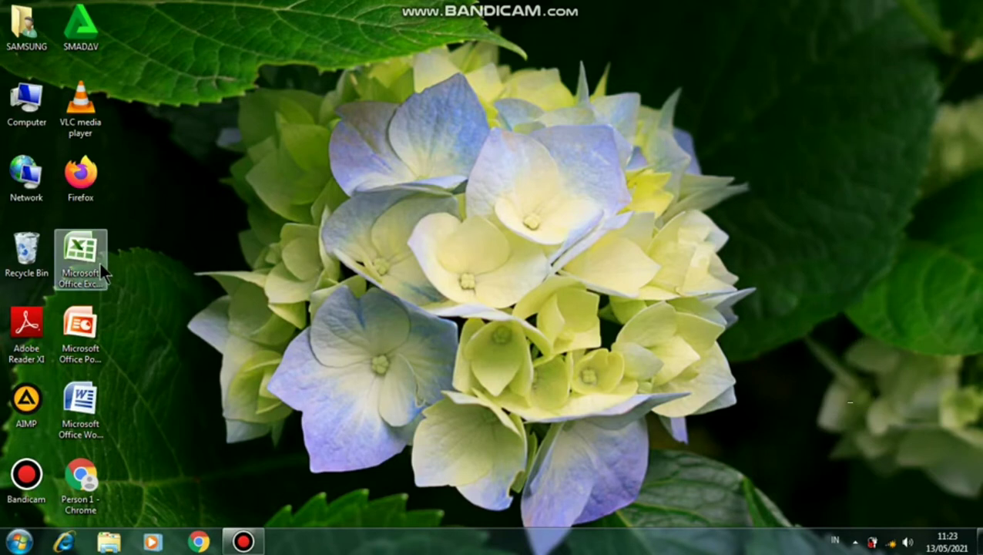
Step: Open Microsoft Office Excel 2007 and dismiss the Windows color scheme prompt
{"action": "left_click", "coordinate": [20, 543]}
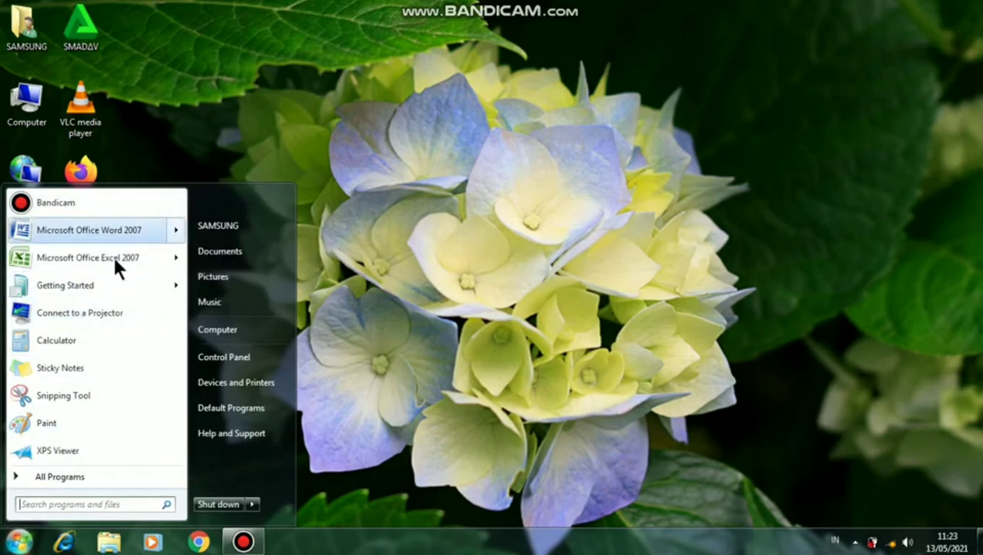
{"action": "mouse_move", "coordinate": [113, 258]}
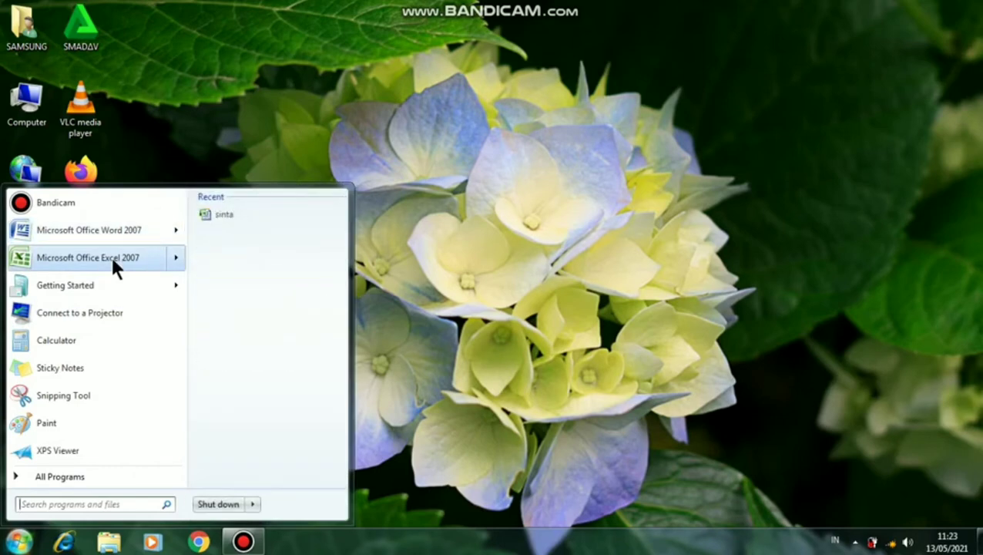
{"action": "left_click", "coordinate": [113, 258]}
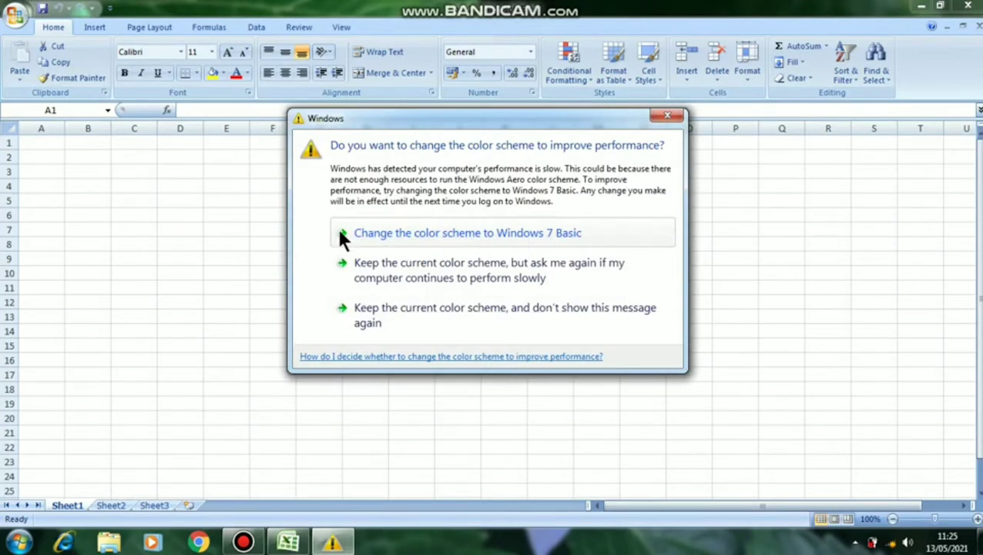
{"action": "left_click", "coordinate": [669, 116]}
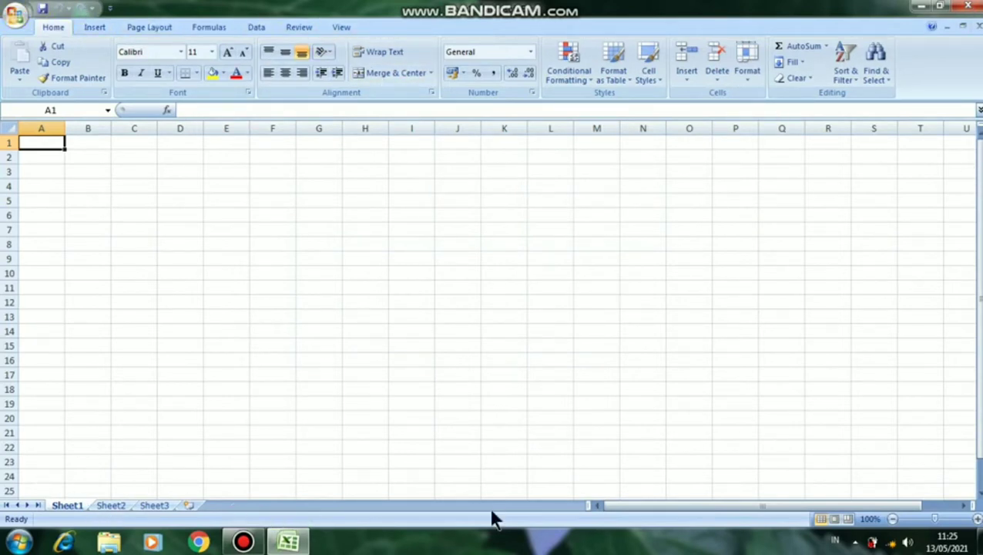
Step: Examine the workbook's file commands and printing options, and dismiss the color scheme prompt
{"action": "left_click", "coordinate": [16, 16]}
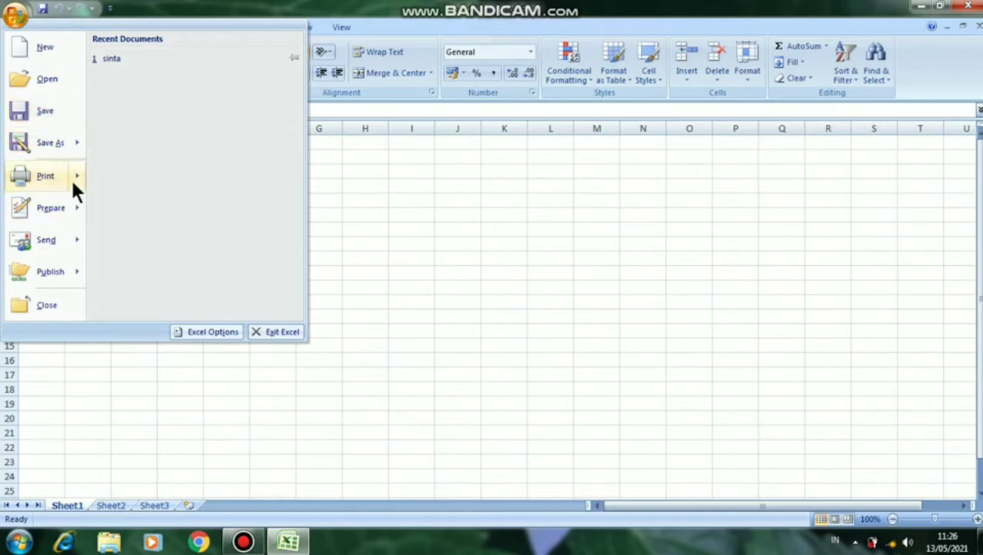
{"action": "mouse_move", "coordinate": [62, 188]}
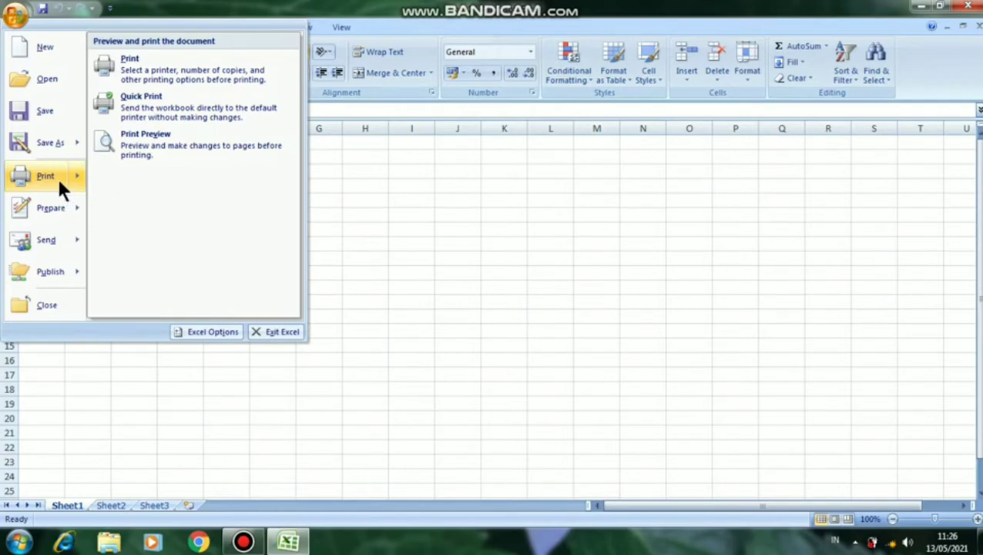
{"action": "mouse_move", "coordinate": [56, 245]}
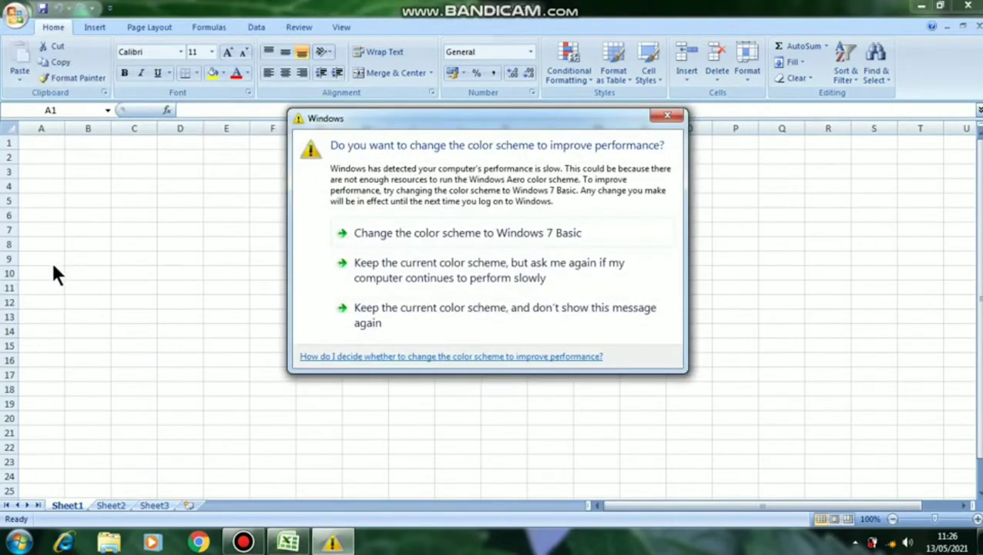
{"action": "left_click", "coordinate": [682, 112]}
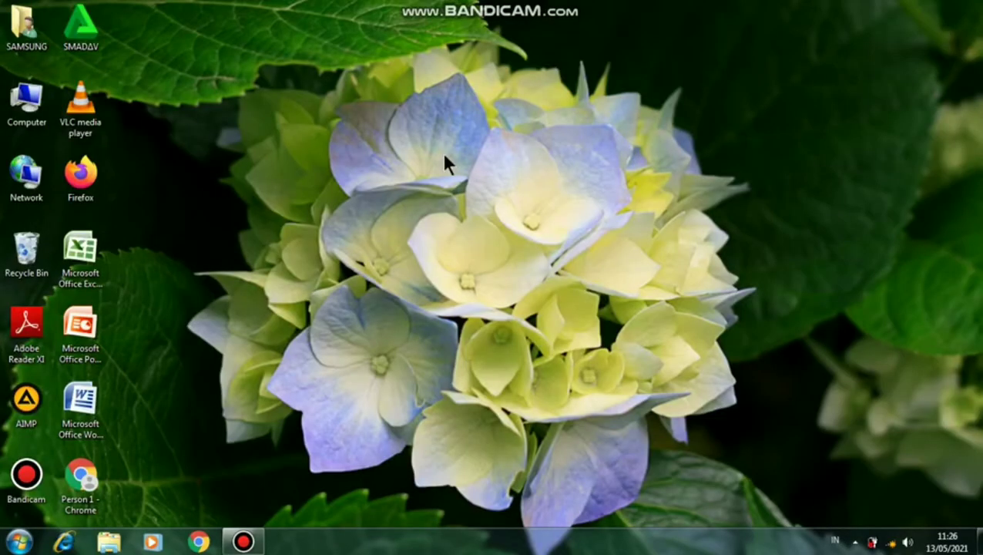
Step: Refresh the Windows desktop several times
{"action": "right_click", "coordinate": [447, 155]}
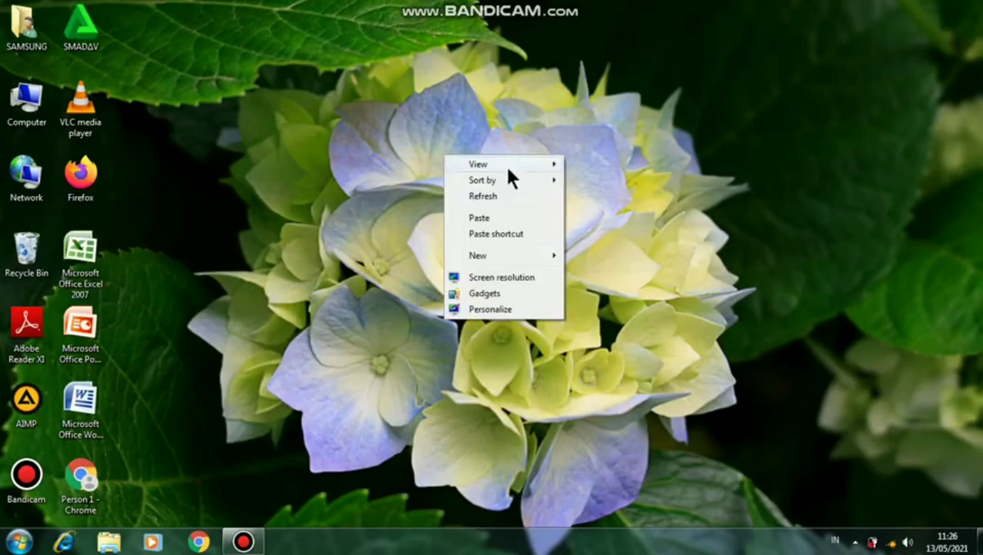
{"action": "left_click", "coordinate": [486, 195]}
{"action": "right_click", "coordinate": [483, 194]}
{"action": "left_click", "coordinate": [512, 230]}
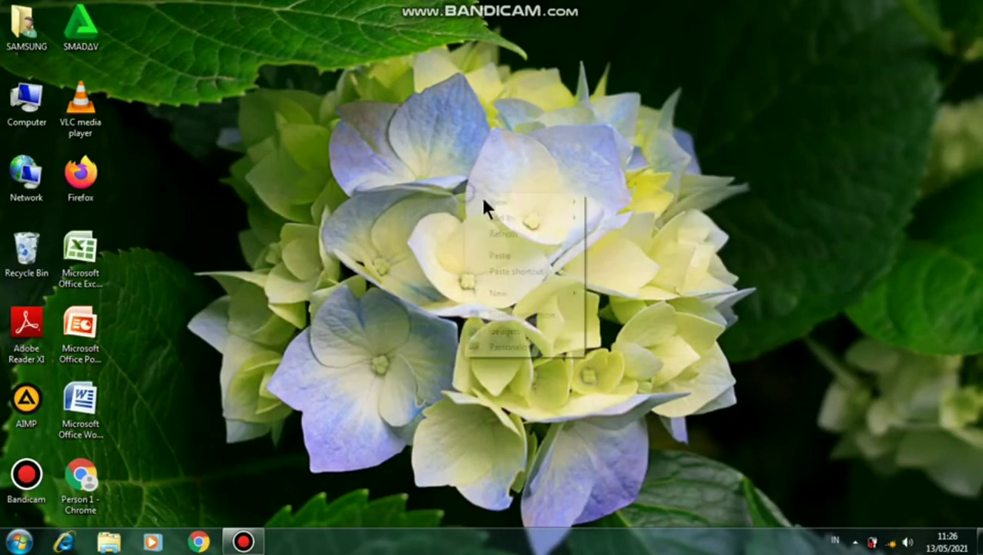
{"action": "right_click", "coordinate": [441, 208]}
{"action": "left_click", "coordinate": [481, 247]}
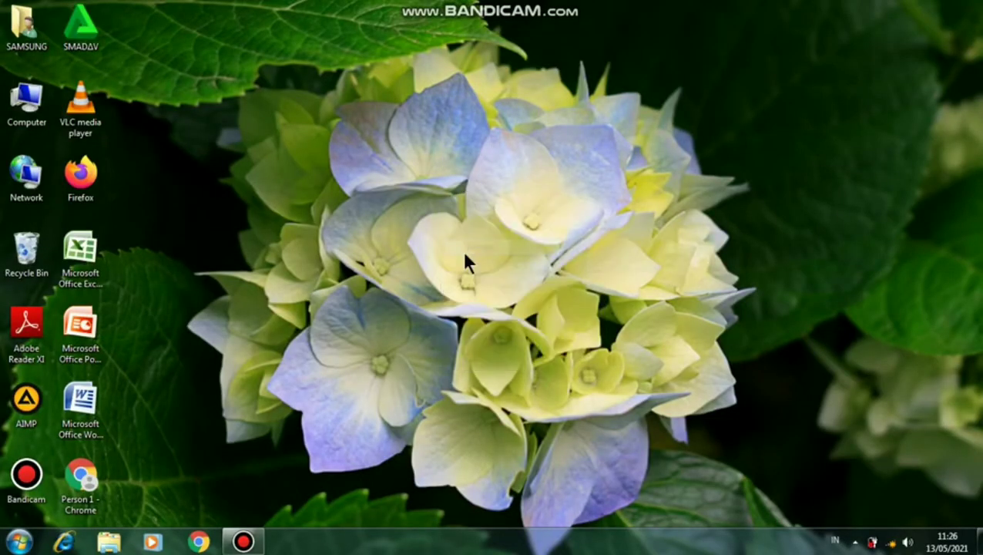
{"action": "key", "text": "F5"}
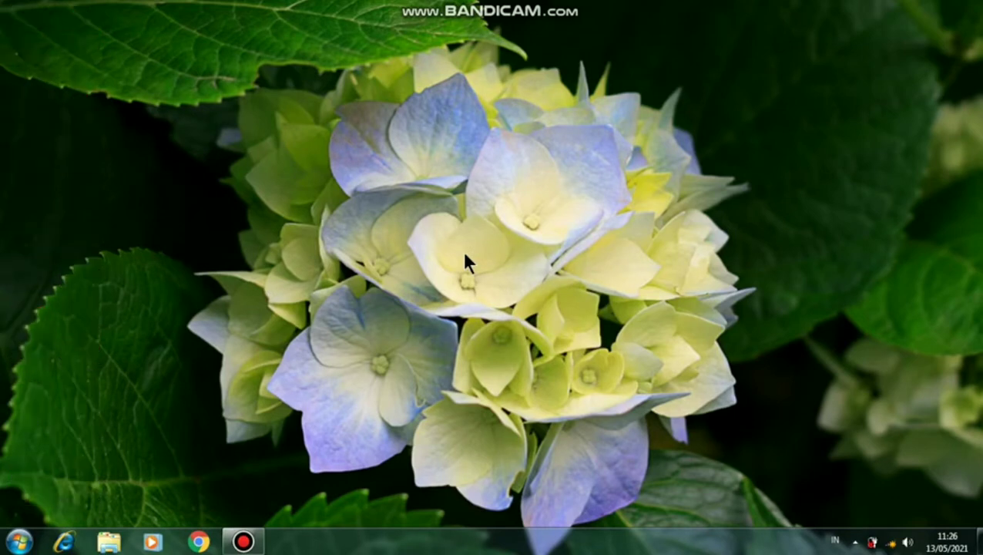
{"action": "right_click", "coordinate": [426, 292]}
{"action": "left_click", "coordinate": [479, 333]}
{"action": "right_click", "coordinate": [451, 310]}
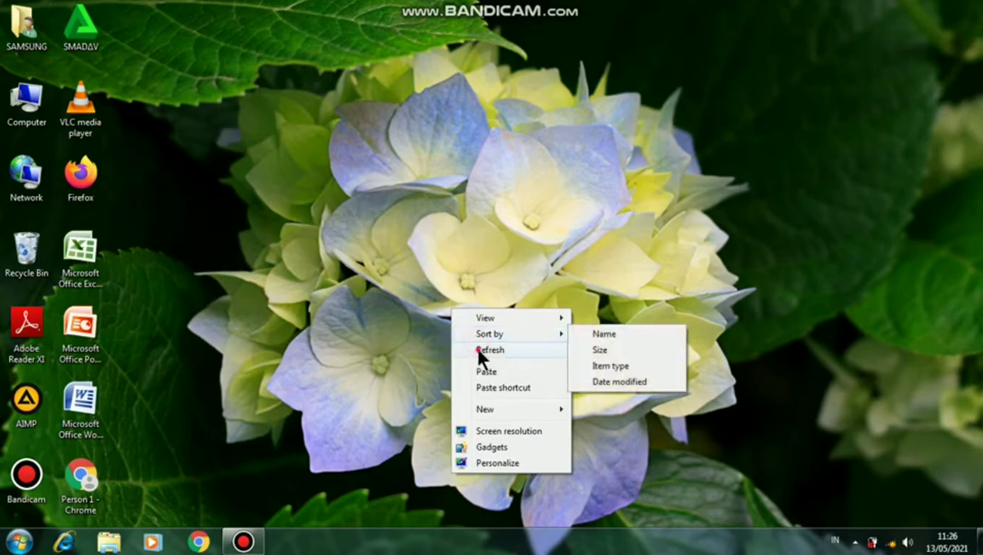
{"action": "left_click", "coordinate": [479, 352]}
{"action": "right_click", "coordinate": [463, 321]}
{"action": "left_click", "coordinate": [489, 355]}
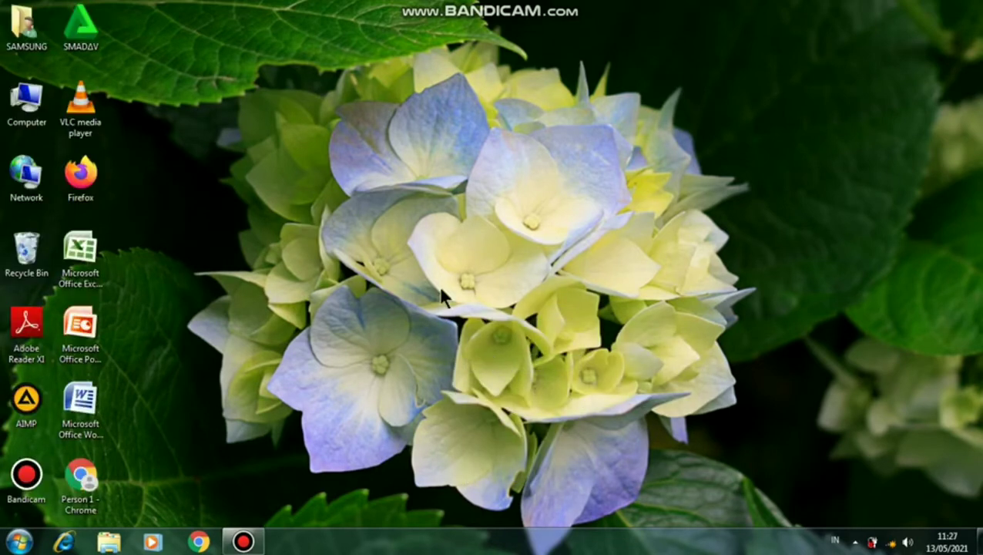
Step: Open Microsoft Office Excel 2007 again with a blank workbook
{"action": "left_click", "coordinate": [77, 243]}
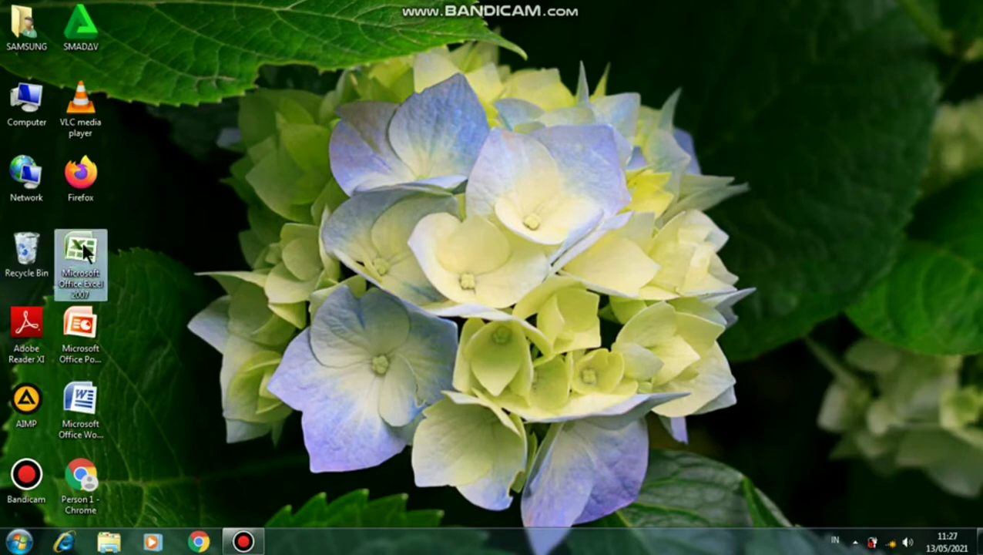
{"action": "double_click", "coordinate": [83, 245]}
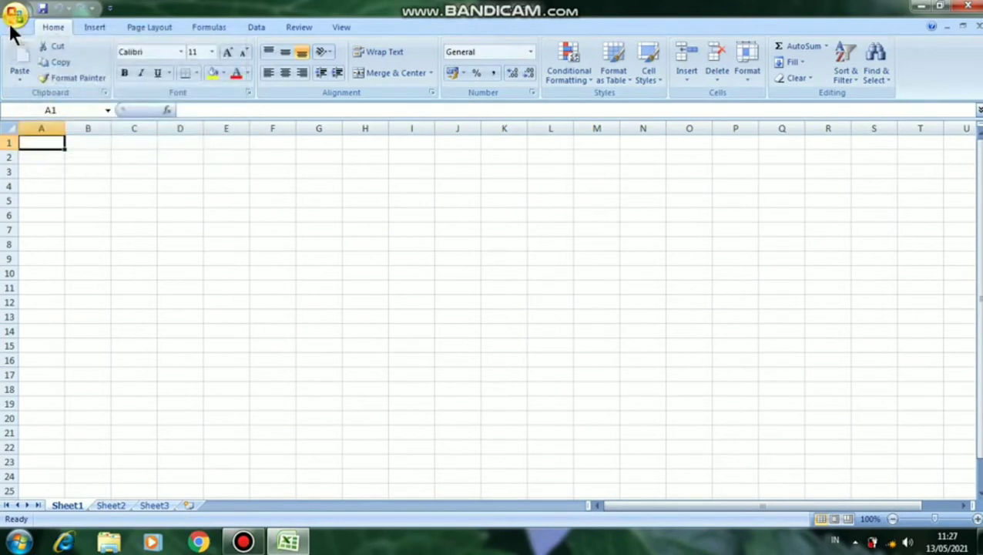
Step: Examine the file commands, including the publishing options, and the Insert and Page Layout commands
{"action": "left_click", "coordinate": [14, 16]}
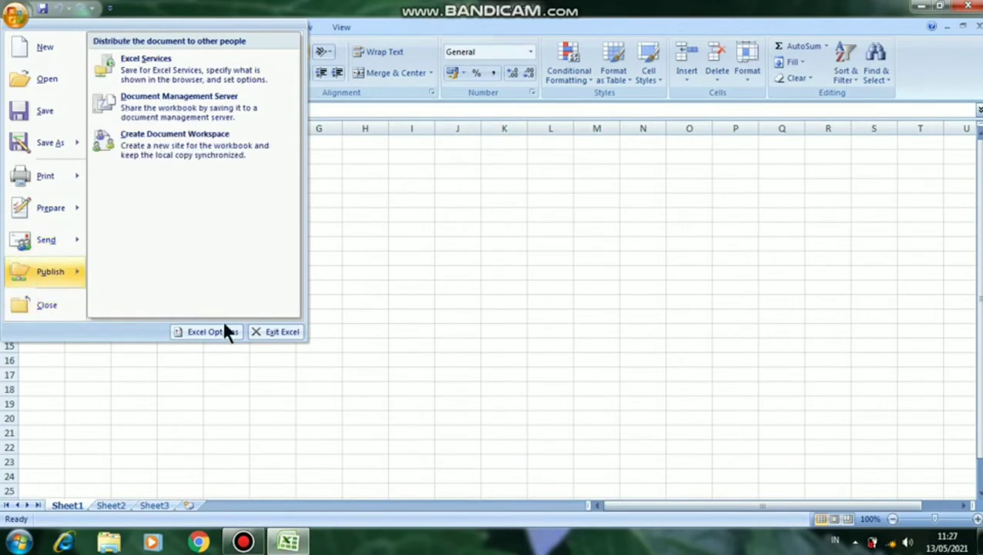
{"action": "left_click", "coordinate": [339, 223]}
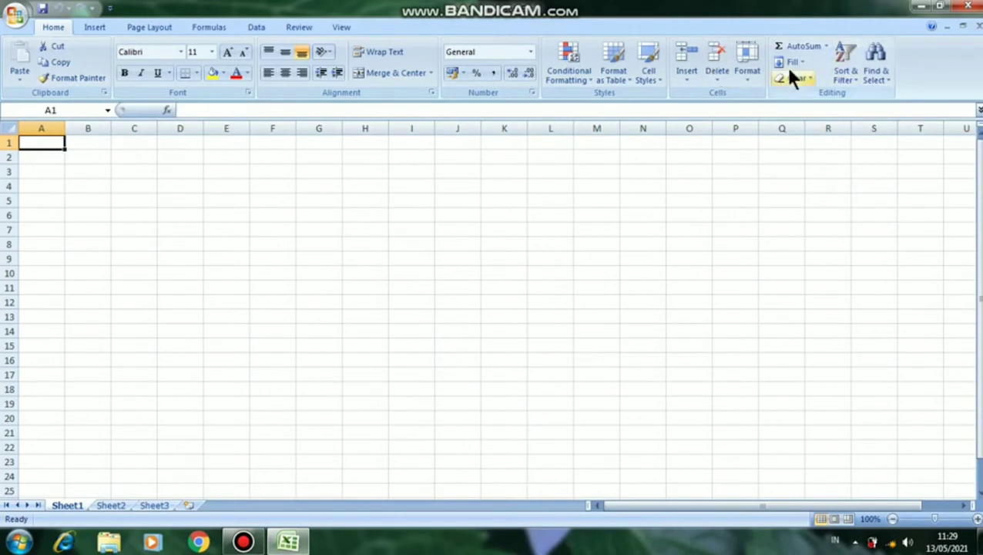
{"action": "left_click", "coordinate": [97, 26]}
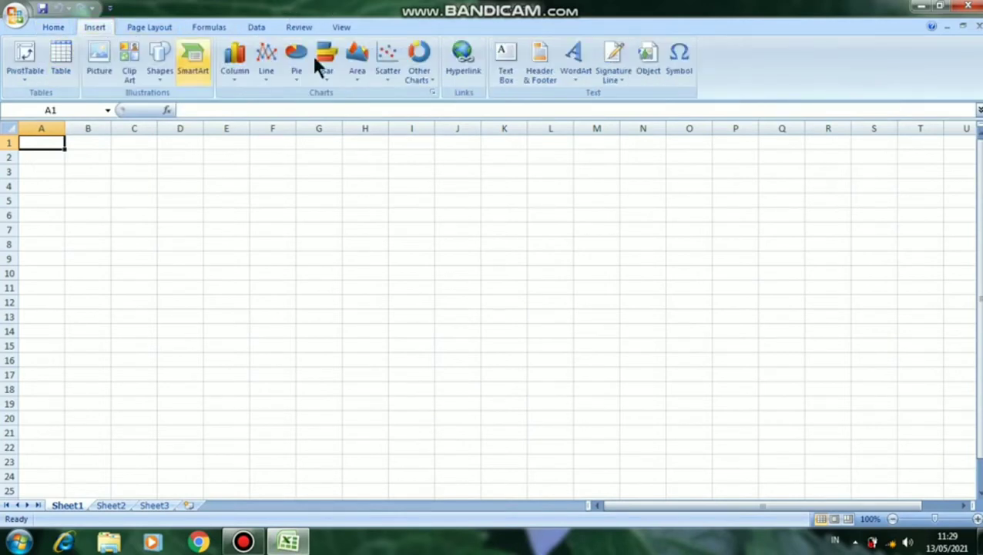
{"action": "left_click", "coordinate": [138, 27]}
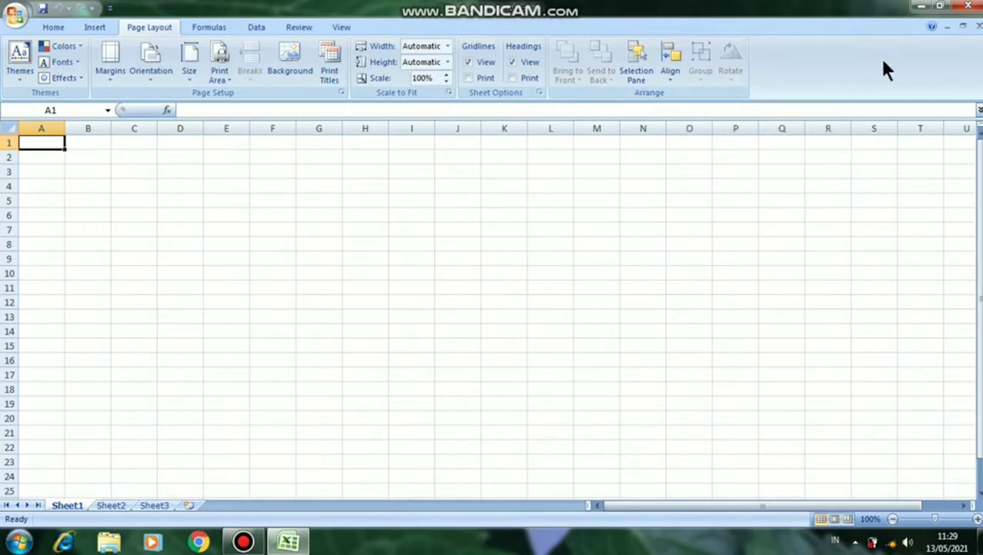
Step: Minimize the Excel window and bring it back, and switch it to a reduced size and back to maximized
{"action": "left_click", "coordinate": [923, 11]}
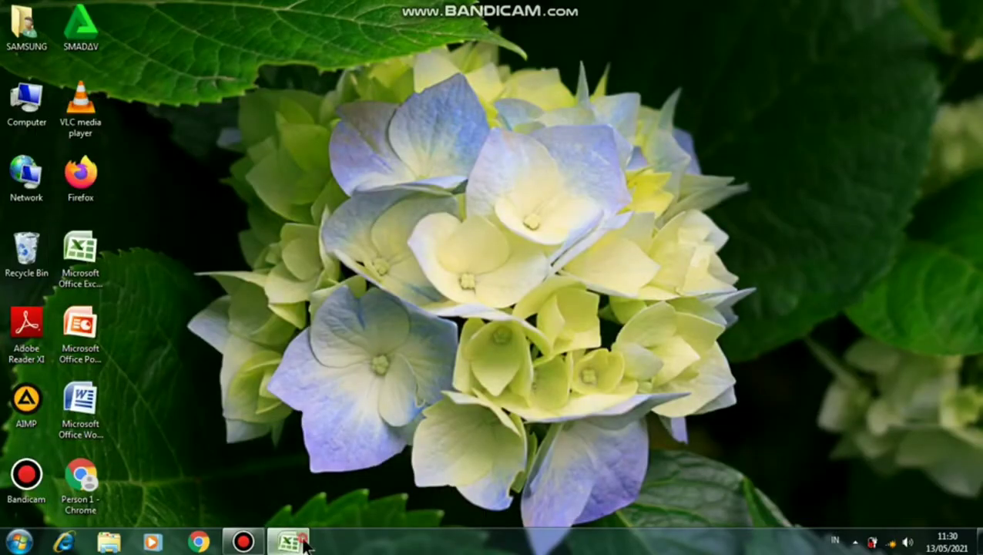
{"action": "left_click", "coordinate": [305, 539]}
{"action": "left_click", "coordinate": [941, 7]}
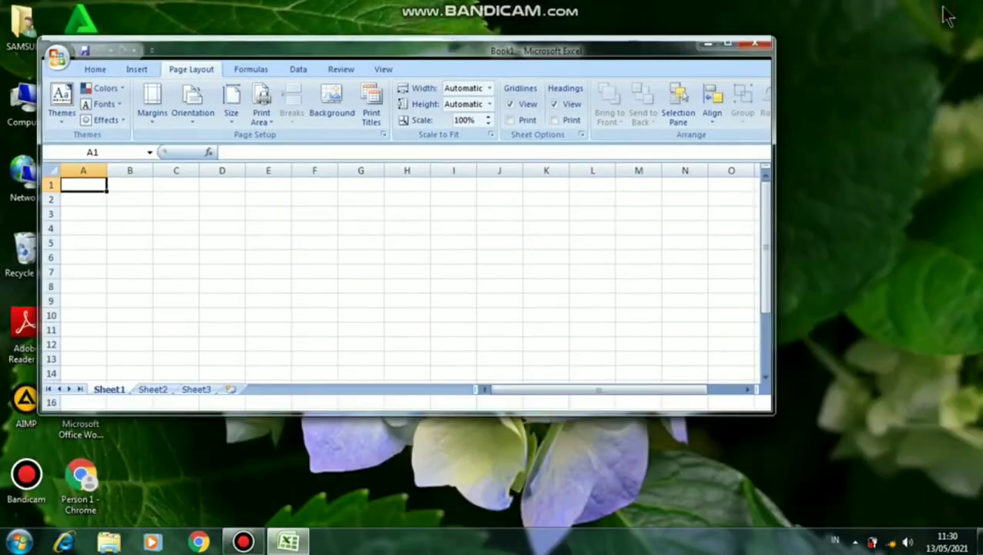
{"action": "left_click", "coordinate": [728, 43]}
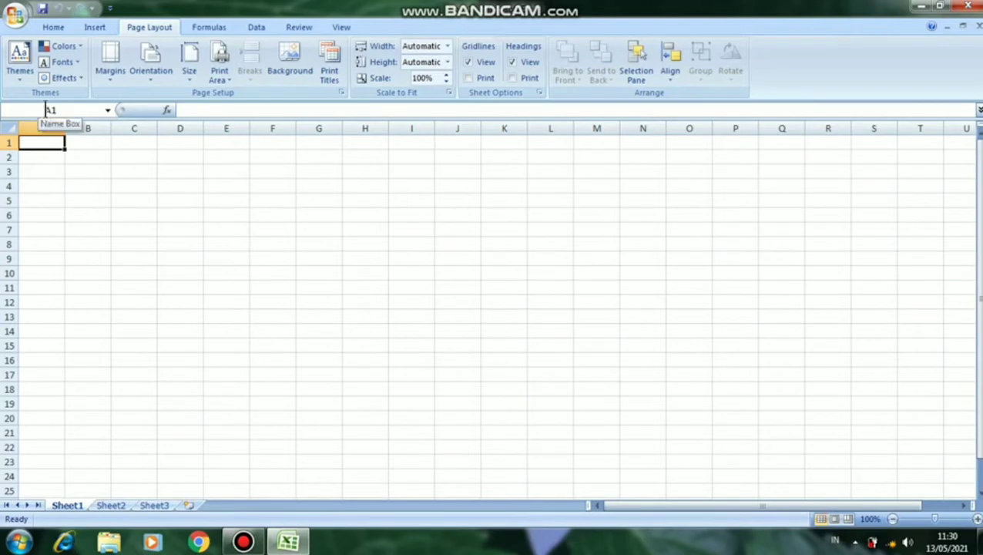
Step: Examine how the cell reference display follows the selection by selecting cells such as B2, B7, C6 and B4 on Sheet1
{"action": "left_click", "coordinate": [89, 160]}
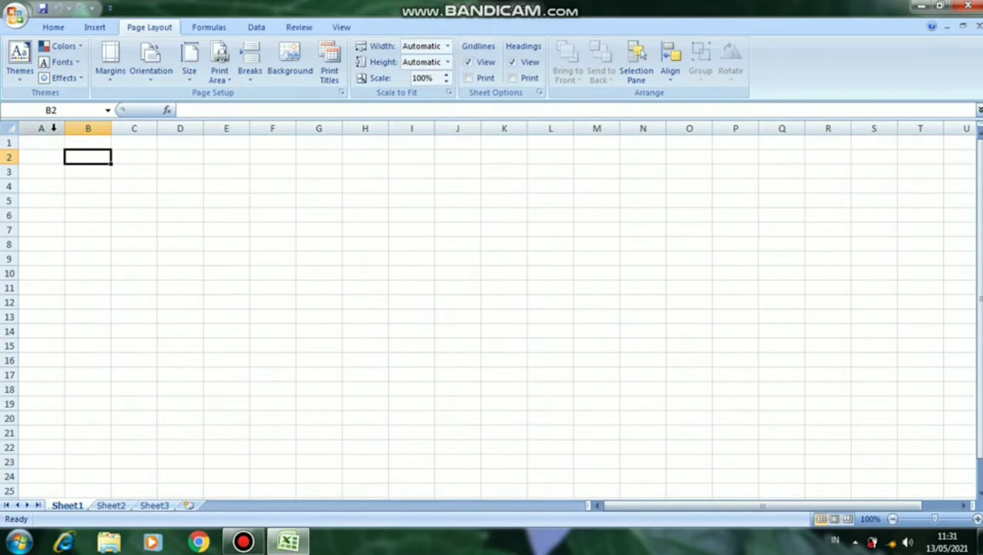
{"action": "left_click", "coordinate": [74, 109]}
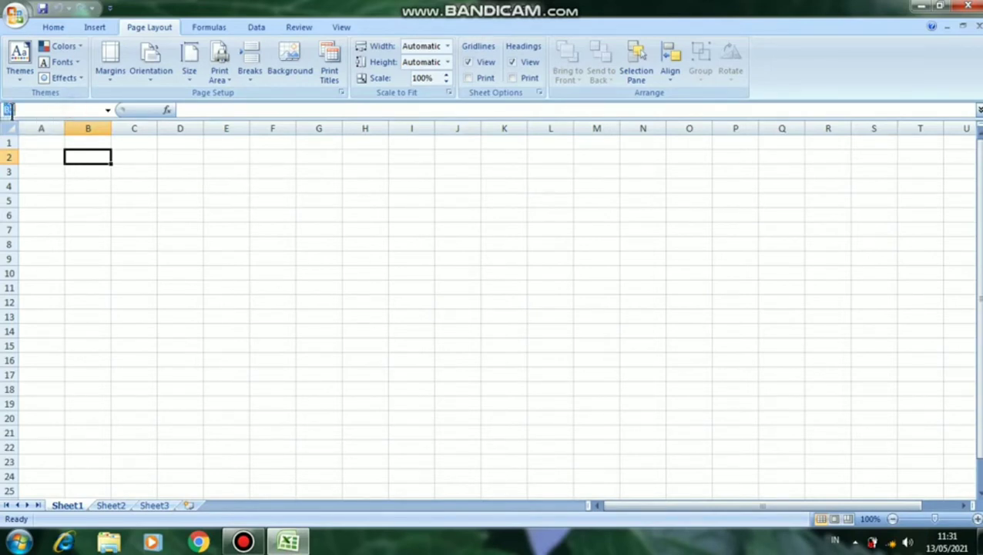
{"action": "left_click", "coordinate": [87, 158]}
{"action": "left_click", "coordinate": [92, 183]}
{"action": "left_click", "coordinate": [87, 157]}
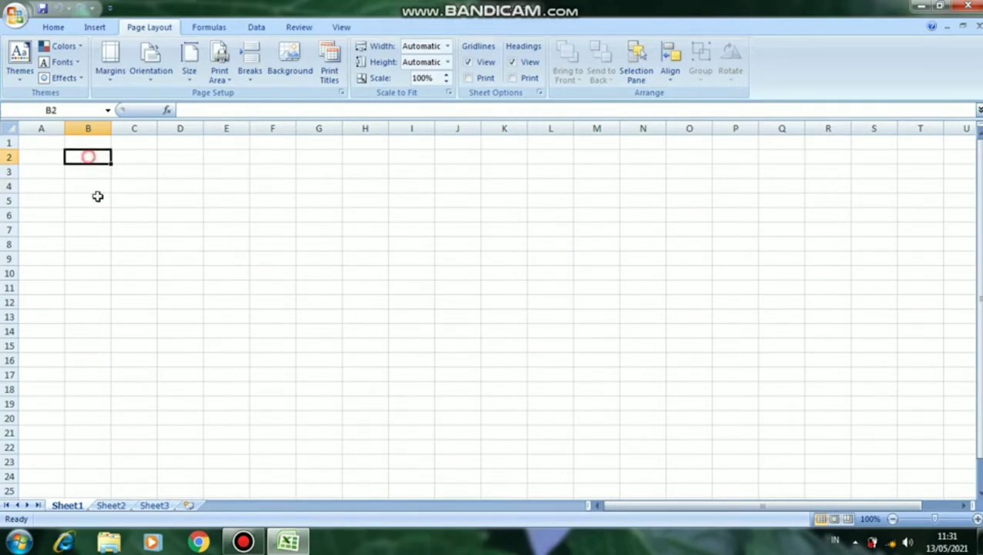
{"action": "left_click", "coordinate": [91, 229]}
{"action": "left_click", "coordinate": [136, 213]}
{"action": "left_click", "coordinate": [77, 187]}
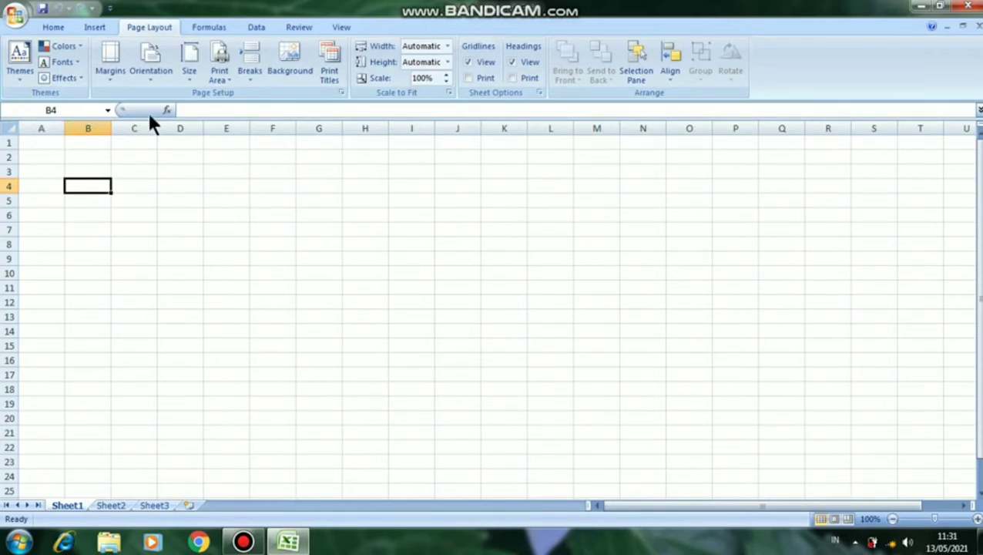
Step: Enter the text DADAD in cell D4 of Sheet1
{"action": "left_click", "coordinate": [192, 109]}
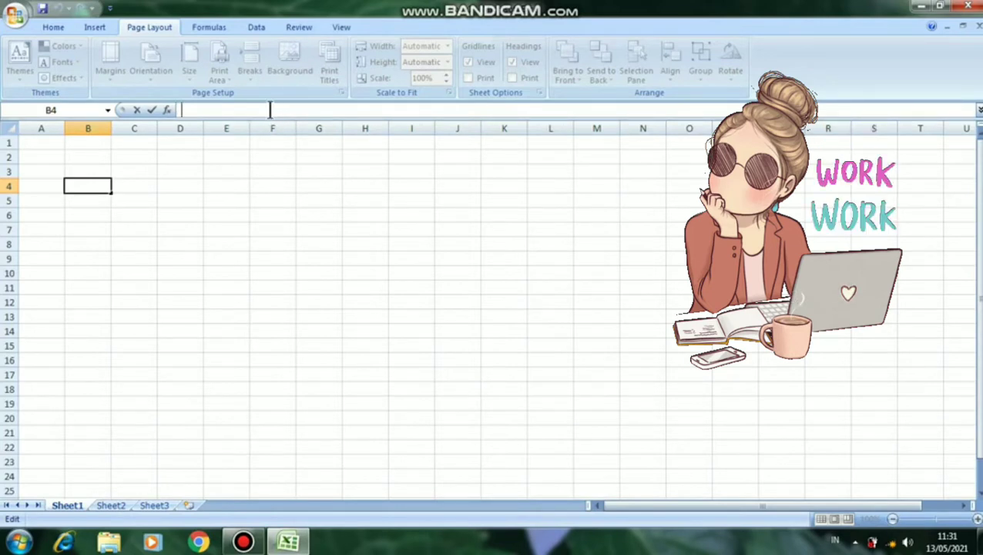
{"action": "left_click", "coordinate": [177, 187]}
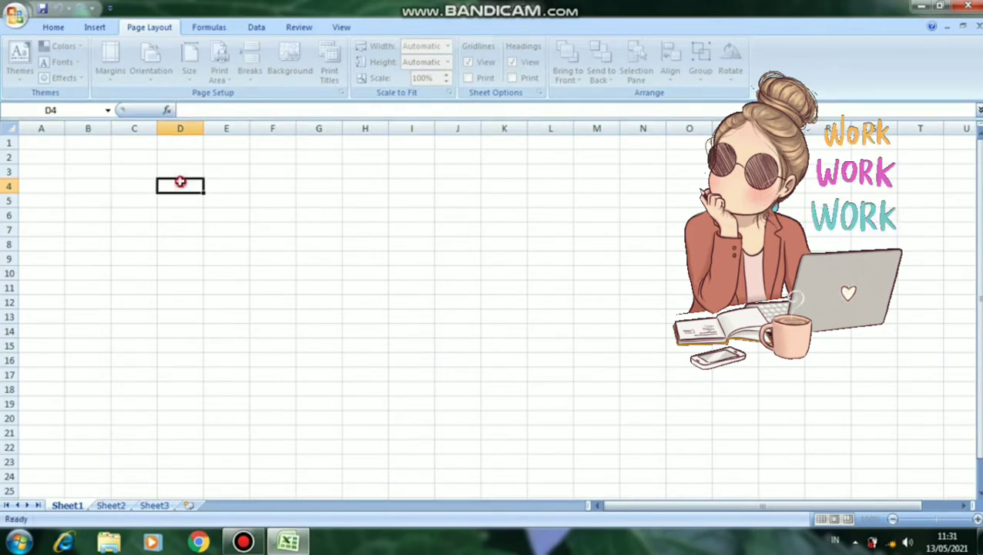
{"action": "type", "text": "DADAD"}
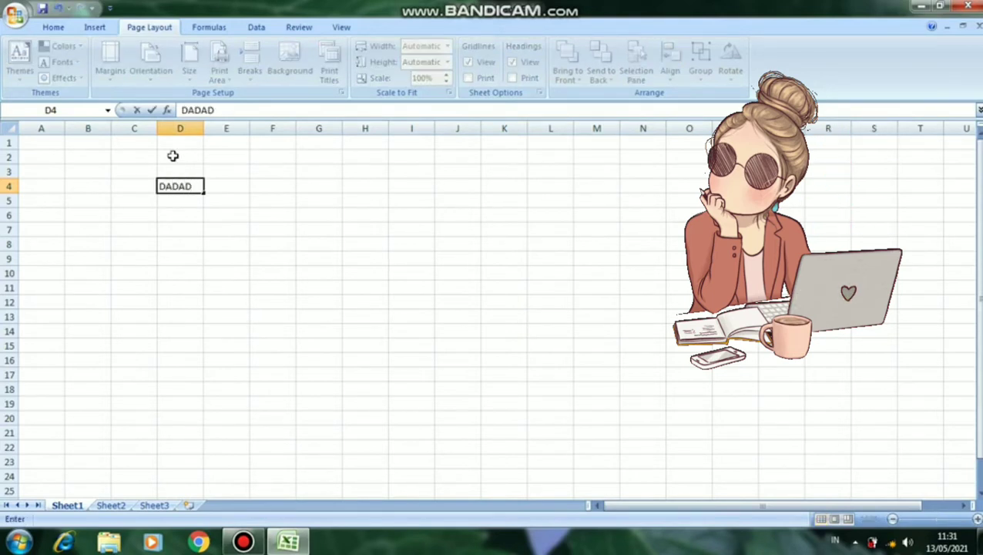
{"action": "left_click", "coordinate": [231, 245]}
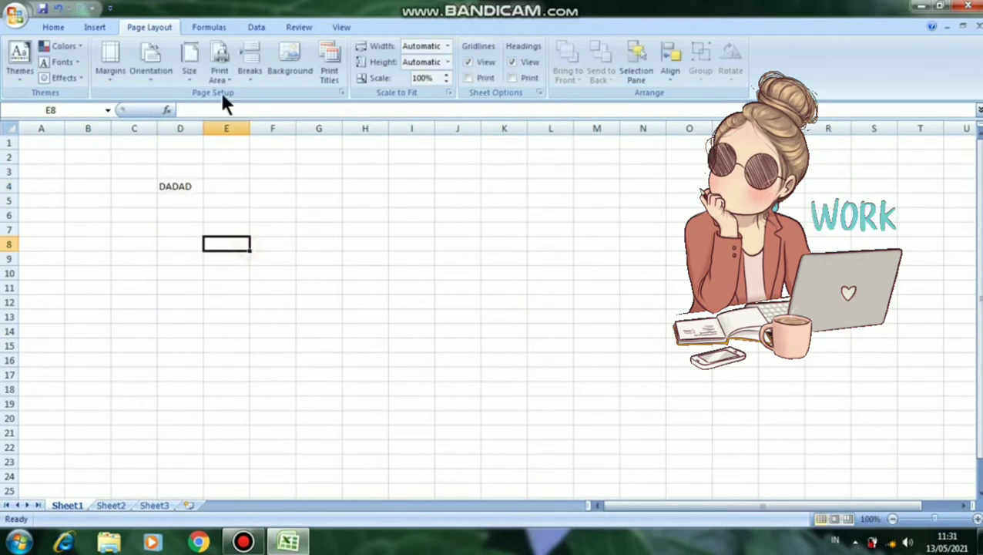
Step: Delete and retype the last letter D of the text in cell D4
{"action": "left_click", "coordinate": [165, 186]}
{"action": "left_click", "coordinate": [232, 109]}
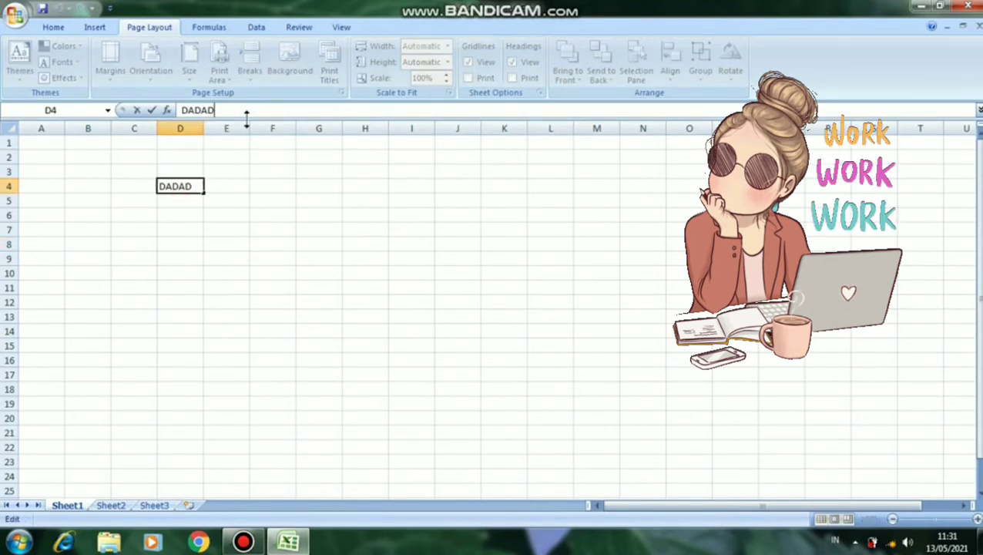
{"action": "key", "text": "BackSpace"}
{"action": "type", "text": "DD"}
{"action": "key", "text": "BackSpace"}
{"action": "left_click", "coordinate": [143, 214]}
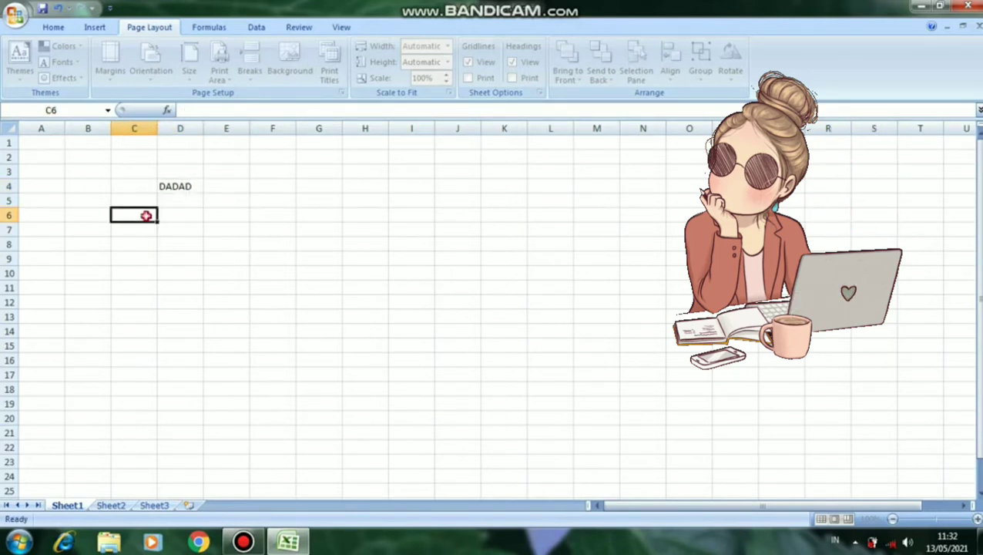
Step: Clear the text from cell D4, accepting the replacement of the destination cell's contents
{"action": "left_click", "coordinate": [171, 173]}
{"action": "left_click", "coordinate": [176, 191]}
{"action": "left_click_drag", "start_coordinate": [175, 186], "coordinate": [177, 187]}
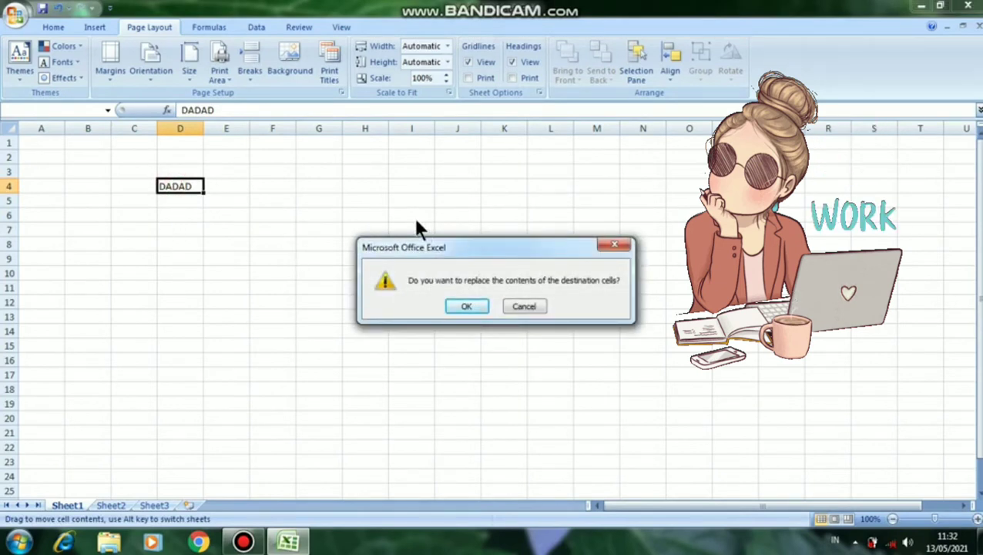
{"action": "key", "text": "Return"}
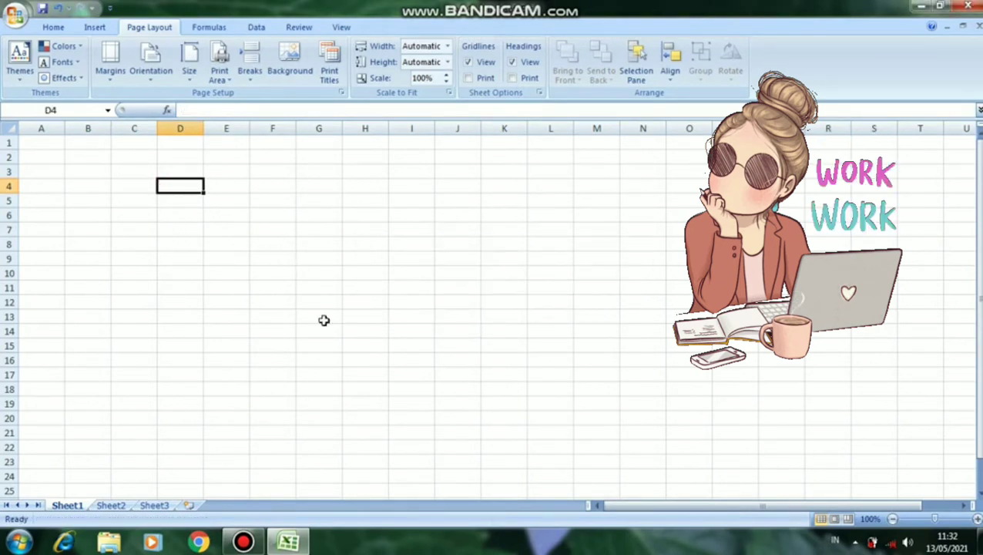
Step: Examine how individual cells are addressed by selecting cells such as E9, E11, G6 and G9 on Sheet1
{"action": "left_click", "coordinate": [273, 331]}
{"action": "left_click", "coordinate": [239, 244]}
{"action": "left_click", "coordinate": [244, 332]}
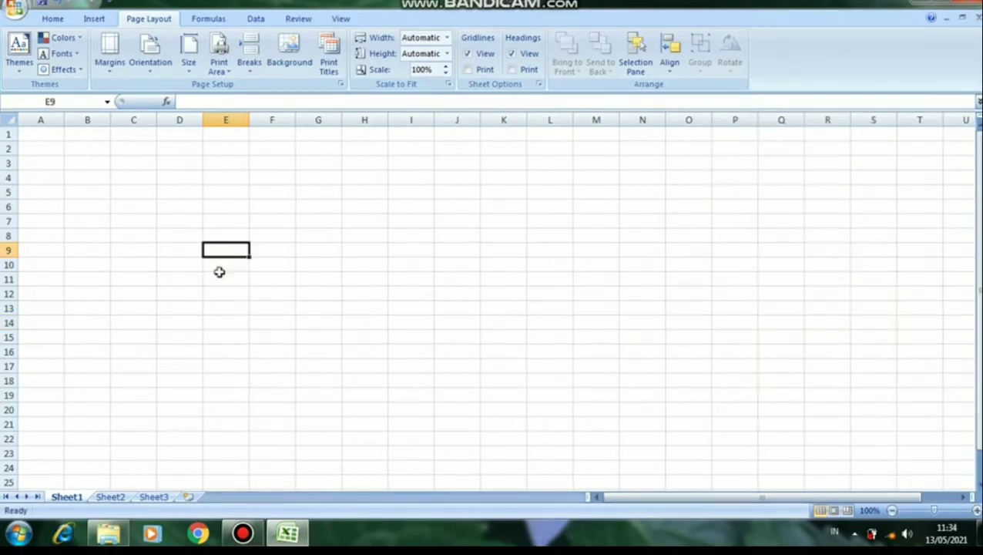
{"action": "left_click", "coordinate": [219, 275]}
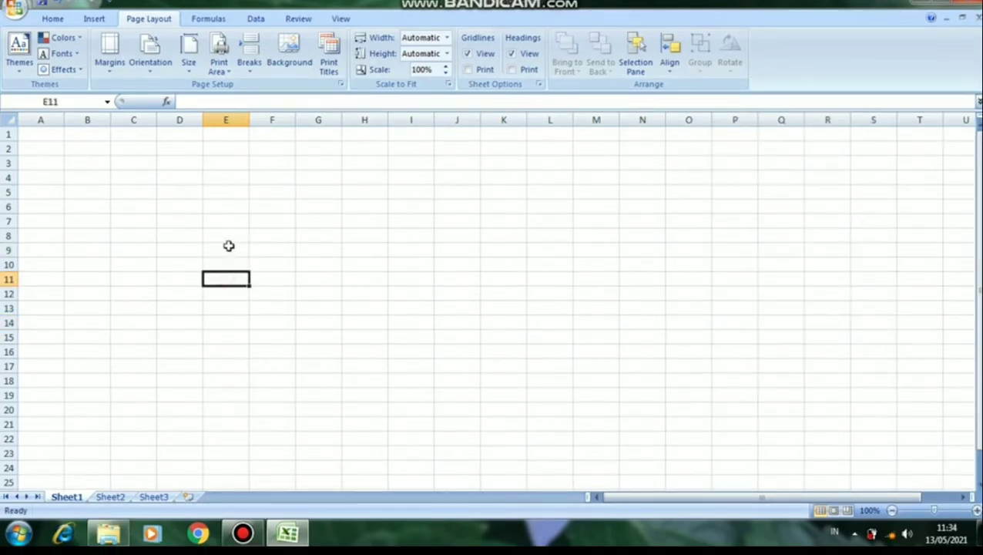
{"action": "left_click", "coordinate": [228, 251]}
{"action": "left_click", "coordinate": [245, 218]}
{"action": "left_click", "coordinate": [313, 238]}
{"action": "left_click", "coordinate": [328, 204]}
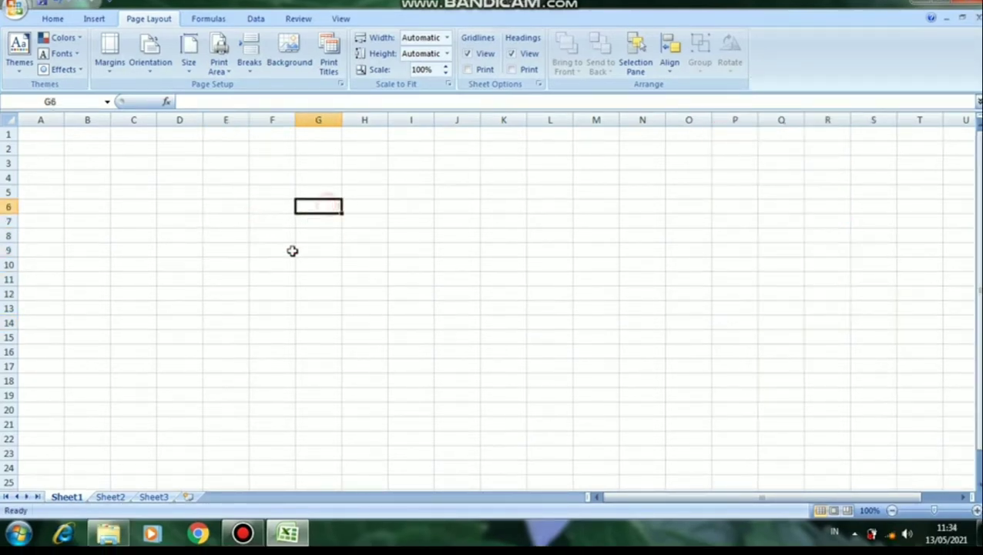
{"action": "left_click", "coordinate": [282, 262]}
{"action": "left_click", "coordinate": [272, 227]}
{"action": "left_click", "coordinate": [334, 255]}
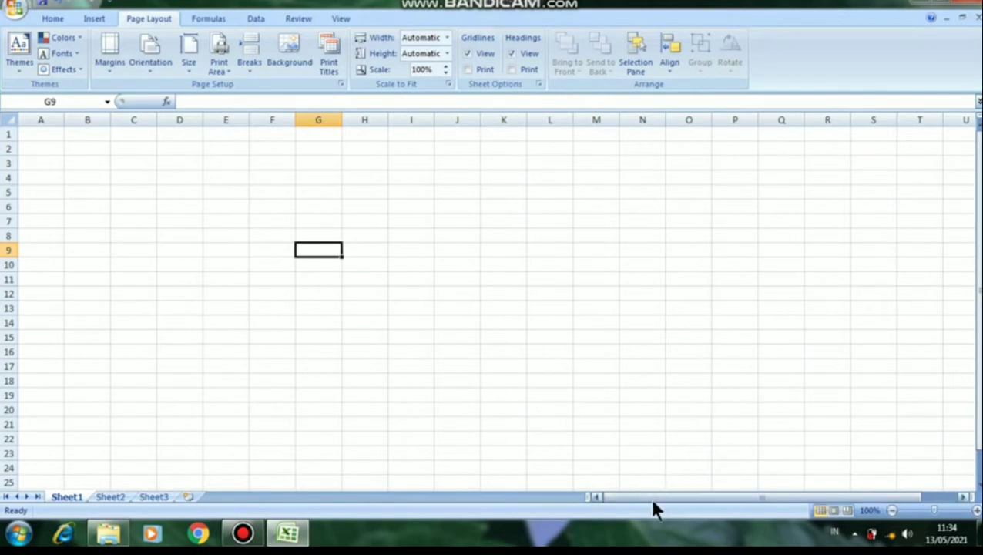
Step: Enter the column labels A-Z, AA, AB and XFD in cells G9 to G12 of Sheet1
{"action": "left_click_drag", "start_coordinate": [655, 497], "coordinate": [547, 461]}
{"action": "type", "text": "A-Z"}
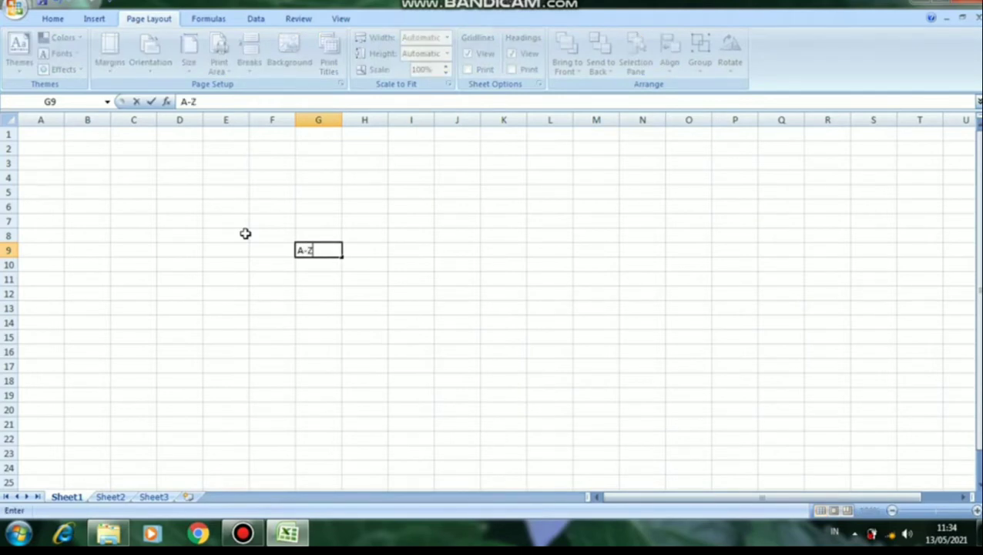
{"action": "key", "text": "Return"}
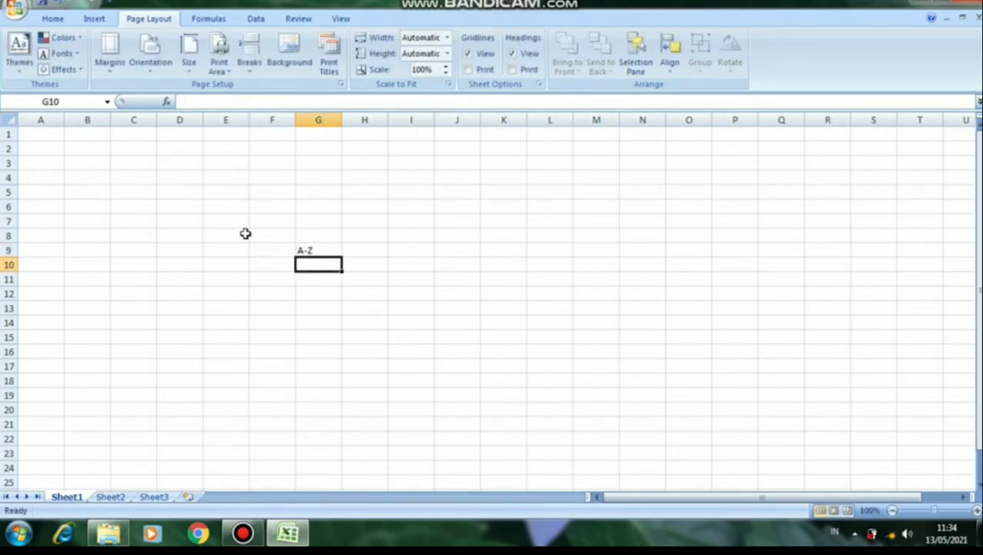
{"action": "type", "text": "AA"}
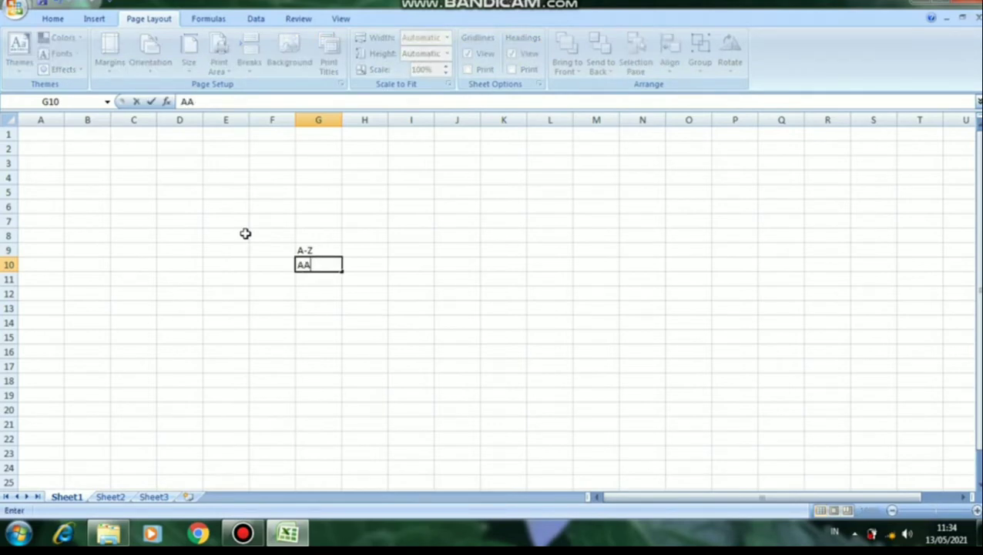
{"action": "key", "text": "Return"}
{"action": "type", "text": "AB"}
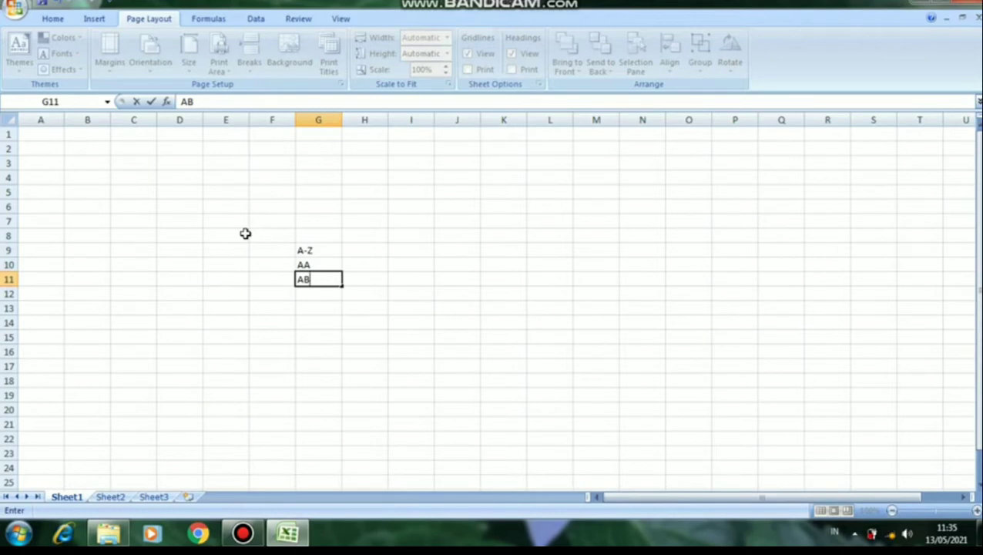
{"action": "key", "text": "Return"}
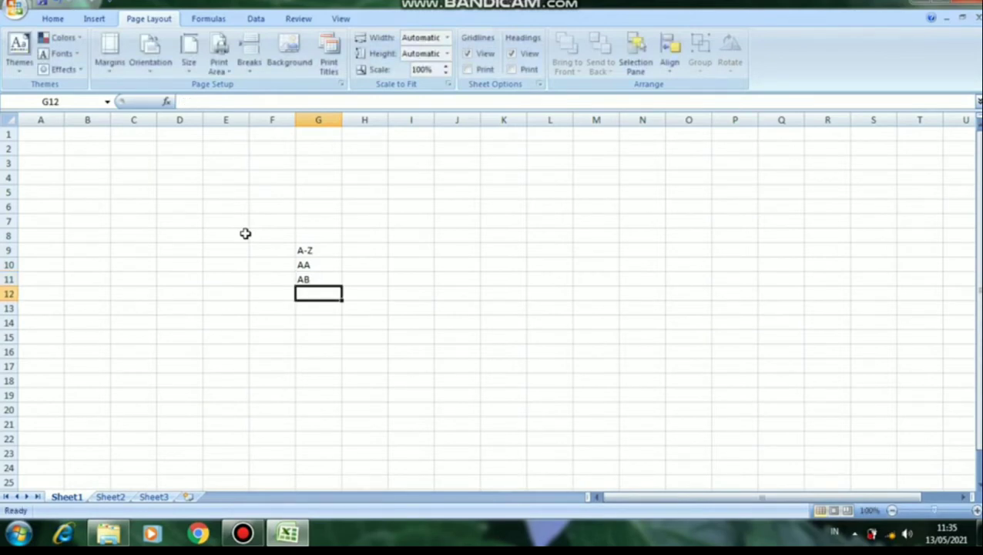
{"action": "type", "text": "XFD"}
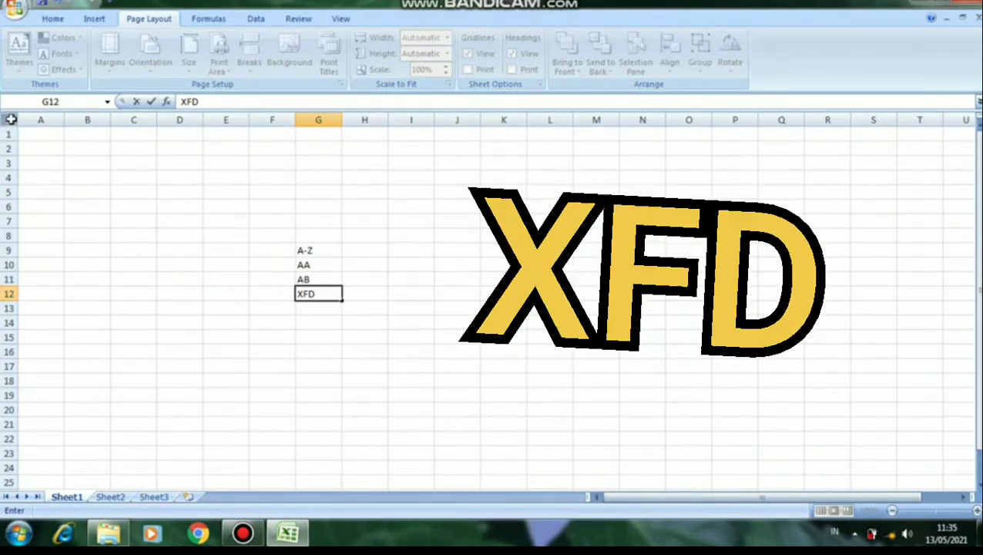
{"action": "scroll", "coordinate": [11, 131], "scroll_direction": "down", "scroll_amount": 17}
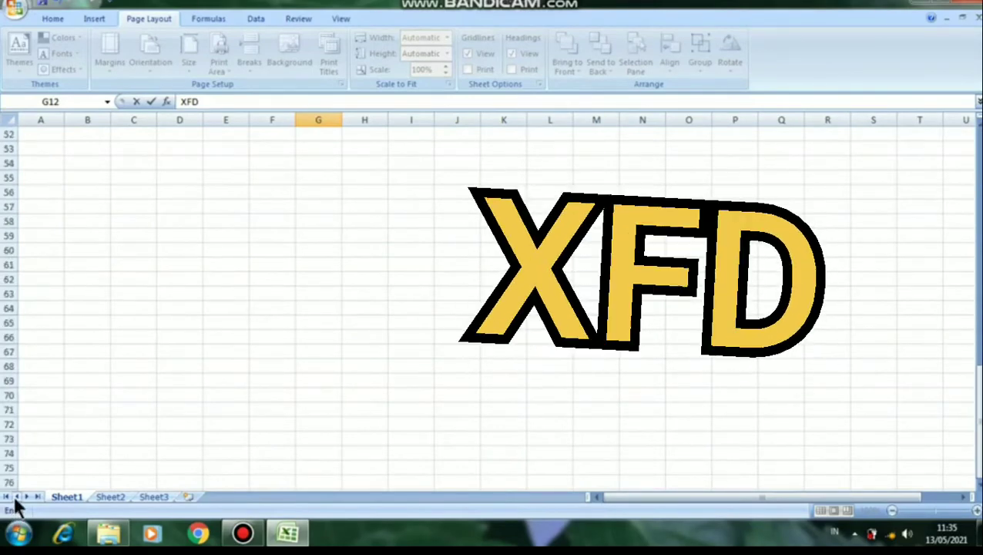
{"action": "scroll", "coordinate": [17, 507], "scroll_direction": "down", "scroll_amount": 13}
{"action": "scroll", "coordinate": [16, 502], "scroll_direction": "down", "scroll_amount": 6}
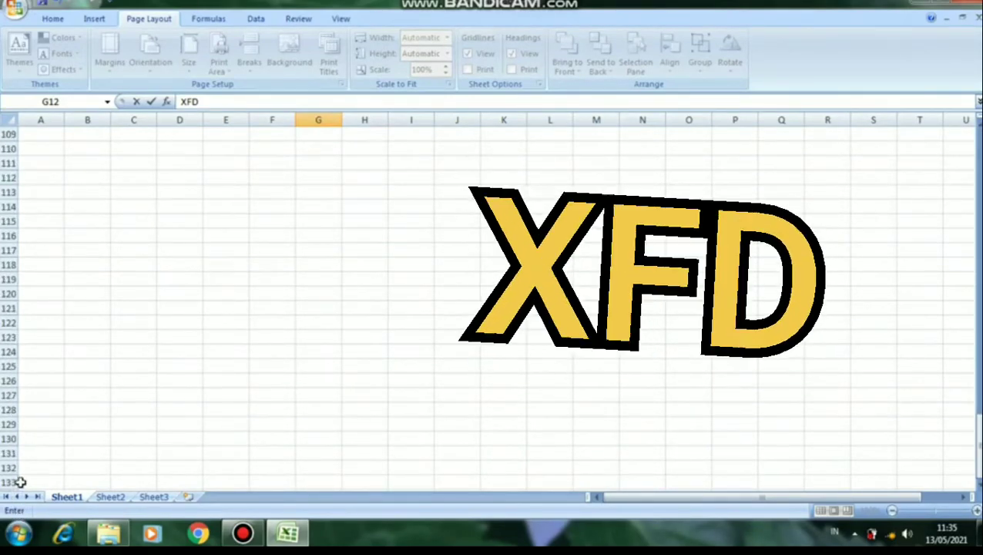
{"action": "scroll", "coordinate": [20, 482], "scroll_direction": "up", "scroll_amount": 20}
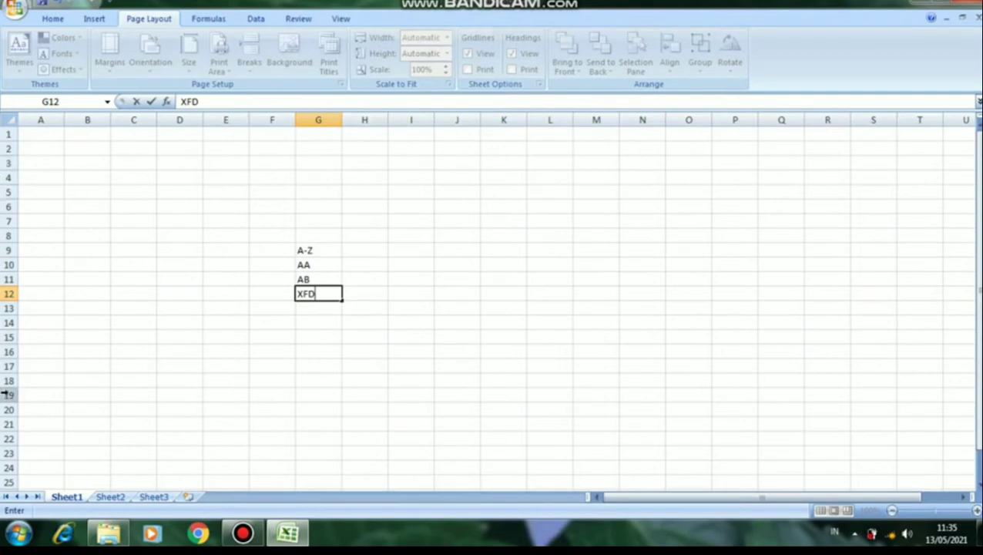
{"action": "left_click", "coordinate": [275, 354]}
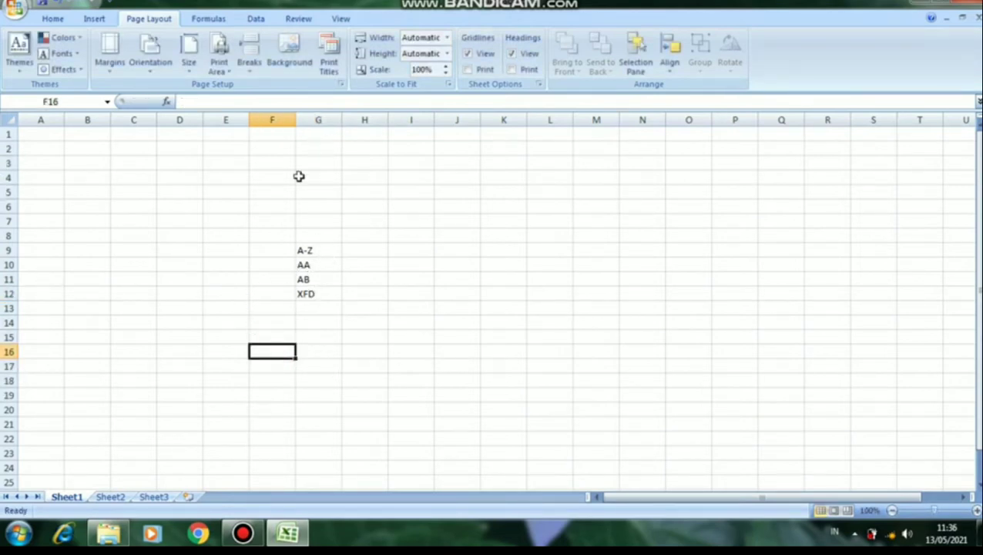
Step: Enter the row count 1.048.576 in cell G15
{"action": "left_click", "coordinate": [312, 335]}
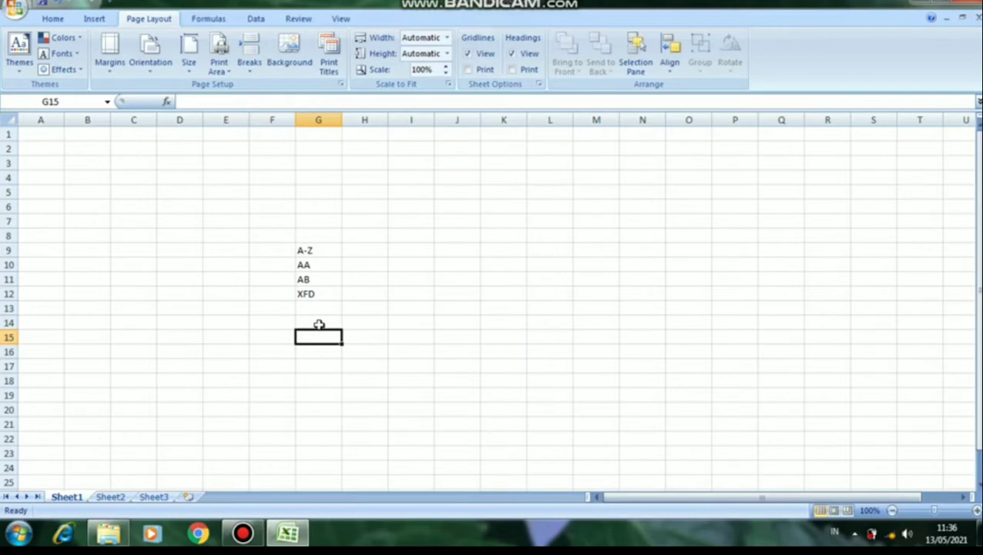
{"action": "type", "text": "1."}
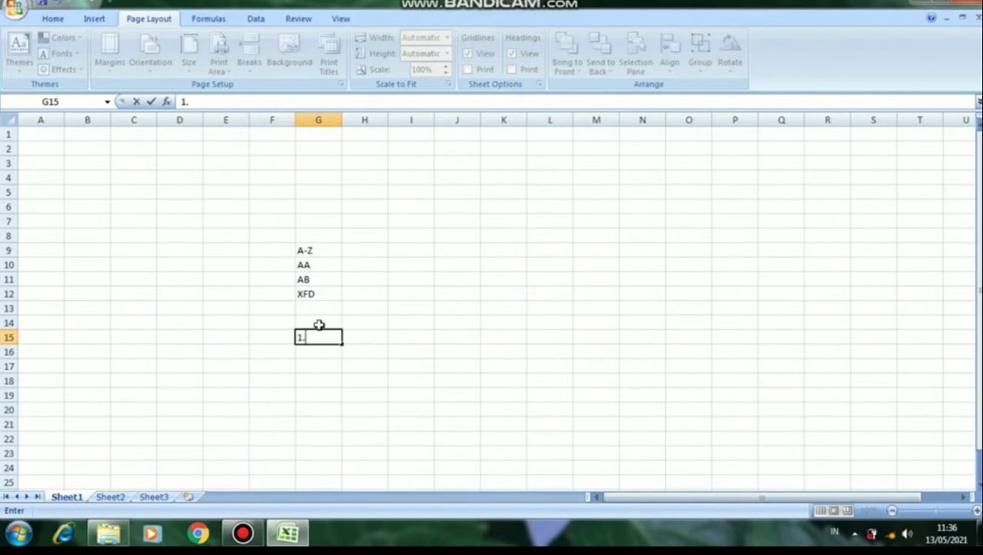
{"action": "type", "text": "048.576"}
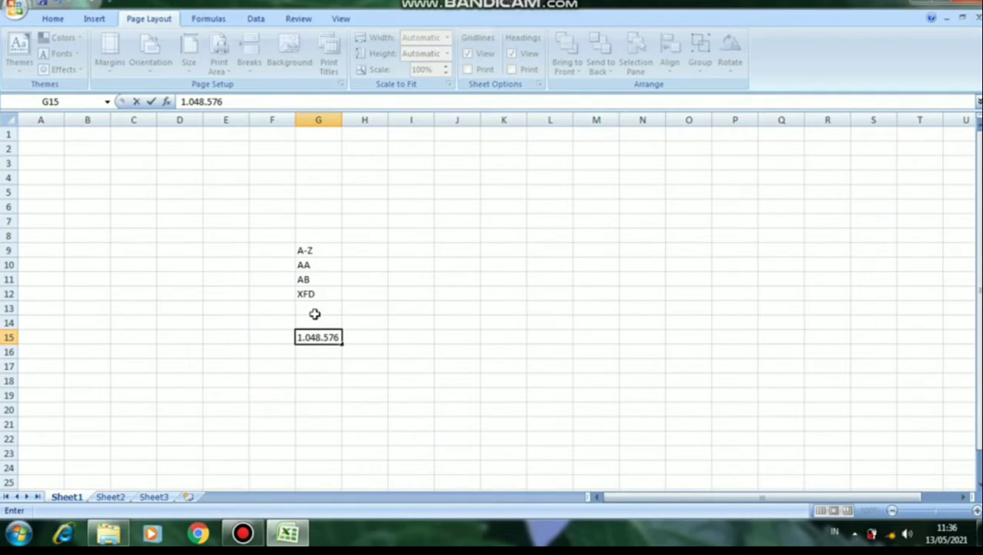
Step: Set the font size of the whole column G to 48
{"action": "left_click", "coordinate": [319, 120]}
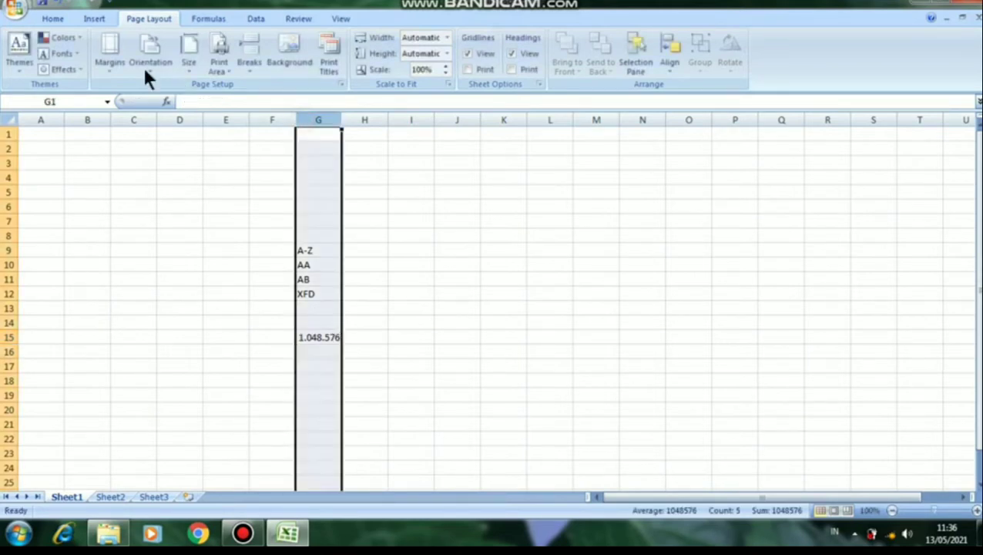
{"action": "left_click", "coordinate": [53, 18]}
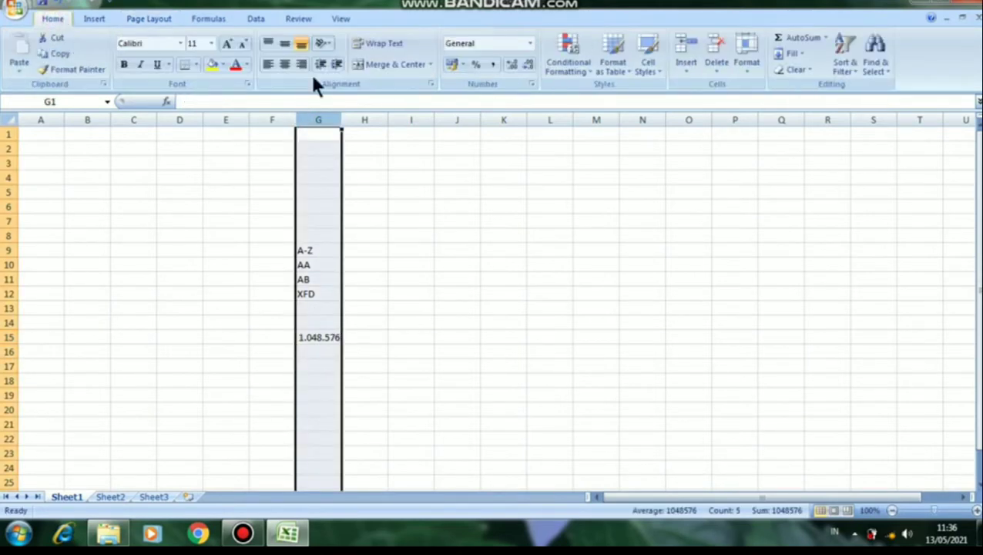
{"action": "left_click", "coordinate": [211, 43]}
{"action": "left_click", "coordinate": [195, 235]}
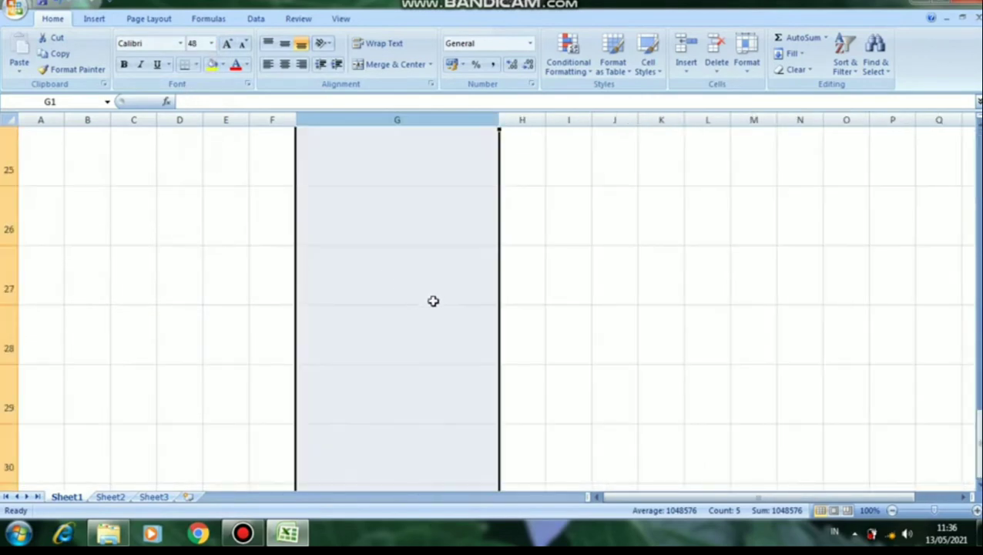
Step: Widen column G slightly beyond the 1.048.576 entry in cell G15
{"action": "scroll", "coordinate": [433, 301], "scroll_direction": "up", "scroll_amount": 6}
{"action": "scroll", "coordinate": [444, 299], "scroll_direction": "down", "scroll_amount": 3}
{"action": "scroll", "coordinate": [443, 299], "scroll_direction": "up", "scroll_amount": 2}
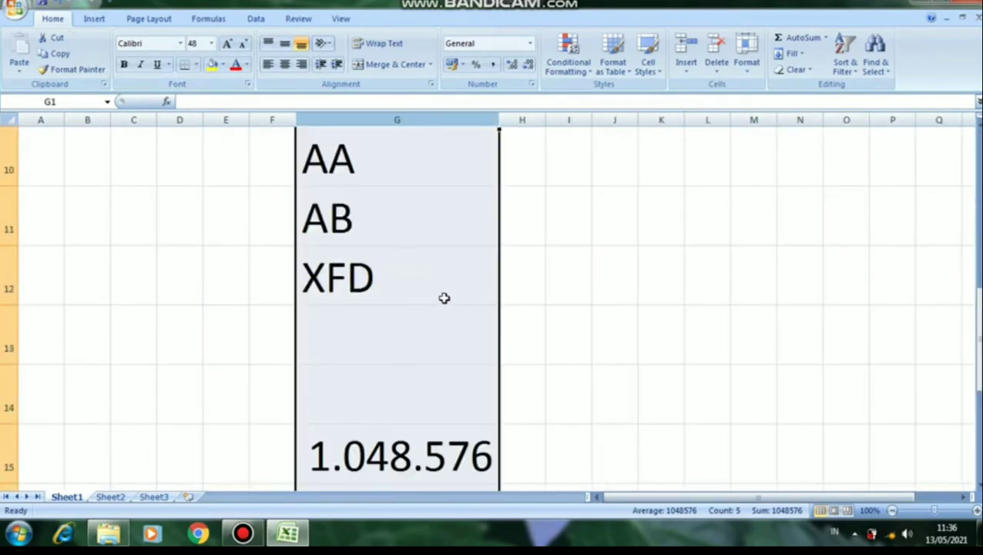
{"action": "scroll", "coordinate": [418, 409], "scroll_direction": "down", "scroll_amount": 1}
{"action": "left_click", "coordinate": [390, 280]}
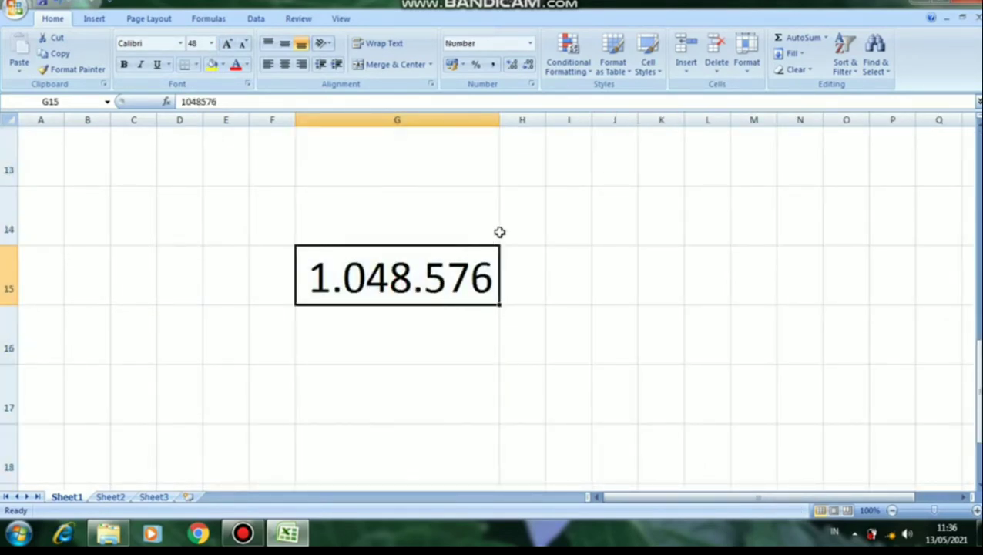
{"action": "left_click_drag", "start_coordinate": [500, 121], "coordinate": [545, 123]}
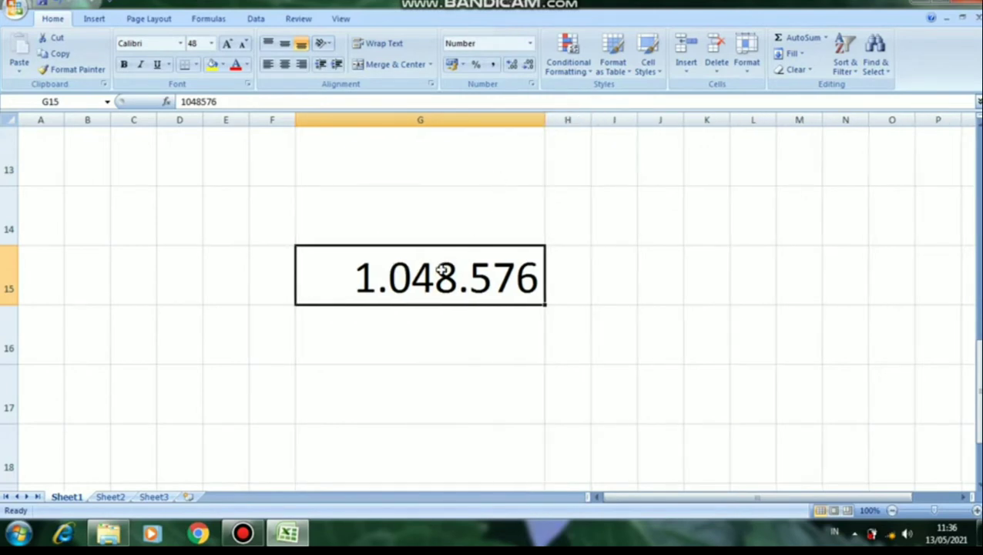
Step: Fill cell G15 with yellow and dismiss the Windows color scheme prompt without choosing an option
{"action": "left_click", "coordinate": [212, 64]}
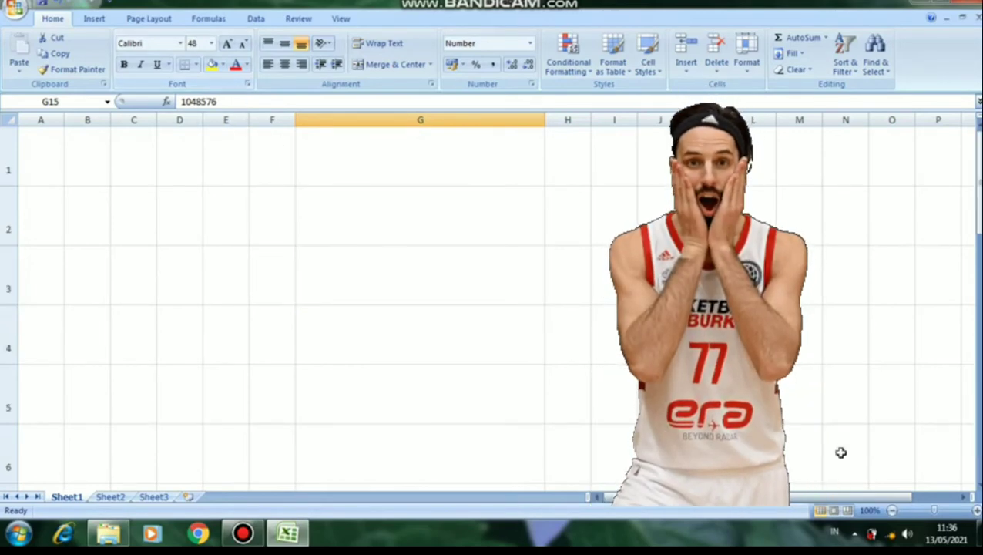
{"action": "scroll", "coordinate": [428, 342], "scroll_direction": "down", "scroll_amount": 3}
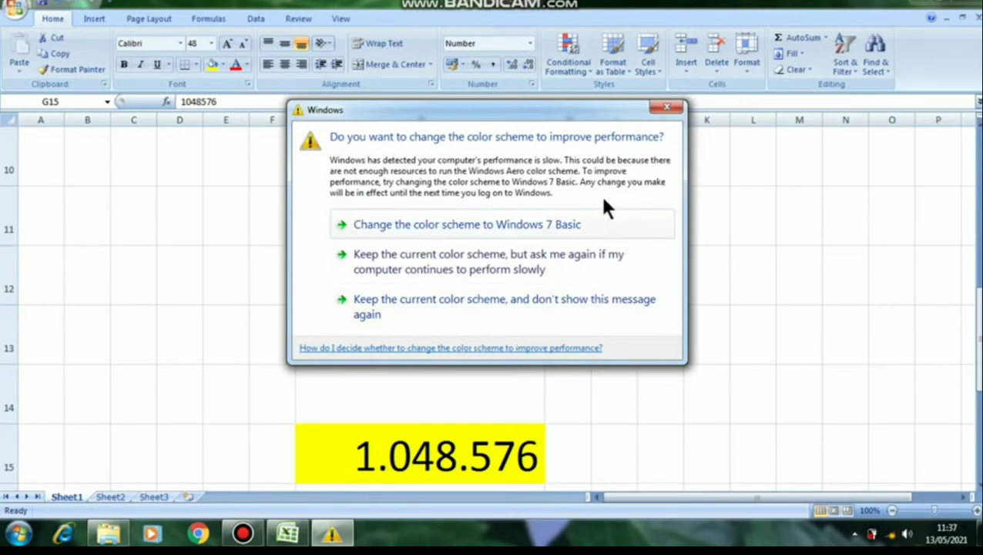
{"action": "left_click", "coordinate": [666, 109]}
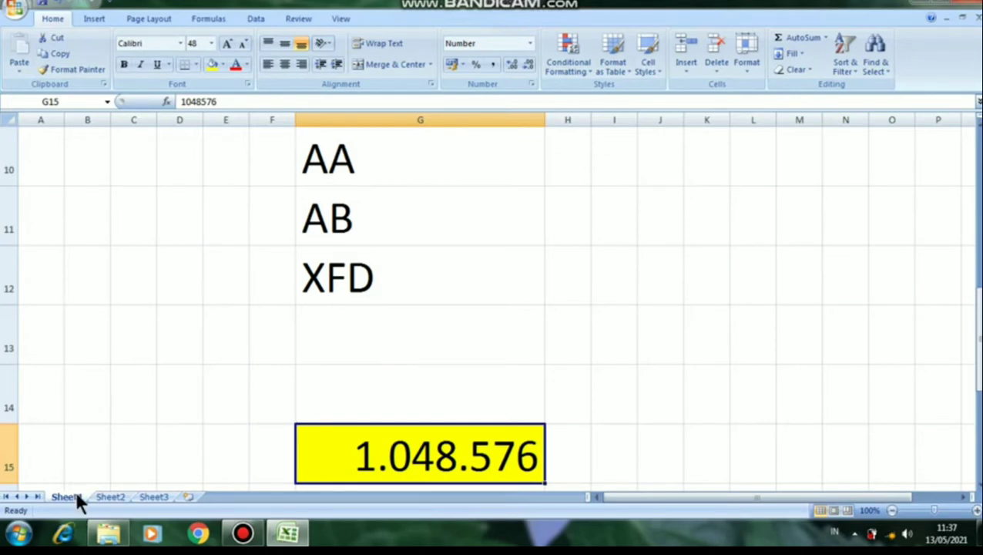
Step: Examine the workbook's existing worksheets by switching between Sheet1, Sheet2 and Sheet3
{"action": "left_click", "coordinate": [113, 497]}
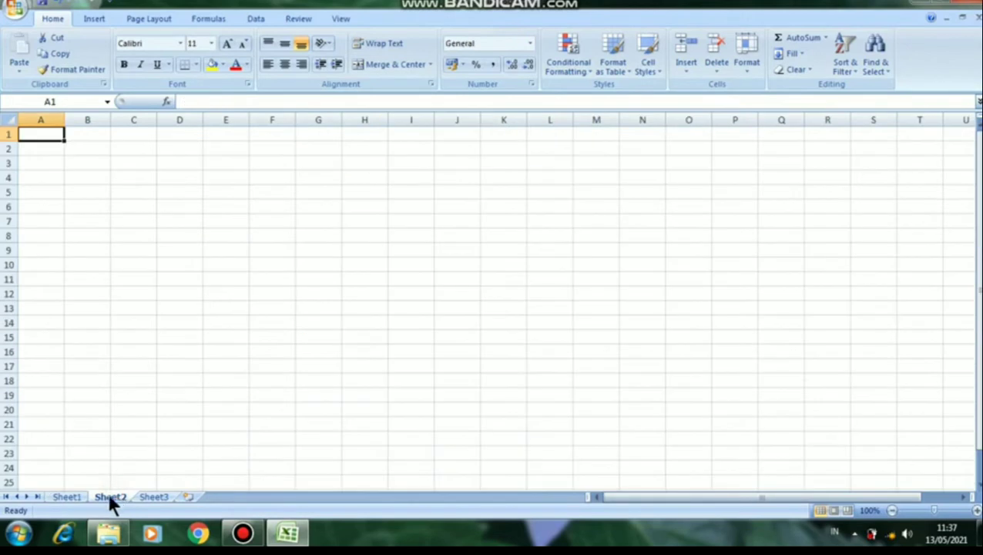
{"action": "left_click", "coordinate": [72, 496]}
{"action": "left_click", "coordinate": [112, 497]}
{"action": "left_click", "coordinate": [69, 494]}
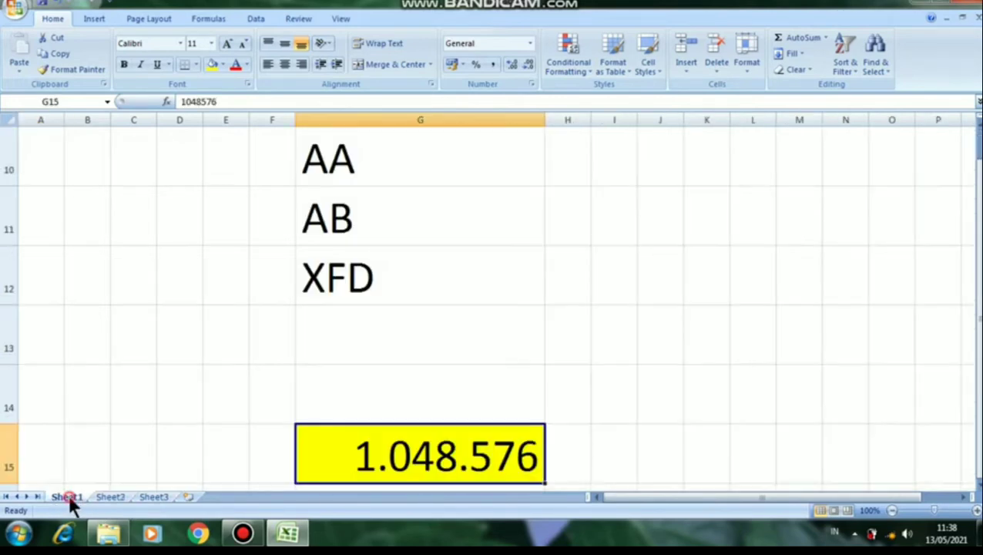
{"action": "left_click", "coordinate": [114, 497]}
{"action": "left_click", "coordinate": [152, 497]}
{"action": "left_click", "coordinate": [112, 497]}
{"action": "left_click", "coordinate": [69, 496]}
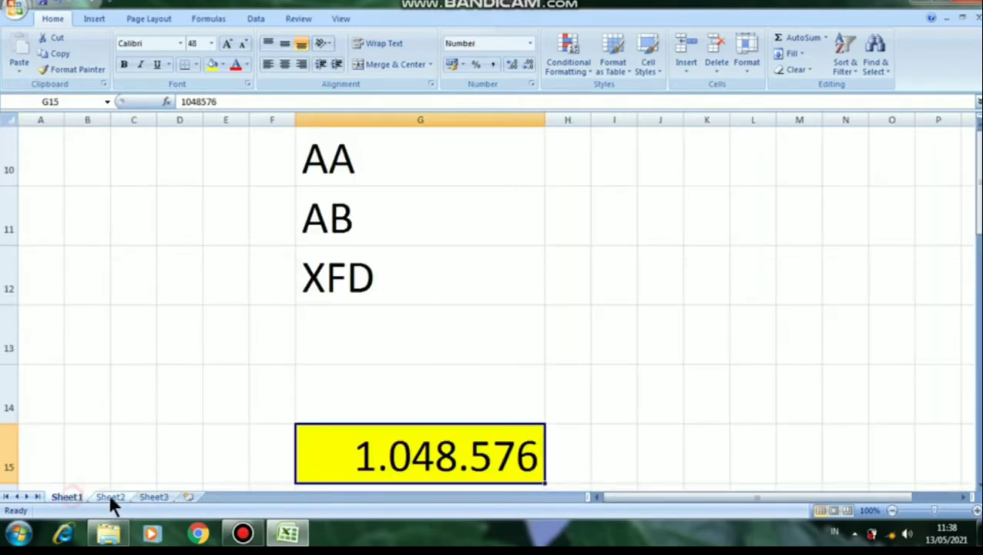
{"action": "left_click", "coordinate": [111, 497]}
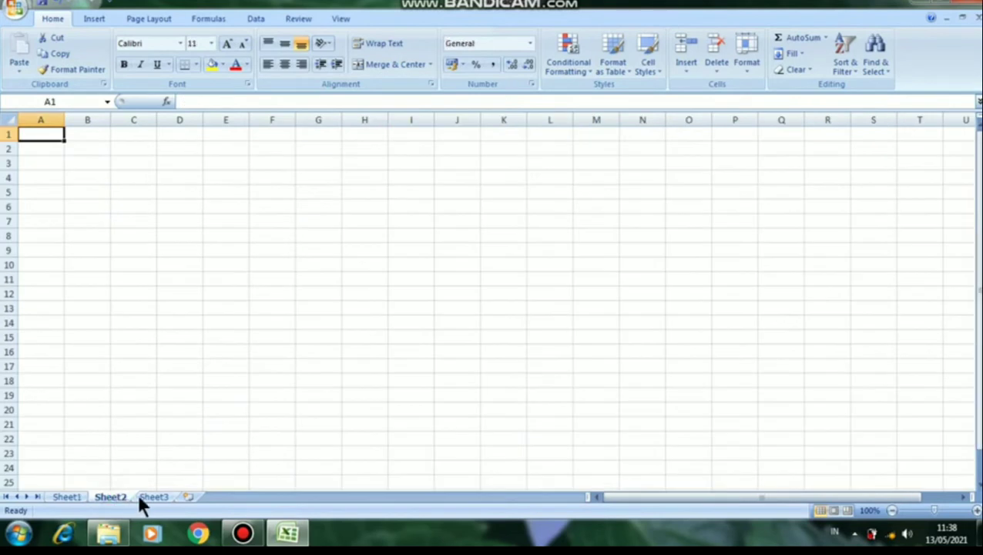
Step: Insert three new worksheets after Sheet3
{"action": "left_click", "coordinate": [189, 499]}
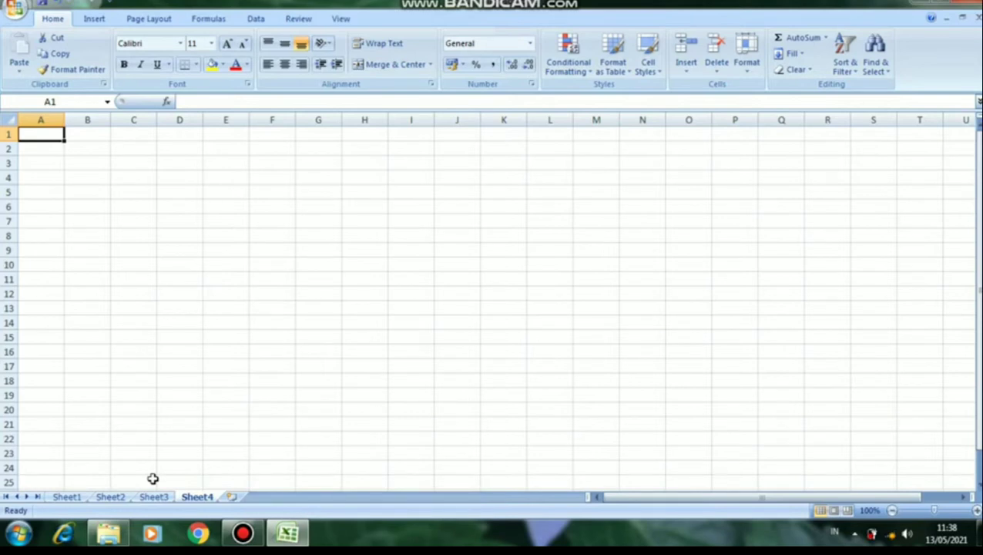
{"action": "left_click", "coordinate": [232, 497]}
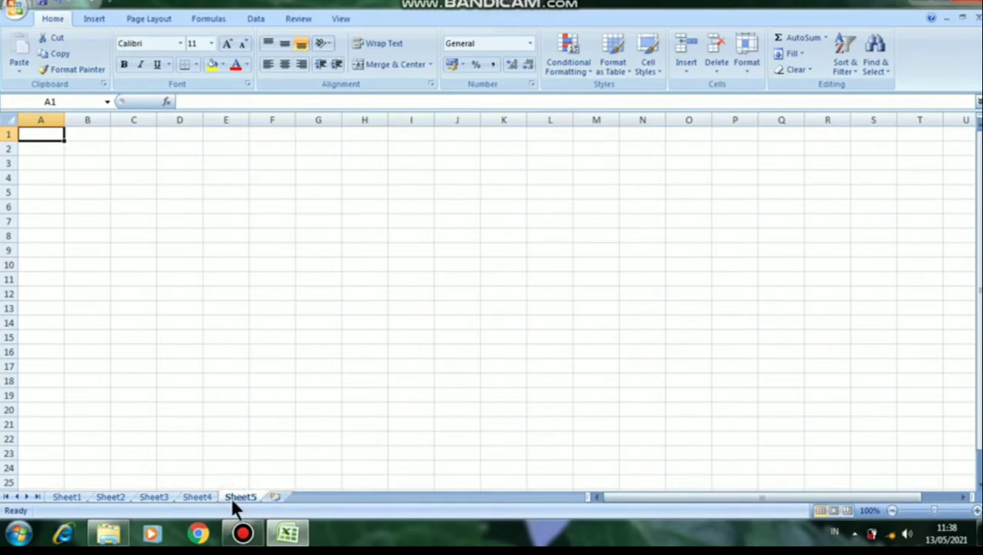
{"action": "left_click", "coordinate": [275, 497]}
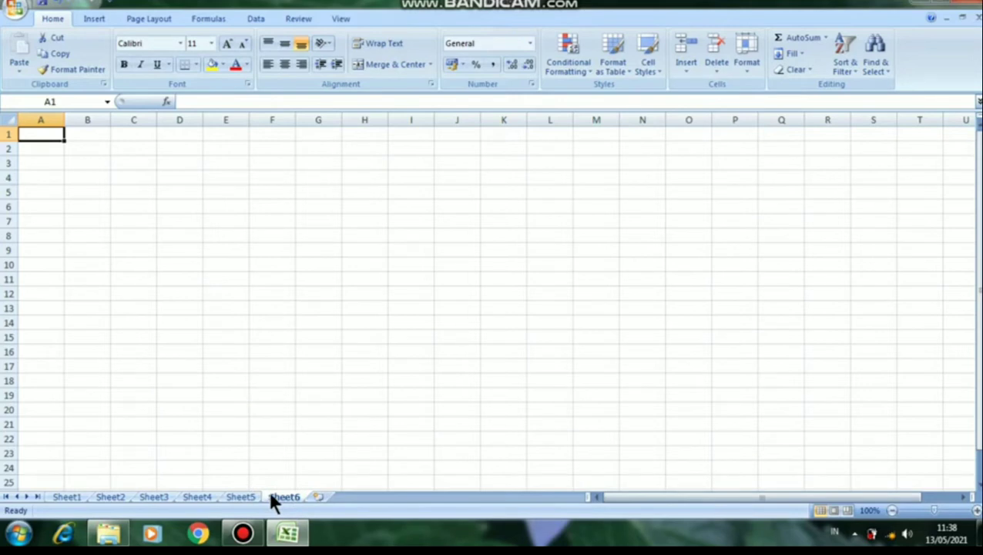
{"action": "left_click", "coordinate": [290, 498]}
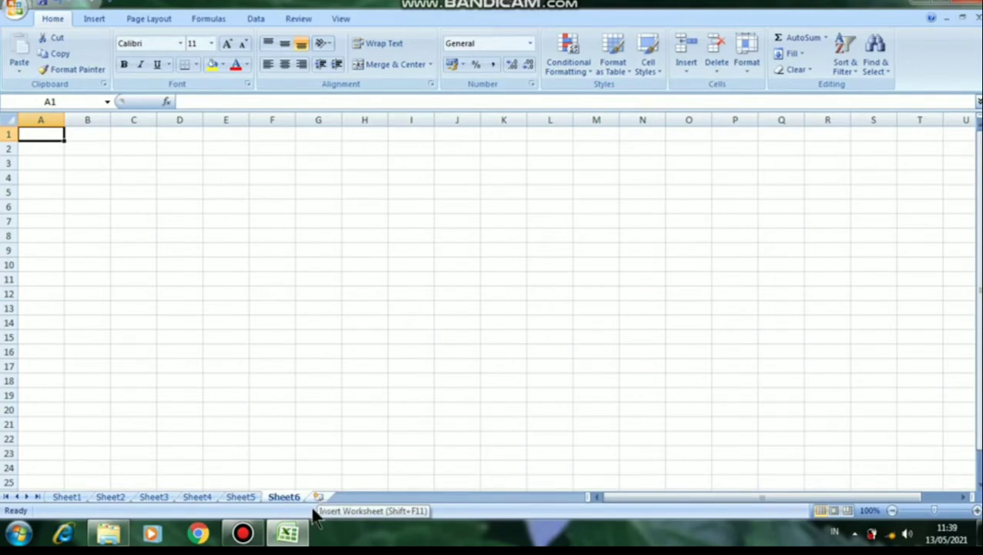
{"action": "left_click", "coordinate": [319, 500]}
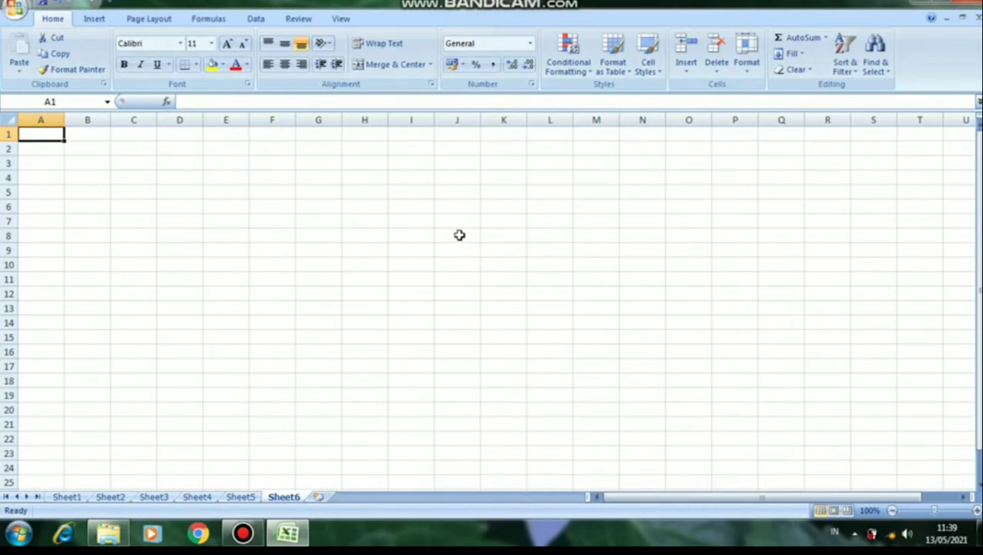
Step: Examine the cell area of Sheet6 by selecting sample ranges such as G4:Q21, dismissing the Windows color scheme prompt without choosing an option
{"action": "left_click_drag", "start_coordinate": [504, 221], "coordinate": [319, 366]}
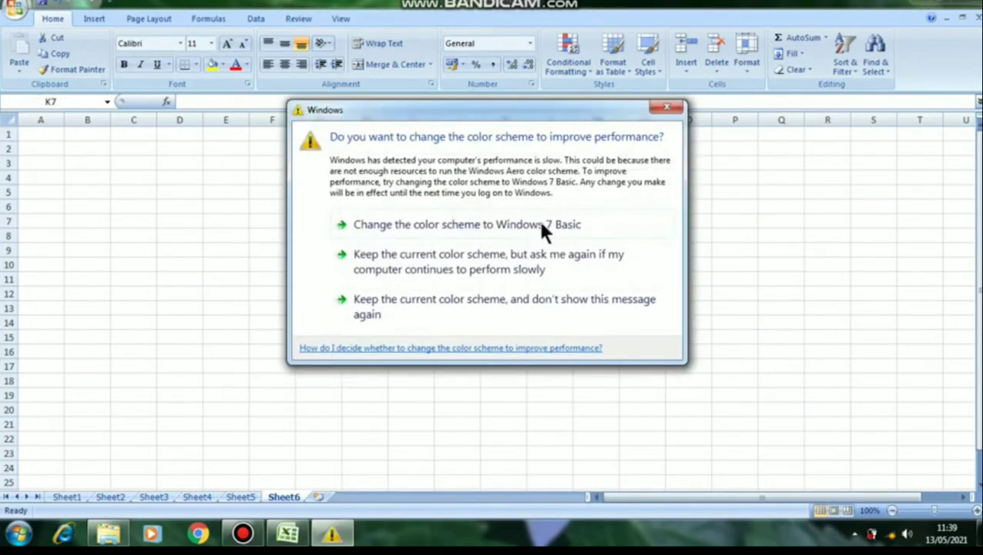
{"action": "left_click", "coordinate": [665, 116]}
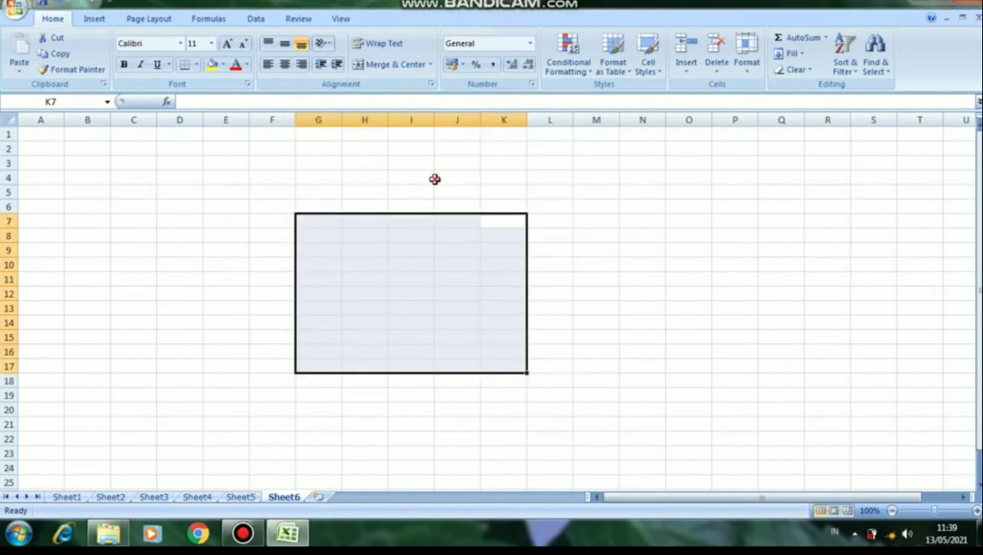
{"action": "left_click_drag", "start_coordinate": [436, 178], "coordinate": [409, 179]}
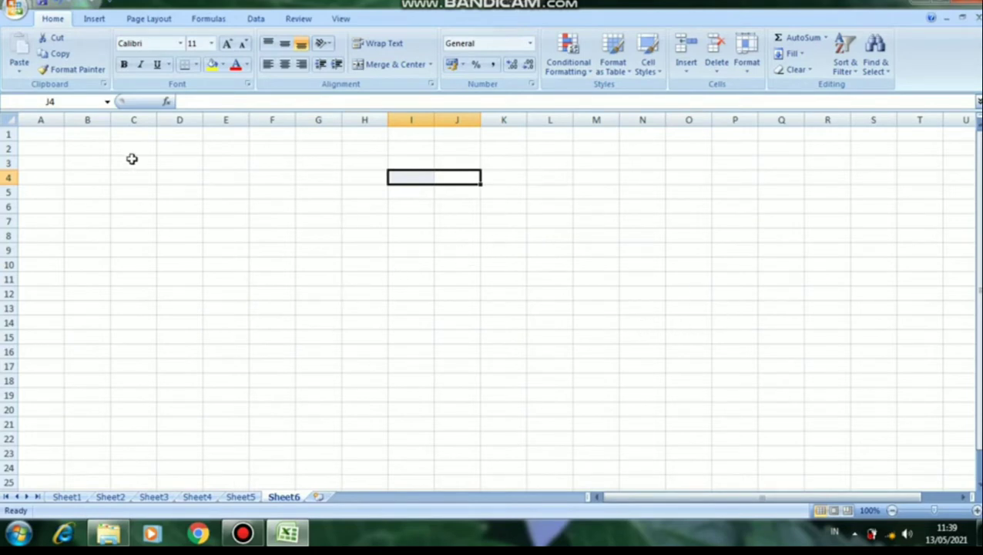
{"action": "left_click_drag", "start_coordinate": [301, 182], "coordinate": [803, 426]}
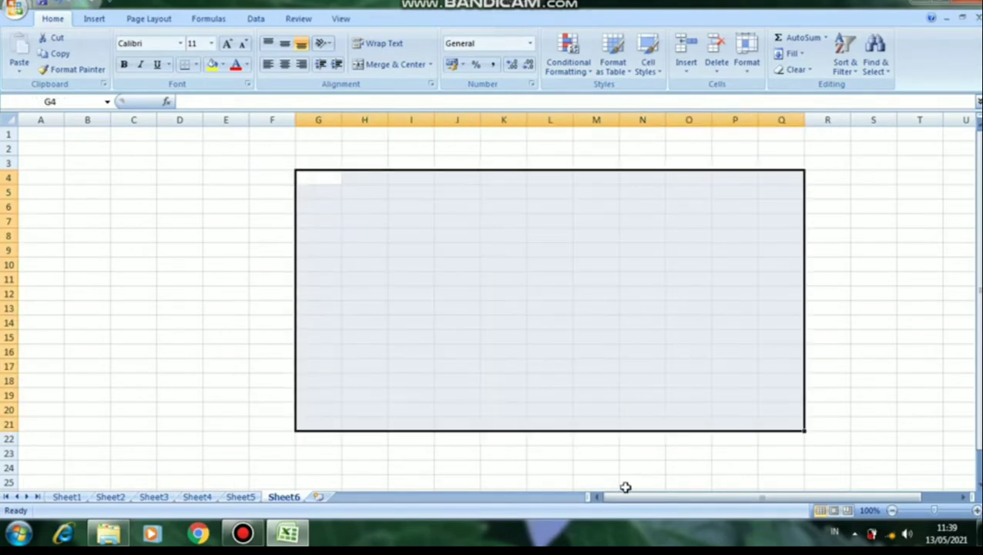
{"action": "left_click", "coordinate": [491, 389]}
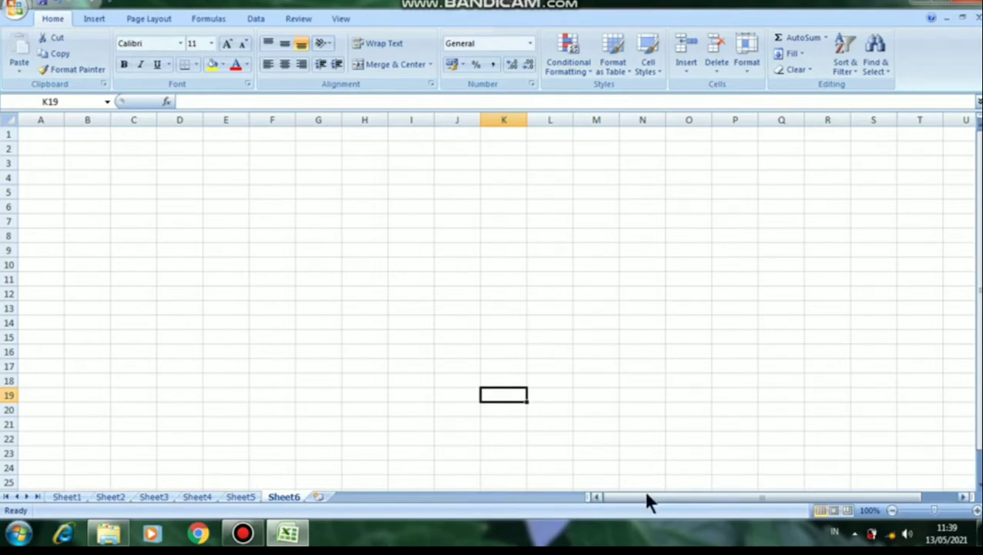
Step: Examine how Sheet6 scrolls horizontally and vertically, returning to column A and row 1
{"action": "left_click_drag", "start_coordinate": [644, 499], "coordinate": [733, 512]}
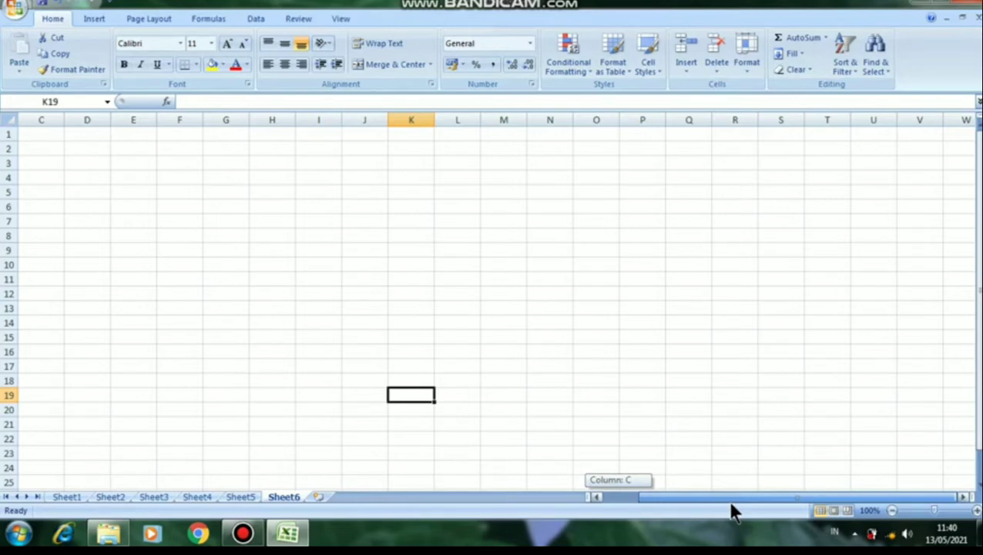
{"action": "left_click_drag", "start_coordinate": [732, 505], "coordinate": [705, 499]}
{"action": "left_click_drag", "start_coordinate": [705, 502], "coordinate": [589, 507]}
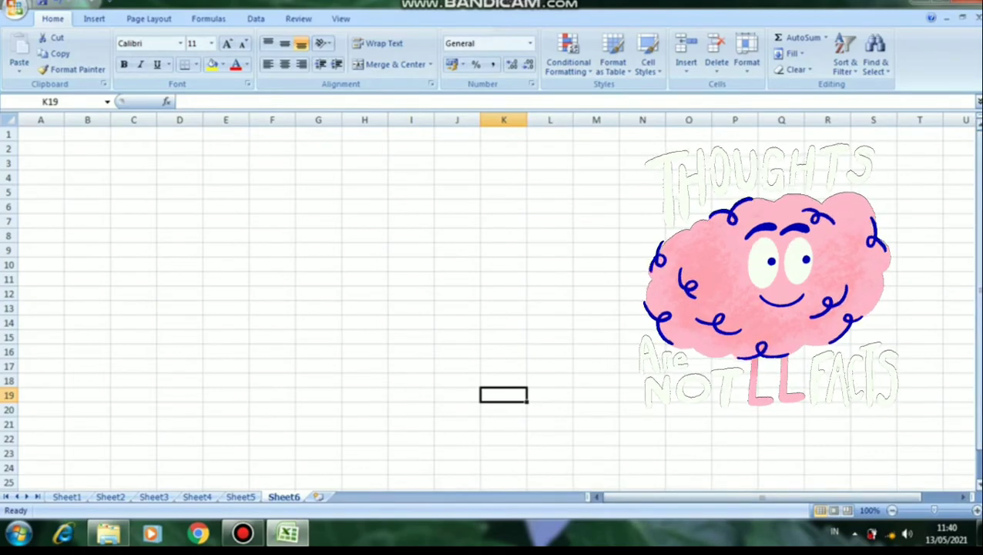
{"action": "left_click_drag", "start_coordinate": [980, 191], "coordinate": [980, 220]}
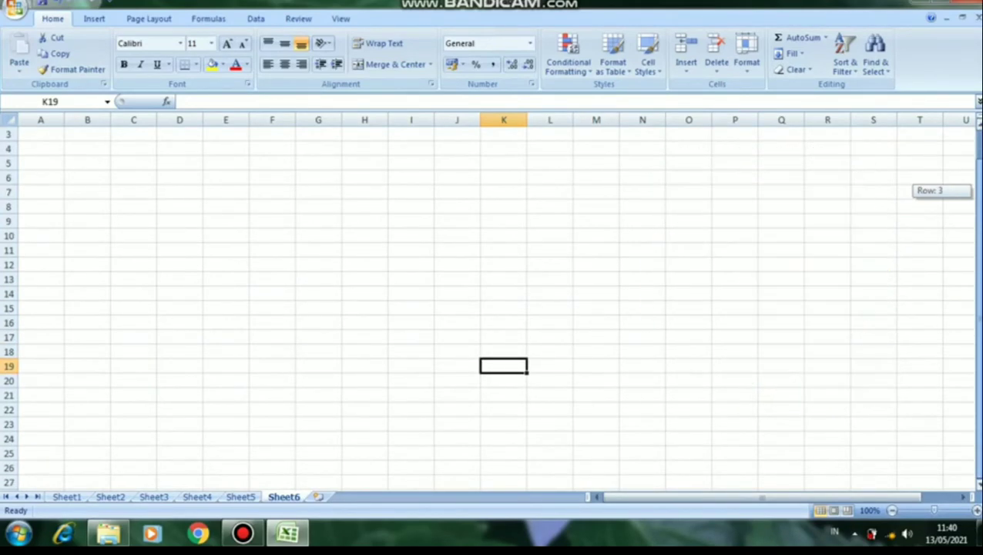
{"action": "left_click_drag", "start_coordinate": [979, 219], "coordinate": [971, 131]}
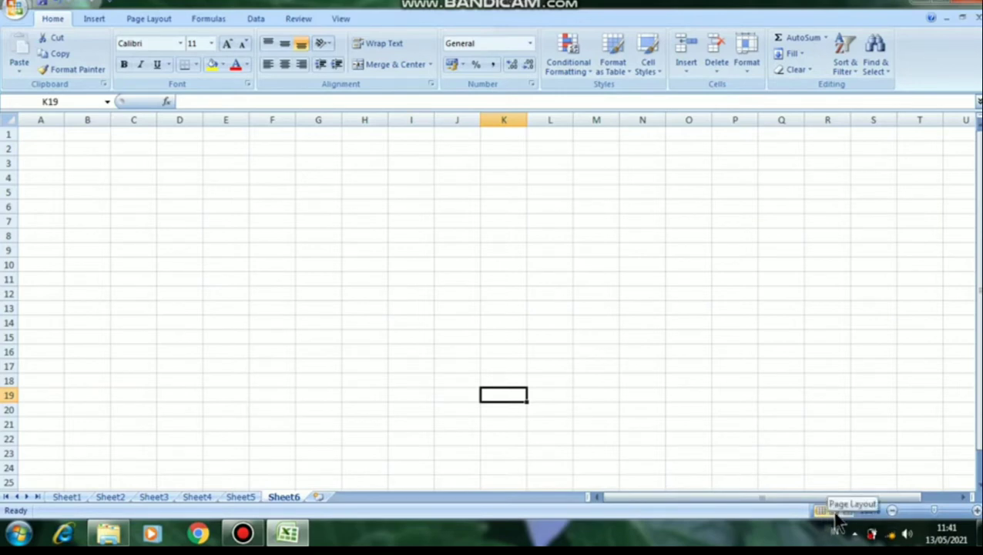
Step: Examine Sheet6 in Page Layout and Page Break Preview, and return it to Normal view
{"action": "left_click", "coordinate": [836, 514]}
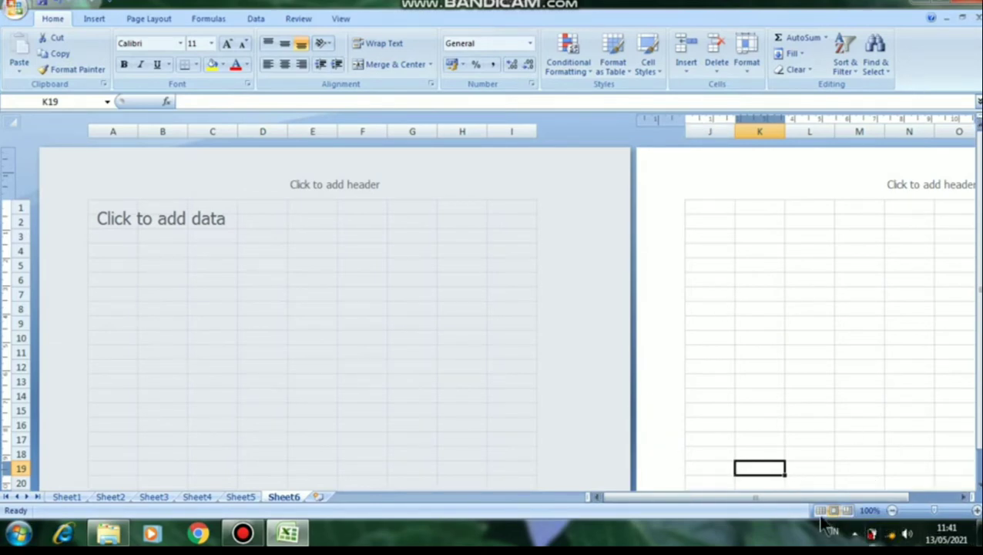
{"action": "left_click", "coordinate": [846, 511]}
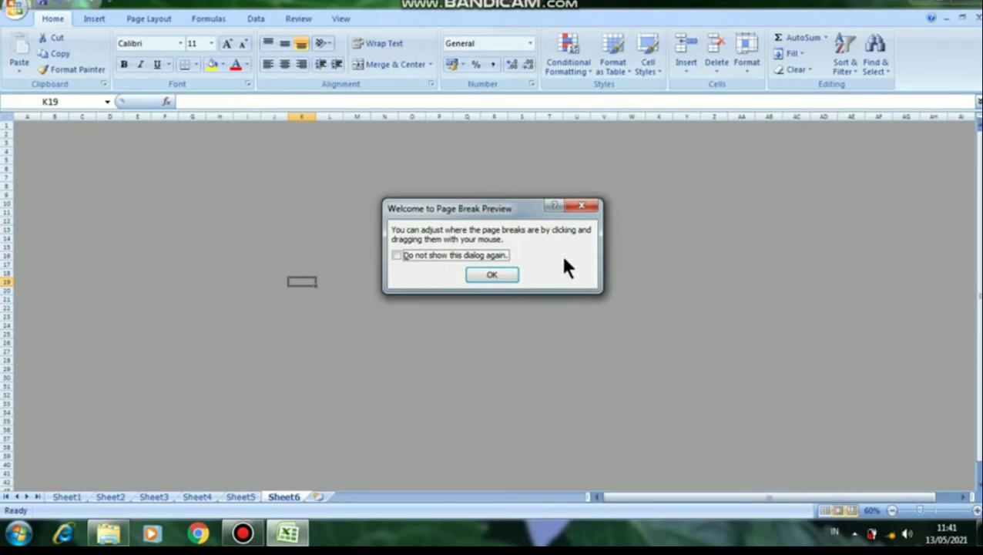
{"action": "left_click", "coordinate": [501, 275]}
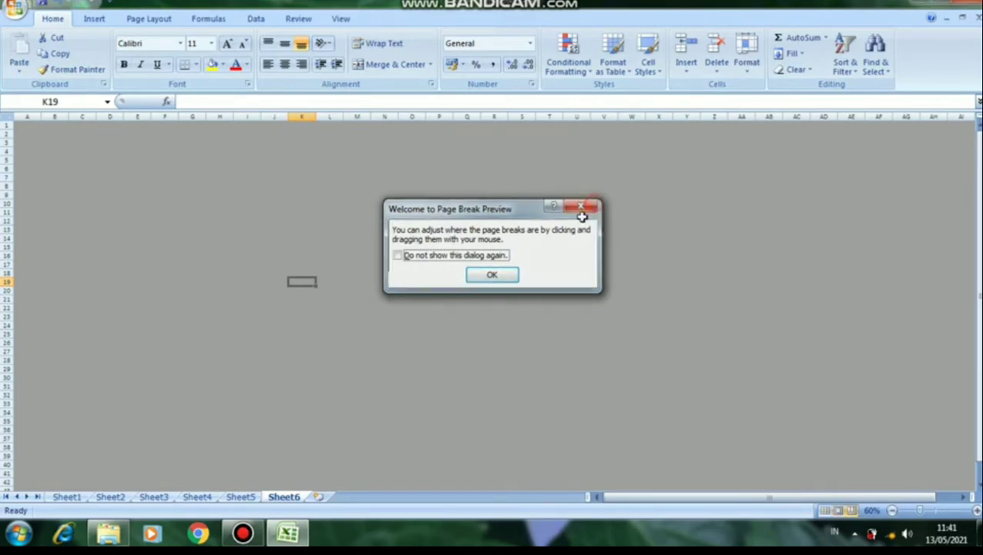
{"action": "left_click", "coordinate": [825, 512]}
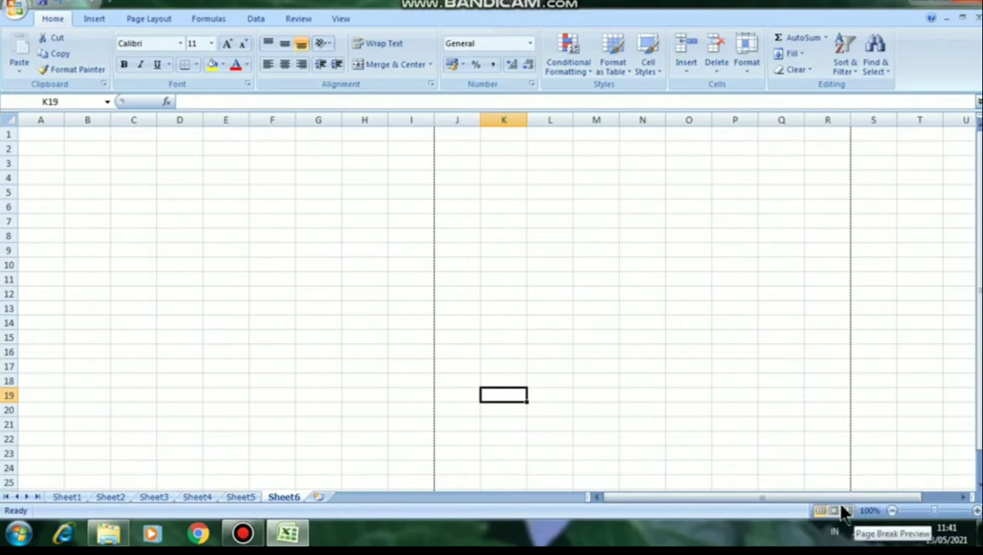
Step: Zoom Sheet6 out to 60% to examine the reduced view
{"action": "left_click", "coordinate": [892, 512]}
{"action": "left_click", "coordinate": [892, 512]}
{"action": "left_click", "coordinate": [892, 511]}
{"action": "left_click", "coordinate": [893, 512]}
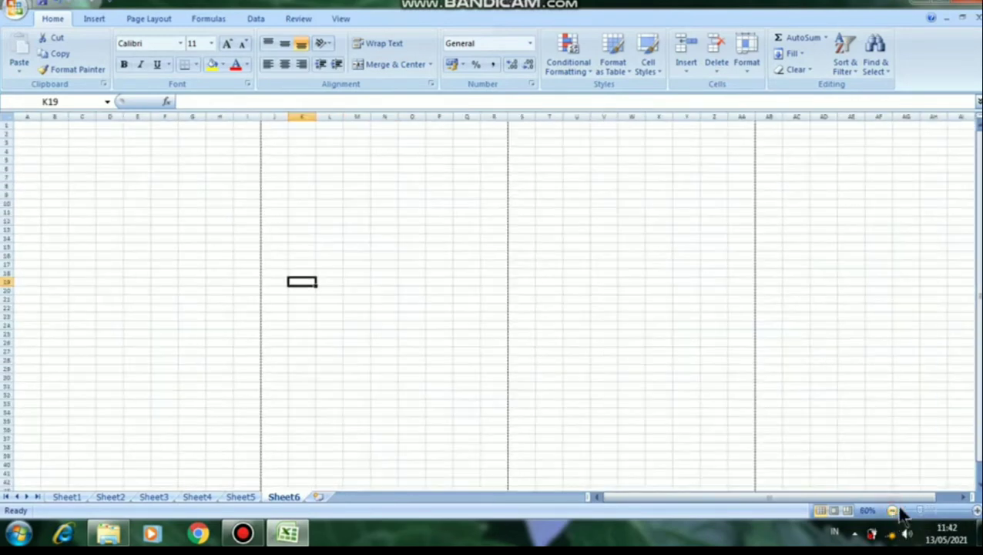
Step: Zoom Sheet6 in to 260% to examine the enlarged cells
{"action": "left_click", "coordinate": [976, 511]}
{"action": "left_click", "coordinate": [976, 511]}
{"action": "left_click", "coordinate": [976, 511]}
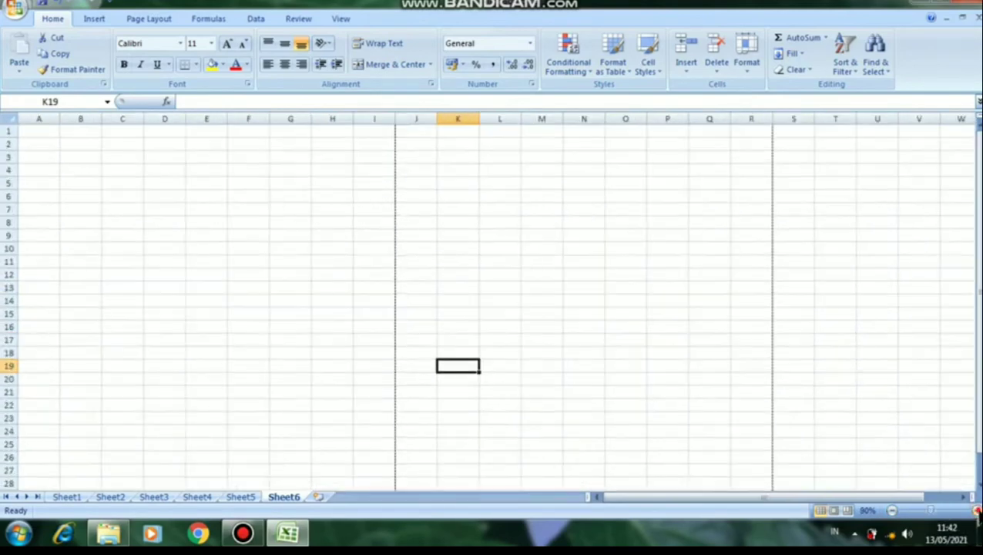
{"action": "left_click", "coordinate": [977, 511]}
{"action": "left_click", "coordinate": [977, 511]}
{"action": "left_click", "coordinate": [976, 511]}
{"action": "left_click", "coordinate": [976, 511]}
{"action": "left_click", "coordinate": [977, 511]}
{"action": "left_click", "coordinate": [977, 511]}
{"action": "left_click", "coordinate": [976, 511]}
{"action": "left_click", "coordinate": [976, 511]}
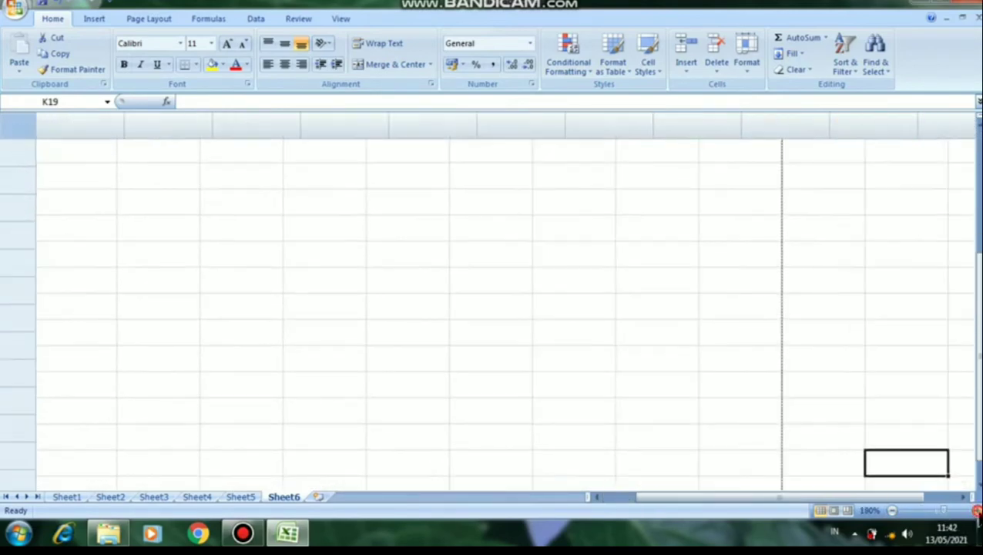
{"action": "left_click", "coordinate": [977, 511]}
{"action": "left_click", "coordinate": [977, 511]}
{"action": "left_click", "coordinate": [976, 511]}
{"action": "left_click", "coordinate": [976, 511]}
{"action": "left_click", "coordinate": [977, 511]}
{"action": "left_click", "coordinate": [976, 511]}
{"action": "left_click", "coordinate": [976, 511]}
{"action": "left_click", "coordinate": [976, 511]}
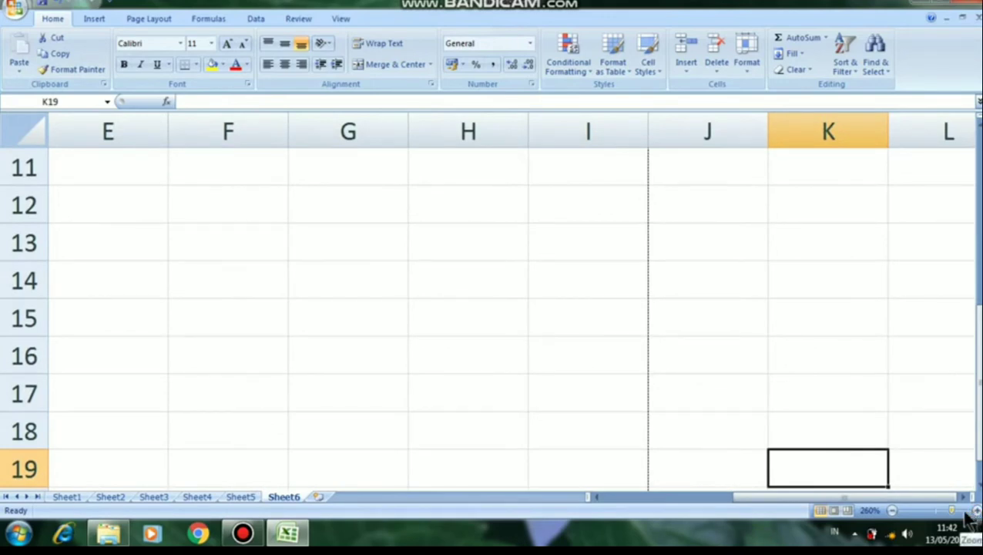
Step: Bring the zoom level of Sheet6 back to 100%
{"action": "left_click", "coordinate": [893, 511]}
{"action": "left_click", "coordinate": [893, 511]}
{"action": "left_click", "coordinate": [895, 512]}
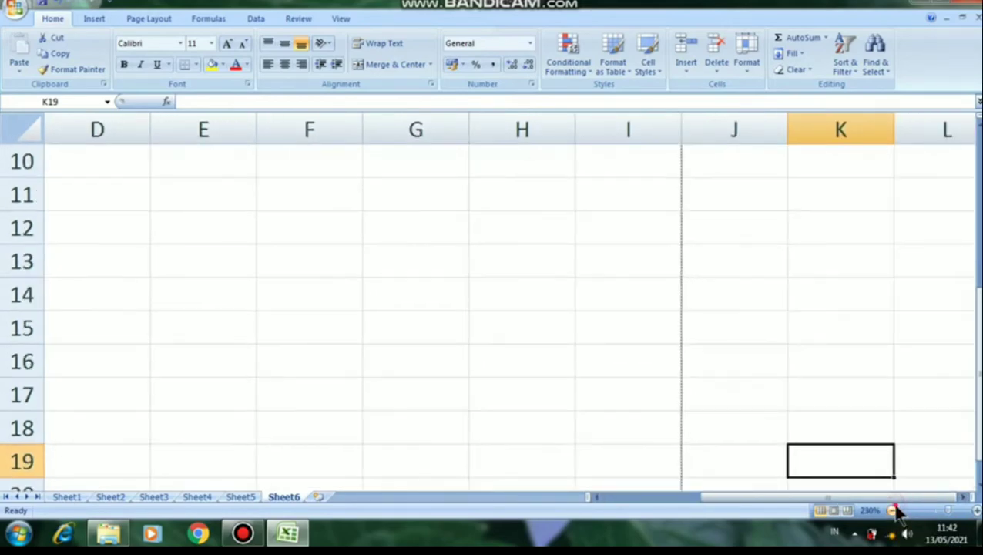
{"action": "left_click", "coordinate": [894, 511]}
{"action": "left_click", "coordinate": [894, 511]}
{"action": "left_click", "coordinate": [894, 511]}
{"action": "left_click", "coordinate": [894, 511]}
{"action": "left_click", "coordinate": [894, 511]}
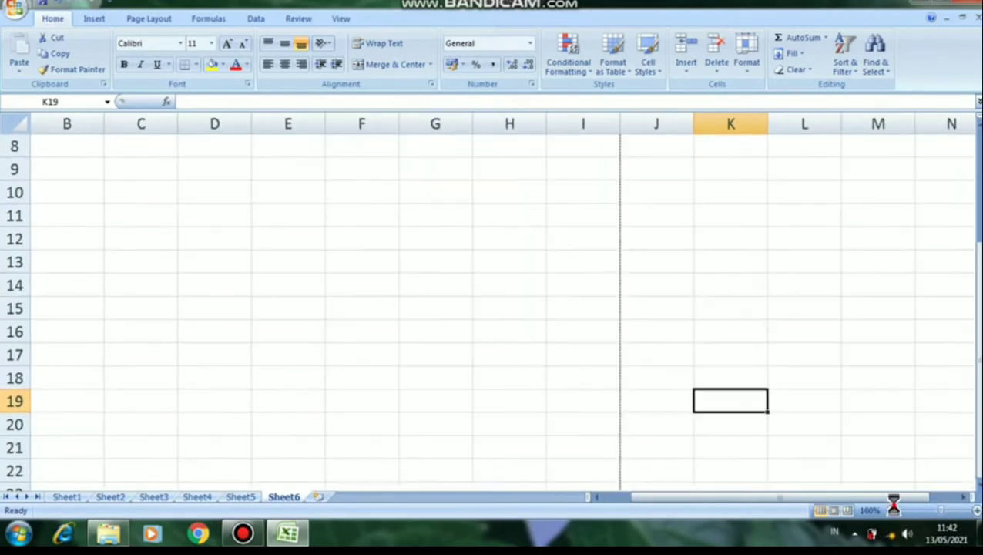
{"action": "left_click", "coordinate": [894, 511]}
{"action": "left_click", "coordinate": [894, 511]}
{"action": "left_click", "coordinate": [894, 511]}
{"action": "left_click", "coordinate": [894, 511]}
{"action": "left_click", "coordinate": [894, 511]}
{"action": "left_click", "coordinate": [895, 511]}
{"action": "left_click", "coordinate": [894, 511]}
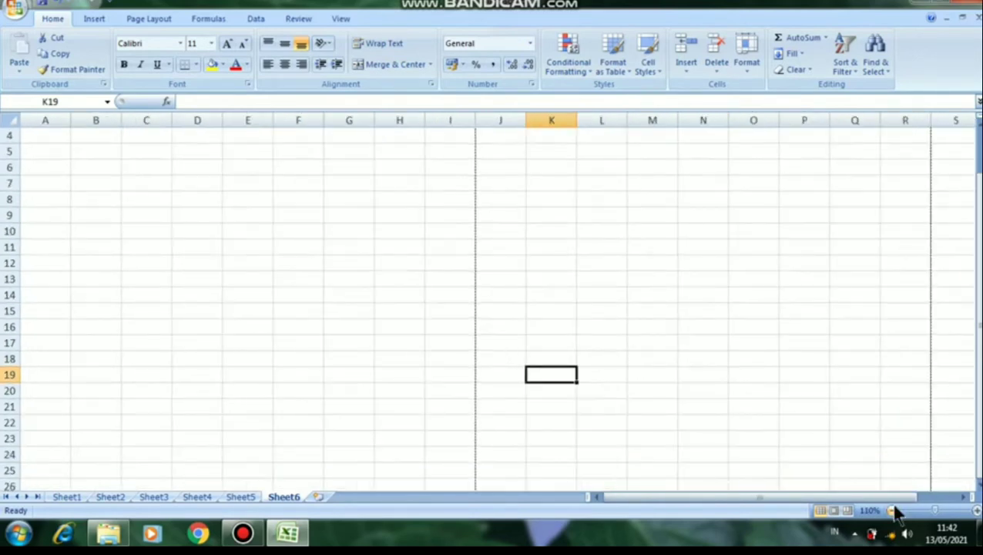
{"action": "left_click", "coordinate": [894, 511]}
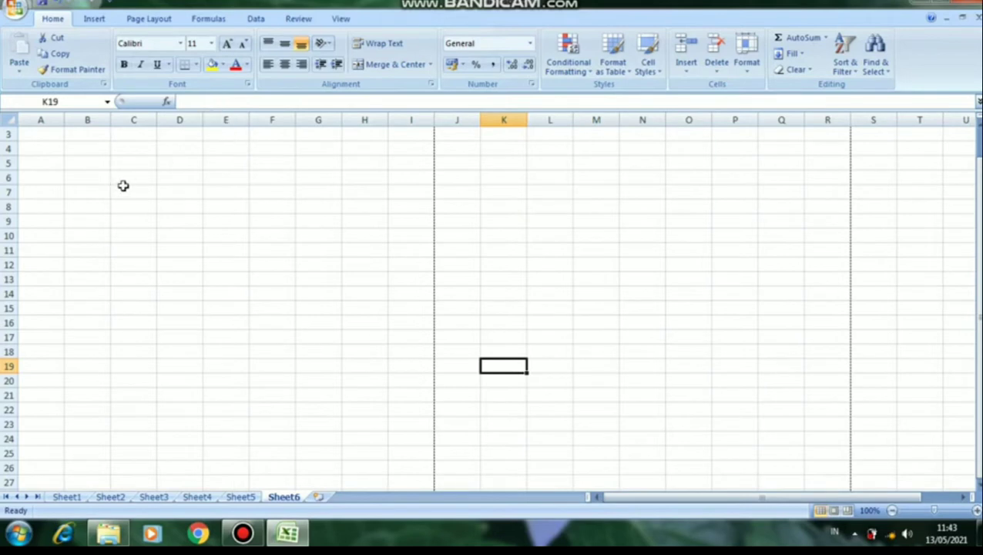
{"action": "left_click", "coordinate": [130, 190]}
{"action": "left_click", "coordinate": [146, 174]}
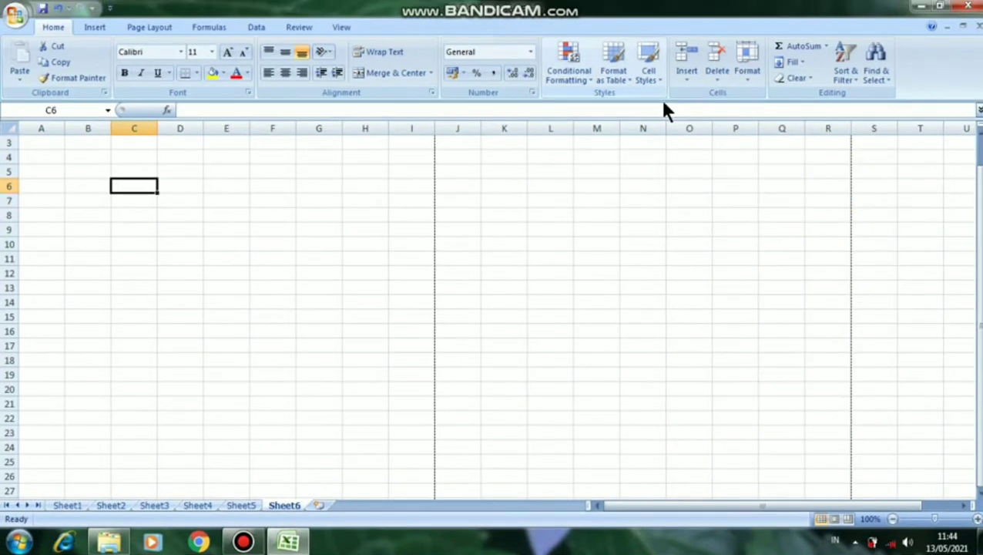
{"action": "left_click", "coordinate": [127, 199]}
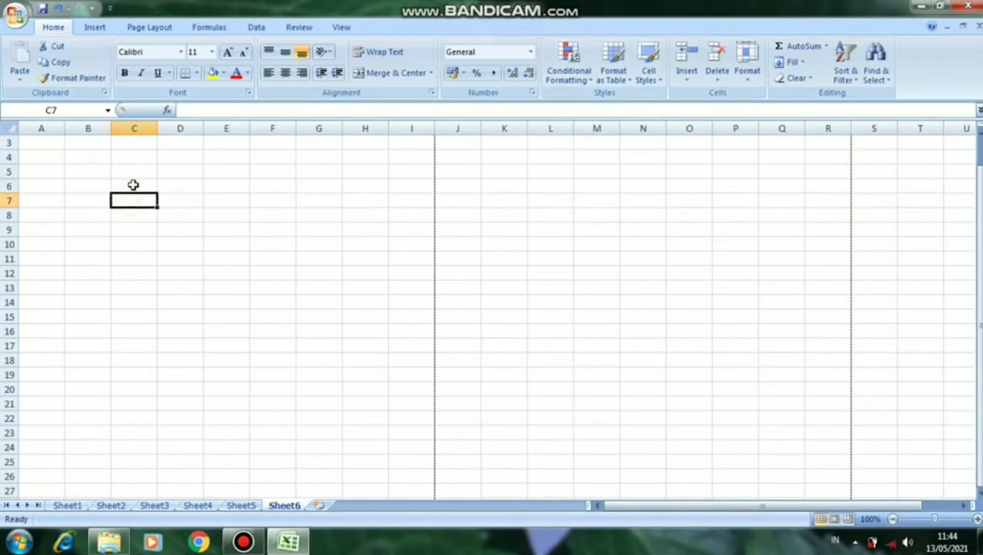
{"action": "left_click", "coordinate": [133, 185]}
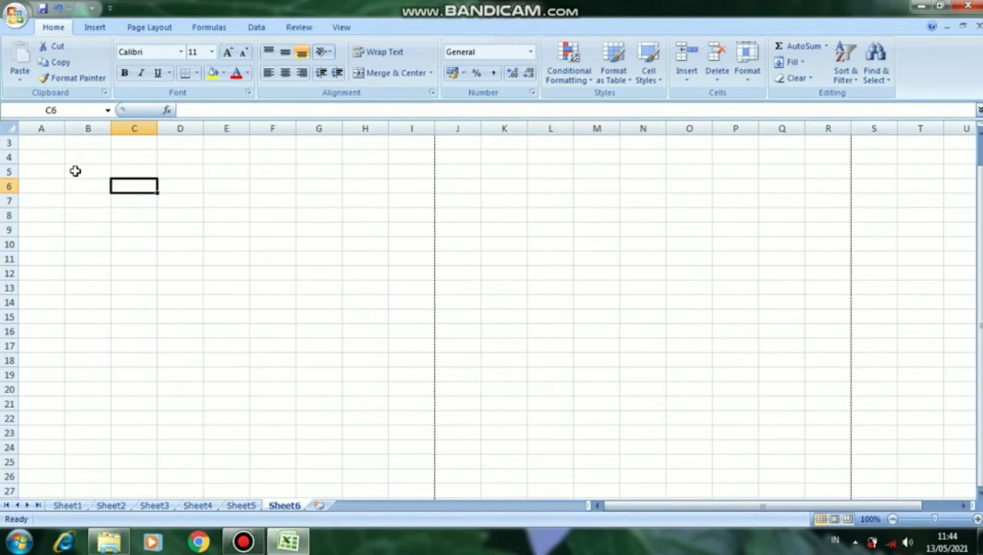
{"action": "left_click", "coordinate": [92, 170]}
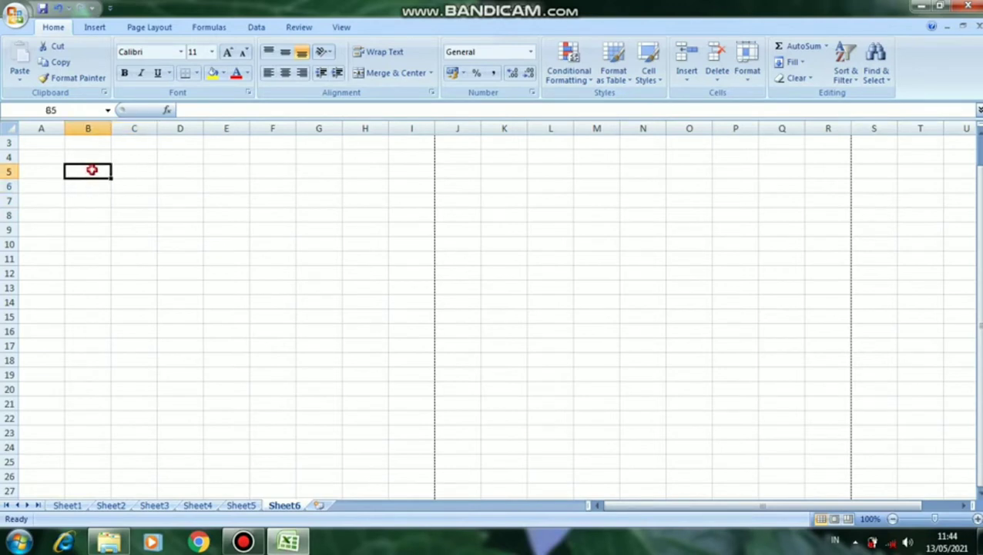
{"action": "left_click", "coordinate": [128, 171]}
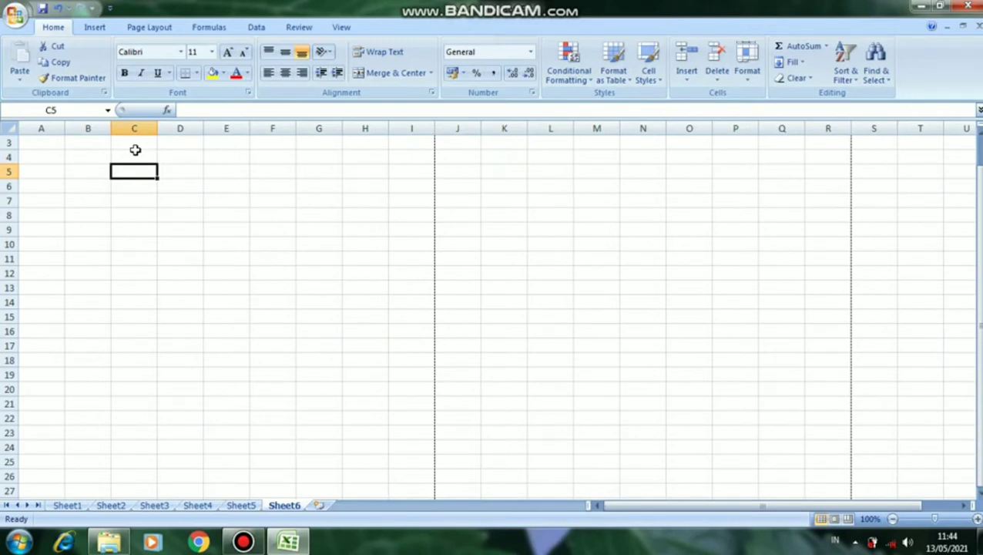
Step: Enter the title DAFTAR NILAI SISWA KELAS 1 SMP in cell A3 and make B5 the active cell
{"action": "key", "text": "Up"}
{"action": "key", "text": "Left"}
{"action": "key", "text": "Left"}
{"action": "key", "text": "Up"}
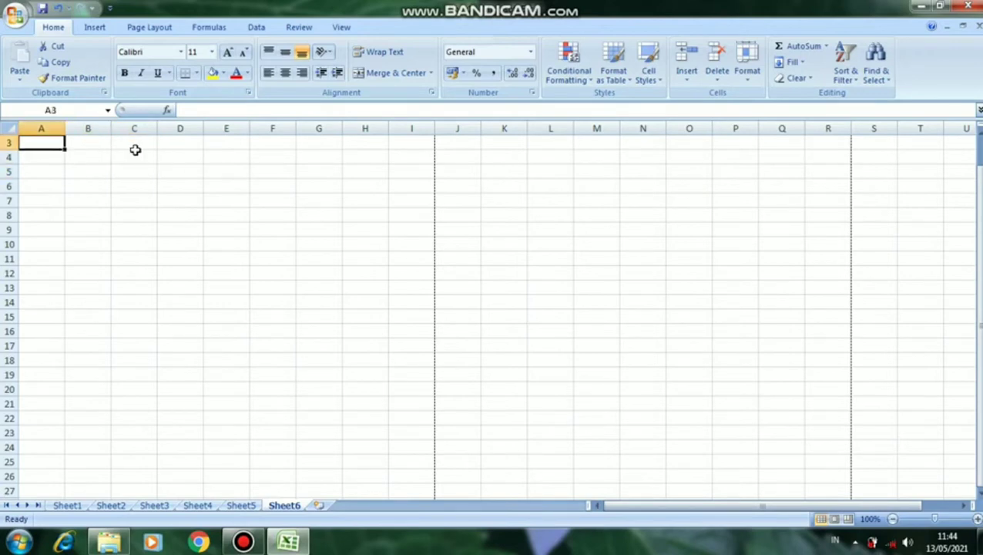
{"action": "type", "text": "DA"}
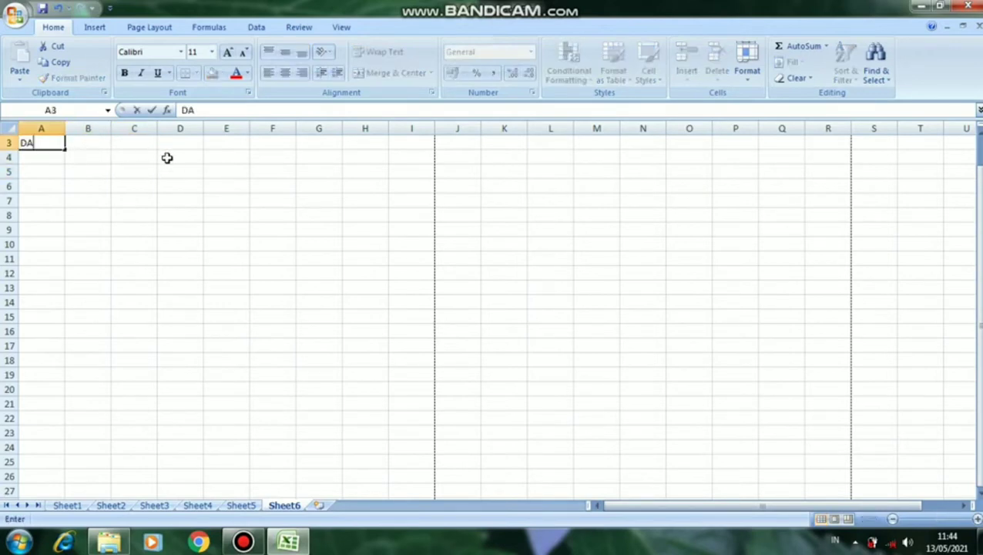
{"action": "type", "text": "FTAR NILAI"}
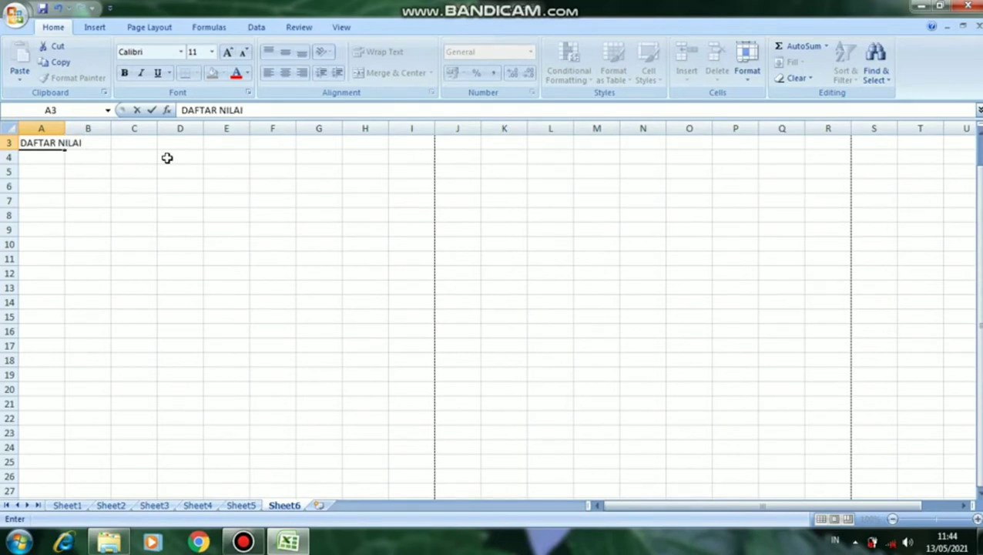
{"action": "type", "text": "ANA"}
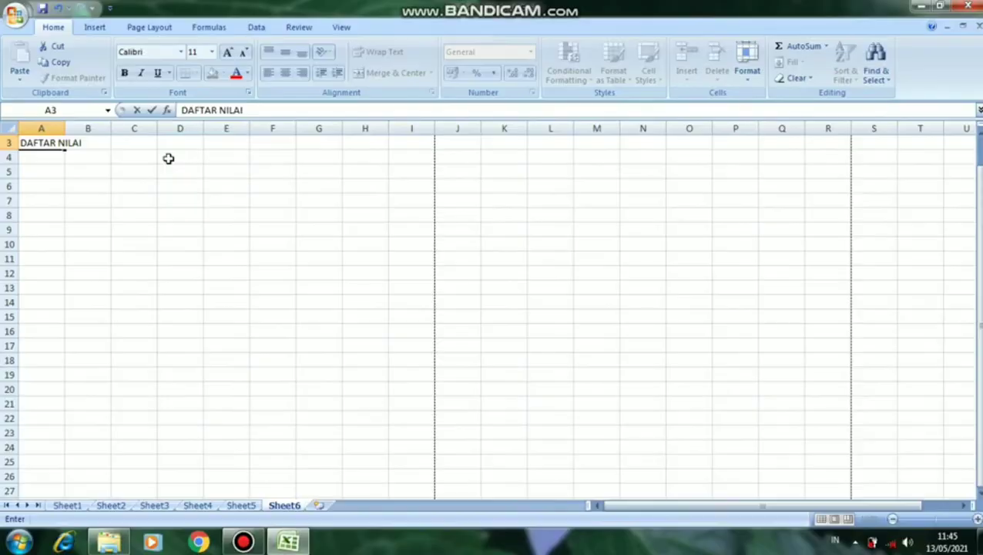
{"action": "type", "text": "SISWA KELAS"}
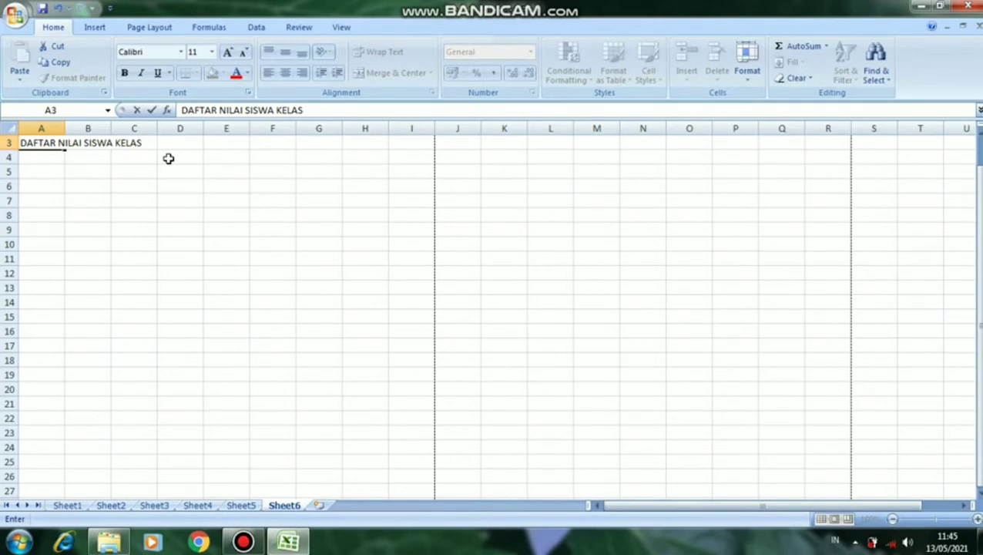
{"action": "type", "text": "1 SMP"}
{"action": "key", "text": "Return"}
{"action": "key", "text": "Return"}
{"action": "key", "text": "Return"}
{"action": "key", "text": "Right"}
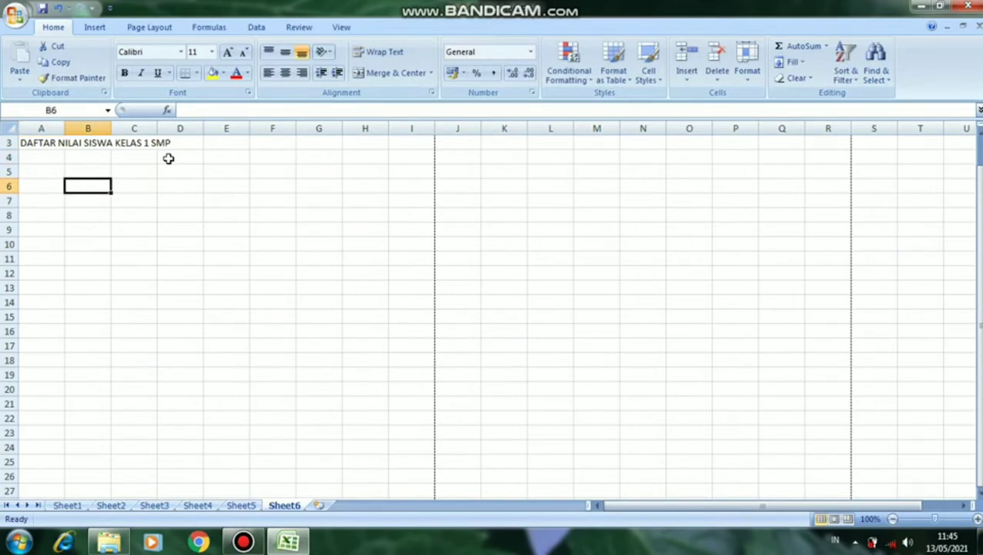
{"action": "key", "text": "Up"}
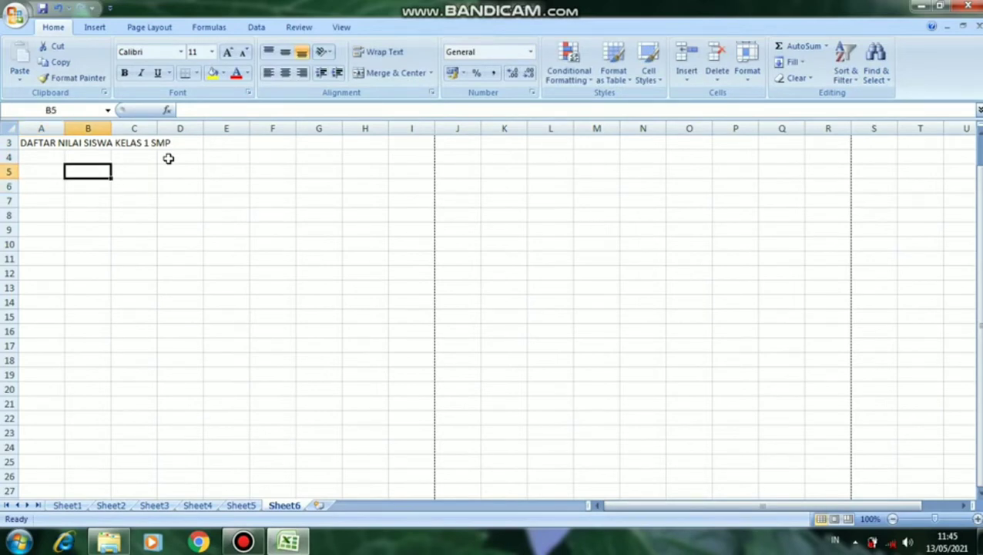
{"action": "type", "text": "NILAI"}
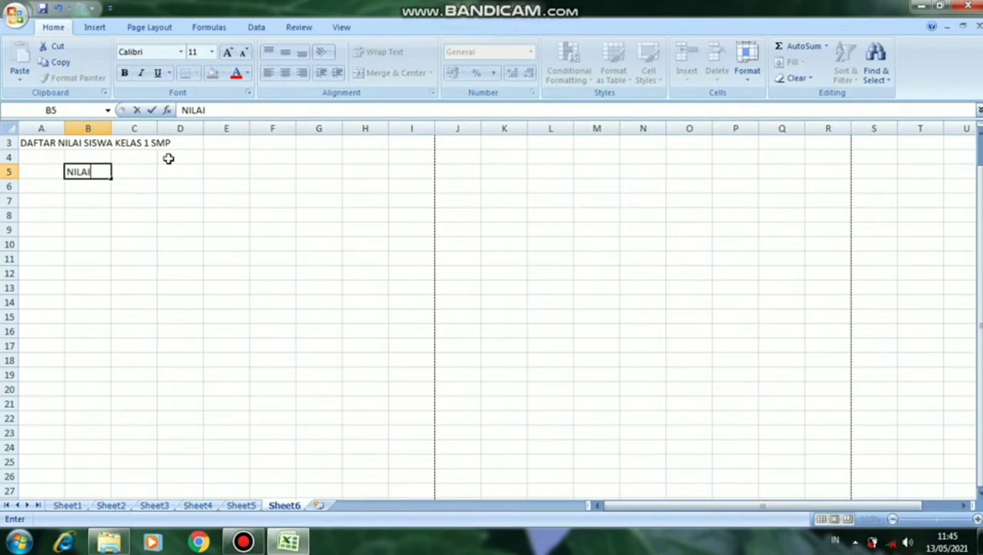
{"action": "key", "text": "BackSpace"}
{"action": "key", "text": "BackSpace"}
{"action": "key", "text": "BackSpace"}
{"action": "key", "text": "BackSpace"}
{"action": "key", "text": "BackSpace"}
Step: Enter the heading MATA PELAJARAN in cell B5
{"action": "type", "text": "MATA PE"}
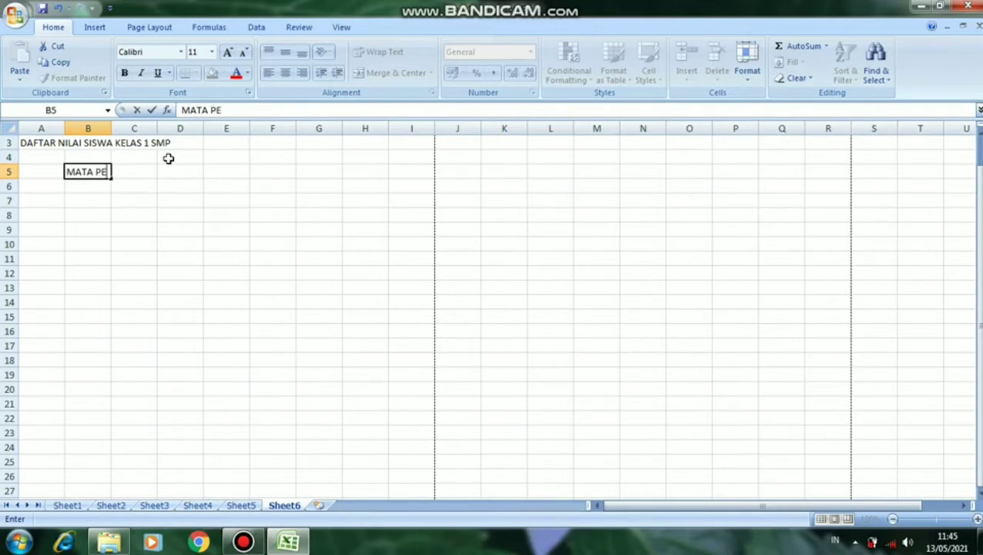
{"action": "type", "text": "LAJARAN"}
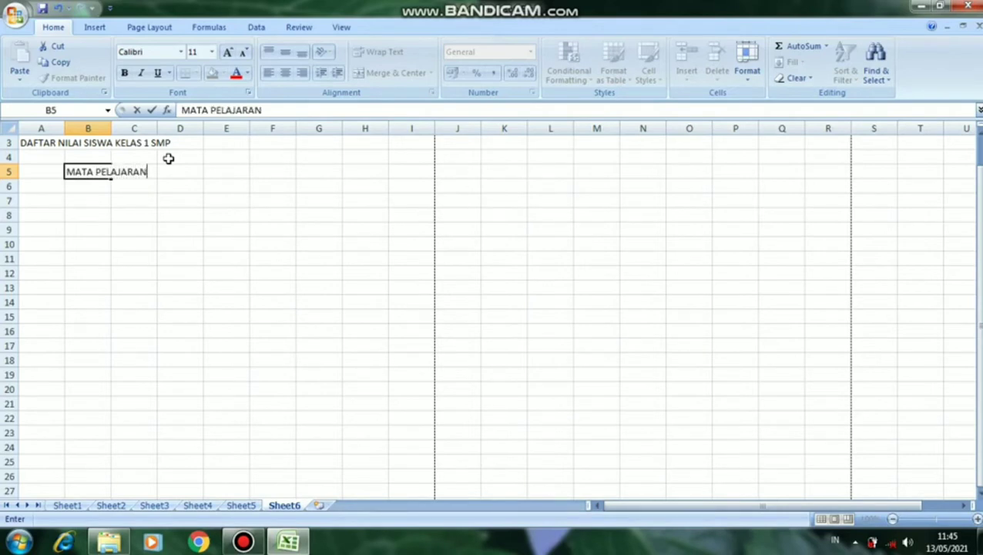
{"action": "key", "text": "Return"}
Step: Enter the subject headings IPA, IPS and TIK in cells B6, C6 and D6
{"action": "type", "text": "IPA"}
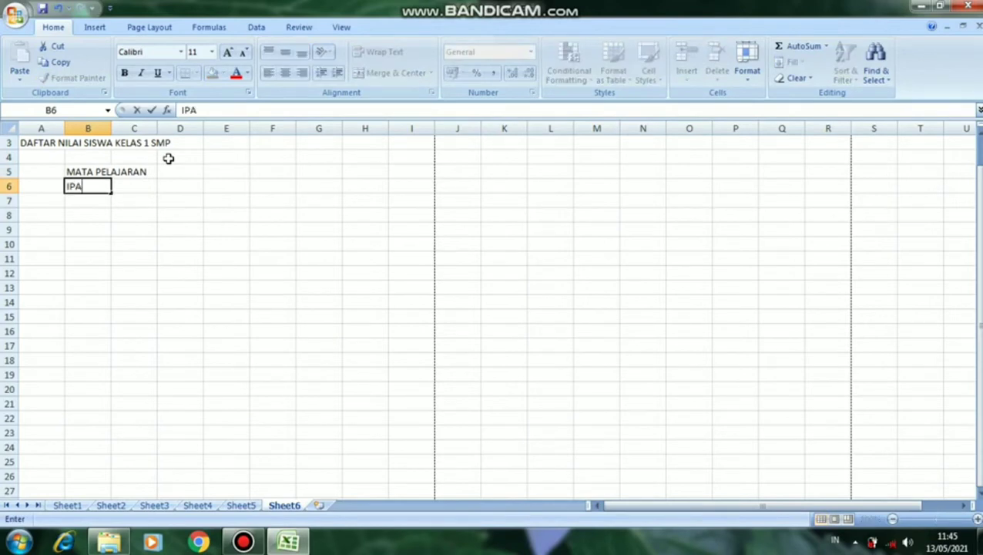
{"action": "key", "text": "Return"}
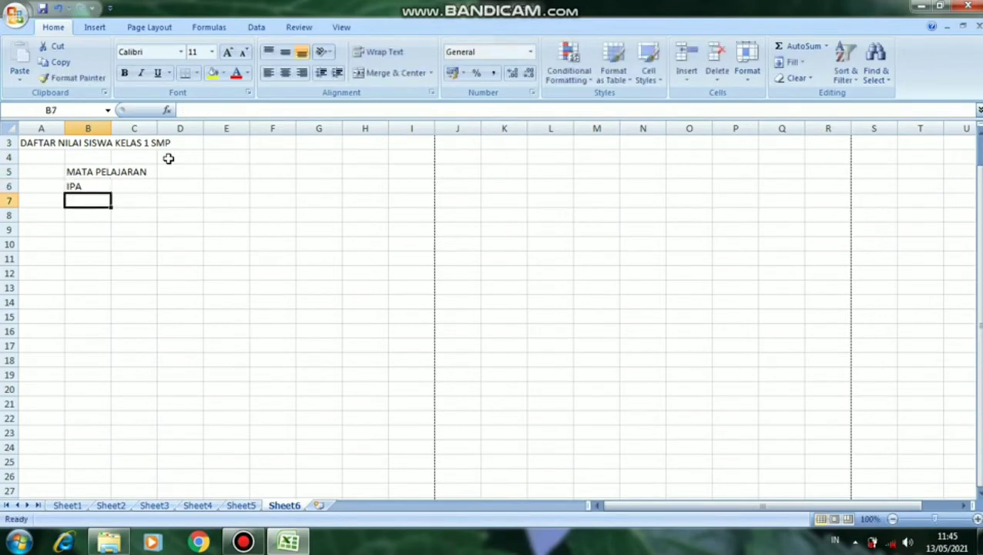
{"action": "key", "text": "Up"}
{"action": "key", "text": "Right"}
{"action": "type", "text": "IPS"}
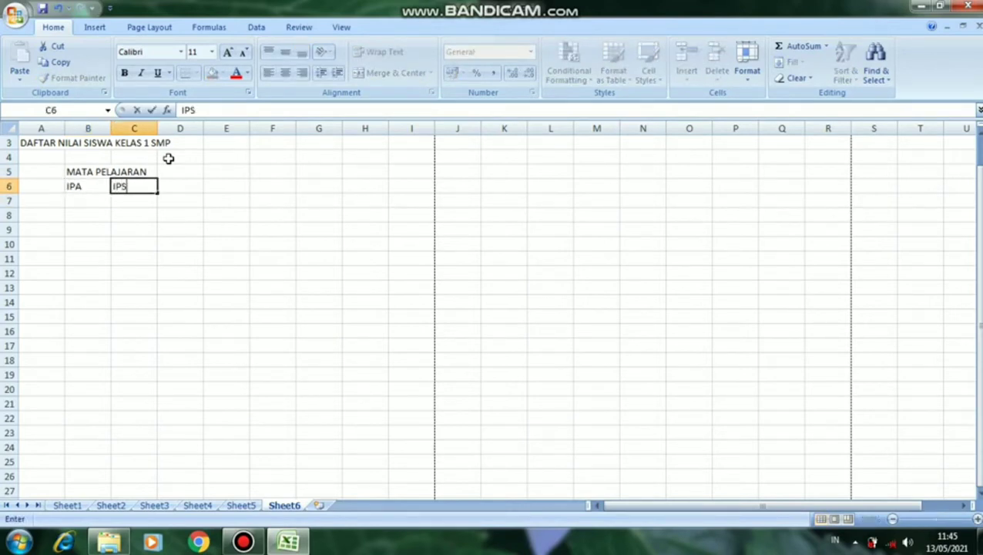
{"action": "key", "text": "Tab"}
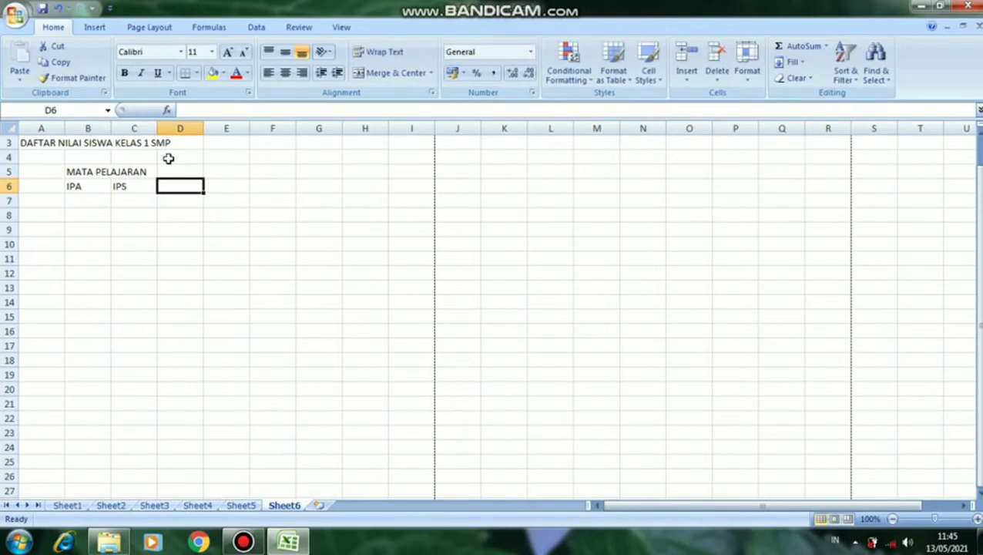
{"action": "type", "text": "TIK"}
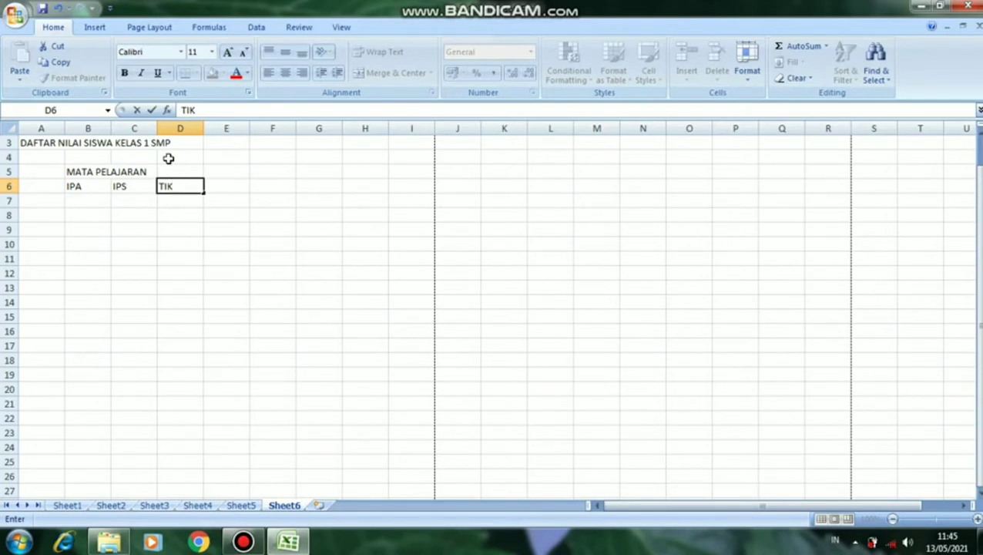
{"action": "key", "text": "Return"}
Step: Fill the IPA column from B7 to B11 with the grades 80, 75, 76, 80 and 85
{"action": "key", "text": "Left"}
{"action": "key", "text": "Left"}
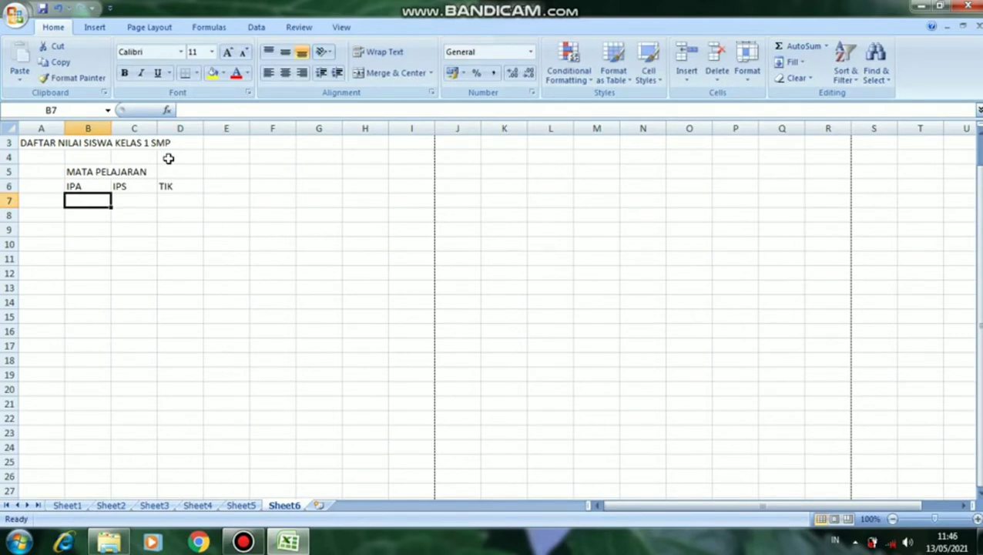
{"action": "type", "text": "80"}
{"action": "key", "text": "Return"}
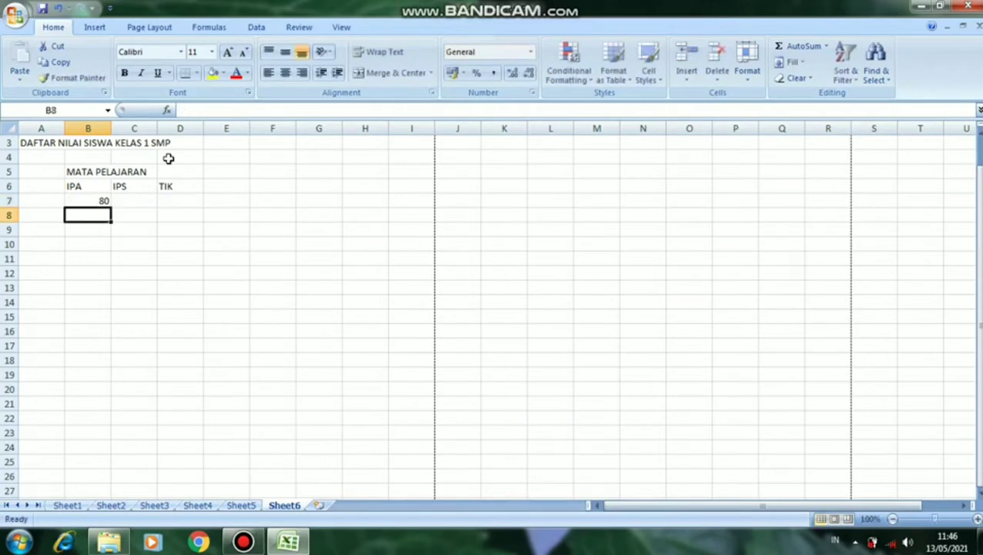
{"action": "type", "text": "75"}
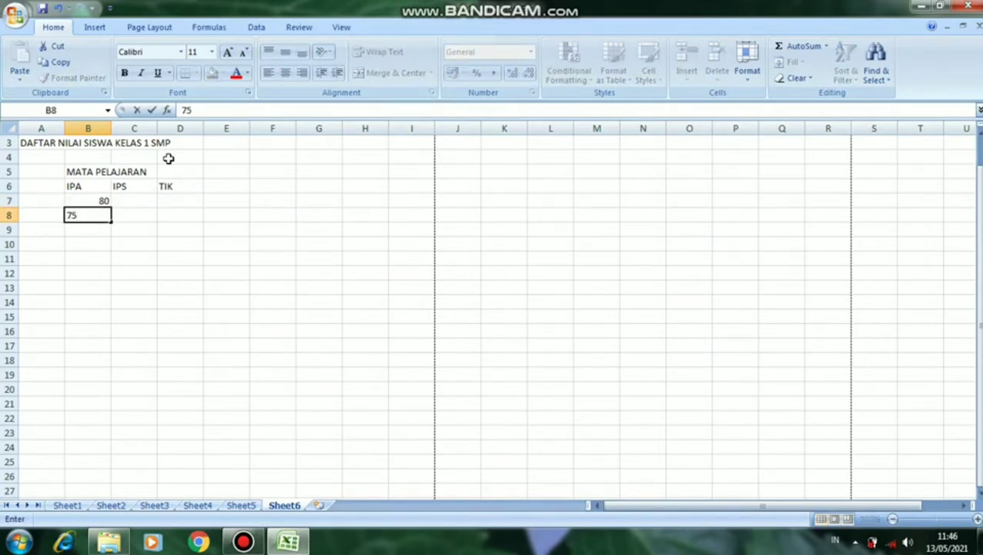
{"action": "key", "text": "Return"}
{"action": "type", "text": "76"}
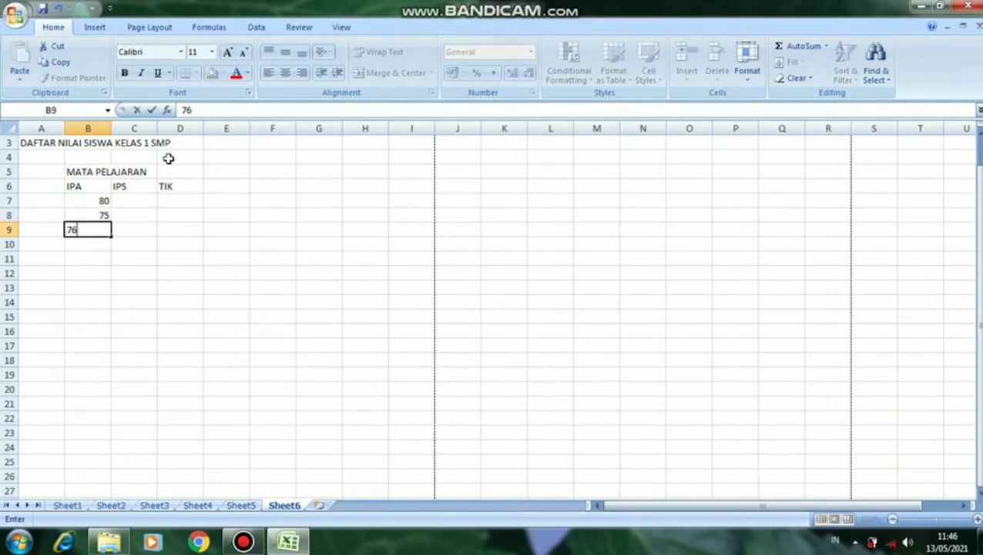
{"action": "key", "text": "Return"}
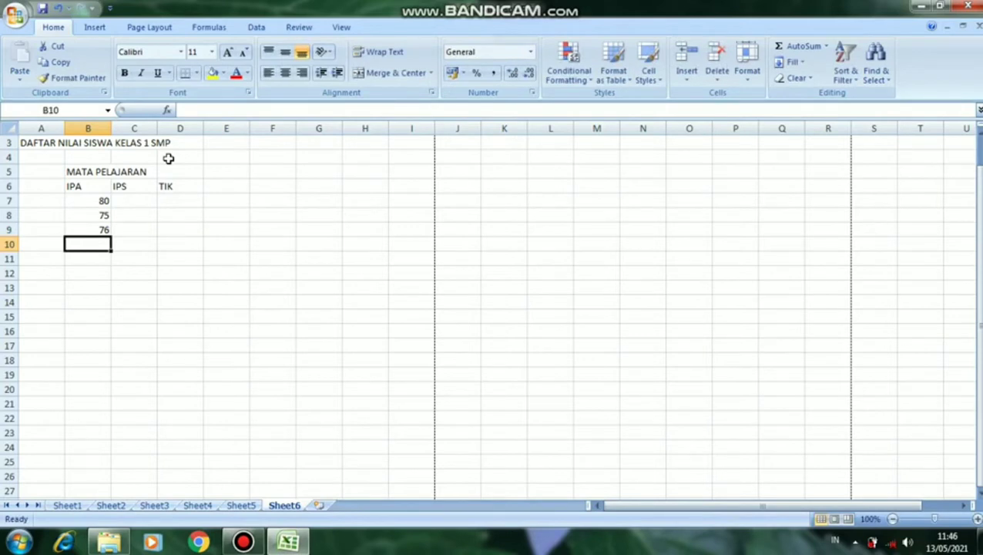
{"action": "type", "text": "80"}
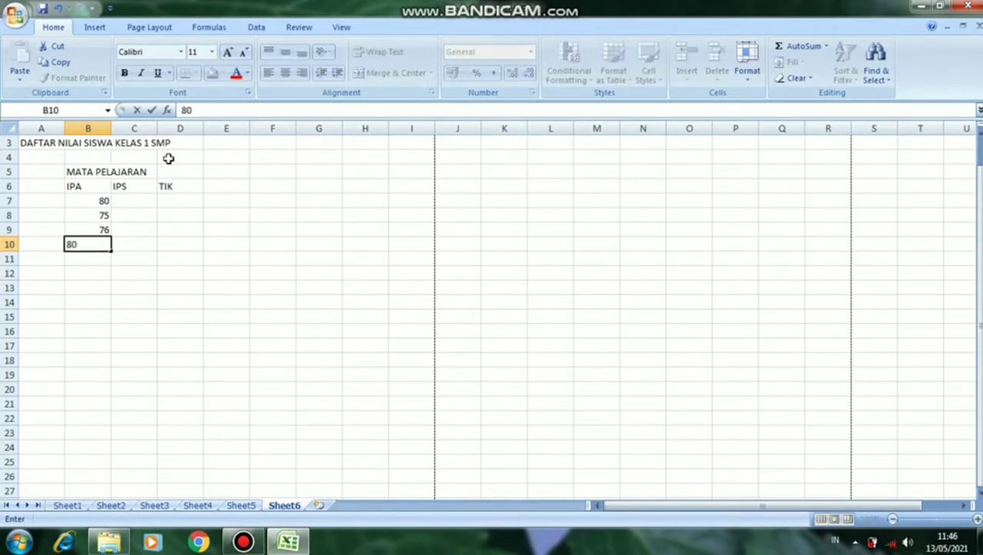
{"action": "key", "text": "Return"}
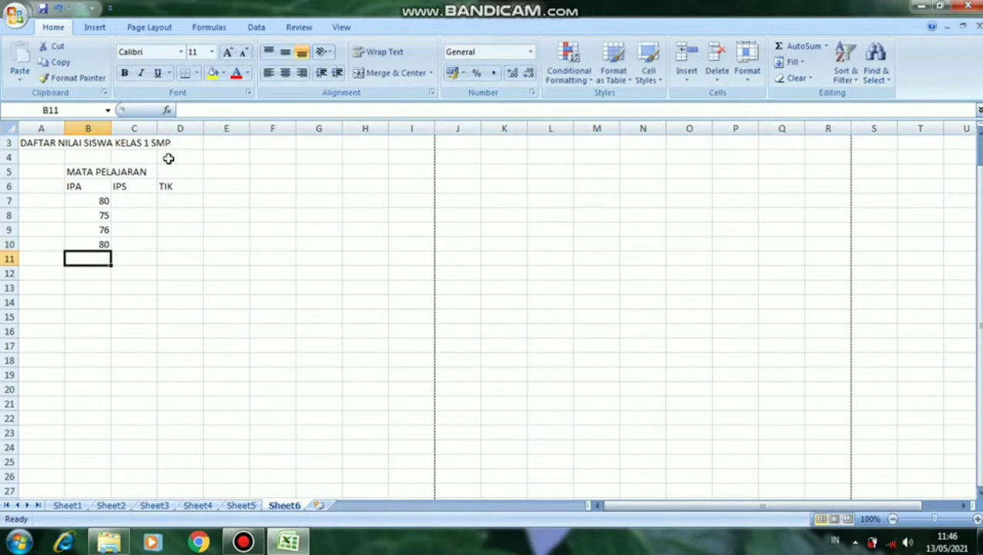
{"action": "type", "text": "85"}
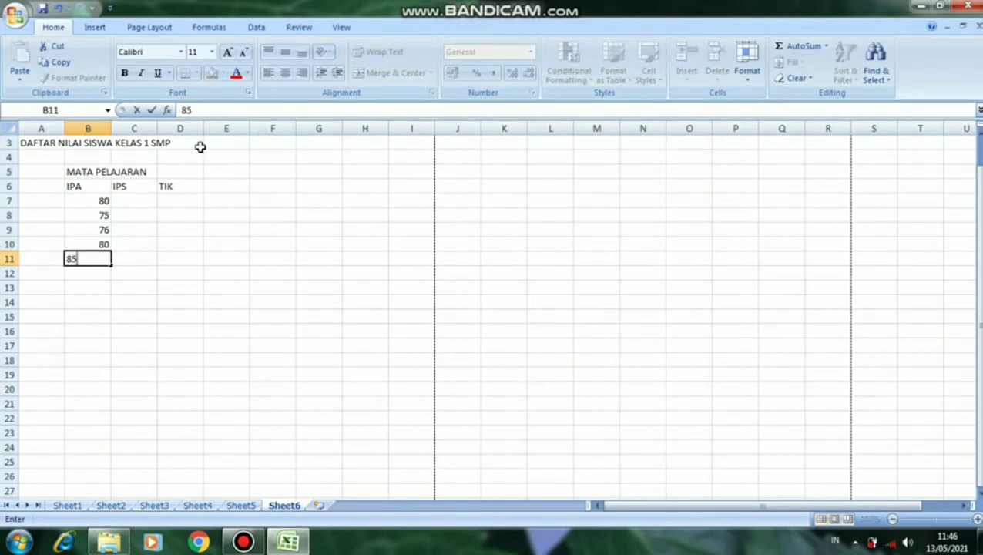
{"action": "key", "text": "Return"}
Step: Enter the column heading NAMA SISWA in cell A6, beside the subject headings
{"action": "key", "text": "Up"}
{"action": "key", "text": "Up"}
{"action": "key", "text": "Up"}
{"action": "key", "text": "Up"}
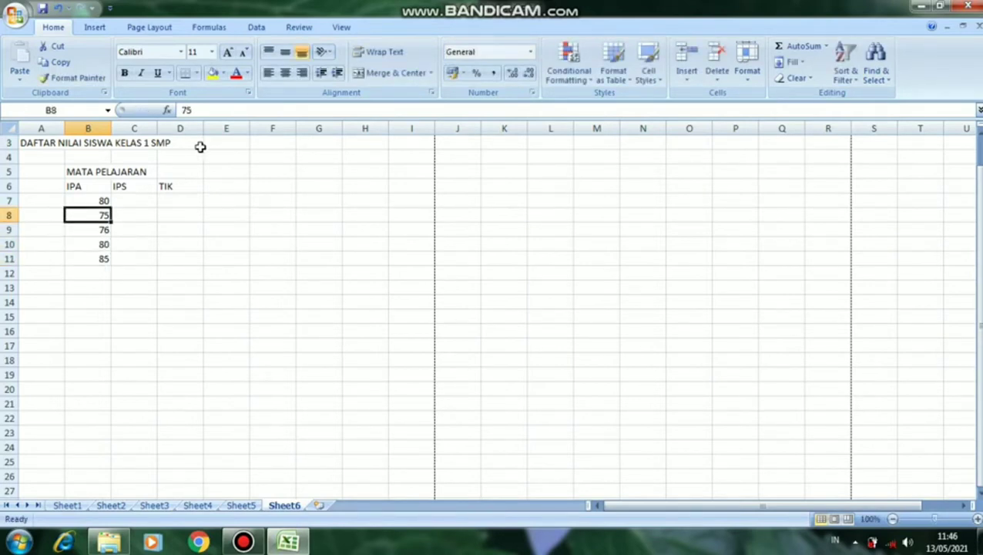
{"action": "key", "text": "Up"}
{"action": "key", "text": "Left"}
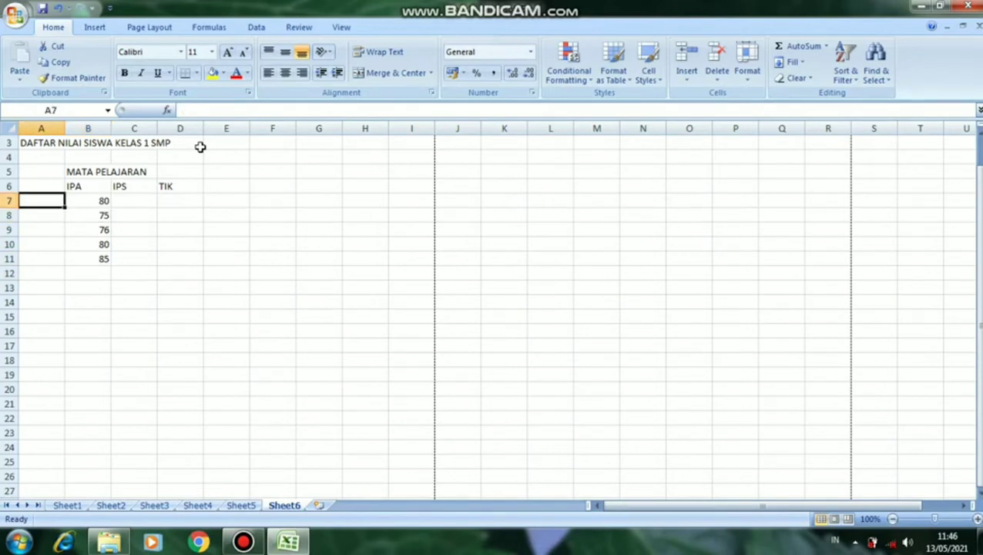
{"action": "key", "text": "Up"}
{"action": "key", "text": "Up"}
{"action": "key", "text": "Down"}
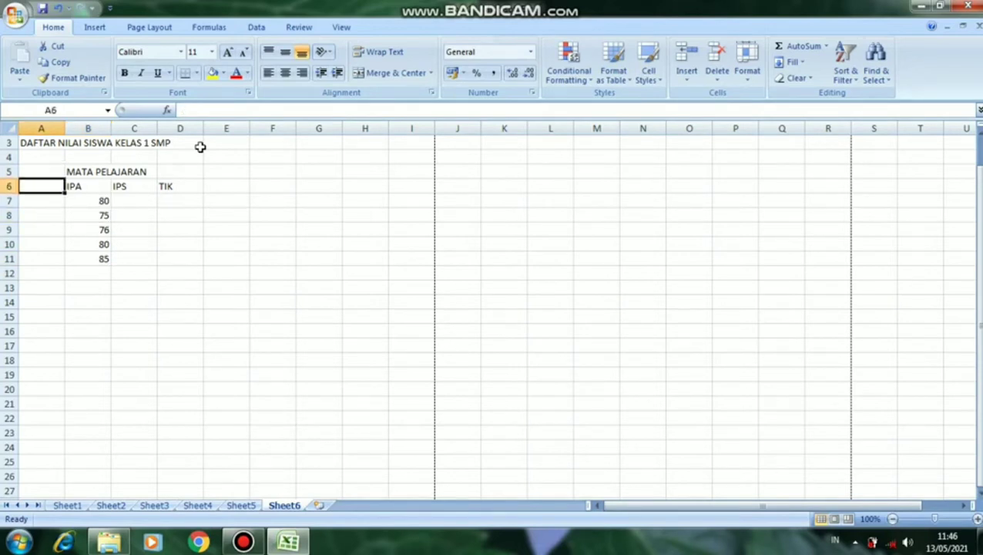
{"action": "key", "text": "Right"}
{"action": "key", "text": "Up"}
{"action": "key", "text": "Left"}
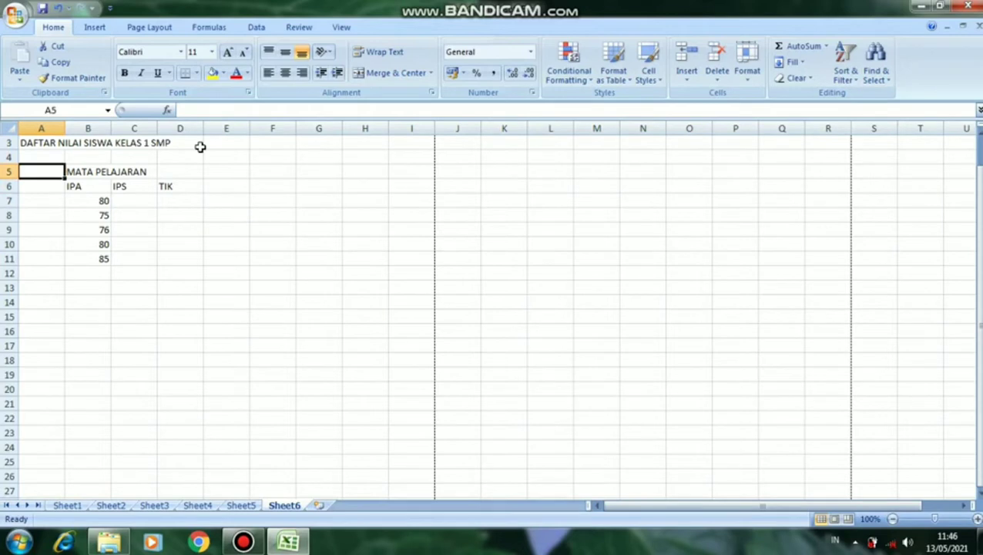
{"action": "key", "text": "Down"}
{"action": "key", "text": "Up"}
{"action": "key", "text": "Down"}
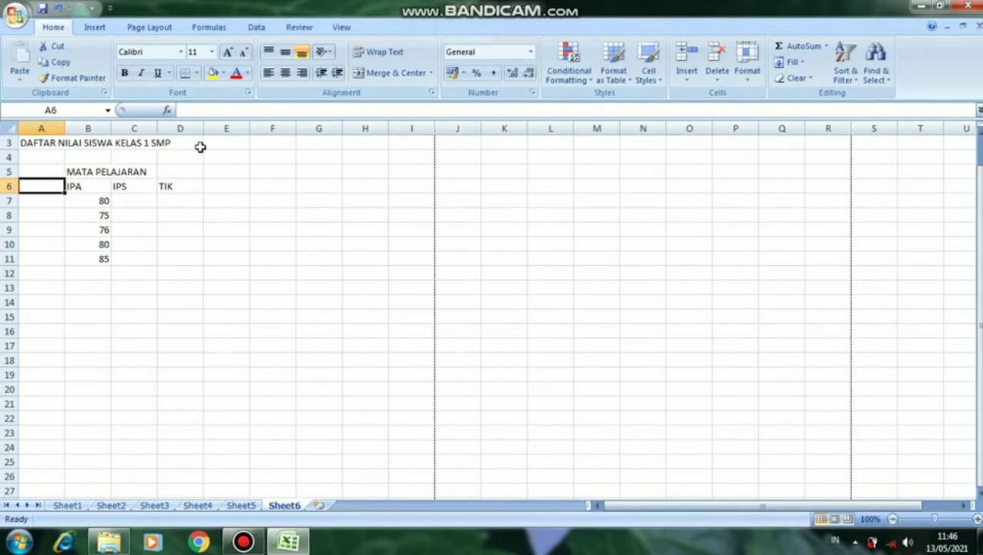
{"action": "key", "text": "Up"}
{"action": "key", "text": "Down"}
{"action": "type", "text": "NAMA"}
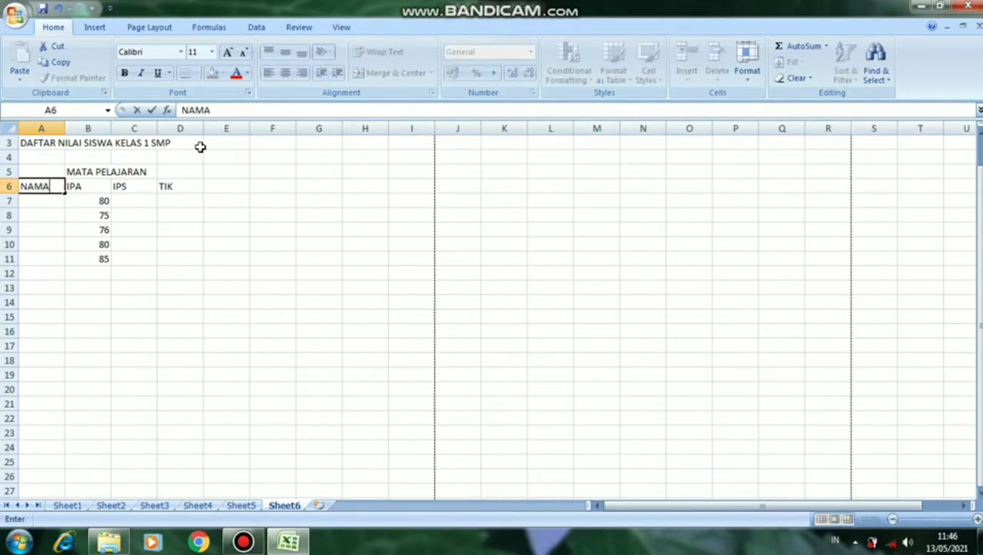
{"action": "type", "text": " SISWA"}
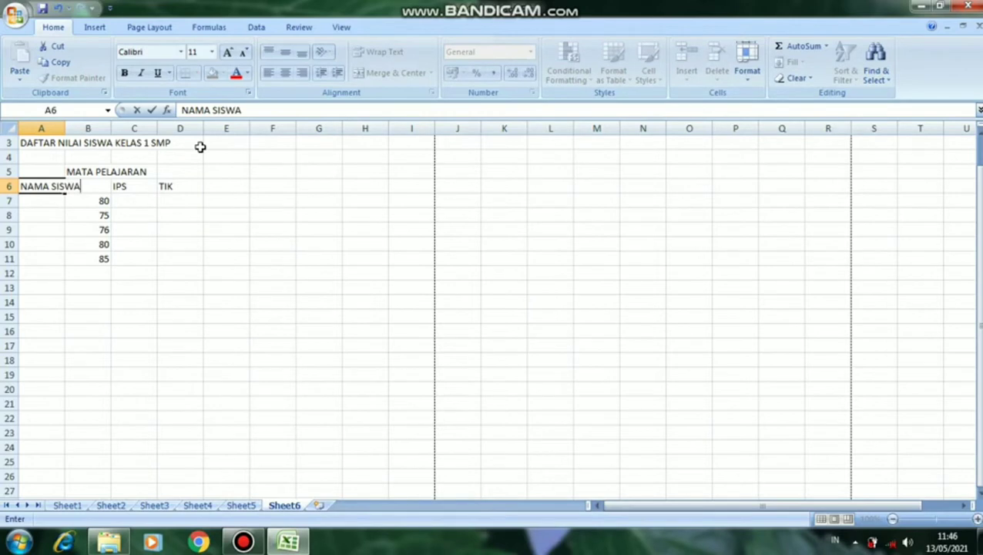
{"action": "key", "text": "Return"}
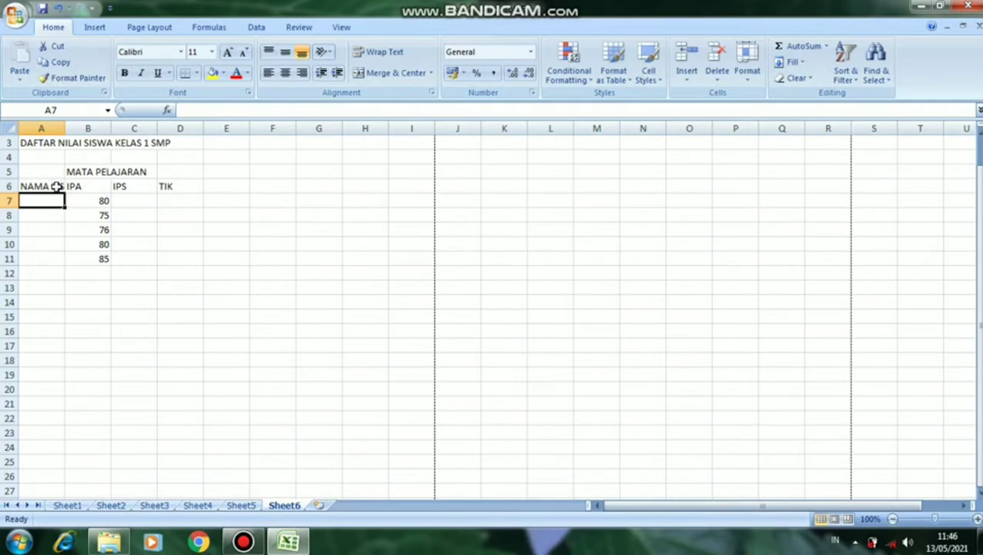
Step: Widen column A just enough to fit the NAMA SISWA heading
{"action": "double_click", "coordinate": [64, 128]}
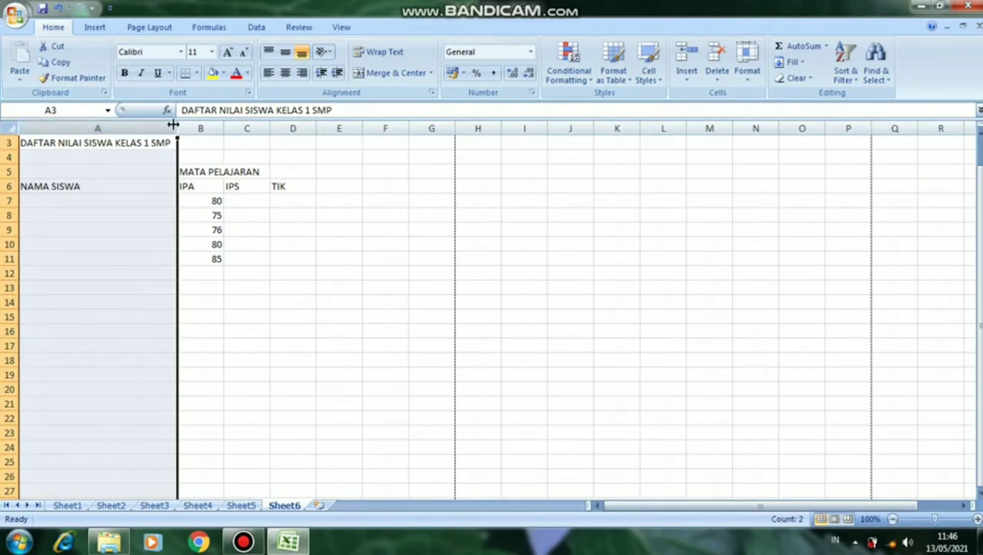
{"action": "left_click_drag", "start_coordinate": [177, 128], "coordinate": [87, 236]}
{"action": "left_click", "coordinate": [64, 255]}
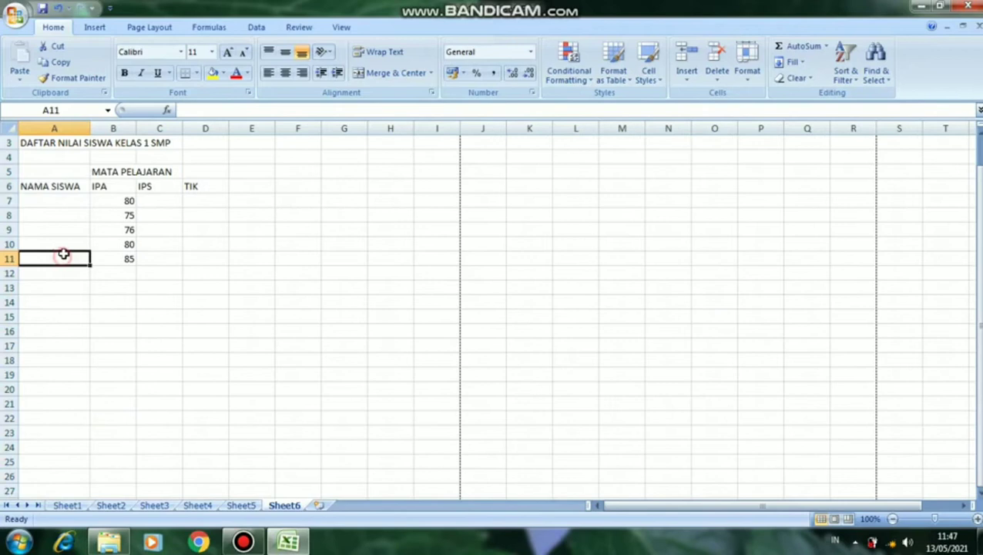
Step: Enter the five students' names in cells A7 to A11 under the NAMA SISWA heading
{"action": "left_click", "coordinate": [64, 187]}
{"action": "key", "text": "Down"}
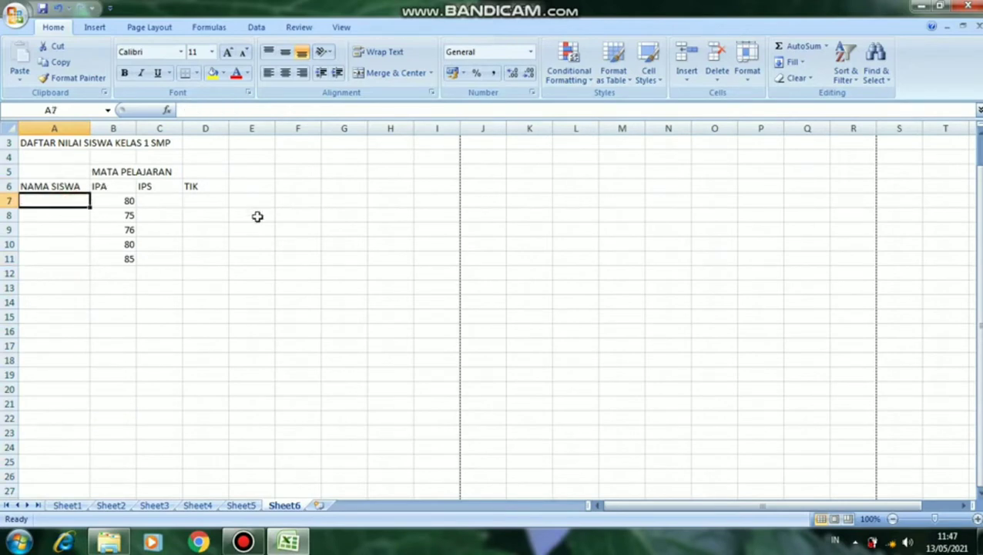
{"action": "type", "text": "RANI"}
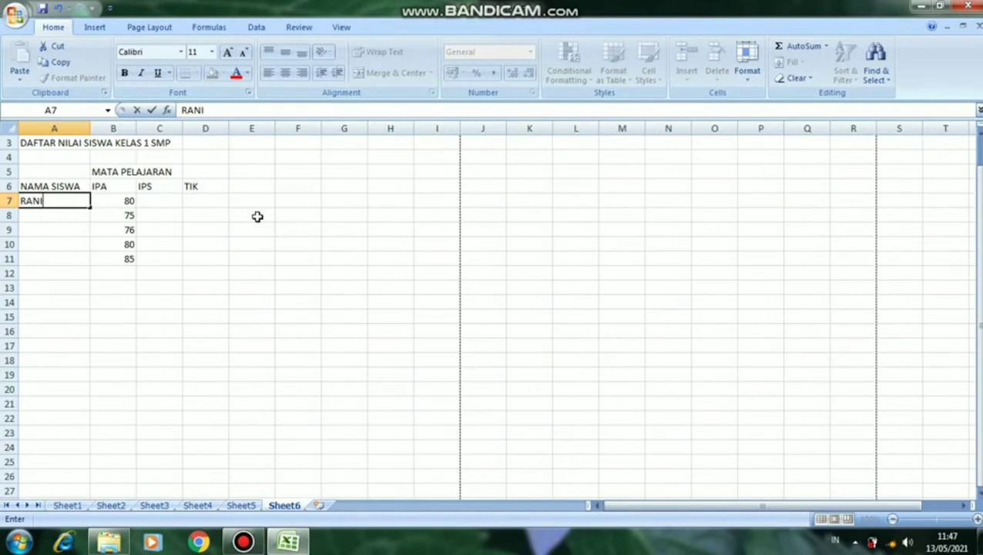
{"action": "key", "text": "Return"}
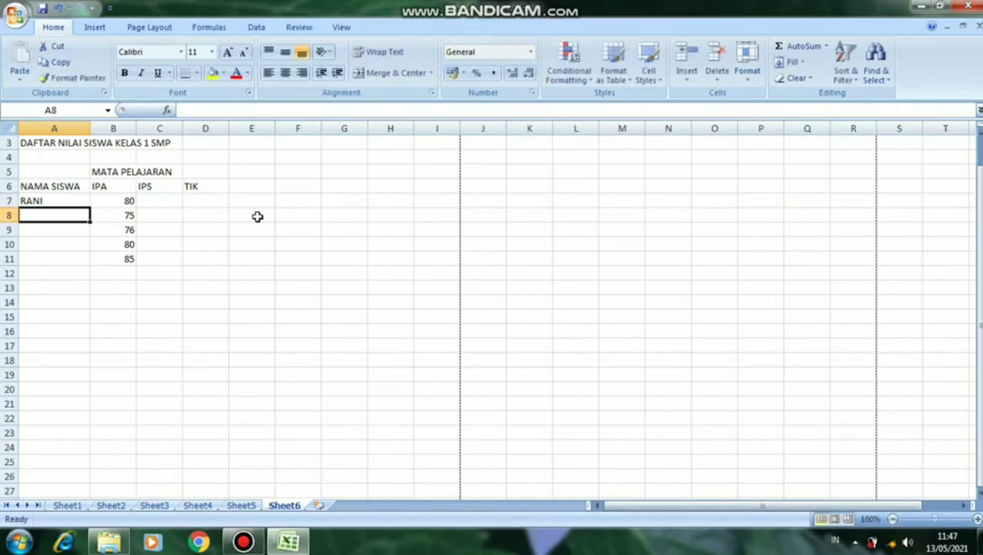
{"action": "type", "text": "DIKA"}
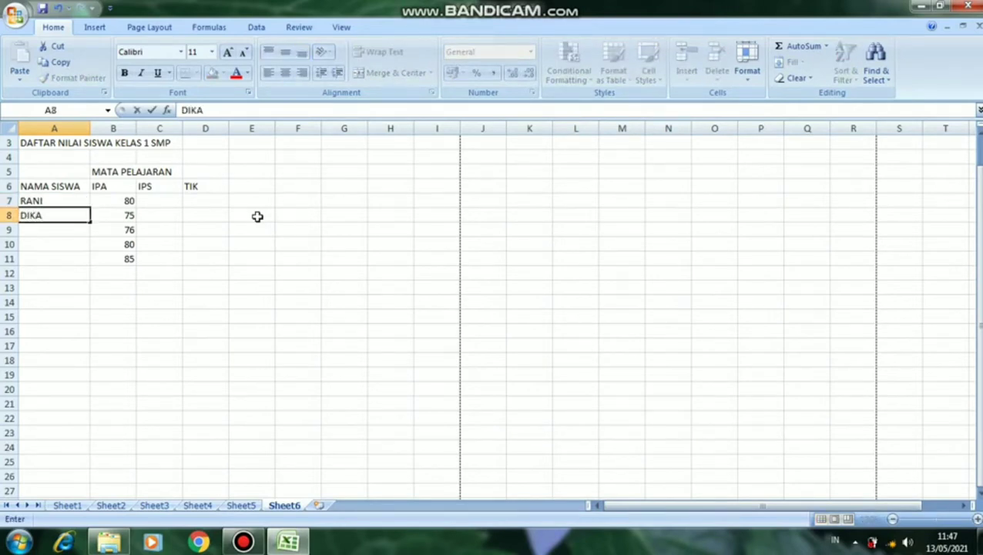
{"action": "key", "text": "Return"}
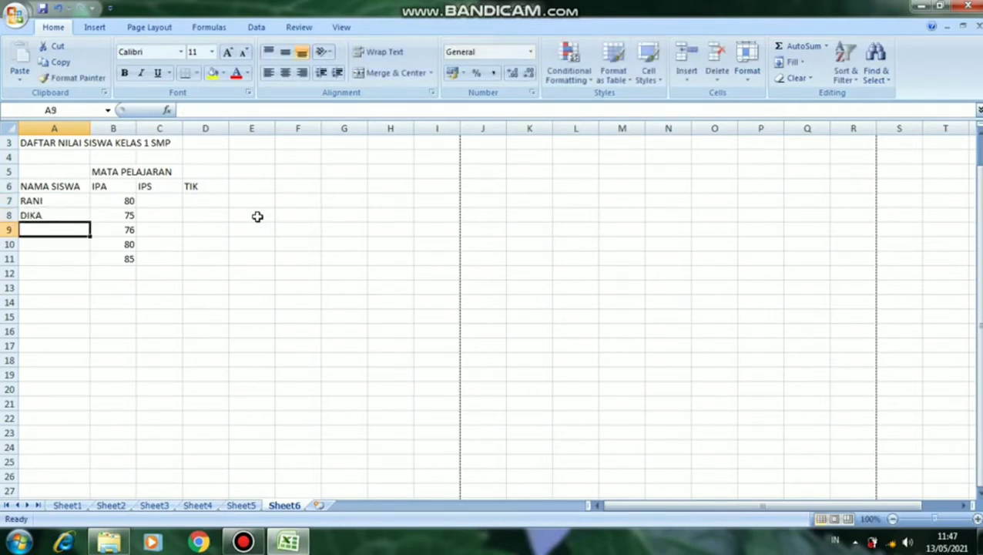
{"action": "type", "text": "NOM"}
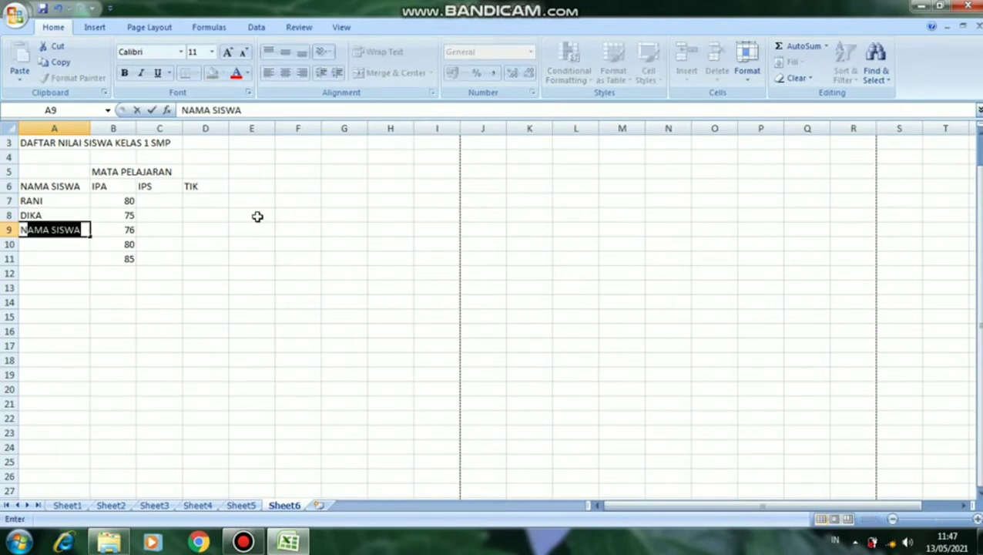
{"action": "type", "text": " NOM"}
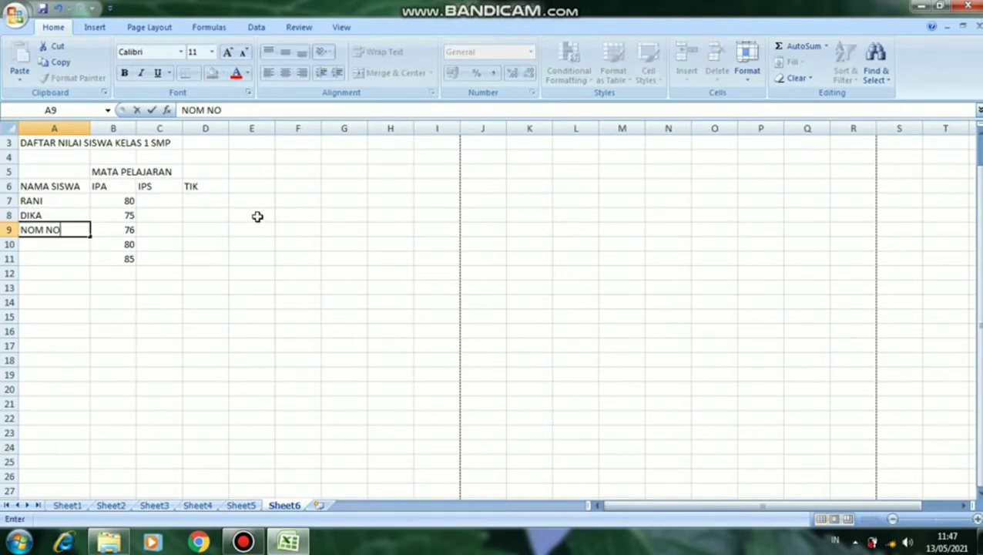
{"action": "key", "text": "Return"}
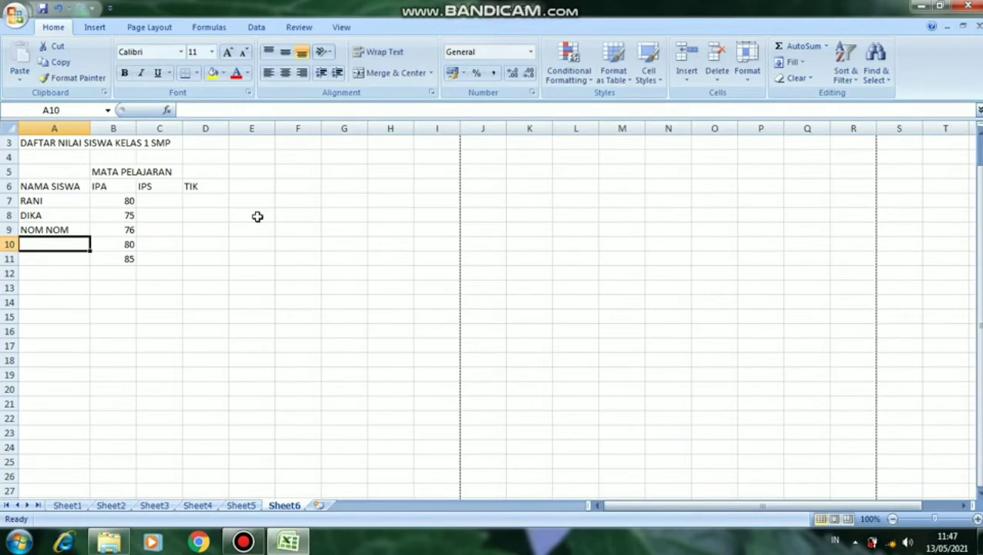
{"action": "type", "text": "ELSA"}
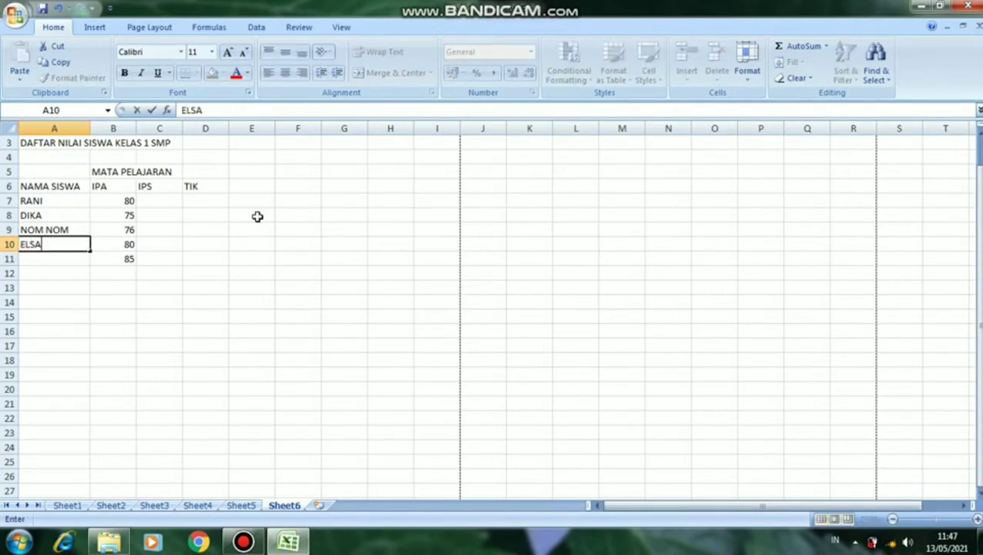
{"action": "key", "text": "Return"}
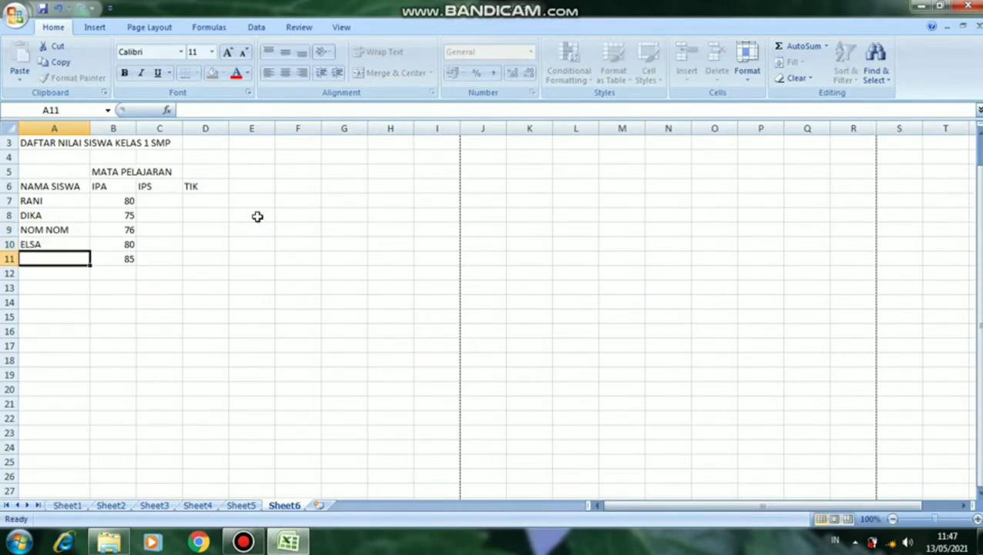
{"action": "type", "text": "VEE"}
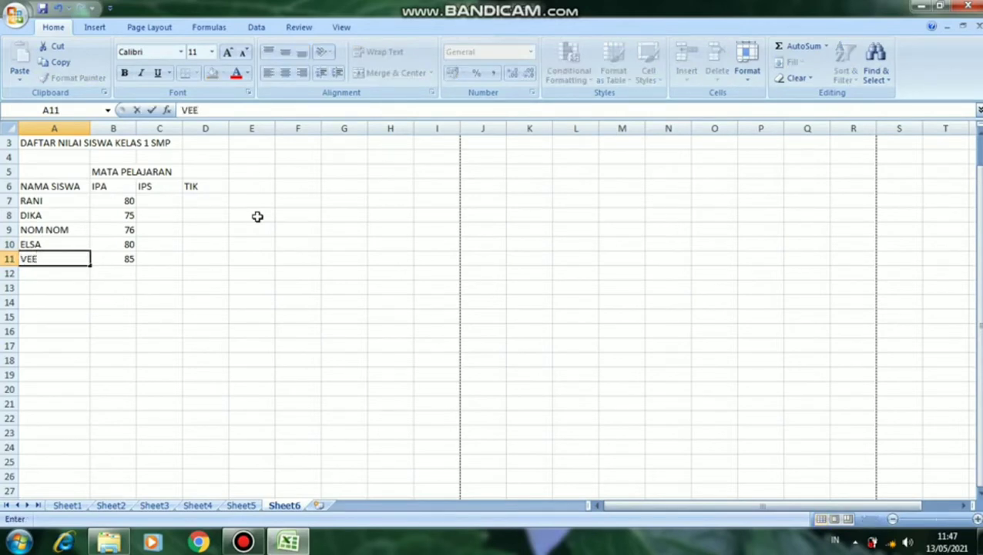
Step: Fill the IPS column from C7 to C11 with the grades 79, 77, 78, 80 and 80
{"action": "key", "text": "Up"}
{"action": "key", "text": "Up"}
{"action": "key", "text": "Up"}
{"action": "key", "text": "Up"}
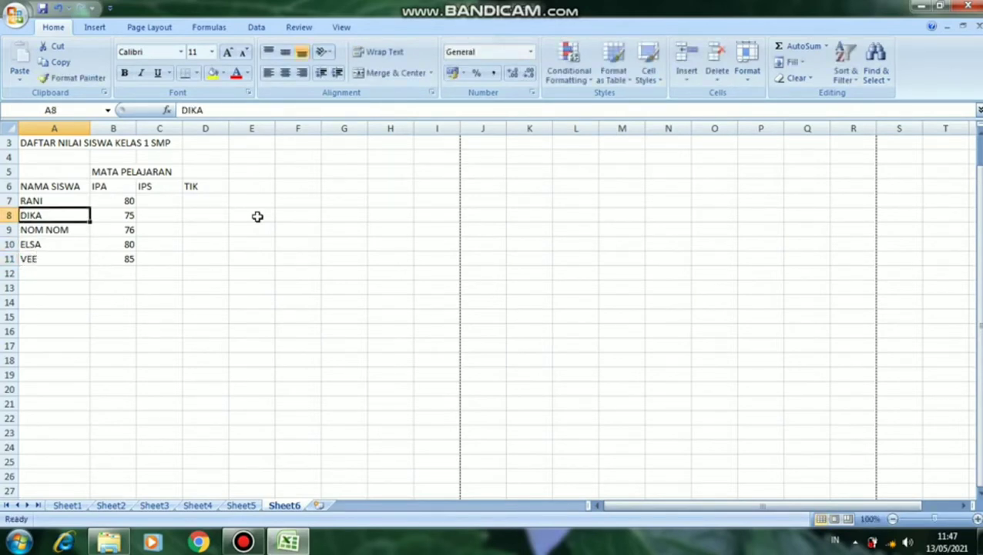
{"action": "key", "text": "Right"}
{"action": "key", "text": "Right"}
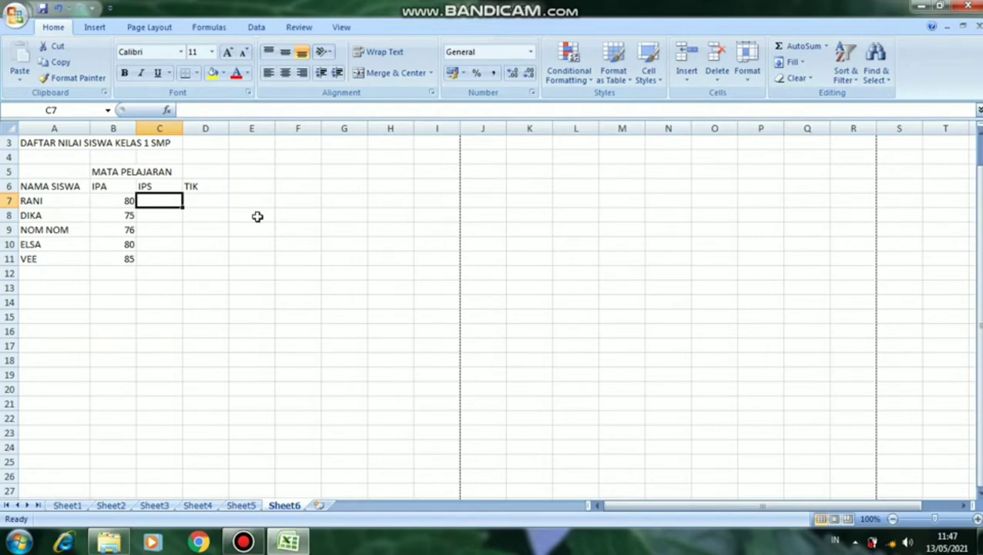
{"action": "type", "text": "79"}
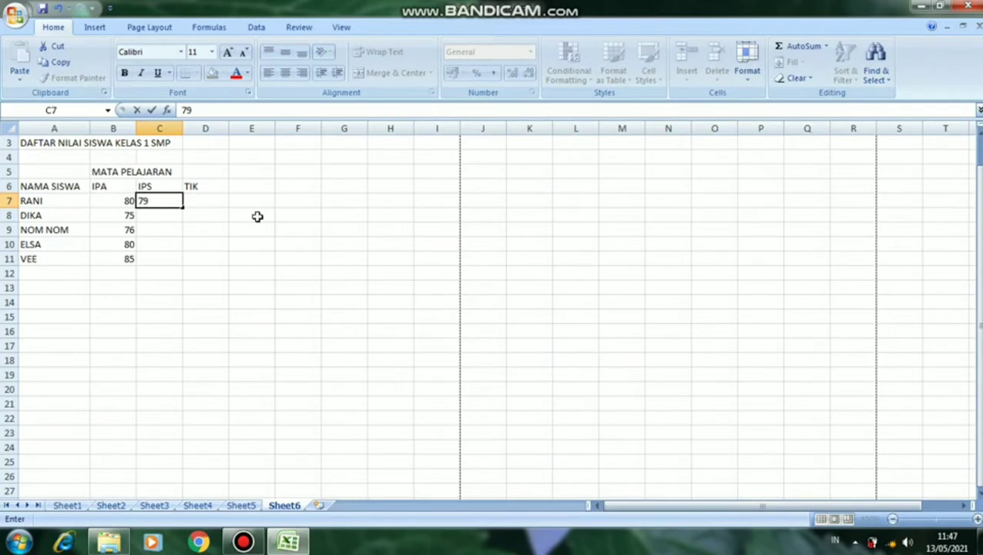
{"action": "key", "text": "Return"}
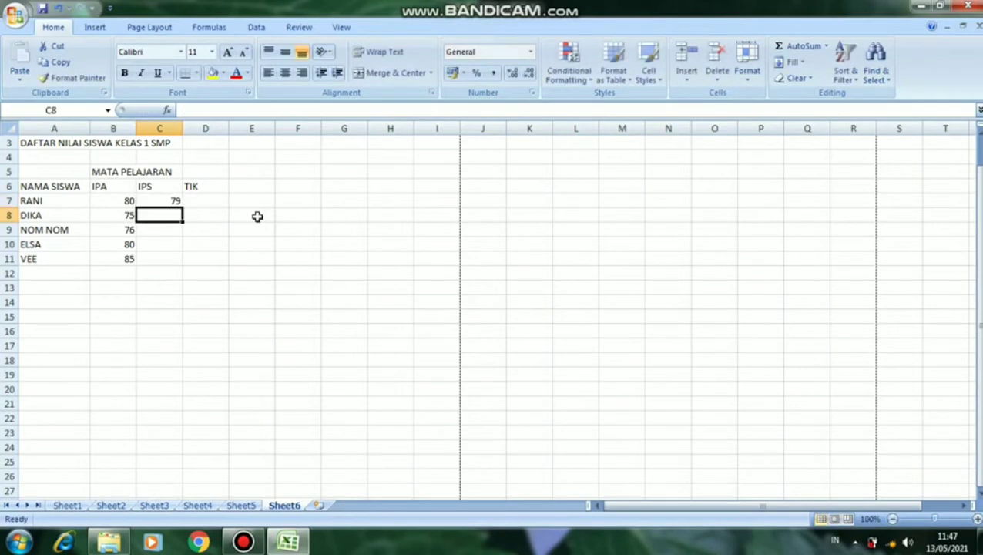
{"action": "type", "text": "77"}
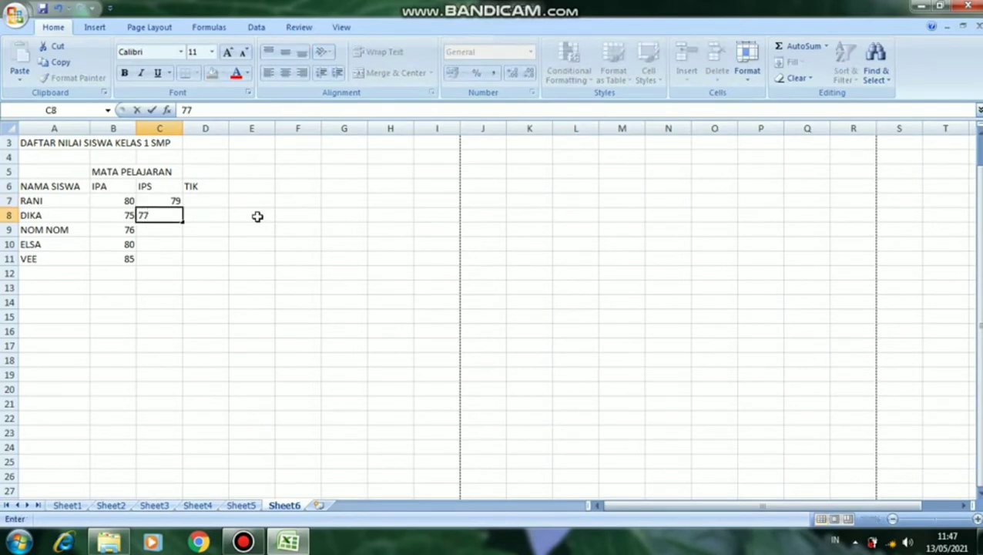
{"action": "key", "text": "Return"}
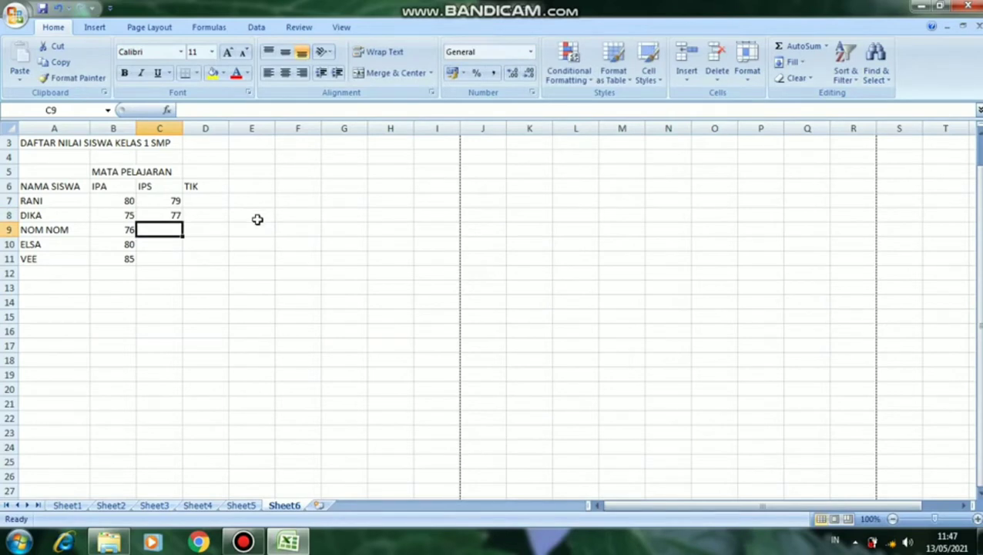
{"action": "type", "text": "78"}
{"action": "key", "text": "Return"}
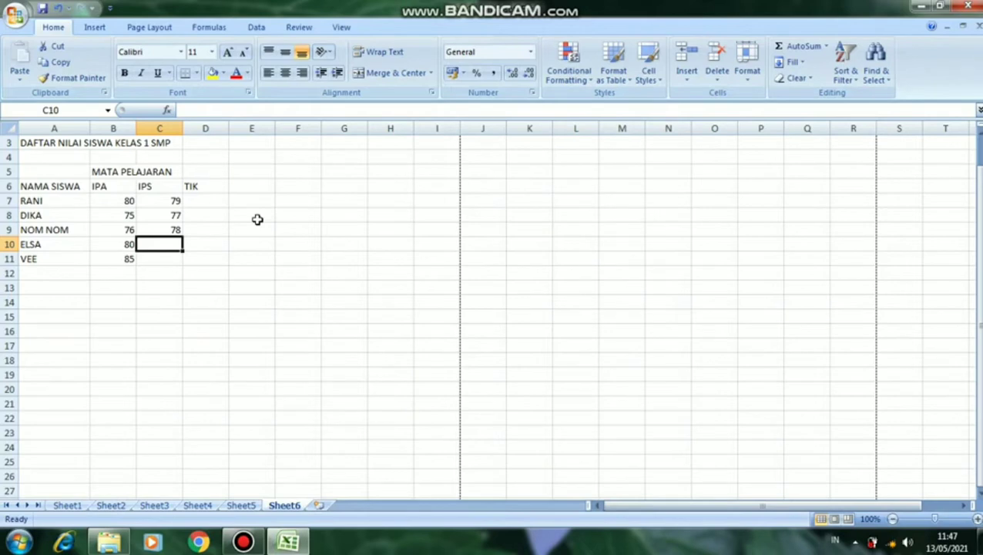
{"action": "type", "text": "80"}
{"action": "key", "text": "Return"}
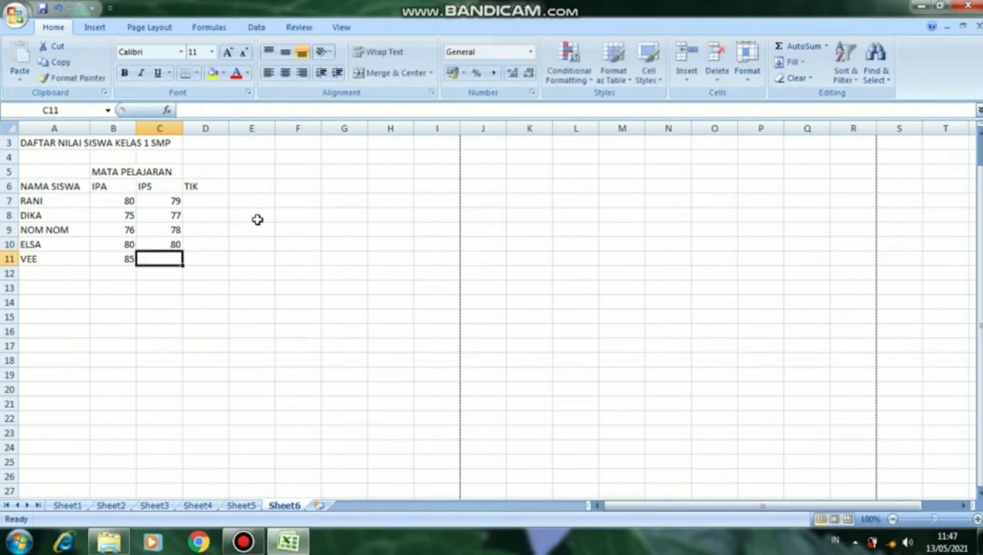
{"action": "type", "text": "80"}
{"action": "key", "text": "Return"}
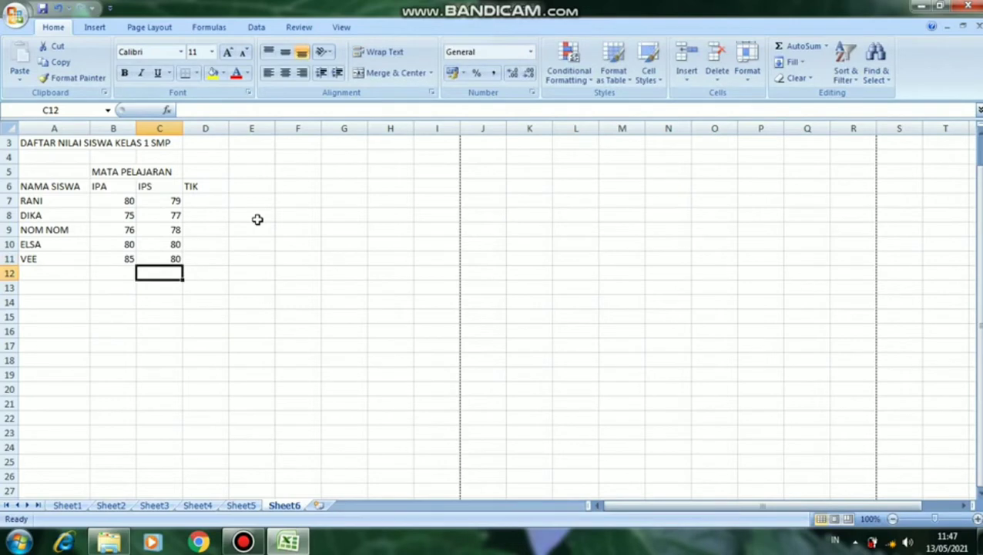
Step: Enter the TIK grades 75 and 78 in cells D7 and D8
{"action": "key", "text": "Up"}
{"action": "key", "text": "Up"}
{"action": "key", "text": "Up"}
{"action": "key", "text": "Up"}
{"action": "key", "text": "Up"}
{"action": "key", "text": "Right"}
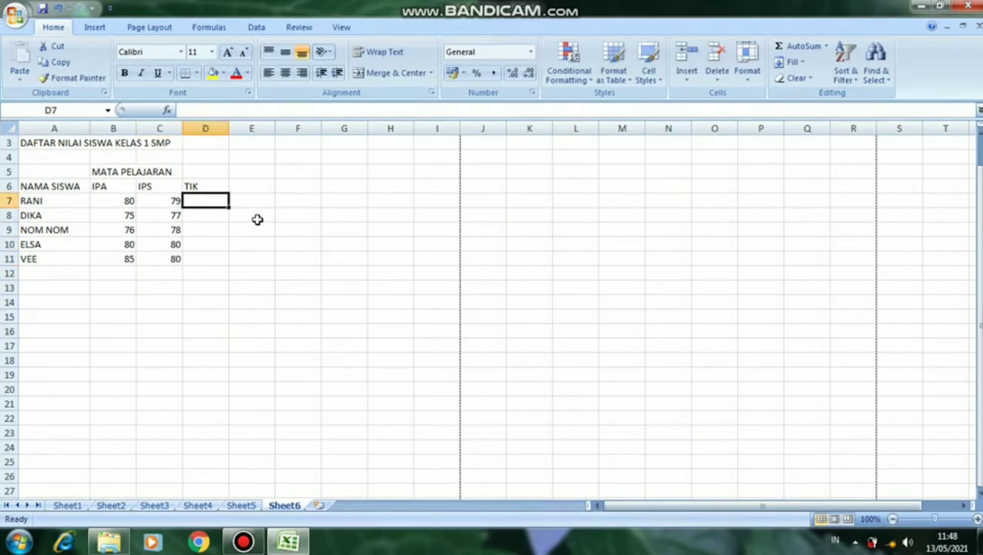
{"action": "type", "text": "75"}
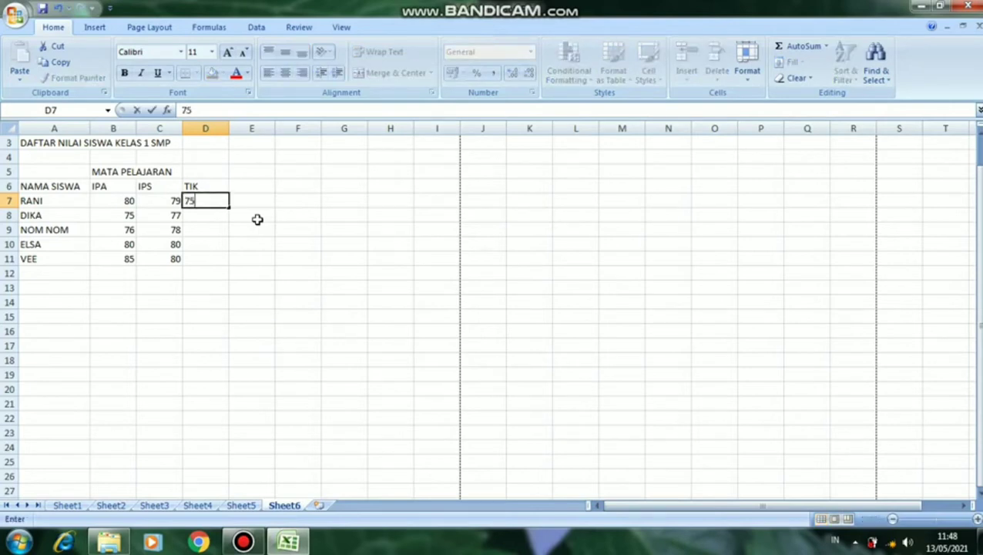
{"action": "key", "text": "Return"}
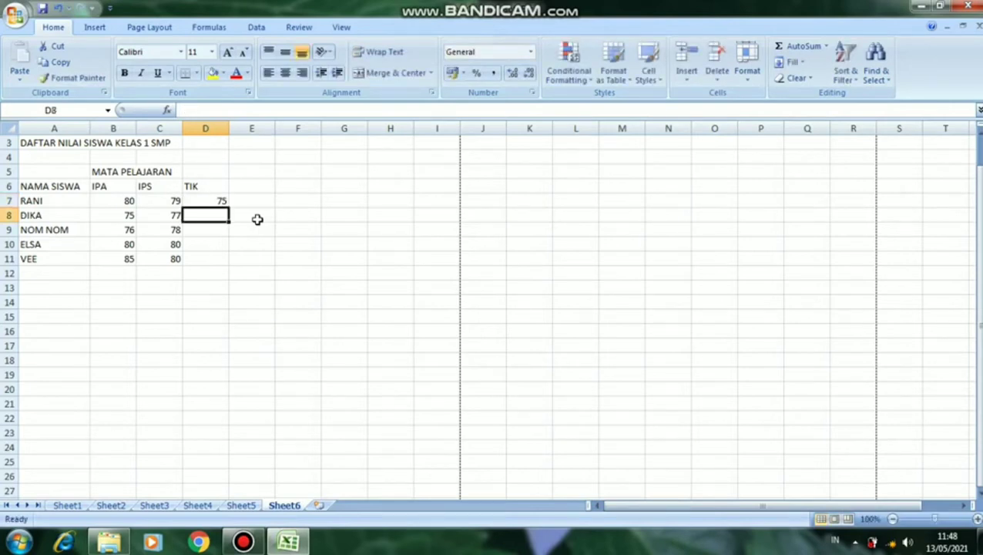
{"action": "type", "text": "78"}
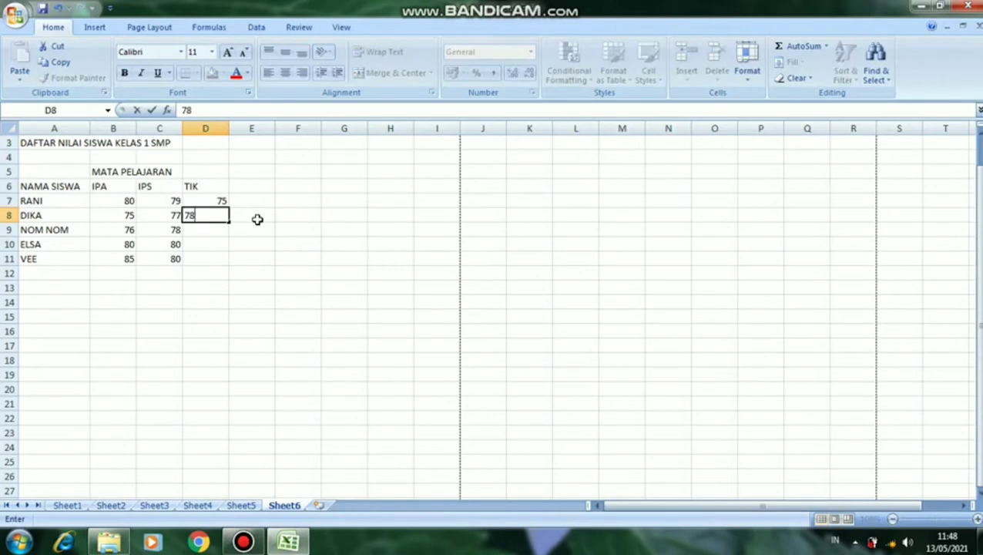
{"action": "key", "text": "Return"}
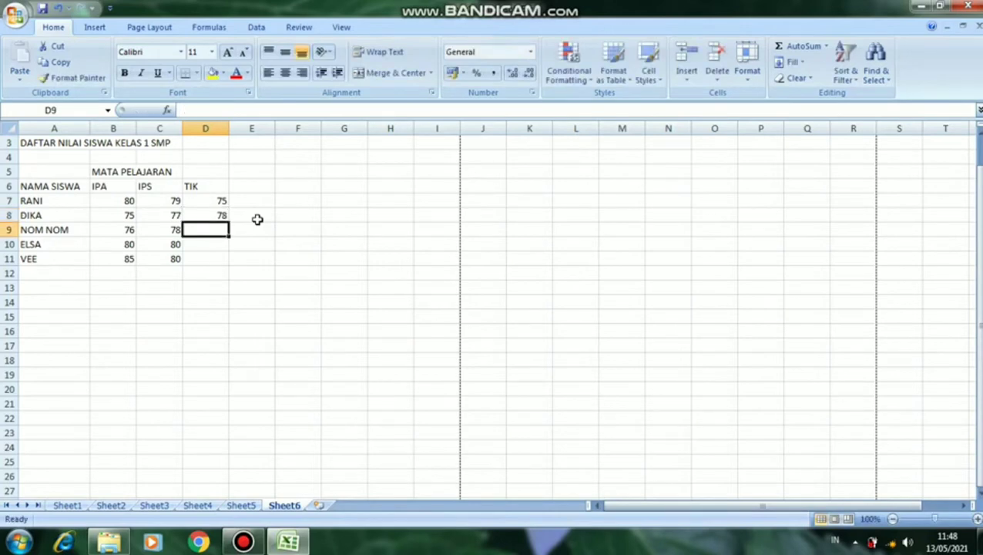
{"action": "left_click", "coordinate": [257, 218]}
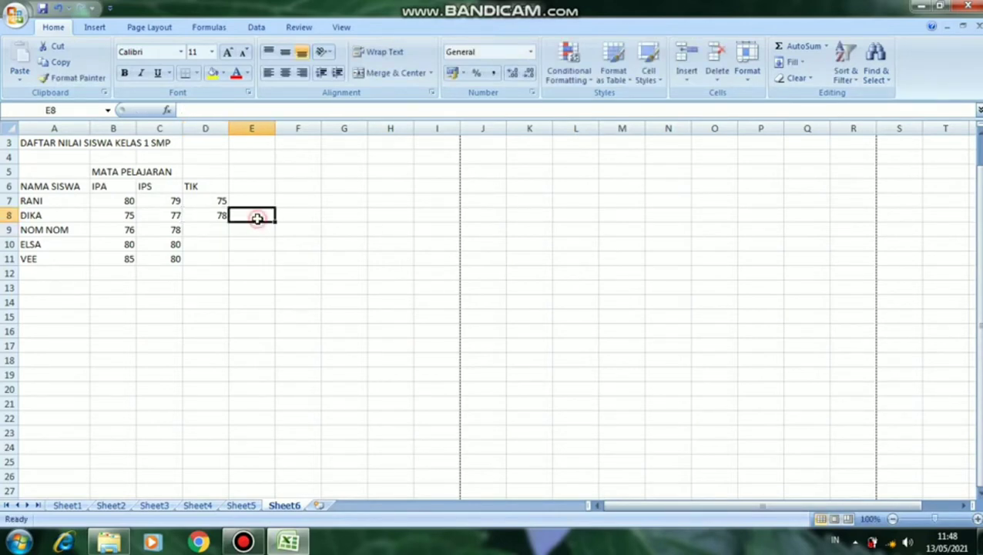
{"action": "type", "text": "80"}
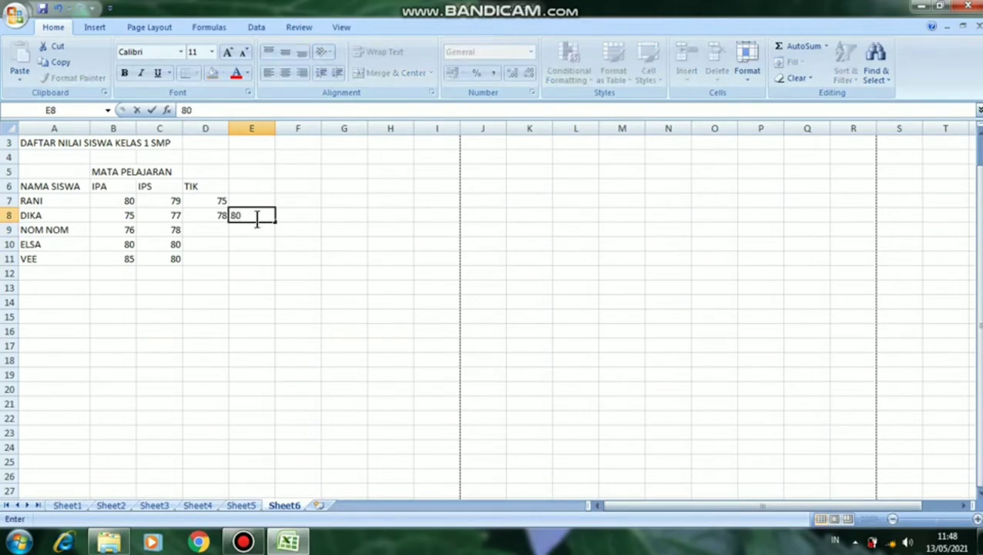
{"action": "key", "text": "Return"}
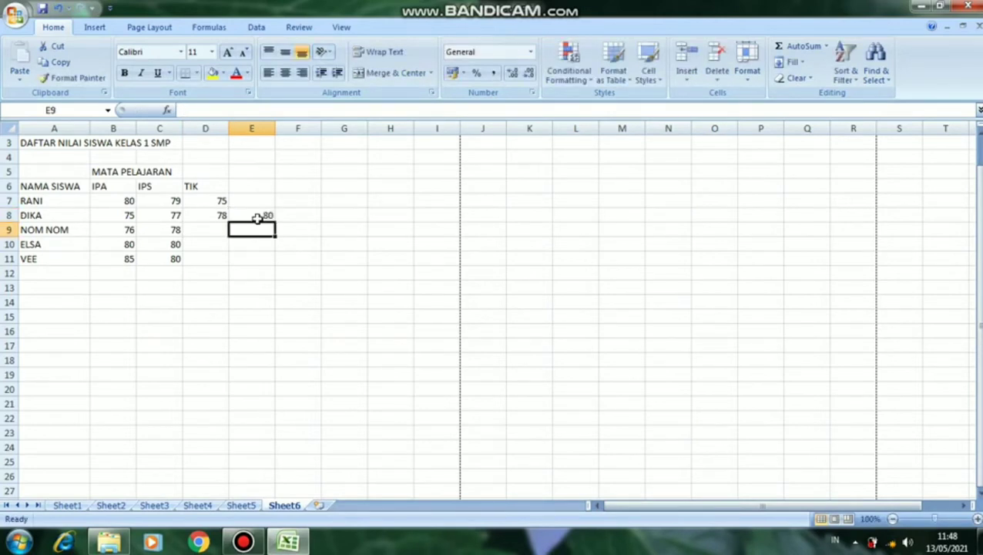
{"action": "left_click", "coordinate": [258, 218]}
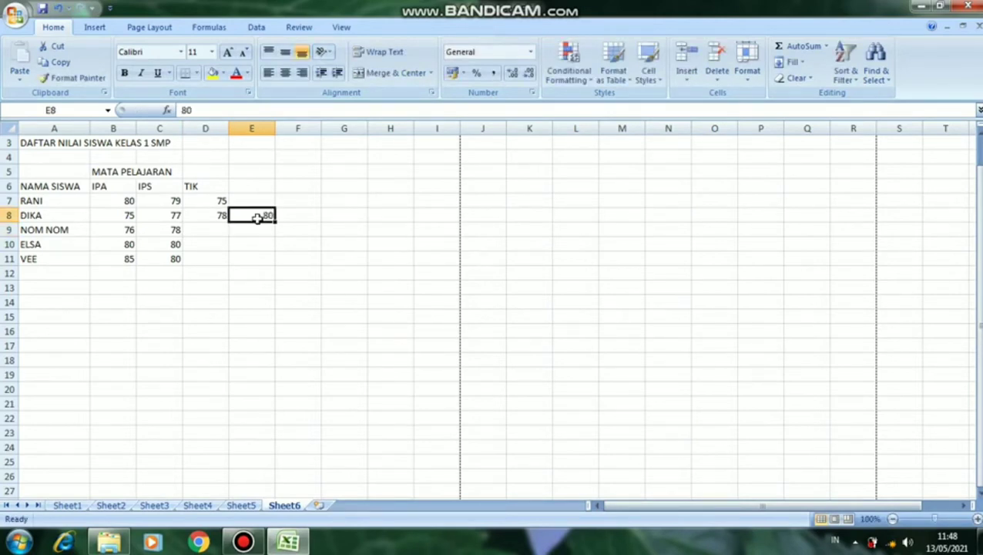
{"action": "key", "text": "Delete"}
Step: Clear the misplaced grade from cell E8 and dismiss the Windows color scheme dialog without choosing an option
{"action": "key", "text": "Down"}
{"action": "key", "text": "Left"}
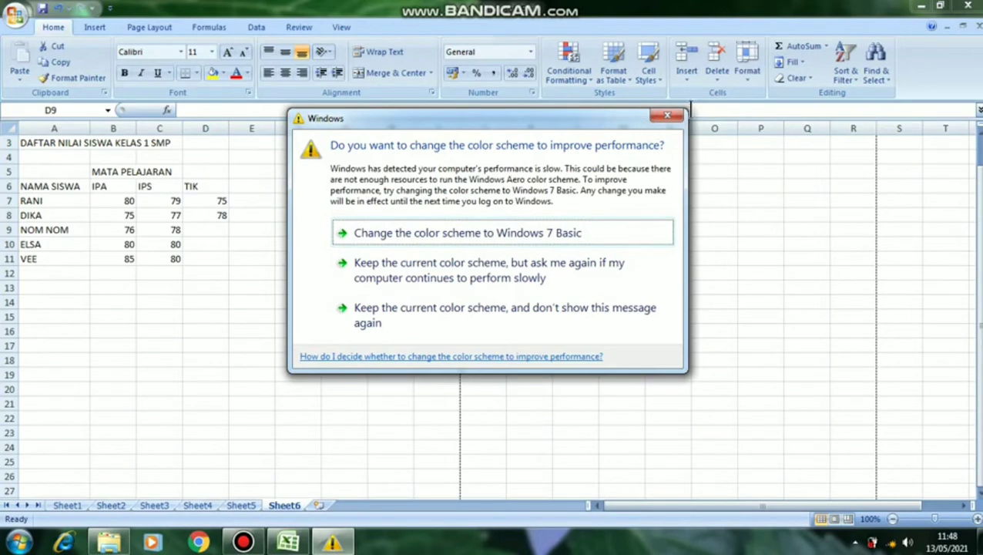
{"action": "left_click", "coordinate": [679, 115]}
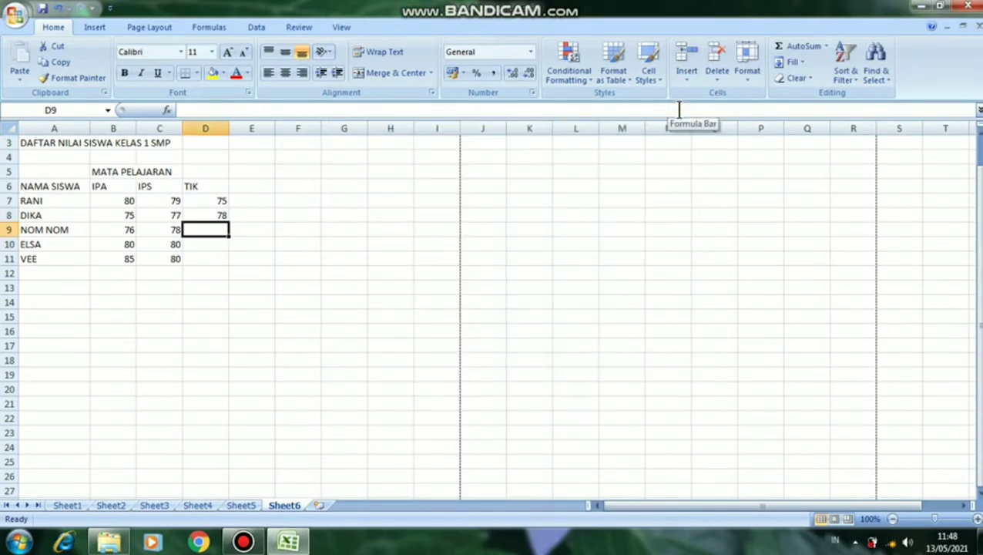
Step: Enter the remaining TIK grades 80, 83 and 80 in cells D9 to D11
{"action": "type", "text": "80"}
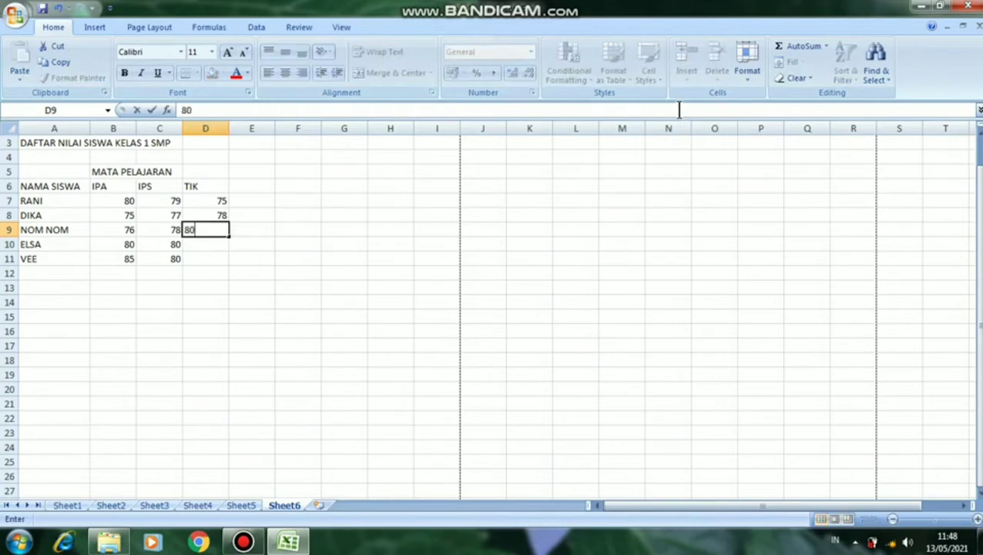
{"action": "key", "text": "Return"}
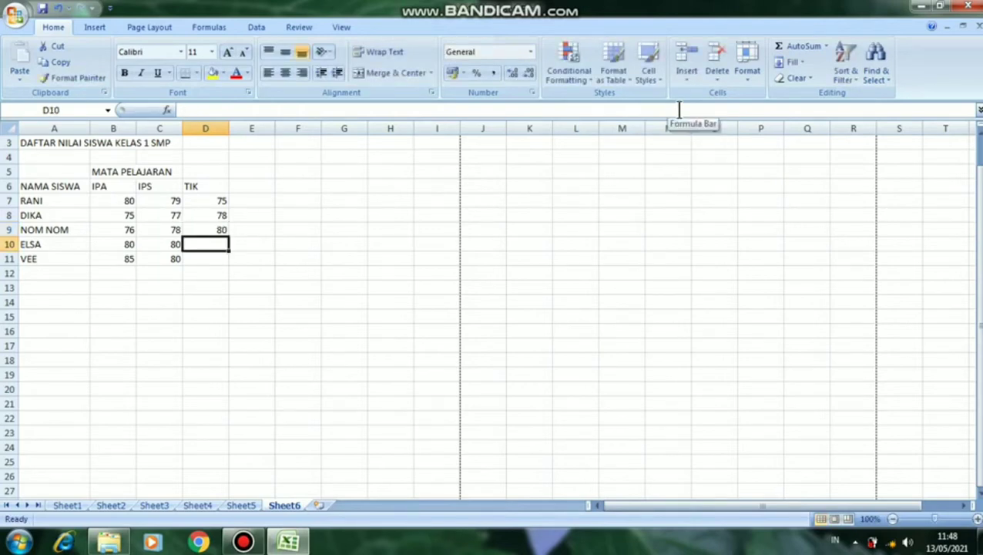
{"action": "type", "text": "83"}
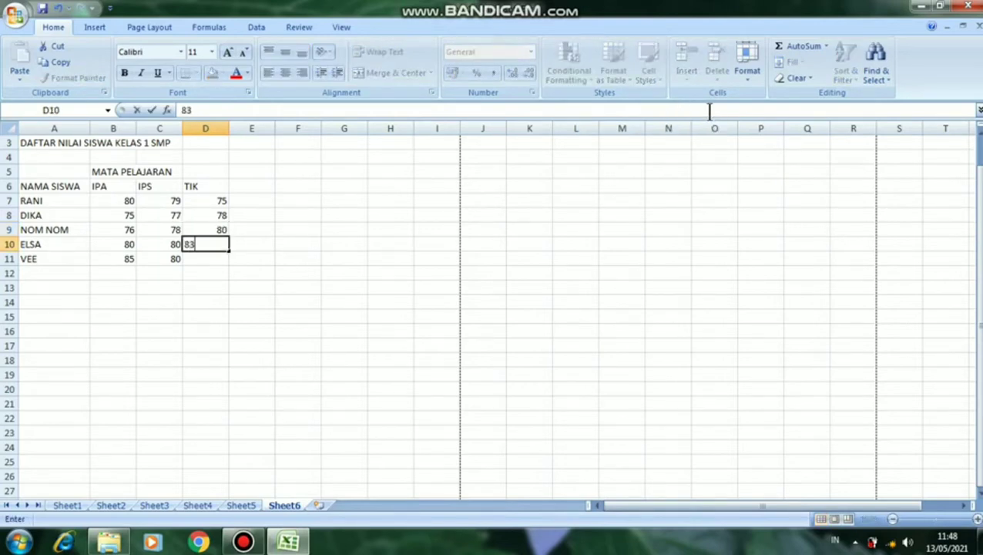
{"action": "key", "text": "Return"}
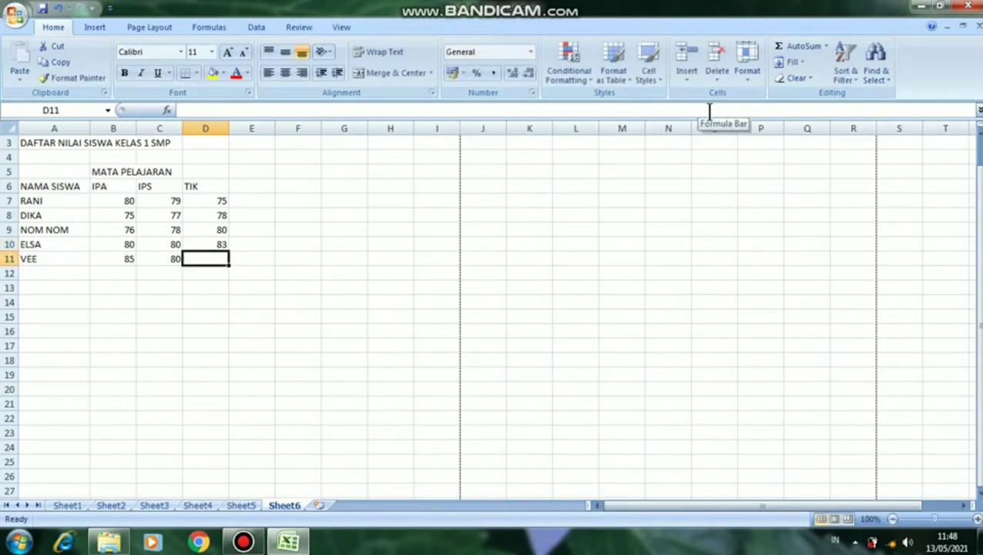
{"action": "type", "text": "80"}
{"action": "key", "text": "Return"}
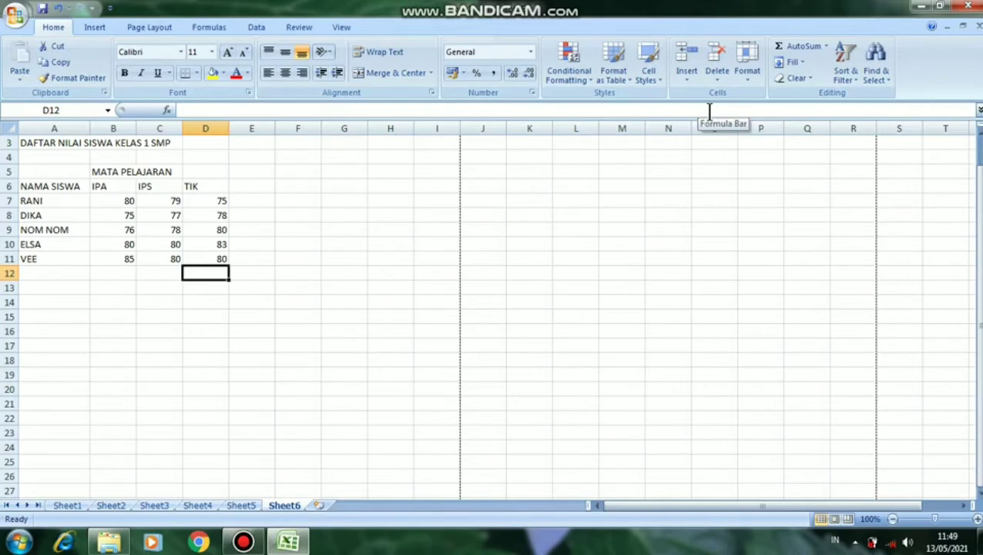
Step: Try inserting a blank column before the NAMA SISWA column and undo the insertion
{"action": "left_click", "coordinate": [333, 190]}
{"action": "scroll", "coordinate": [27, 178], "scroll_direction": "up", "scroll_amount": 1}
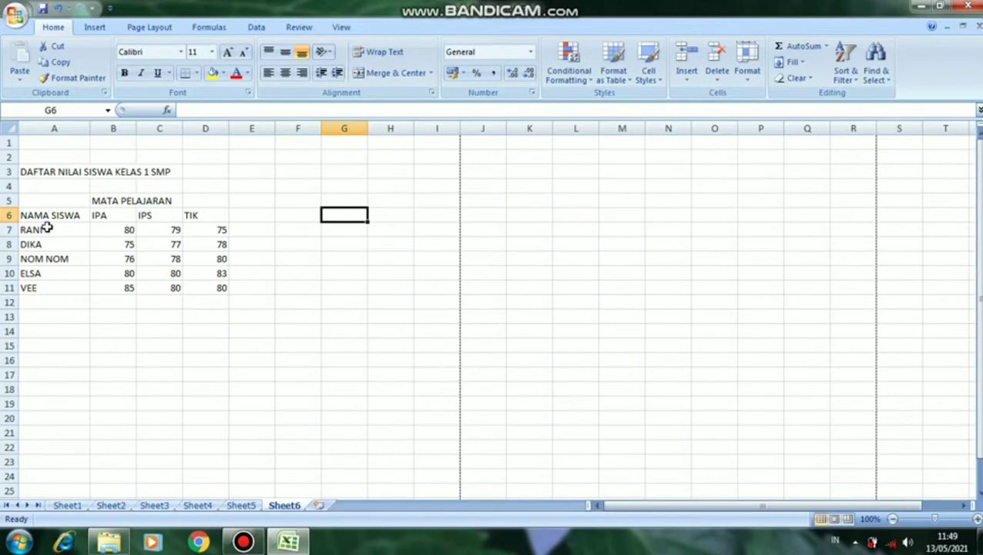
{"action": "left_click", "coordinate": [54, 128]}
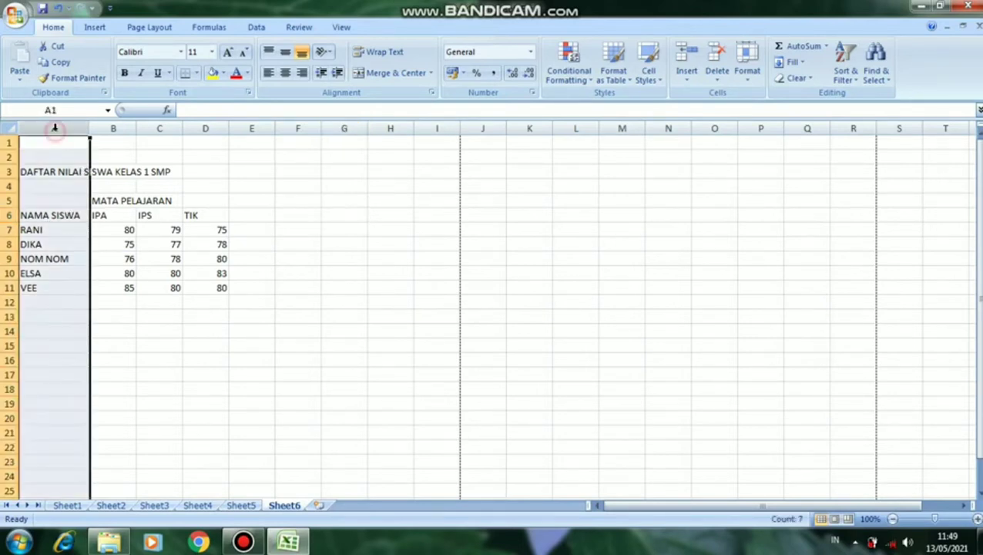
{"action": "right_click", "coordinate": [47, 129]}
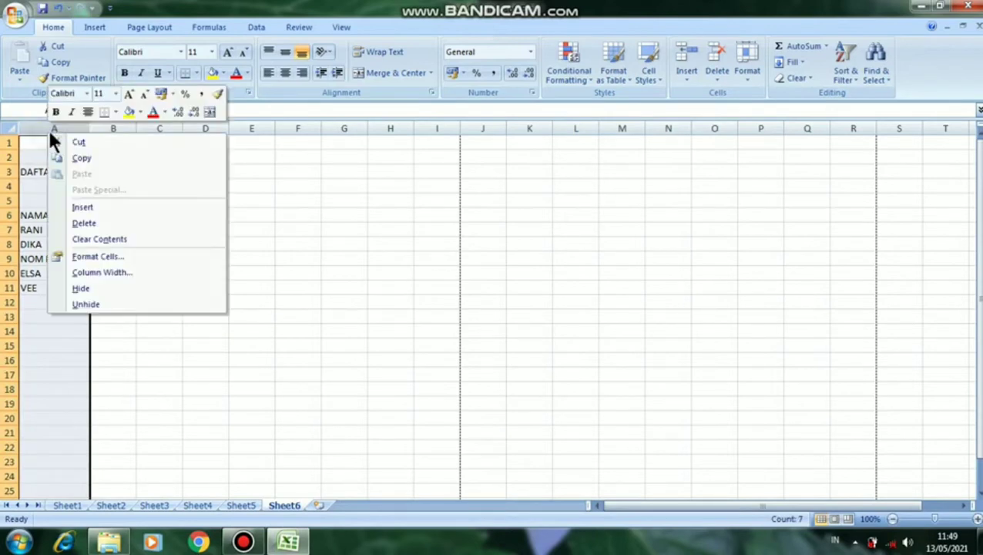
{"action": "left_click", "coordinate": [85, 203]}
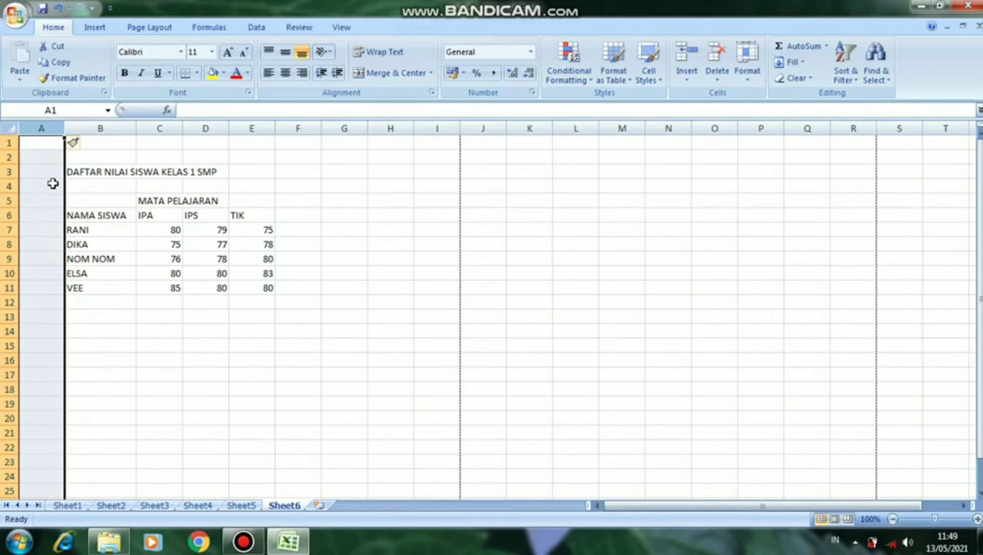
{"action": "left_click", "coordinate": [61, 10]}
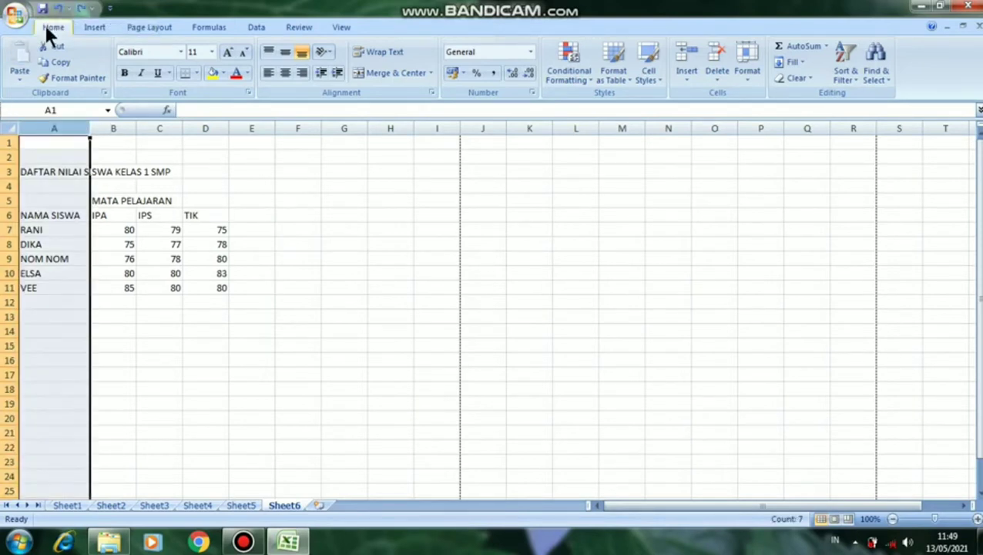
Step: Insert a blank column before column A, ahead of the student names
{"action": "left_click", "coordinate": [111, 287]}
{"action": "left_click", "coordinate": [52, 127]}
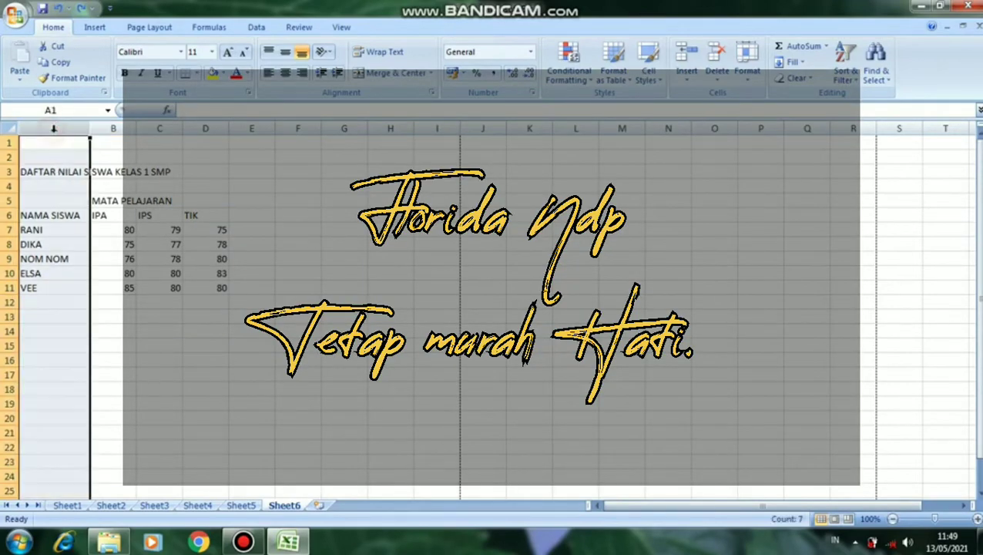
{"action": "right_click", "coordinate": [55, 127]}
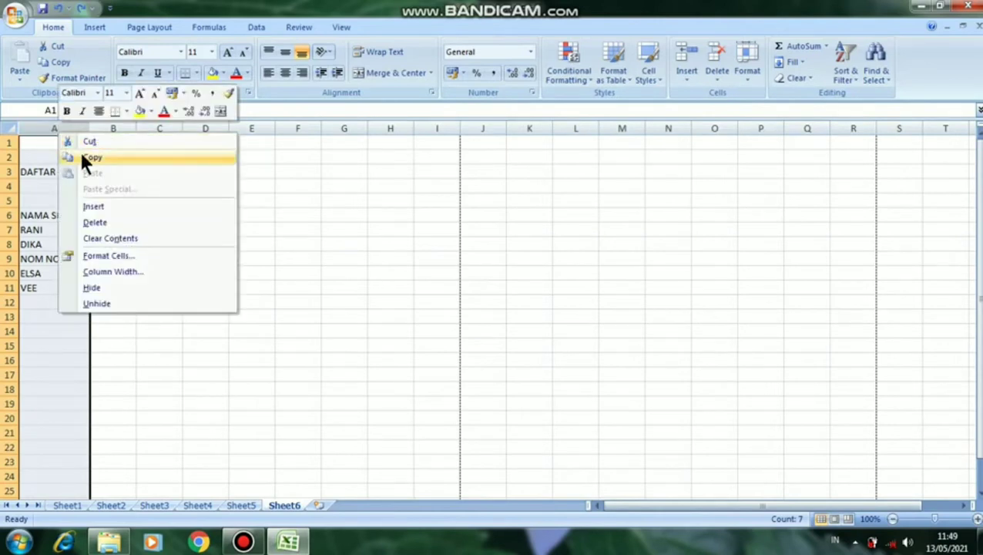
{"action": "left_click", "coordinate": [94, 206]}
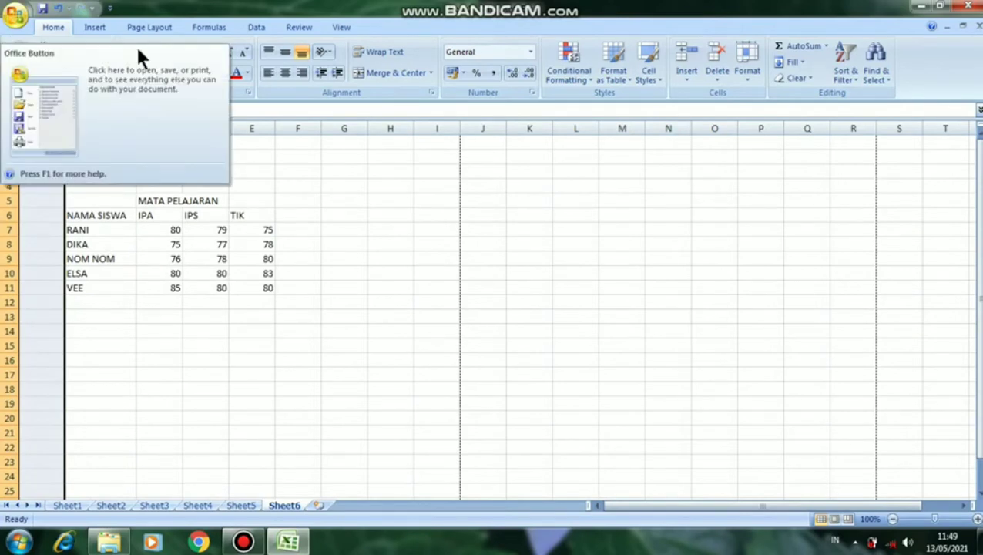
Step: Enter the heading NO in cell A5 of the new blank column
{"action": "left_click", "coordinate": [44, 201]}
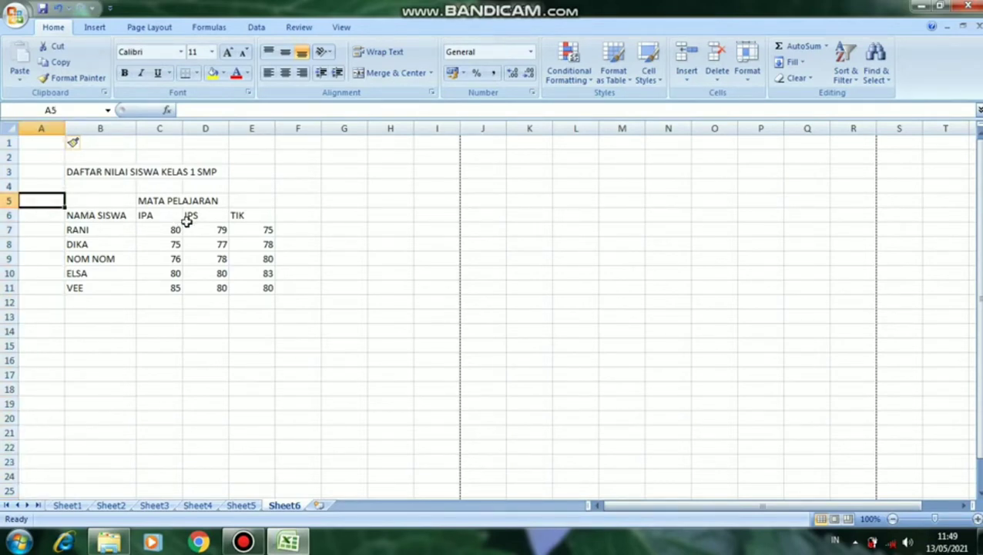
{"action": "type", "text": "N"}
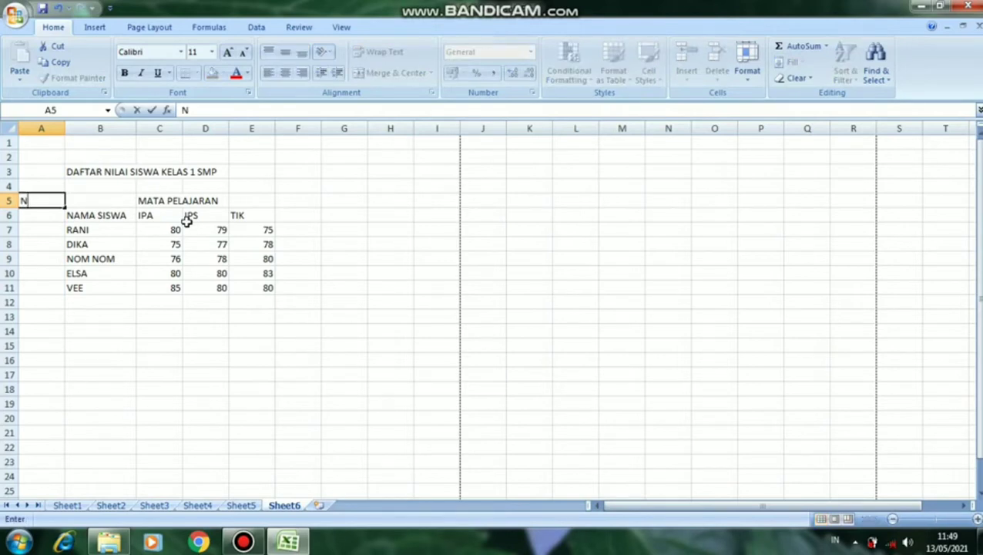
{"action": "type", "text": "O"}
{"action": "key", "text": "Return"}
{"action": "key", "text": "Return"}
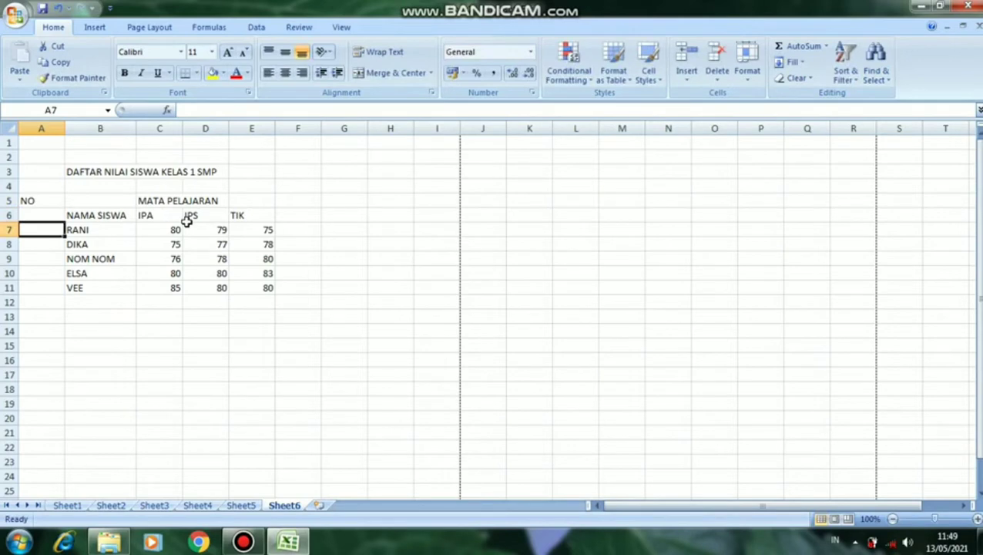
Step: Number the students by entering 1 and 2 in A7 and A8 and extending the series to 5 in A11
{"action": "type", "text": "1"}
{"action": "key", "text": "Return"}
{"action": "type", "text": "2"}
{"action": "key", "text": "Return"}
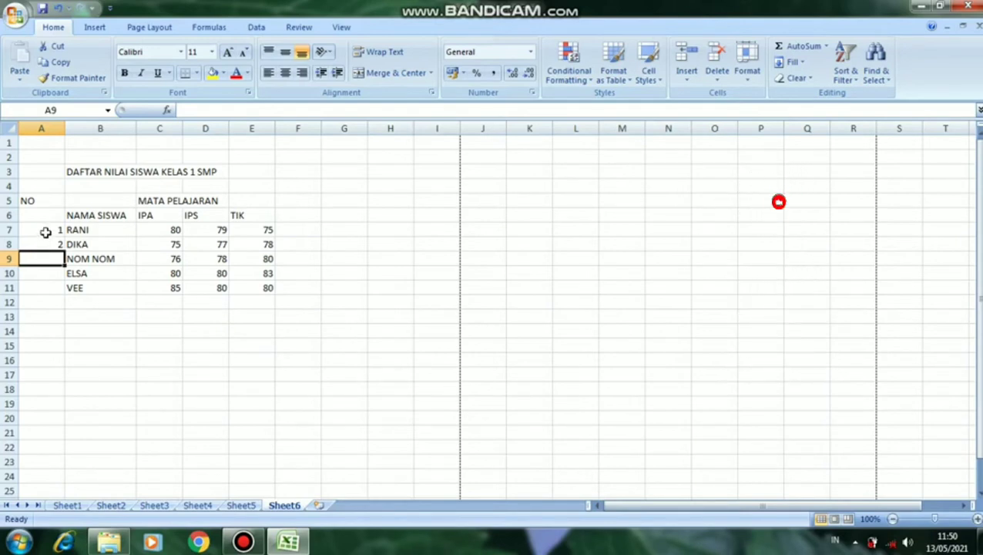
{"action": "left_click", "coordinate": [46, 229]}
{"action": "left_click_drag", "start_coordinate": [47, 230], "coordinate": [48, 240]}
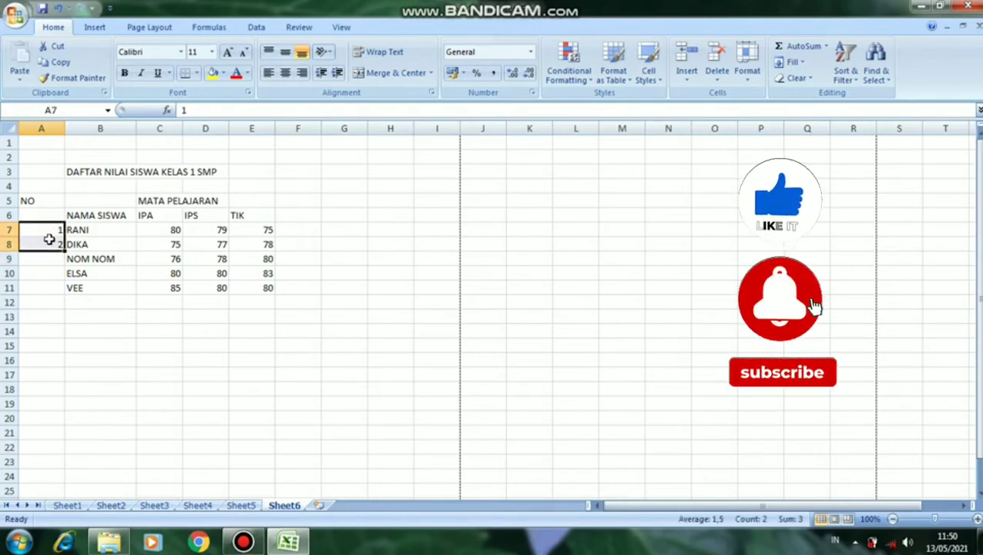
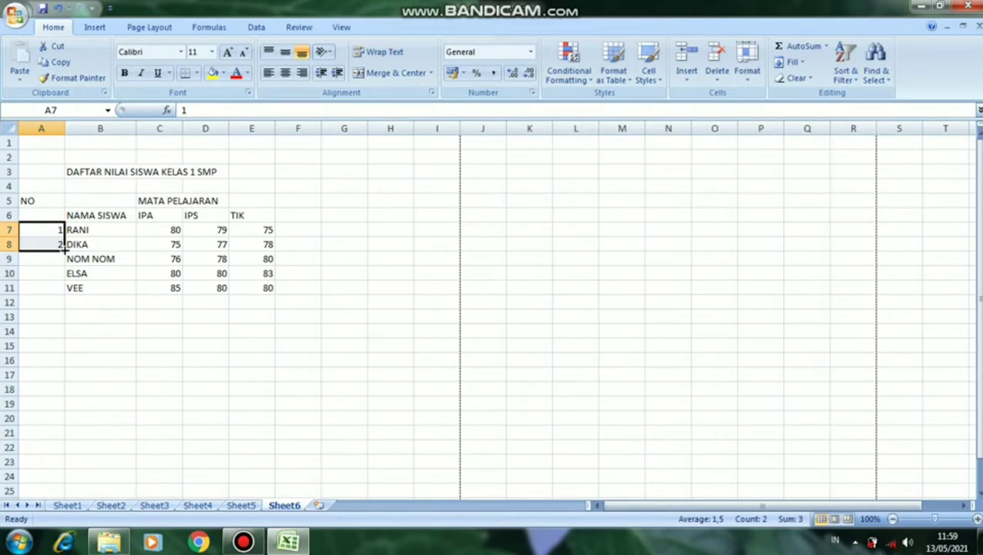
{"action": "left_click_drag", "start_coordinate": [65, 248], "coordinate": [68, 290]}
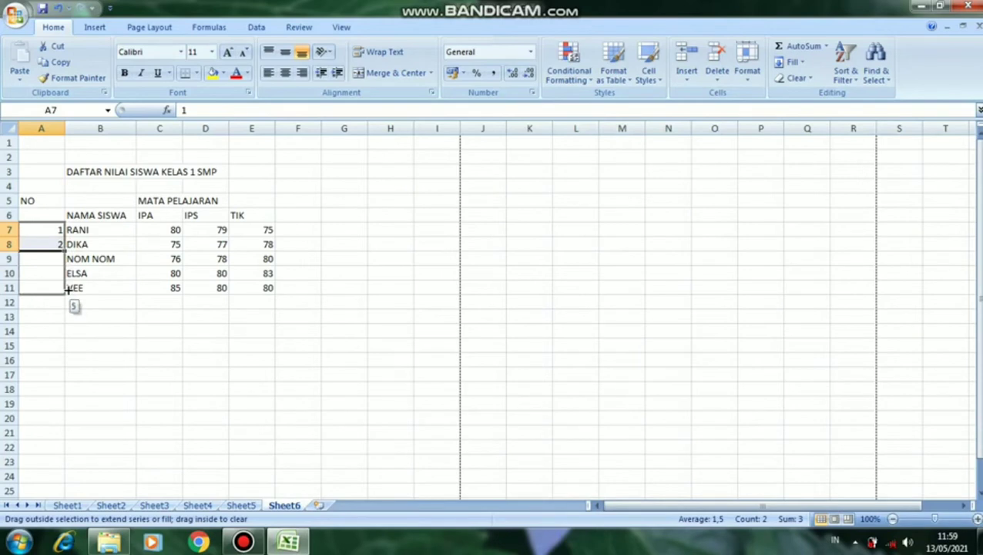
{"action": "left_click_drag", "start_coordinate": [68, 290], "coordinate": [68, 290]}
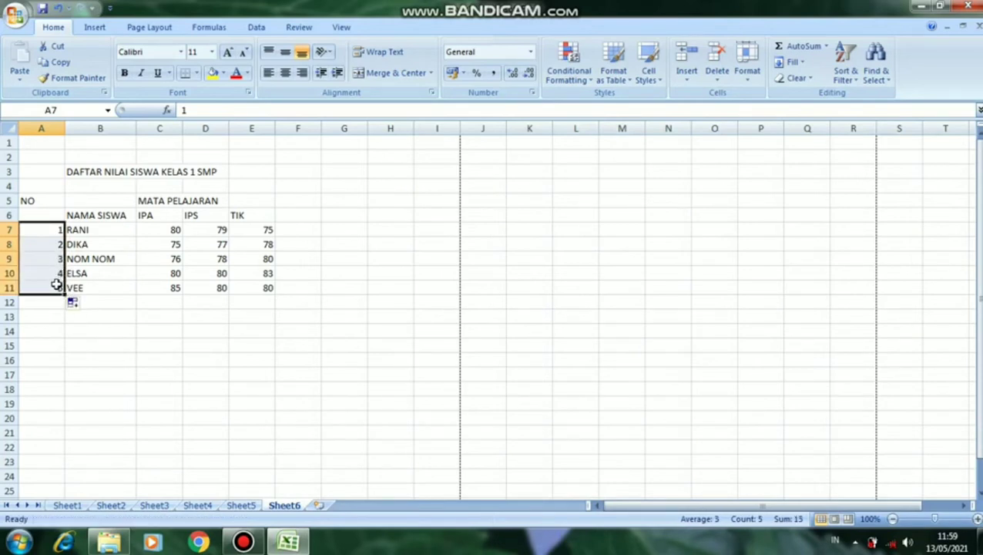
Step: Clear the numbers in A9 to A11 and refill them by extending the series from A7 and A8
{"action": "left_click", "coordinate": [53, 228]}
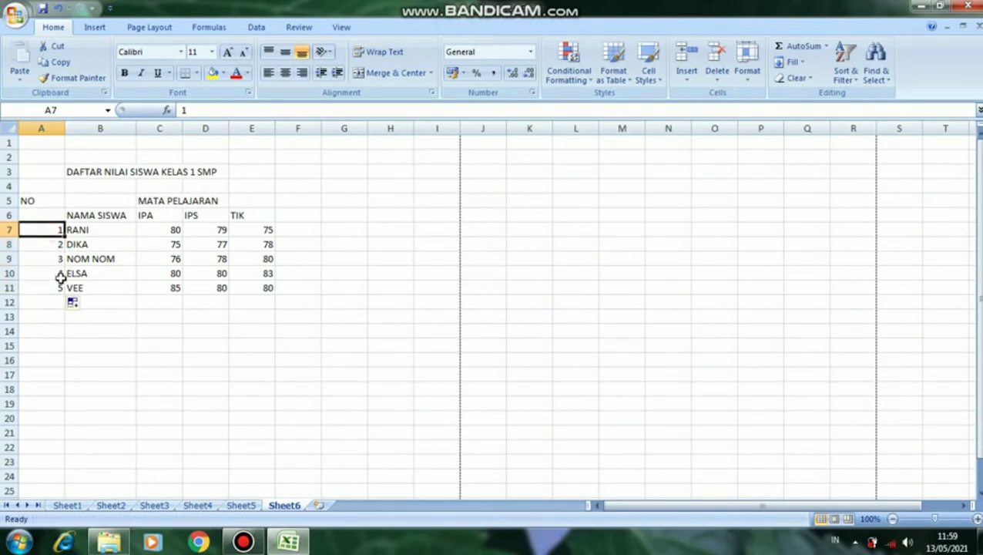
{"action": "left_click_drag", "start_coordinate": [55, 261], "coordinate": [58, 287]}
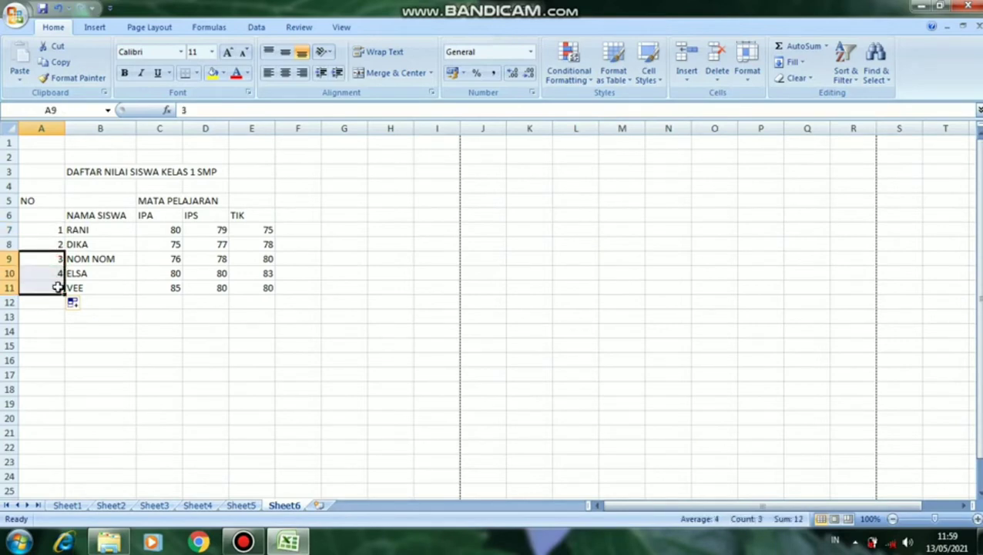
{"action": "key", "text": "Delete"}
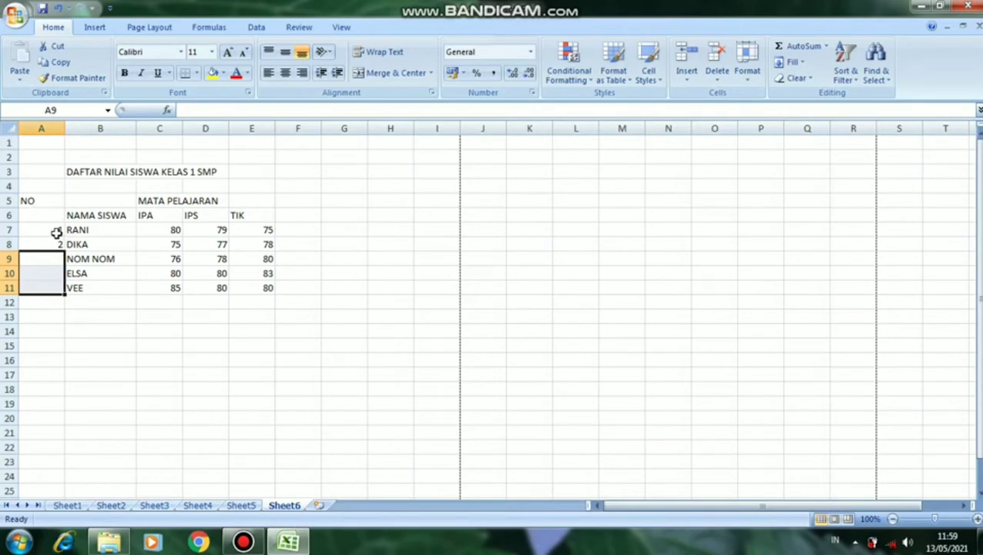
{"action": "left_click_drag", "start_coordinate": [57, 229], "coordinate": [73, 289]}
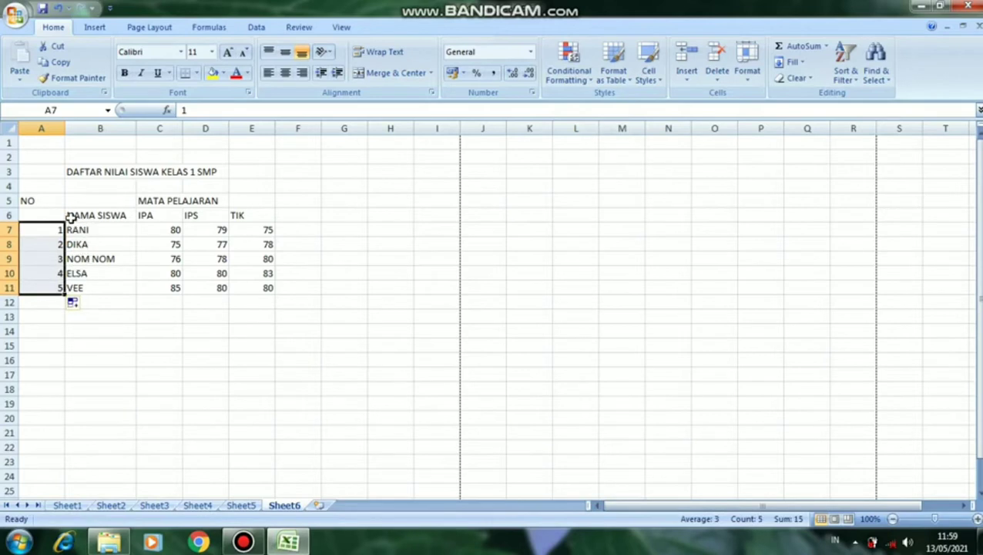
Step: Insert another blank column before the NO column so the whole table starts at column B
{"action": "left_click", "coordinate": [301, 199]}
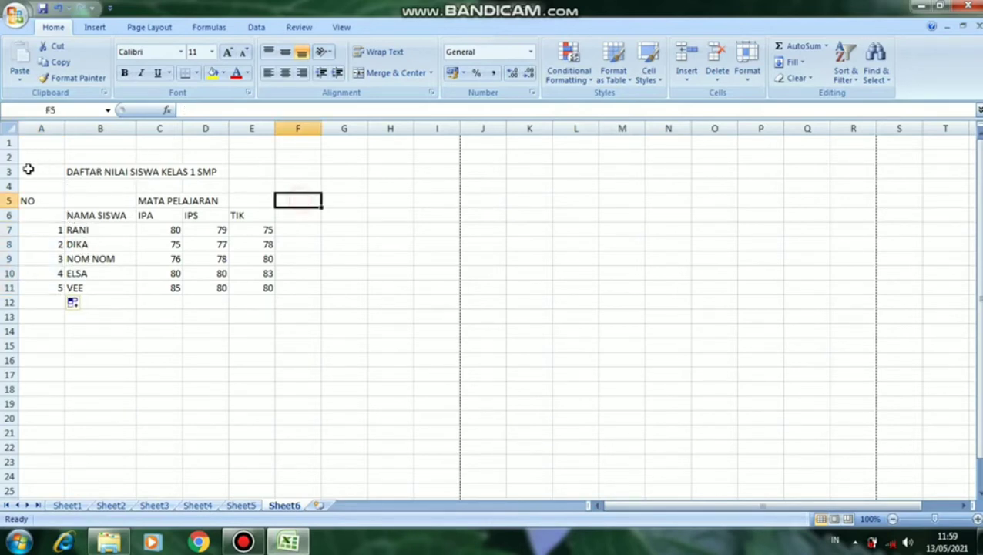
{"action": "left_click", "coordinate": [32, 128]}
{"action": "right_click", "coordinate": [37, 187]}
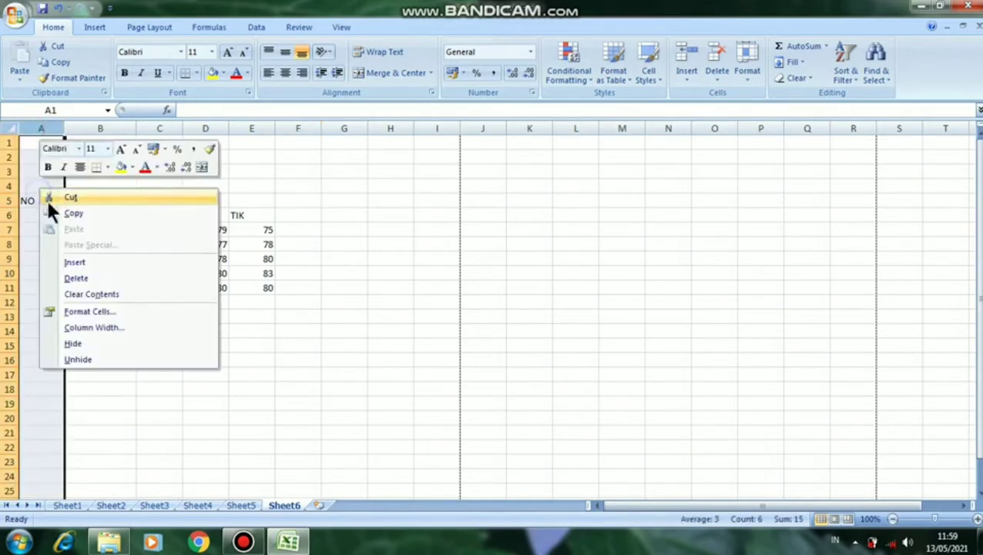
{"action": "left_click", "coordinate": [83, 262]}
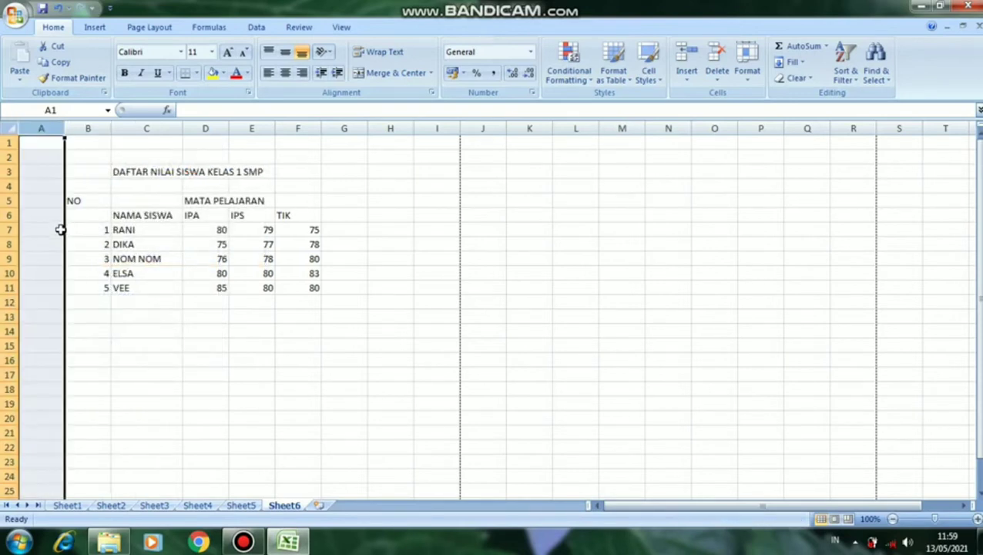
{"action": "left_click", "coordinate": [175, 328]}
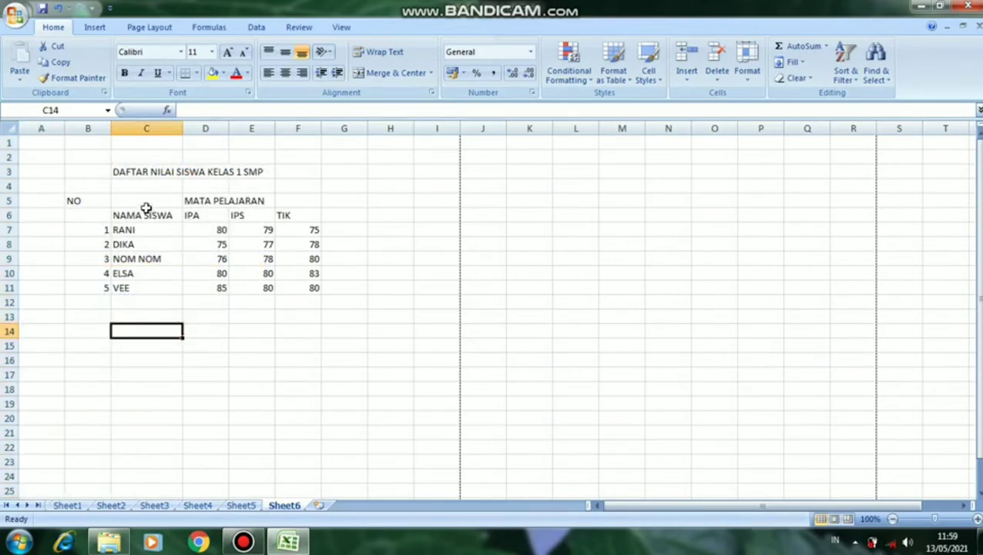
Step: Move the title DAFTAR NILAI SISWA KELAS 1 SMP from cell C3 to B3
{"action": "left_click", "coordinate": [136, 169]}
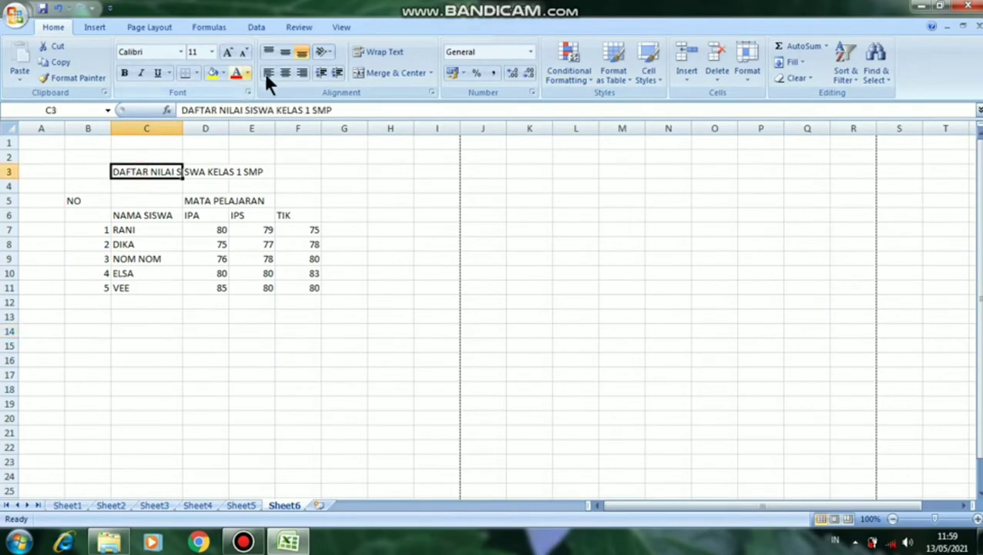
{"action": "left_click", "coordinate": [103, 176]}
{"action": "key", "text": "Down"}
{"action": "left_click", "coordinate": [103, 176]}
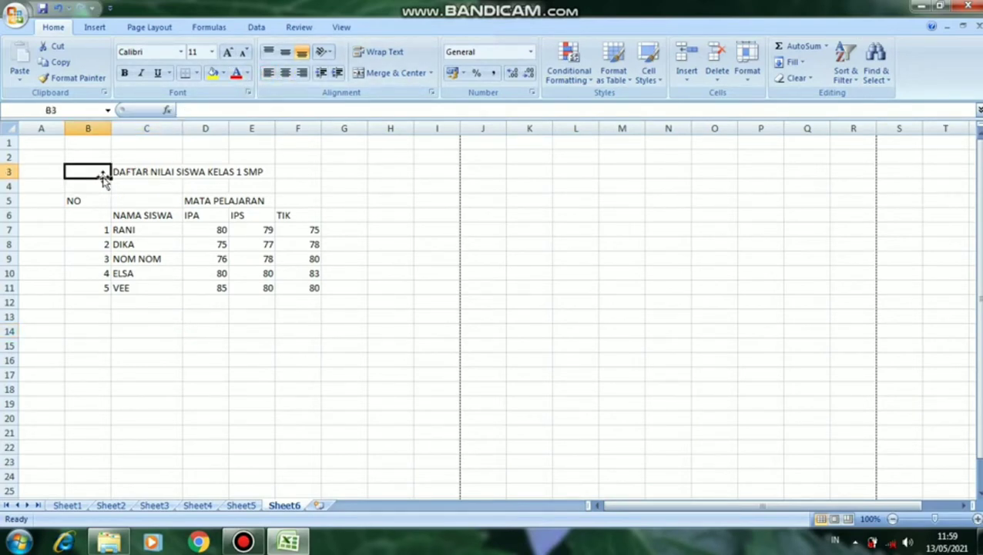
{"action": "left_click", "coordinate": [157, 171]}
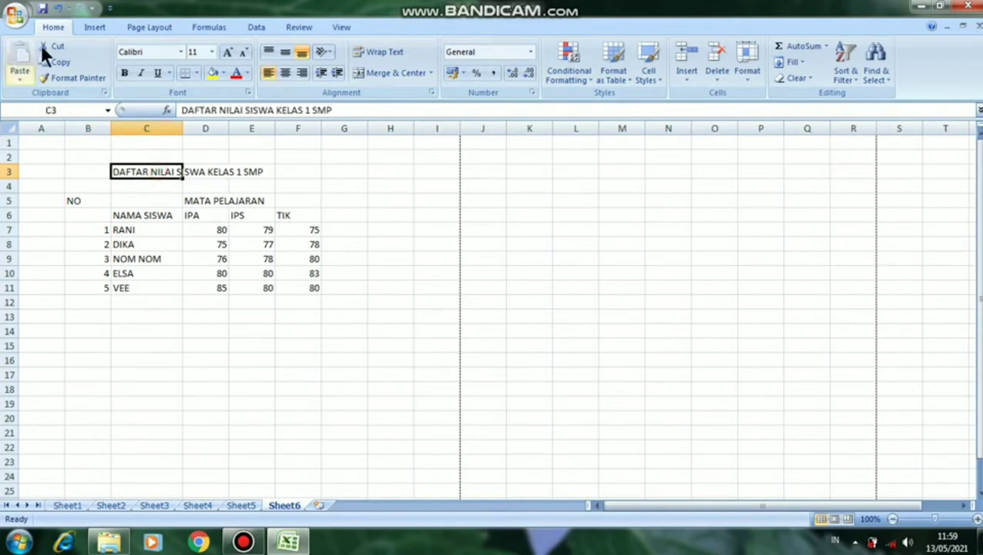
{"action": "left_click", "coordinate": [54, 63]}
{"action": "left_click", "coordinate": [83, 173]}
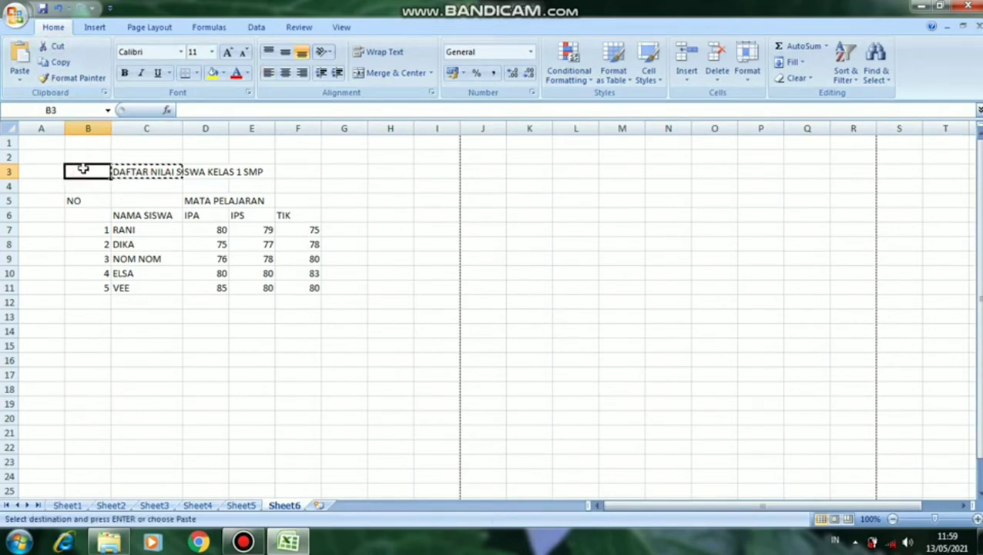
{"action": "key", "text": "Return"}
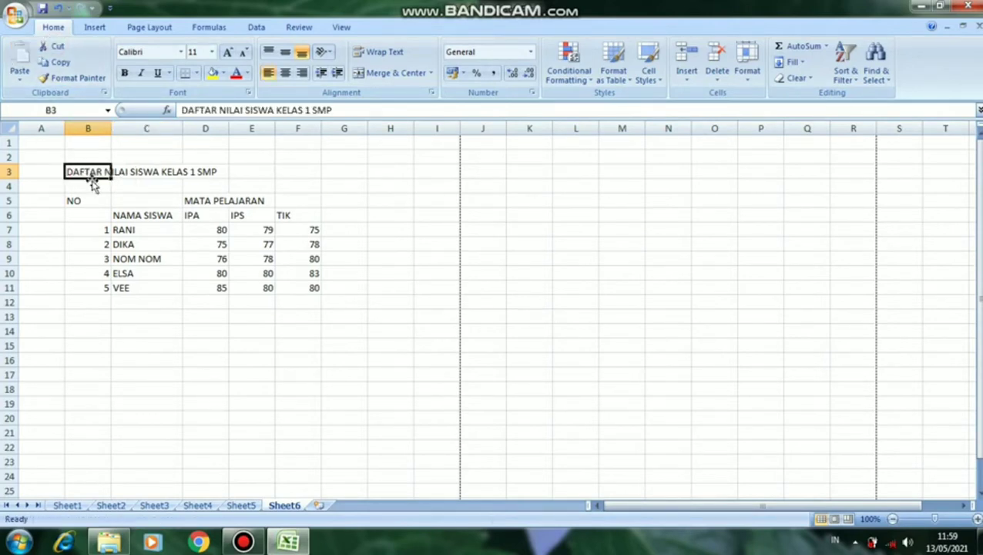
Step: Merge and center the NO heading across B5:B6 and align it vertically to the middle
{"action": "left_click", "coordinate": [93, 249]}
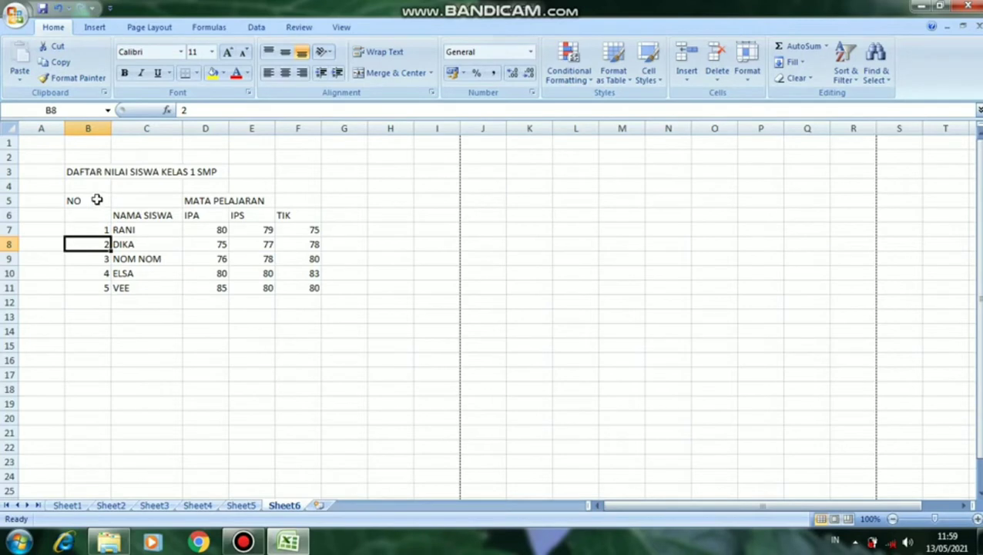
{"action": "left_click_drag", "start_coordinate": [97, 200], "coordinate": [97, 212]}
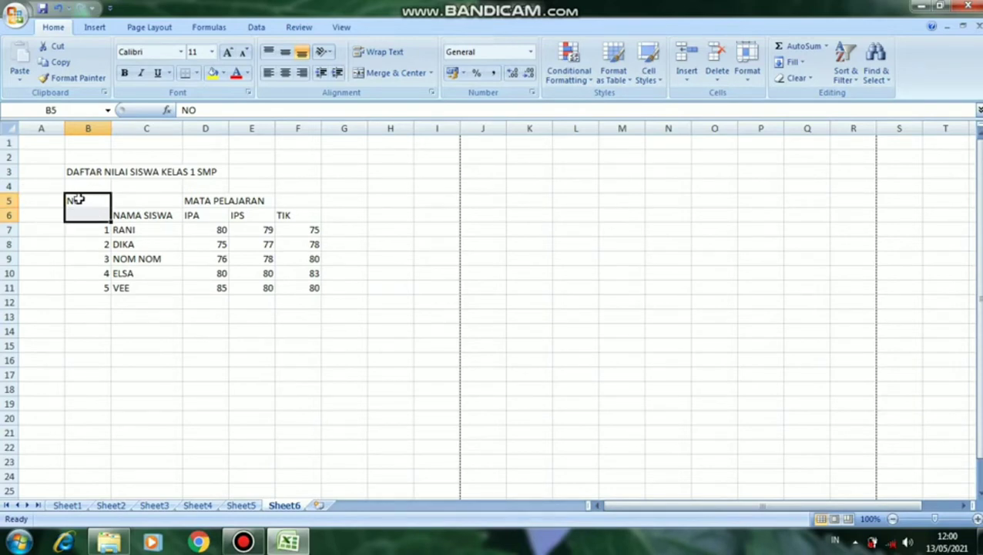
{"action": "left_click", "coordinate": [366, 72]}
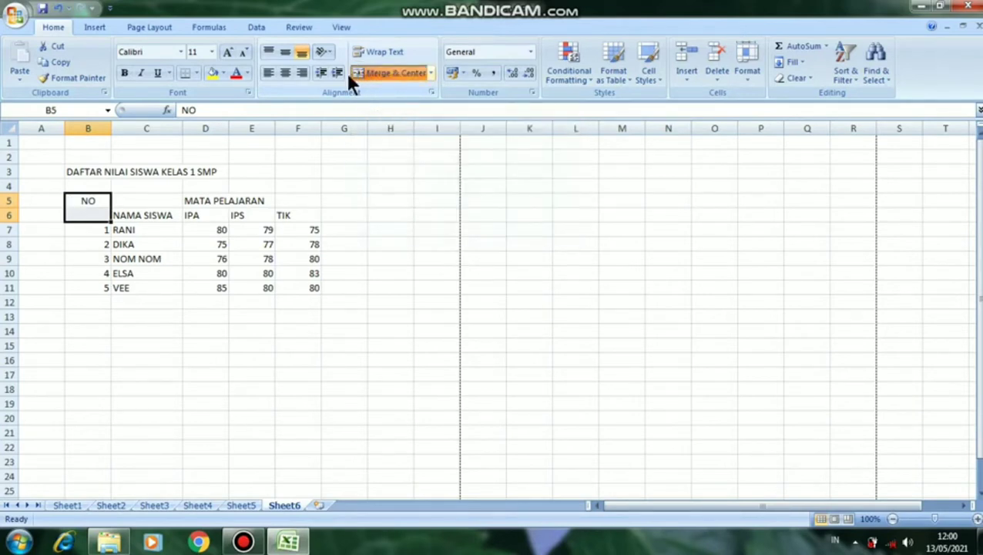
{"action": "left_click", "coordinate": [287, 49]}
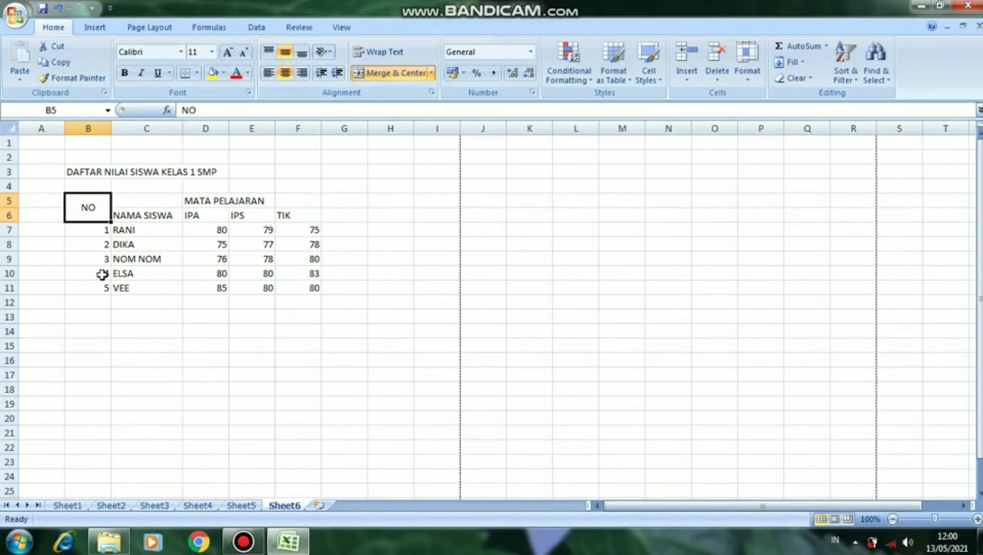
Step: Merge and center the NAMA SISWA heading across C5:C6 with middle vertical alignment
{"action": "left_click", "coordinate": [161, 264]}
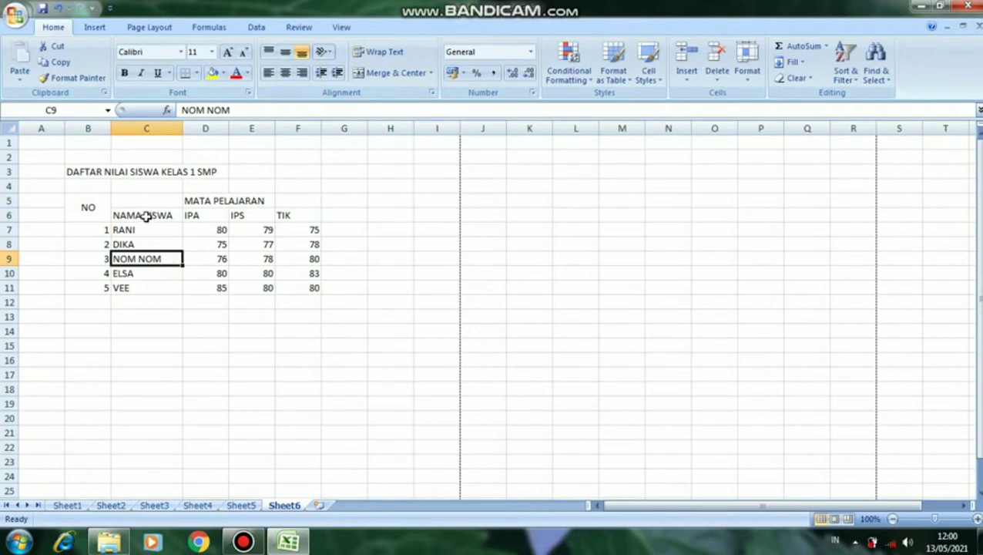
{"action": "left_click", "coordinate": [149, 216]}
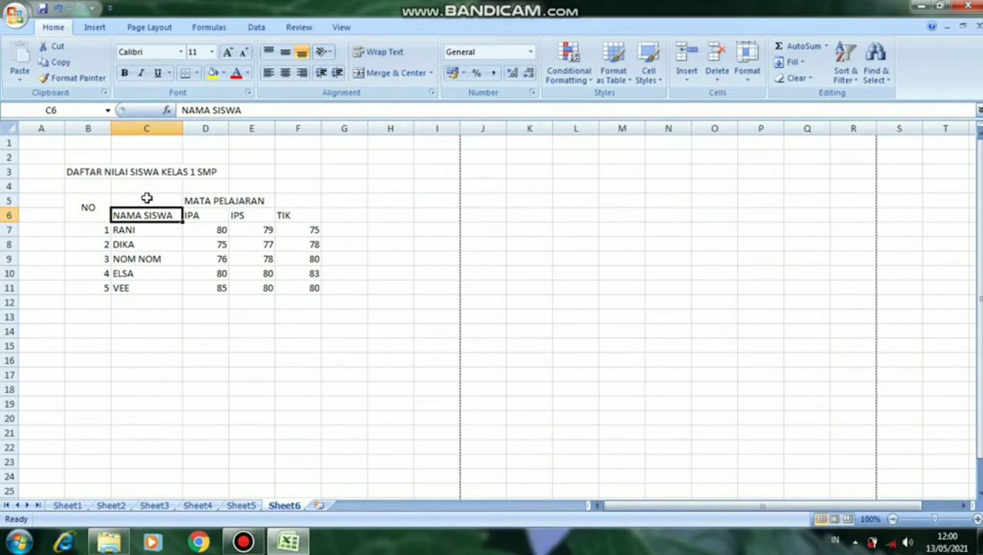
{"action": "left_click_drag", "start_coordinate": [148, 199], "coordinate": [150, 214]}
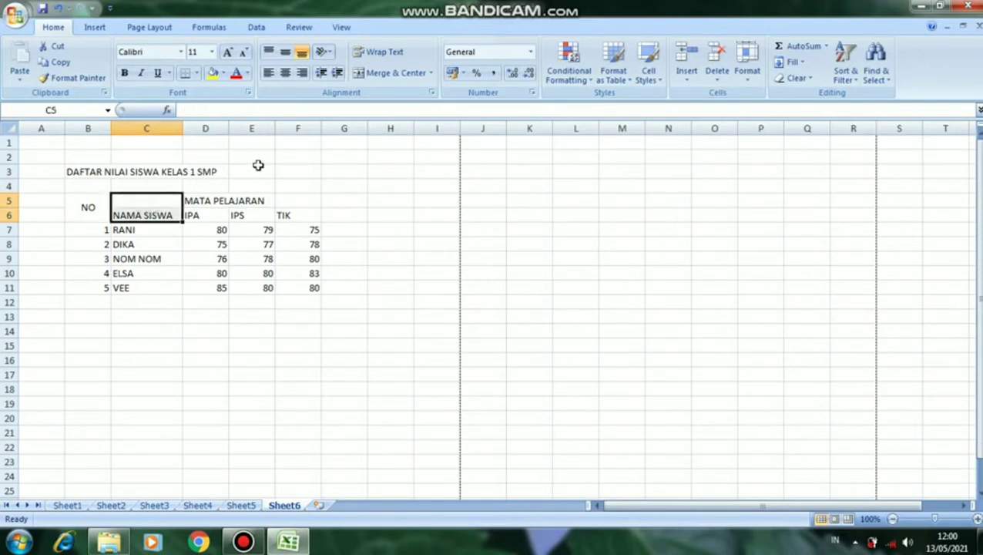
{"action": "left_click", "coordinate": [362, 74]}
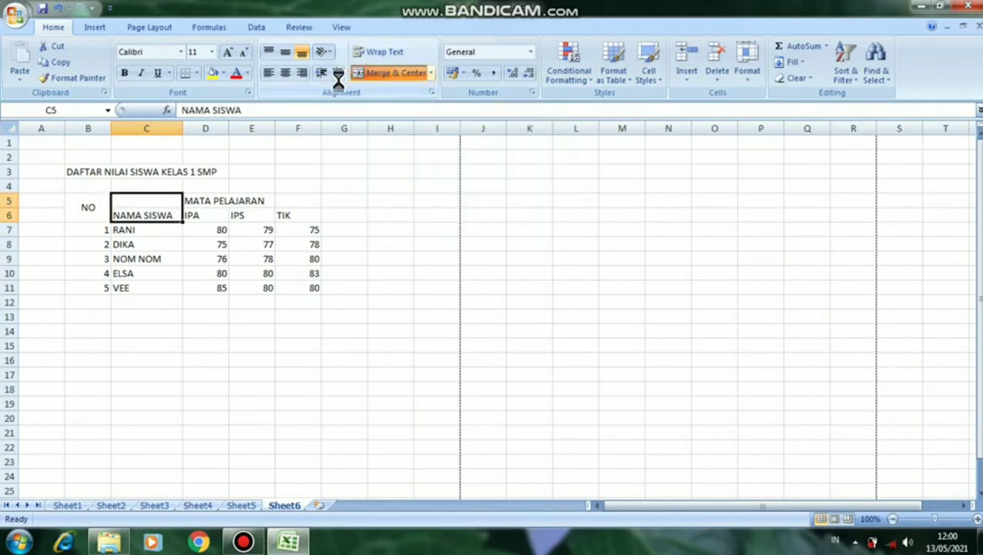
{"action": "left_click", "coordinate": [284, 51]}
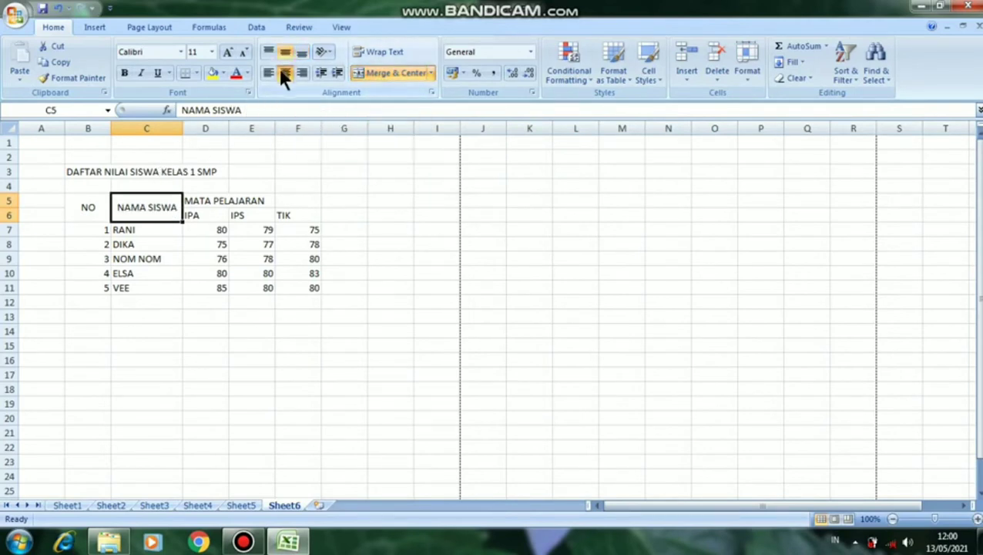
Step: Merge and center the MATA PELAJARAN heading over the three subject columns, D5:F5
{"action": "left_click", "coordinate": [209, 201]}
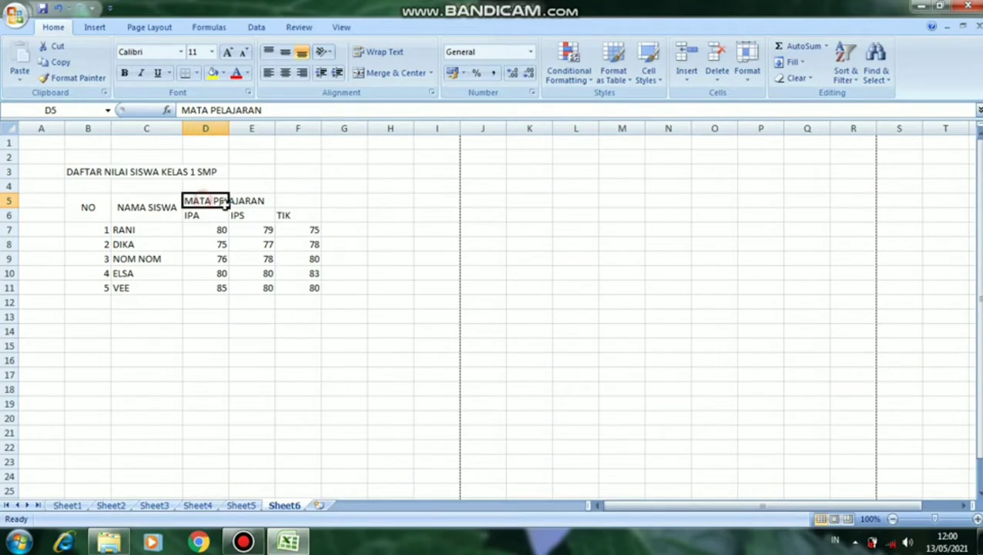
{"action": "left_click_drag", "start_coordinate": [217, 200], "coordinate": [289, 195]}
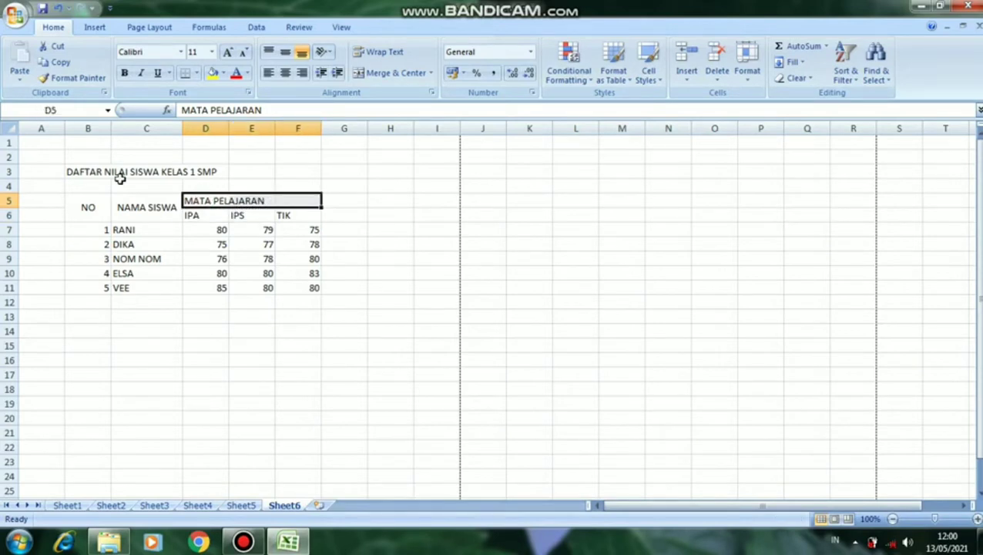
{"action": "left_click", "coordinate": [357, 73]}
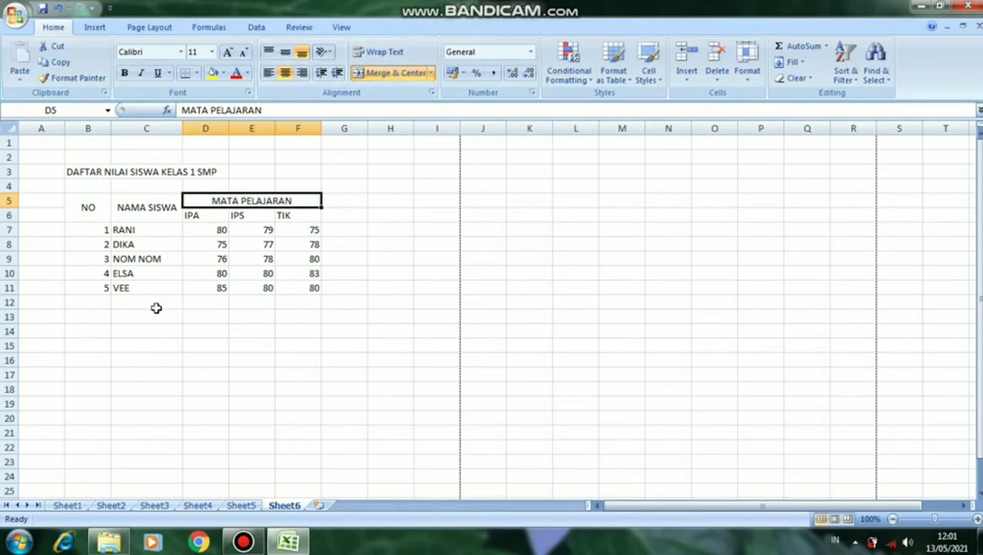
Step: Merge and center B12:C12 below the student list and enter the label TOTAL
{"action": "left_click_drag", "start_coordinate": [85, 302], "coordinate": [120, 300]}
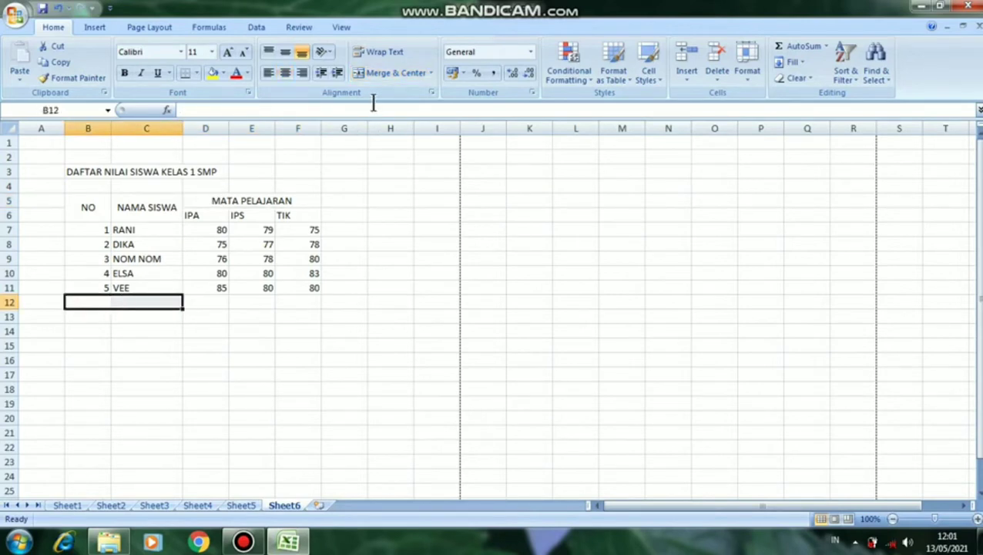
{"action": "left_click", "coordinate": [361, 72]}
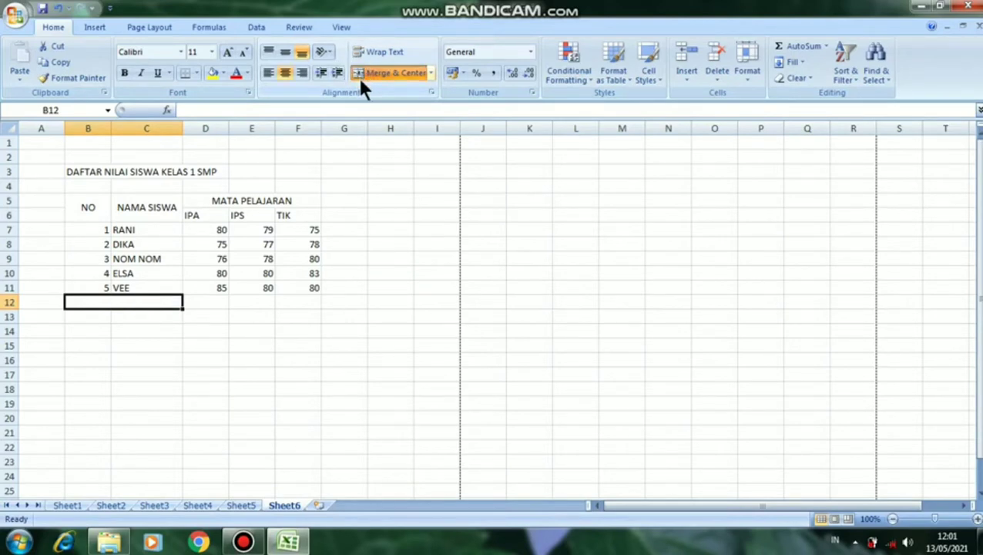
{"action": "type", "text": "T"}
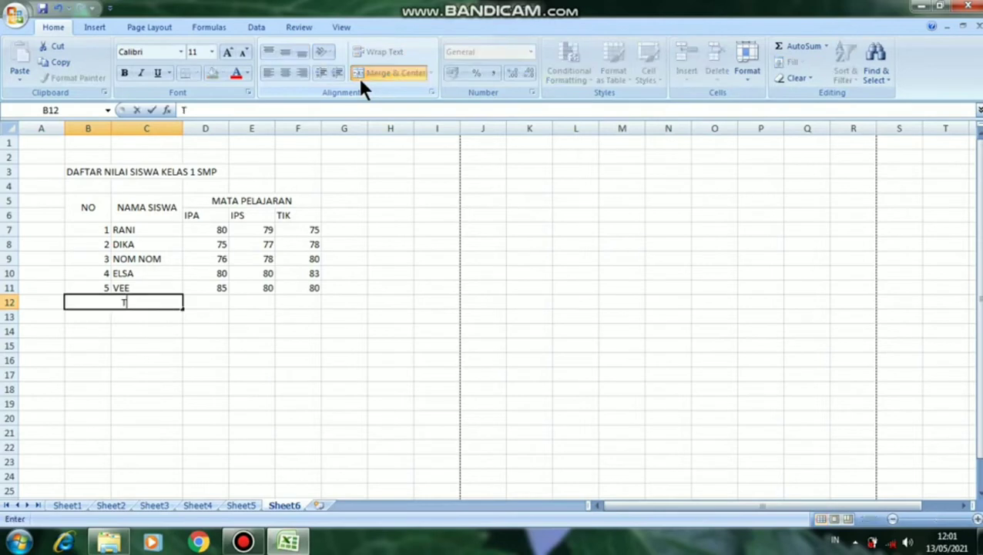
{"action": "type", "text": "OTAL"}
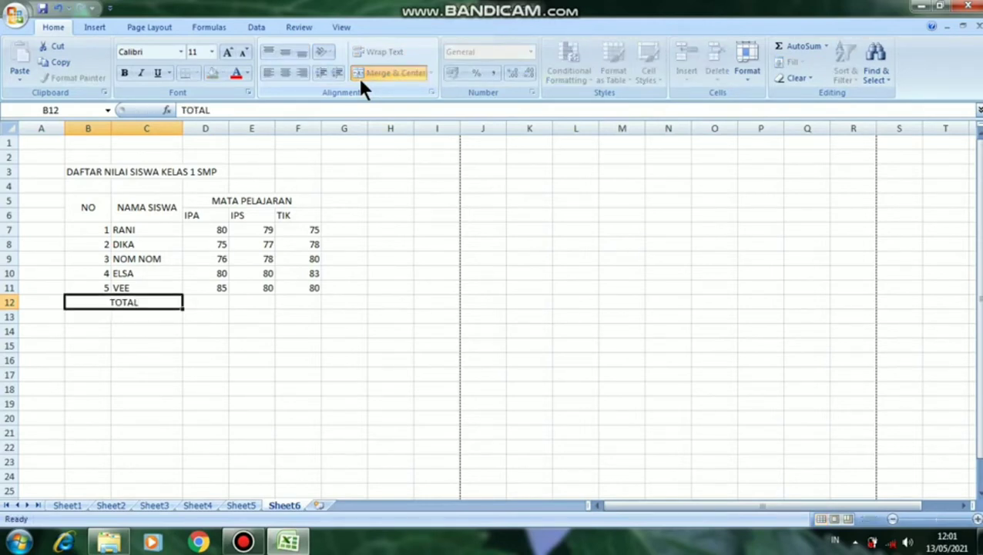
{"action": "key", "text": "Return"}
{"action": "key", "text": "Up"}
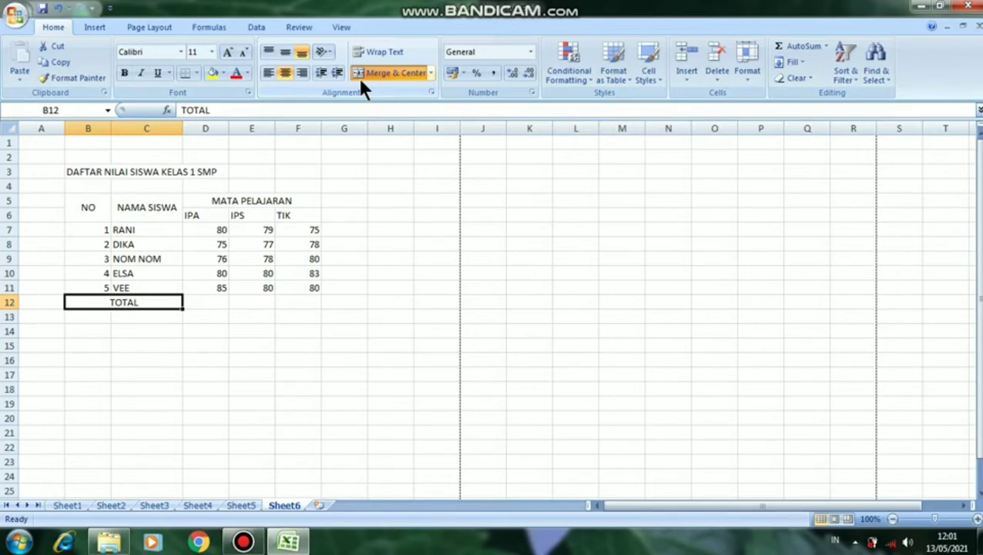
Step: Extend the label in the merged cell B12 to read TOTAL/ JUMLAH
{"action": "key", "text": "F2"}
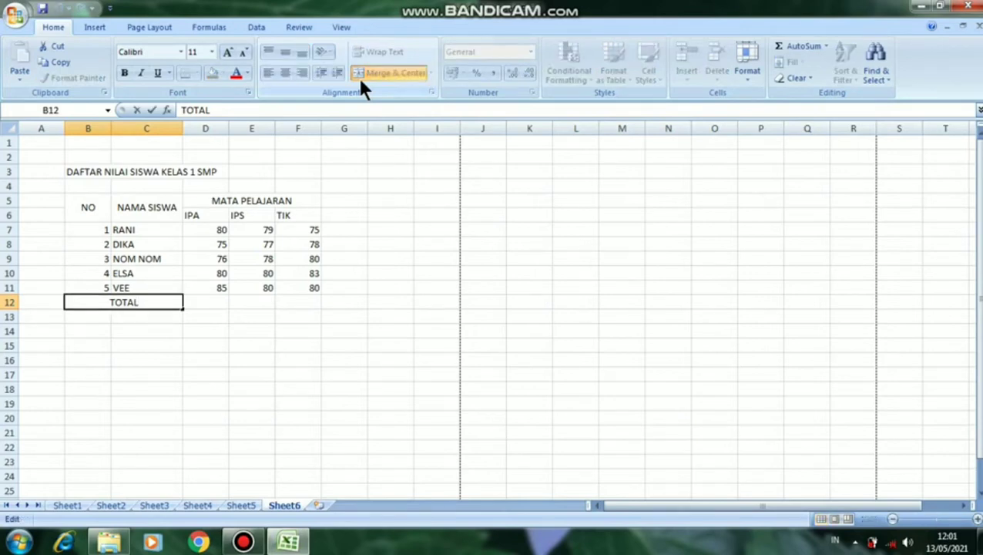
{"action": "type", "text": "/ JU"}
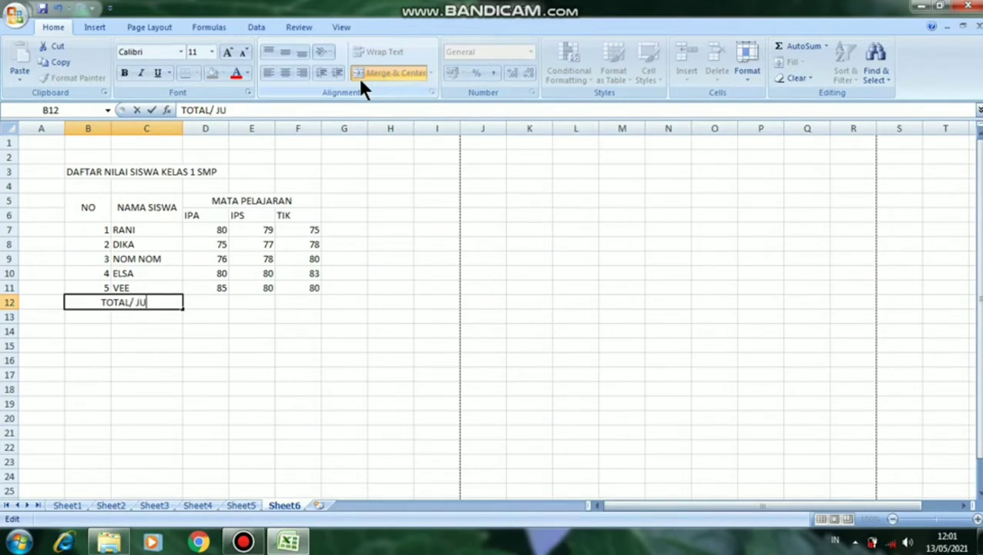
{"action": "type", "text": "MLAH"}
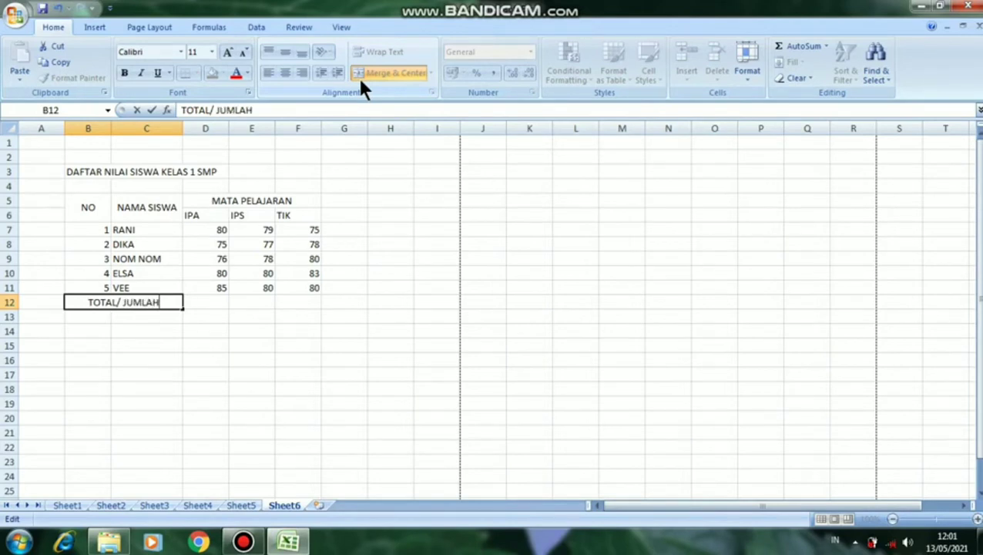
{"action": "key", "text": "Return"}
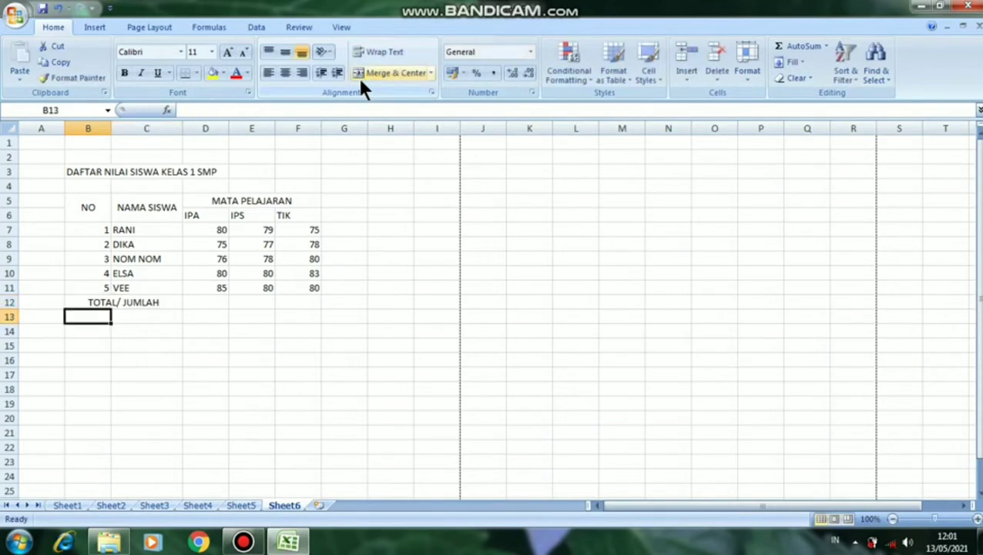
Step: Apply All Borders to the whole grade table, B5:F12
{"action": "left_click", "coordinate": [241, 303]}
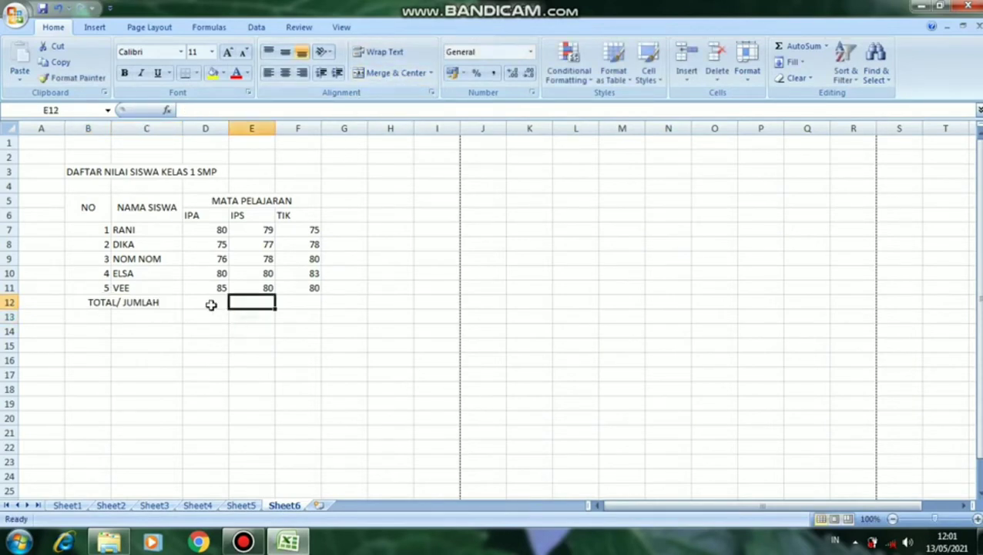
{"action": "left_click", "coordinate": [80, 199]}
{"action": "left_click_drag", "start_coordinate": [80, 199], "coordinate": [293, 298]}
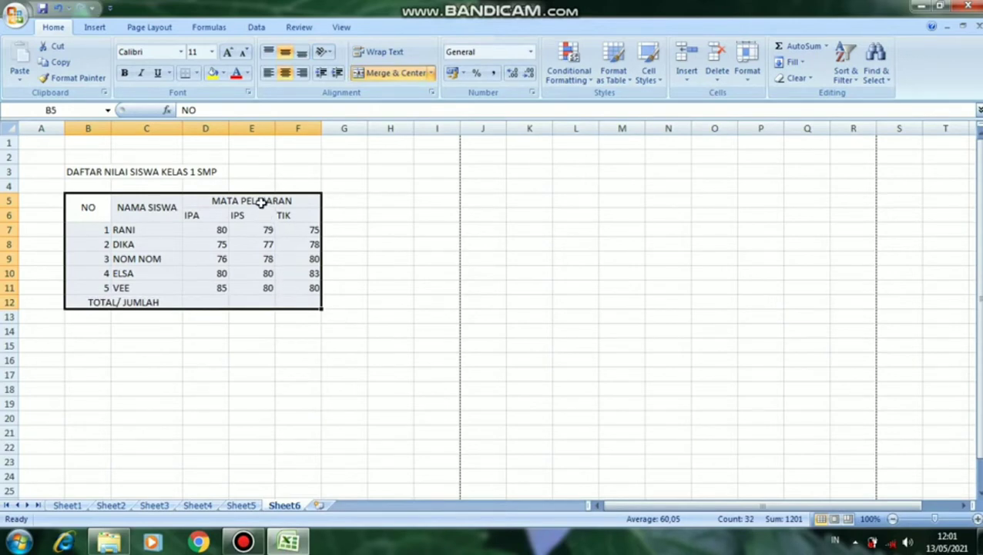
{"action": "left_click", "coordinate": [197, 74]}
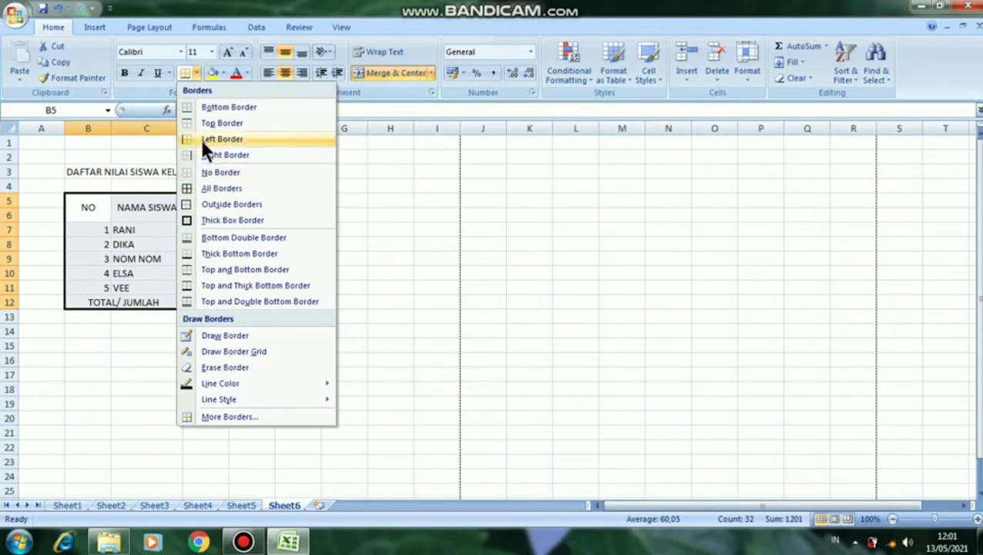
{"action": "left_click", "coordinate": [188, 190]}
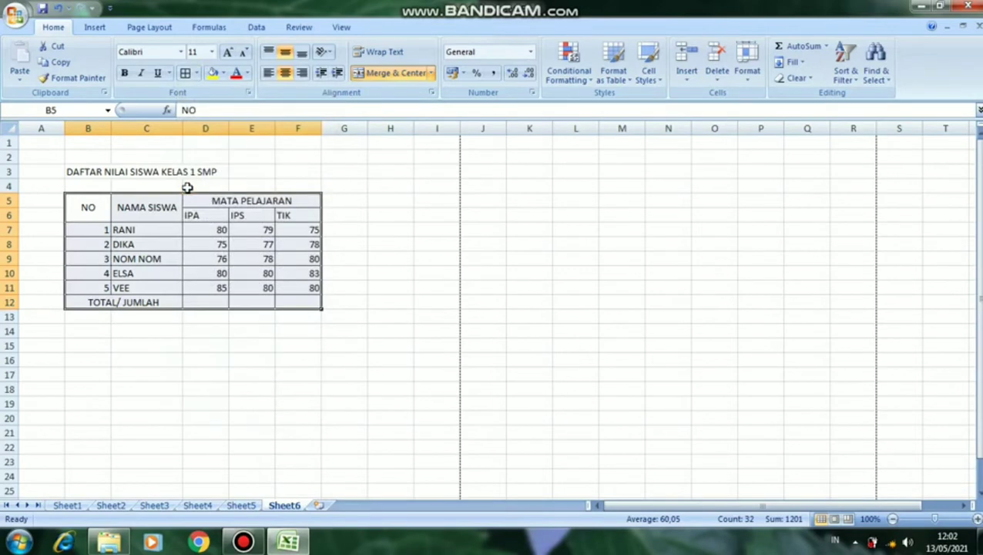
Step: Center the contents of the grade table B5:F12 horizontally and align them vertically to the middle
{"action": "left_click", "coordinate": [155, 257]}
{"action": "left_click_drag", "start_coordinate": [86, 202], "coordinate": [279, 299]}
{"action": "left_click", "coordinate": [285, 73]}
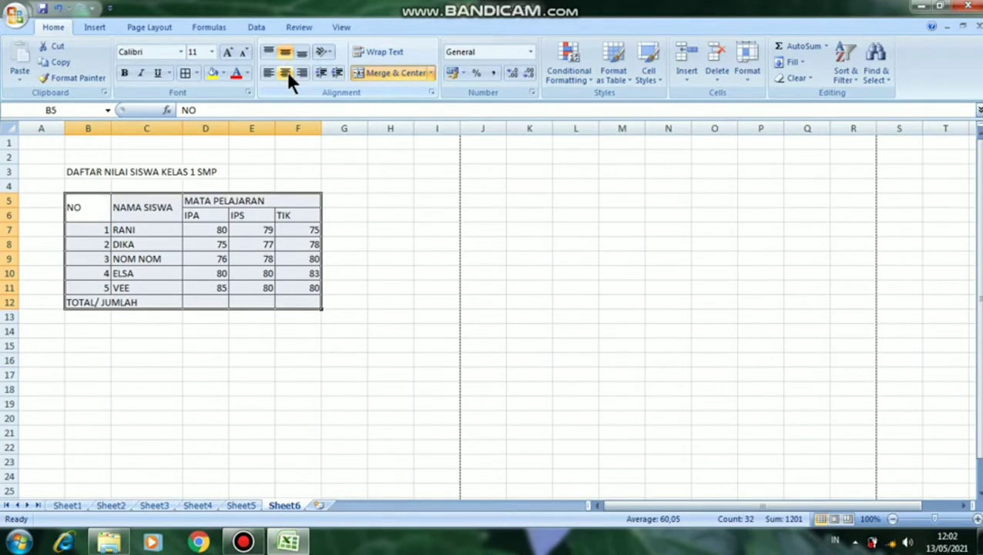
{"action": "left_click", "coordinate": [287, 52]}
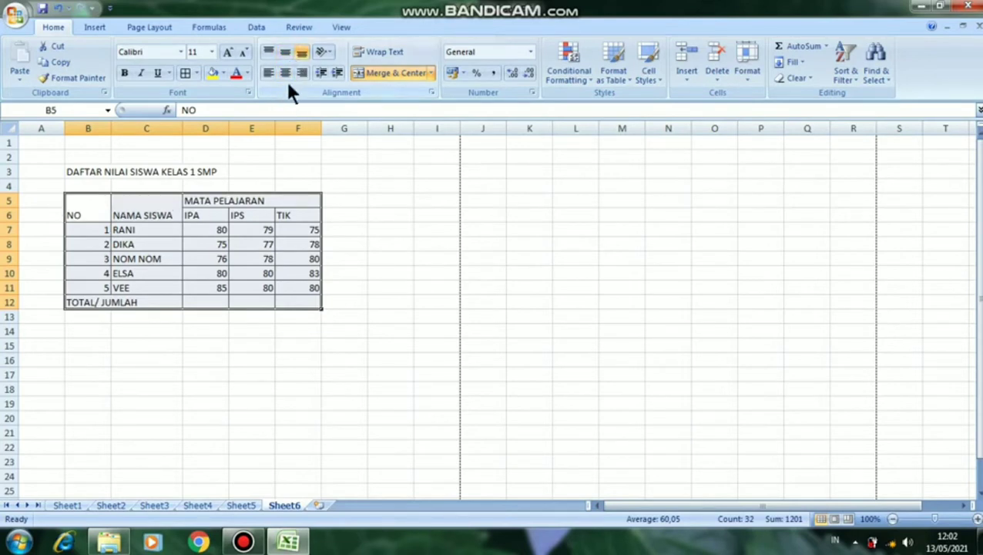
{"action": "left_click", "coordinate": [287, 72]}
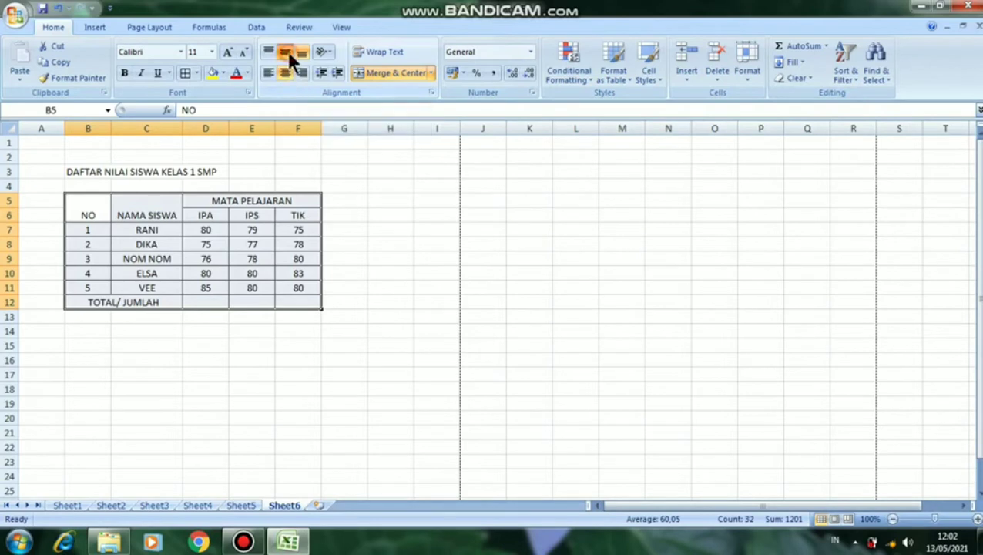
{"action": "left_click", "coordinate": [287, 51]}
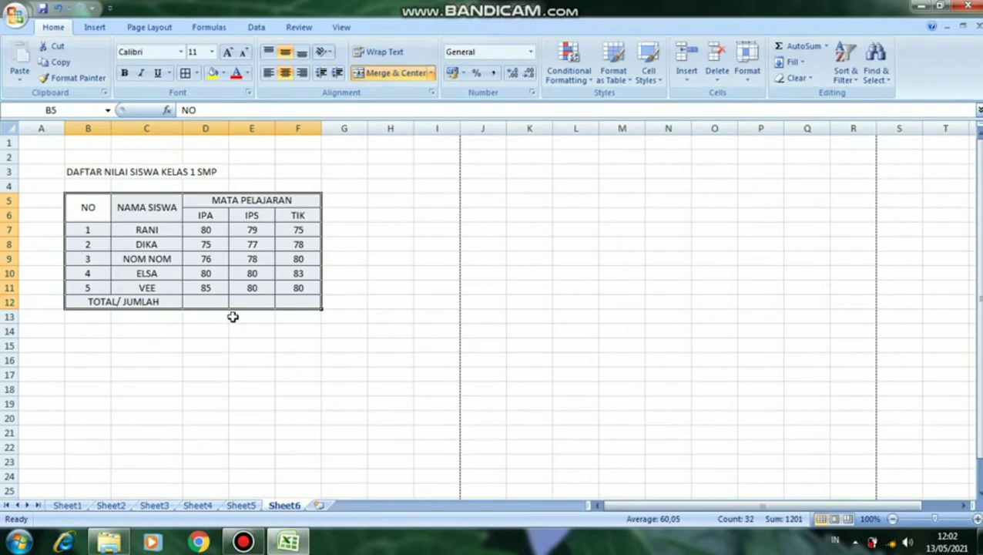
{"action": "left_click", "coordinate": [124, 329]}
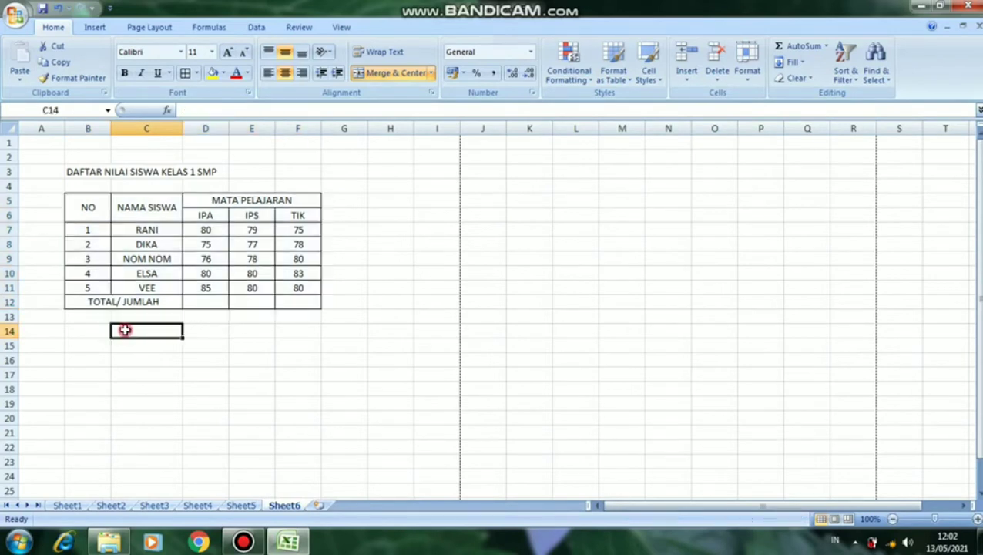
Step: Fill the table's header cells B5:F6 with a light aqua theme colour
{"action": "left_click", "coordinate": [81, 207]}
{"action": "left_click_drag", "start_coordinate": [81, 207], "coordinate": [236, 202]}
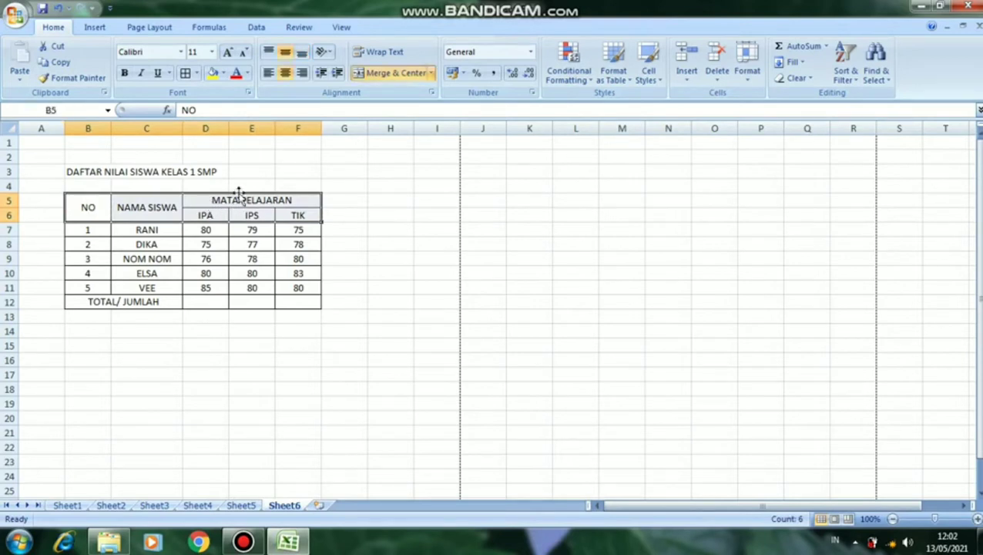
{"action": "left_click", "coordinate": [223, 72]}
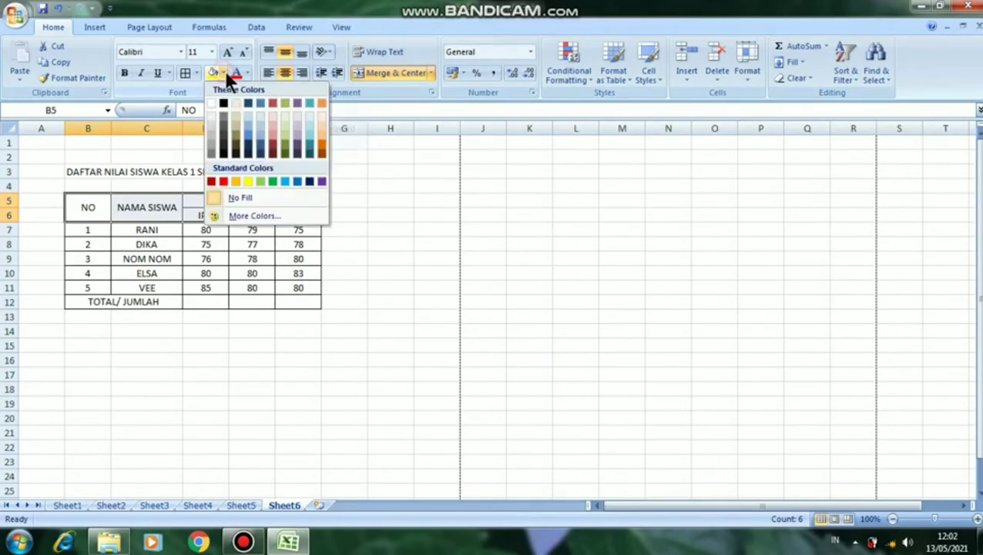
{"action": "left_click", "coordinate": [313, 141]}
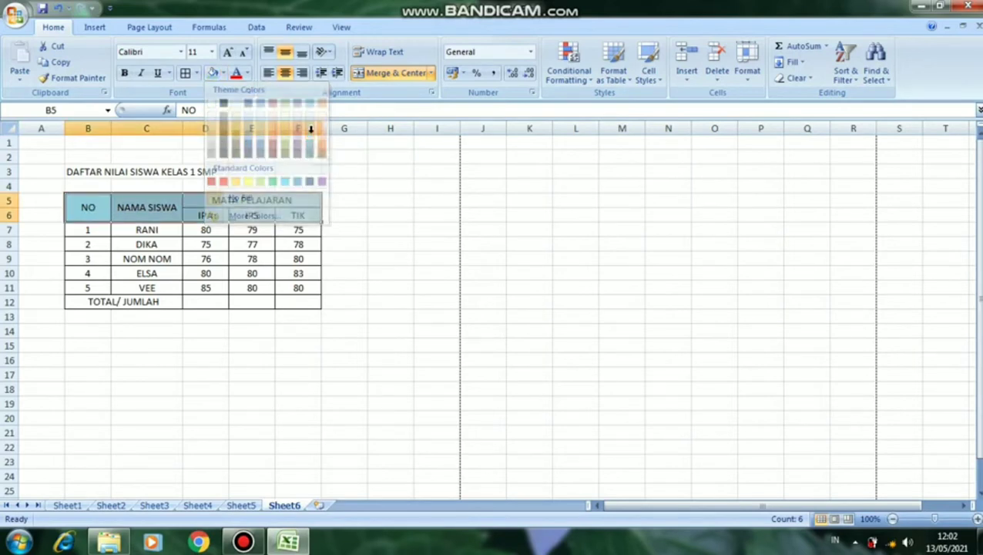
{"action": "left_click", "coordinate": [261, 343]}
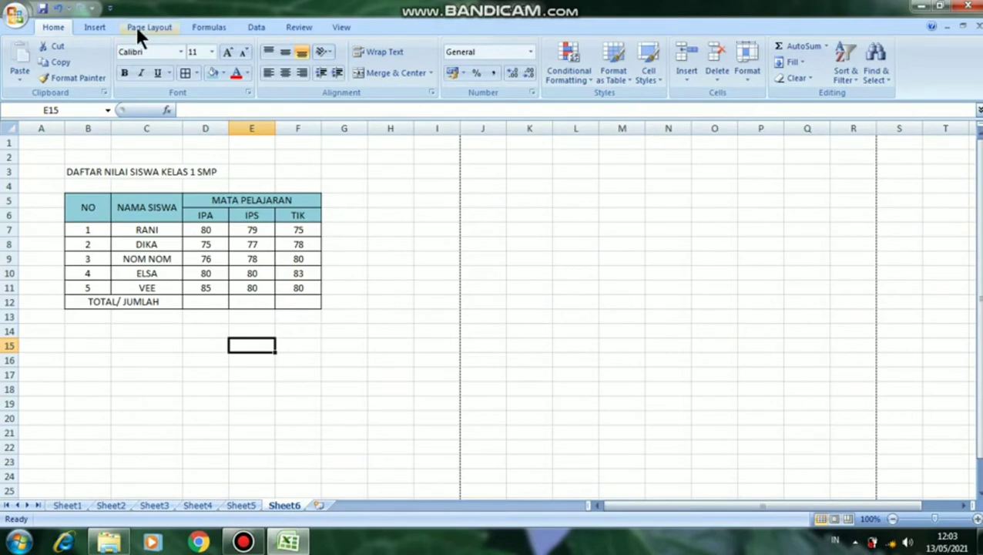
Step: Look over the IPA grades in D7:D11 that belong in the total
{"action": "left_click", "coordinate": [203, 228]}
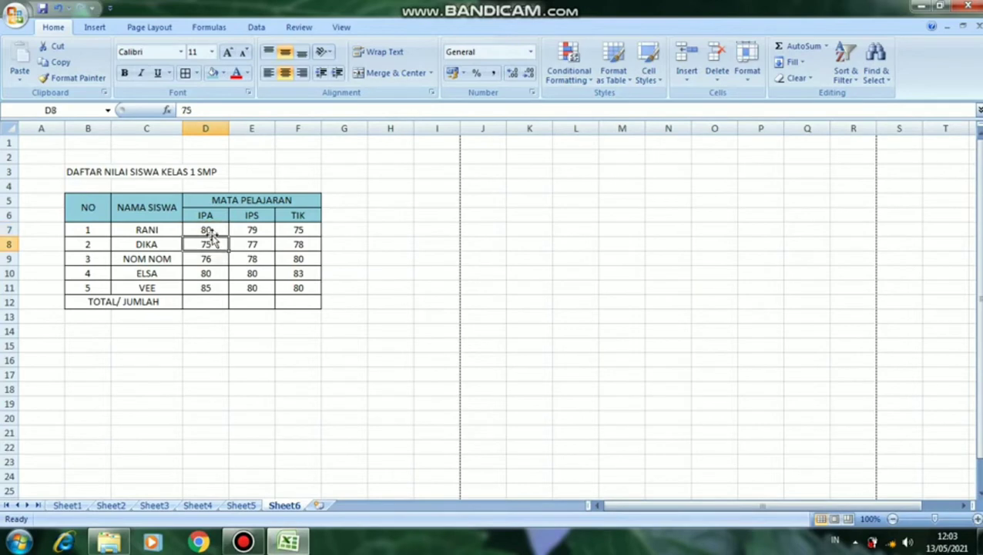
{"action": "left_click", "coordinate": [205, 245]}
{"action": "left_click", "coordinate": [205, 274]}
{"action": "left_click", "coordinate": [205, 287]}
{"action": "left_click", "coordinate": [207, 229]}
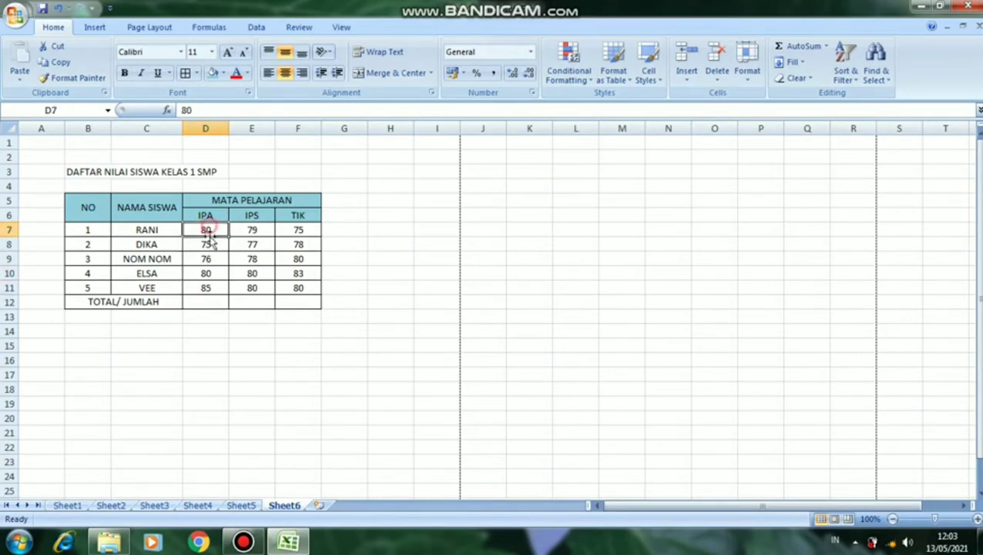
{"action": "left_click", "coordinate": [205, 259]}
{"action": "left_click", "coordinate": [207, 287]}
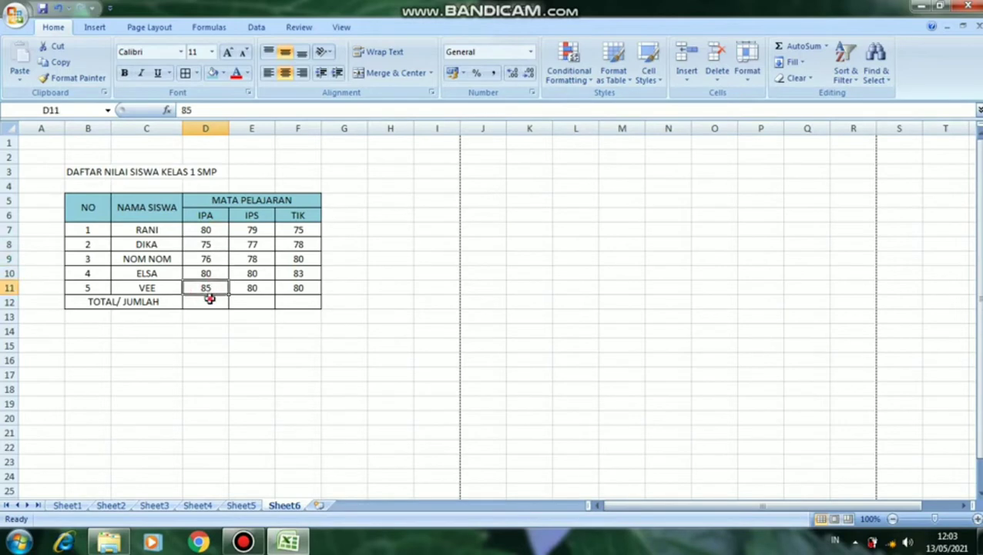
Step: Total the IPA grades in D12 with the formula =SUM(D7:D11), dismissing the Windows colour scheme prompt
{"action": "left_click", "coordinate": [210, 300]}
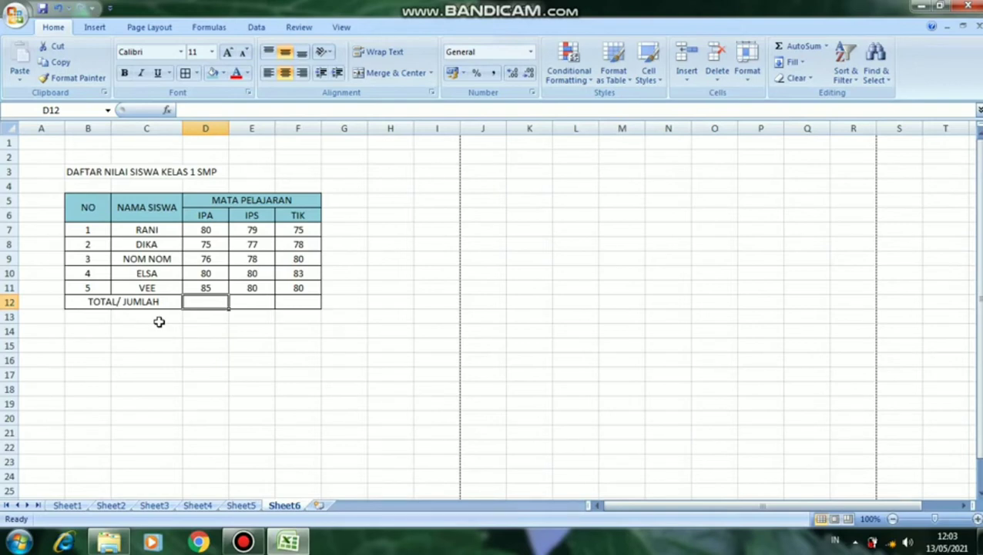
{"action": "type", "text": "="}
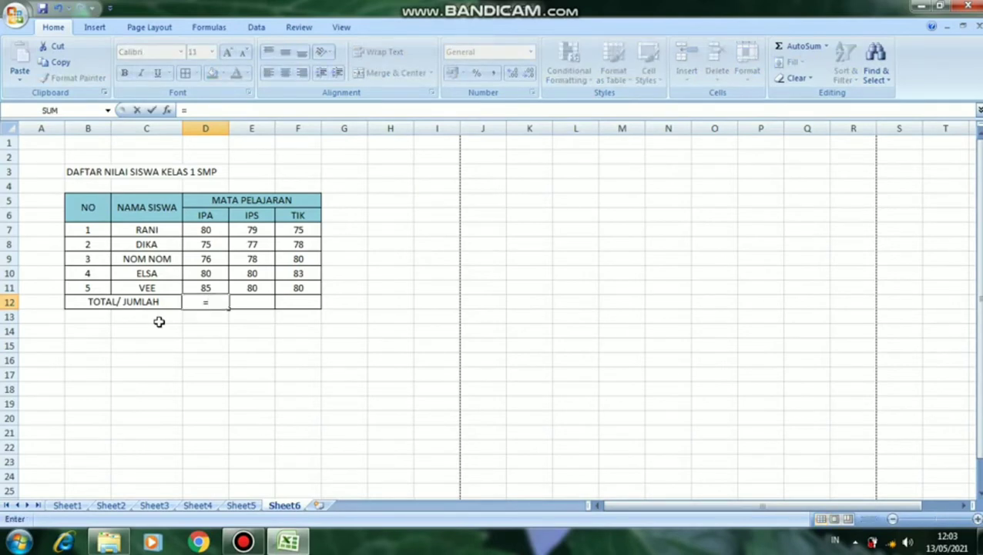
{"action": "type", "text": "SUM"}
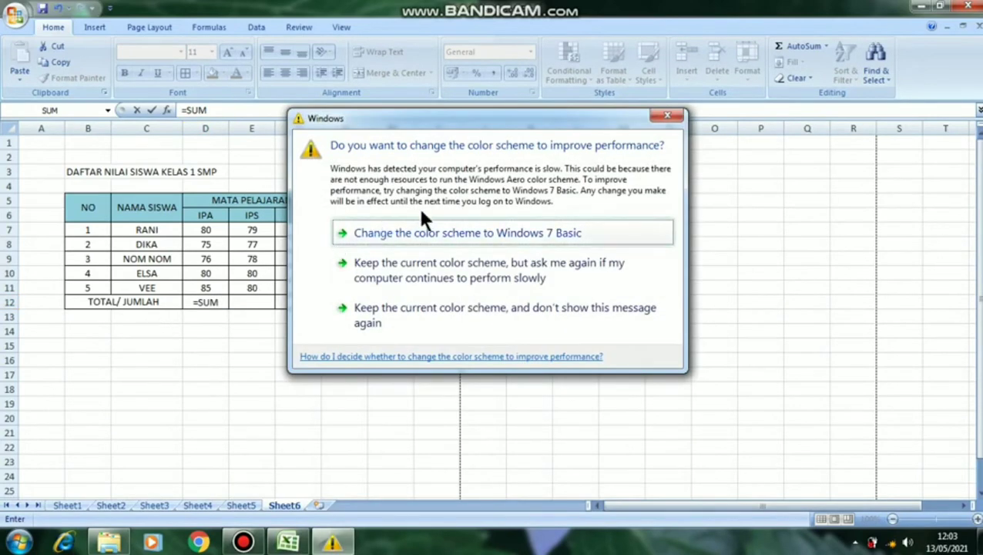
{"action": "left_click", "coordinate": [669, 117]}
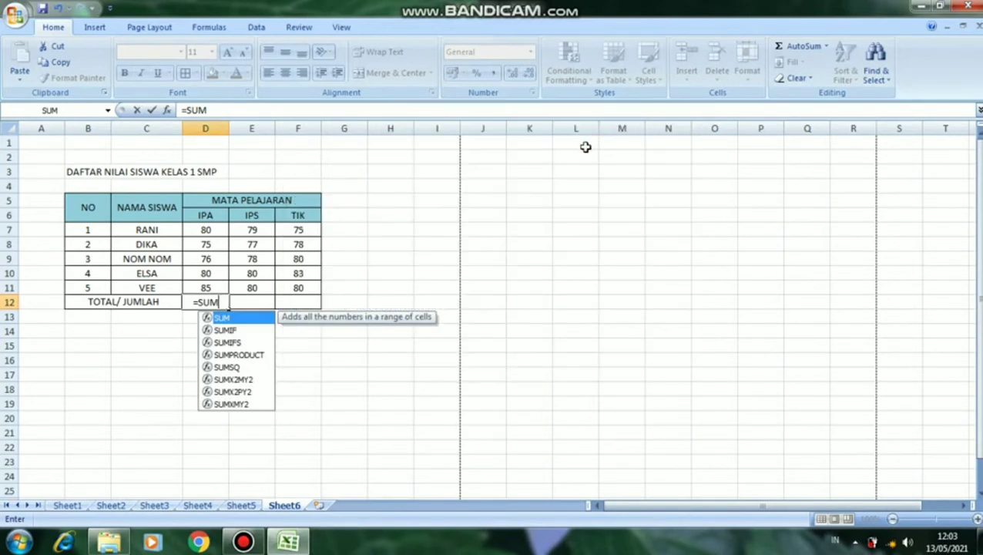
{"action": "type", "text": "("}
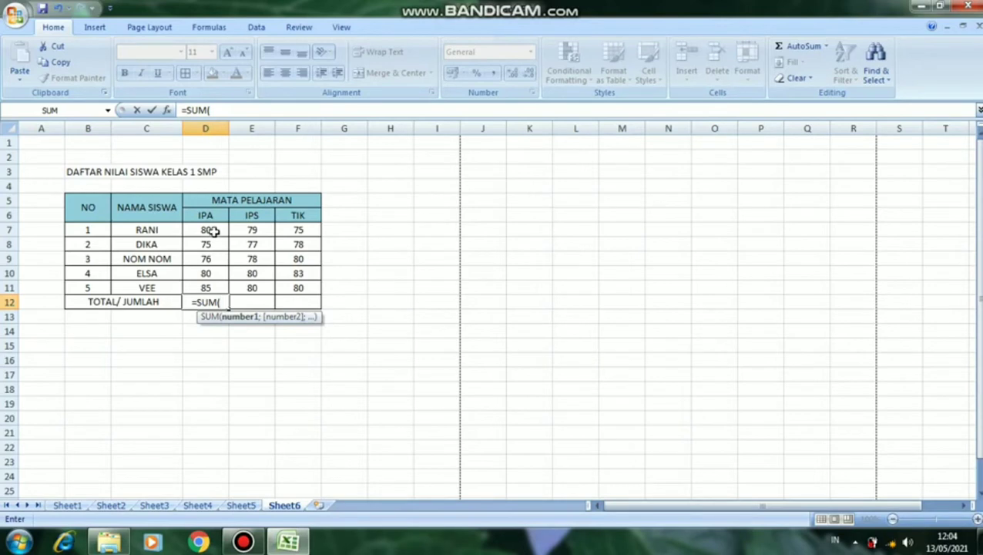
{"action": "left_click_drag", "start_coordinate": [215, 230], "coordinate": [225, 285]}
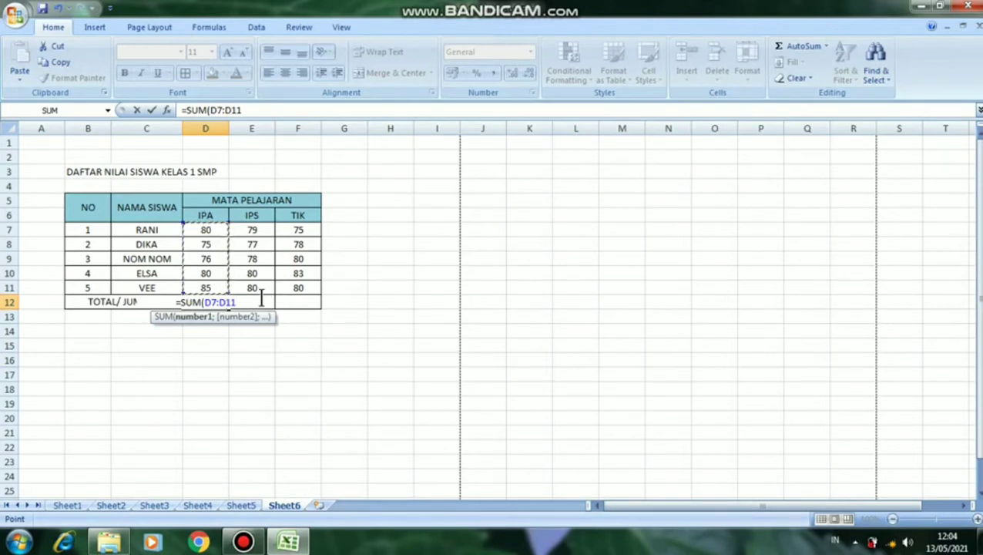
{"action": "type", "text": ")"}
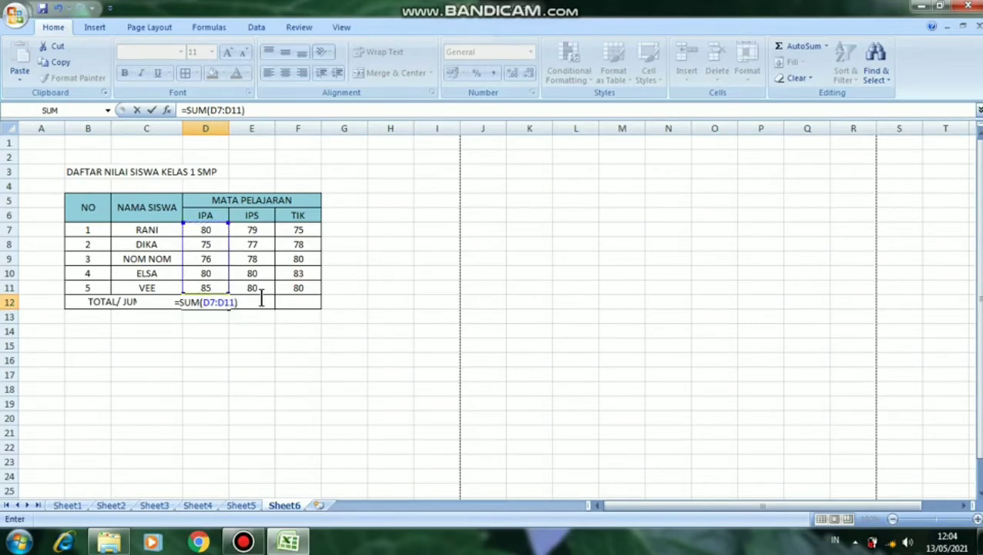
{"action": "key", "text": "Return"}
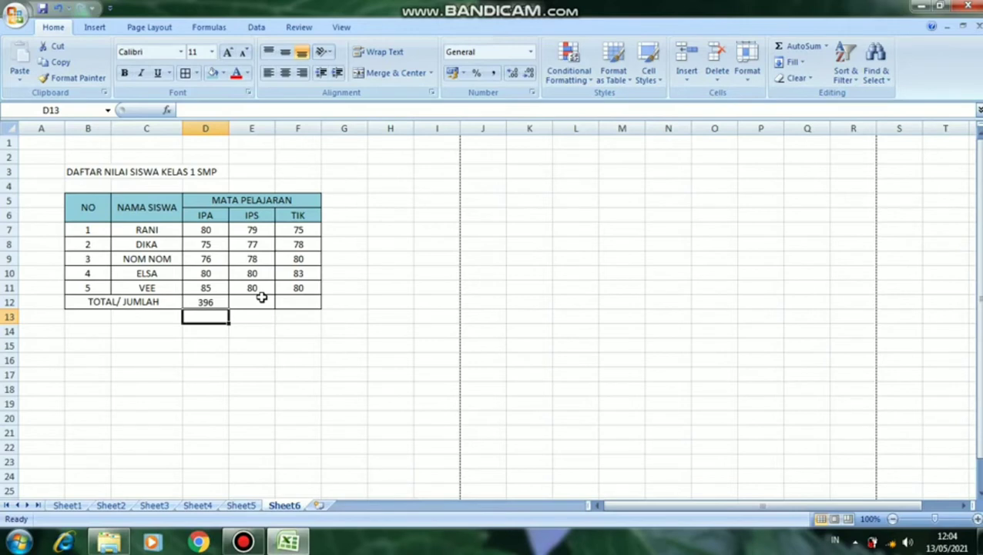
{"action": "left_click", "coordinate": [214, 302]}
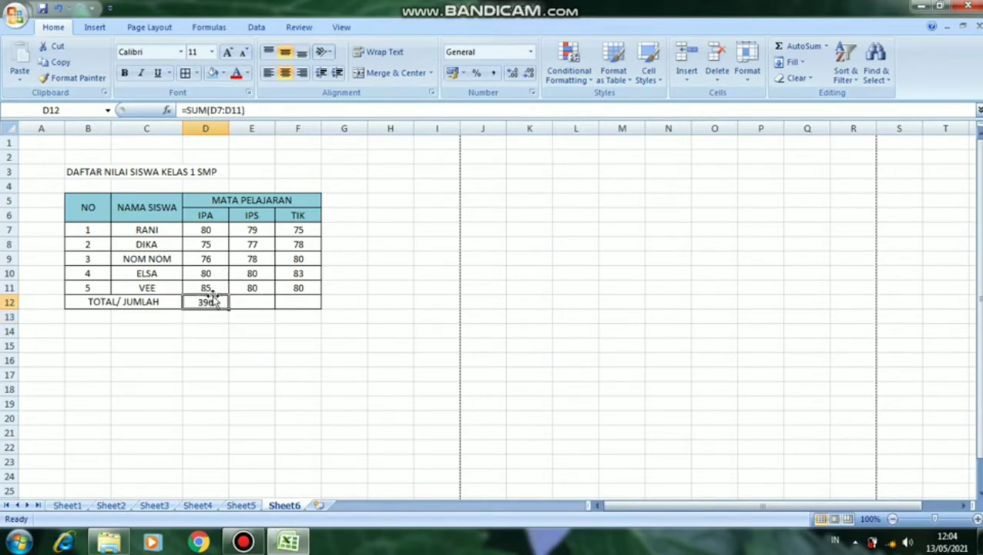
Step: Total the IPS grades in E12 with the AutoSum Sum function over E7:E11
{"action": "left_click", "coordinate": [257, 302]}
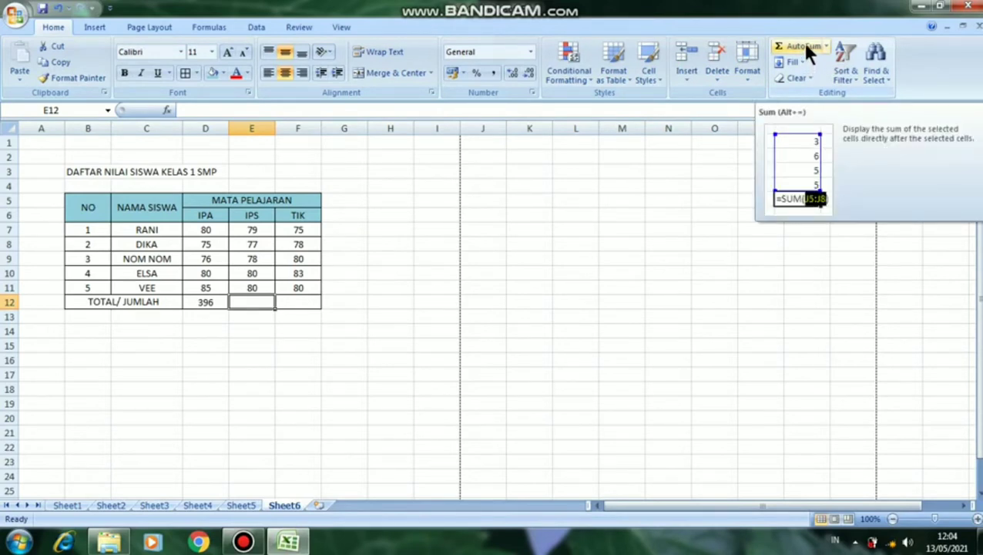
{"action": "left_click", "coordinate": [825, 46]}
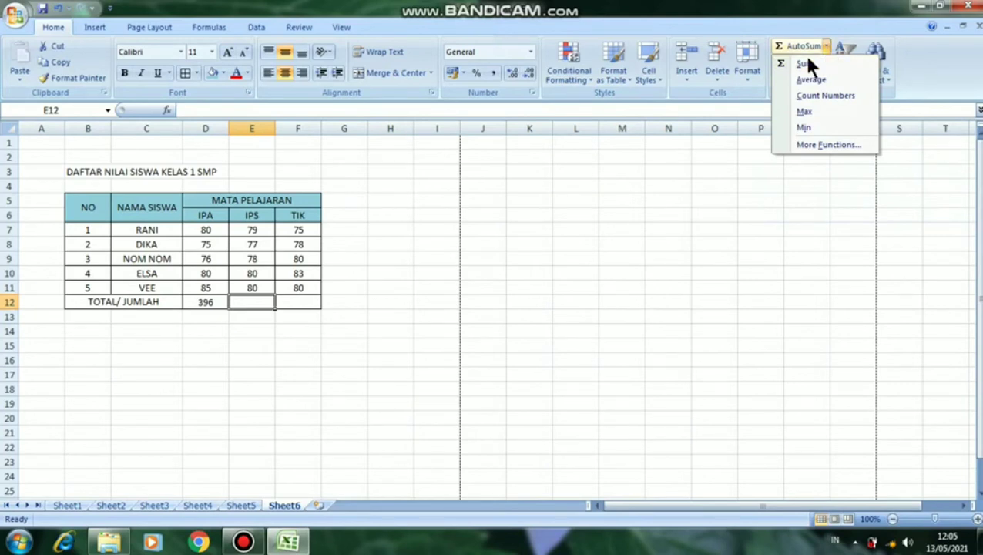
{"action": "left_click", "coordinate": [802, 63]}
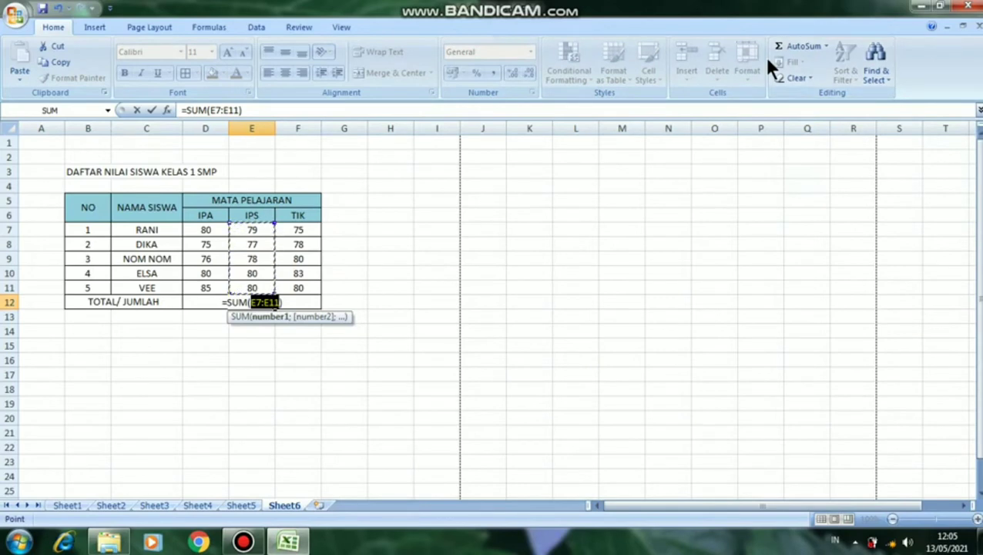
{"action": "key", "text": "Return"}
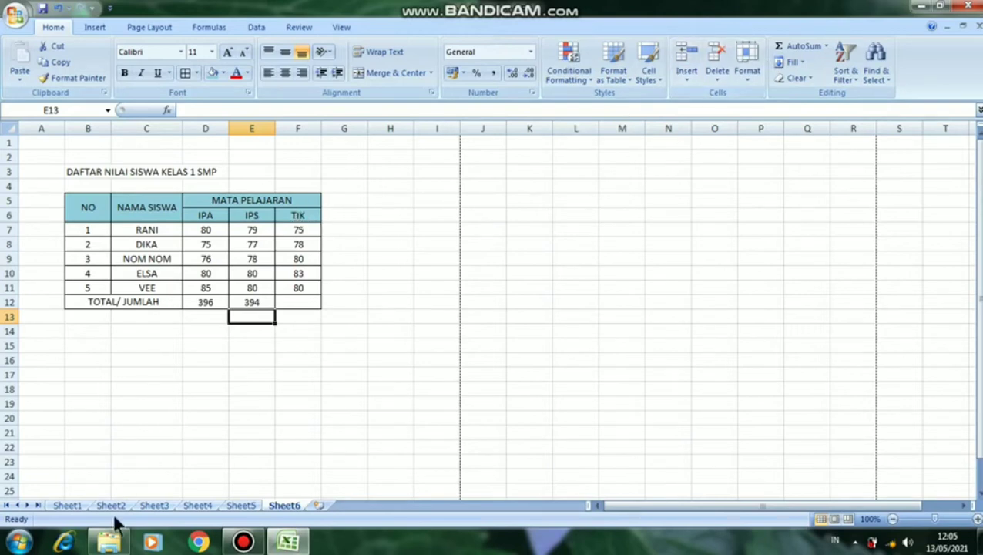
Step: Open the Windows Calculator and place it beside the grade table
{"action": "left_click", "coordinate": [28, 545]}
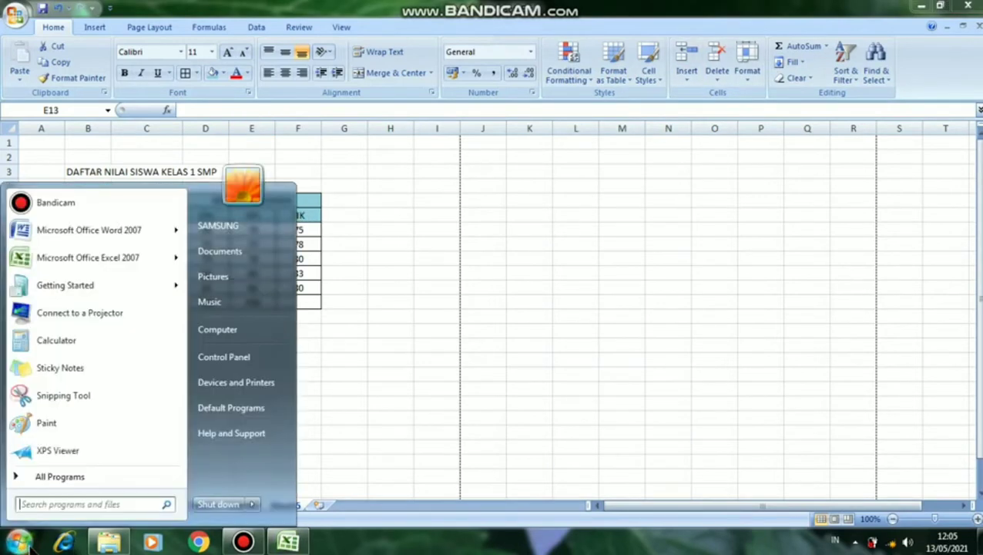
{"action": "left_click", "coordinate": [64, 342]}
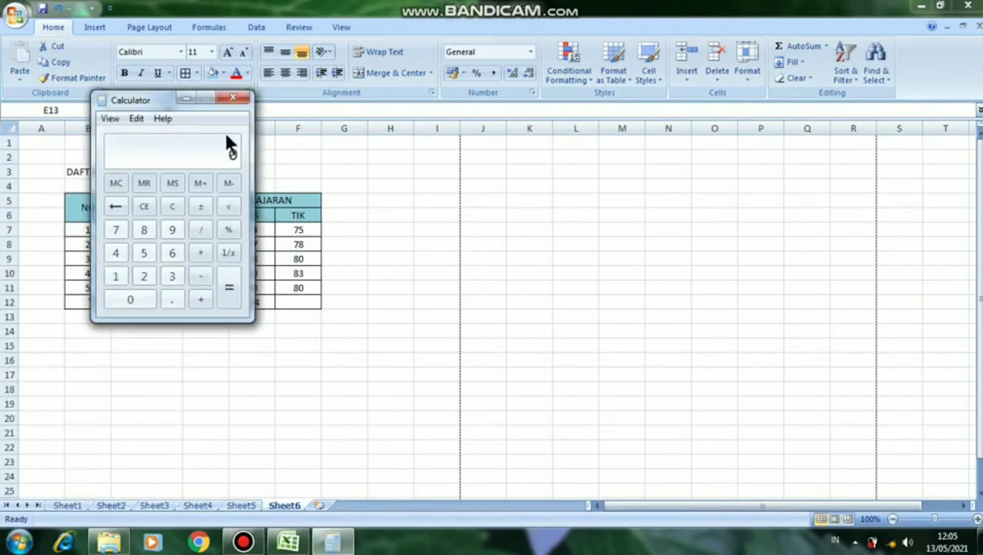
{"action": "left_click_drag", "start_coordinate": [158, 108], "coordinate": [444, 158]}
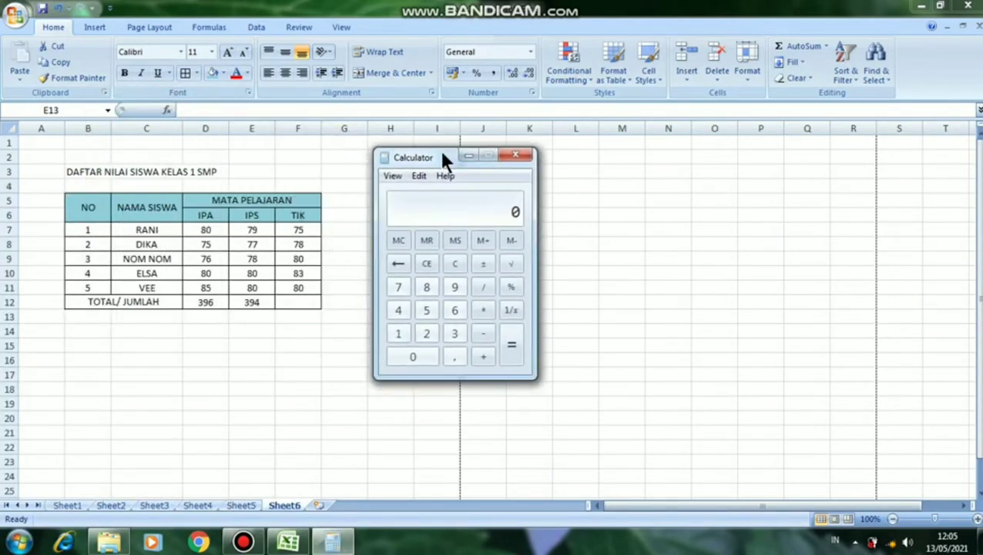
Step: Check the IPS total in Calculator by adding 79 + 77 + 78 + 80 + 80, then return to the Excel worksheet
{"action": "left_click", "coordinate": [398, 289]}
{"action": "left_click", "coordinate": [451, 287]}
{"action": "left_click", "coordinate": [484, 356]}
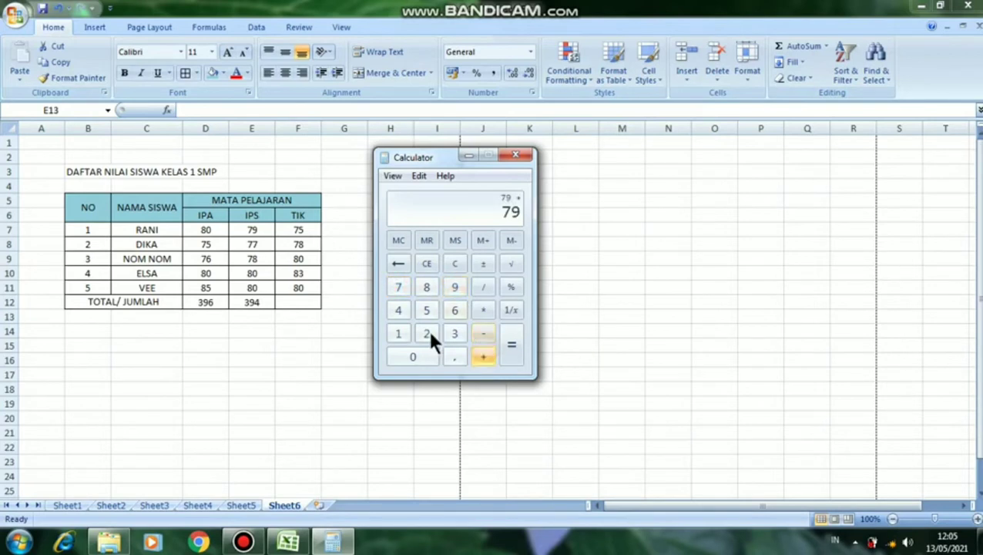
{"action": "left_click", "coordinate": [397, 286]}
{"action": "left_click", "coordinate": [397, 287]}
{"action": "left_click", "coordinate": [484, 356]}
{"action": "left_click", "coordinate": [398, 286]}
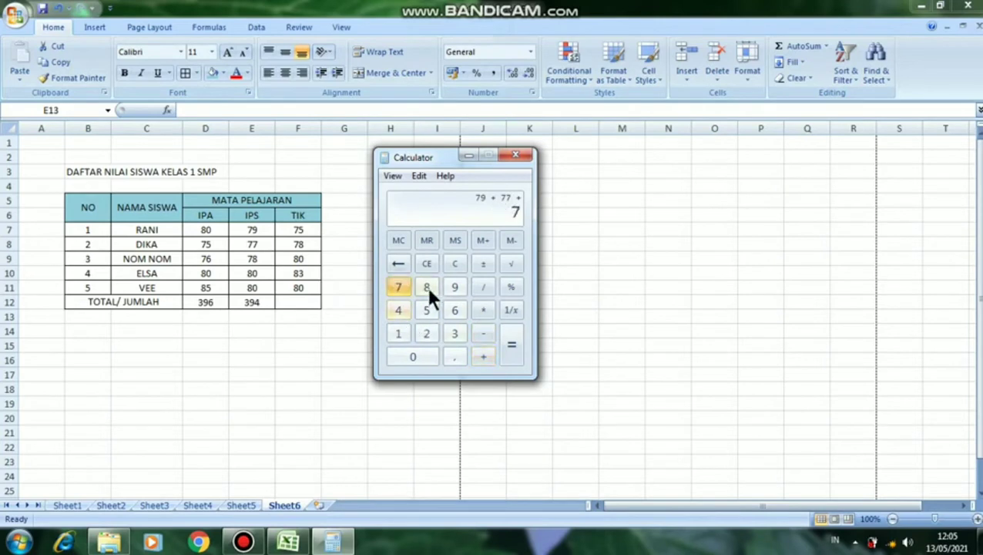
{"action": "left_click", "coordinate": [426, 287]}
{"action": "left_click", "coordinate": [484, 356]}
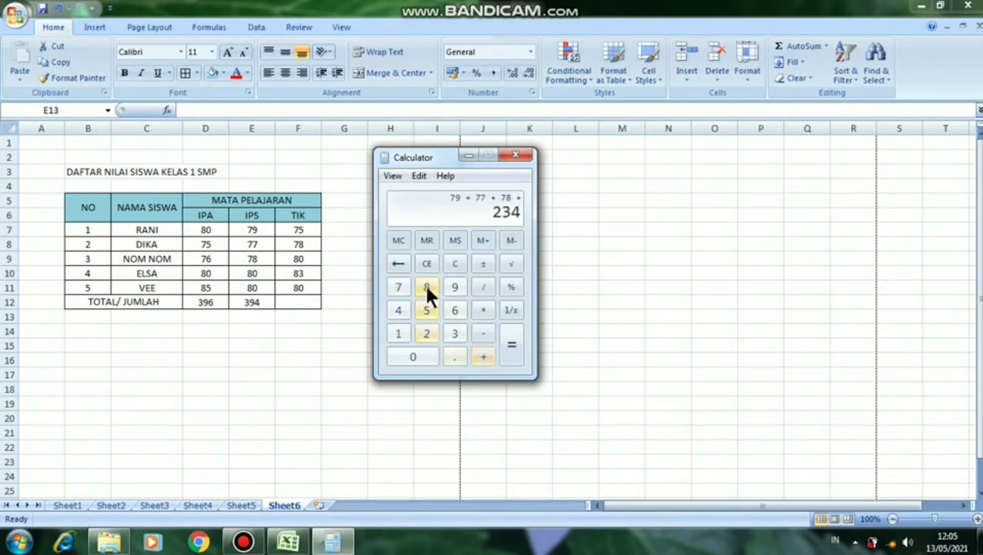
{"action": "left_click", "coordinate": [426, 289]}
{"action": "left_click", "coordinate": [416, 358]}
{"action": "left_click", "coordinate": [484, 356]}
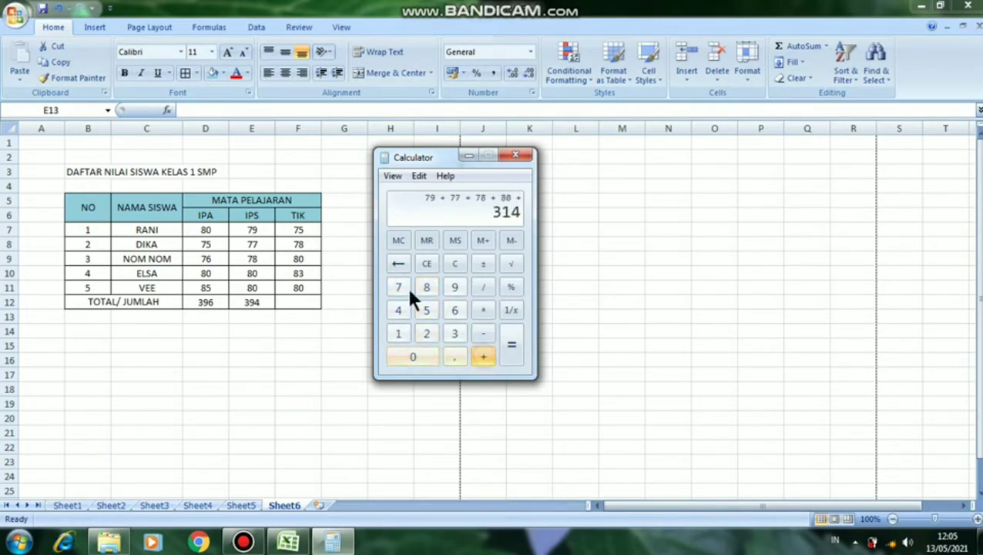
{"action": "left_click", "coordinate": [426, 289]}
{"action": "left_click", "coordinate": [417, 358]}
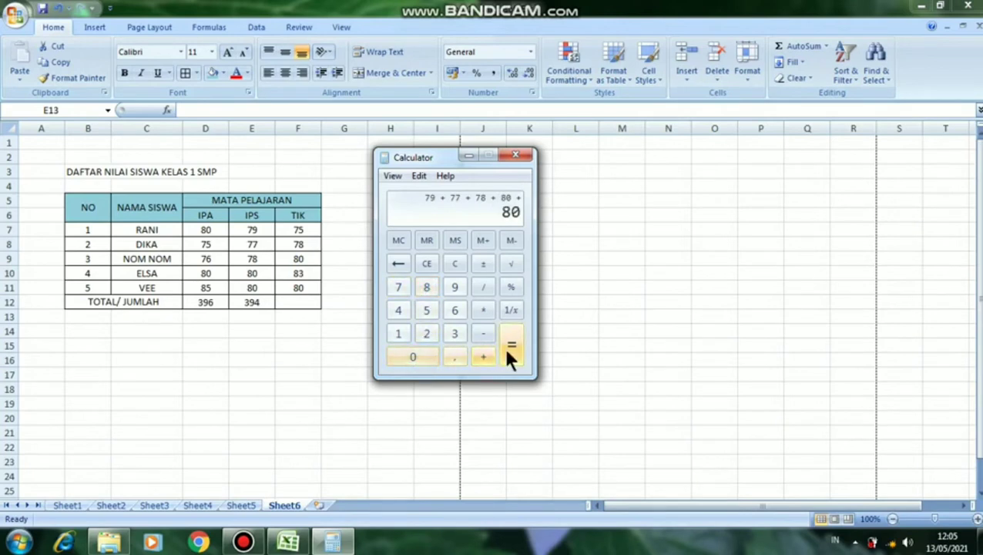
{"action": "left_click", "coordinate": [510, 354]}
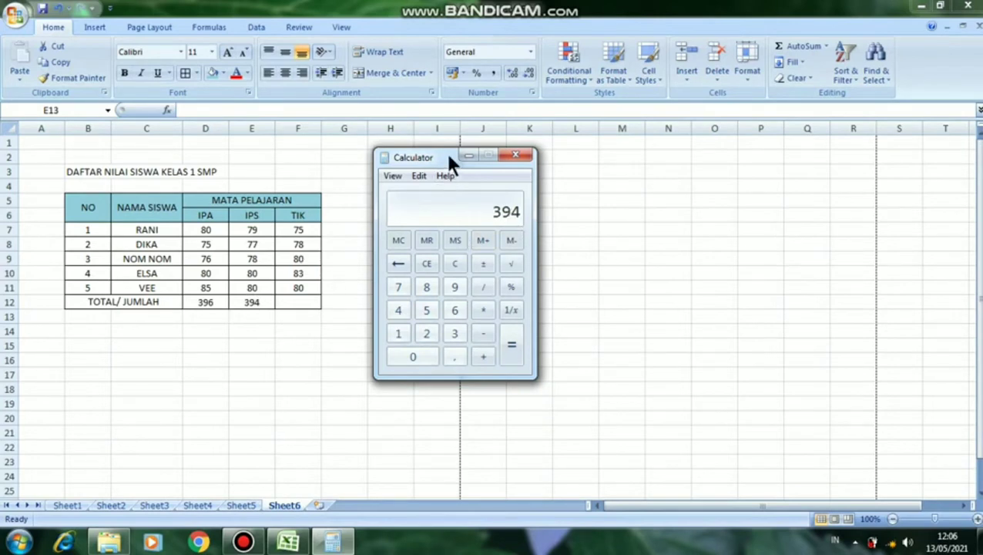
{"action": "left_click_drag", "start_coordinate": [448, 153], "coordinate": [512, 164]}
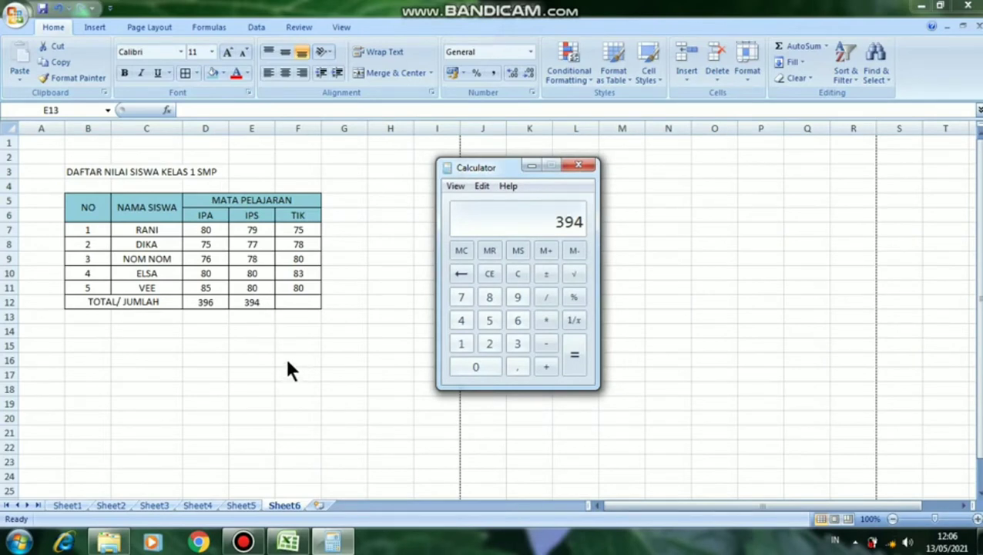
{"action": "left_click", "coordinate": [317, 337]}
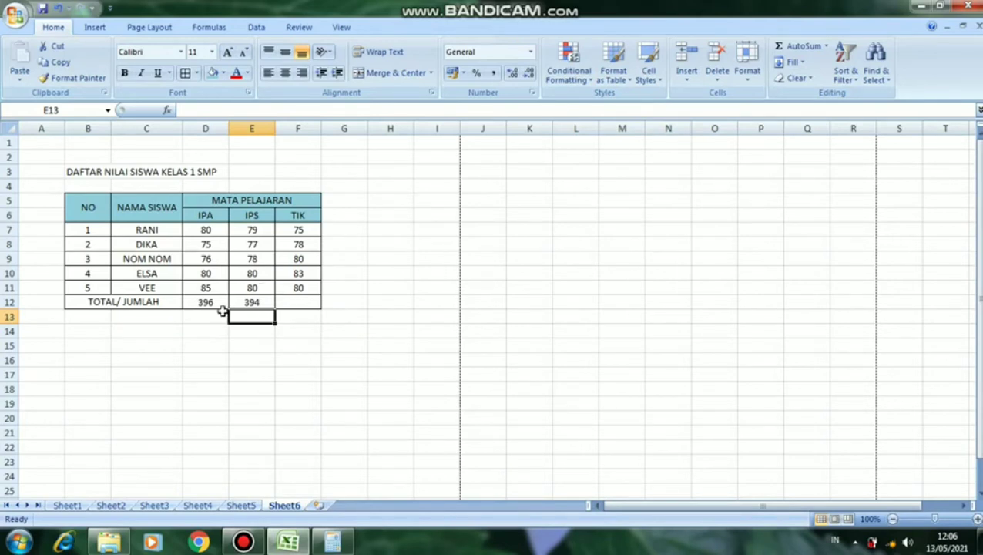
Step: Compare the SUM formulas in E12 and D12, then view the functions offered by AutoSum
{"action": "left_click", "coordinate": [255, 302]}
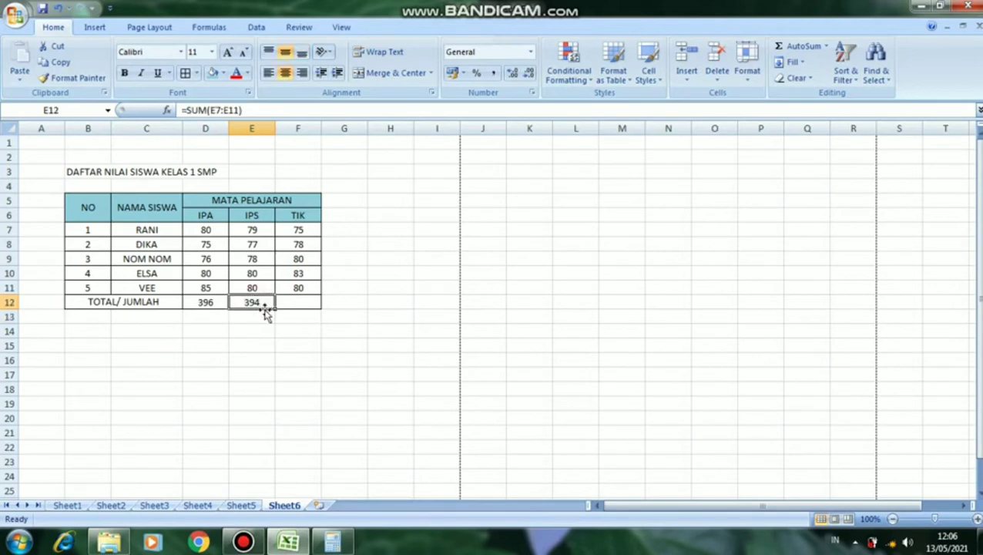
{"action": "left_click", "coordinate": [203, 301]}
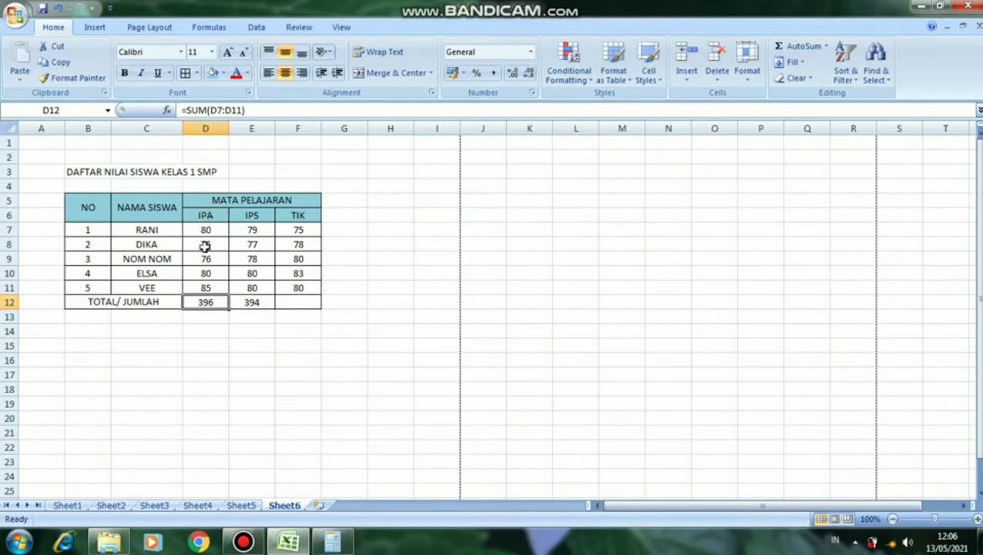
{"action": "left_click", "coordinate": [253, 303]}
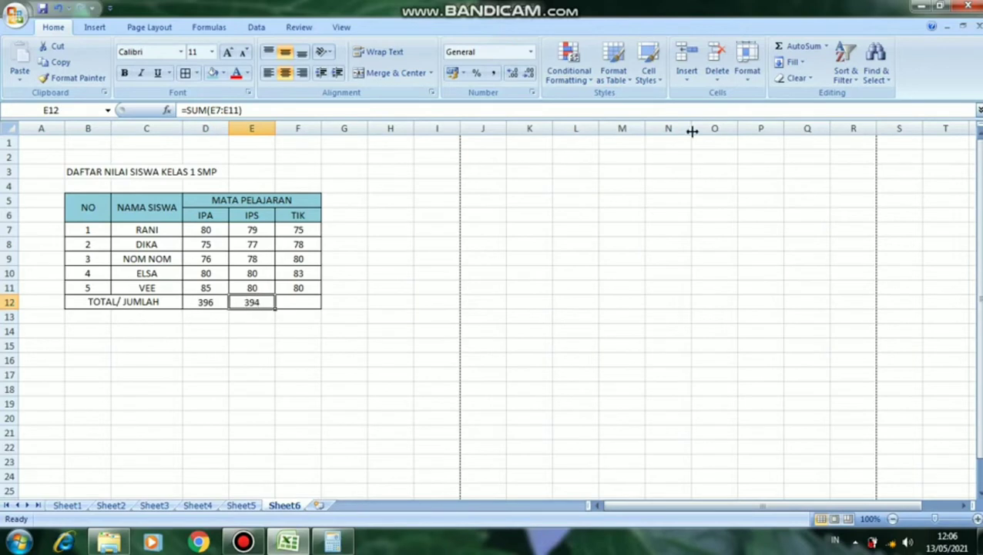
{"action": "left_click", "coordinate": [826, 45]}
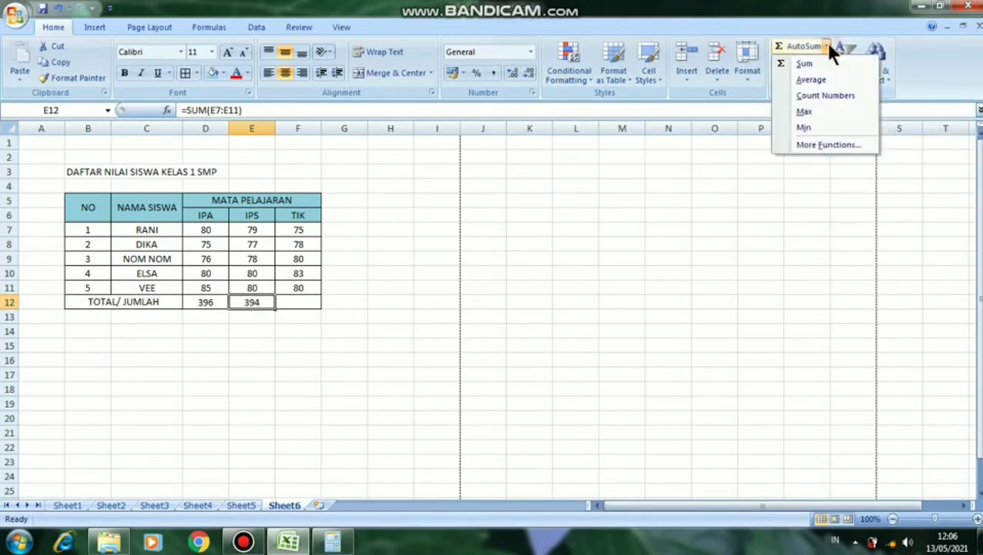
Step: Fill the IPS total formula from E12 across to F12 to total the TIK grades, dismissing the Windows colour scheme prompt
{"action": "left_click", "coordinate": [269, 302]}
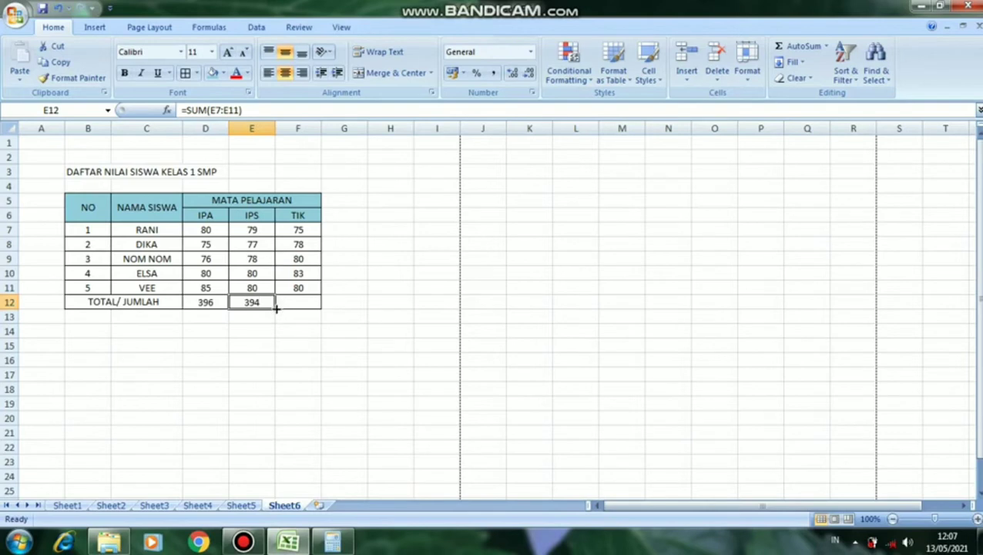
{"action": "left_click_drag", "start_coordinate": [276, 308], "coordinate": [314, 313]}
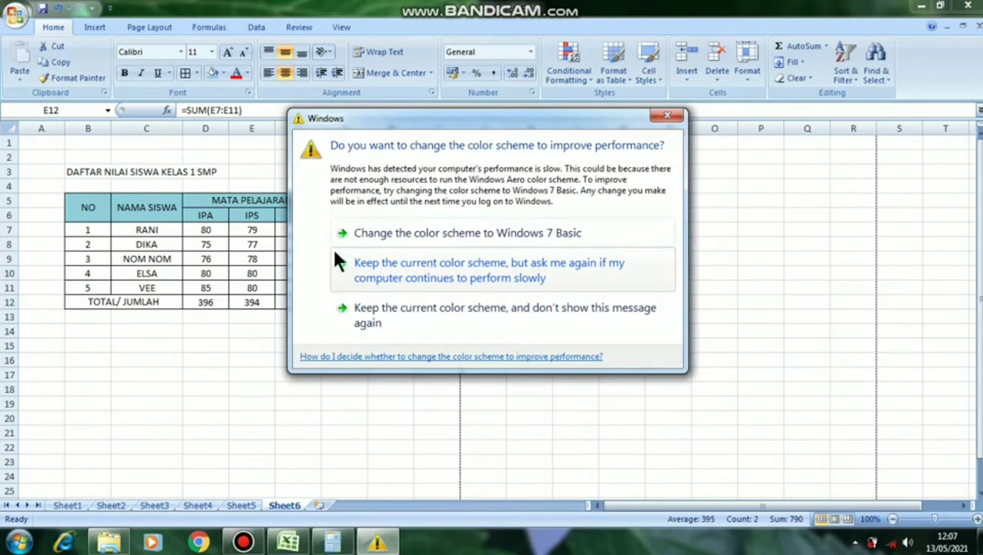
{"action": "left_click", "coordinate": [667, 117]}
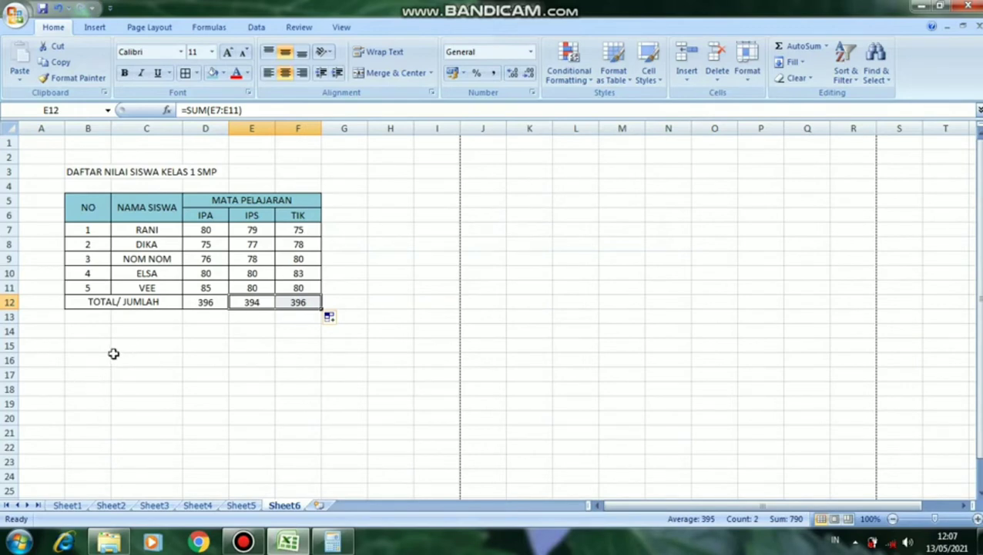
{"action": "left_click", "coordinate": [139, 413]}
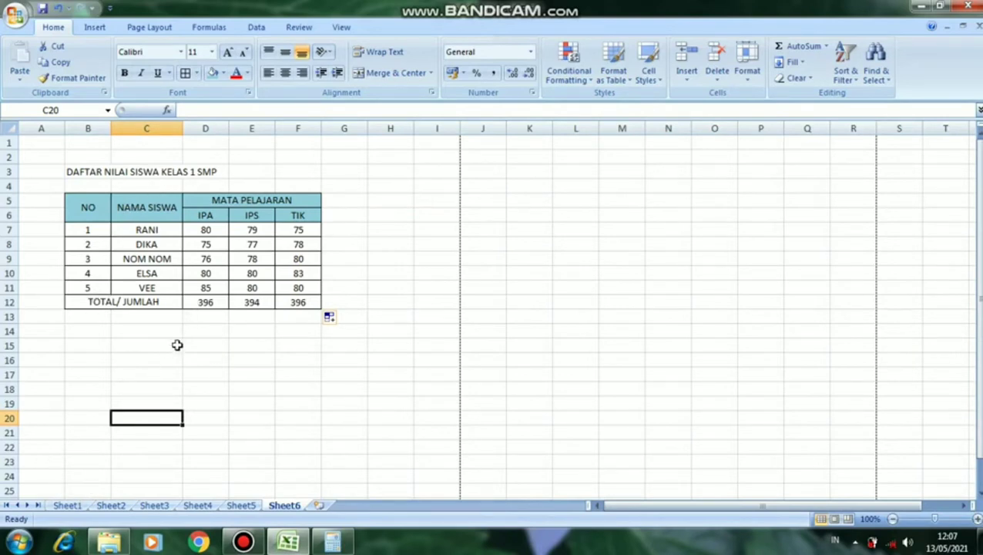
{"action": "left_click", "coordinate": [66, 503]}
{"action": "right_click", "coordinate": [71, 503]}
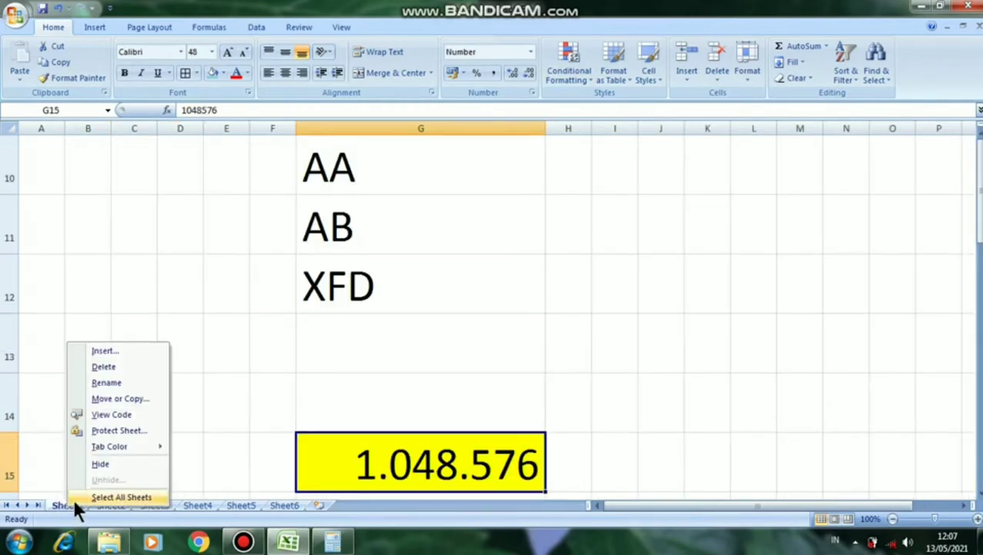
{"action": "left_click", "coordinate": [81, 487]}
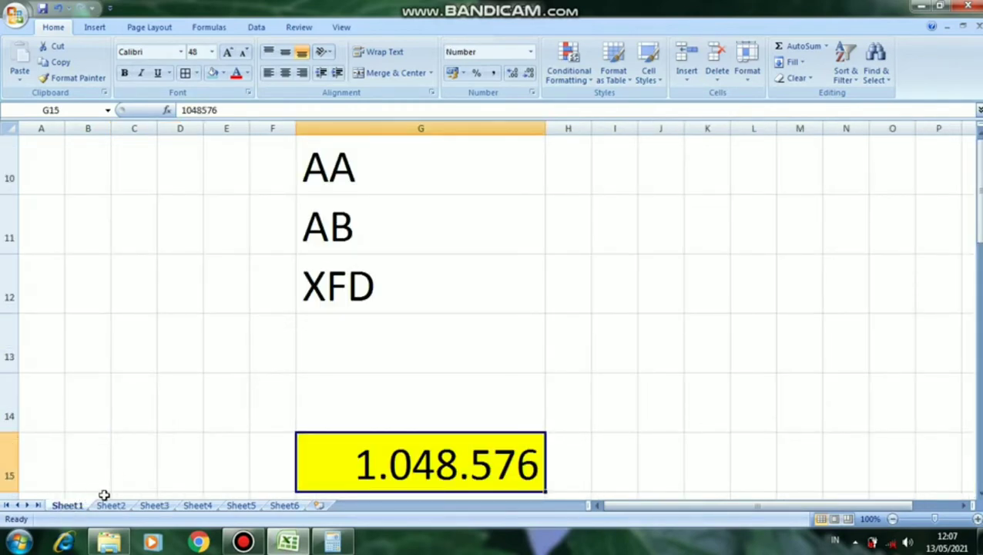
{"action": "left_click", "coordinate": [257, 505]}
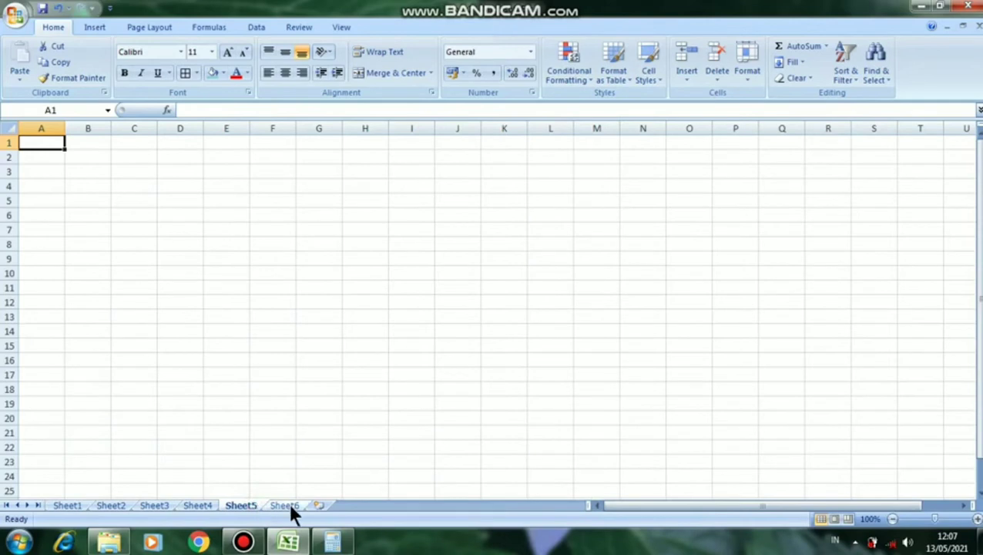
{"action": "left_click", "coordinate": [289, 506]}
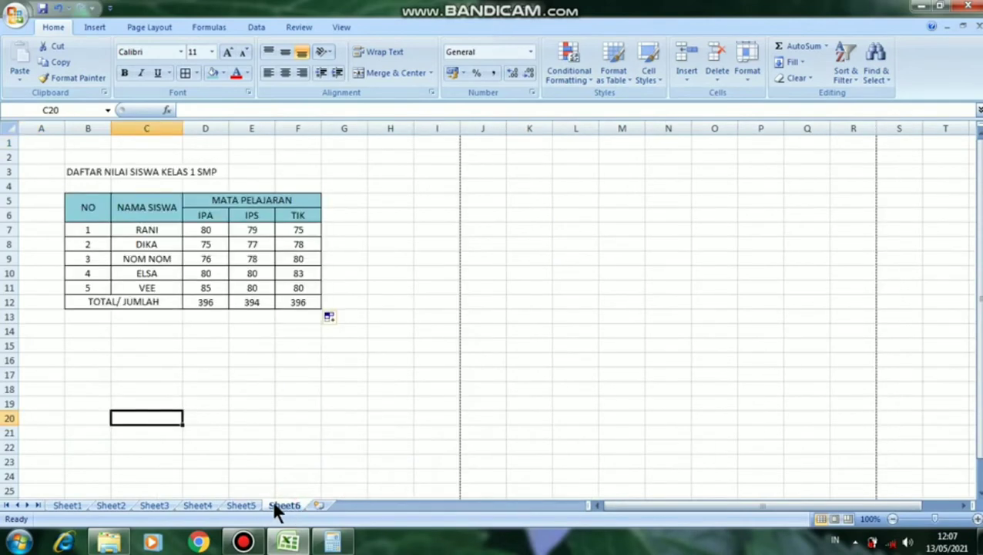
{"action": "right_click", "coordinate": [75, 505]}
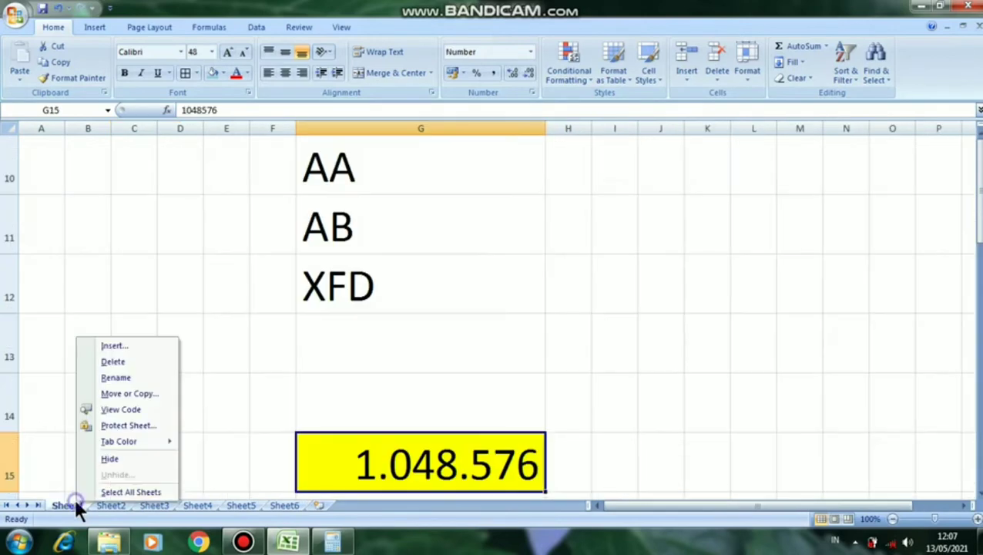
{"action": "left_click", "coordinate": [286, 506]}
{"action": "right_click", "coordinate": [283, 506]}
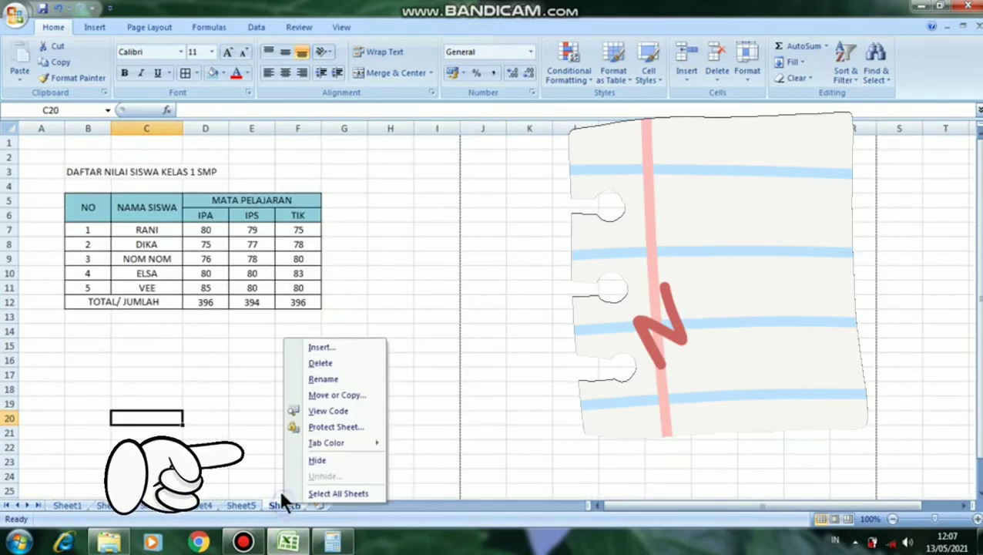
{"action": "left_click", "coordinate": [254, 458]}
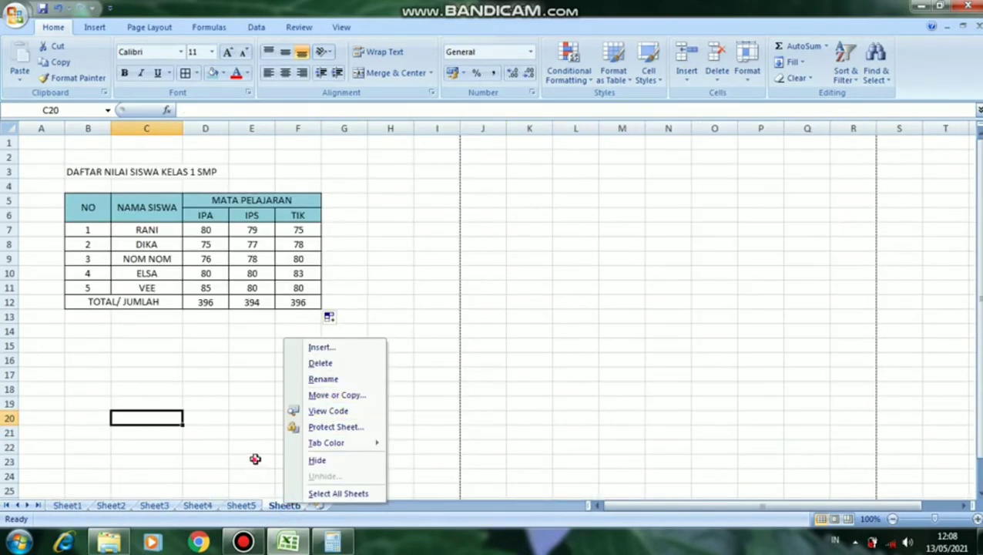
Step: Rename the Sheet6 worksheet as SUM
{"action": "right_click", "coordinate": [286, 506]}
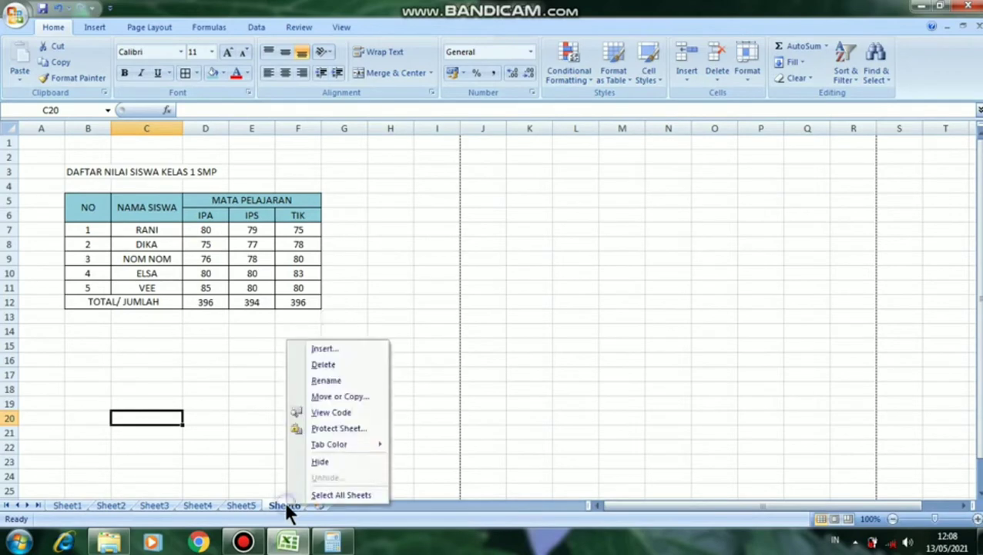
{"action": "left_click", "coordinate": [329, 382]}
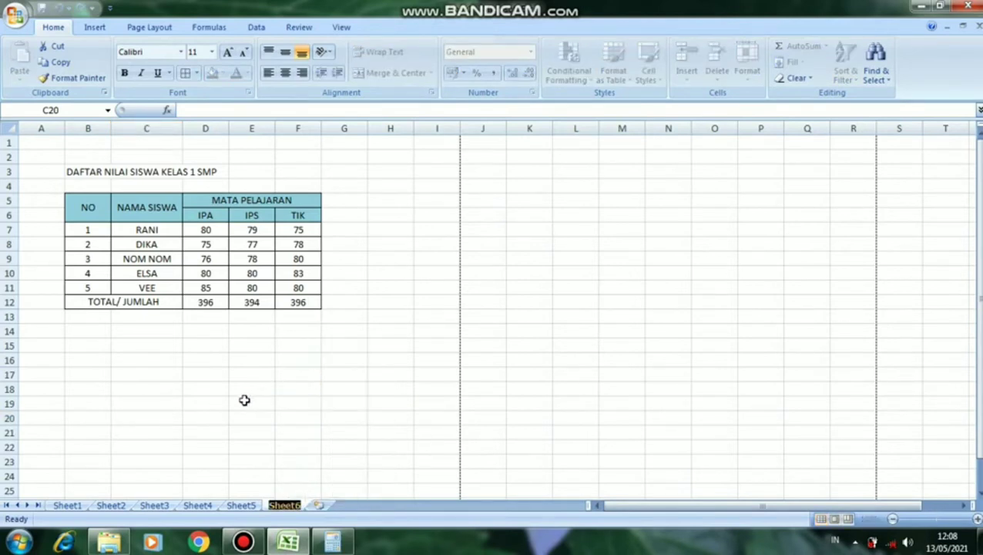
{"action": "type", "text": "SUM"}
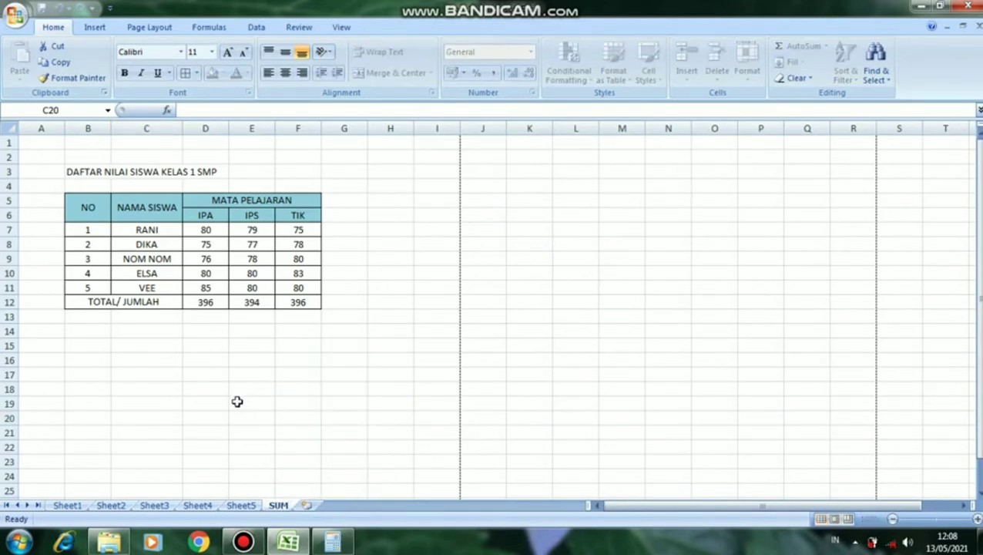
{"action": "left_click", "coordinate": [241, 395]}
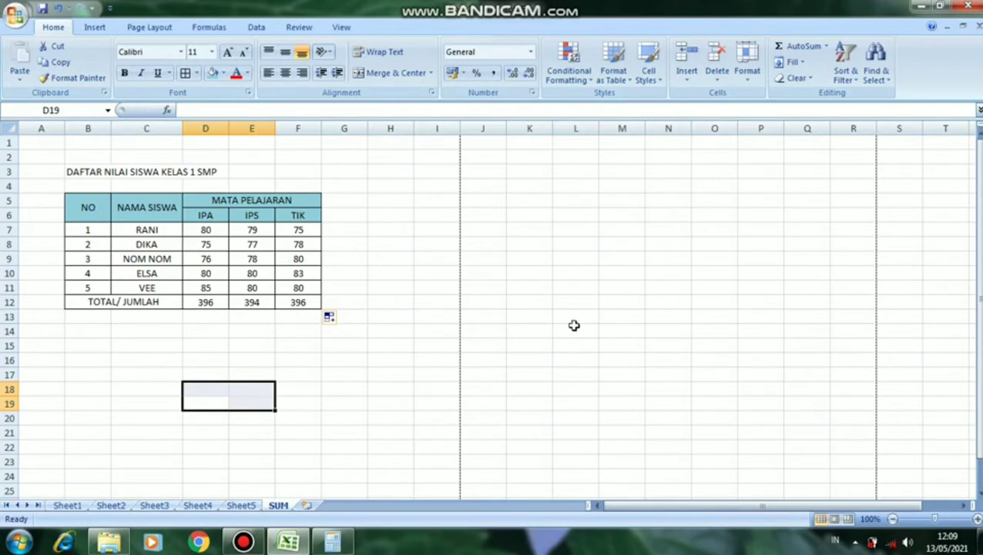
Step: Save the workbook to the Desktop as CARA KERJA EXCEL in Excel Workbook format
{"action": "left_click", "coordinate": [17, 17]}
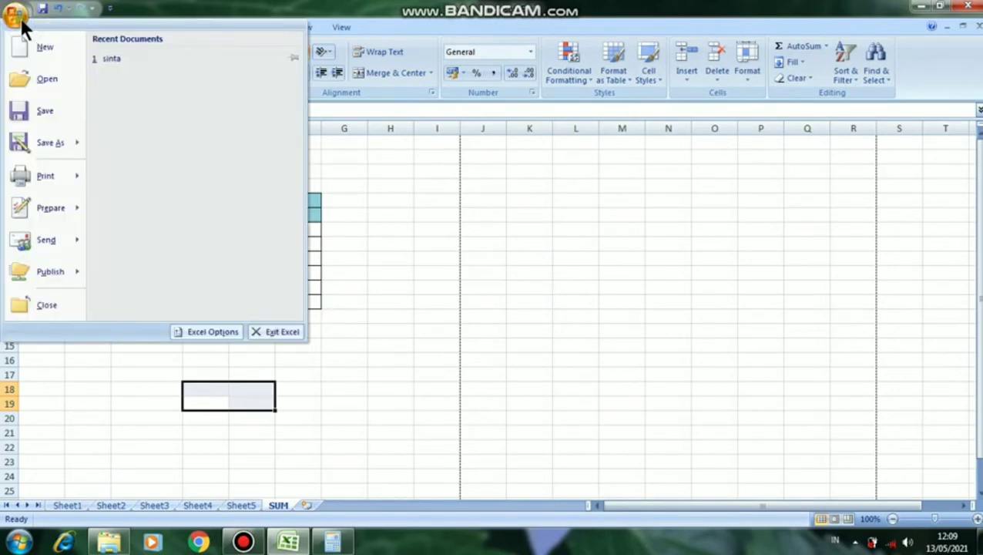
{"action": "mouse_move", "coordinate": [44, 152]}
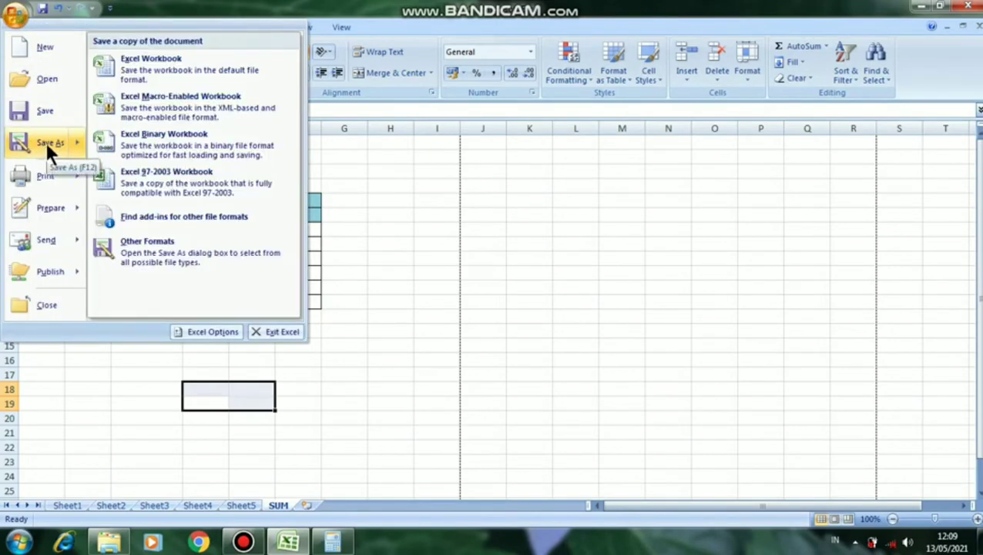
{"action": "left_click", "coordinate": [47, 143]}
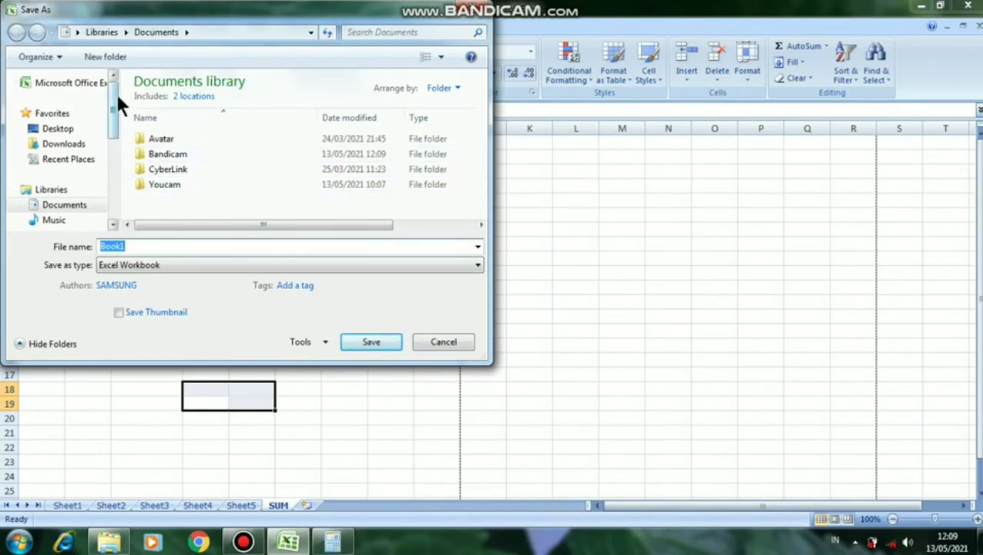
{"action": "left_click_drag", "start_coordinate": [114, 103], "coordinate": [141, 92]}
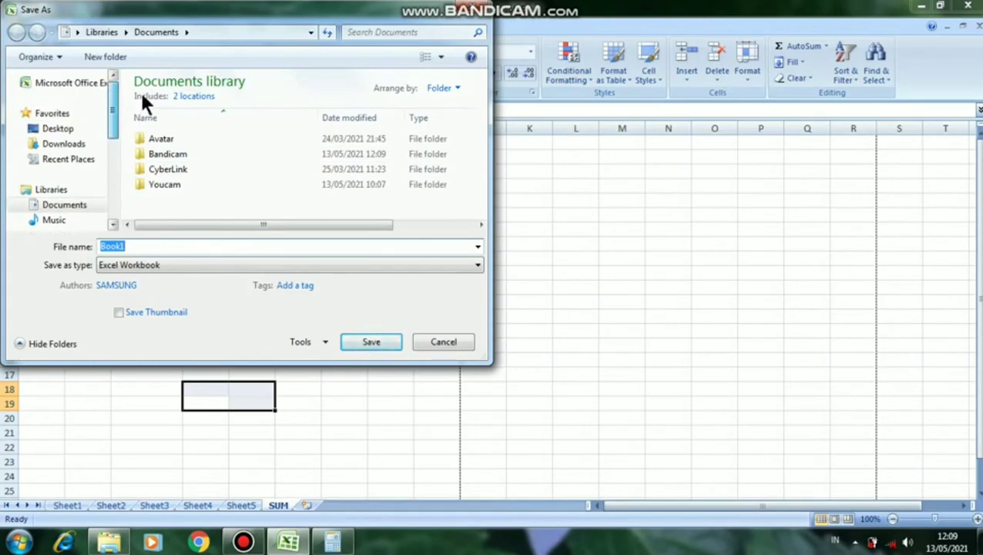
{"action": "left_click", "coordinate": [76, 130]}
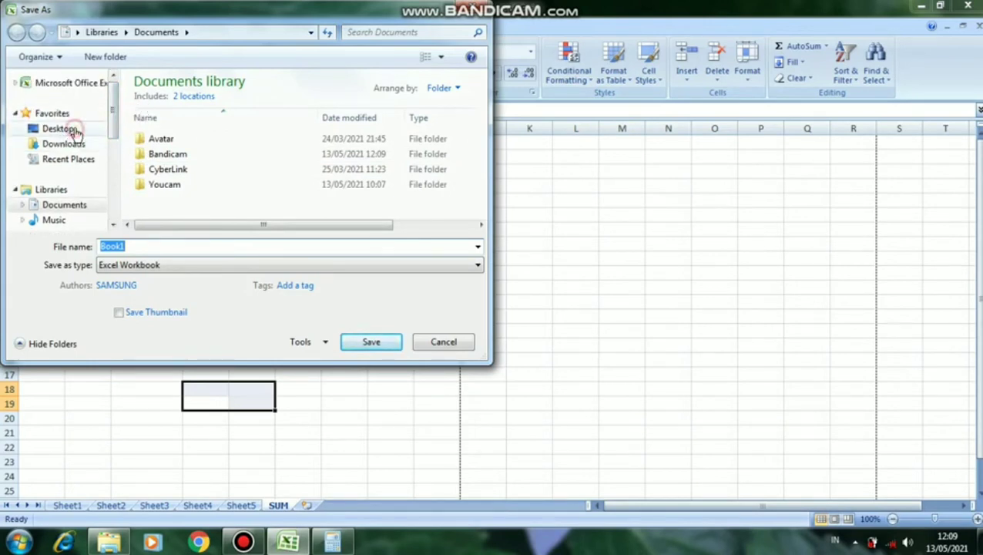
{"action": "double_click", "coordinate": [136, 247]}
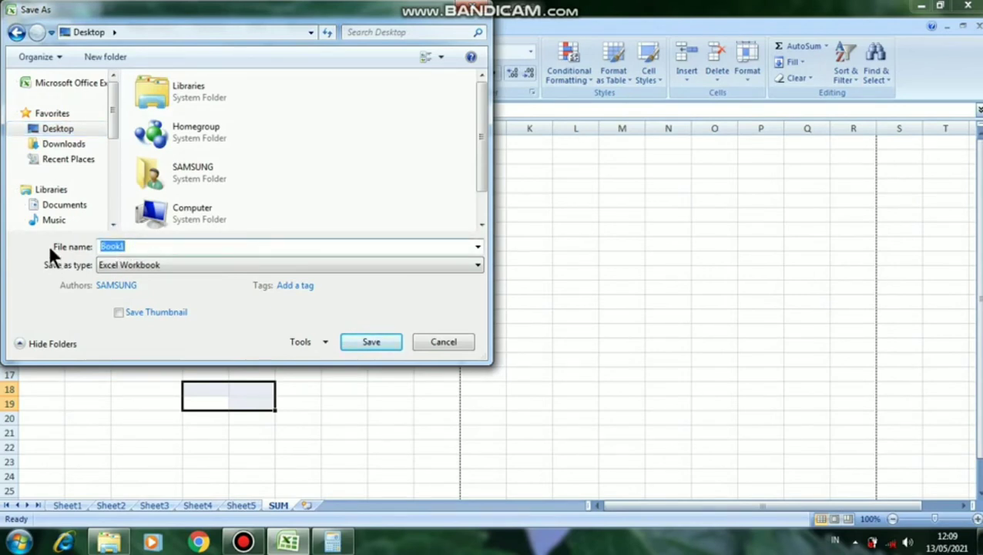
{"action": "type", "text": "CARA KERJA EXCEL"}
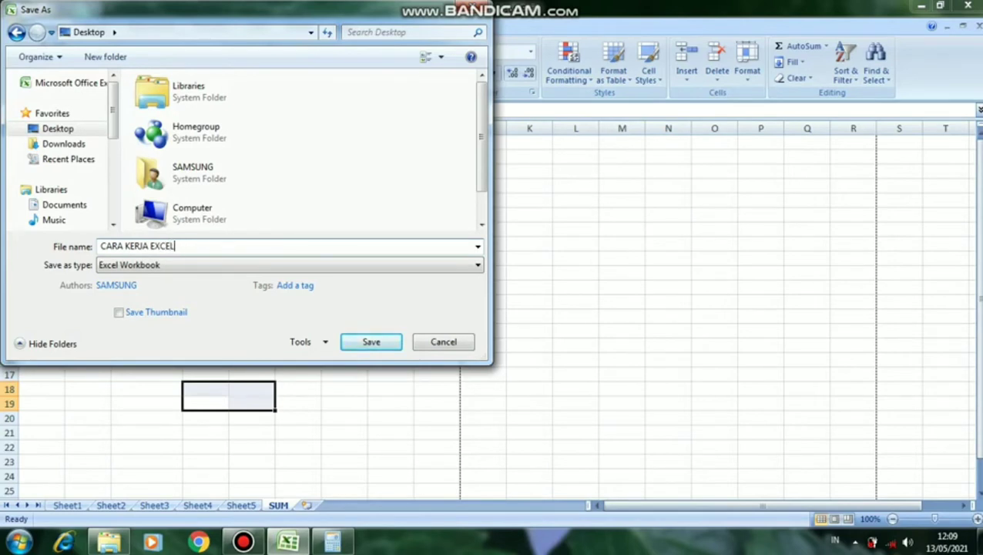
{"action": "left_click", "coordinate": [362, 345]}
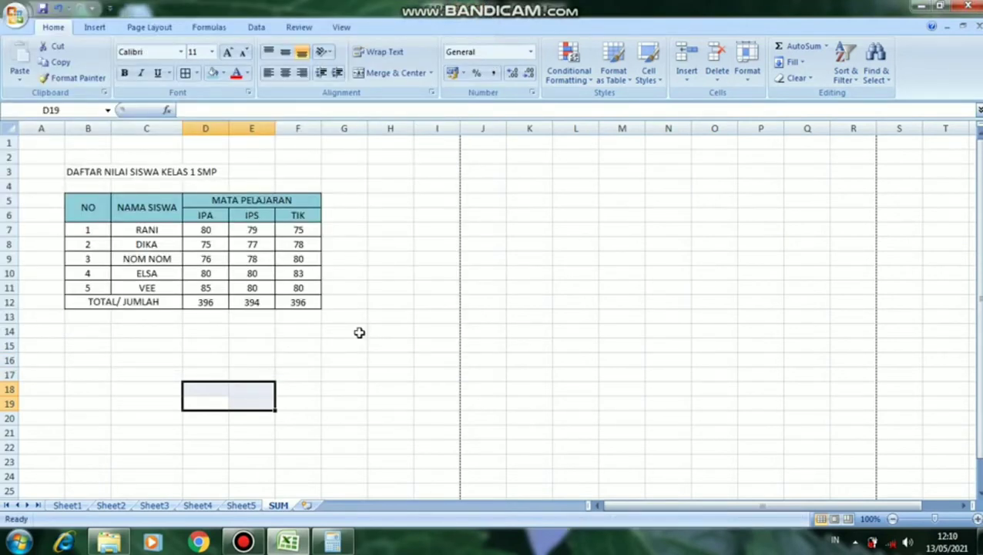
Step: Delete the empty worksheets Sheet2, Sheet3, Sheet4 and Sheet5
{"action": "left_click", "coordinate": [71, 506]}
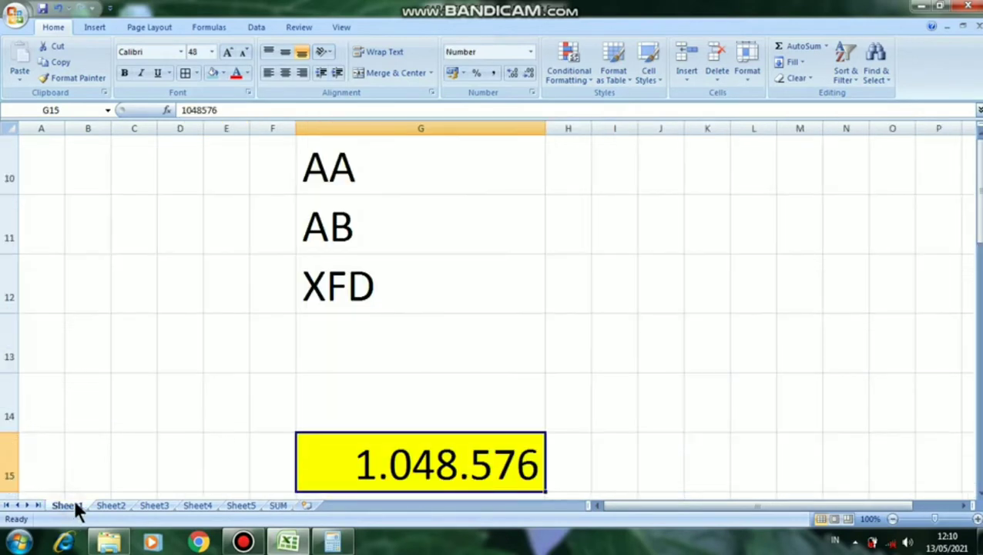
{"action": "left_click", "coordinate": [110, 507]}
{"action": "right_click", "coordinate": [108, 505]}
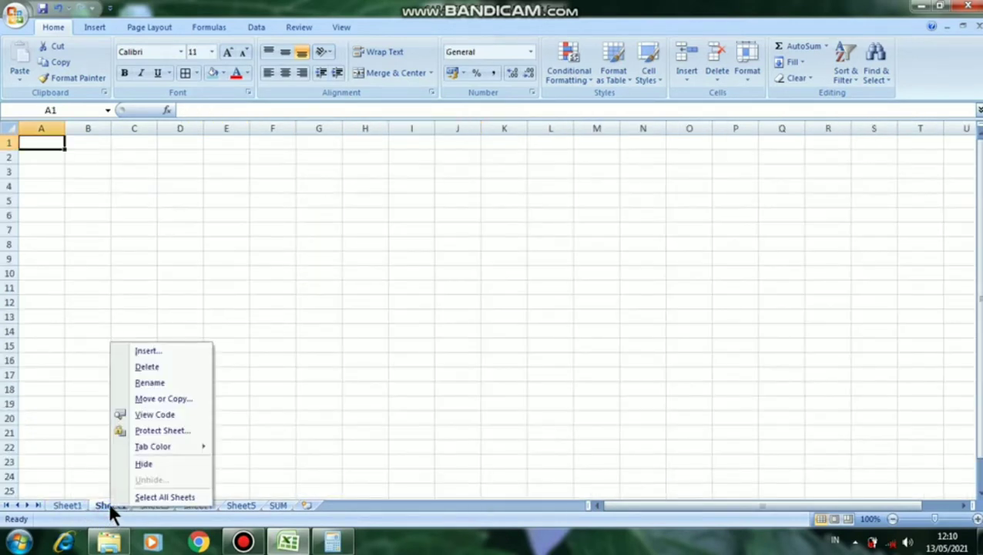
{"action": "left_click", "coordinate": [138, 368]}
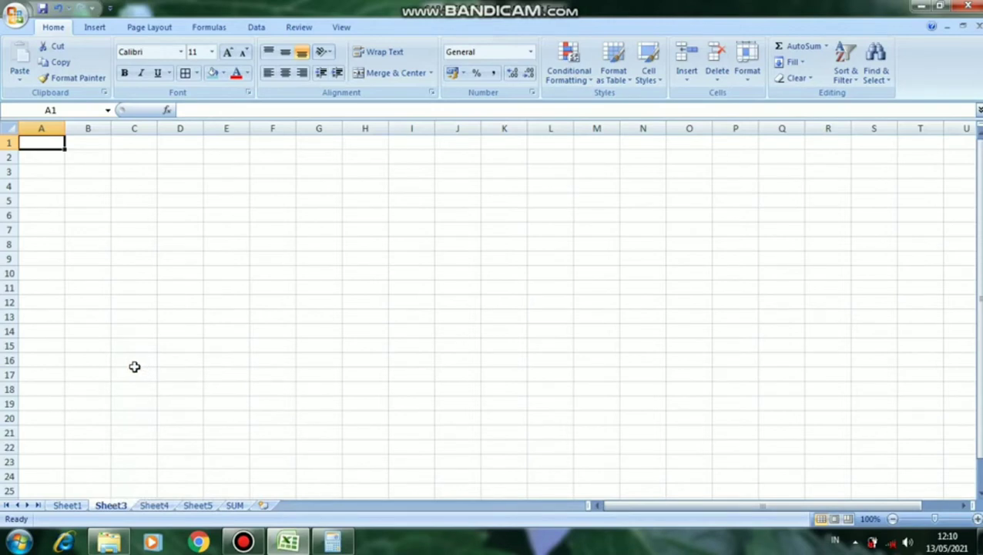
{"action": "right_click", "coordinate": [116, 507]}
{"action": "left_click", "coordinate": [155, 369]}
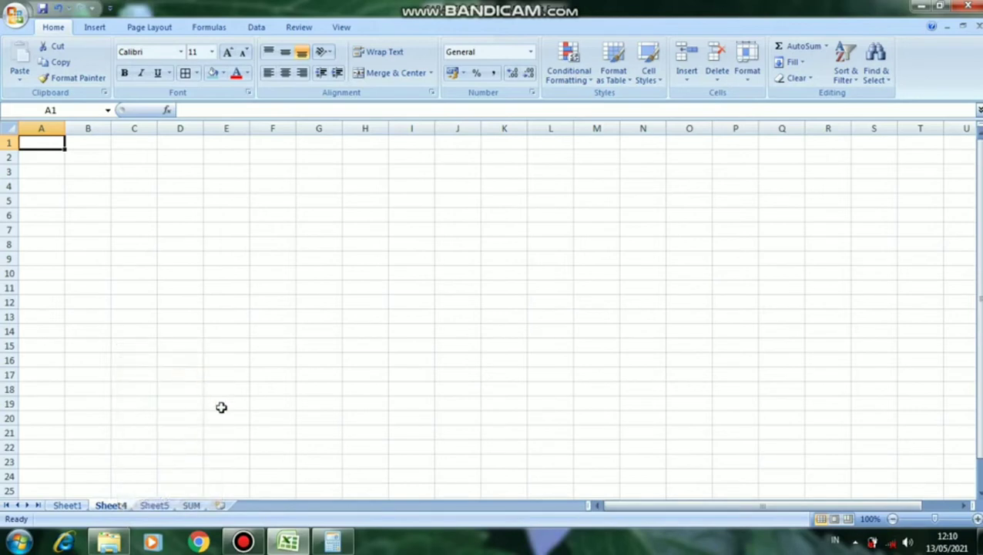
{"action": "right_click", "coordinate": [126, 504]}
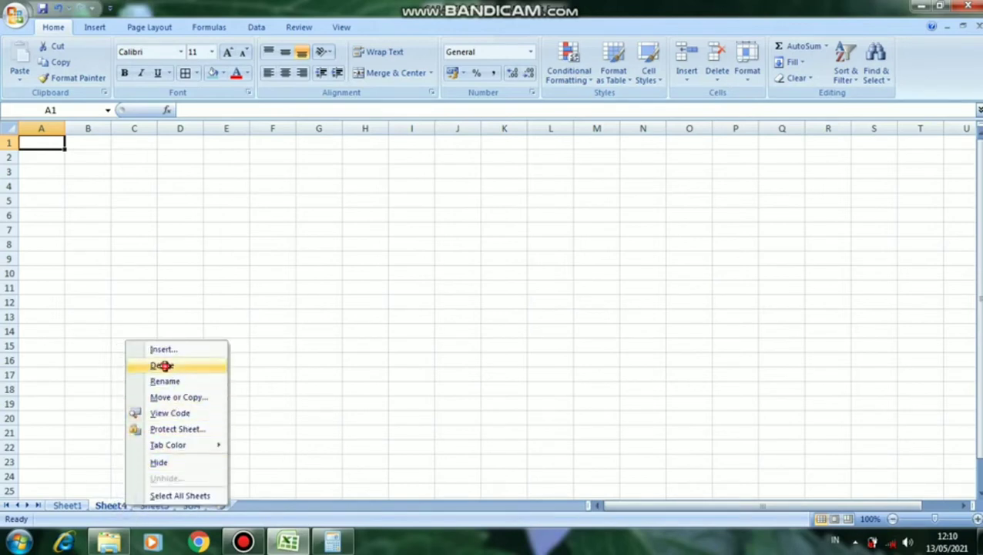
{"action": "left_click", "coordinate": [162, 365]}
{"action": "right_click", "coordinate": [115, 504]}
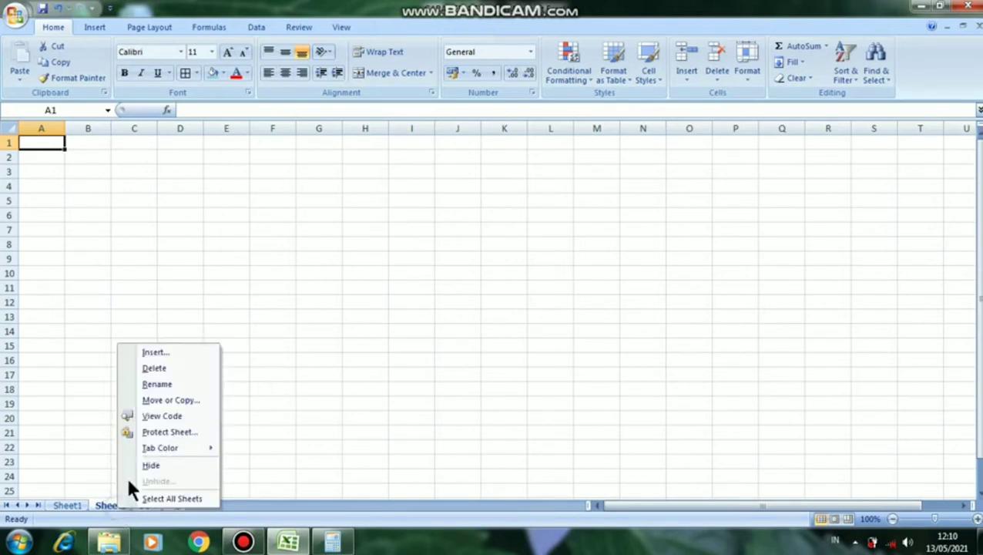
{"action": "left_click", "coordinate": [158, 368]}
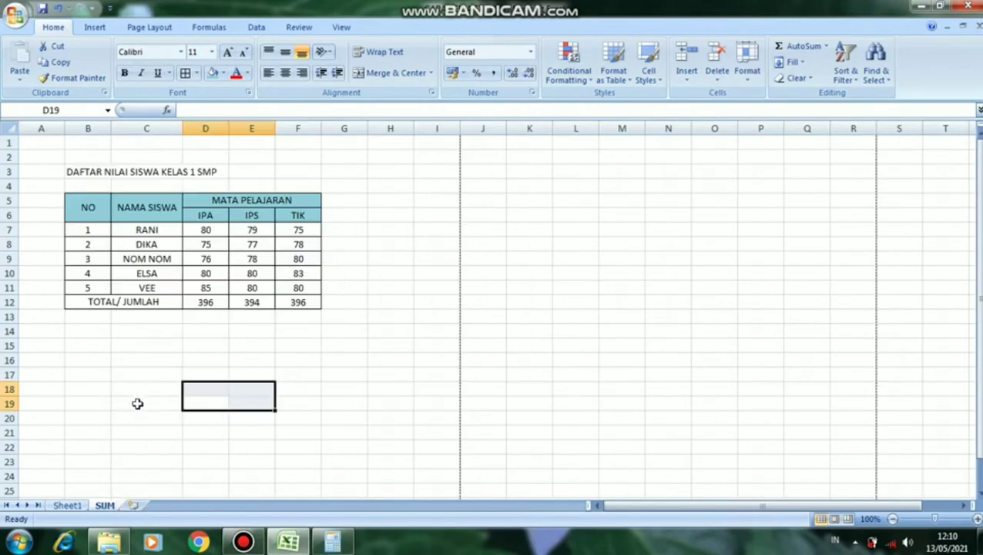
Step: Rename the Sheet1 worksheet as PENGETAHUAN, then return to the SUM sheet and save the workbook
{"action": "left_click", "coordinate": [67, 505]}
{"action": "right_click", "coordinate": [69, 509]}
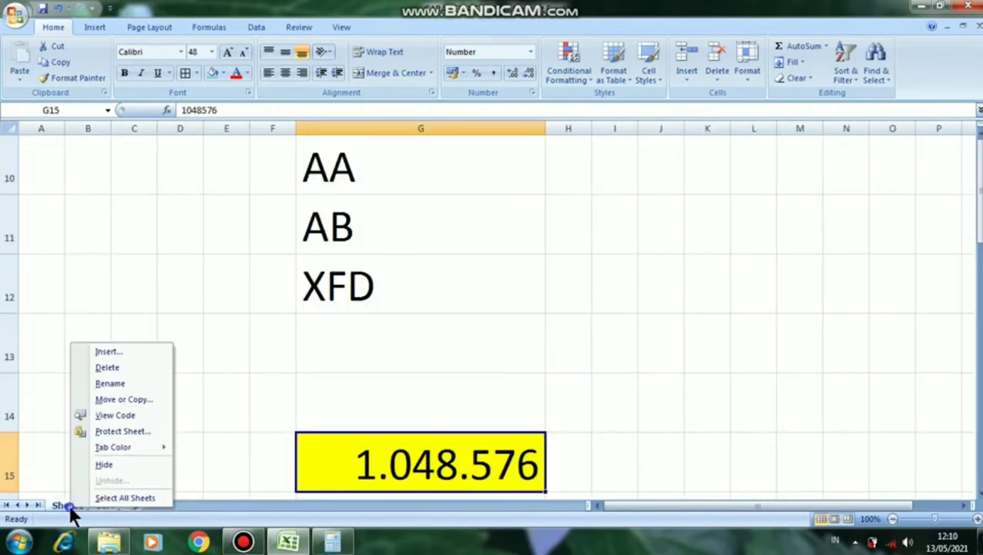
{"action": "left_click", "coordinate": [110, 383]}
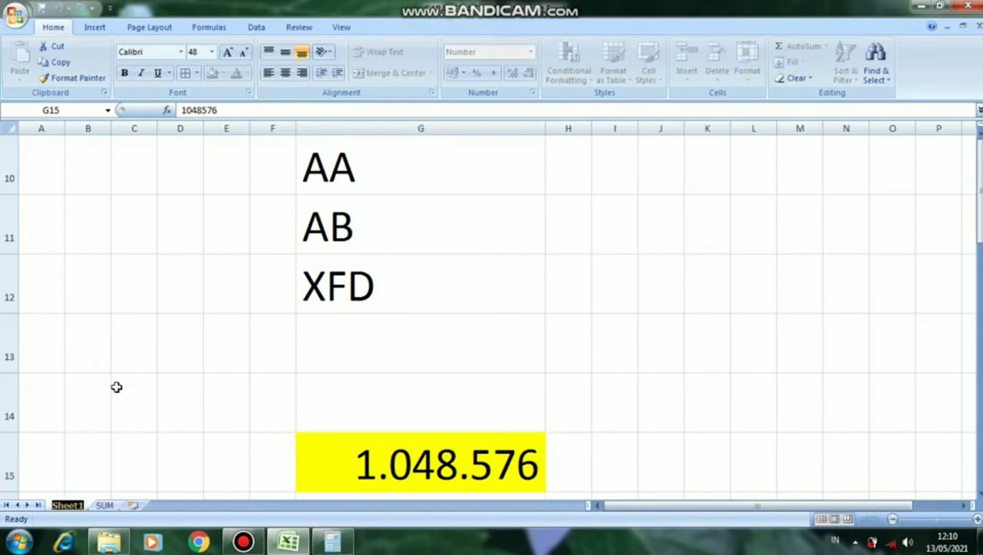
{"action": "type", "text": "PEN"}
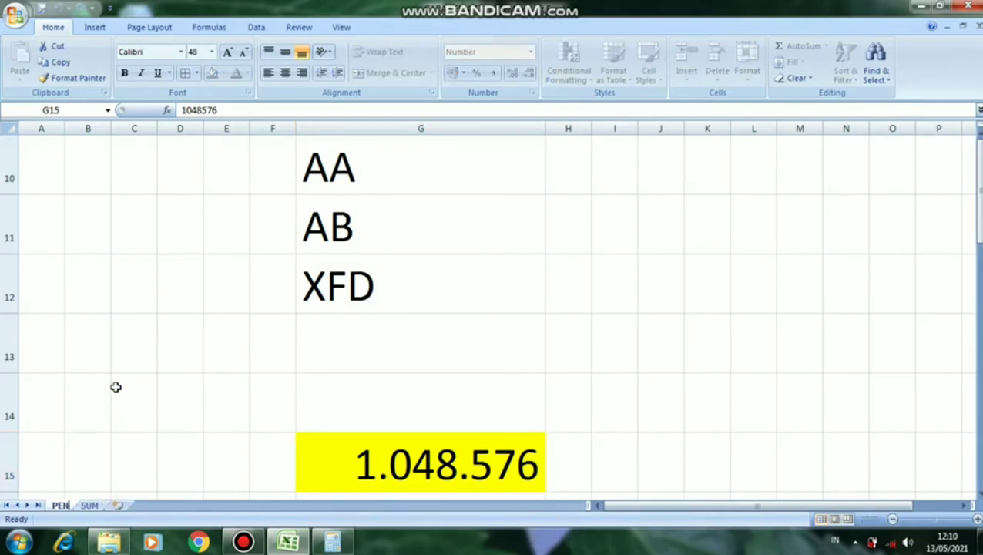
{"action": "type", "text": "GET"}
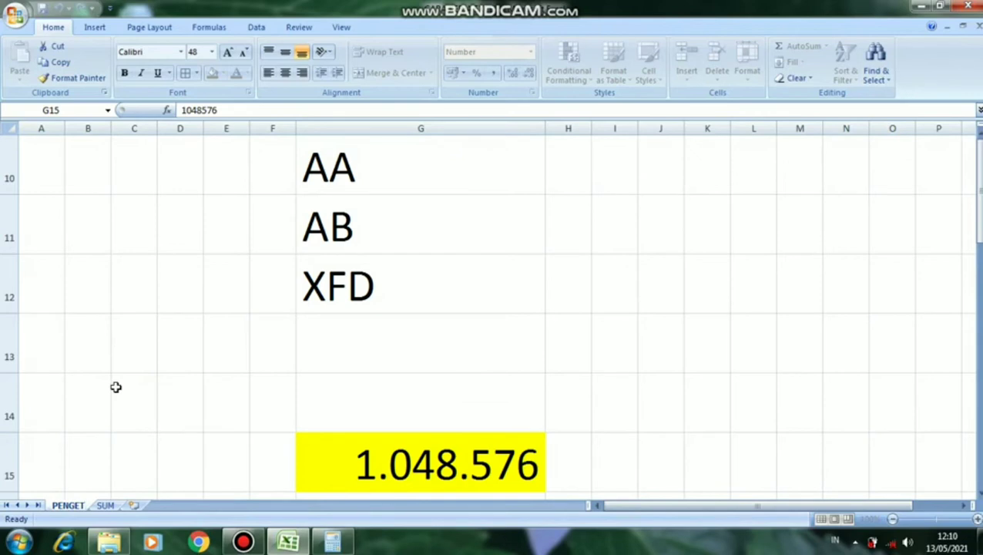
{"action": "type", "text": "AHUAN"}
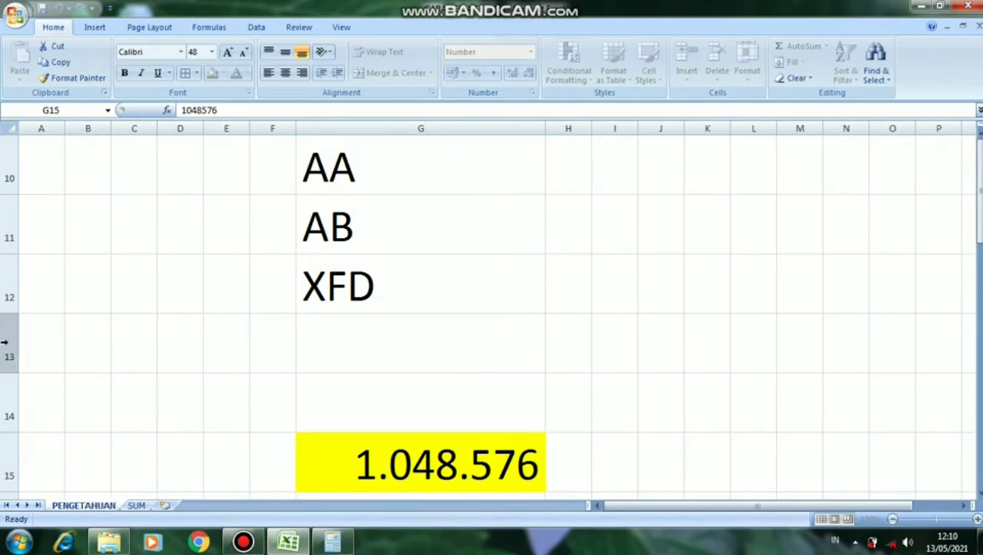
{"action": "left_click", "coordinate": [125, 404]}
{"action": "left_click", "coordinate": [138, 505]}
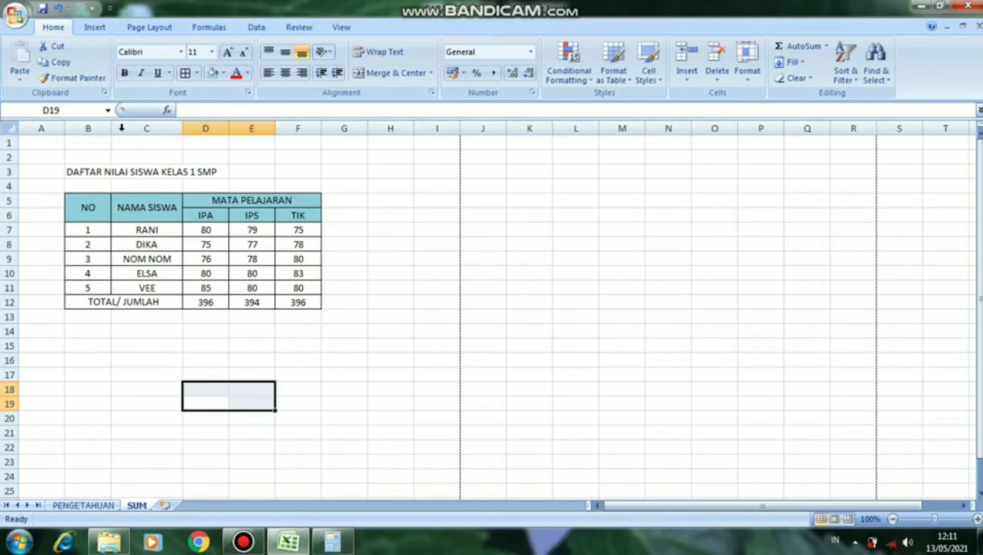
{"action": "left_click", "coordinate": [44, 14]}
Step: Copy the entire contents of the SUM sheet and paste them into a newly inserted worksheet
{"action": "left_click", "coordinate": [5, 130]}
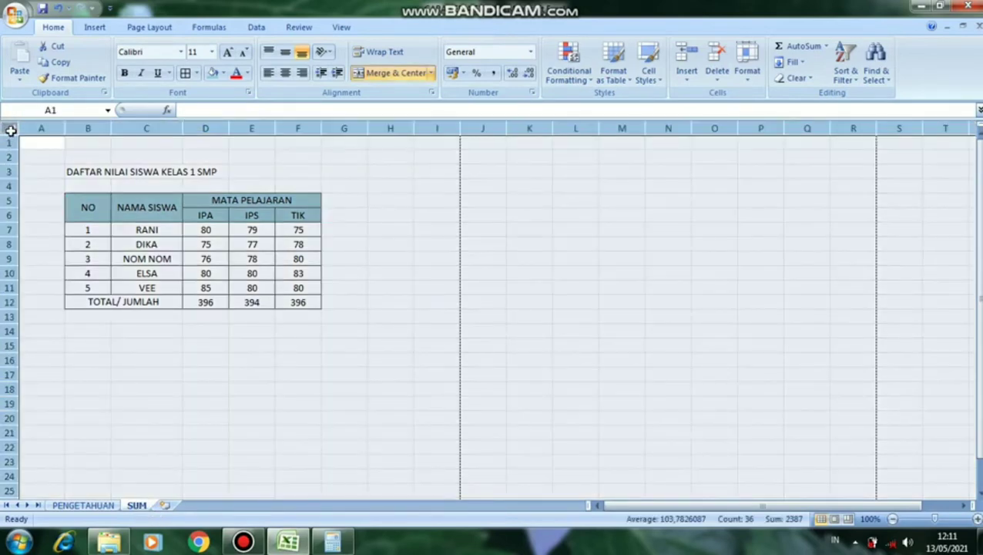
{"action": "left_click", "coordinate": [41, 171]}
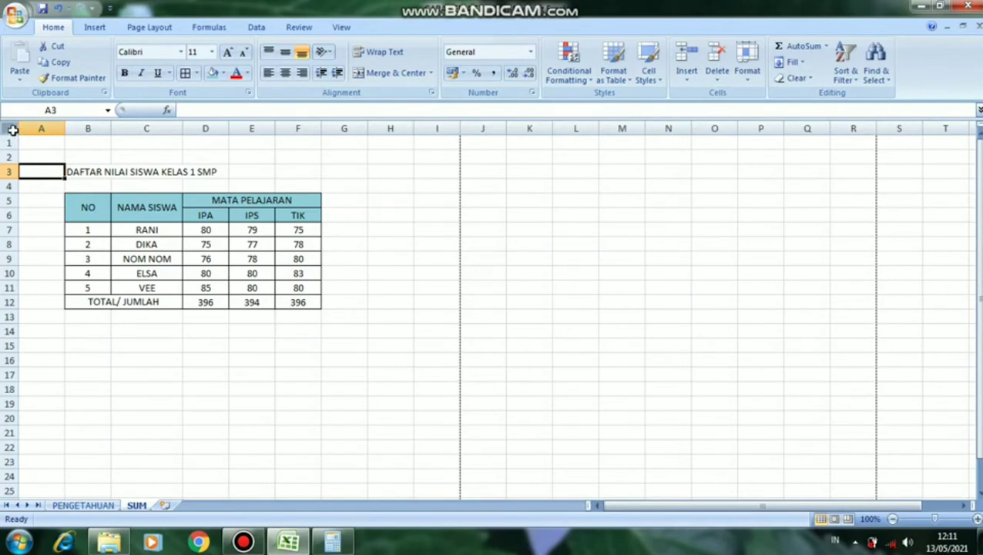
{"action": "left_click", "coordinate": [10, 130]}
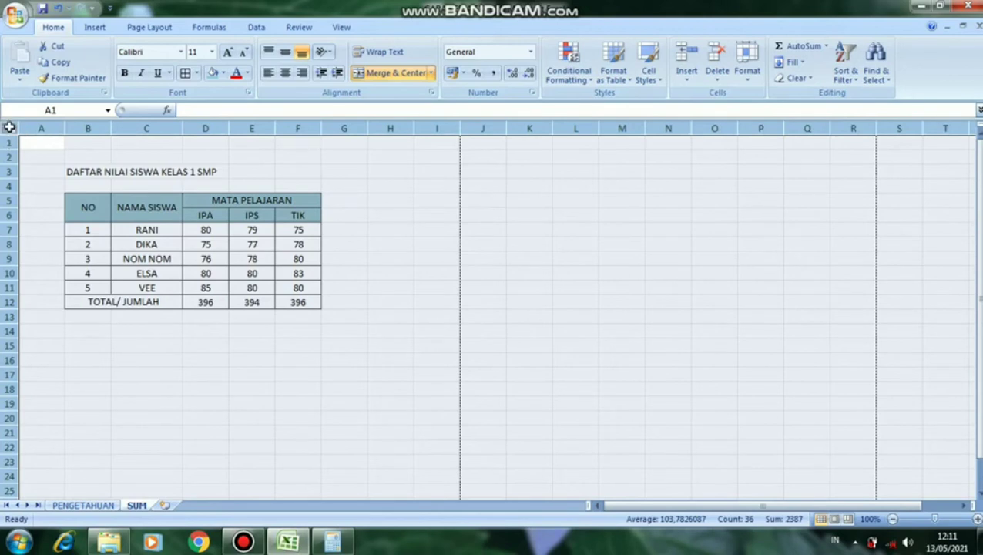
{"action": "right_click", "coordinate": [40, 142]}
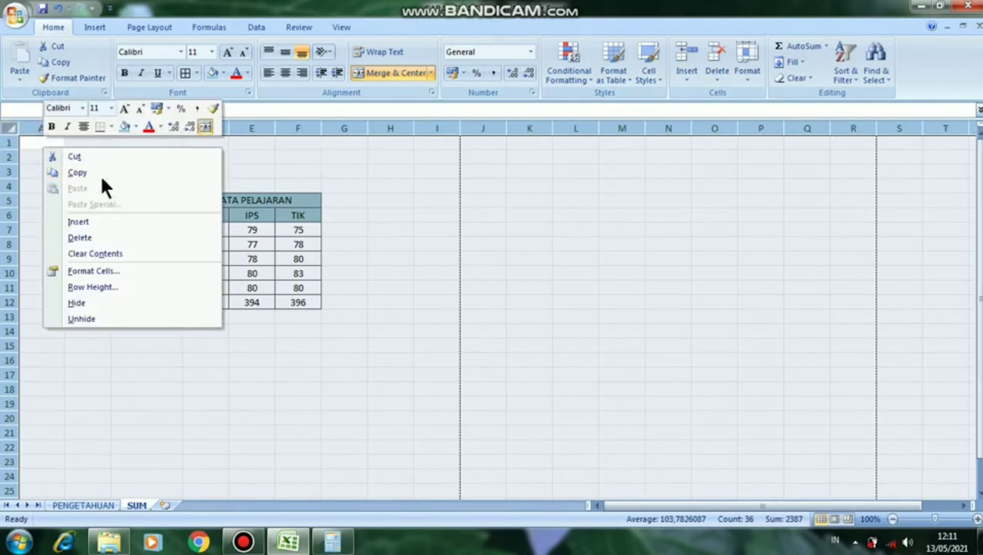
{"action": "left_click", "coordinate": [100, 172]}
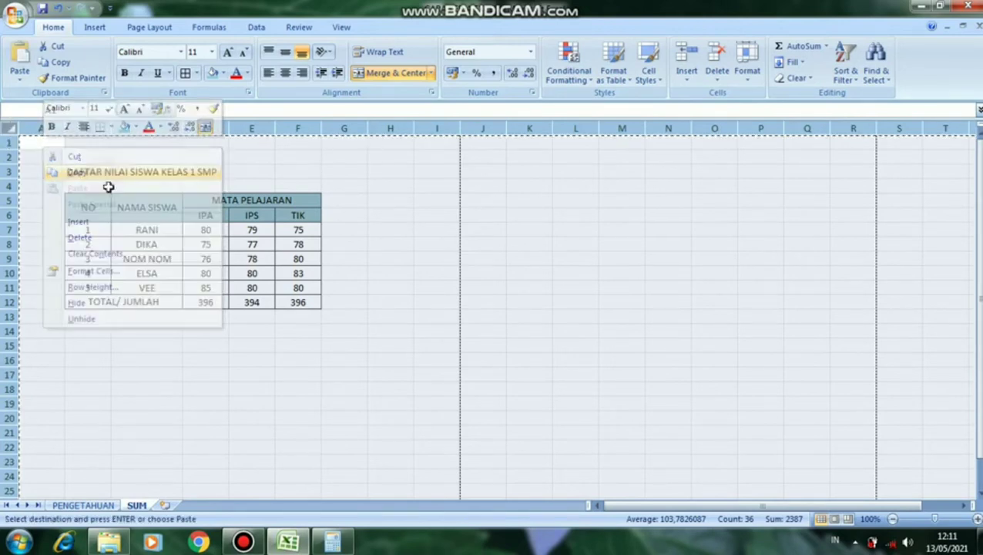
{"action": "left_click", "coordinate": [164, 505]}
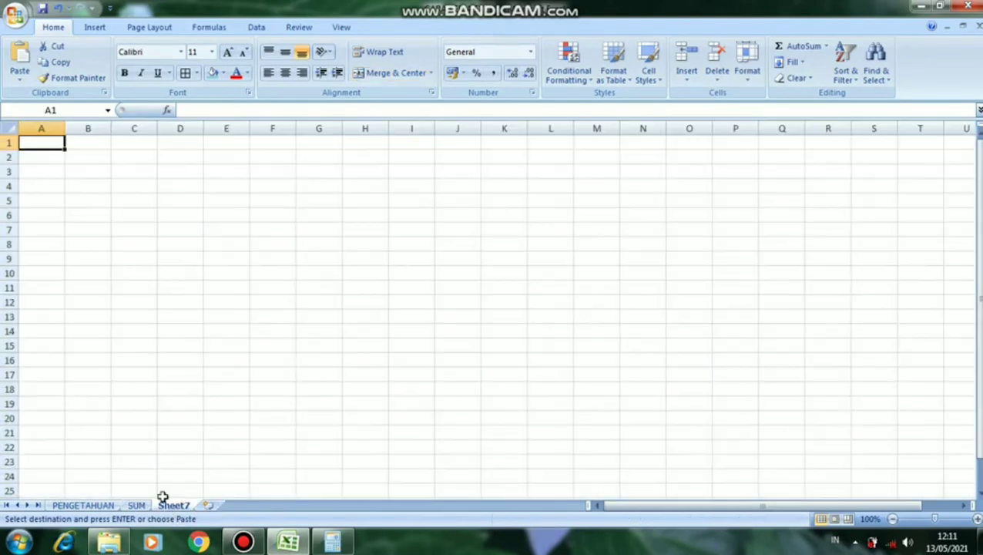
{"action": "left_click", "coordinate": [6, 127]}
{"action": "right_click", "coordinate": [4, 126]}
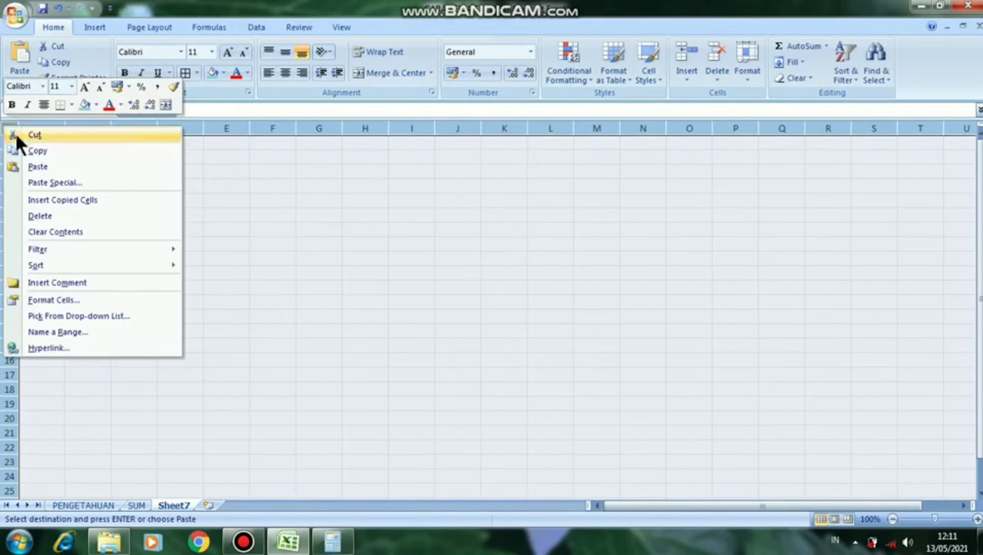
{"action": "left_click", "coordinate": [39, 167]}
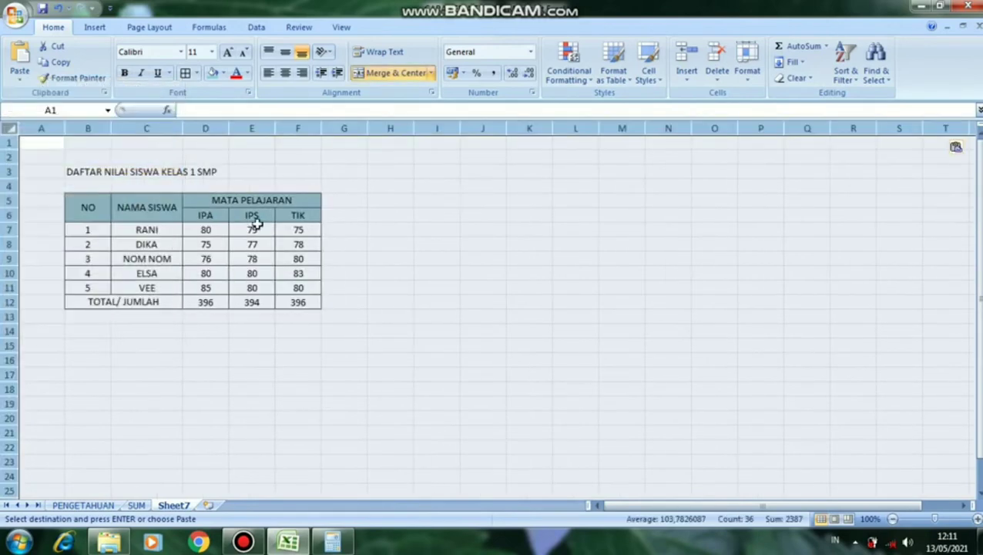
{"action": "left_click", "coordinate": [339, 366]}
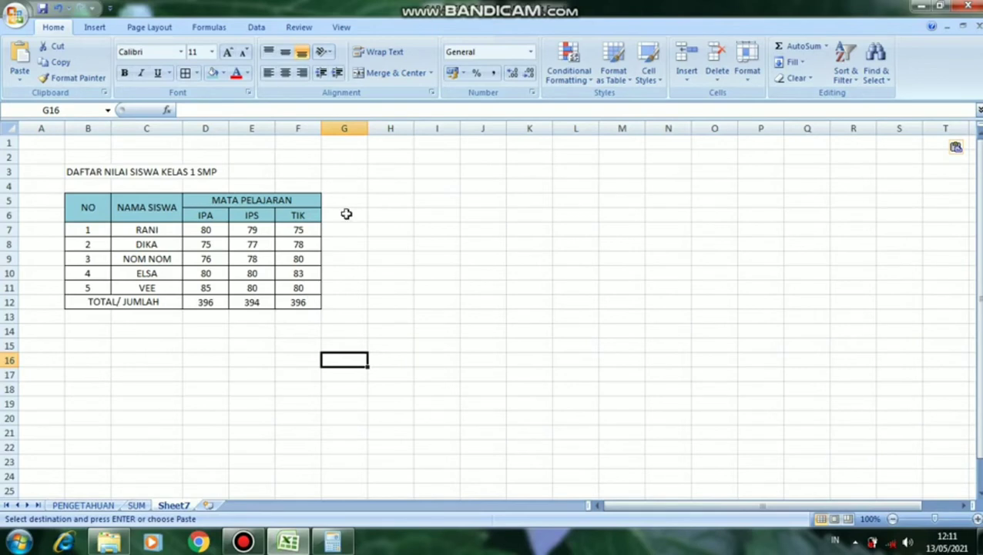
Step: Extend the grade table with a bordered column in G5:G12 and merge and center its header cells G5:G6
{"action": "left_click_drag", "start_coordinate": [354, 200], "coordinate": [350, 305]}
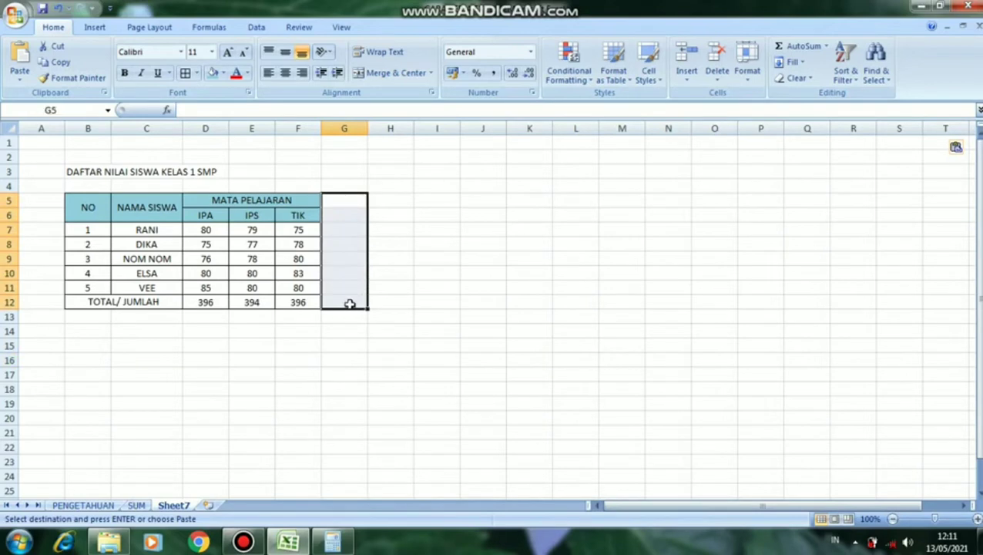
{"action": "left_click", "coordinate": [187, 72]}
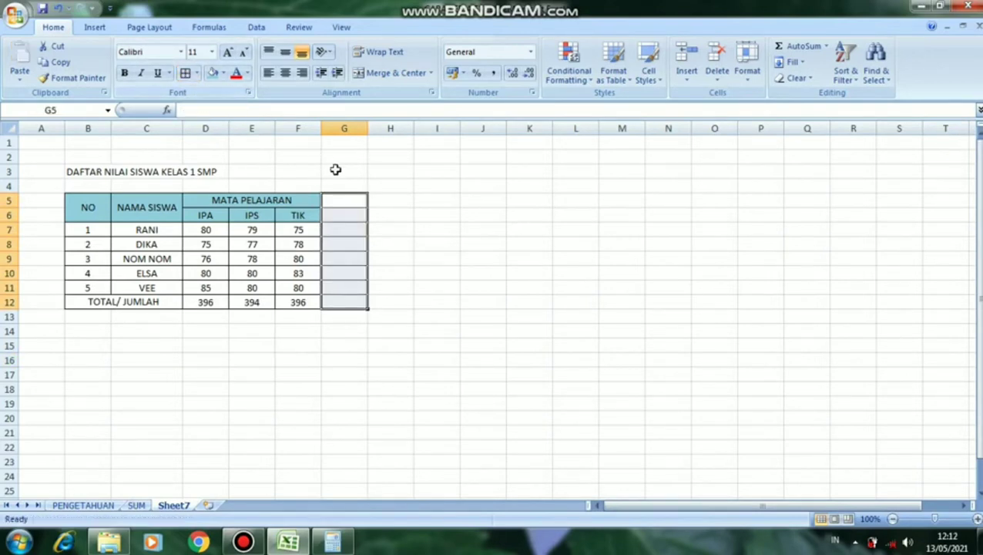
{"action": "left_click_drag", "start_coordinate": [332, 199], "coordinate": [343, 213]}
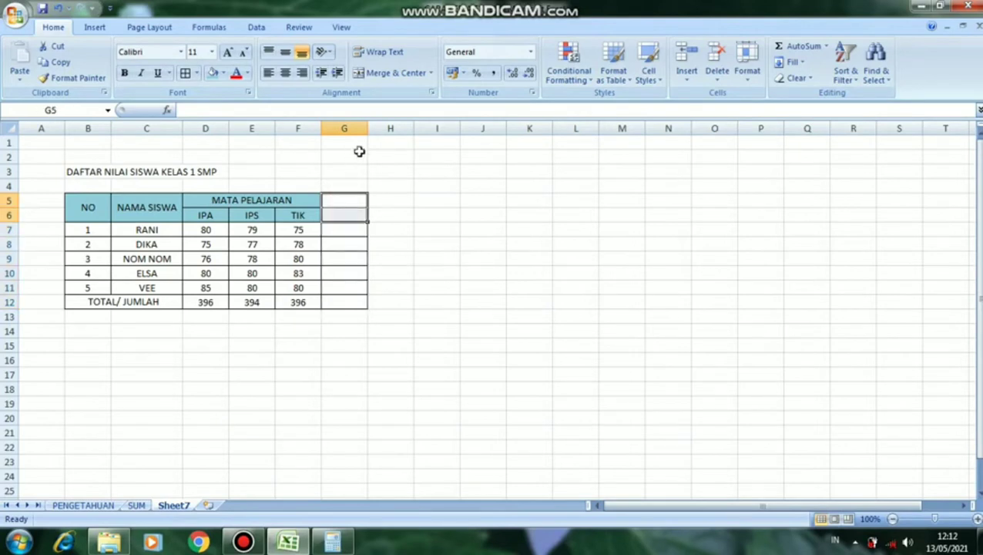
{"action": "left_click", "coordinate": [359, 73]}
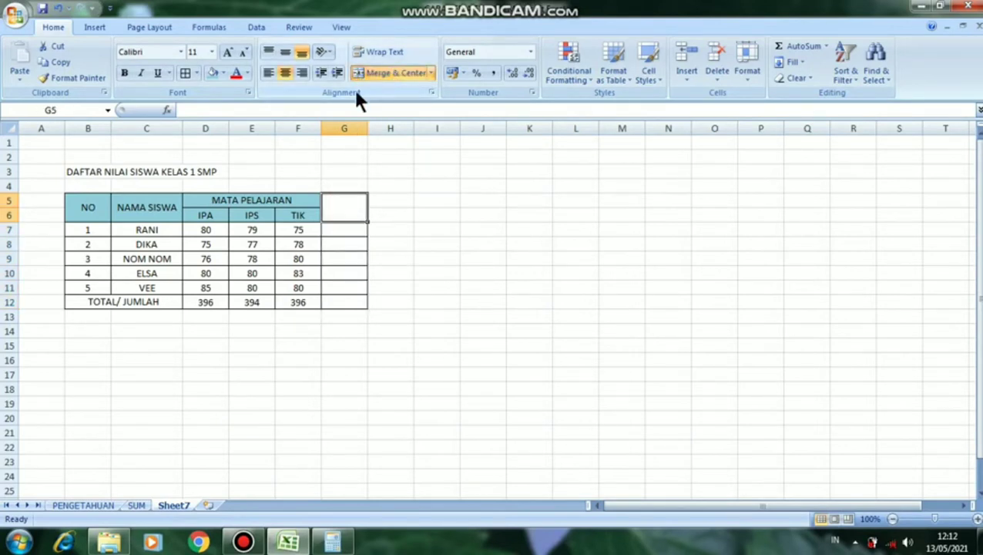
Step: Enter the heading RATA2 in the merged cell G5, align it to the middle vertically and fill it with the header's teal colour
{"action": "type", "text": "RATA2"}
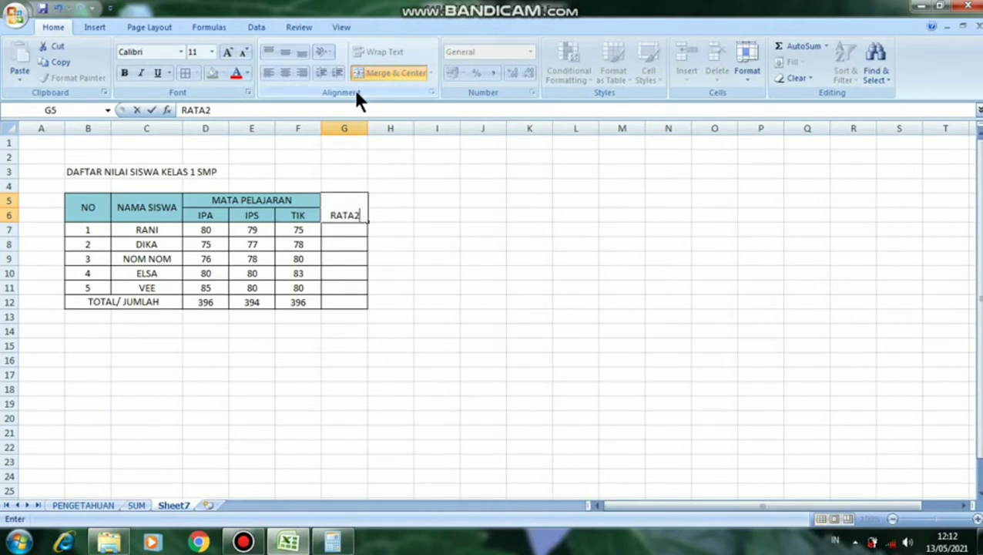
{"action": "key", "text": "Return"}
{"action": "key", "text": "Up"}
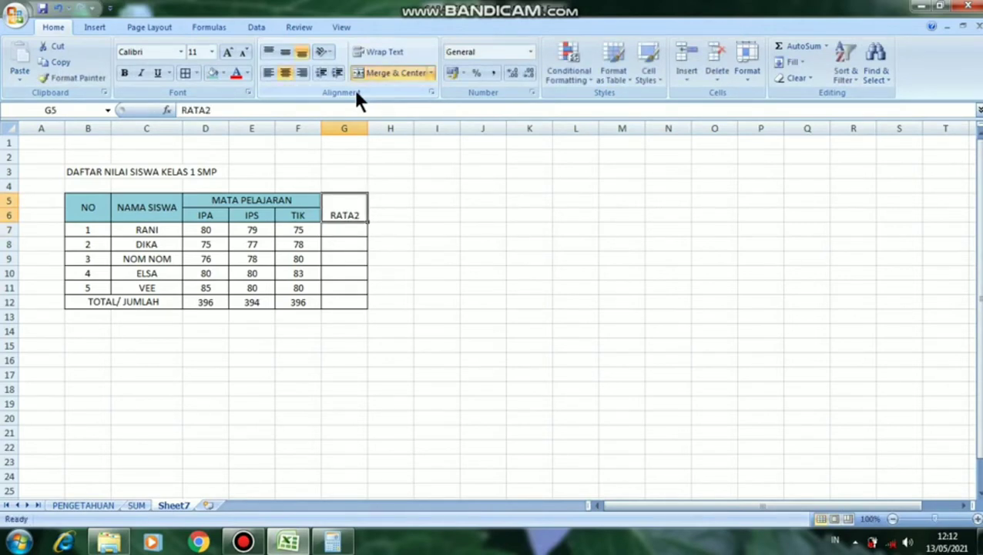
{"action": "left_click", "coordinate": [286, 71]}
{"action": "left_click", "coordinate": [286, 71]}
{"action": "left_click", "coordinate": [288, 54]}
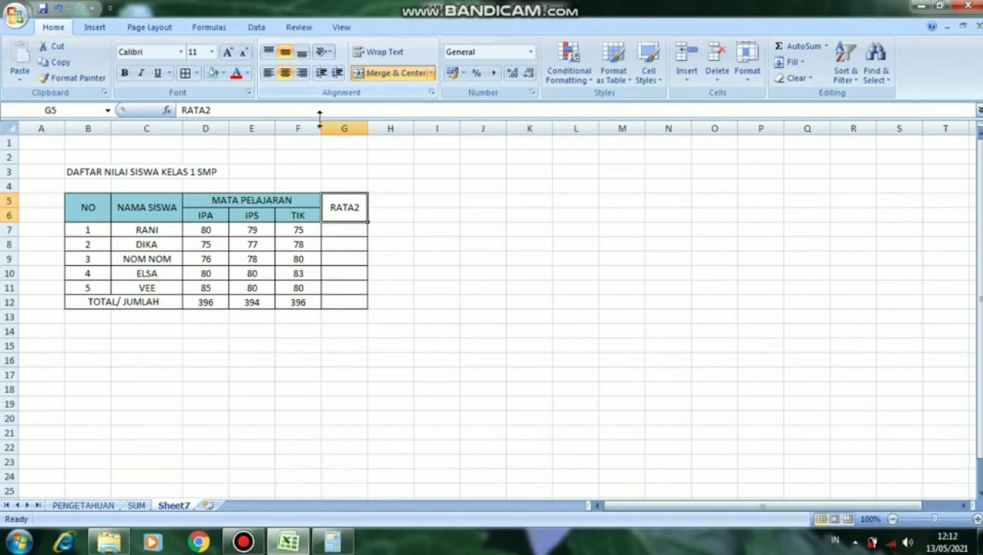
{"action": "left_click", "coordinate": [215, 72]}
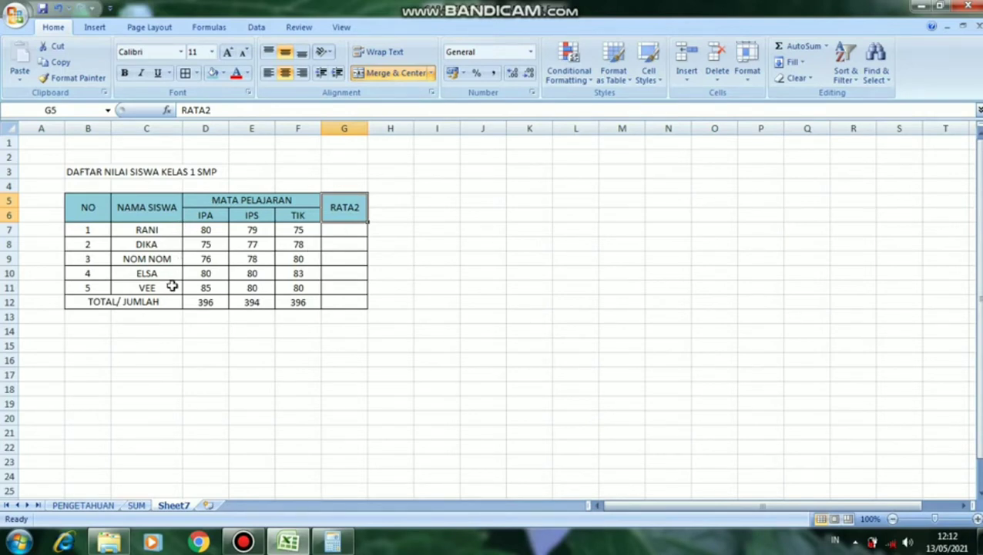
Step: Enter the formula =AVERAGE(D7:F7) in G7 to average the first student's three grades
{"action": "left_click", "coordinate": [341, 230]}
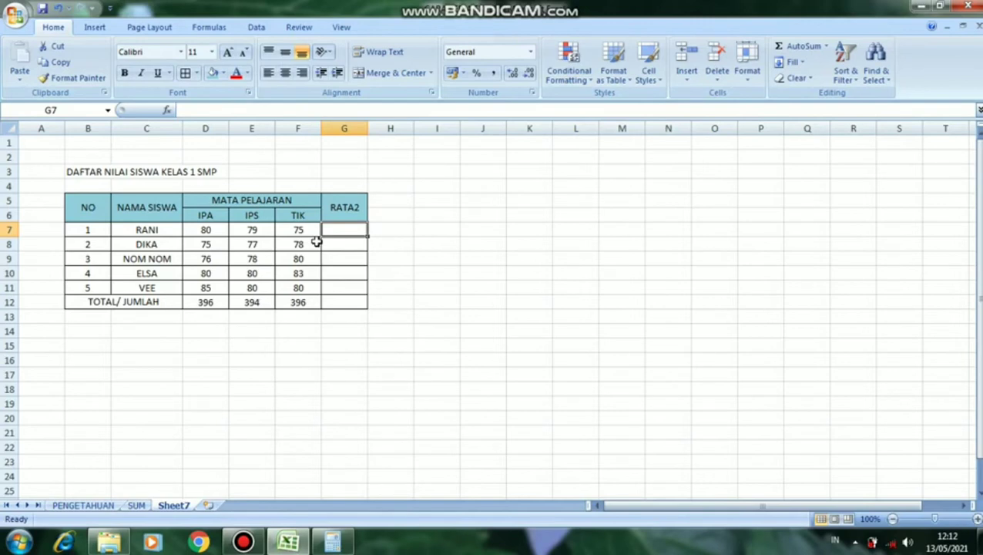
{"action": "type", "text": "="}
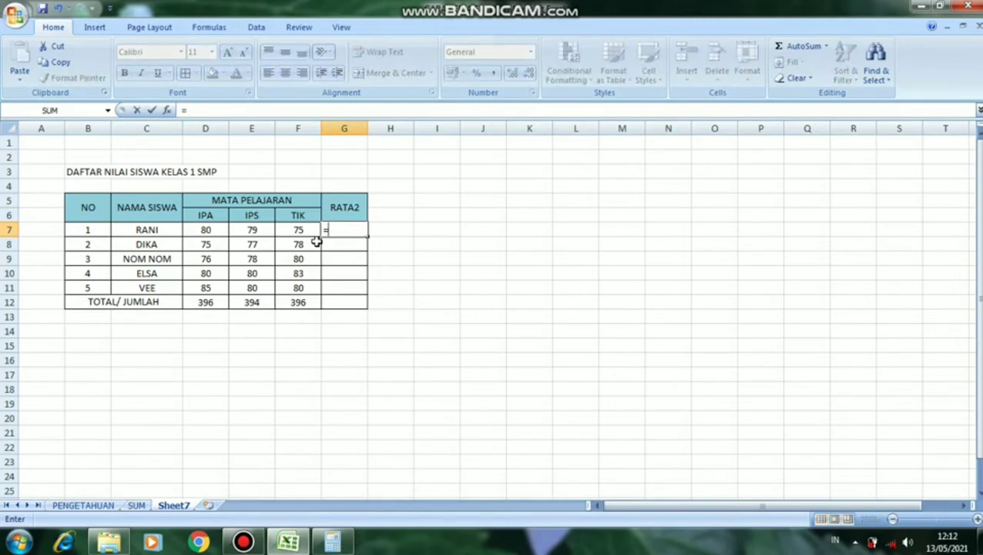
{"action": "type", "text": "A"}
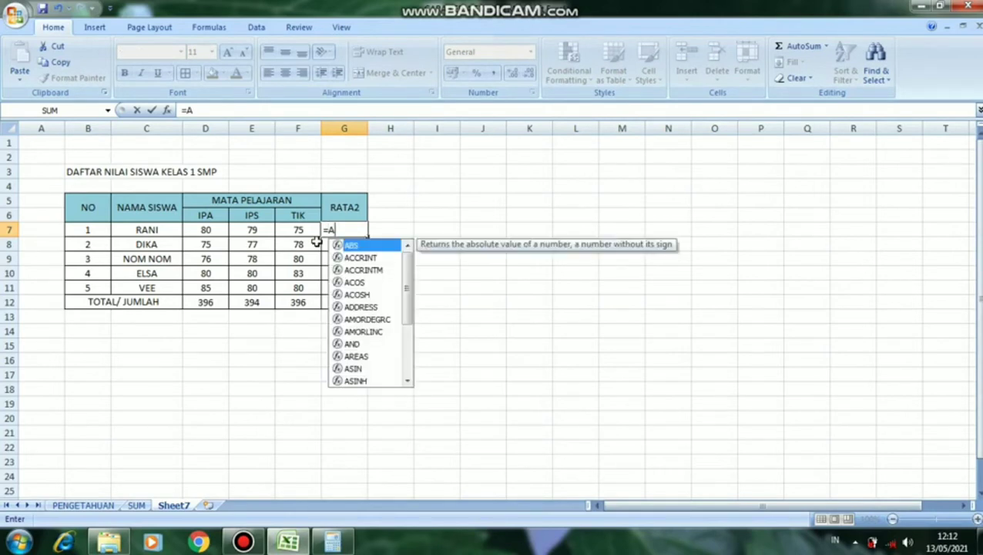
{"action": "type", "text": "V"}
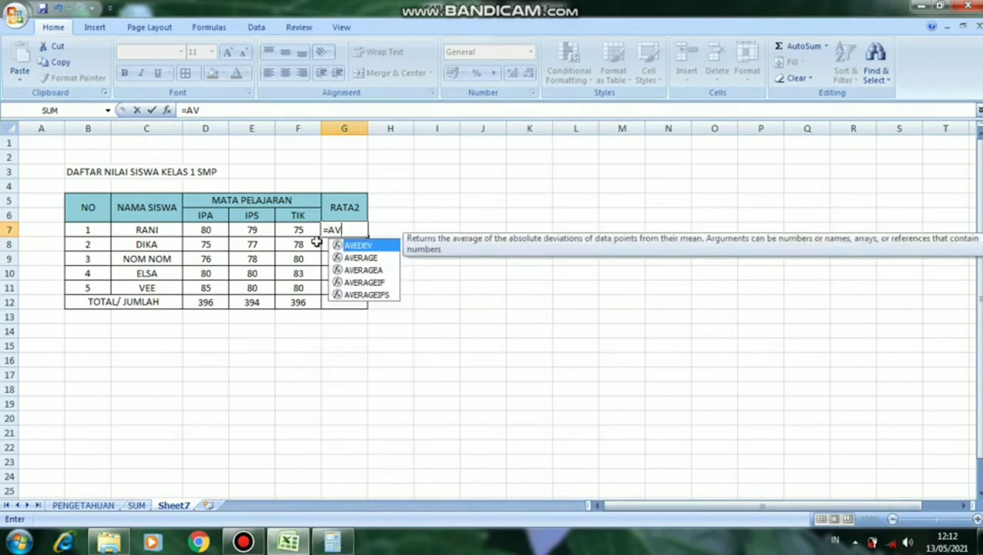
{"action": "left_click", "coordinate": [368, 256]}
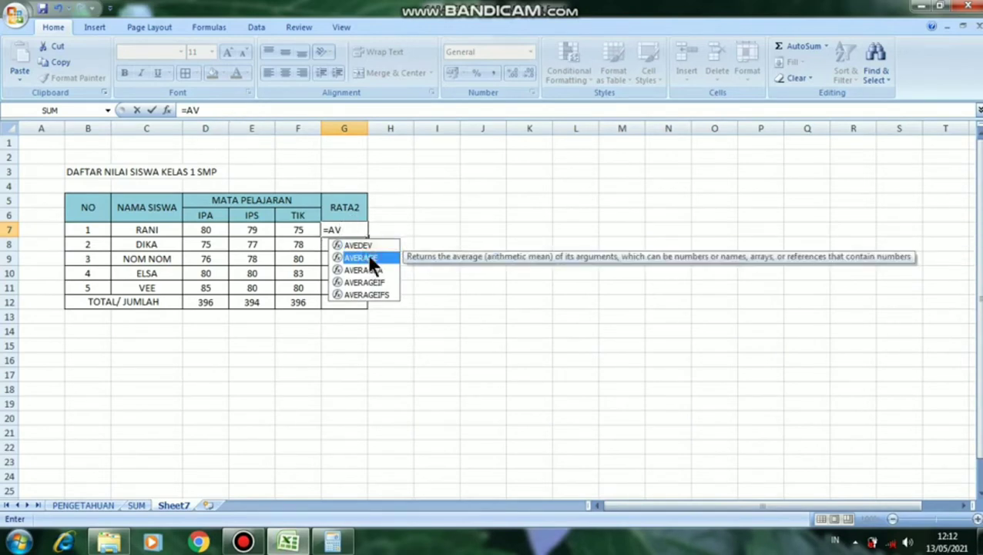
{"action": "double_click", "coordinate": [368, 257]}
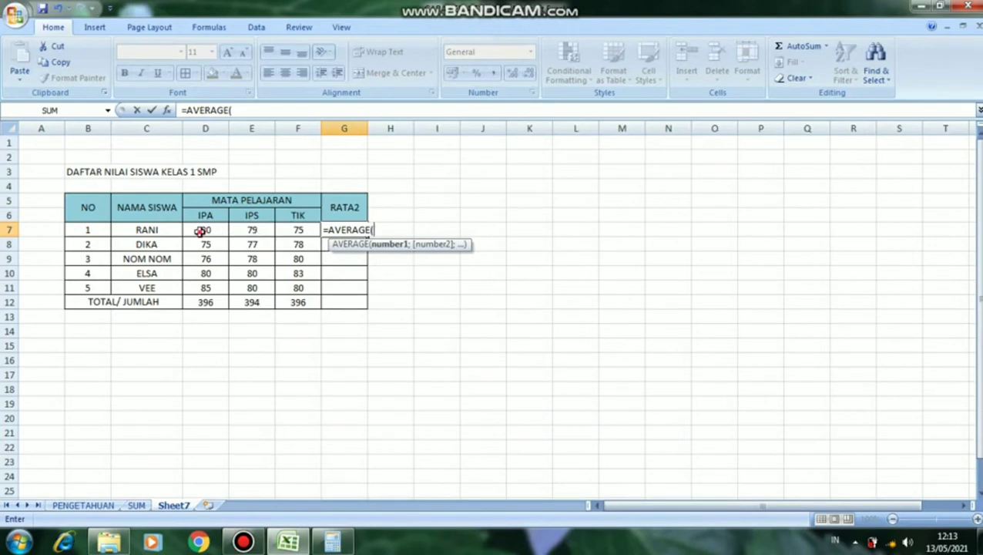
{"action": "left_click_drag", "start_coordinate": [220, 236], "coordinate": [296, 230]}
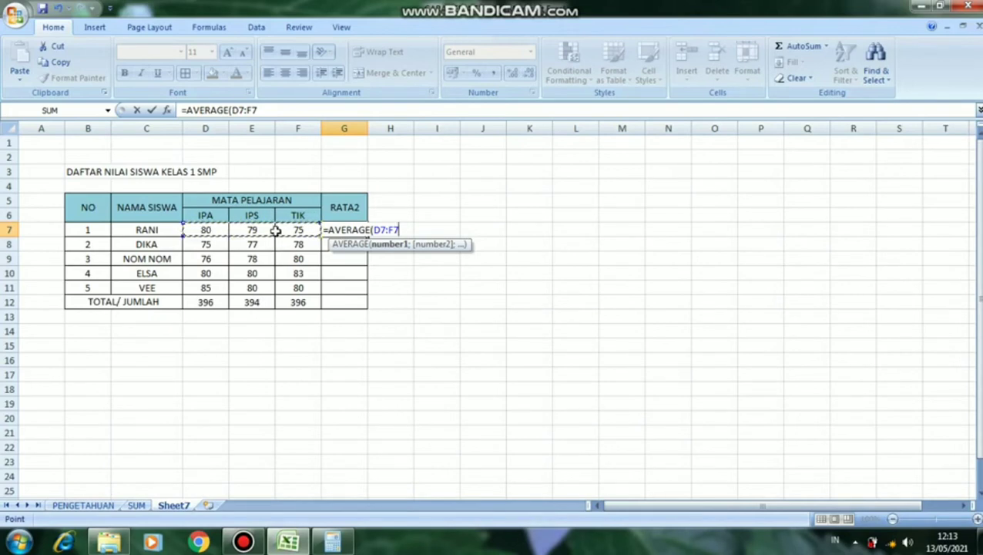
{"action": "type", "text": ")"}
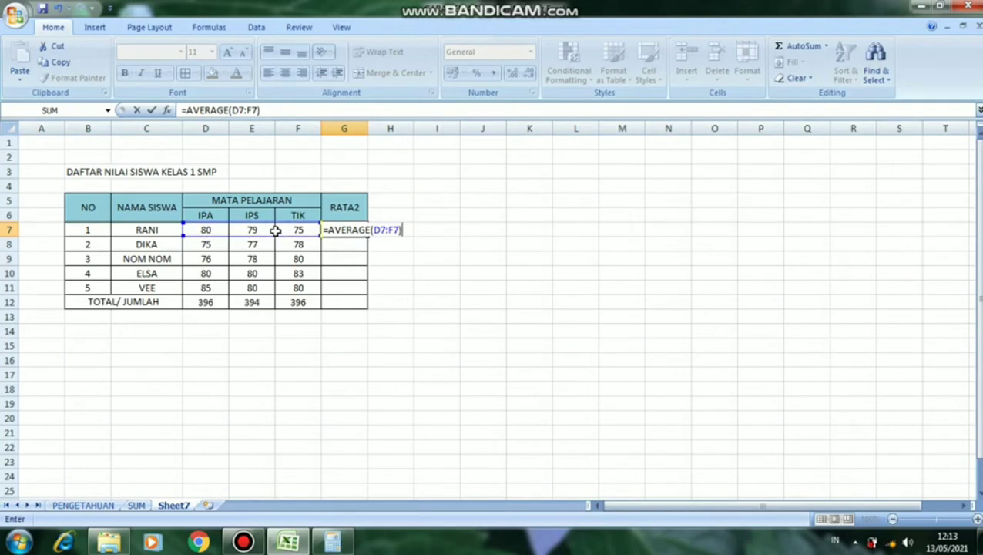
{"action": "key", "text": "Return"}
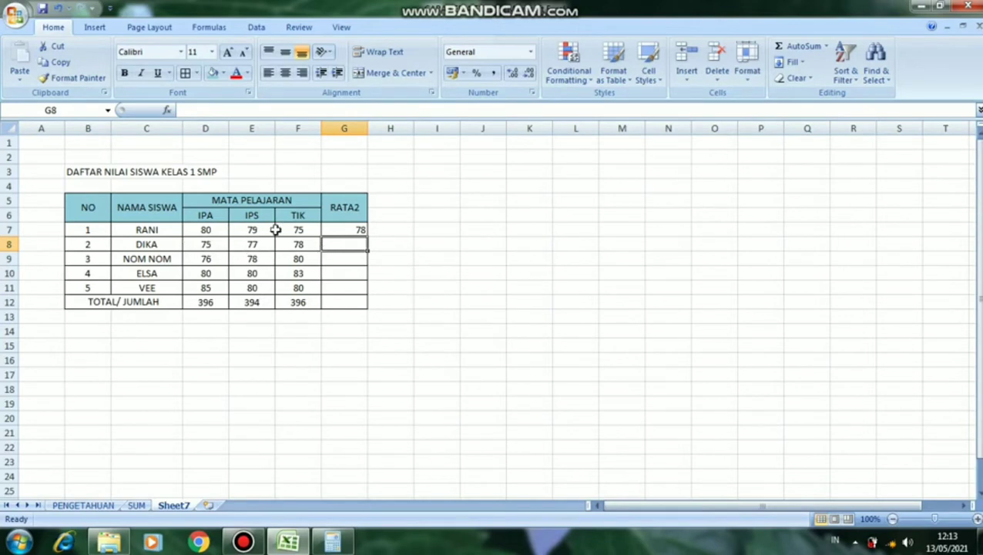
Step: Format the average in G7 to show two decimal places
{"action": "left_click", "coordinate": [344, 229]}
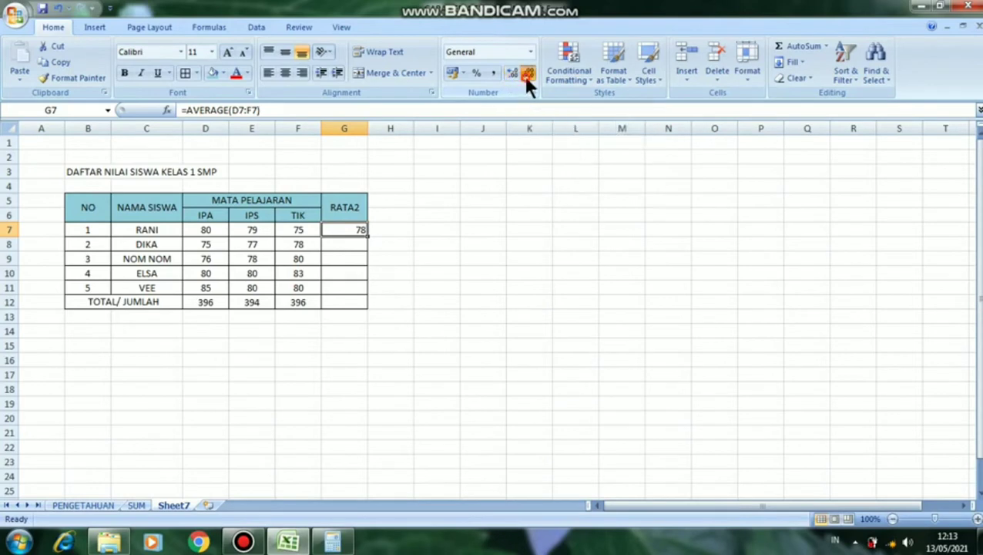
{"action": "left_click", "coordinate": [493, 72]}
{"action": "left_click", "coordinate": [508, 72]}
{"action": "left_click", "coordinate": [510, 73]}
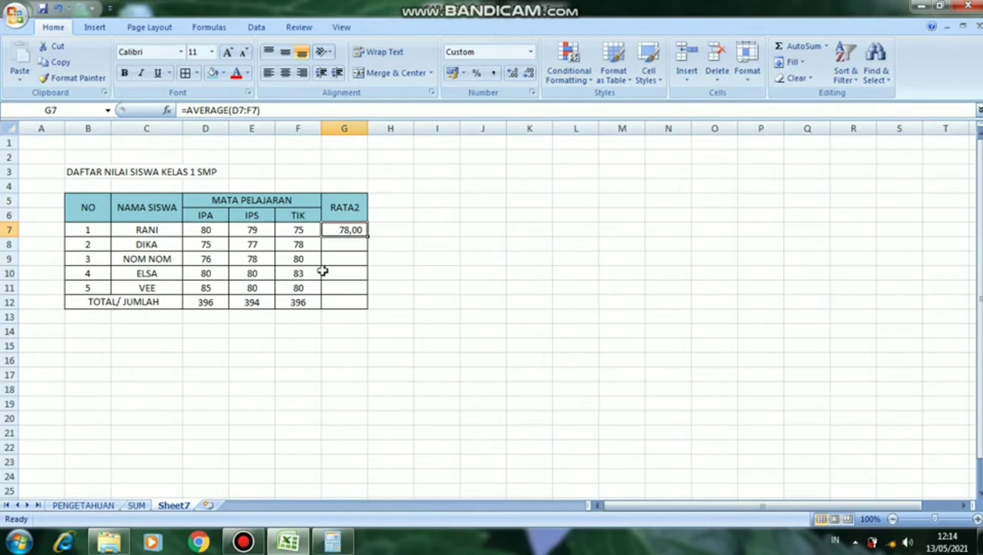
{"action": "left_click", "coordinate": [353, 245]}
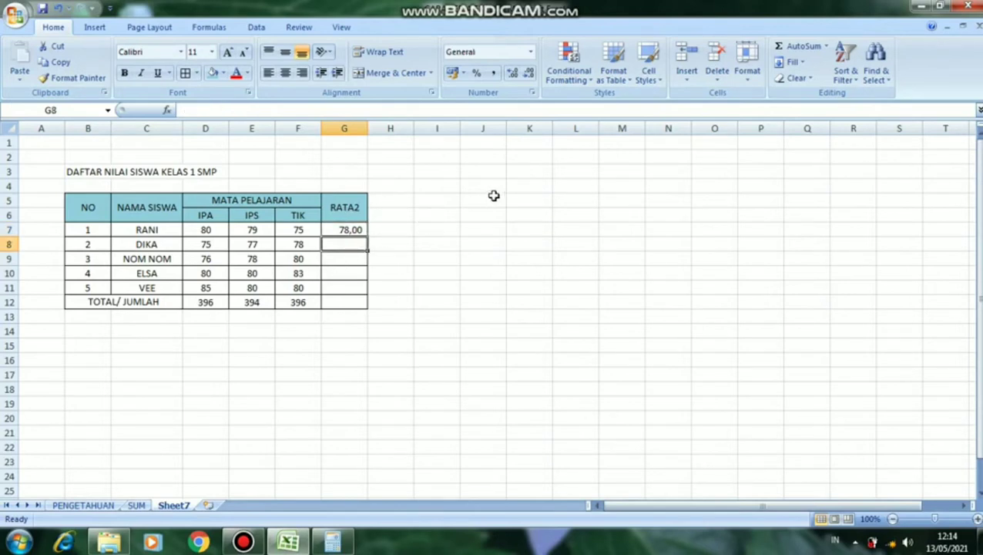
Step: Enter the formula =AVERAGE(D8:F8) in G8 to average the second student's three grades
{"action": "left_click", "coordinate": [827, 46]}
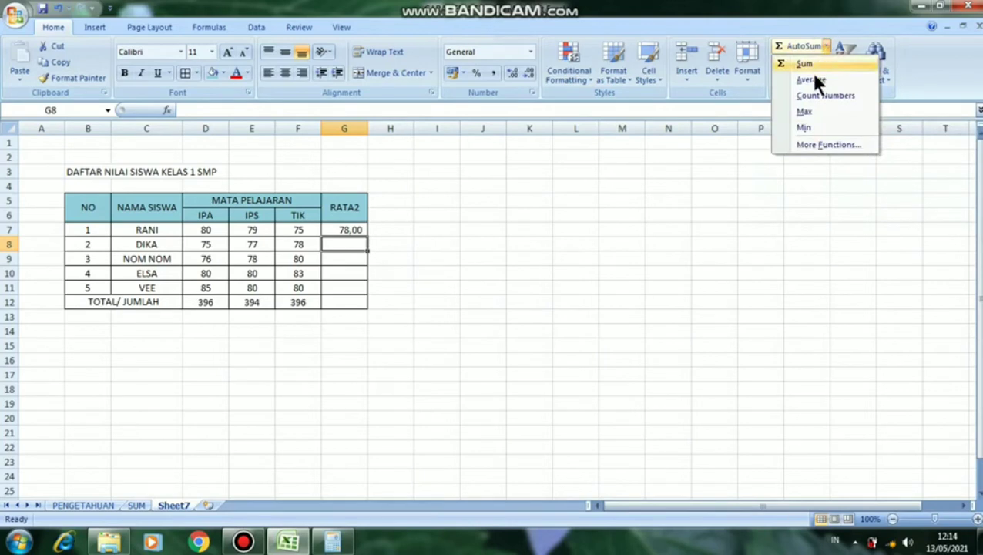
{"action": "left_click", "coordinate": [816, 79]}
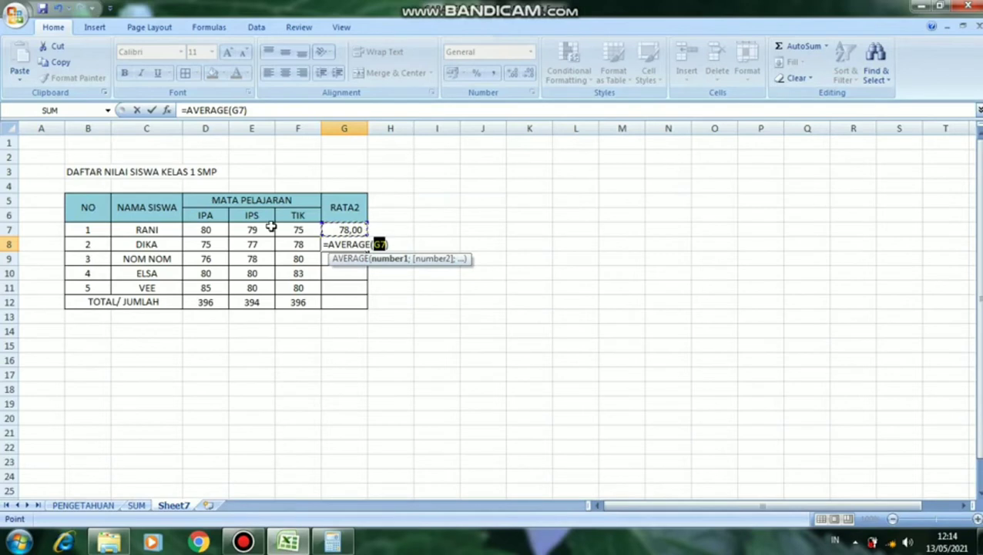
{"action": "key", "text": "BackSpace"}
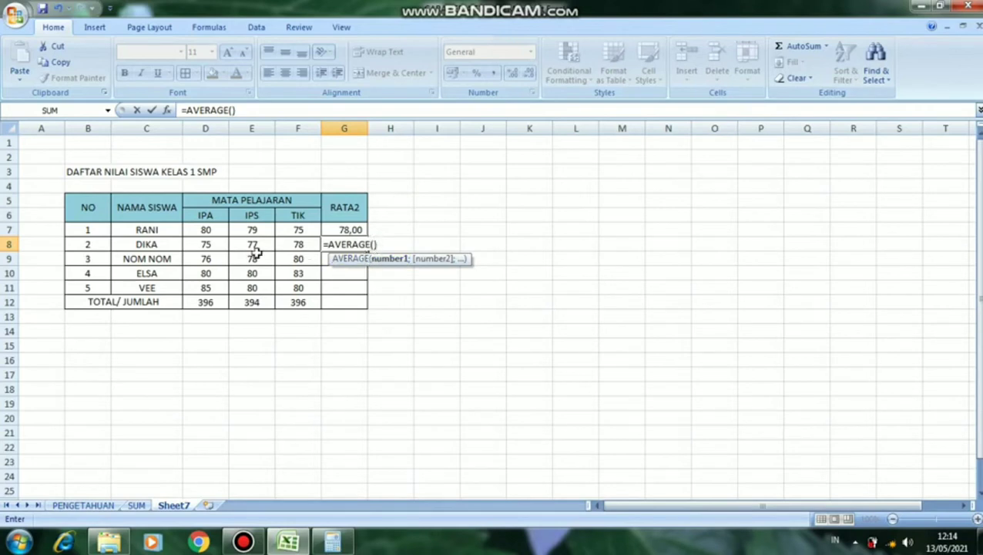
{"action": "left_click", "coordinate": [216, 243]}
{"action": "left_click_drag", "start_coordinate": [216, 243], "coordinate": [287, 242]}
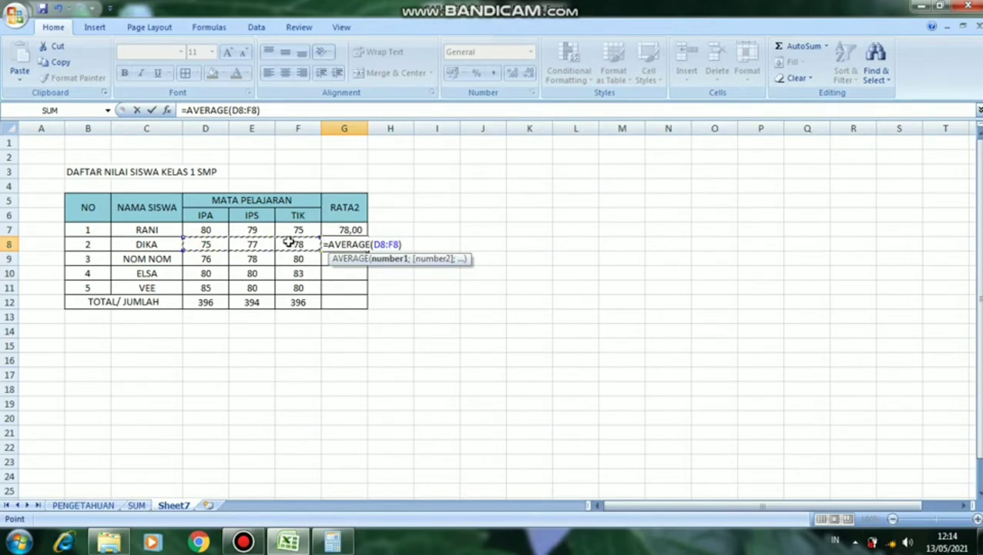
{"action": "key", "text": "Return"}
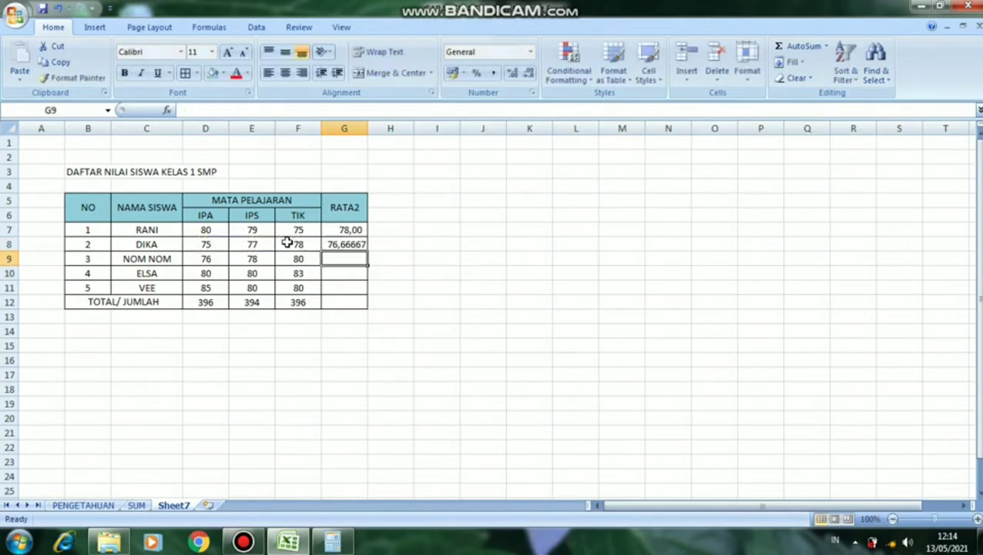
Step: Reduce the average in G8 to two decimal places
{"action": "left_click", "coordinate": [346, 242]}
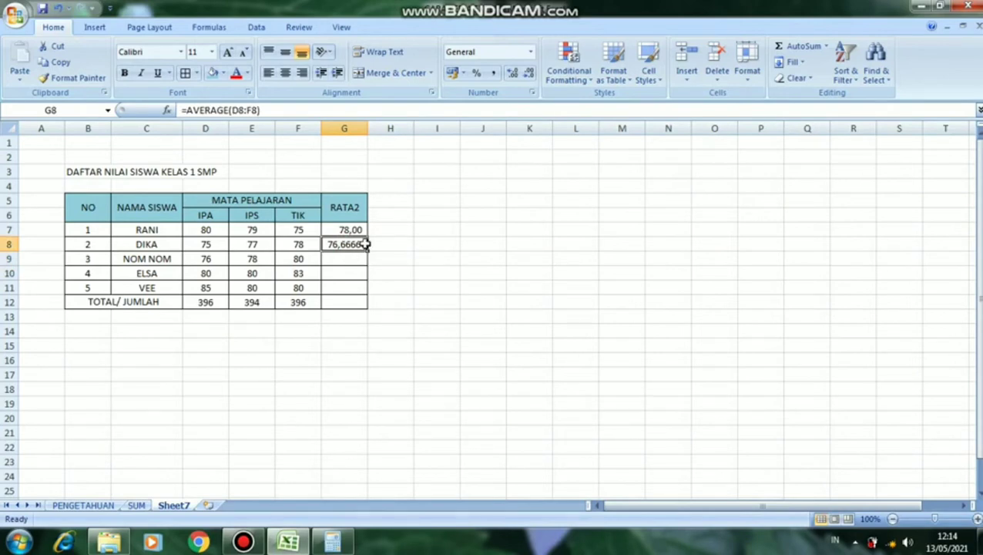
{"action": "left_click", "coordinate": [528, 75]}
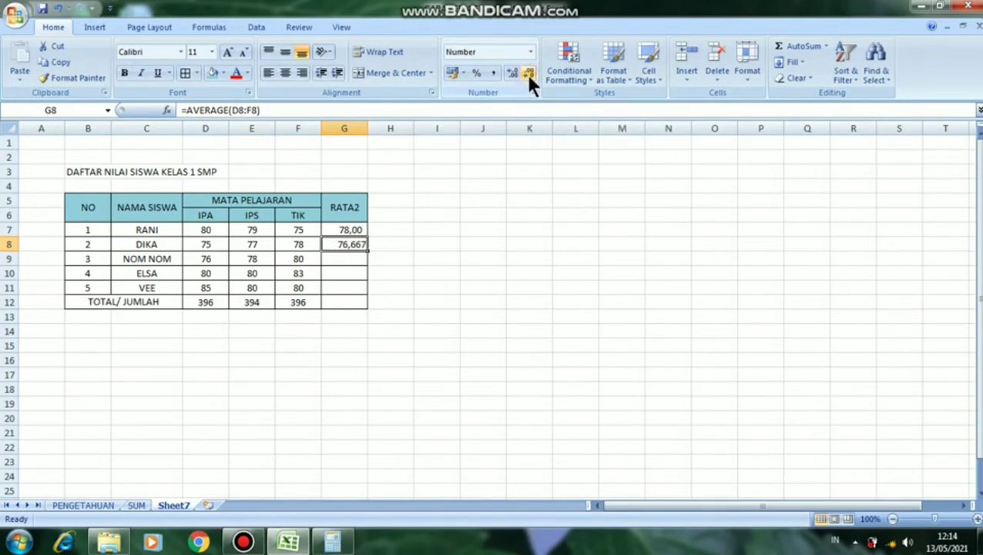
{"action": "left_click", "coordinate": [528, 75]}
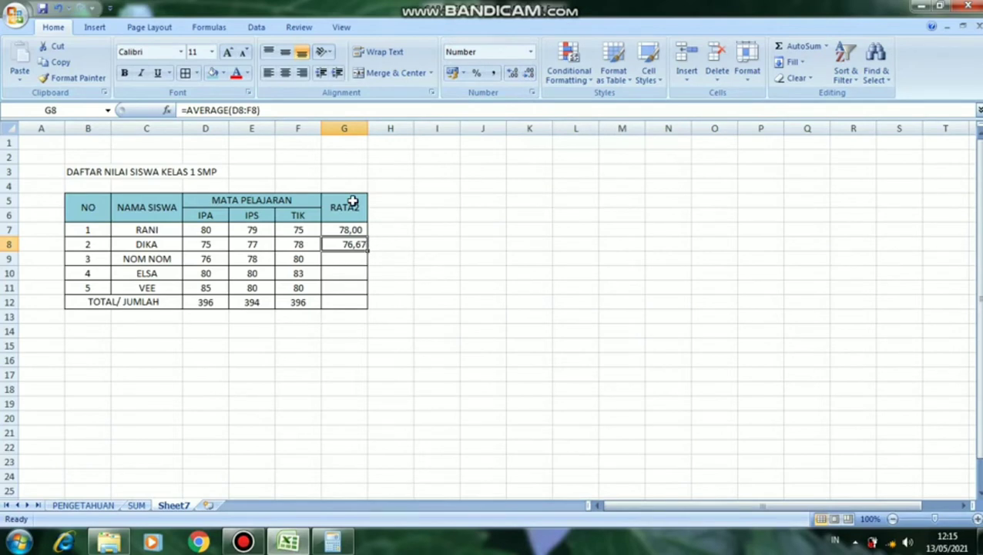
Step: Dismiss the Windows color scheme dialog and fill the average formula from G8 down through G11
{"action": "left_click", "coordinate": [357, 272]}
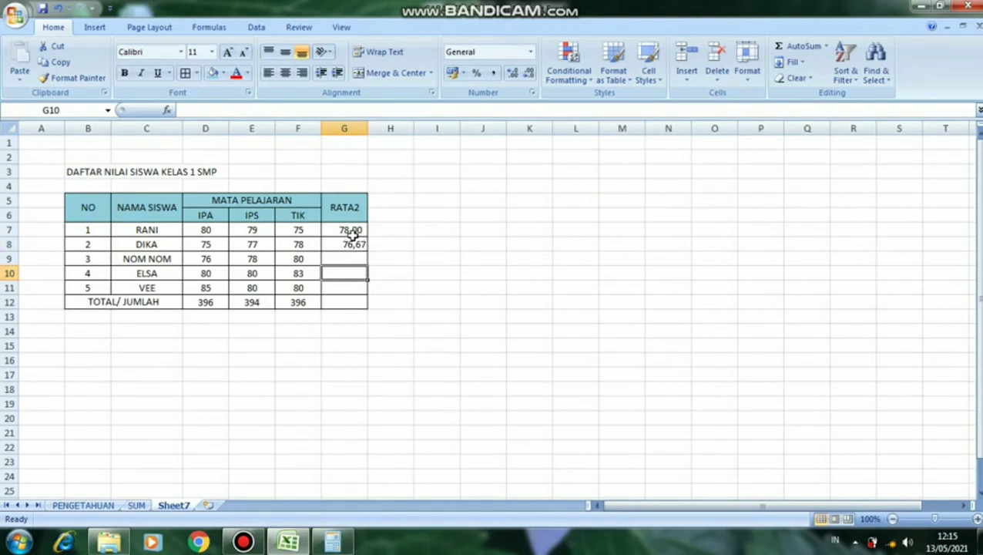
{"action": "left_click", "coordinate": [355, 243]}
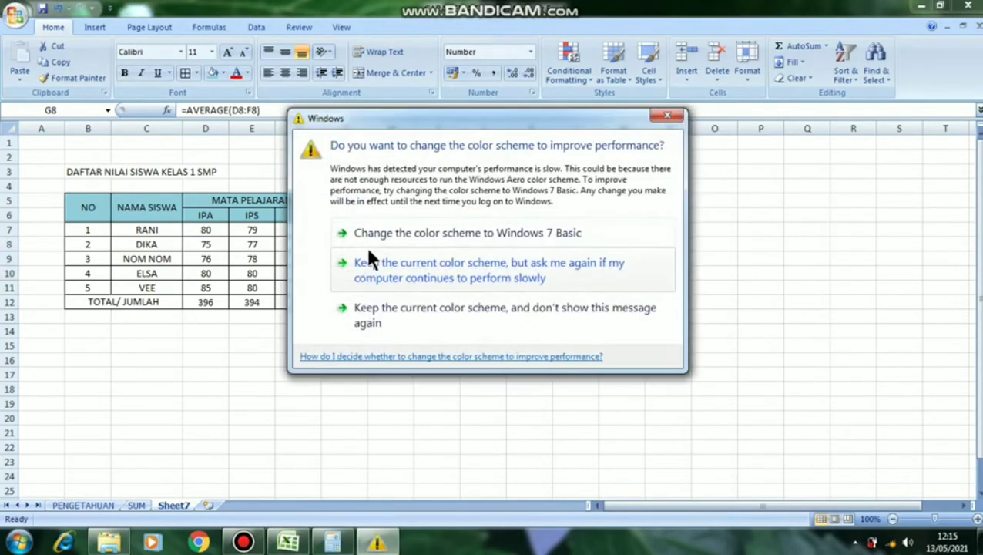
{"action": "left_click", "coordinate": [668, 116]}
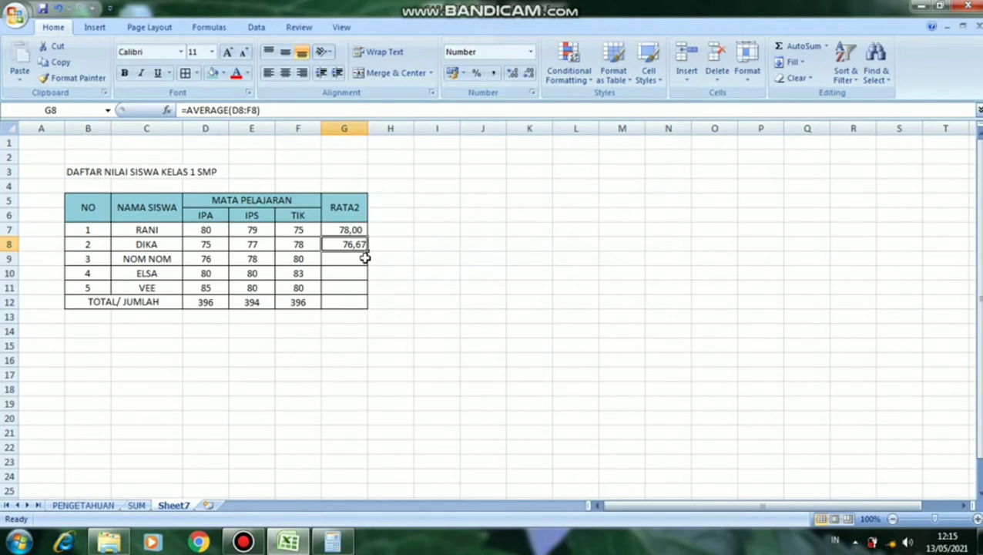
{"action": "left_click_drag", "start_coordinate": [368, 252], "coordinate": [375, 292]}
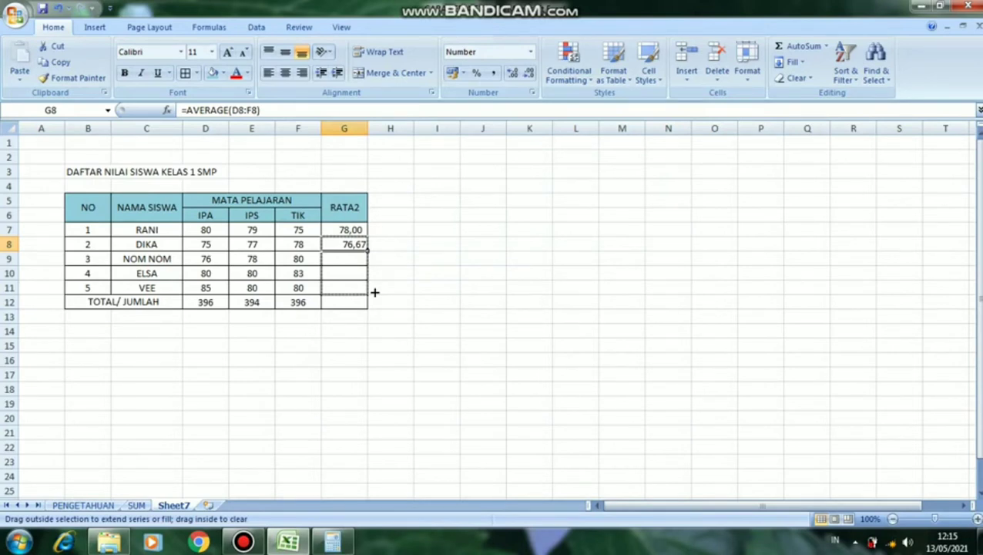
{"action": "left_click_drag", "start_coordinate": [375, 292], "coordinate": [375, 292]}
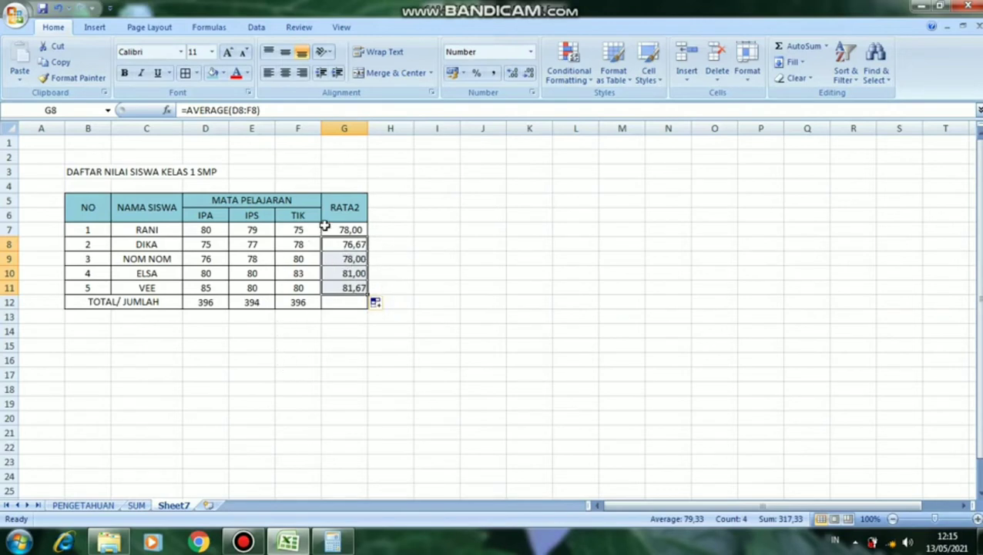
{"action": "left_click", "coordinate": [359, 230]}
{"action": "left_click", "coordinate": [362, 256]}
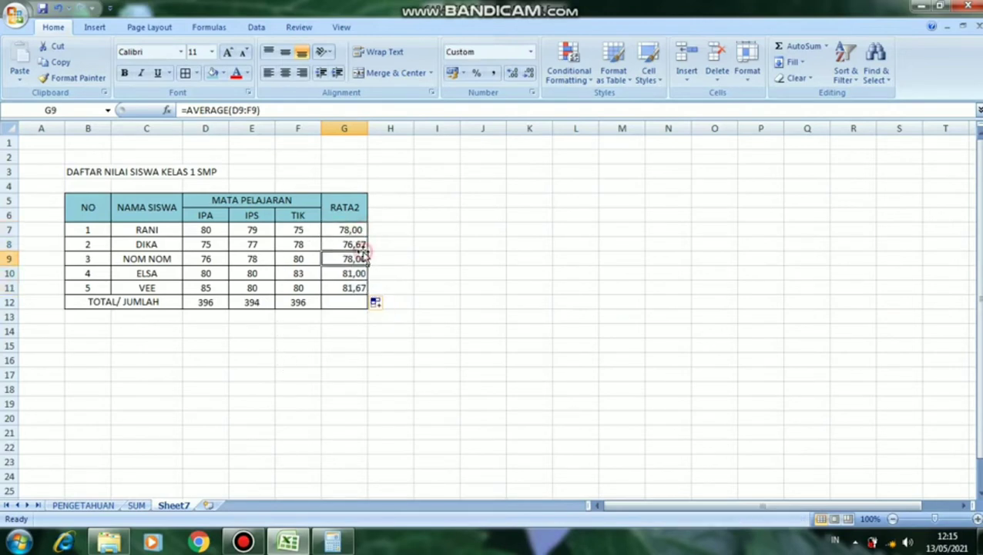
Step: Switch to Calculator and check the first student's average by adding 80, 79 and 75 and dividing the sum by 3
{"action": "left_click", "coordinate": [333, 541]}
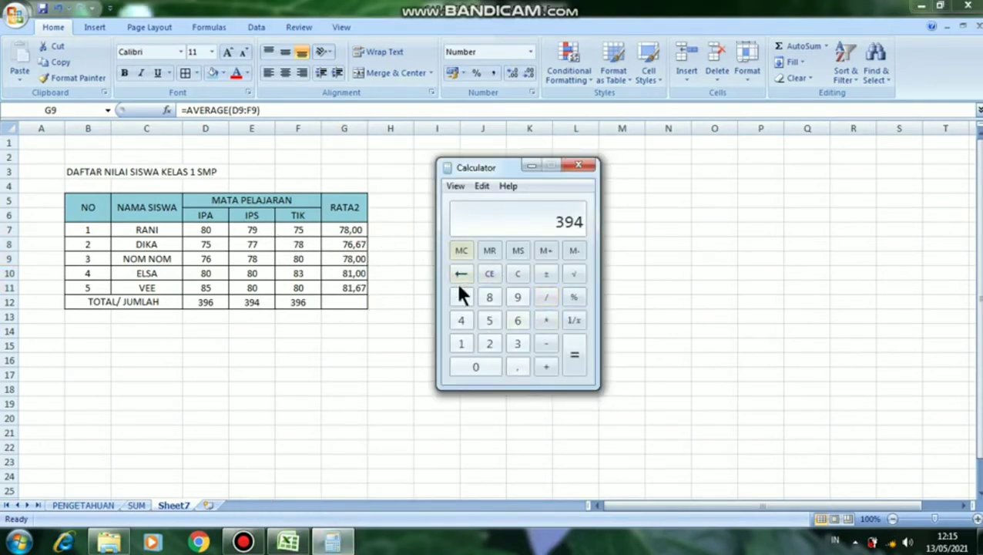
{"action": "left_click", "coordinate": [517, 271]}
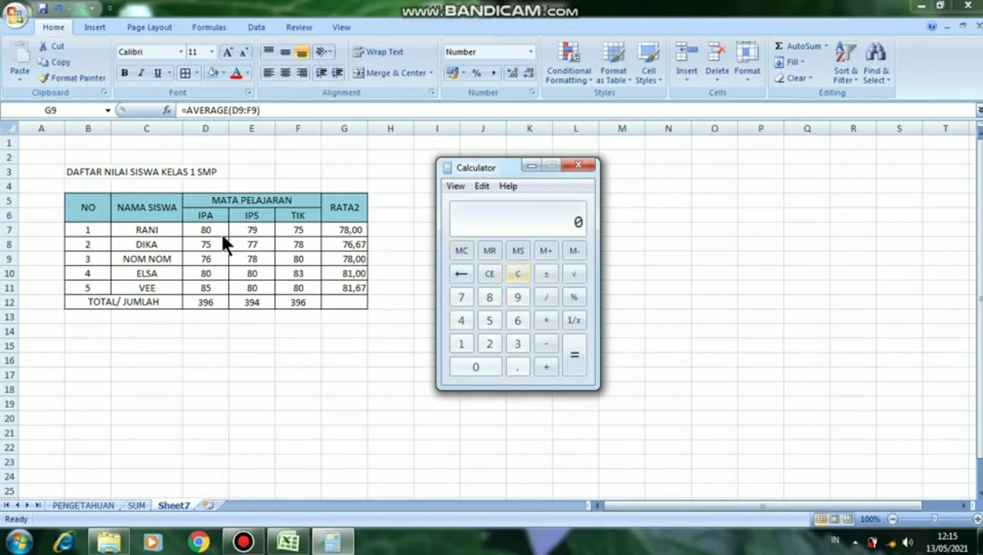
{"action": "left_click", "coordinate": [490, 299]}
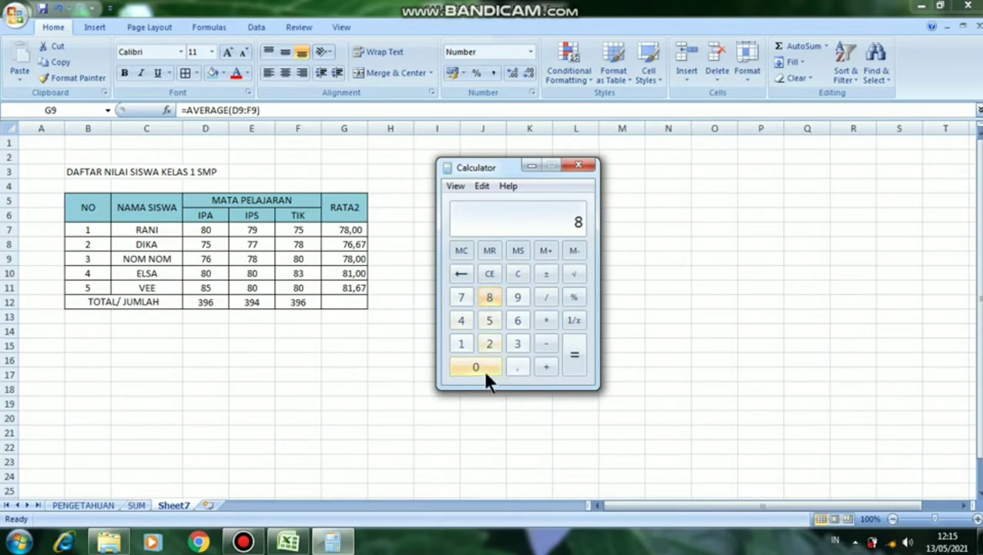
{"action": "left_click", "coordinate": [483, 368]}
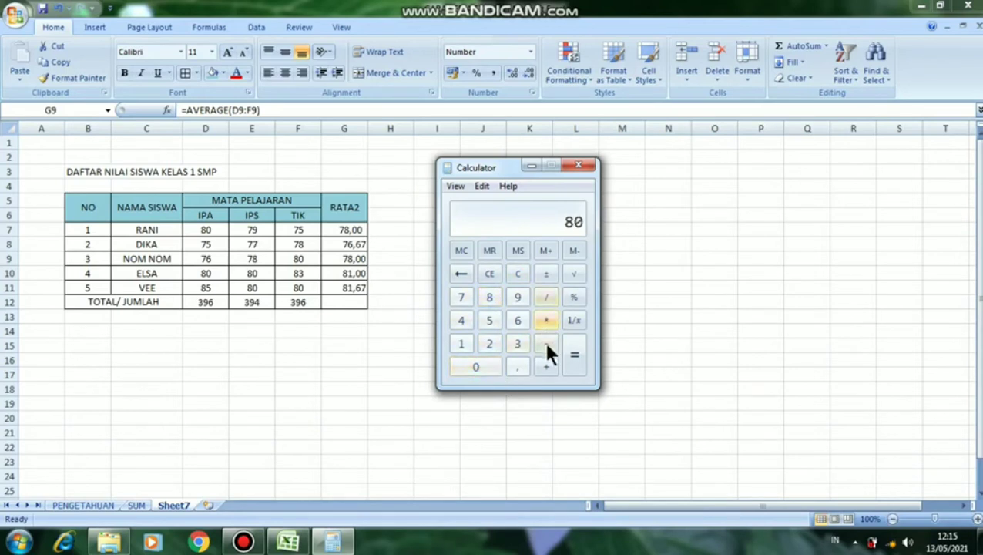
{"action": "left_click", "coordinate": [547, 367]}
{"action": "left_click", "coordinate": [463, 299]}
{"action": "left_click", "coordinate": [519, 298]}
{"action": "left_click", "coordinate": [546, 367]}
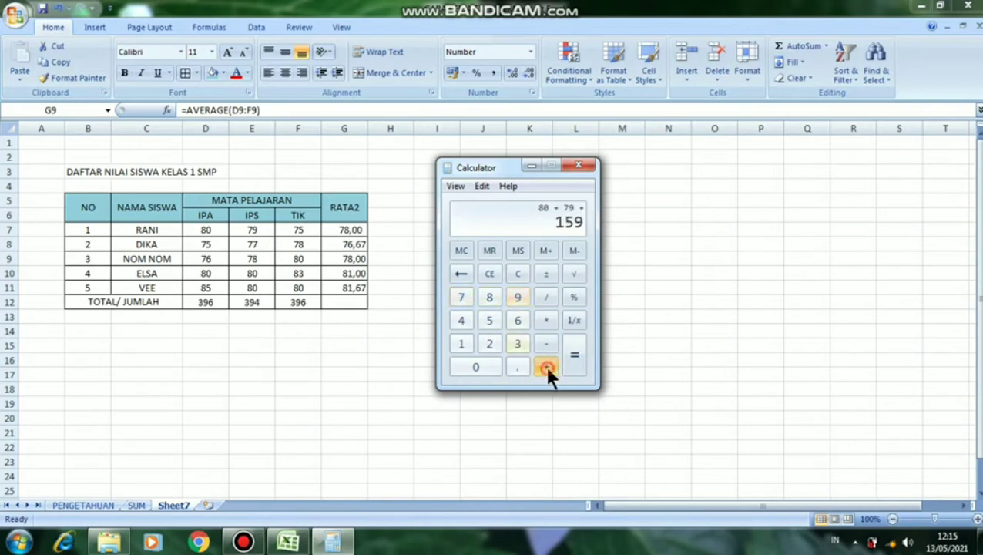
{"action": "left_click", "coordinate": [458, 297]}
{"action": "left_click", "coordinate": [491, 321]}
{"action": "left_click", "coordinate": [574, 362]}
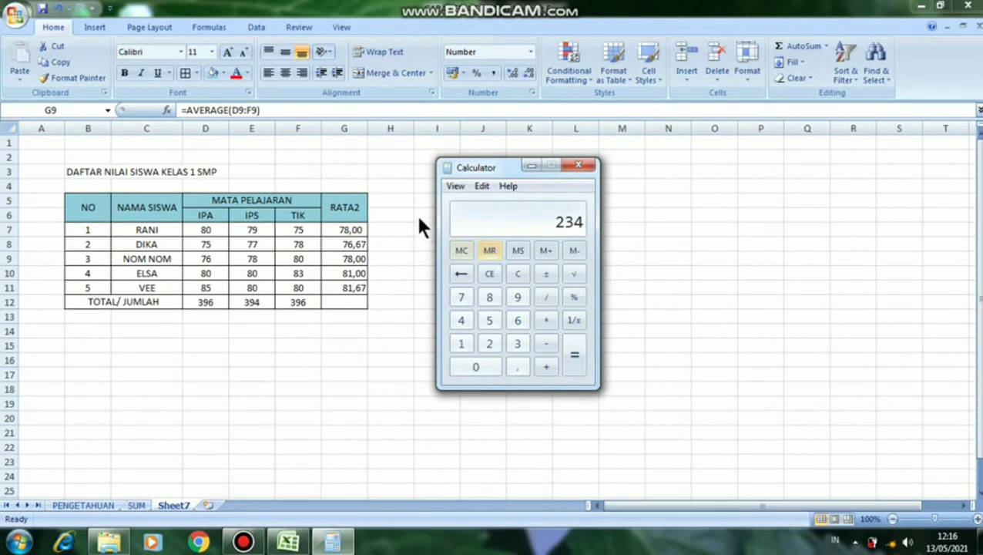
{"action": "left_click", "coordinate": [546, 297]}
{"action": "left_click", "coordinate": [519, 343]}
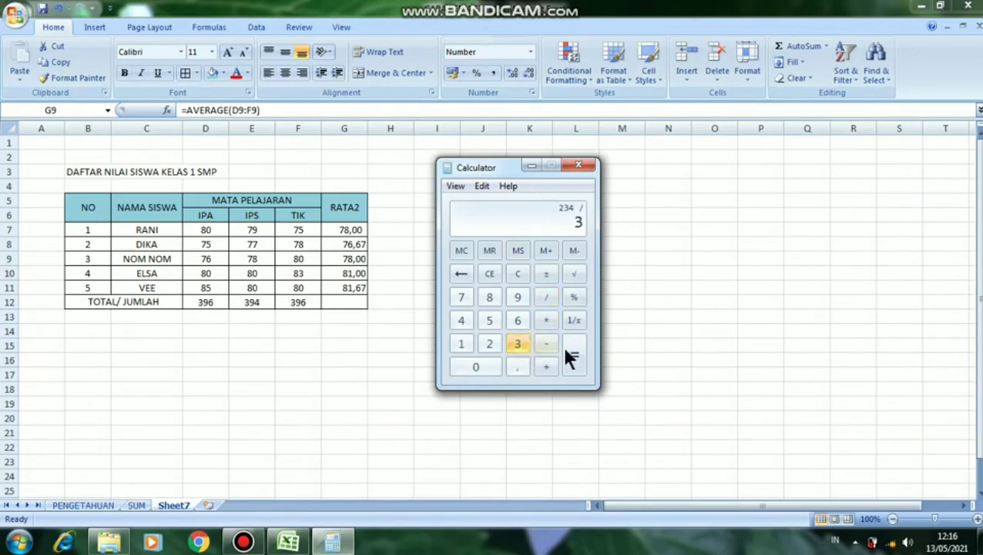
{"action": "left_click", "coordinate": [575, 355]}
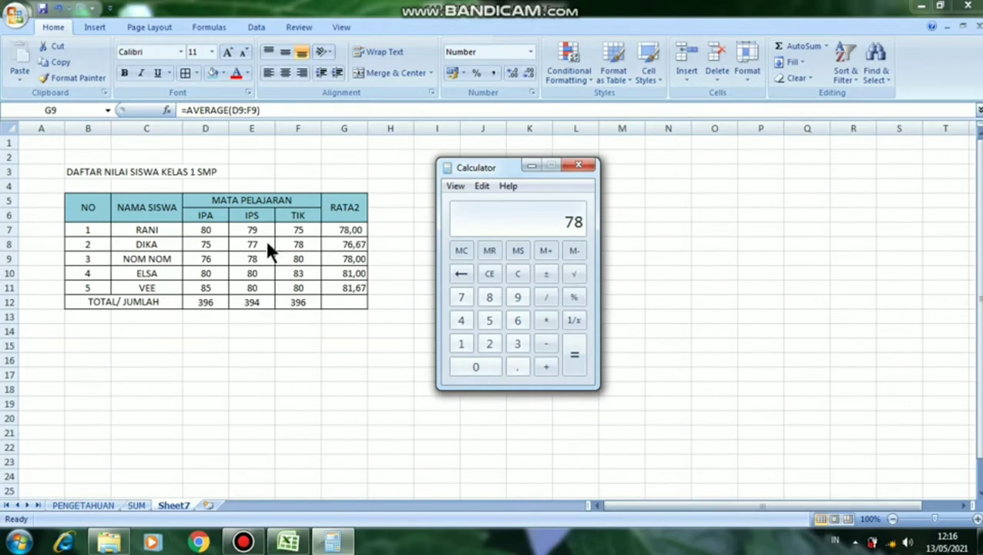
Step: Clear the calculation and check the second student's average by adding 75, 77 and 78 and dividing the sum by 3
{"action": "left_click", "coordinate": [511, 275]}
{"action": "left_click", "coordinate": [463, 297]}
{"action": "left_click", "coordinate": [489, 319]}
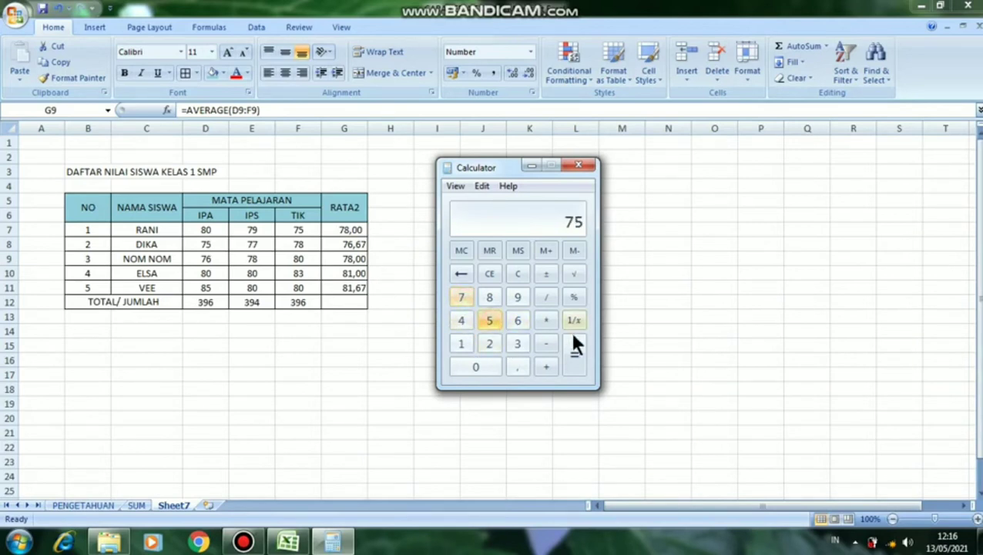
{"action": "left_click", "coordinate": [546, 367]}
{"action": "left_click", "coordinate": [462, 297]}
{"action": "left_click", "coordinate": [463, 296]}
{"action": "left_click", "coordinate": [546, 367]}
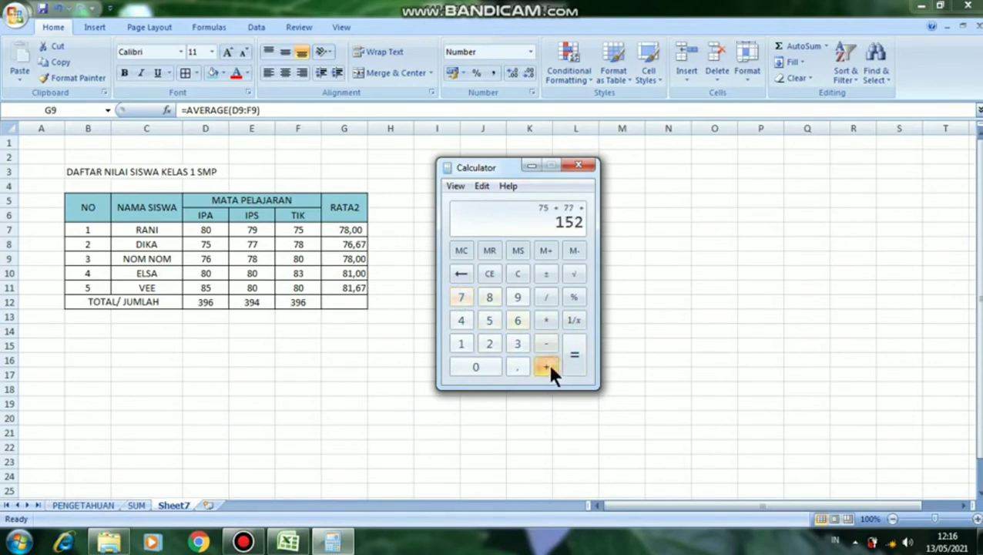
{"action": "left_click", "coordinate": [463, 297]}
{"action": "left_click", "coordinate": [490, 298]}
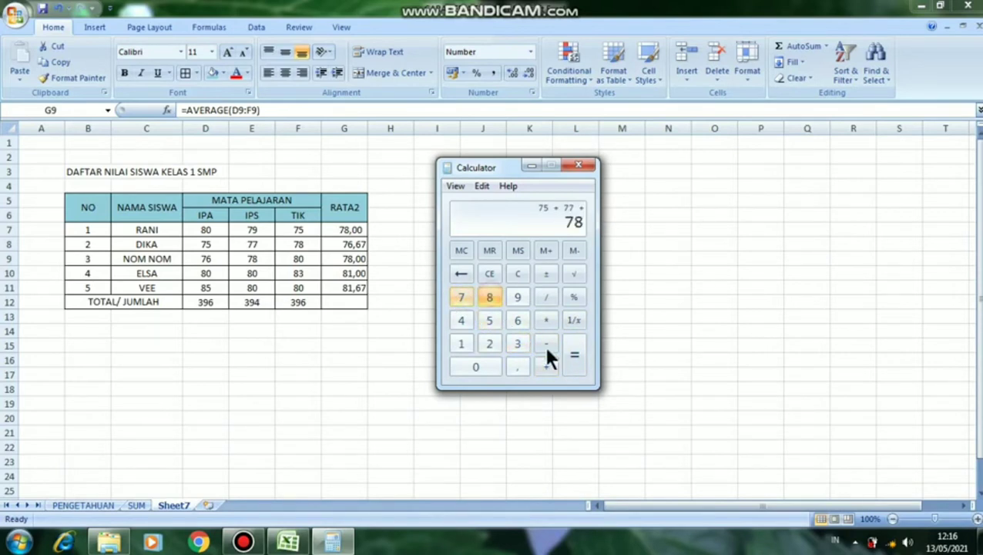
{"action": "left_click", "coordinate": [575, 359]}
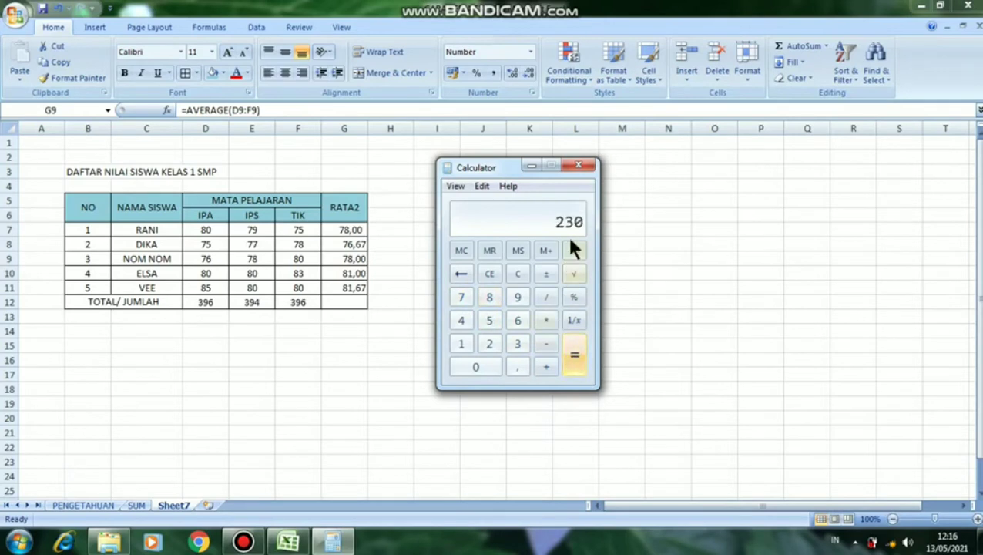
{"action": "left_click", "coordinate": [546, 297]}
{"action": "left_click", "coordinate": [518, 343]}
{"action": "left_click", "coordinate": [574, 360]}
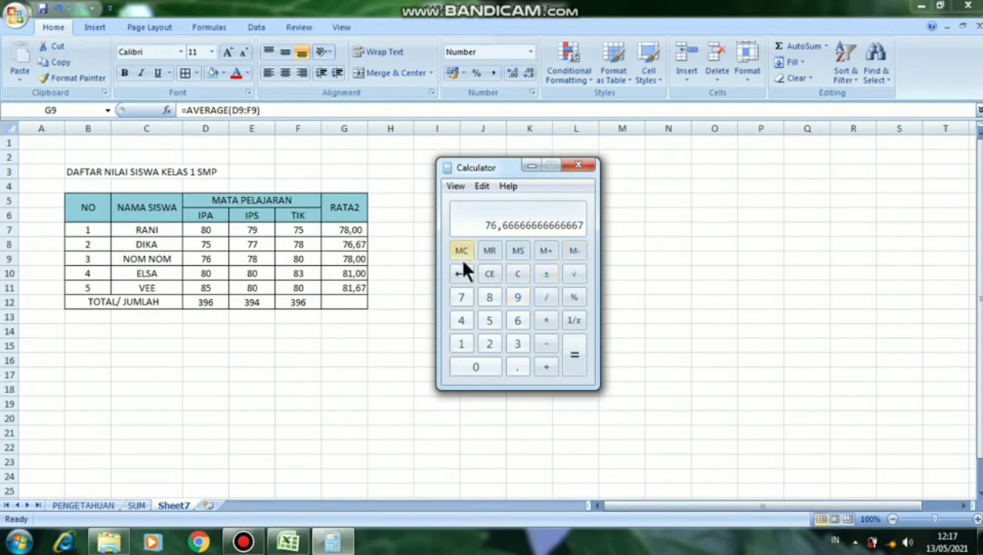
Step: Clear the calculation and check the fifth student's average by adding 85, 80 and 80 and dividing the sum by 3
{"action": "left_click", "coordinate": [516, 274]}
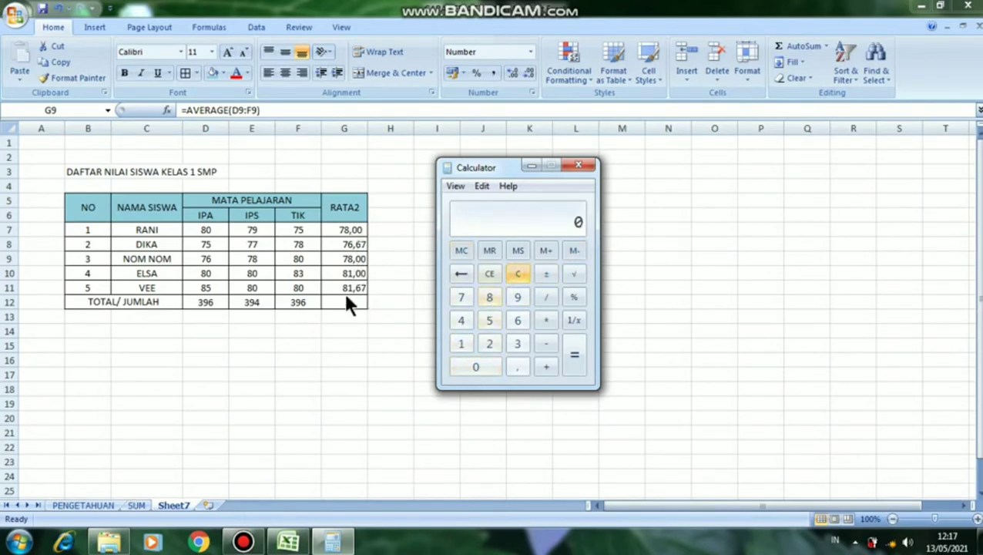
{"action": "left_click", "coordinate": [491, 298]}
{"action": "left_click", "coordinate": [490, 316]}
{"action": "left_click", "coordinate": [546, 368]}
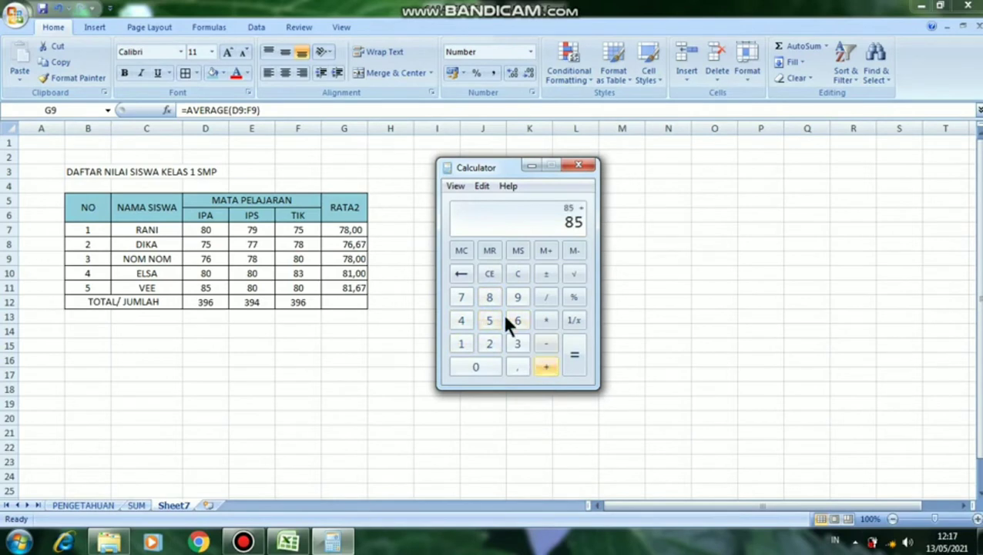
{"action": "left_click", "coordinate": [489, 298]}
{"action": "left_click", "coordinate": [484, 367]}
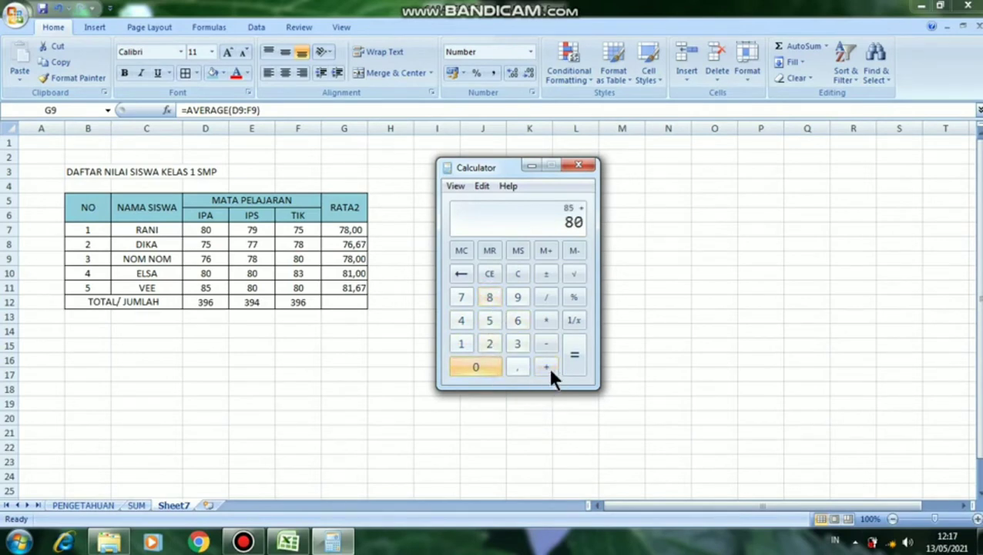
{"action": "left_click", "coordinate": [546, 367]}
{"action": "left_click", "coordinate": [490, 297]}
{"action": "left_click", "coordinate": [481, 366]}
{"action": "left_click", "coordinate": [575, 361]}
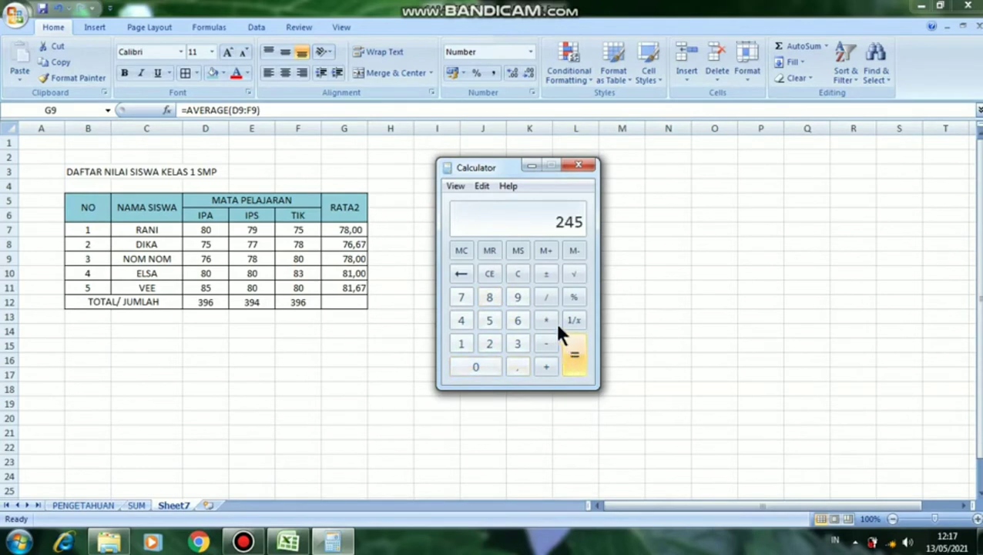
{"action": "left_click", "coordinate": [544, 296]}
{"action": "left_click", "coordinate": [517, 343]}
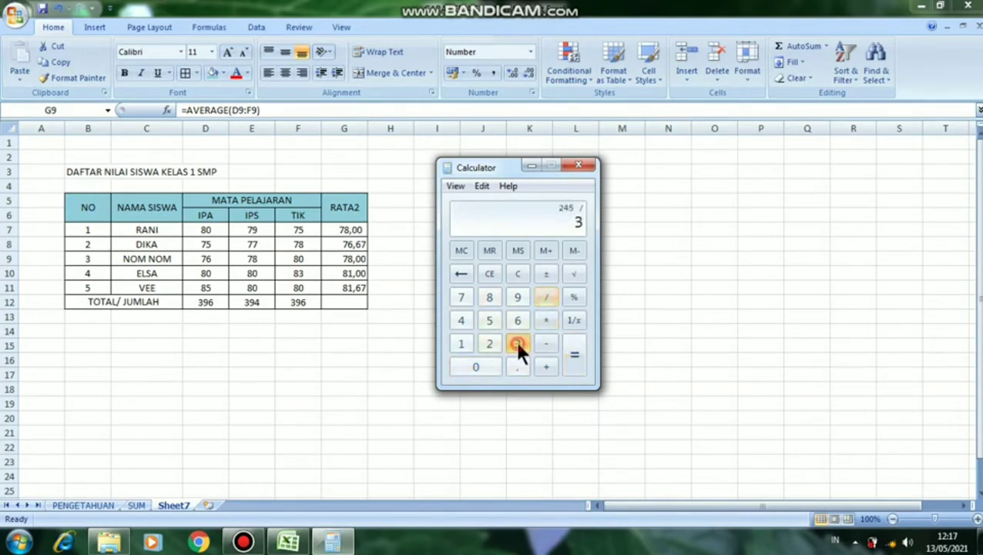
{"action": "left_click", "coordinate": [574, 362]}
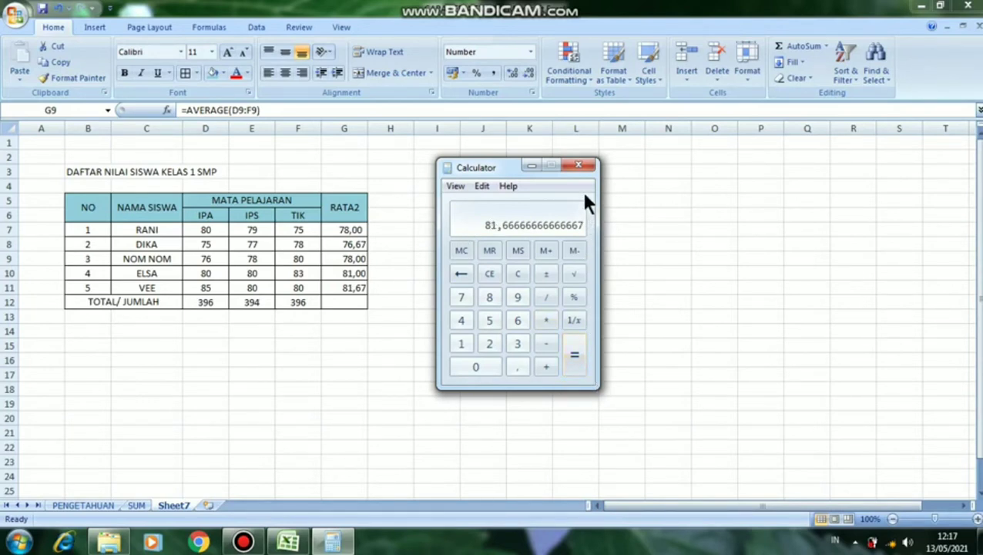
Step: Switch back to Excel and fill the average formula from G7 down through G12
{"action": "key", "text": "alt+Tab"}
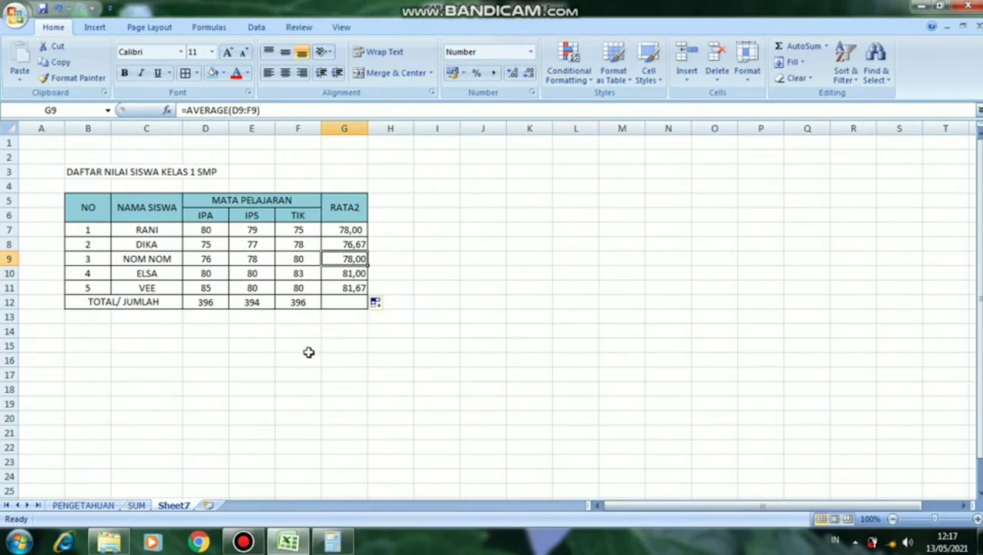
{"action": "left_click", "coordinate": [286, 299]}
{"action": "left_click", "coordinate": [325, 311]}
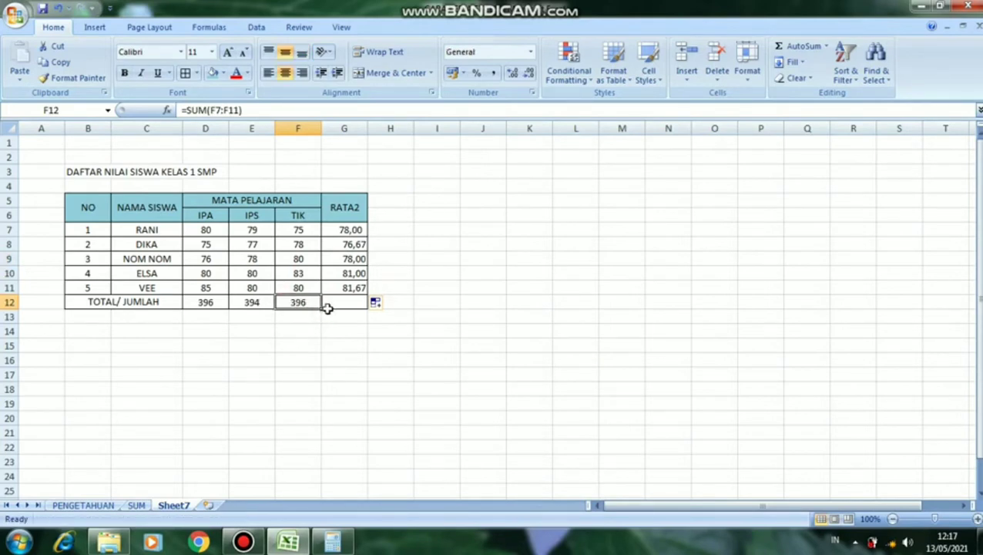
{"action": "left_click", "coordinate": [354, 289]}
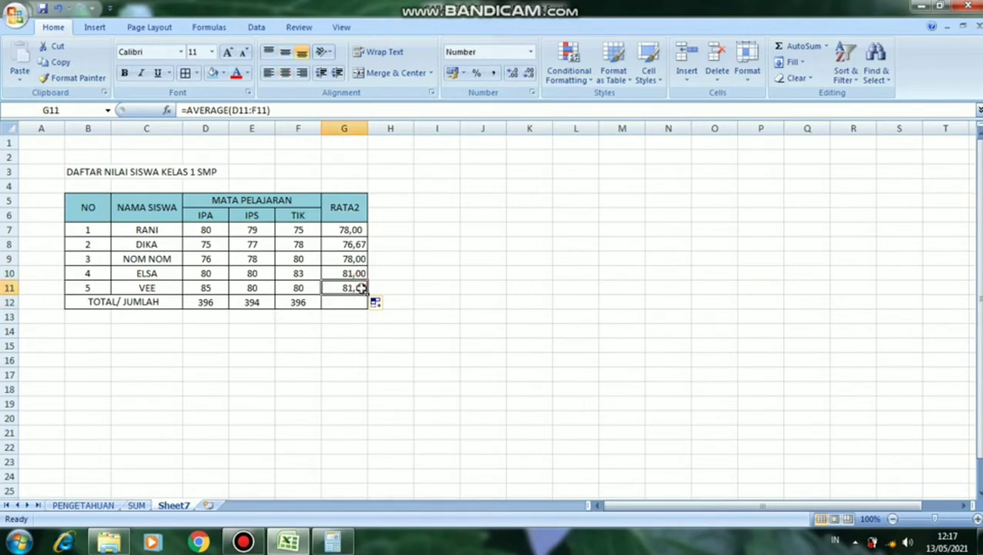
{"action": "left_click", "coordinate": [356, 230]}
{"action": "left_click_drag", "start_coordinate": [370, 235], "coordinate": [363, 306]}
{"action": "left_click", "coordinate": [344, 343]}
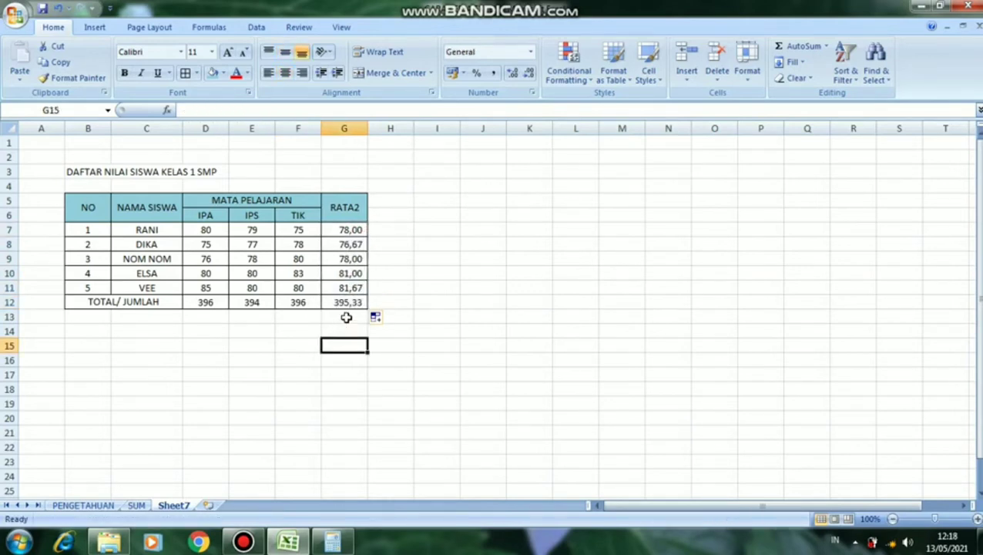
{"action": "left_click", "coordinate": [306, 303]}
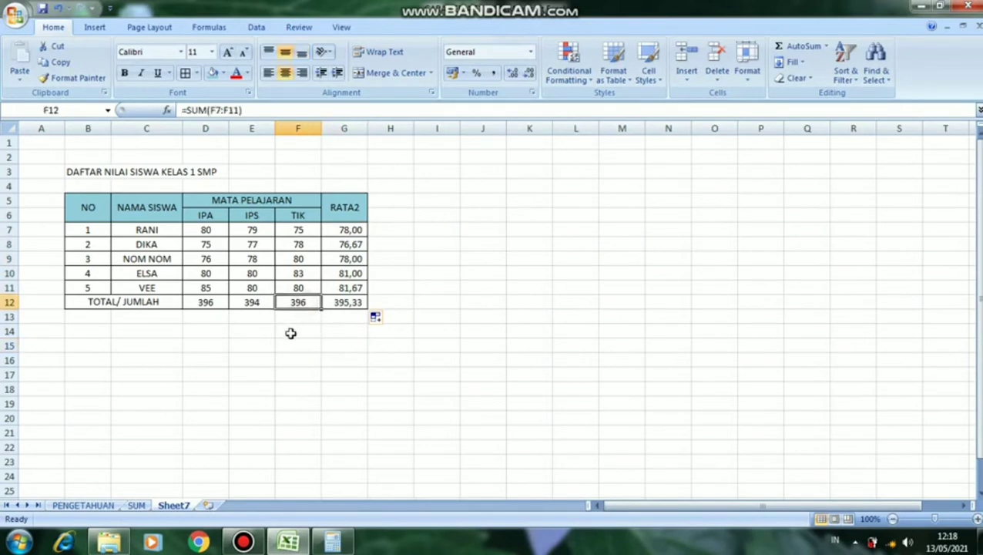
Step: Enter the text AVERAGE in cell G14 below the RATA2 column
{"action": "left_click", "coordinate": [343, 332]}
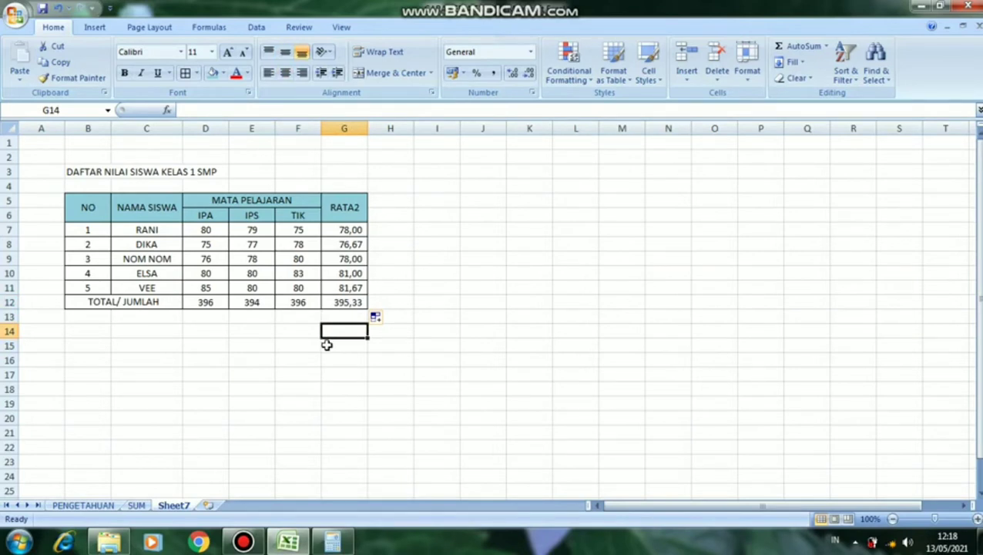
{"action": "type", "text": "AVE"}
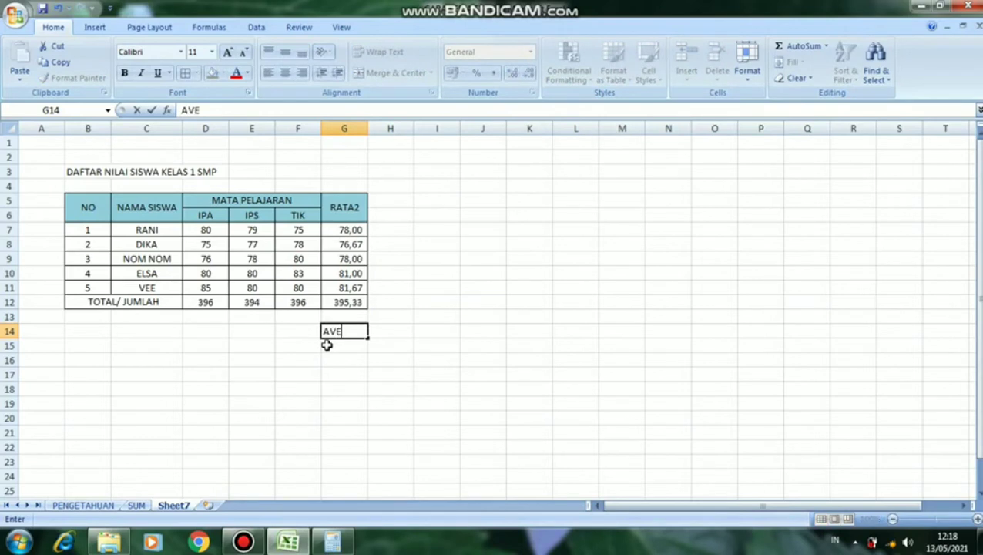
{"action": "type", "text": "RAGE"}
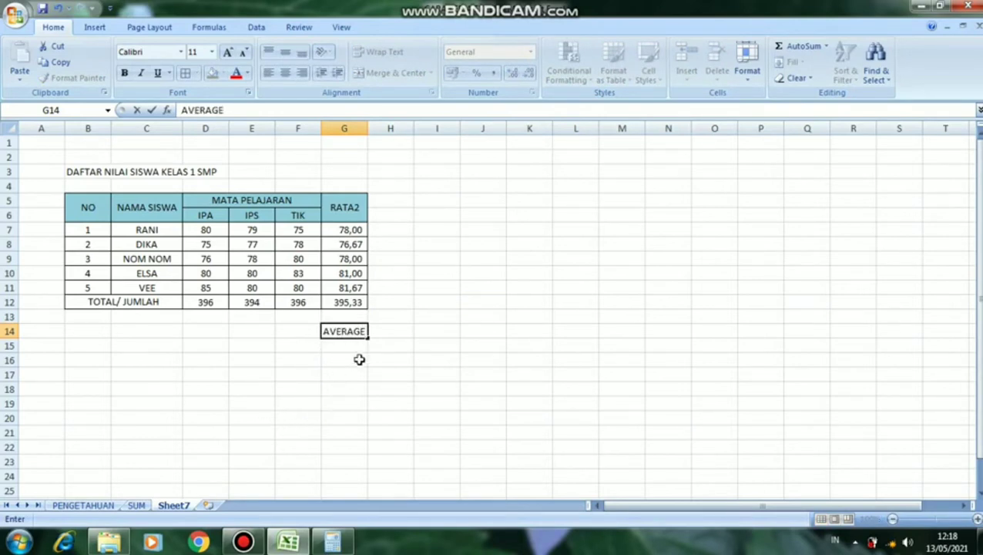
{"action": "key", "text": "Return"}
Step: Format the AVERAGE text in G14 in red at font size 20
{"action": "left_click", "coordinate": [361, 332]}
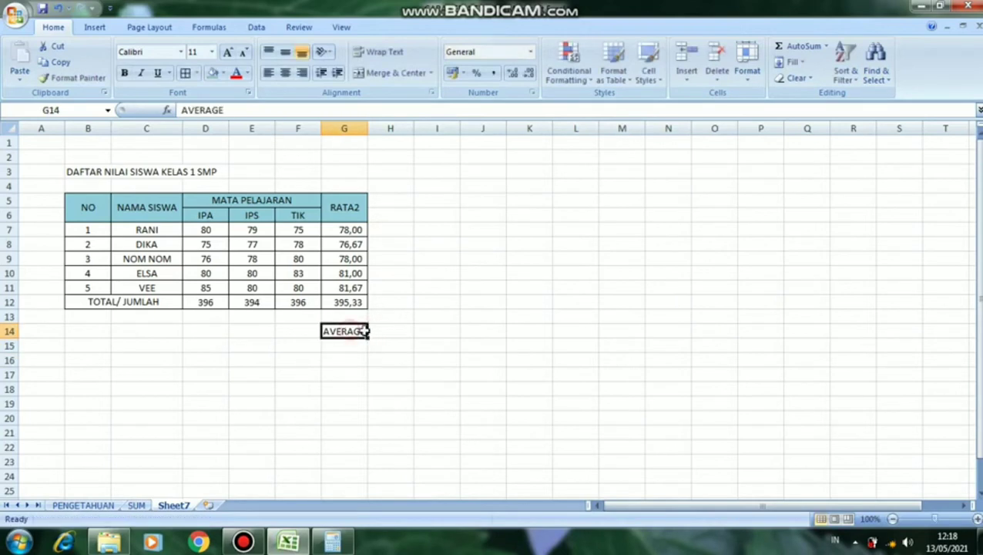
{"action": "left_click", "coordinate": [247, 71]}
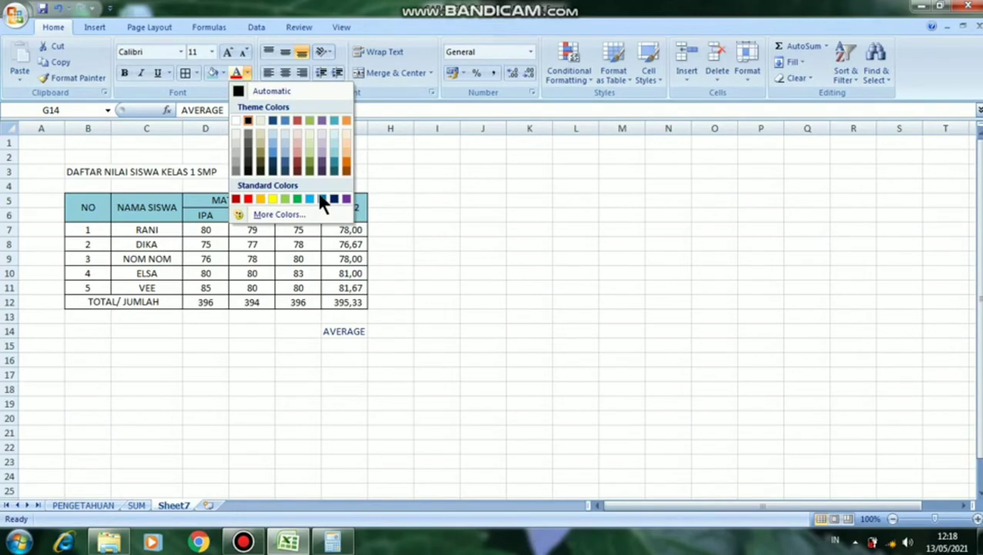
{"action": "left_click", "coordinate": [249, 197]}
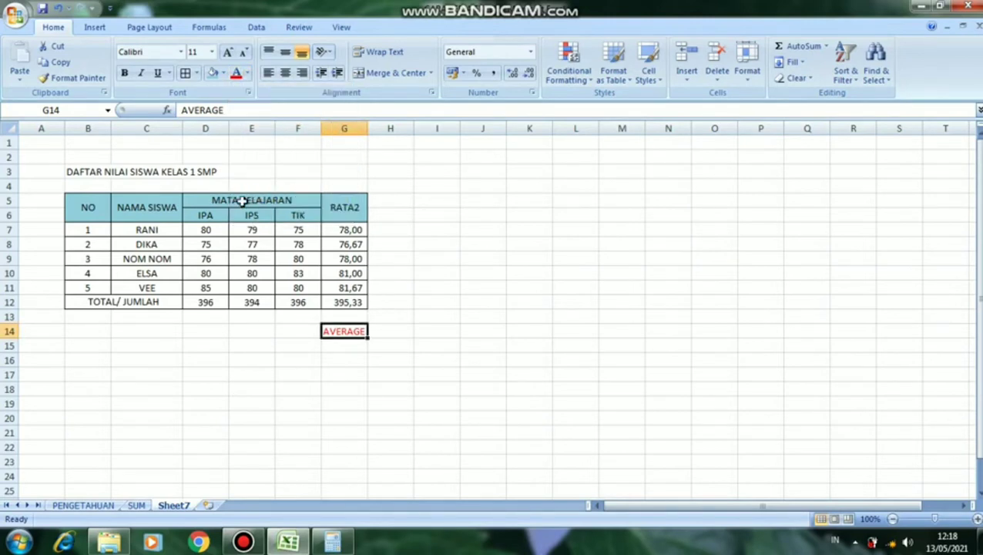
{"action": "left_click", "coordinate": [210, 53]}
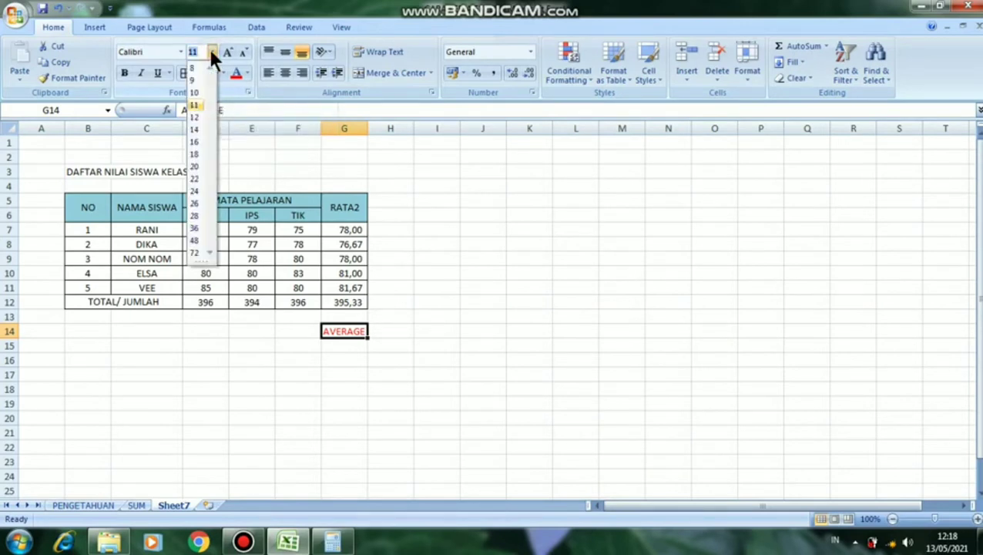
{"action": "left_click", "coordinate": [193, 165]}
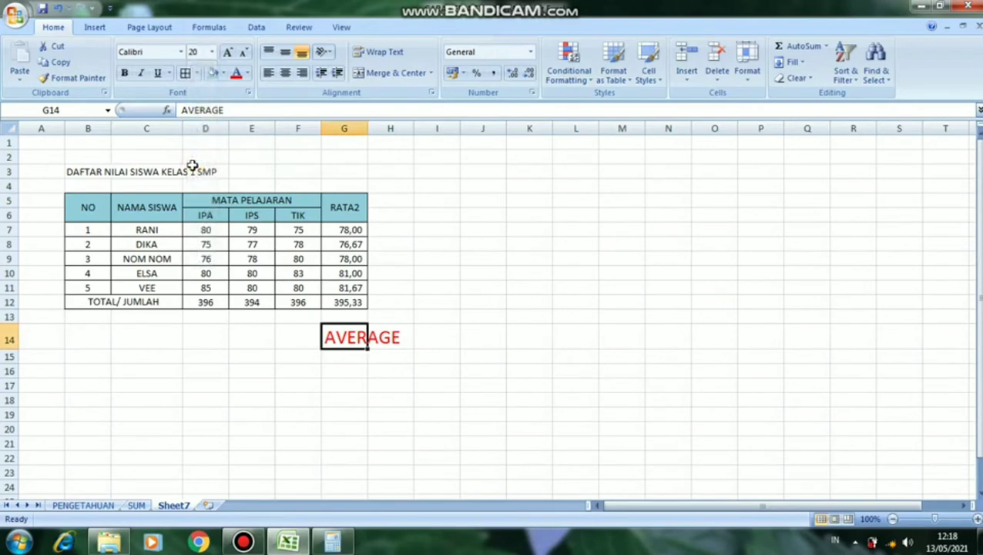
{"action": "left_click", "coordinate": [180, 51]}
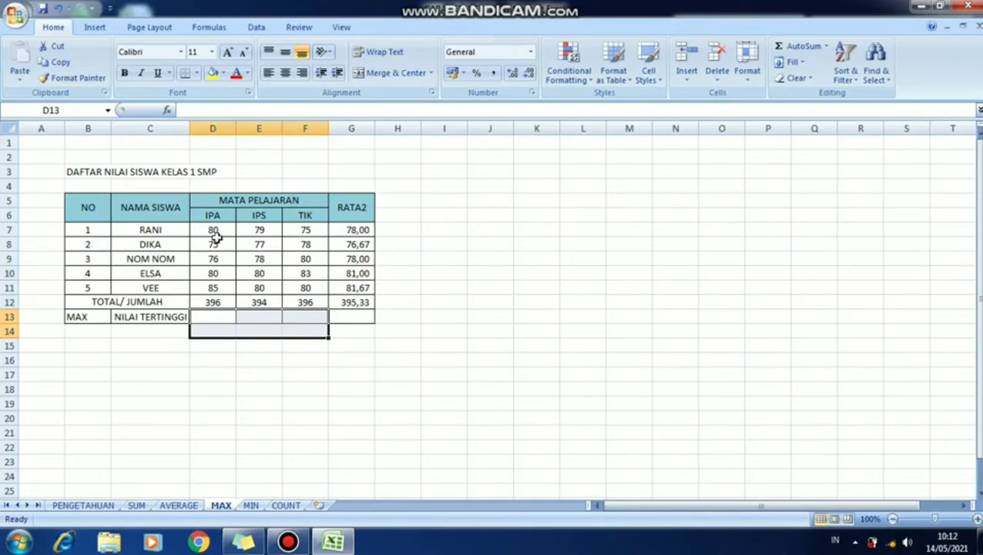
Step: Enter =MAX(D7:D11) in D13 to find the highest IPA score
{"action": "left_click", "coordinate": [220, 286]}
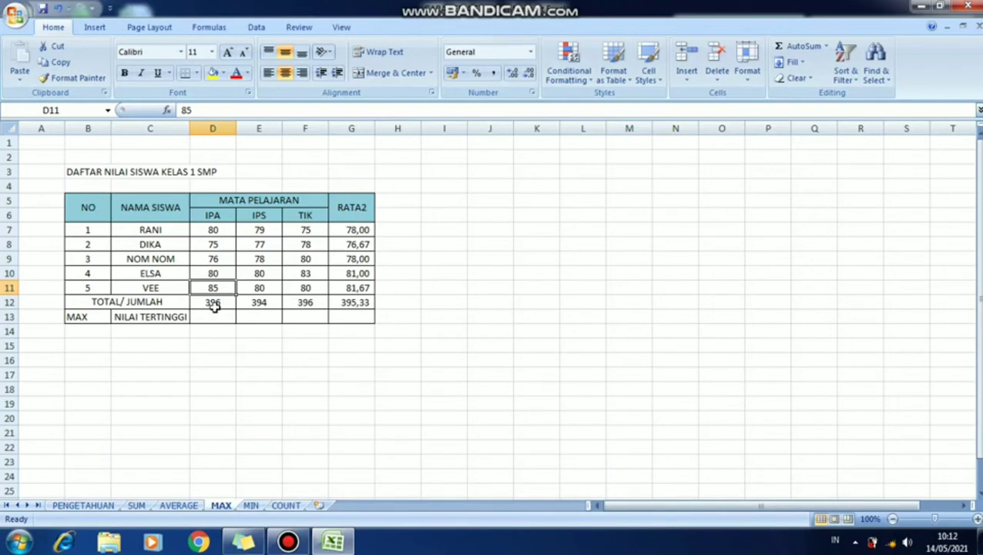
{"action": "left_click", "coordinate": [213, 318]}
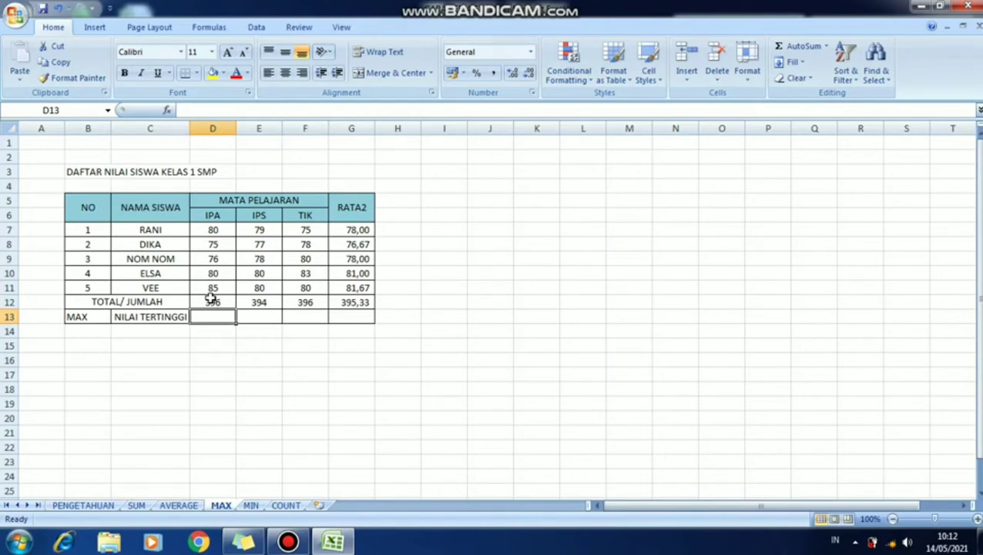
{"action": "type", "text": "="}
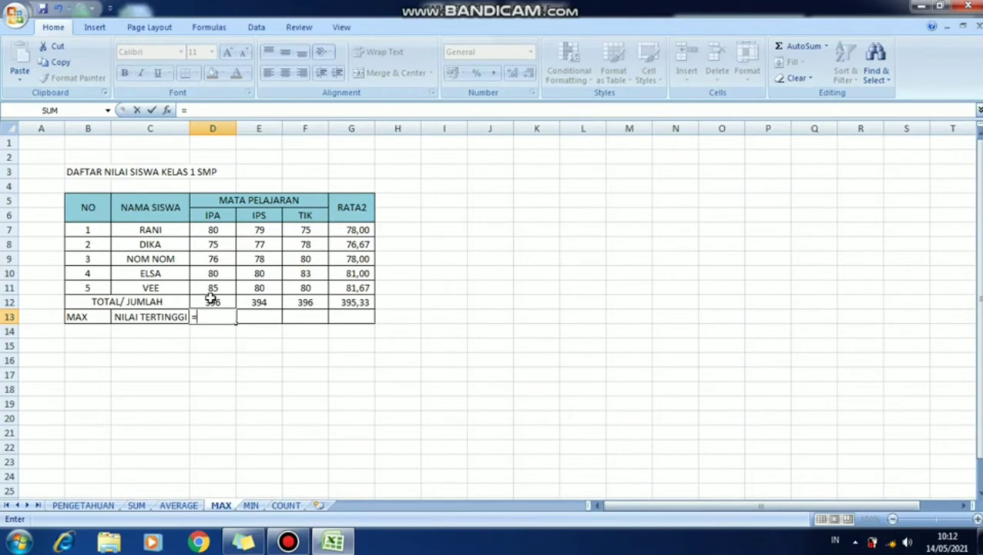
{"action": "type", "text": "MA"}
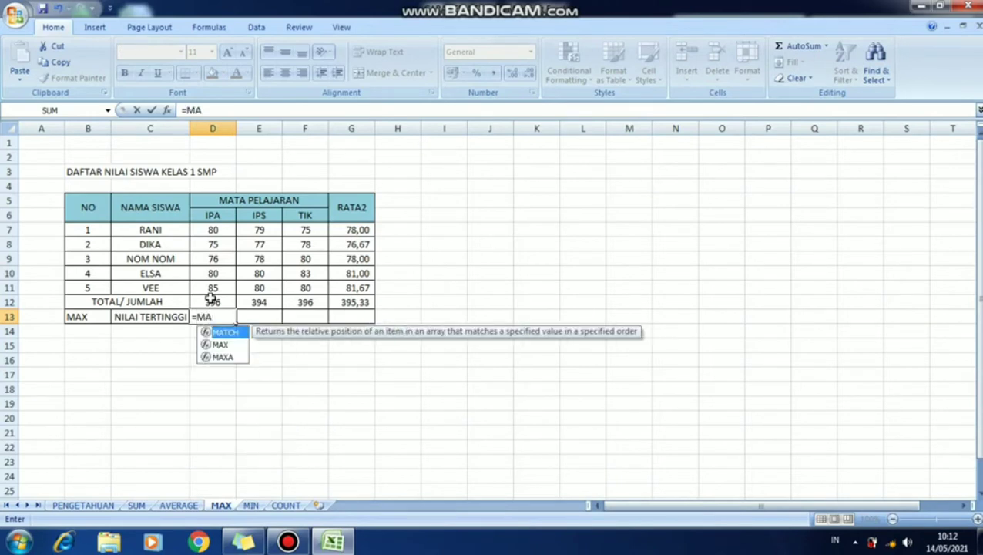
{"action": "type", "text": "X"}
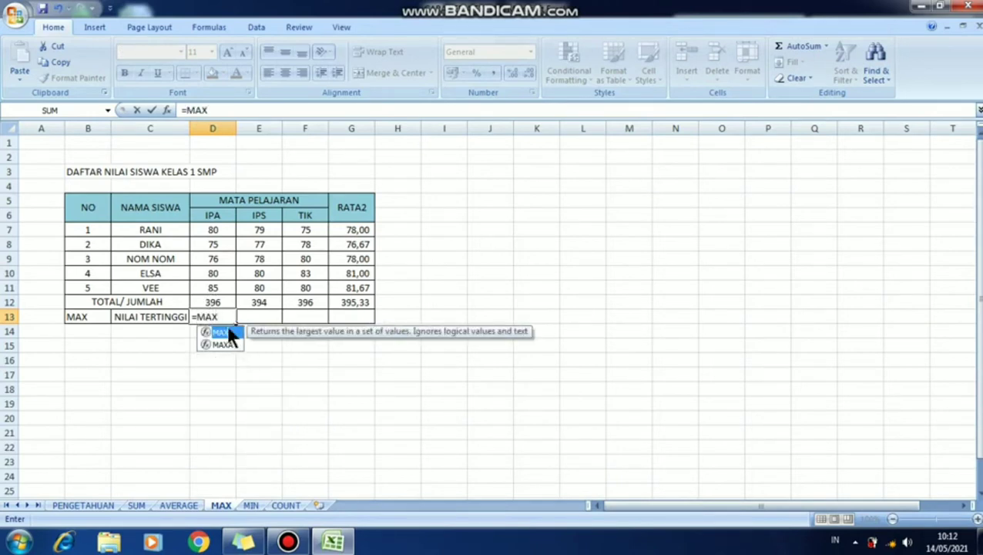
{"action": "double_click", "coordinate": [221, 330]}
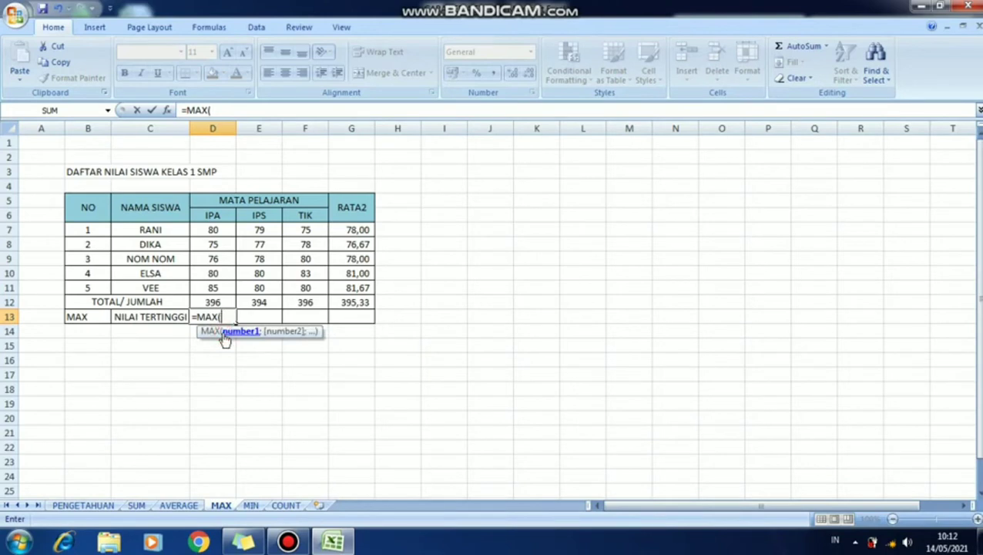
{"action": "left_click", "coordinate": [221, 230]}
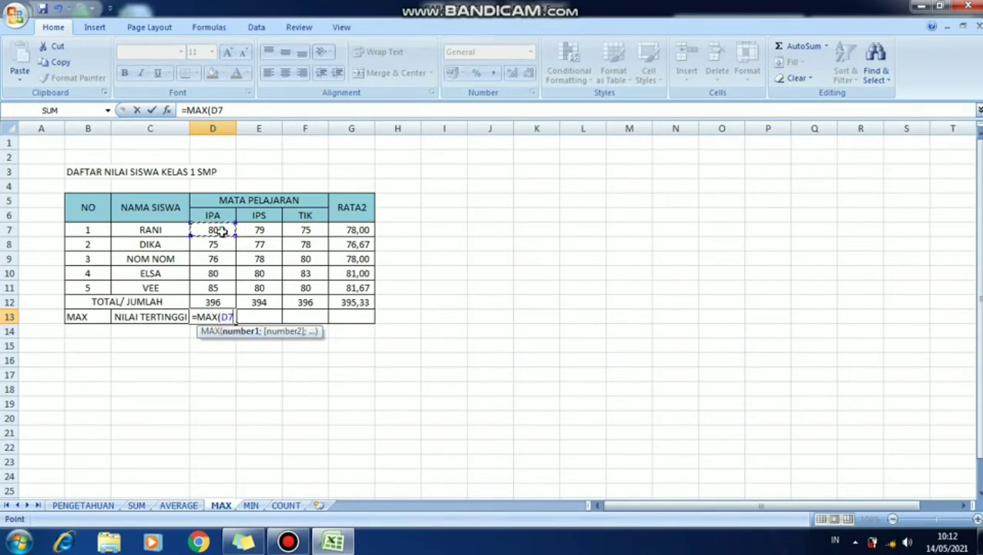
{"action": "left_click_drag", "start_coordinate": [221, 230], "coordinate": [222, 288]}
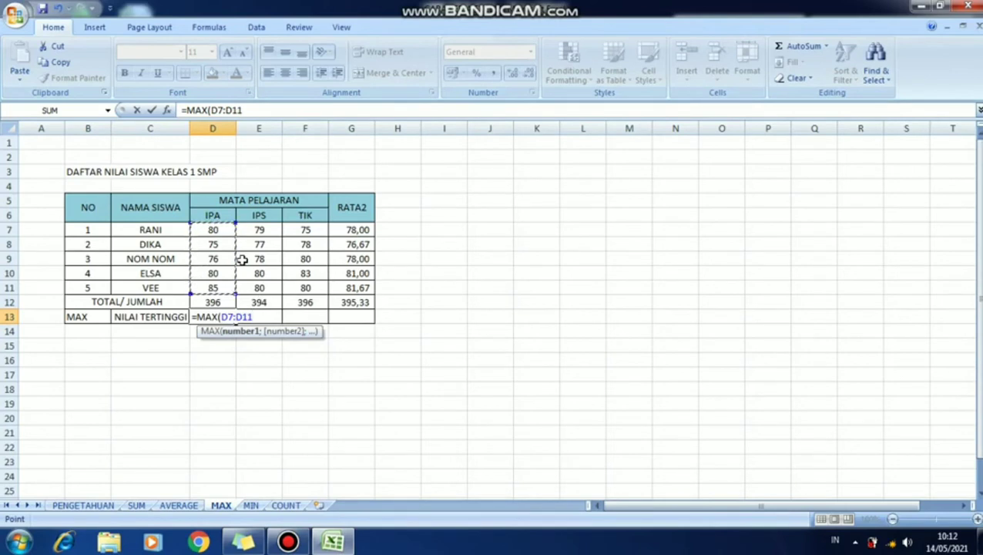
{"action": "type", "text": ")"}
{"action": "key", "text": "Return"}
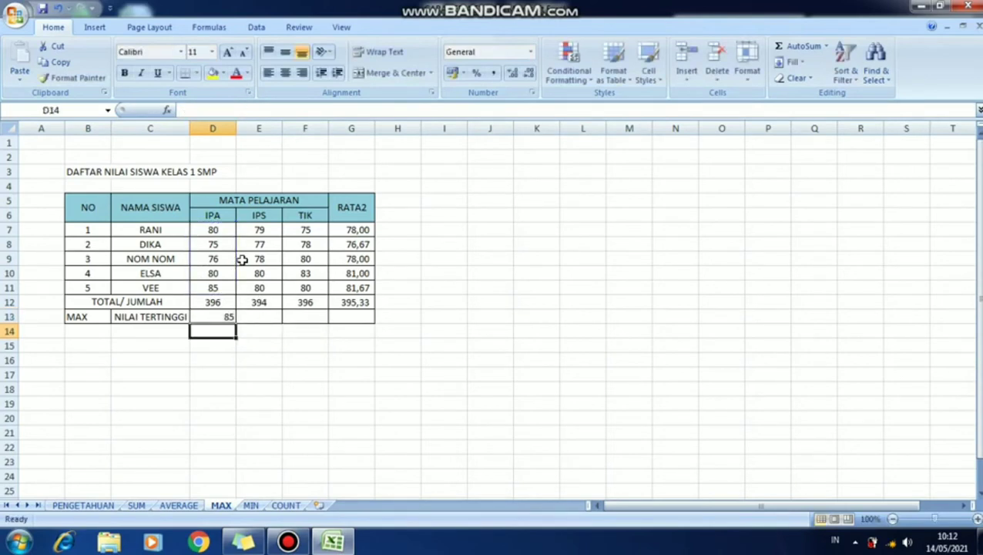
Step: Insert the Max function through AutoSum in E13 with the suggested range E7:E12
{"action": "left_click", "coordinate": [266, 317]}
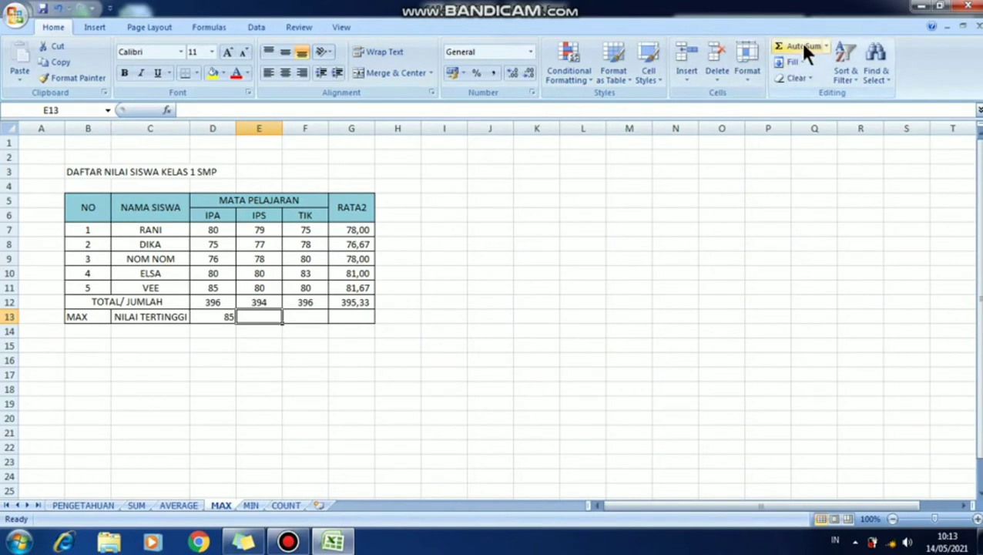
{"action": "left_click", "coordinate": [826, 45]}
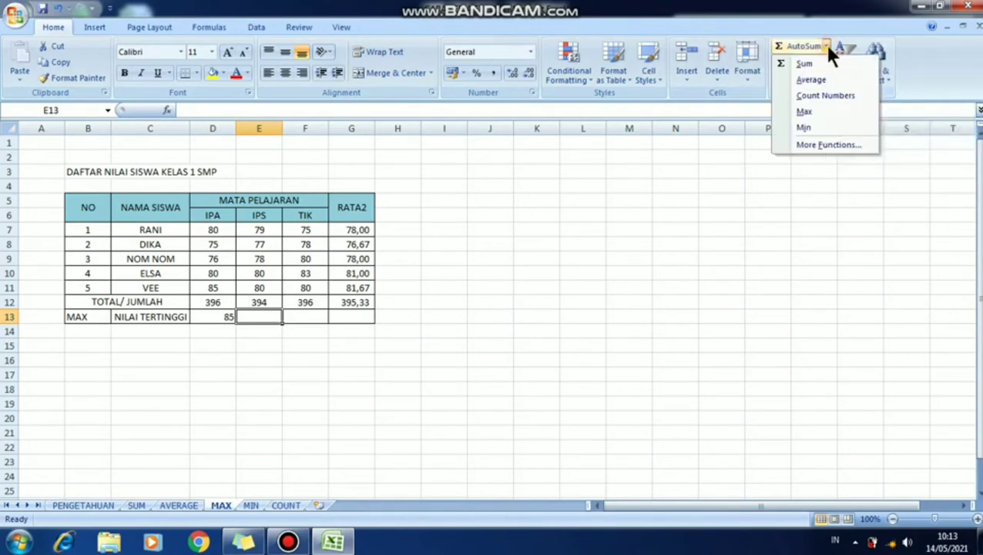
{"action": "left_click", "coordinate": [806, 114]}
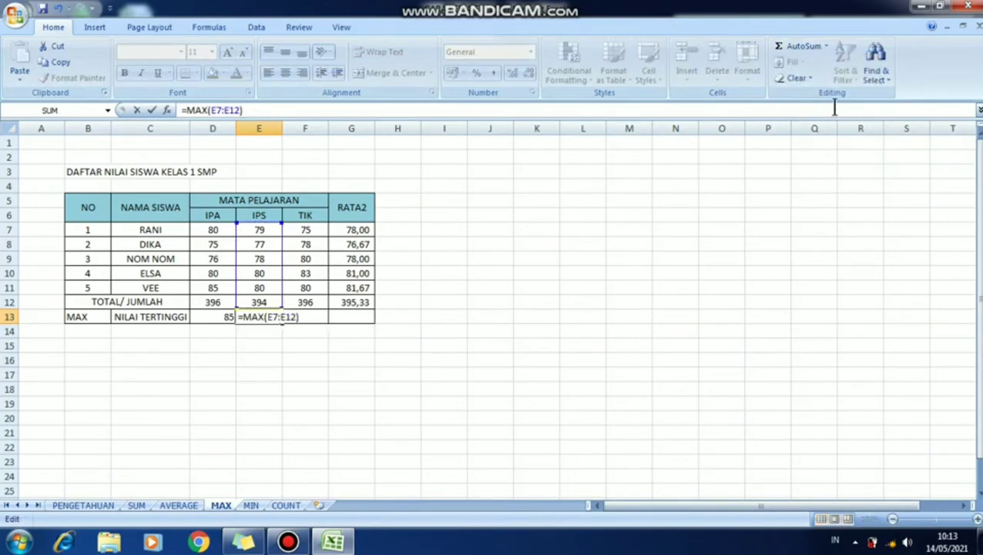
{"action": "key", "text": "Return"}
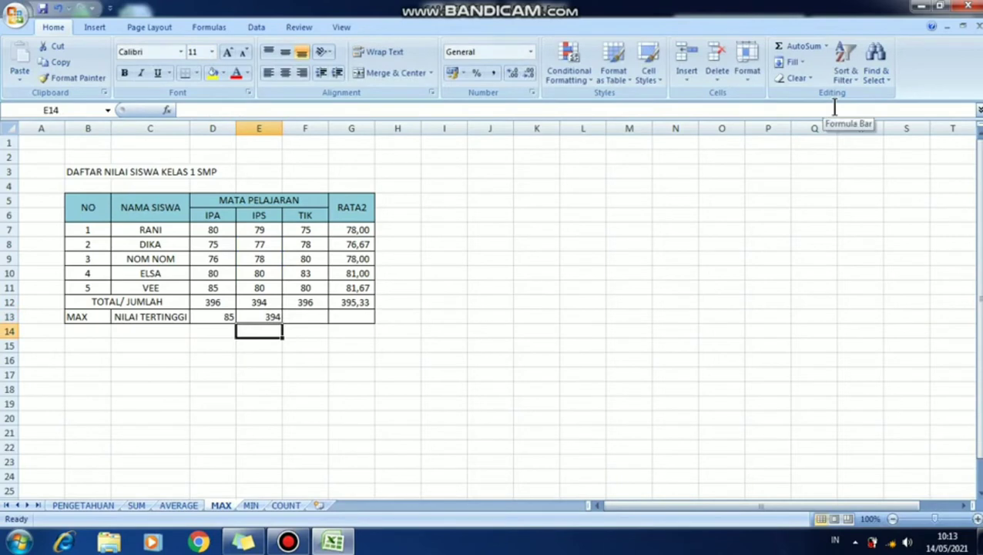
Step: Correct the formula in E13 to =MAX(E7:E11) so the range excludes the total row
{"action": "key", "text": "Up"}
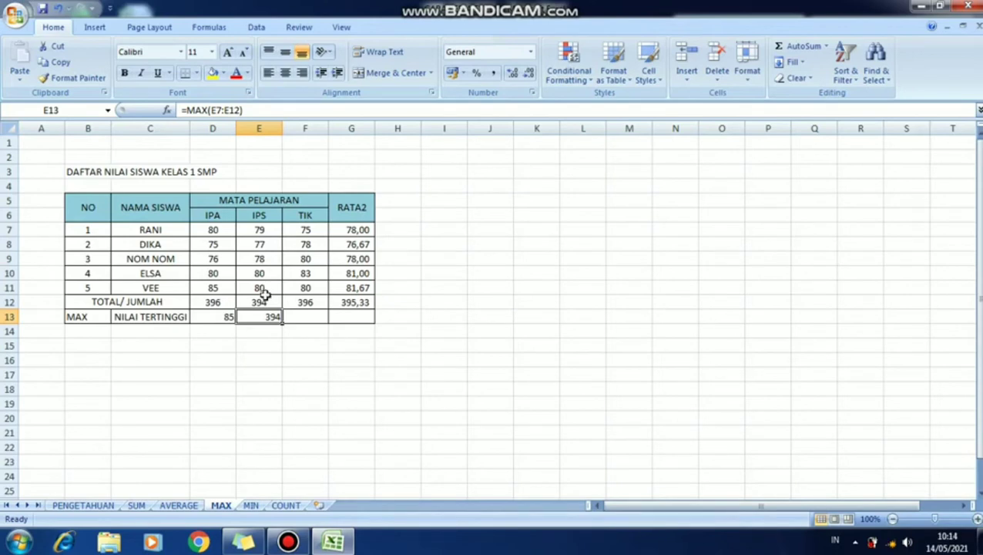
{"action": "left_click", "coordinate": [246, 111]}
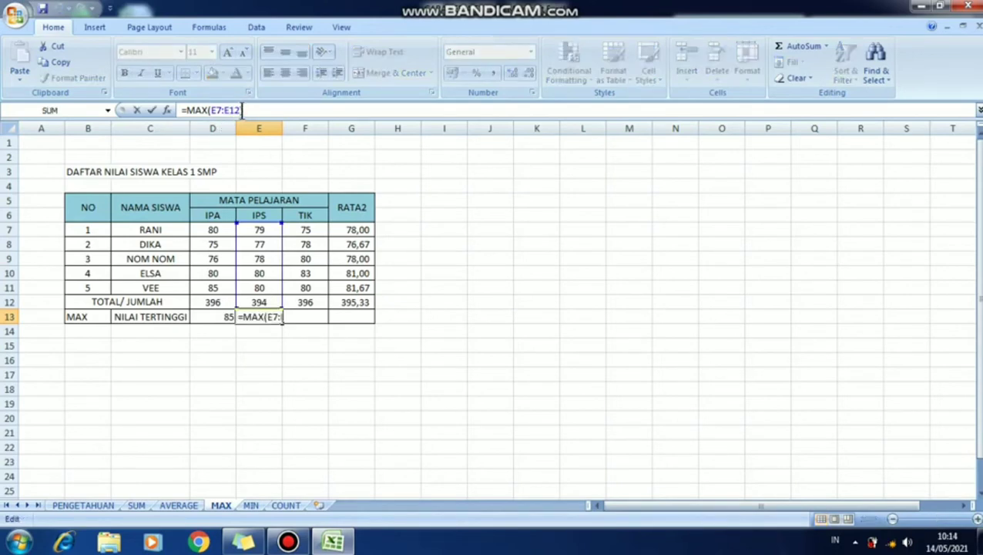
{"action": "type", "text": ")"}
{"action": "key", "text": "Left"}
{"action": "key", "text": "Left"}
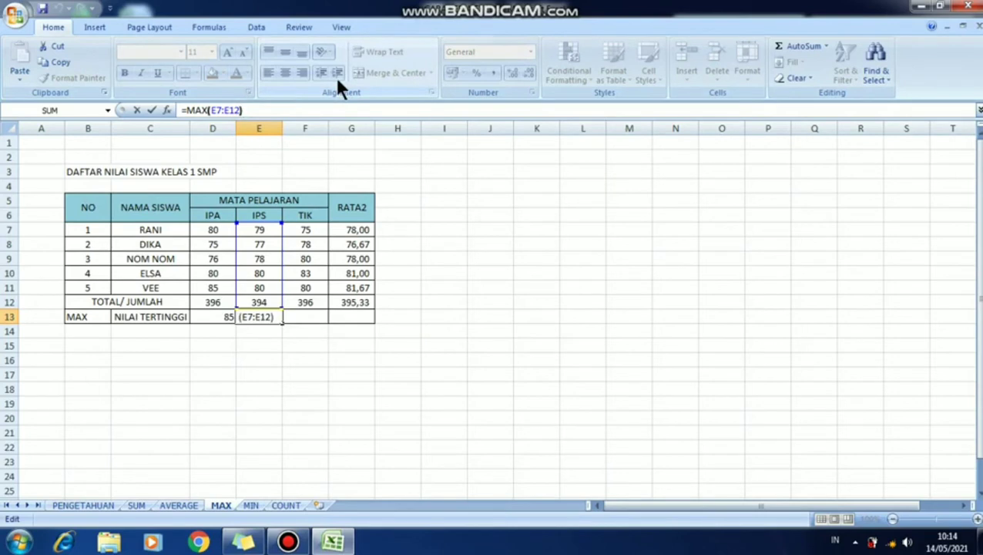
{"action": "key", "text": "Right"}
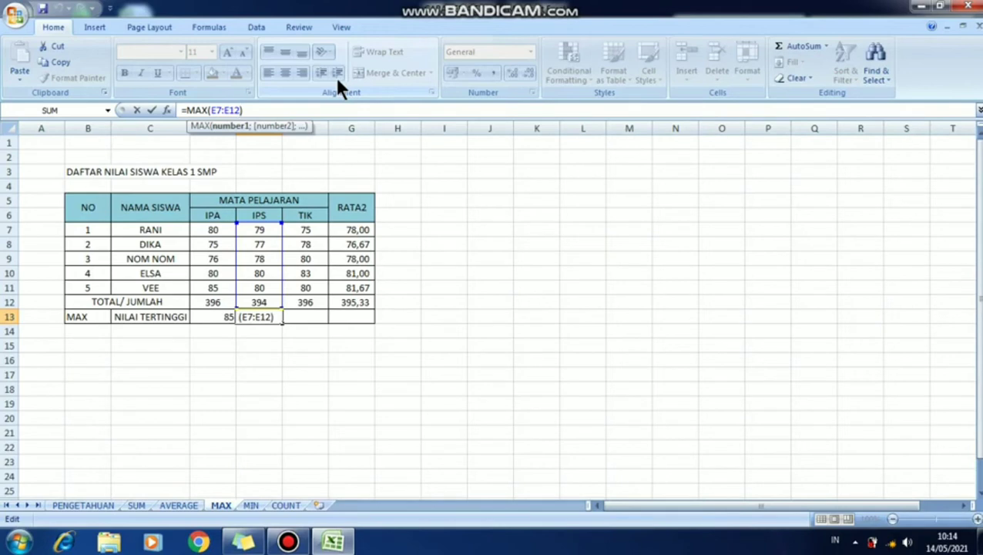
{"action": "key", "text": "BackSpace"}
{"action": "type", "text": "1"}
{"action": "key", "text": "Return"}
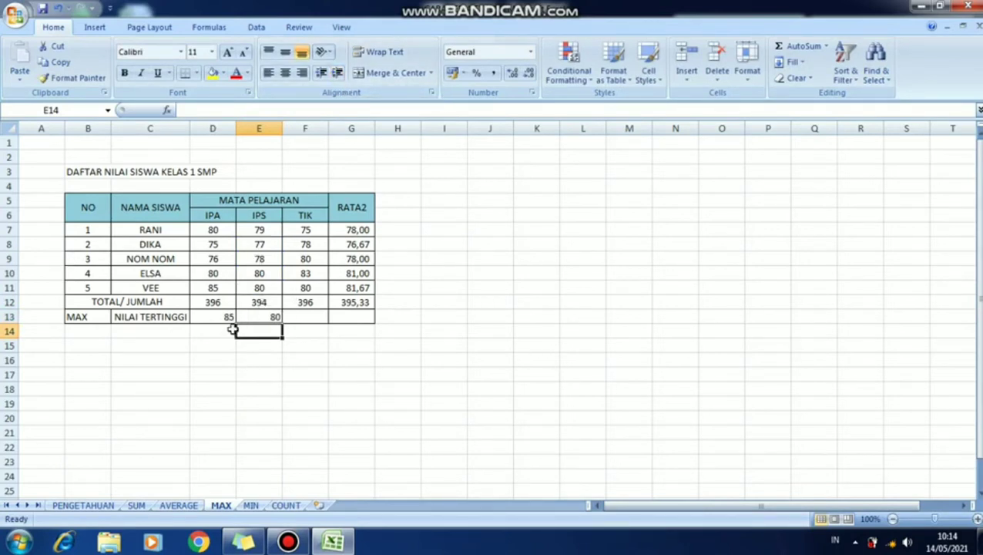
Step: Fill the MAX formula from E13 across to F13 for the TIK scores
{"action": "left_click", "coordinate": [301, 316]}
{"action": "left_click", "coordinate": [256, 316]}
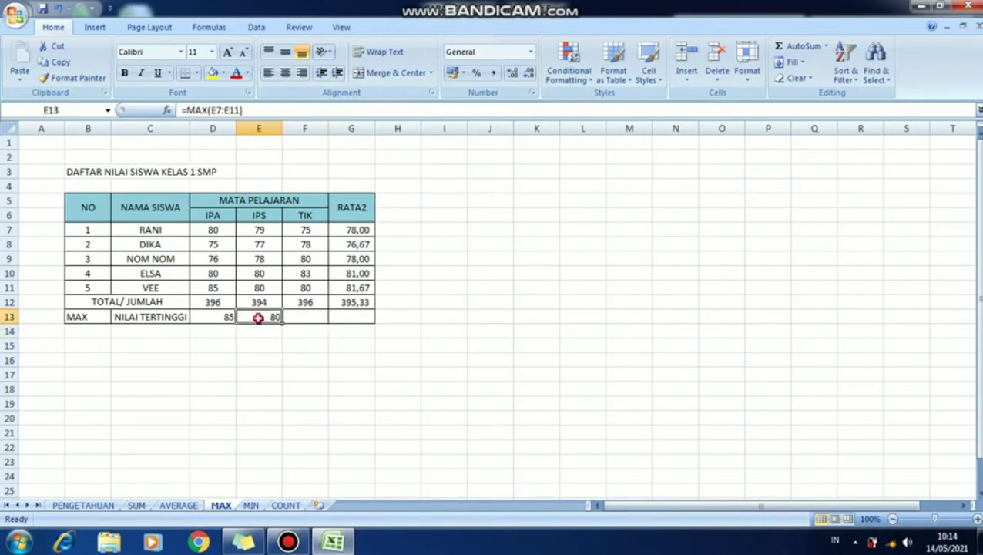
{"action": "left_click_drag", "start_coordinate": [281, 323], "coordinate": [312, 331]}
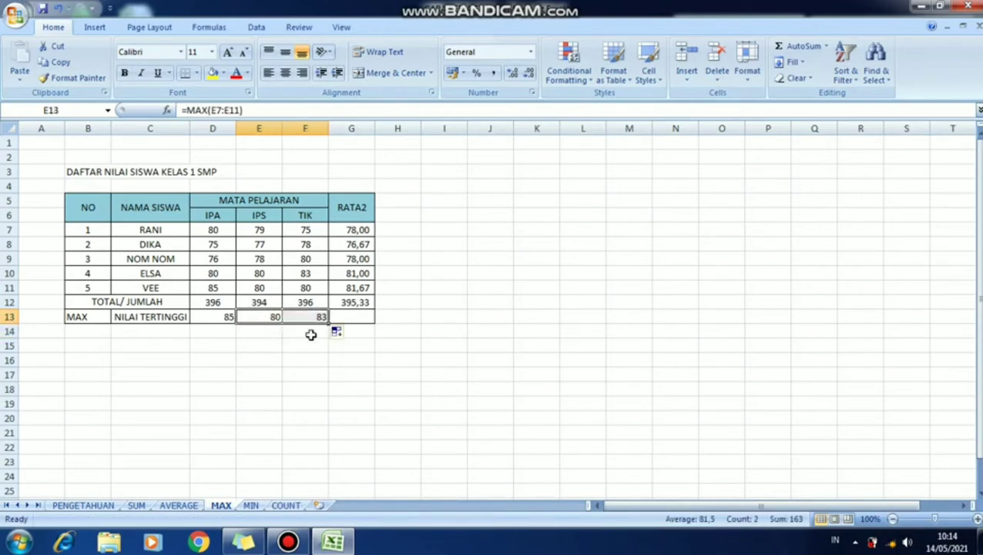
{"action": "left_click", "coordinate": [299, 345]}
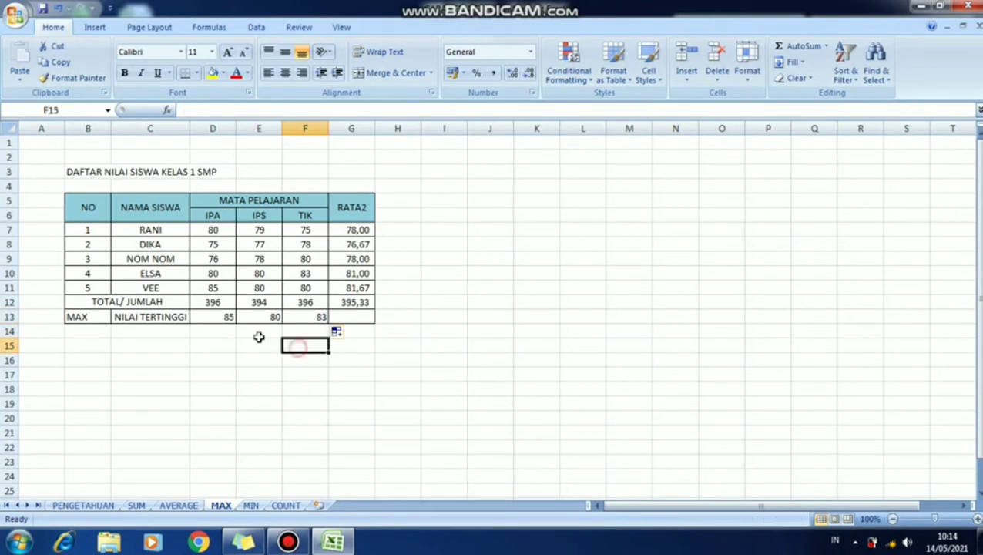
Step: Dismiss the Windows color scheme prompt without choosing an option and save the workbook
{"action": "left_click", "coordinate": [228, 316]}
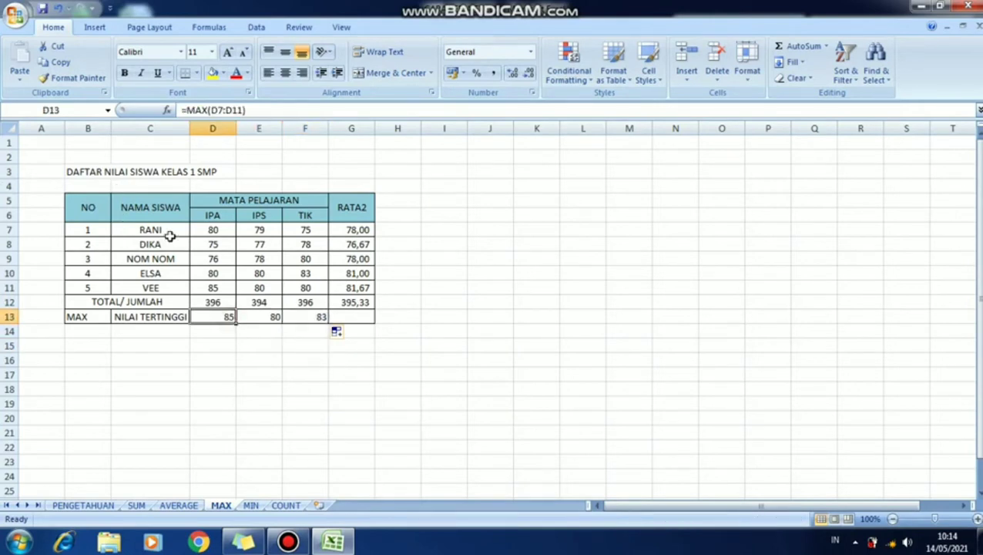
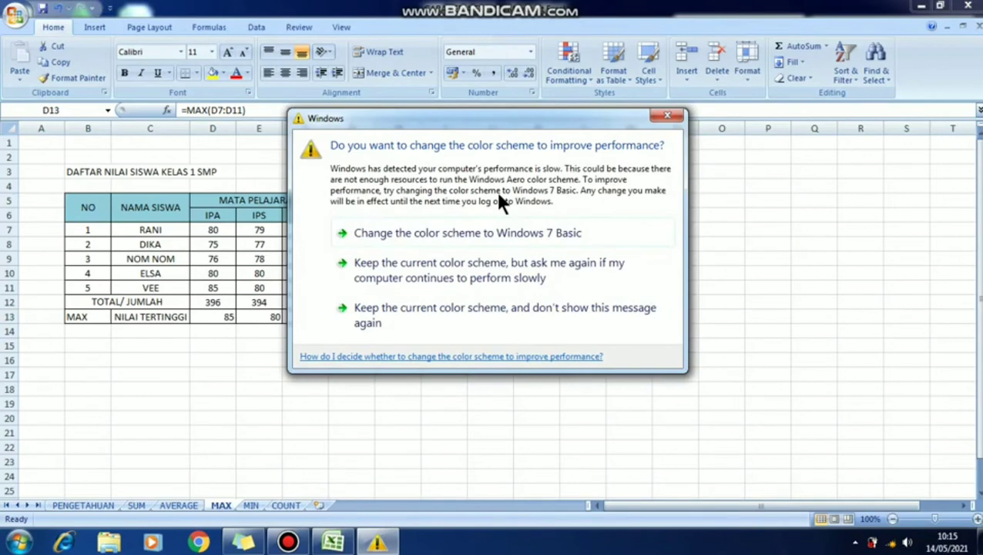
{"action": "left_click", "coordinate": [667, 116]}
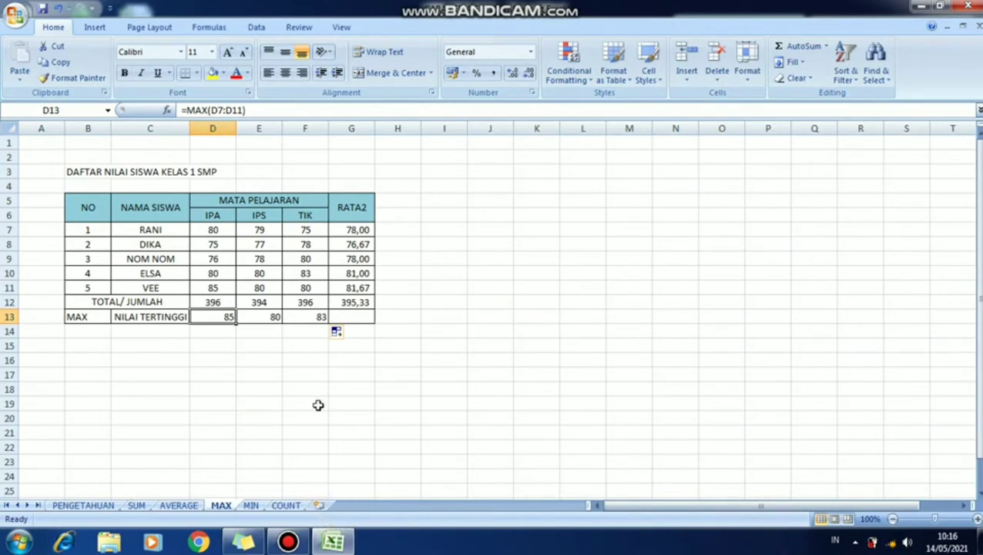
{"action": "left_click", "coordinate": [42, 9]}
Step: On the MIN sheet, clear the existing NILAI TERRENDAH results from D14:F14
{"action": "left_click", "coordinate": [251, 505]}
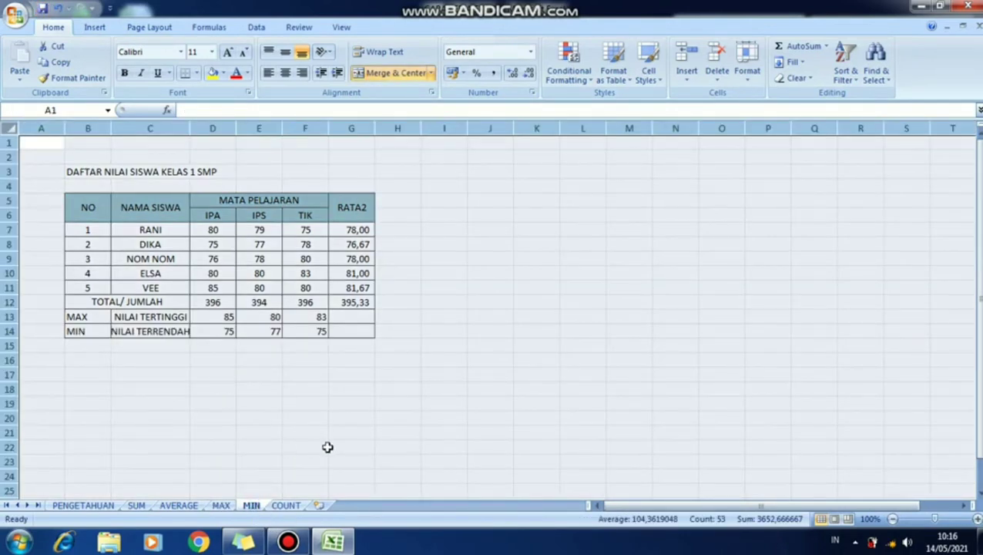
{"action": "left_click", "coordinate": [260, 404]}
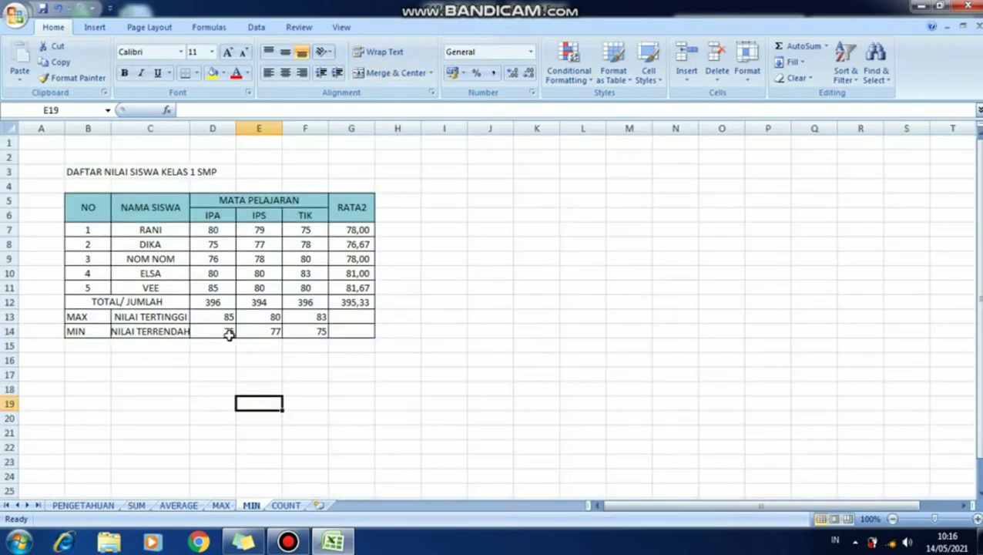
{"action": "left_click_drag", "start_coordinate": [228, 332], "coordinate": [321, 330]}
{"action": "key", "text": "Delete"}
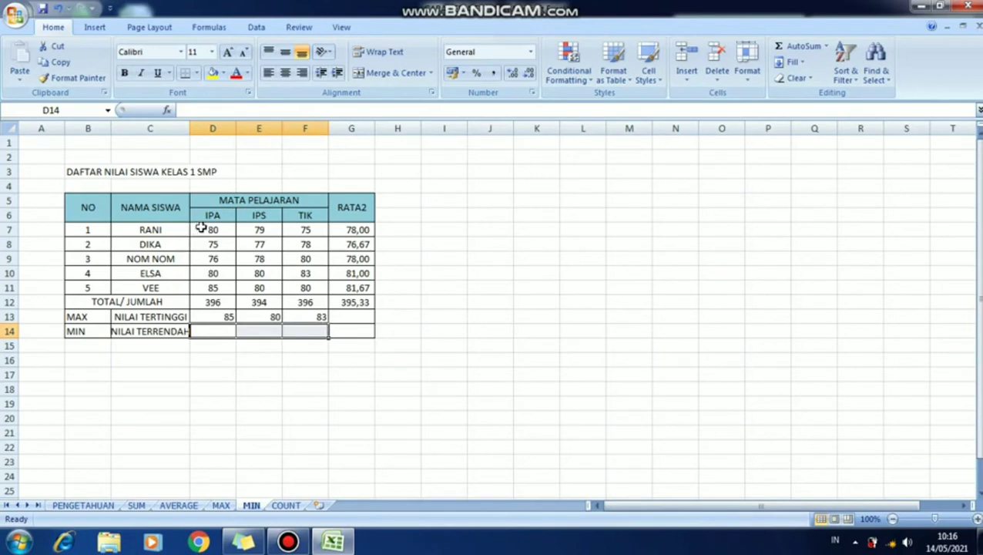
Step: Autofit column C to the width of its contents
{"action": "left_click_drag", "start_coordinate": [201, 229], "coordinate": [320, 307]}
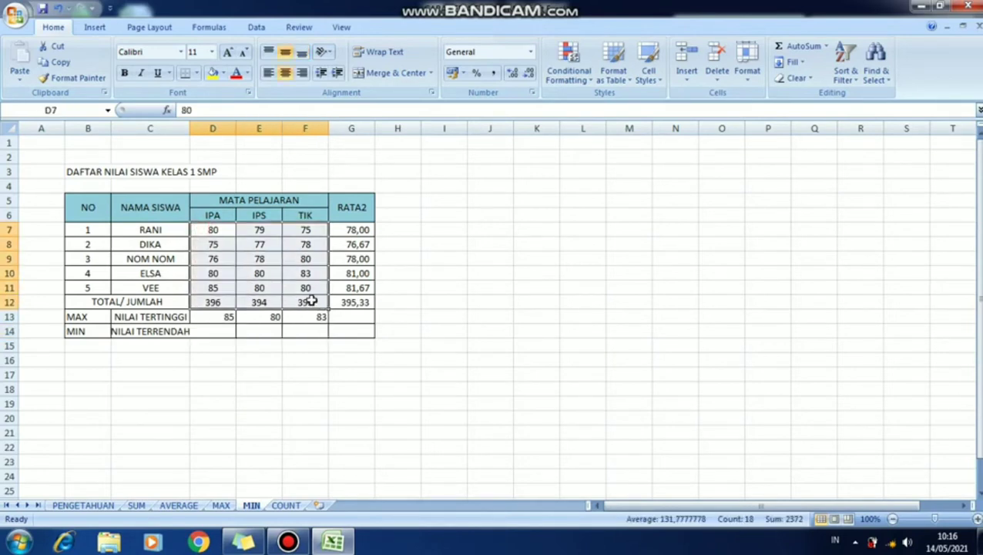
{"action": "left_click", "coordinate": [387, 390]}
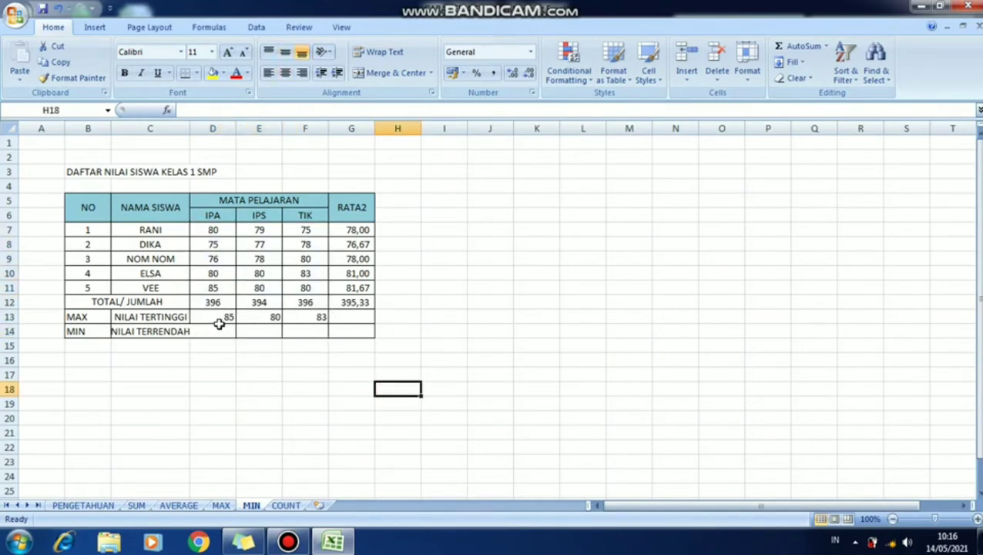
{"action": "double_click", "coordinate": [192, 121]}
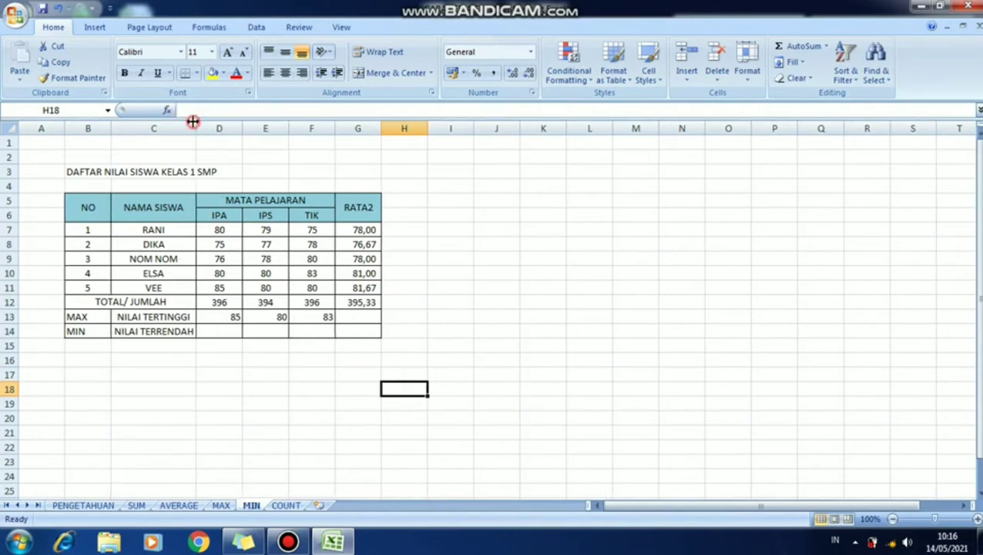
Step: Enter the formula =MIN(D7:D11) in D14 for the lowest IPA score
{"action": "left_click", "coordinate": [229, 335]}
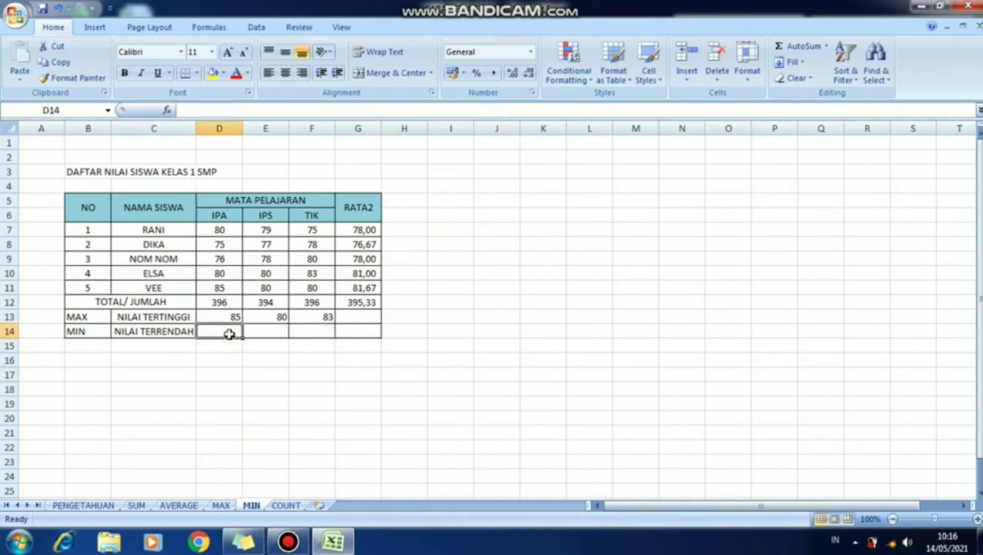
{"action": "type", "text": "="}
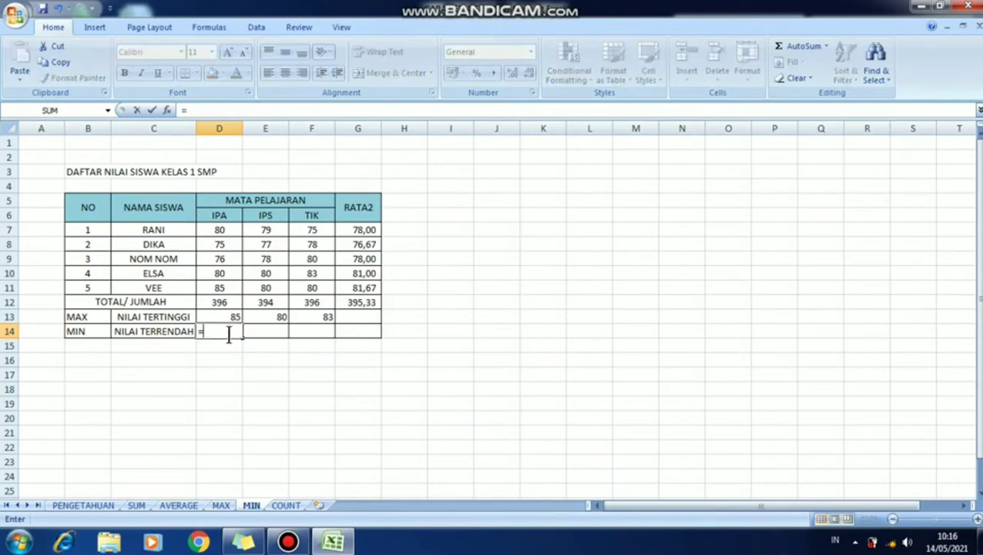
{"action": "type", "text": "MIN"}
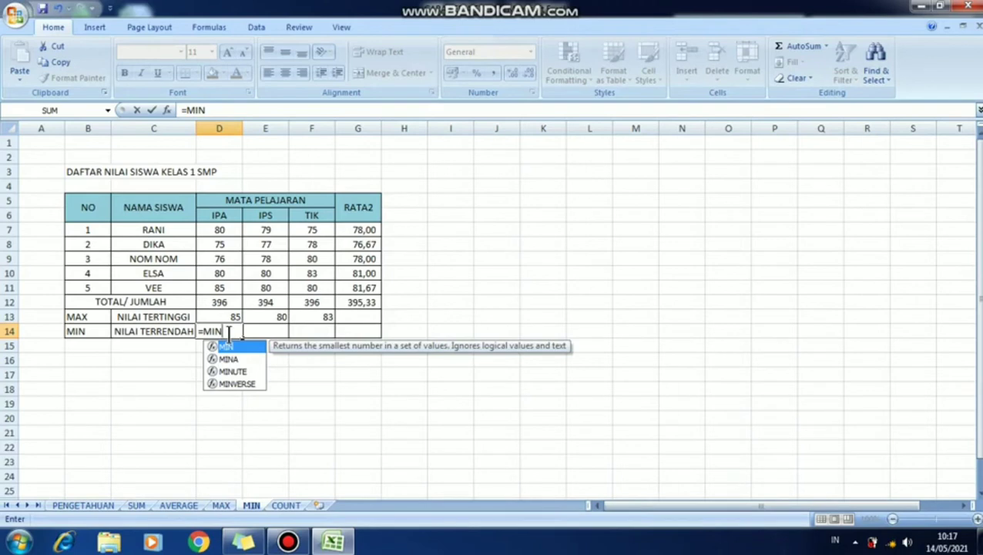
{"action": "type", "text": "("}
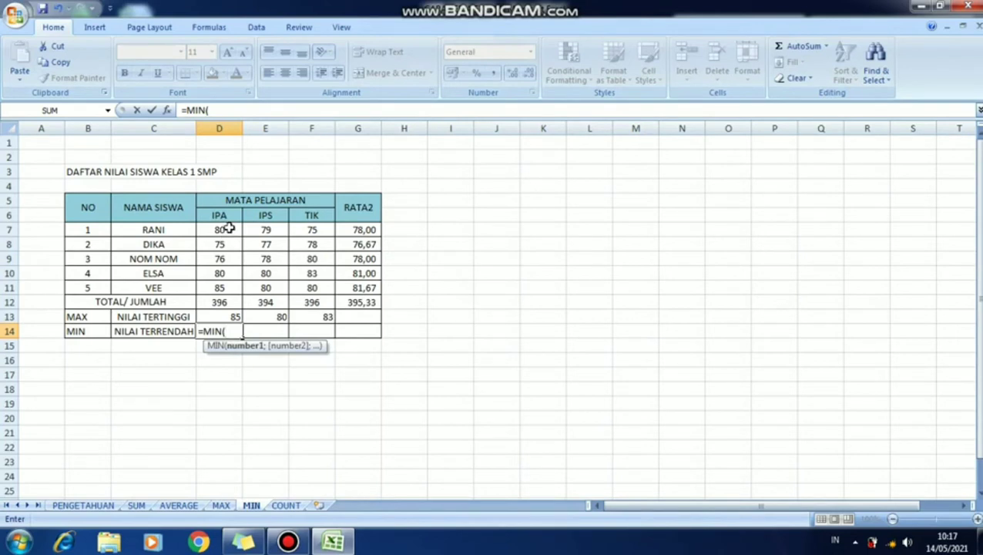
{"action": "left_click_drag", "start_coordinate": [229, 229], "coordinate": [232, 289]}
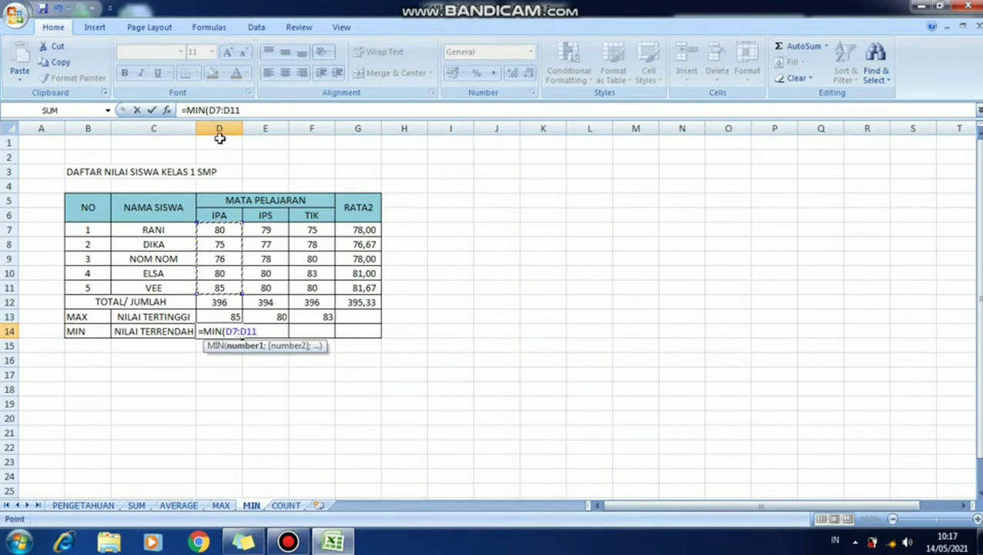
{"action": "type", "text": ")"}
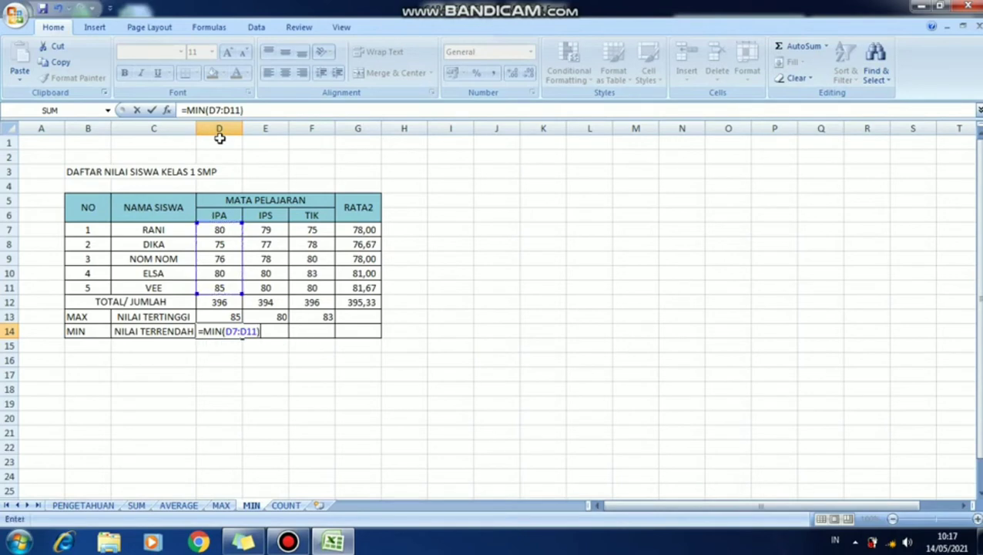
{"action": "key", "text": "Return"}
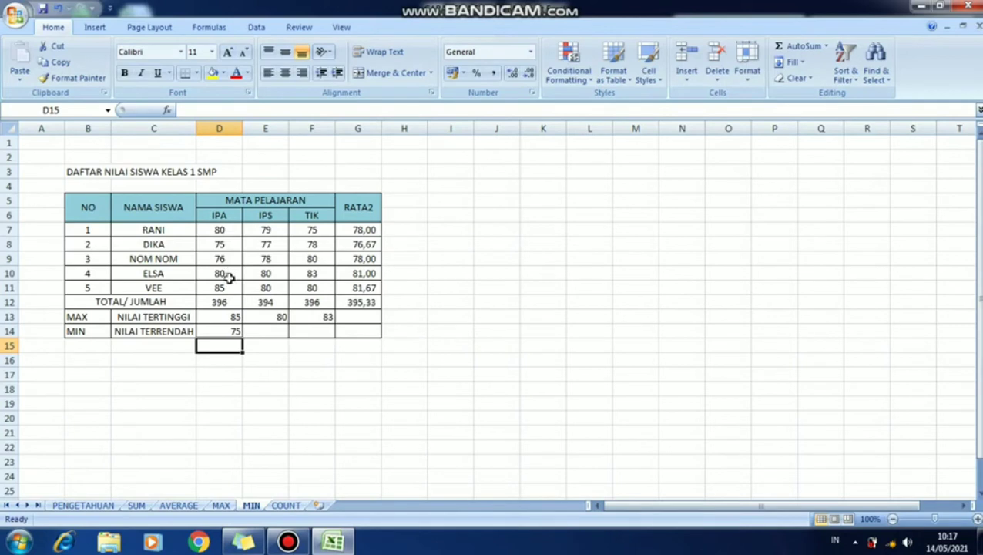
Step: Insert the AutoSum Min function in E14 with the IPS scores E7:E11 as its range
{"action": "left_click", "coordinate": [260, 332]}
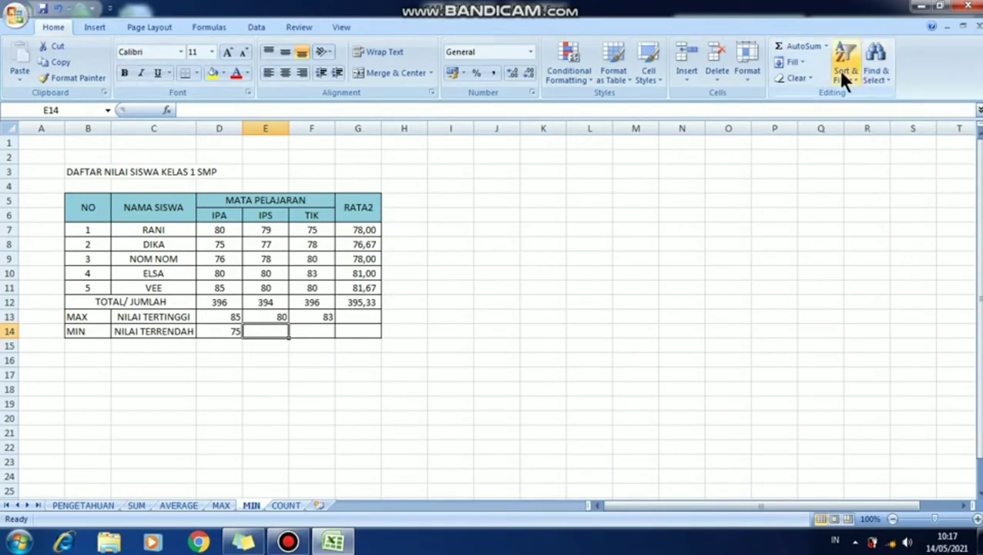
{"action": "left_click", "coordinate": [826, 47]}
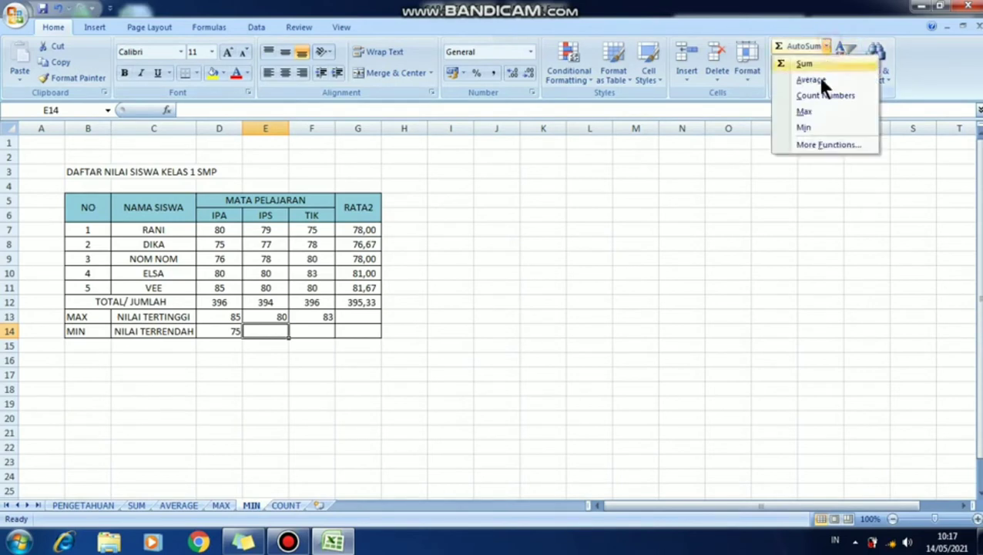
{"action": "left_click", "coordinate": [813, 130]}
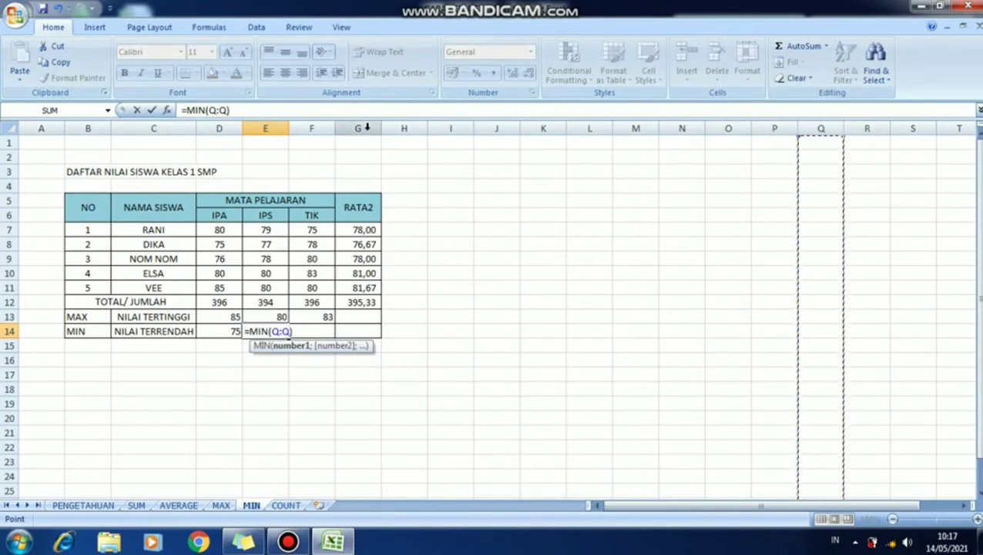
{"action": "key", "text": "BackSpace"}
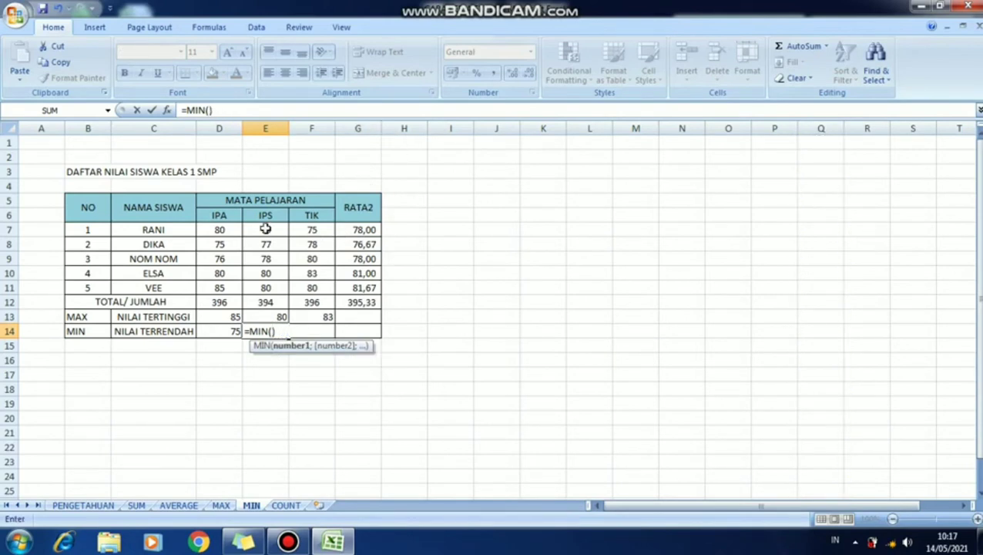
{"action": "left_click_drag", "start_coordinate": [265, 229], "coordinate": [275, 285]}
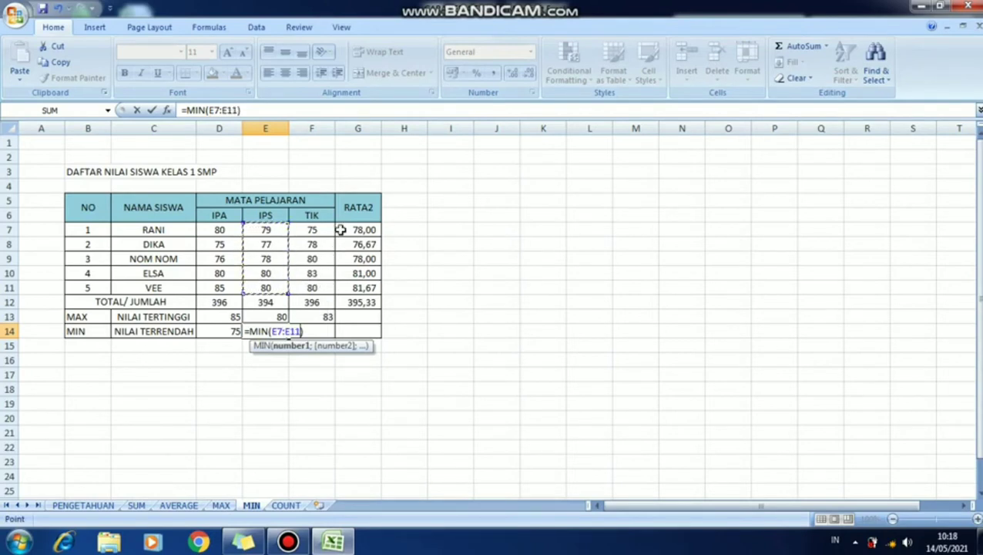
{"action": "key", "text": "Return"}
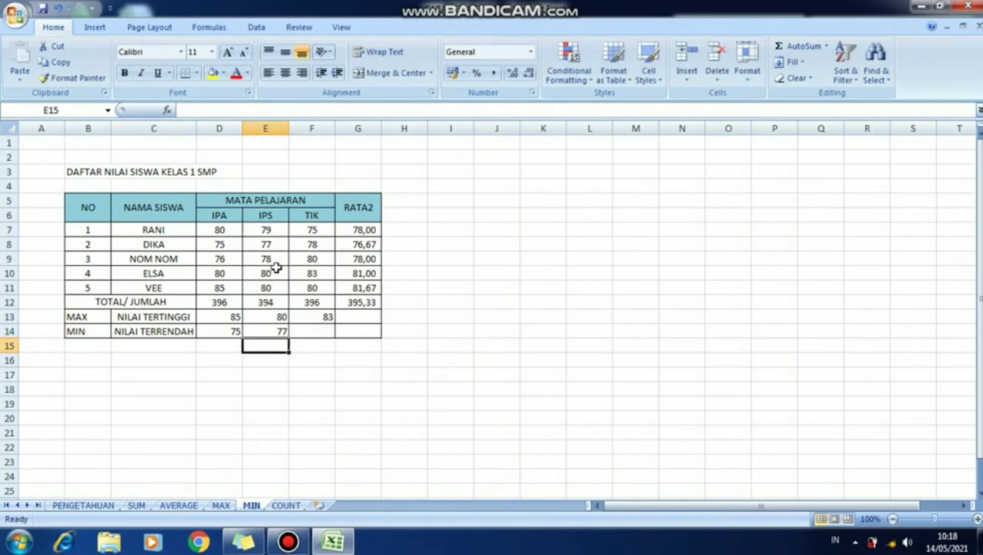
Step: Fill the minimum formula from E14 across to F14 for the TIK scores and check the copied formula
{"action": "left_click", "coordinate": [281, 331]}
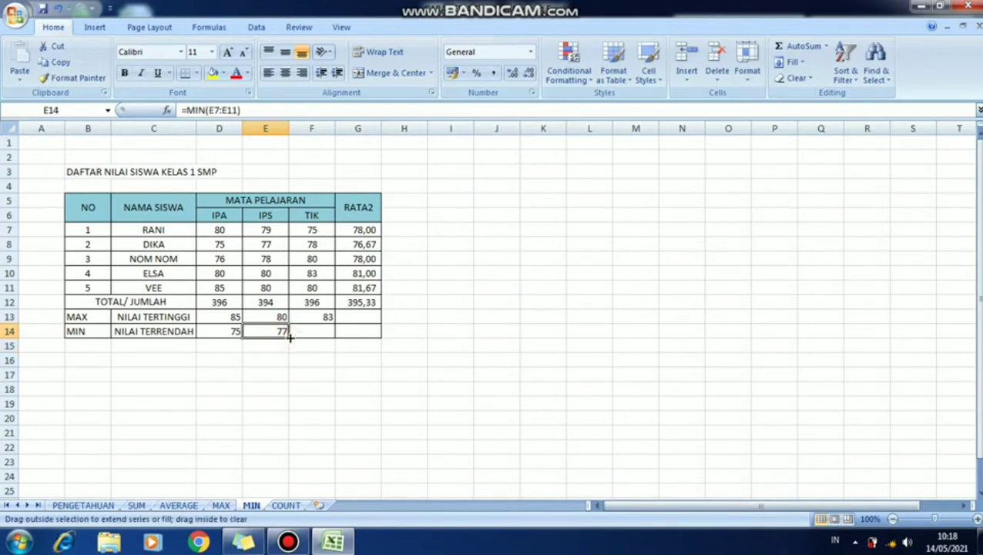
{"action": "left_click_drag", "start_coordinate": [289, 337], "coordinate": [328, 343]}
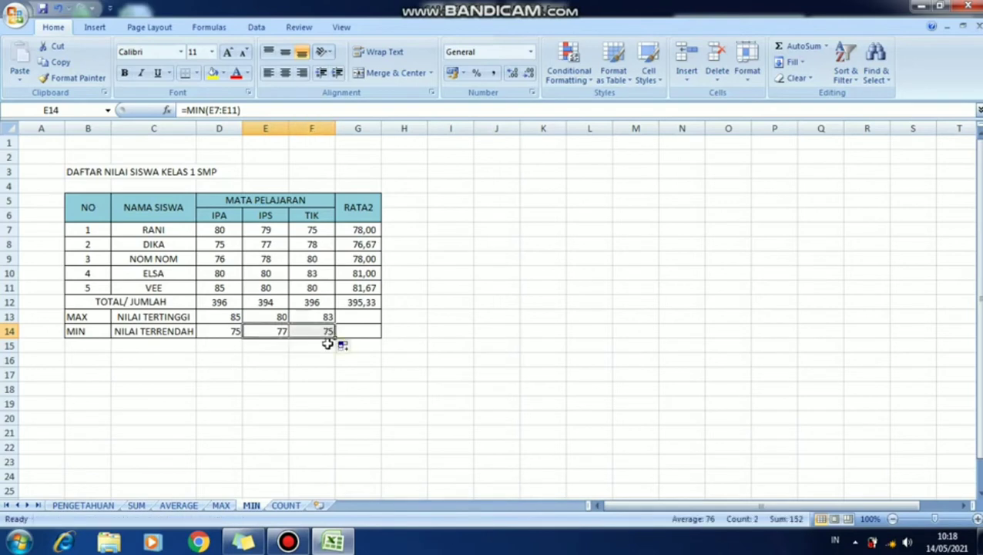
{"action": "left_click", "coordinate": [309, 329]}
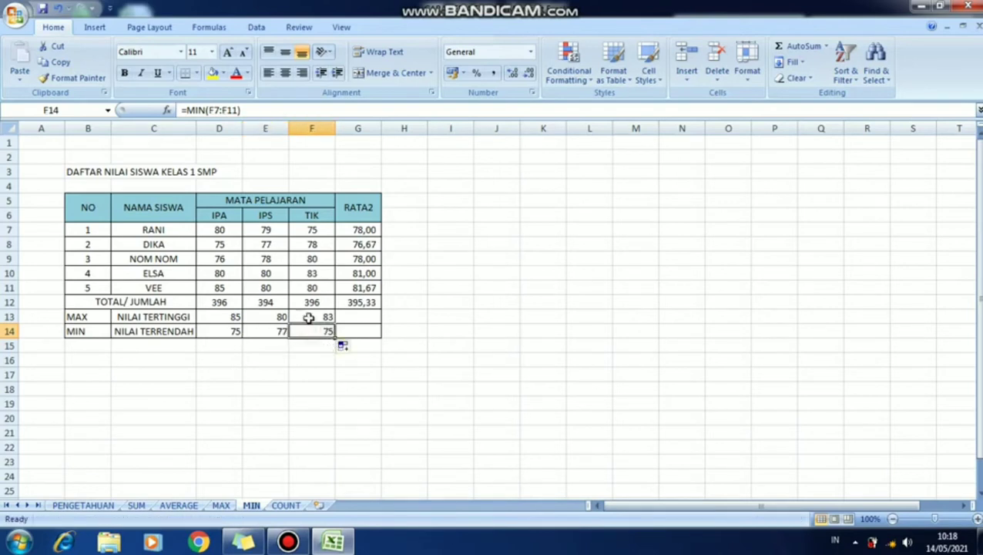
{"action": "left_click", "coordinate": [313, 228]}
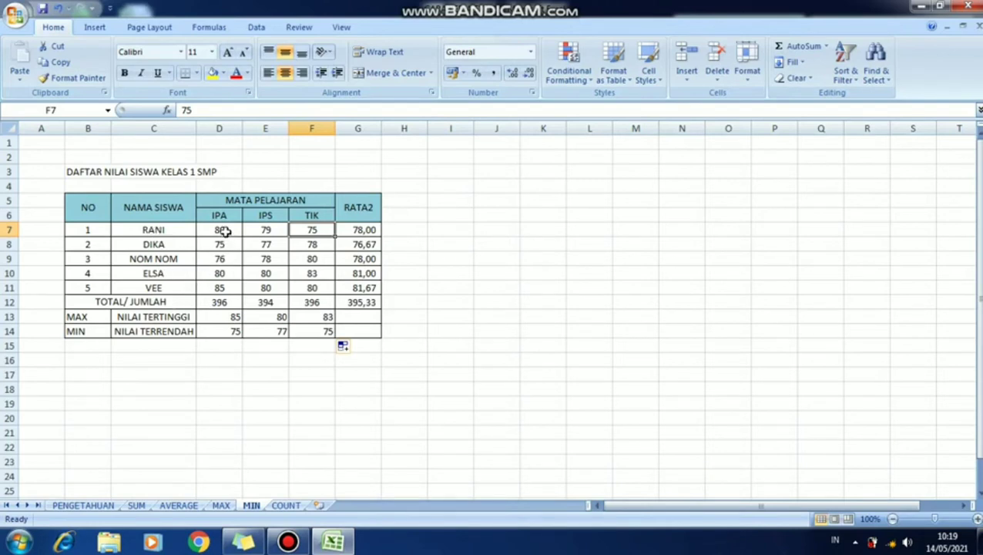
{"action": "left_click_drag", "start_coordinate": [223, 231], "coordinate": [218, 286]}
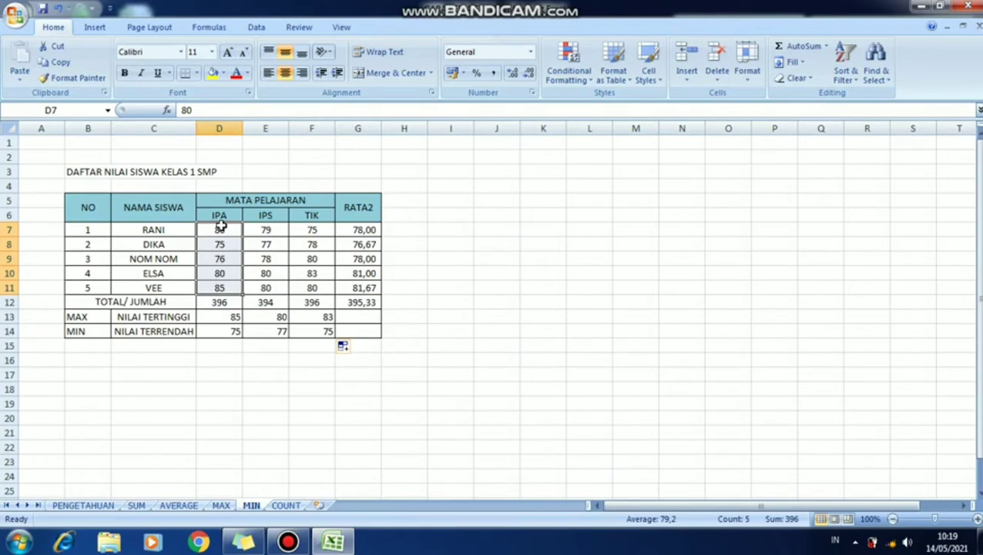
{"action": "left_click_drag", "start_coordinate": [220, 229], "coordinate": [226, 285]}
{"action": "left_click_drag", "start_coordinate": [142, 229], "coordinate": [162, 285]}
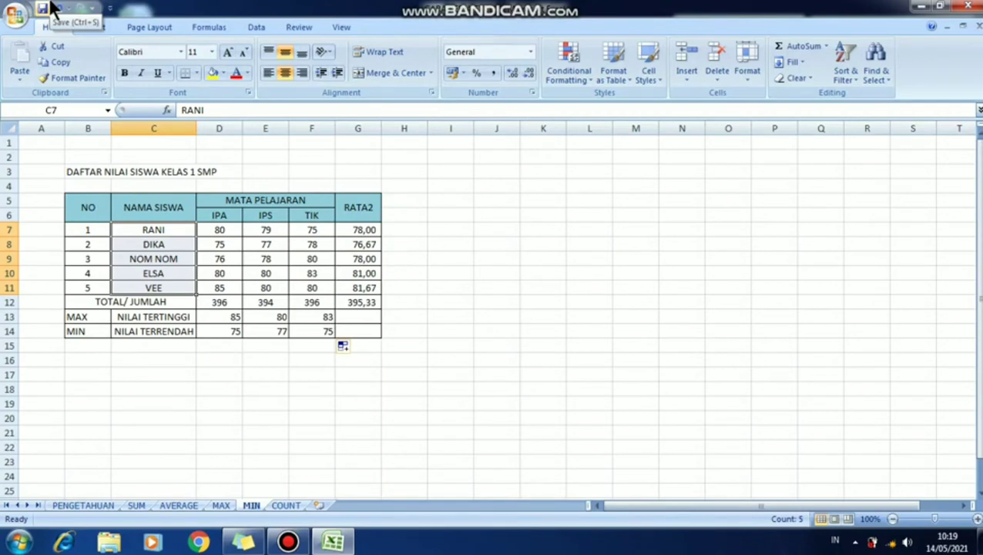
Step: On the COUNT sheet, enter the row label COUNT in B15 below the MIN row
{"action": "left_click", "coordinate": [290, 507]}
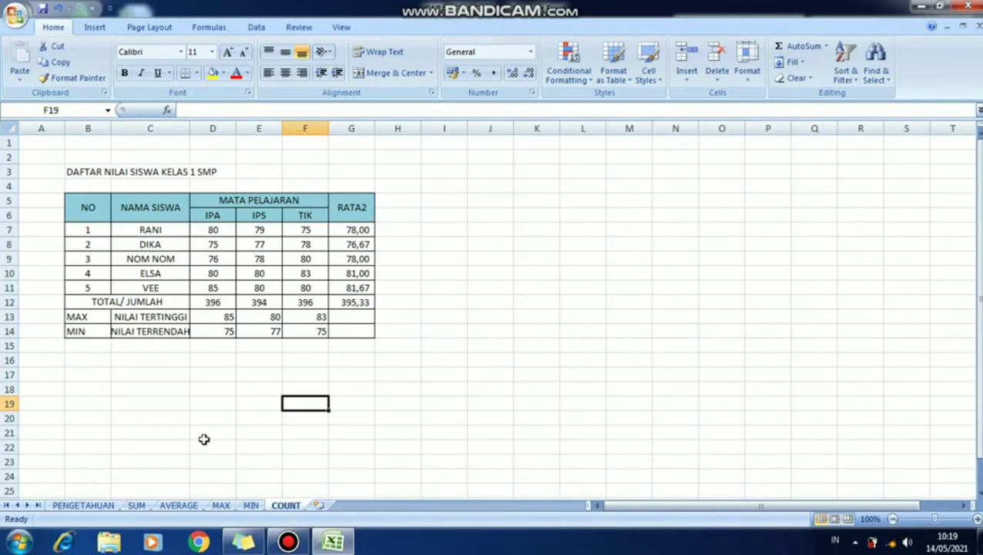
{"action": "left_click", "coordinate": [89, 347]}
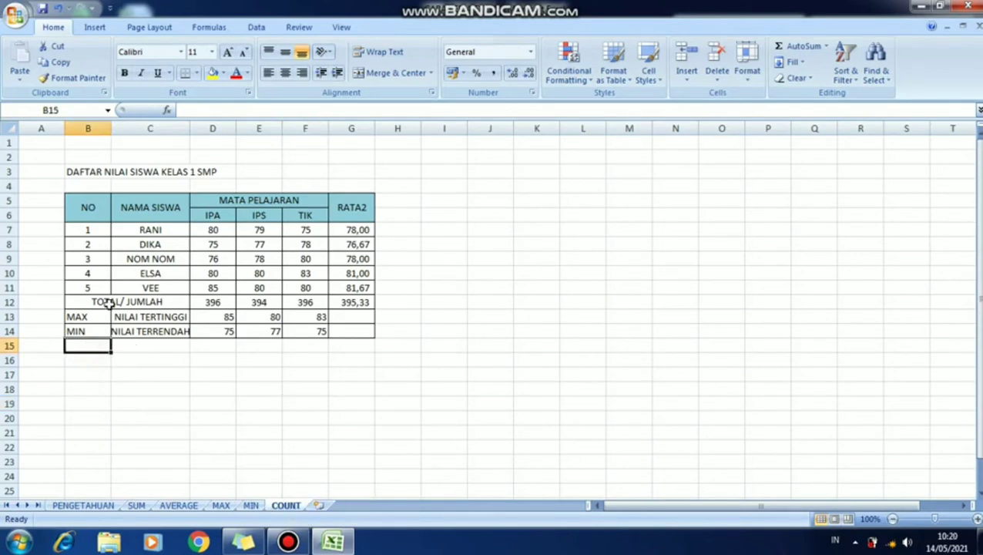
{"action": "type", "text": "COUNT"}
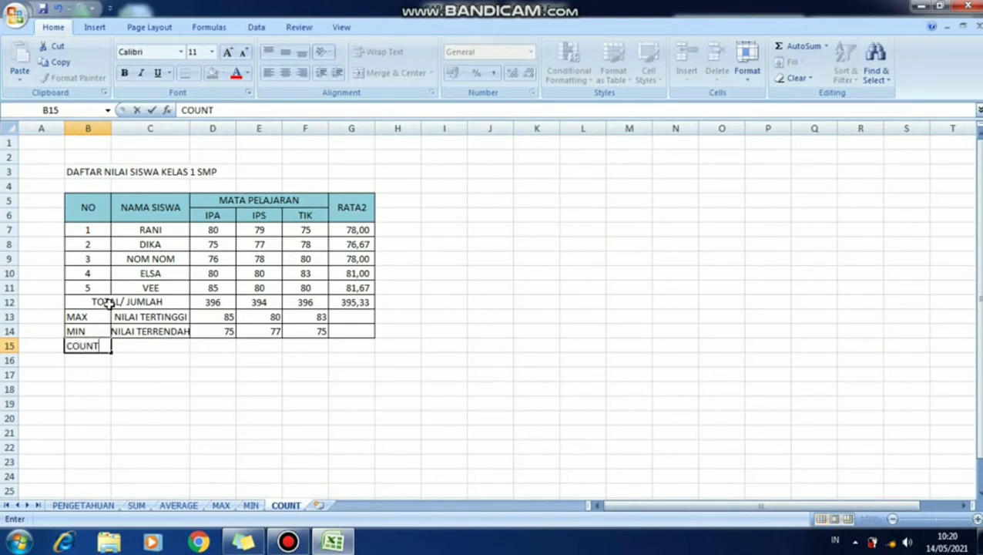
{"action": "key", "text": "Return"}
{"action": "key", "text": "Up"}
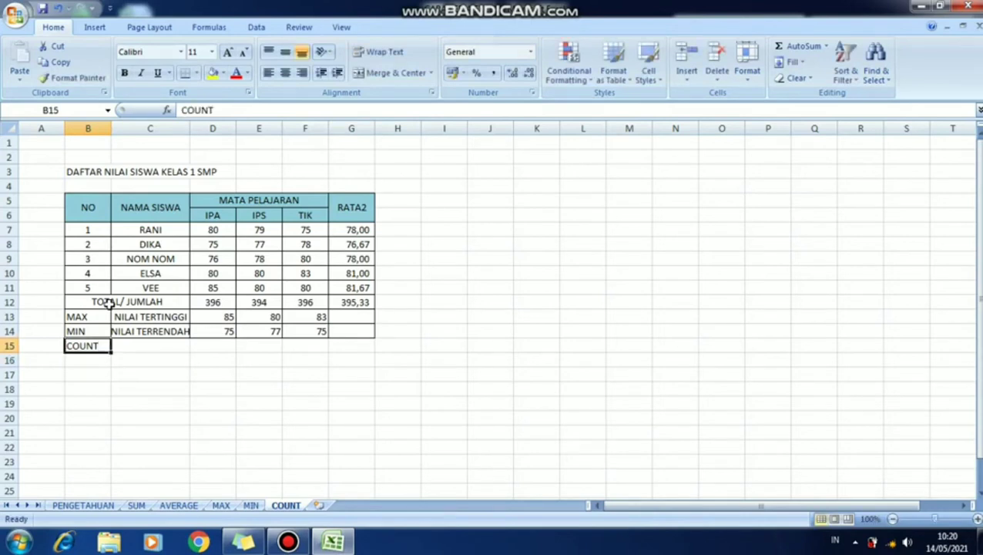
Step: Enter the formula =COUNT(D7:D11) in D15 for the IPA scores and compare it with the student numbers in B7:B11
{"action": "key", "text": "Right"}
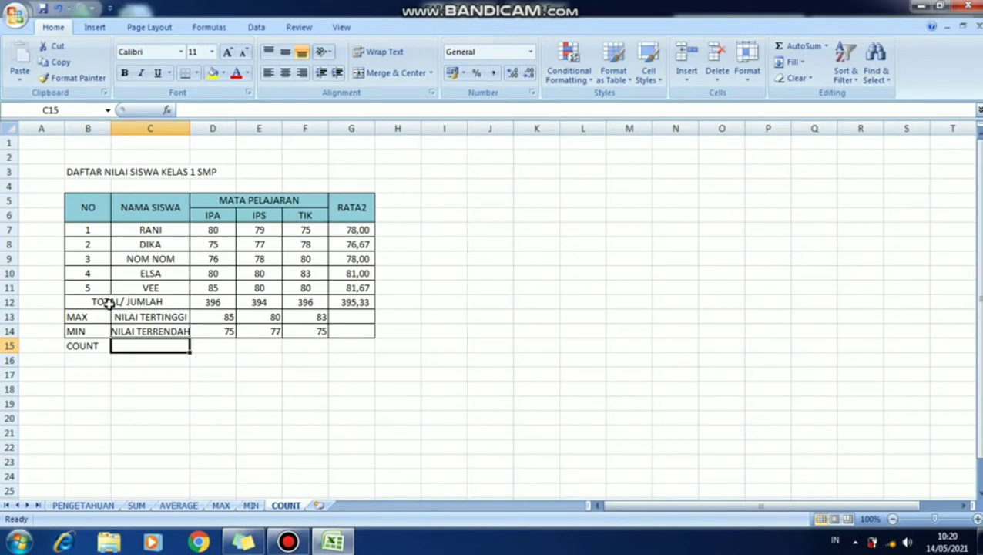
{"action": "key", "text": "Right"}
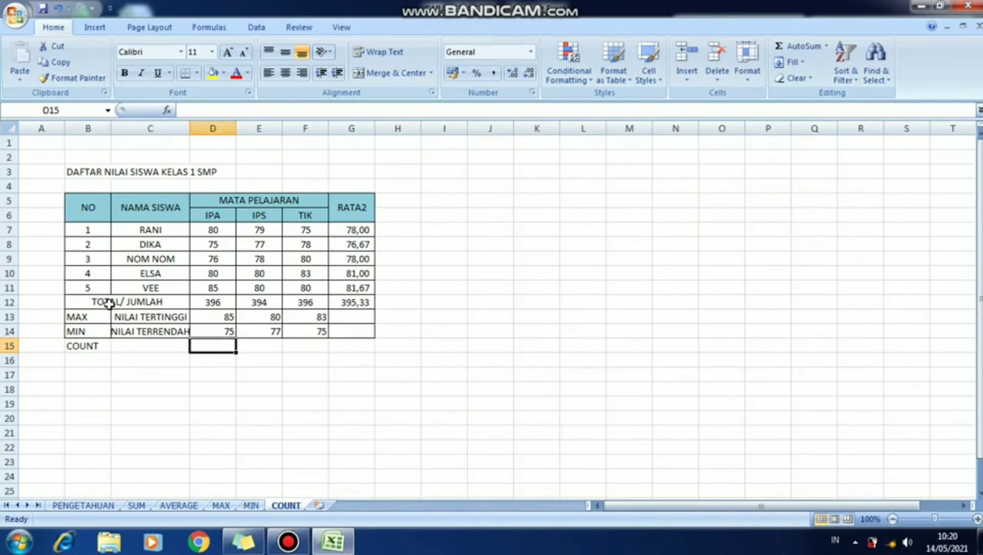
{"action": "type", "text": "="}
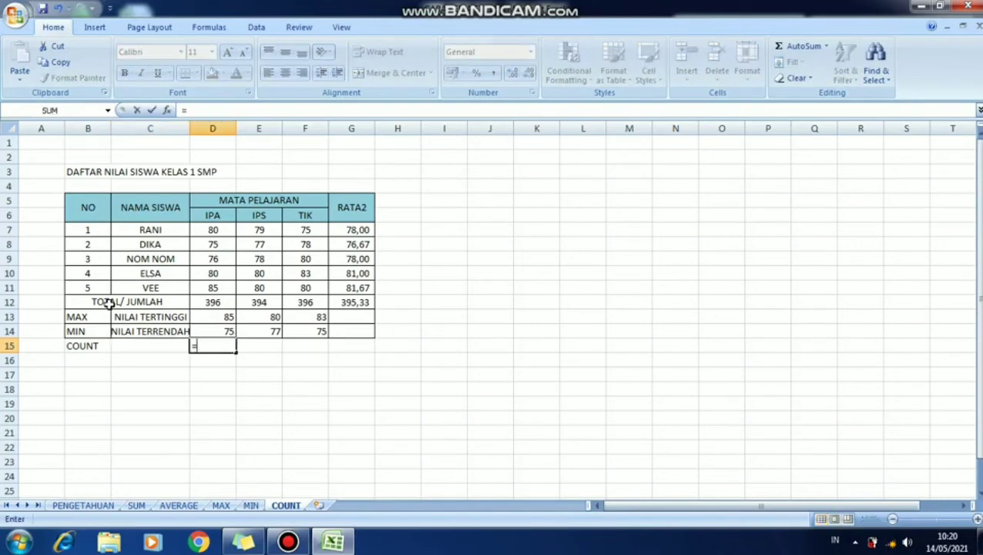
{"action": "type", "text": "COU"}
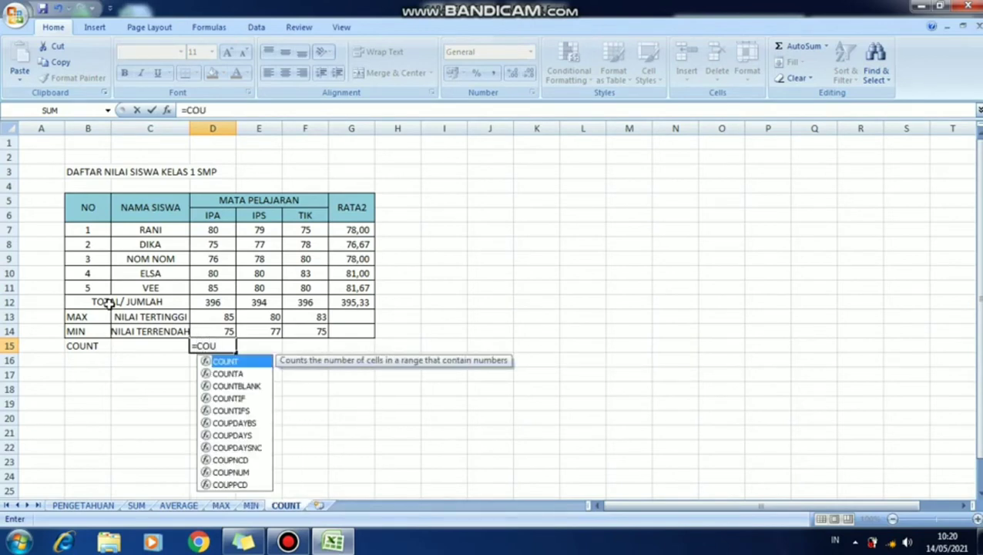
{"action": "type", "text": "NT"}
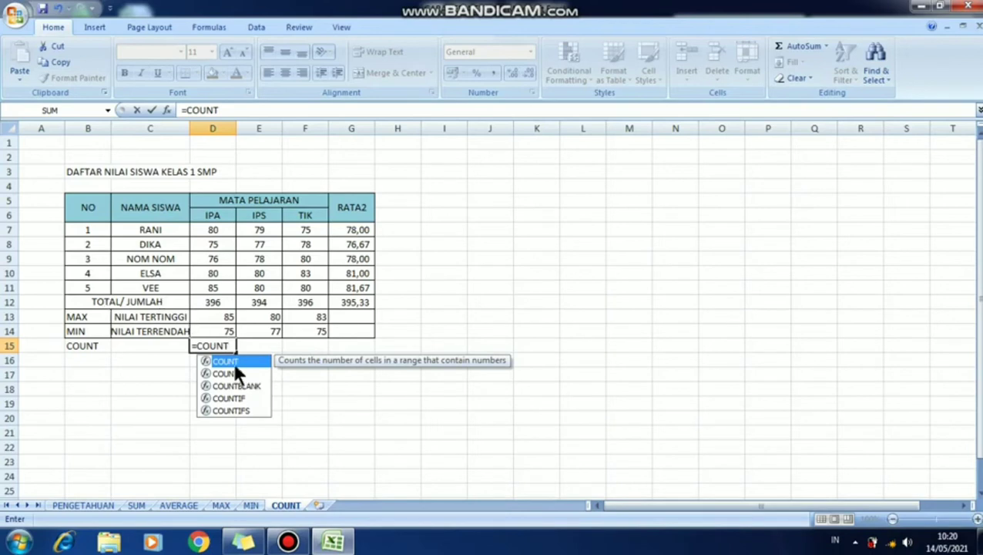
{"action": "type", "text": "("}
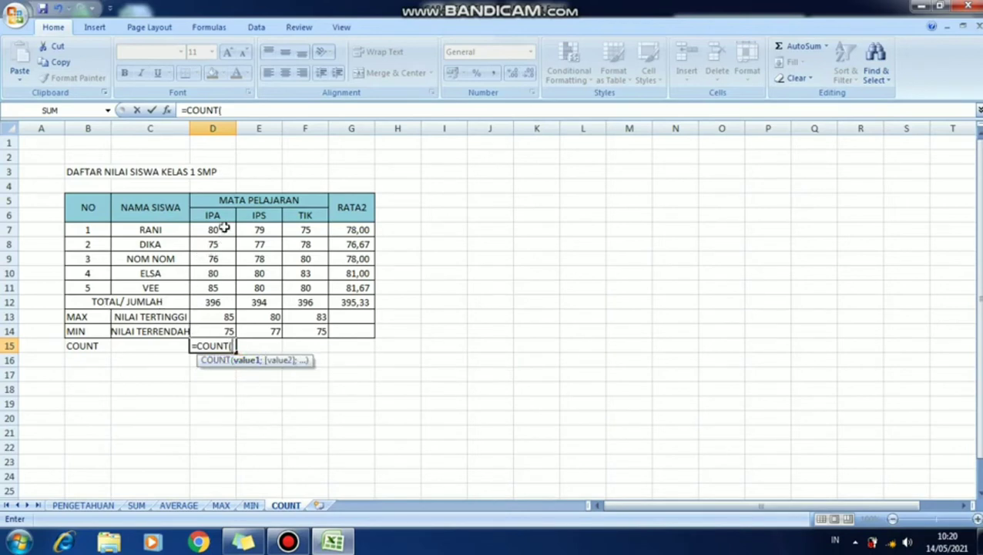
{"action": "left_click_drag", "start_coordinate": [223, 228], "coordinate": [213, 287]}
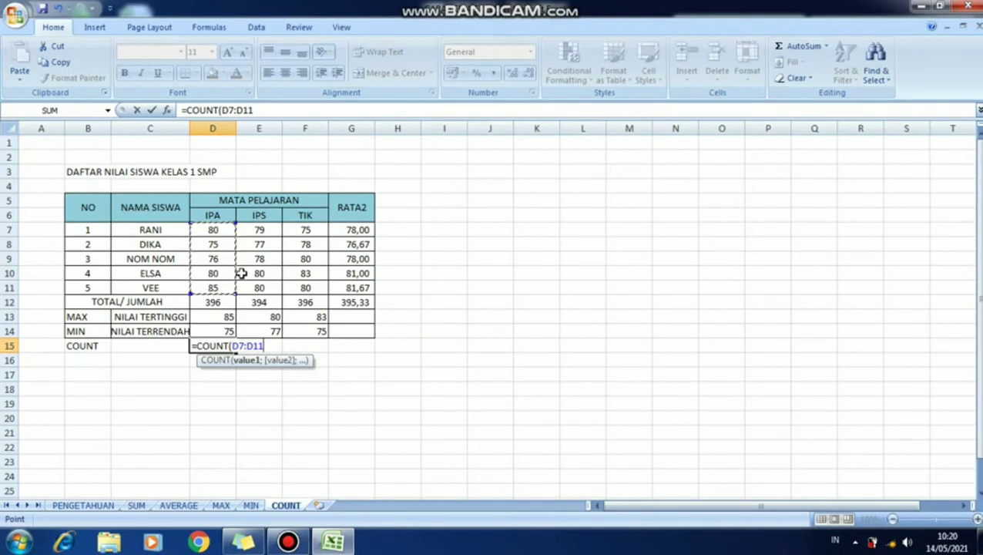
{"action": "type", "text": ")"}
{"action": "key", "text": "Return"}
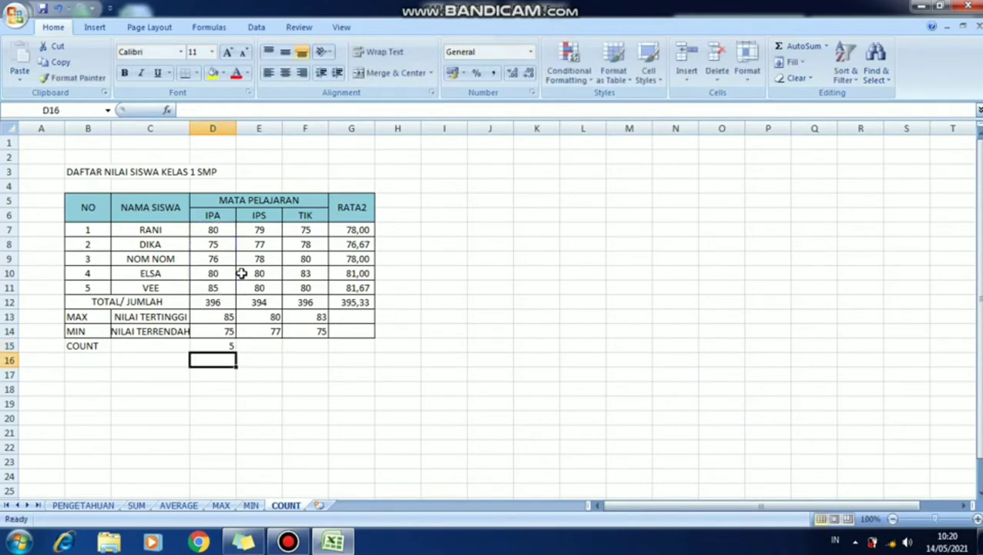
{"action": "left_click", "coordinate": [235, 347]}
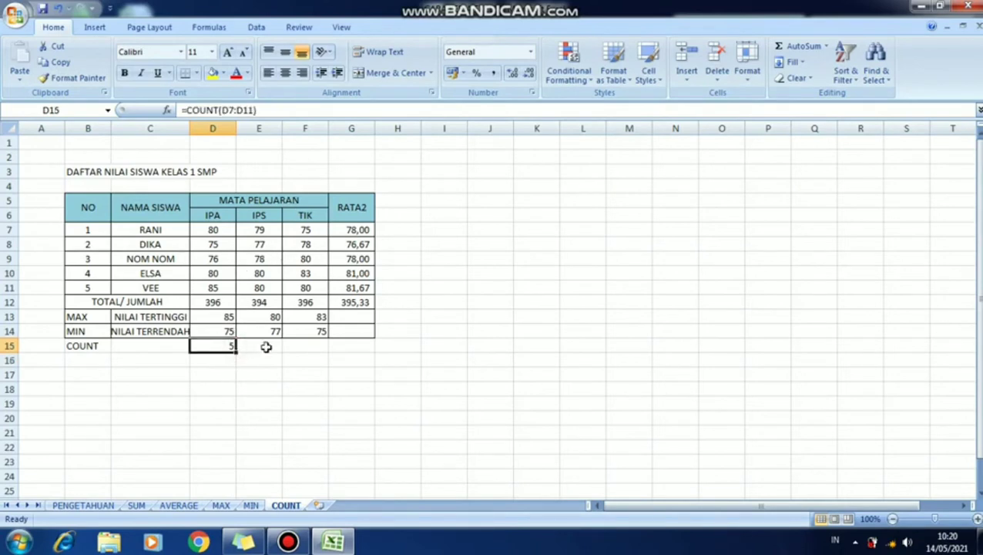
{"action": "left_click_drag", "start_coordinate": [92, 233], "coordinate": [93, 287]}
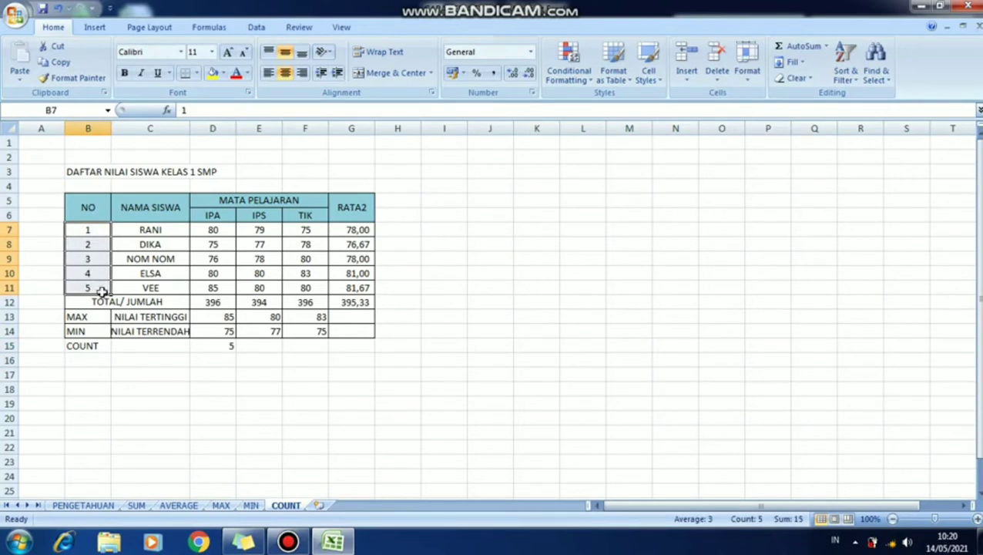
{"action": "left_click", "coordinate": [222, 345]}
Step: Insert the COUNT function in E15 from the full function list, accepting the suggested range E13:E14
{"action": "left_click", "coordinate": [256, 347]}
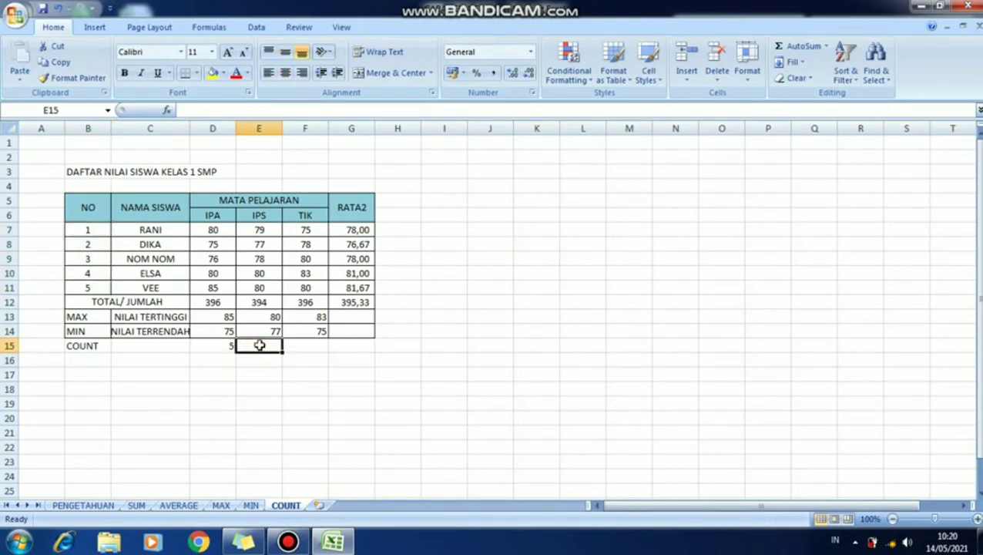
{"action": "left_click", "coordinate": [825, 44]}
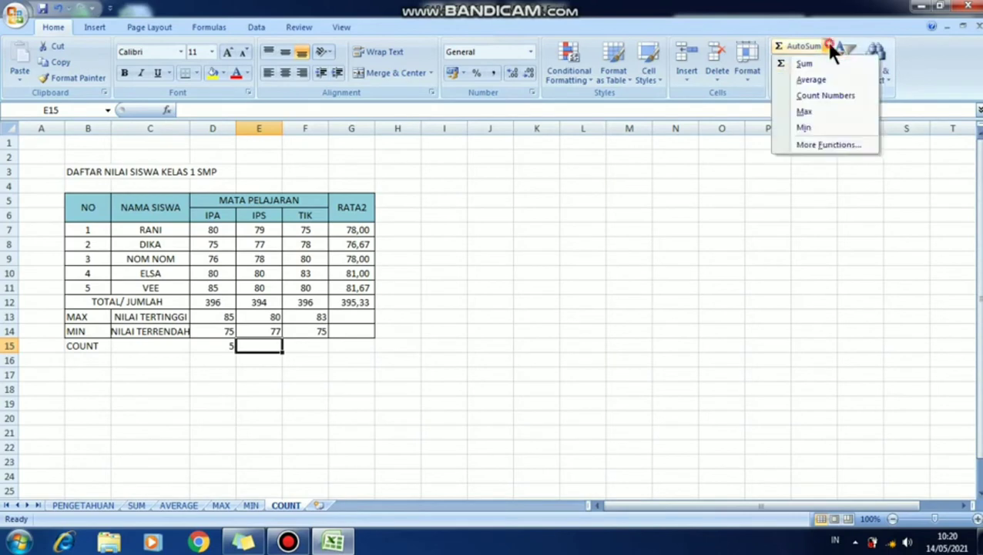
{"action": "left_click", "coordinate": [825, 146]}
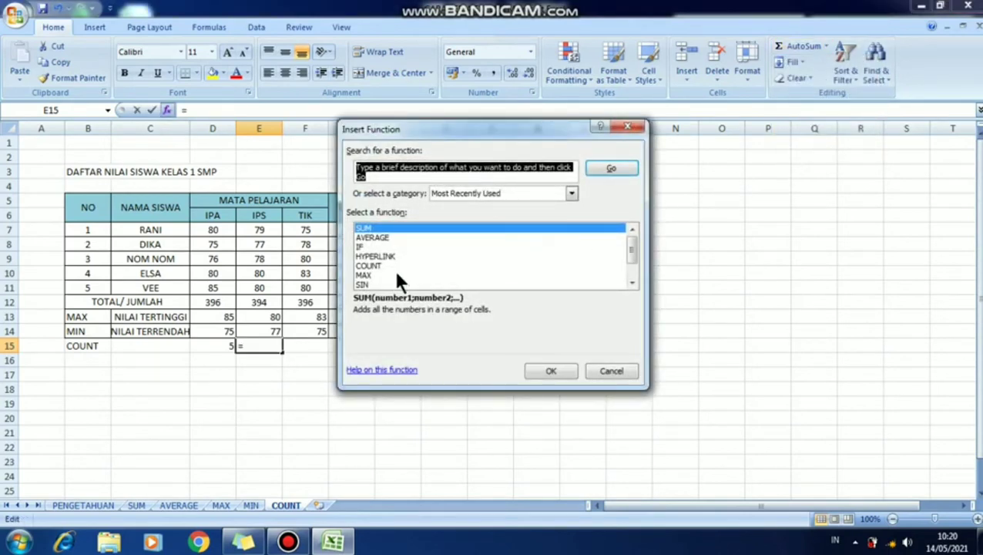
{"action": "scroll", "coordinate": [414, 267], "scroll_direction": "down", "scroll_amount": 1}
{"action": "scroll", "coordinate": [415, 266], "scroll_direction": "up", "scroll_amount": 1}
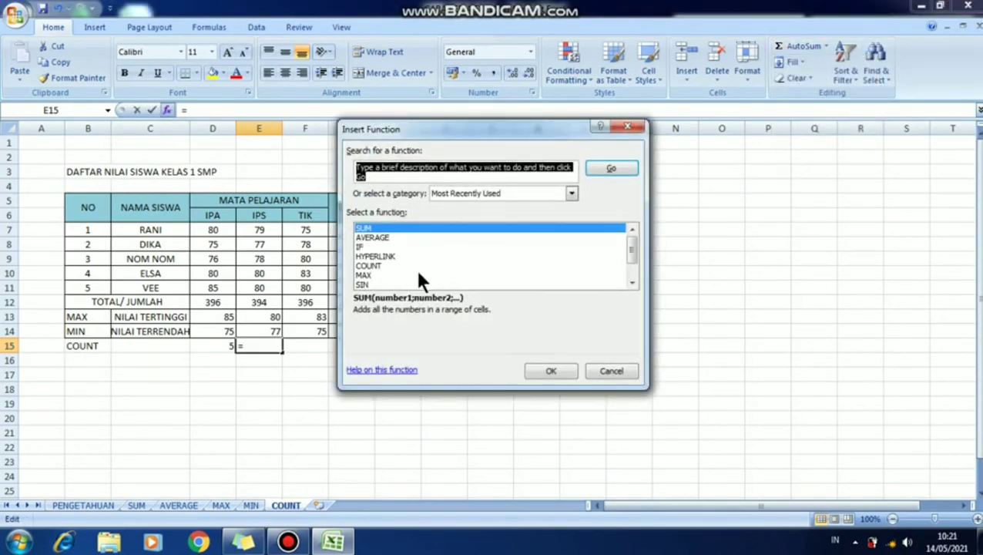
{"action": "double_click", "coordinate": [377, 266]}
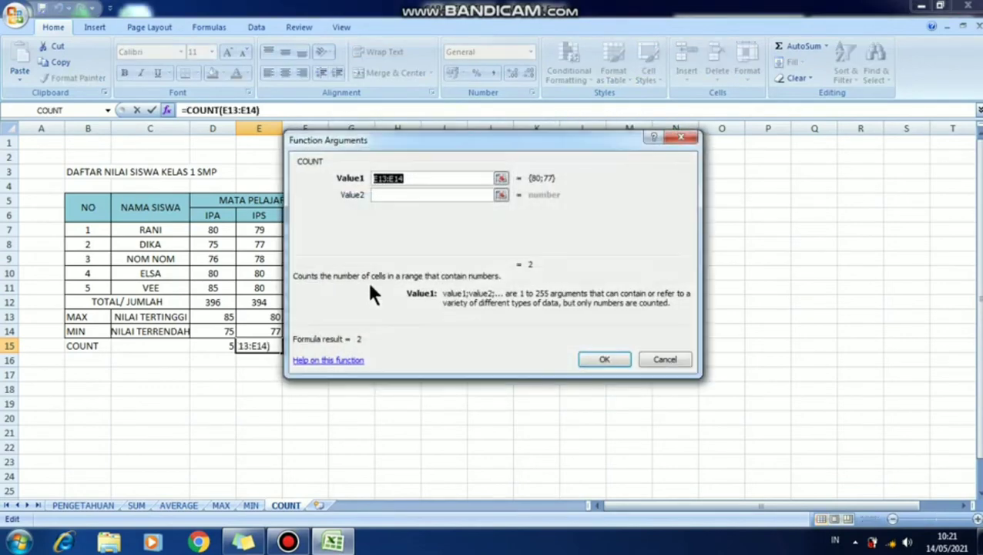
{"action": "left_click", "coordinate": [603, 359]}
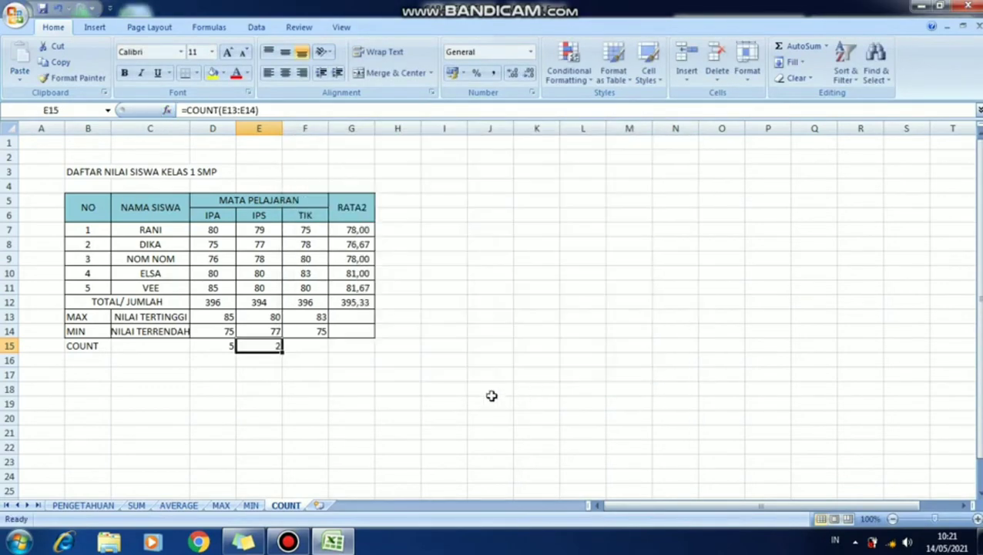
Step: Replace the range in E15's COUNT formula with the IPS scores E7:E11
{"action": "left_click", "coordinate": [279, 111]}
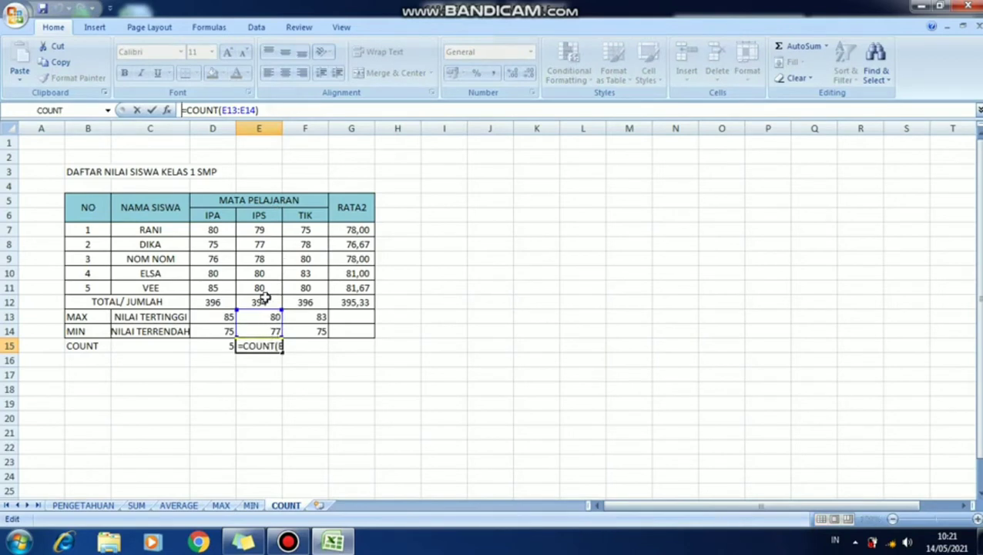
{"action": "left_click", "coordinate": [223, 110]}
{"action": "left_click_drag", "start_coordinate": [224, 111], "coordinate": [259, 110]}
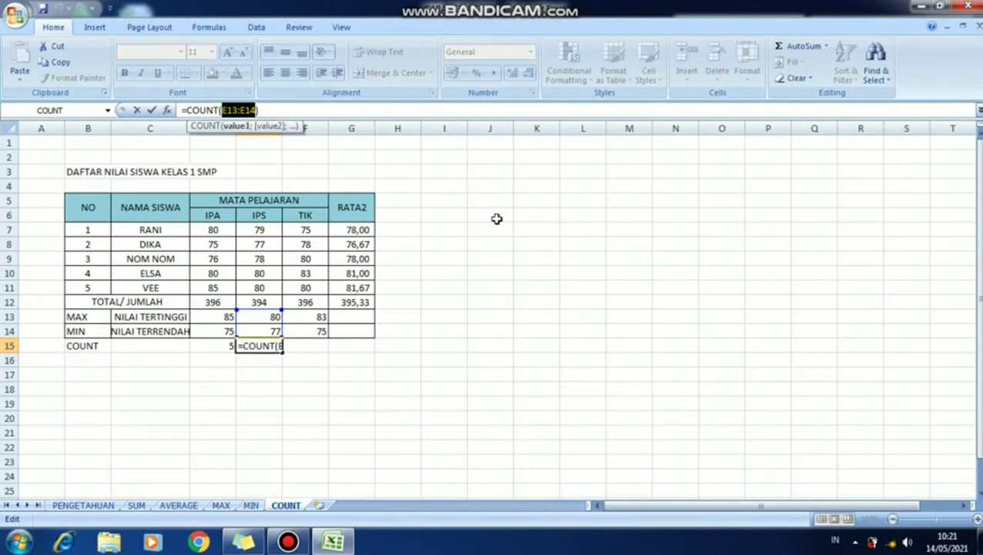
{"action": "key", "text": "BackSpace"}
{"action": "left_click_drag", "start_coordinate": [254, 229], "coordinate": [264, 288]}
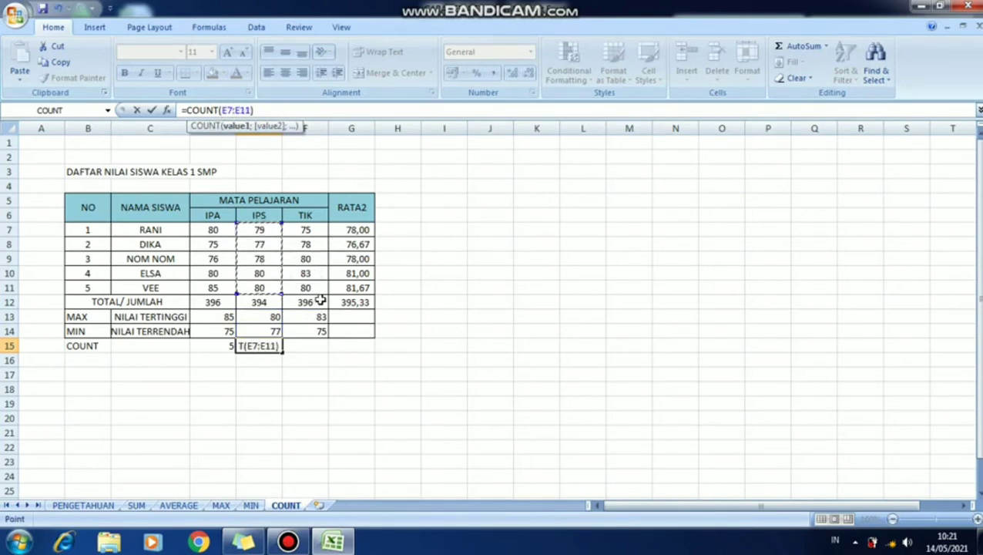
{"action": "key", "text": "Return"}
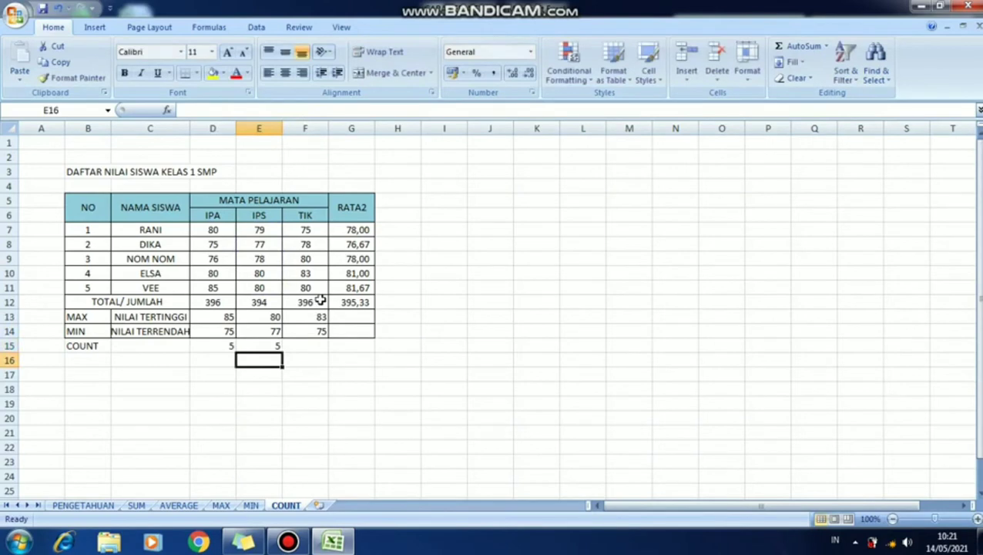
Step: Fill the count formula from E15 across to F15 for the TIK scores and save the workbook
{"action": "left_click", "coordinate": [266, 344]}
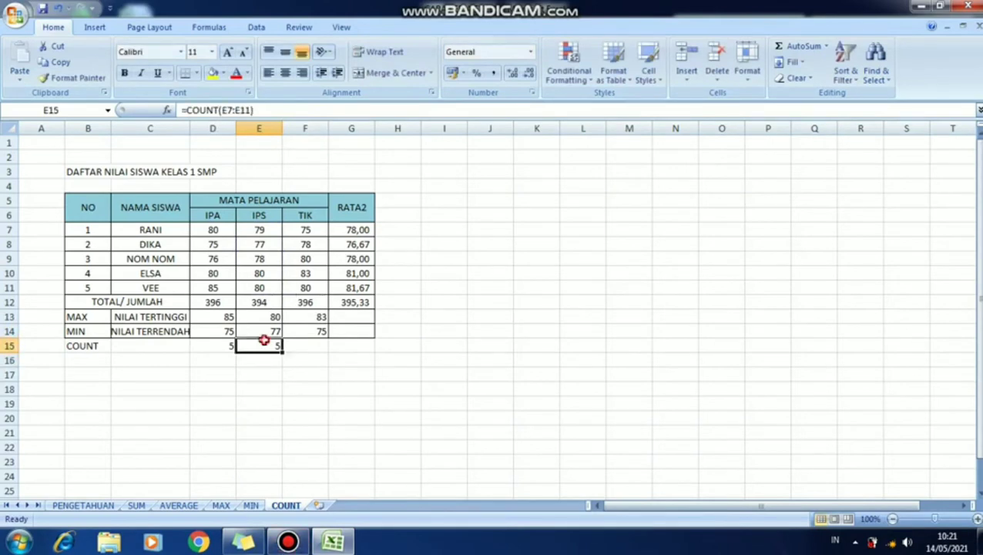
{"action": "left_click_drag", "start_coordinate": [281, 352], "coordinate": [318, 351]}
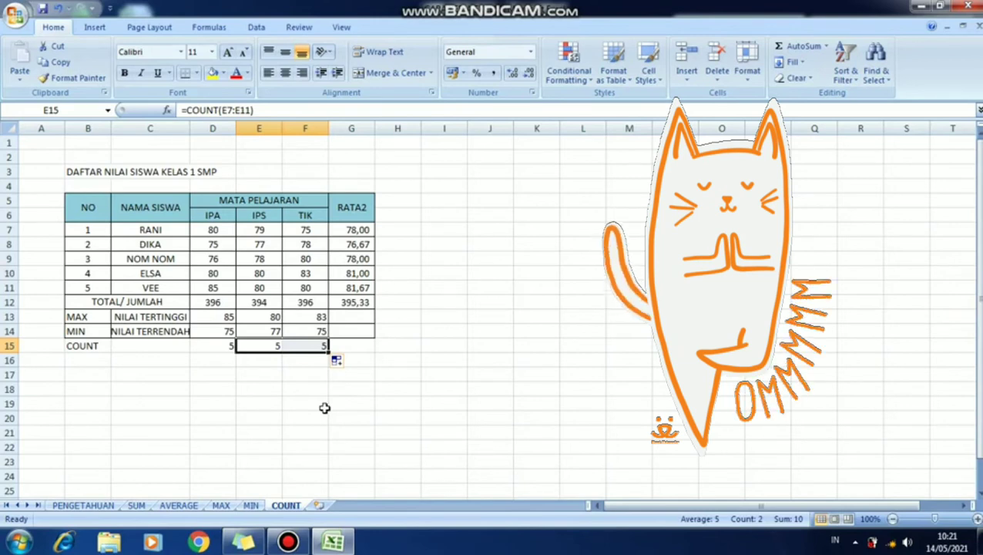
{"action": "left_click", "coordinate": [43, 10]}
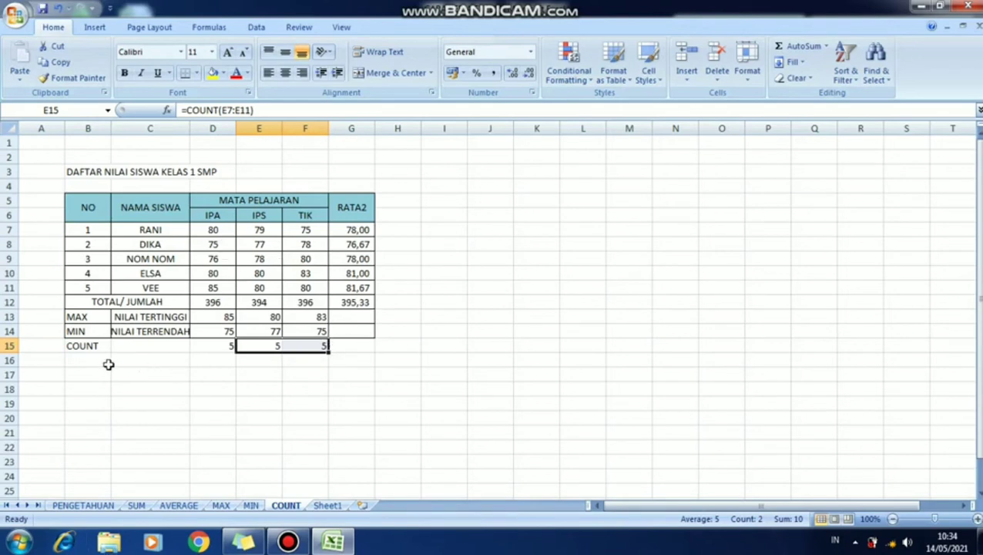
Step: Enter the row label COUNTA in B16 below the COUNT row
{"action": "left_click", "coordinate": [105, 359]}
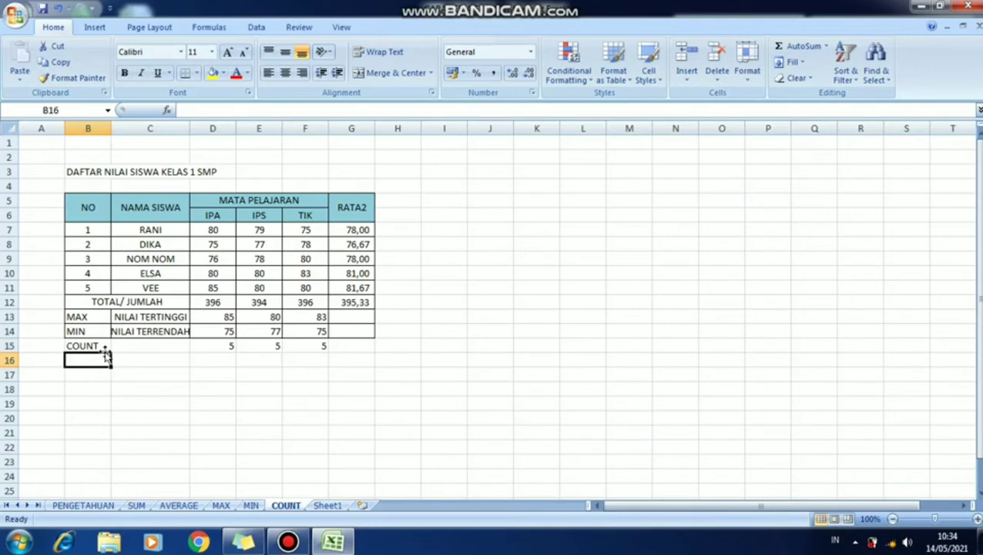
{"action": "type", "text": "CO"}
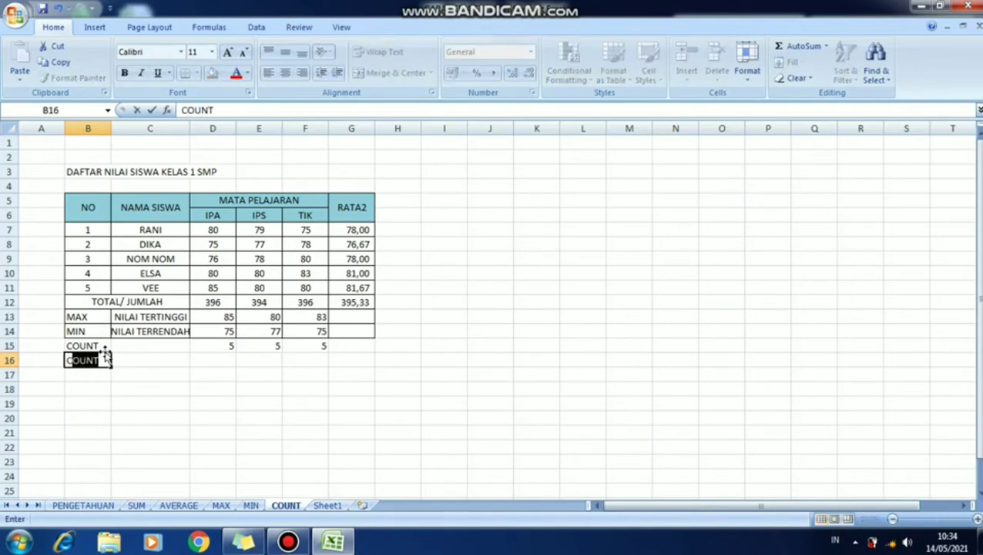
{"action": "type", "text": "UNTA"}
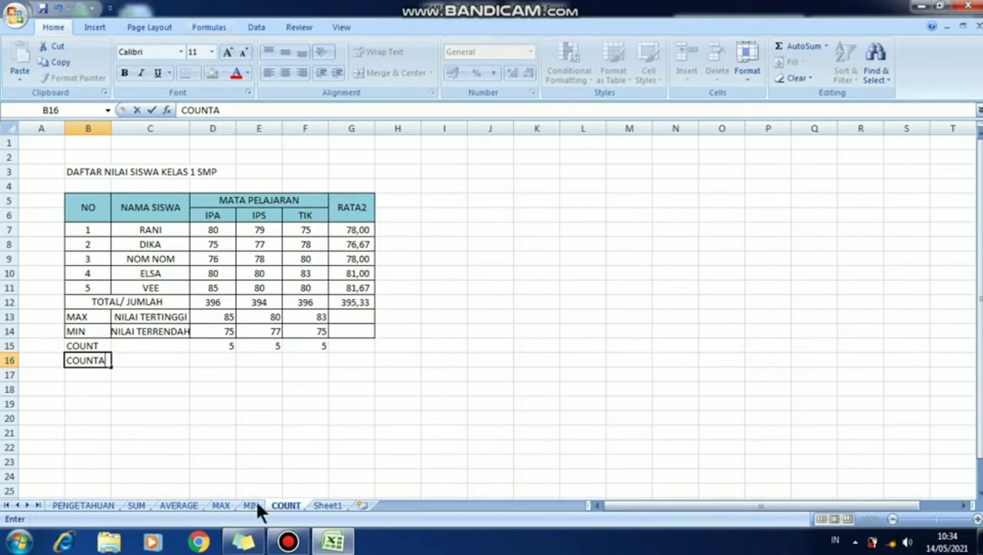
Step: Copy the entire contents of the COUNT sheet and paste them over the whole of Sheet1
{"action": "left_click", "coordinate": [11, 129]}
{"action": "right_click", "coordinate": [34, 143]}
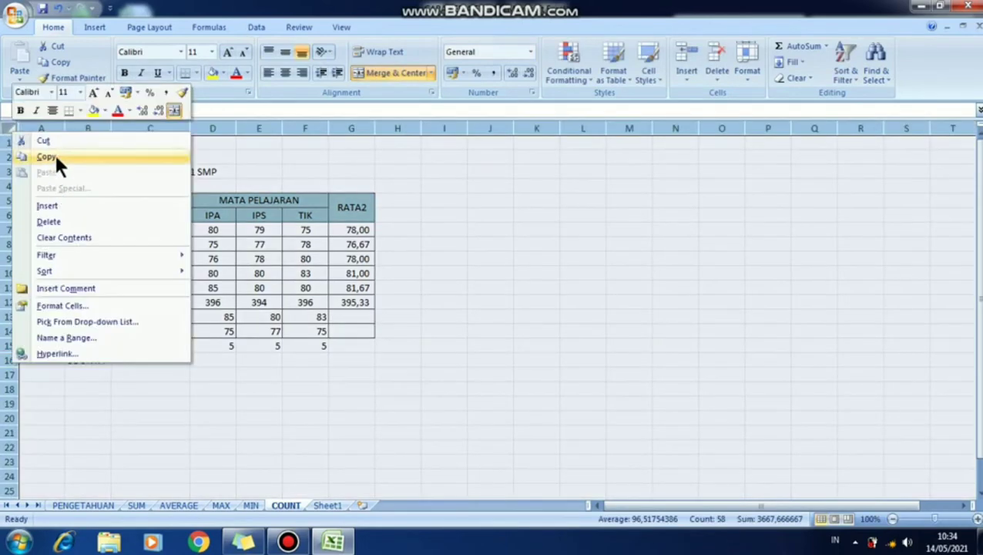
{"action": "left_click", "coordinate": [55, 156]}
{"action": "left_click", "coordinate": [328, 505]}
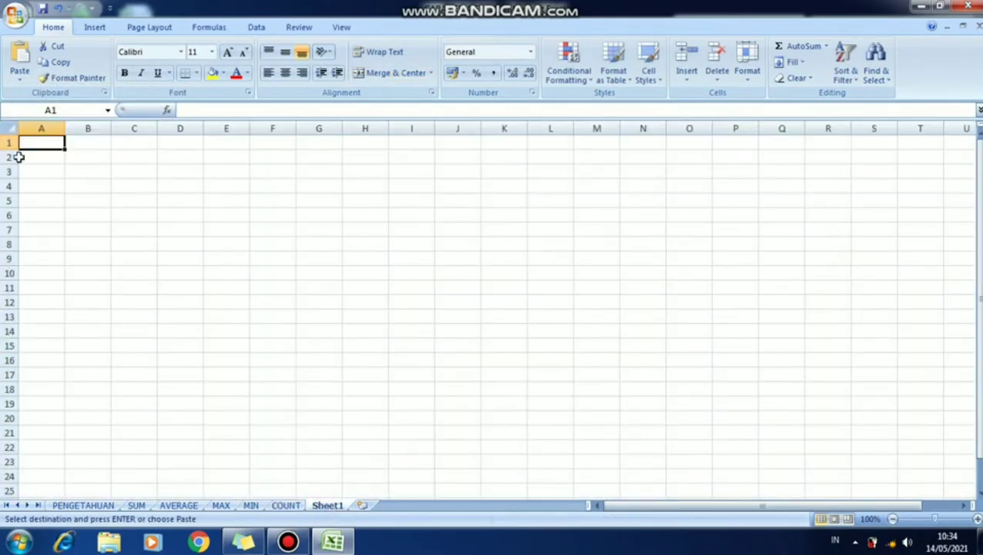
{"action": "left_click", "coordinate": [13, 128]}
{"action": "right_click", "coordinate": [13, 128]}
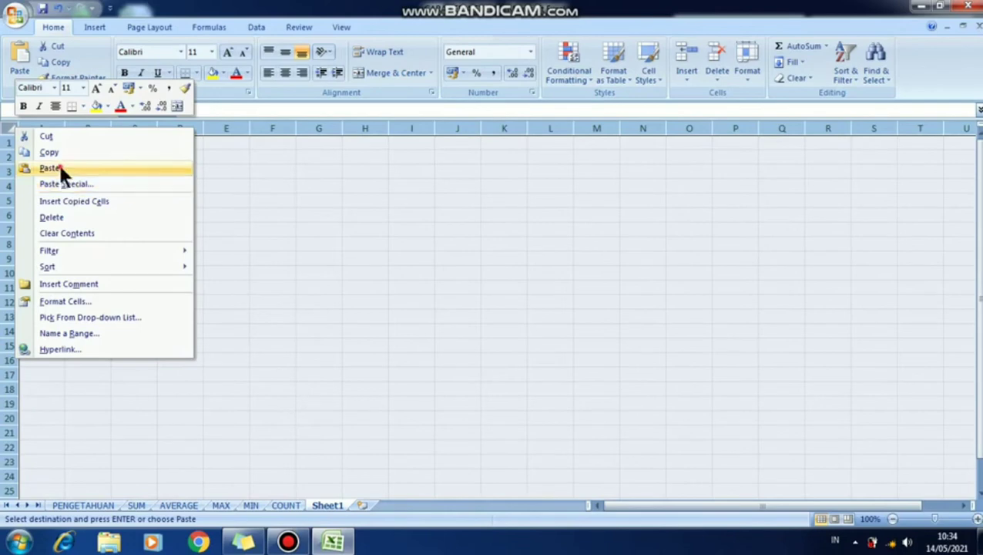
{"action": "left_click", "coordinate": [59, 165]}
{"action": "left_click", "coordinate": [221, 399]}
Step: Enter a COUNTA formula in D16 that counts the student names in C7:C11
{"action": "left_click", "coordinate": [92, 363]}
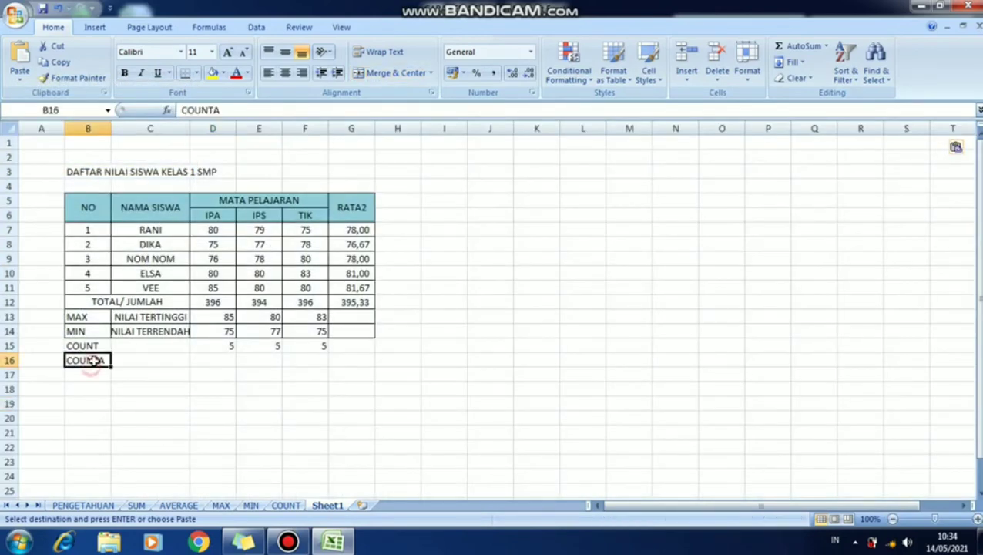
{"action": "left_click", "coordinate": [148, 362]}
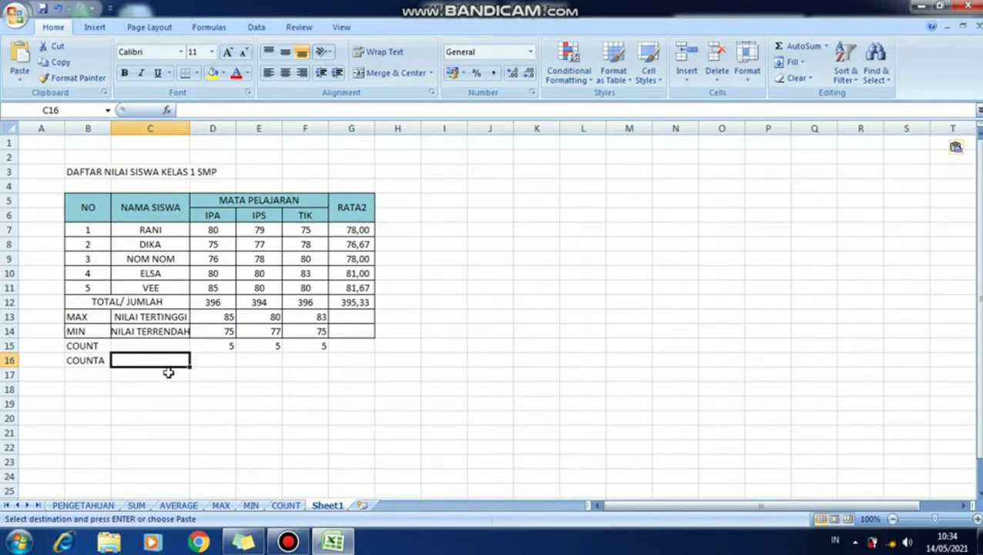
{"action": "left_click", "coordinate": [228, 355]}
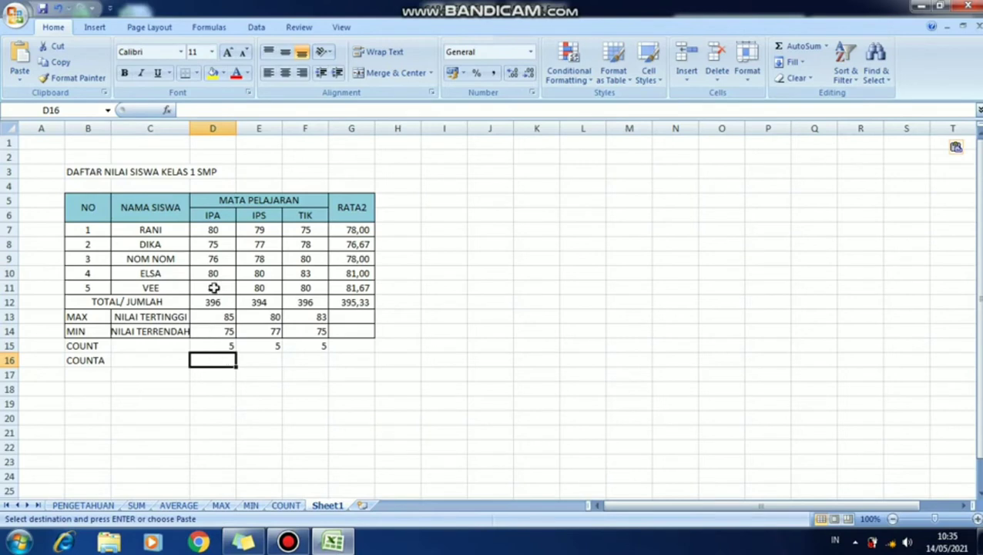
{"action": "type", "text": "="}
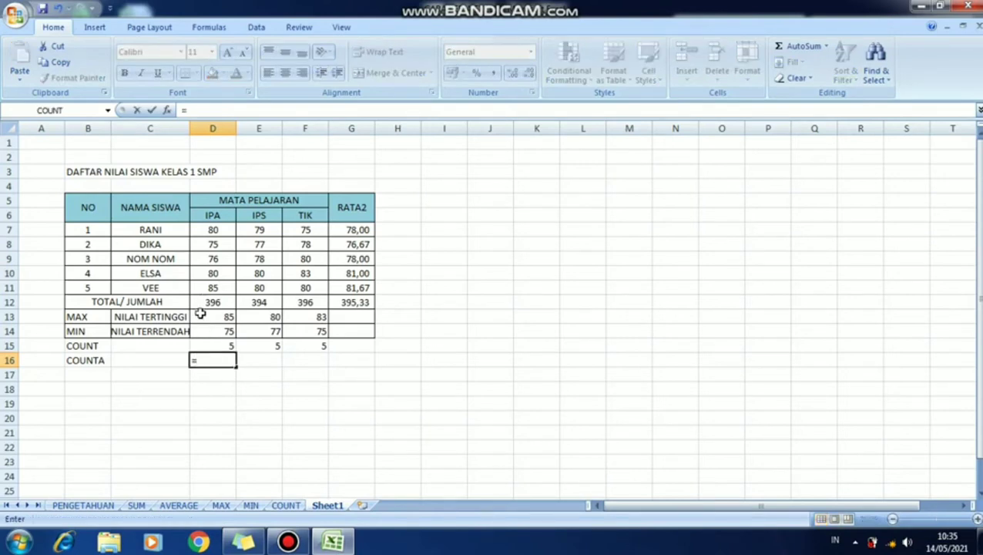
{"action": "type", "text": "COUN"}
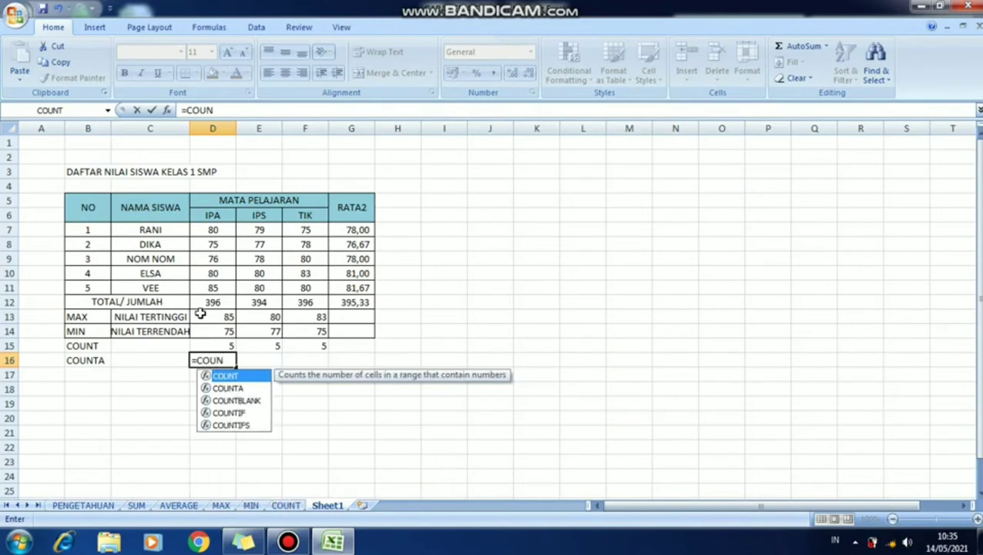
{"action": "type", "text": "TA"}
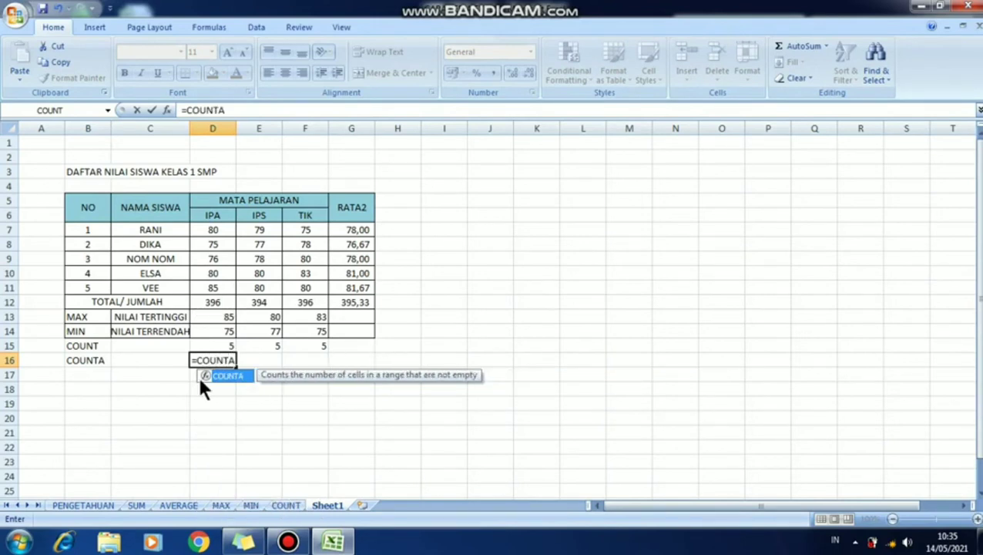
{"action": "double_click", "coordinate": [223, 377]}
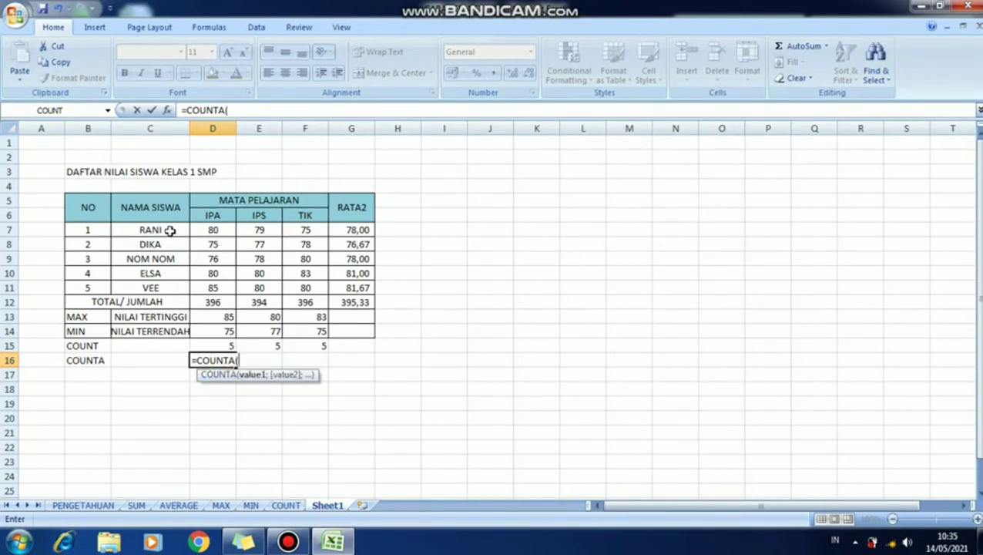
{"action": "left_click_drag", "start_coordinate": [169, 230], "coordinate": [173, 287]}
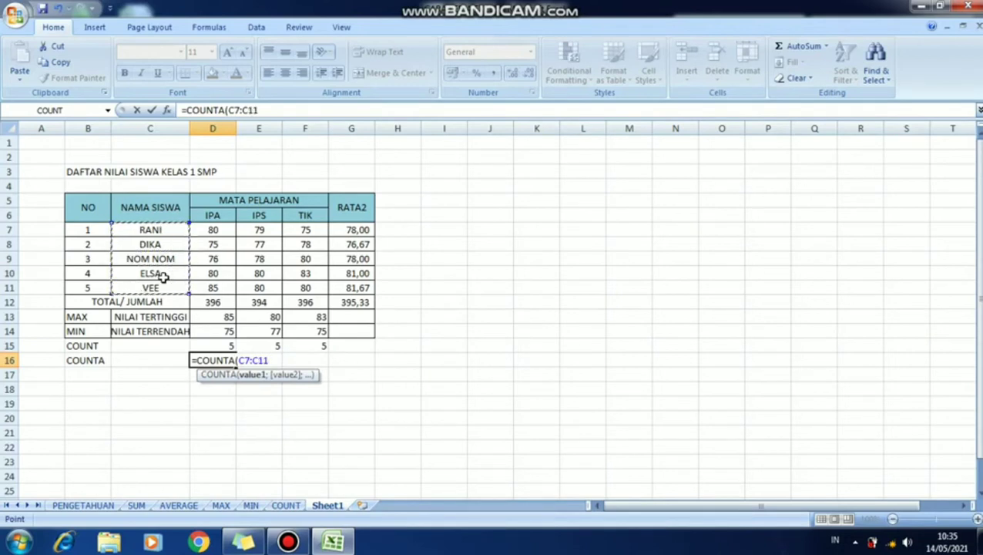
{"action": "type", "text": ")"}
{"action": "key", "text": "Return"}
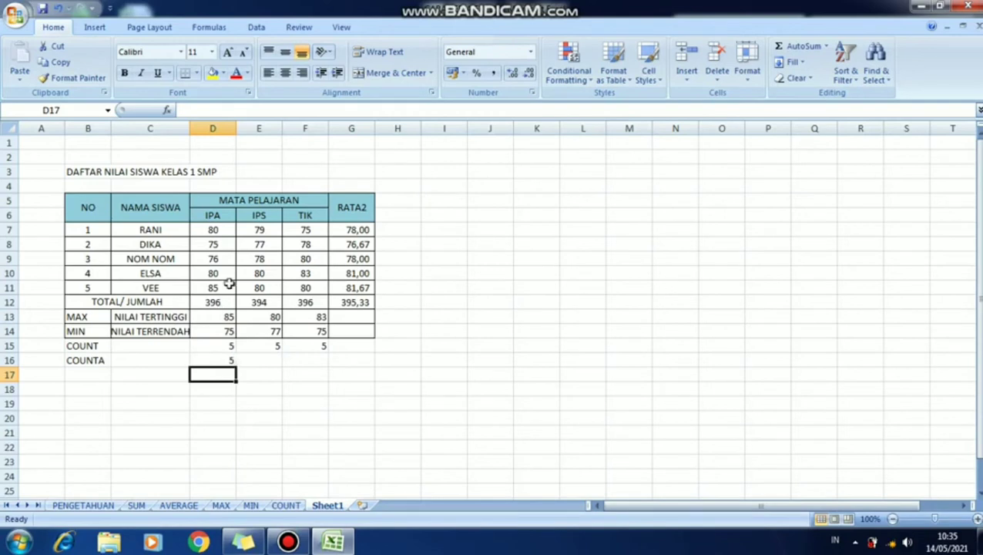
{"action": "left_click", "coordinate": [270, 361]}
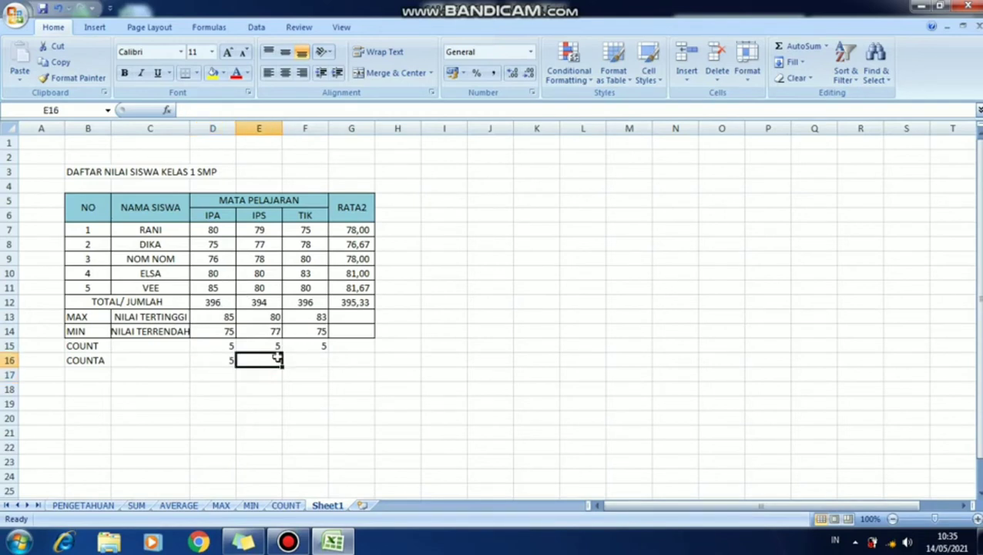
{"action": "type", "text": "="}
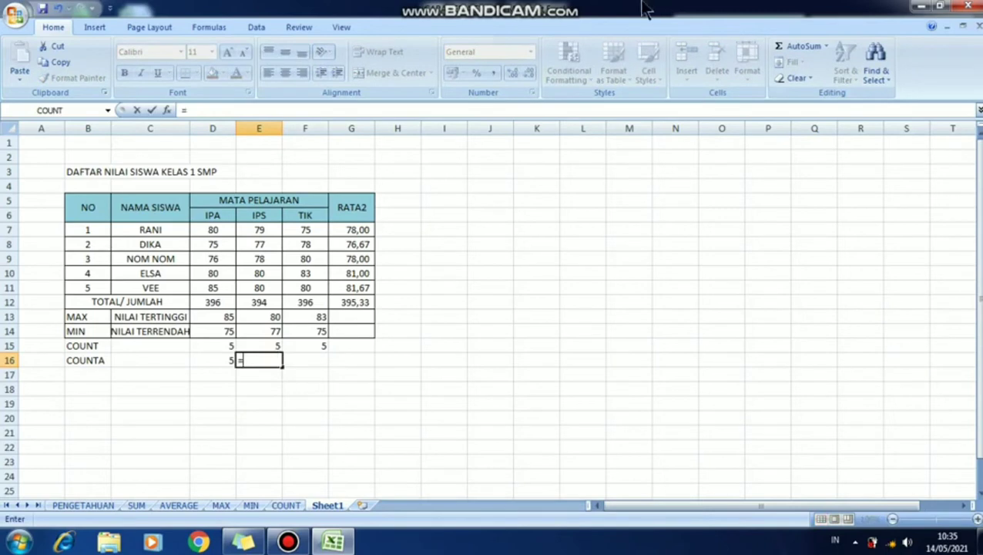
{"action": "left_click", "coordinate": [826, 47]}
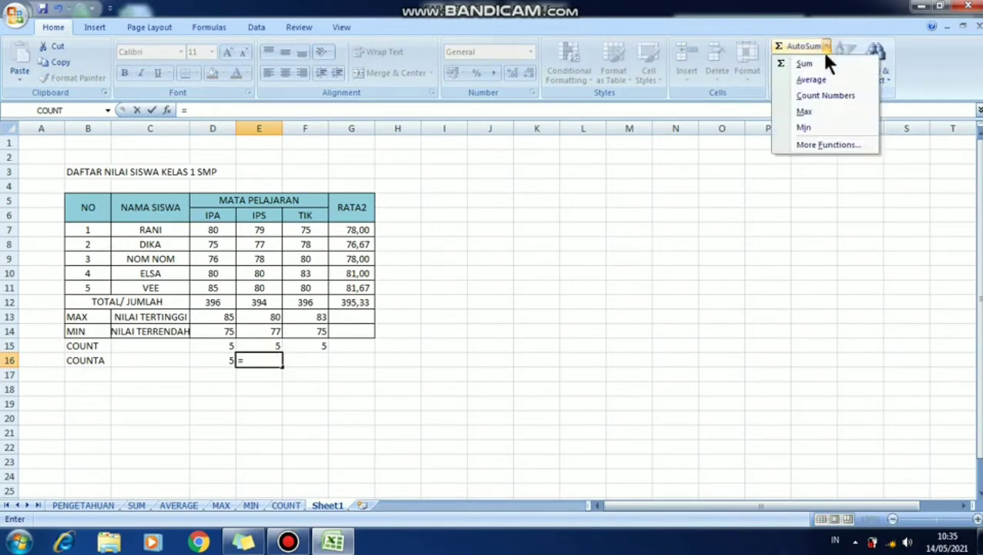
{"action": "left_click", "coordinate": [823, 146]}
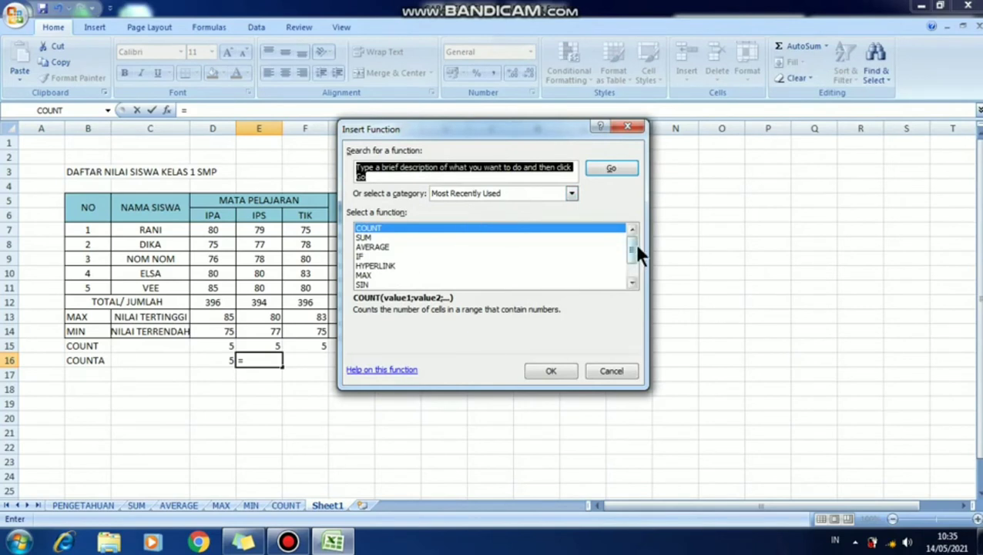
{"action": "left_click_drag", "start_coordinate": [634, 243], "coordinate": [626, 277]}
{"action": "scroll", "coordinate": [388, 237], "scroll_direction": "up", "scroll_amount": 1}
{"action": "left_click", "coordinate": [501, 174]}
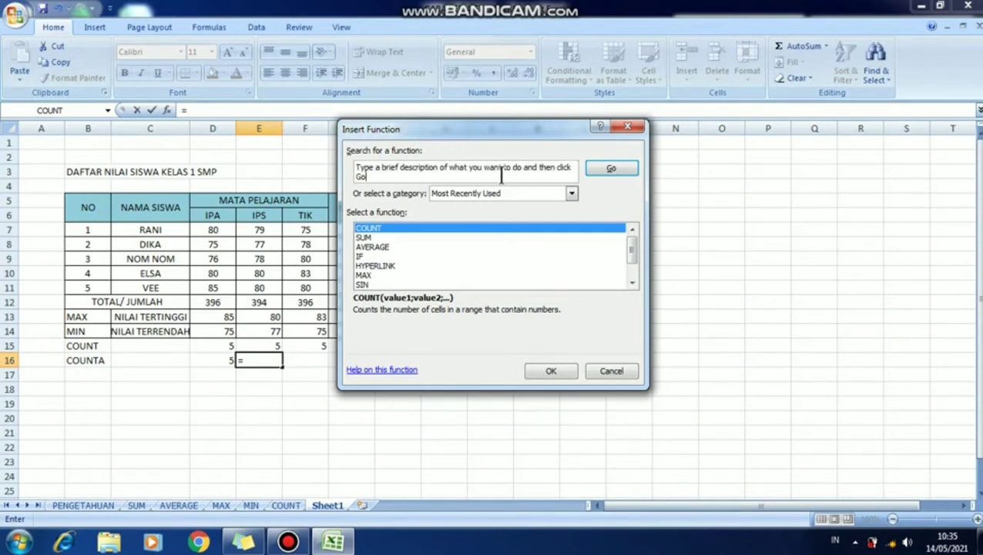
{"action": "left_click", "coordinate": [365, 237]}
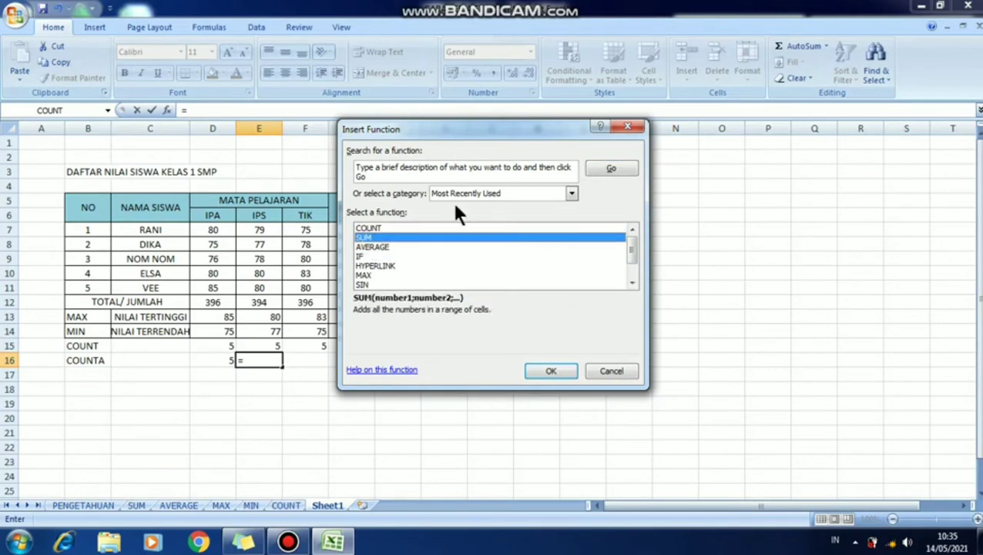
{"action": "key", "text": "Down"}
{"action": "key", "text": "Down"}
{"action": "key", "text": "Down"}
{"action": "key", "text": "Down"}
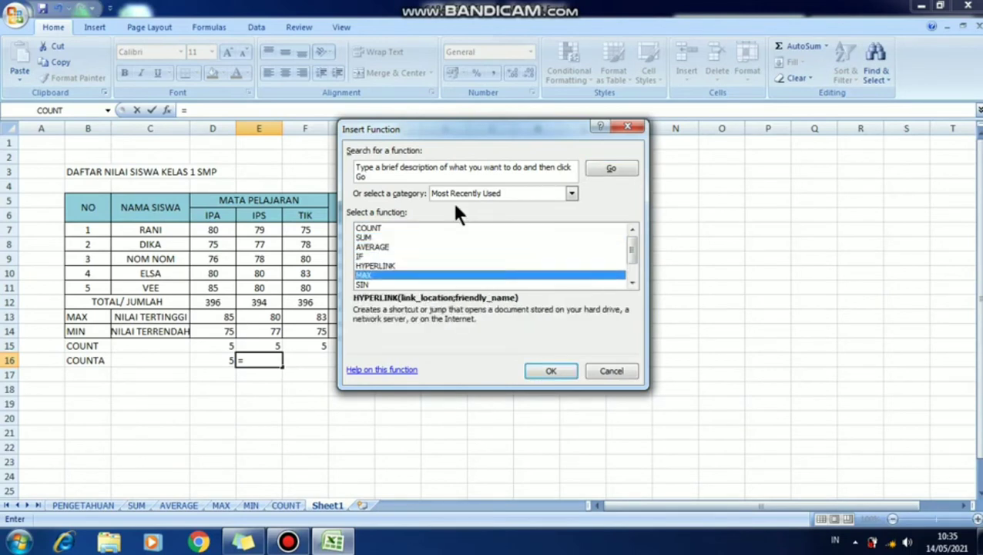
{"action": "key", "text": "Down"}
{"action": "key", "text": "Down"}
{"action": "key", "text": "Down"}
{"action": "key", "text": "Down"}
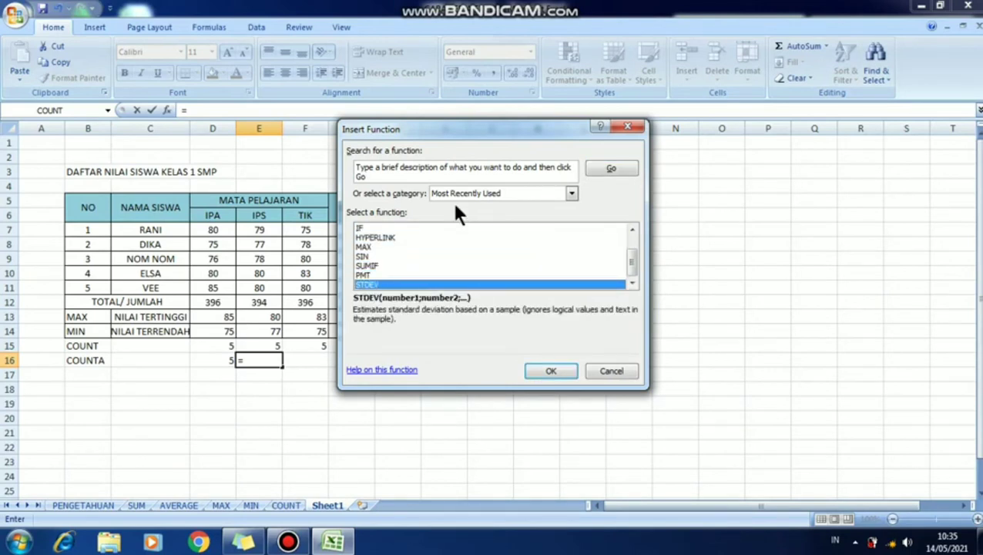
{"action": "key", "text": "Up"}
{"action": "key", "text": "Up"}
{"action": "key", "text": "Up"}
{"action": "key", "text": "Up"}
{"action": "key", "text": "Up"}
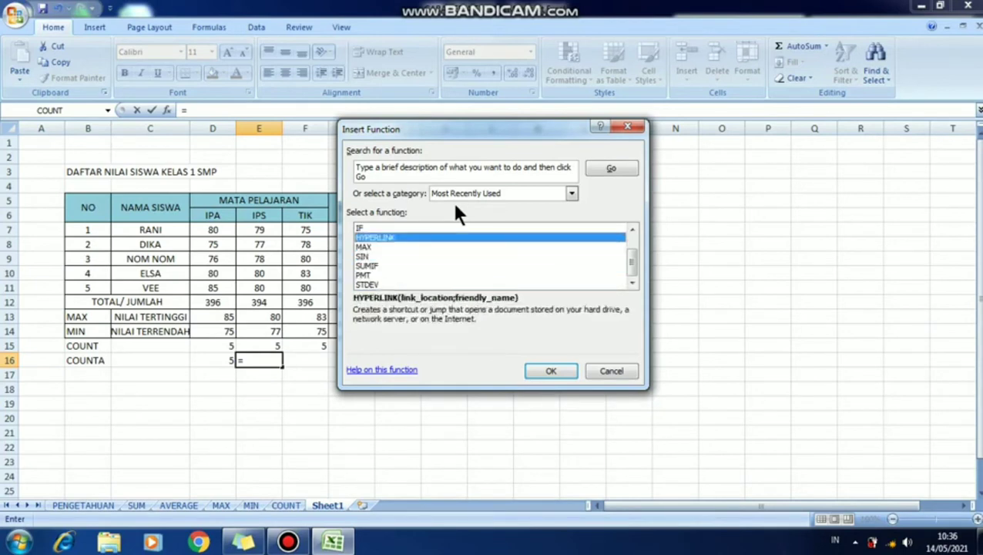
{"action": "key", "text": "Up"}
{"action": "key", "text": "Up"}
{"action": "key", "text": "Up"}
{"action": "key", "text": "Up"}
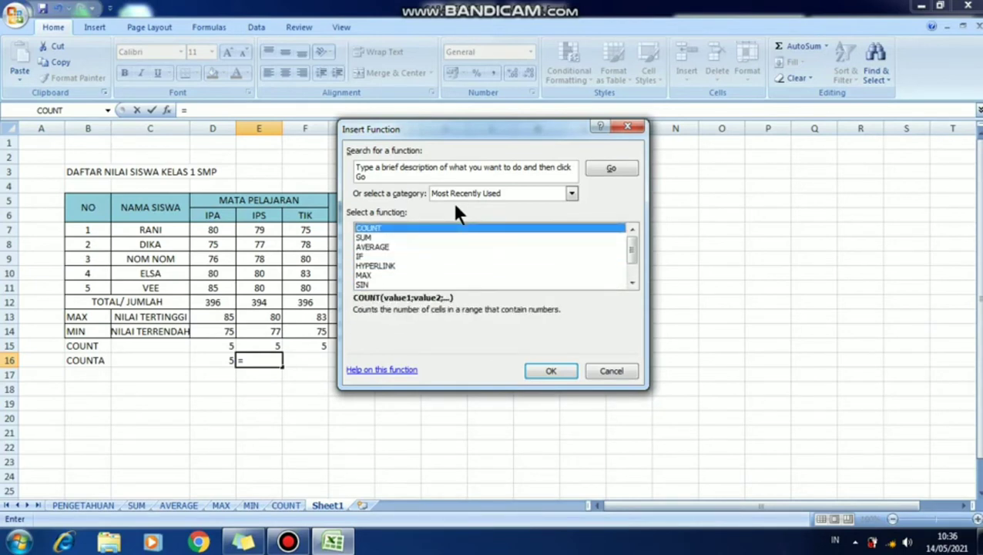
{"action": "key", "text": "Down"}
{"action": "key", "text": "Down"}
{"action": "key", "text": "Down"}
{"action": "key", "text": "Down"}
{"action": "key", "text": "Down"}
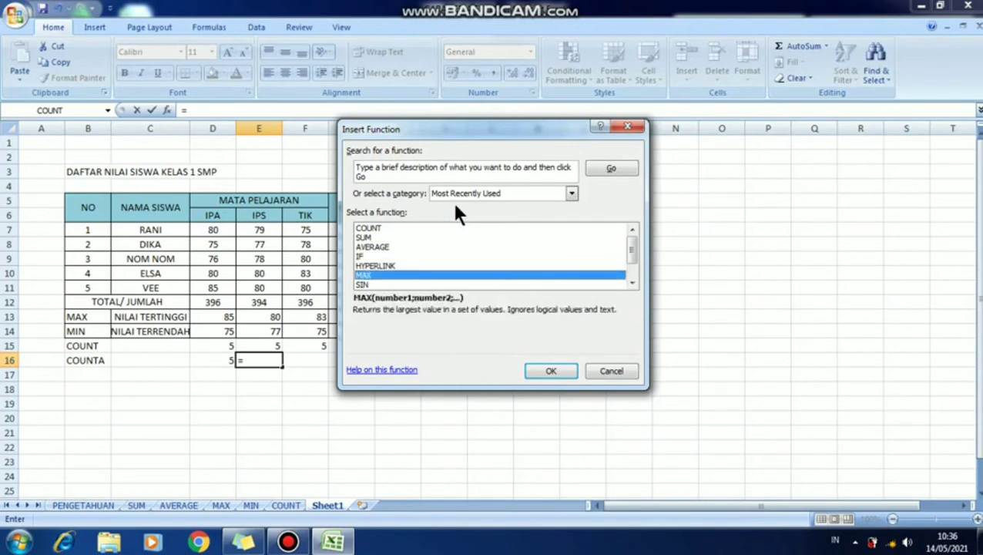
{"action": "key", "text": "Down"}
{"action": "key", "text": "Down"}
{"action": "key", "text": "Down"}
{"action": "key", "text": "Down"}
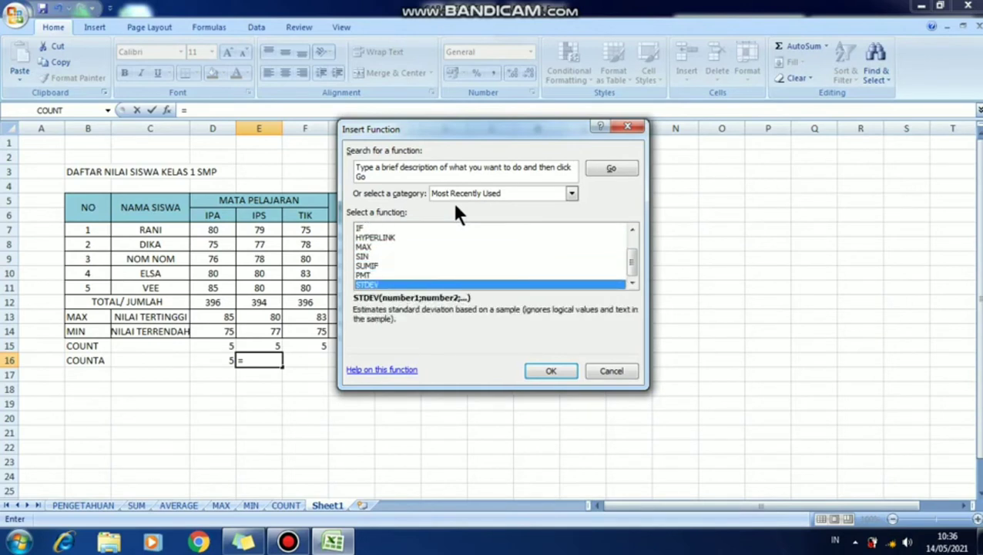
{"action": "key", "text": "Up"}
{"action": "key", "text": "Up"}
{"action": "key", "text": "Up"}
{"action": "key", "text": "Up"}
{"action": "key", "text": "Up"}
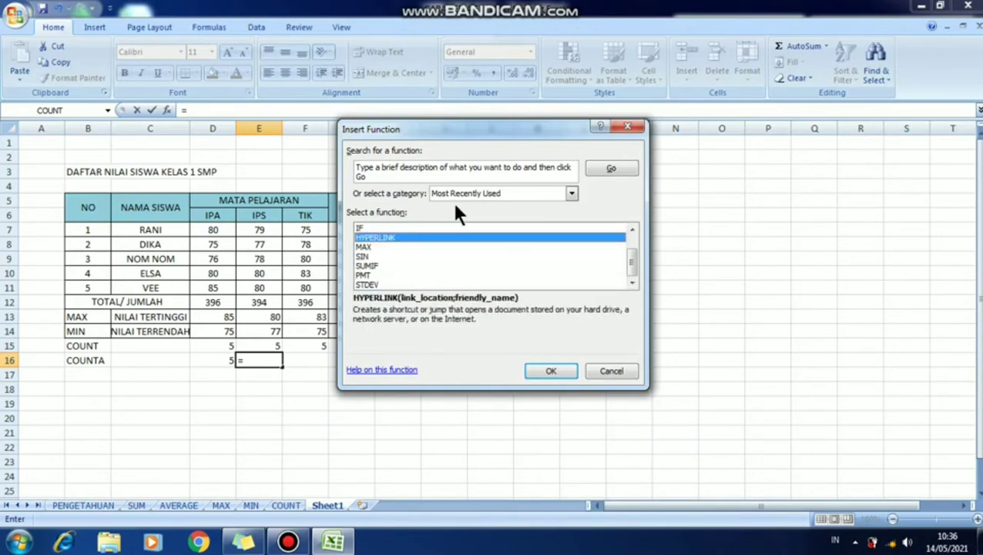
{"action": "key", "text": "Up"}
{"action": "key", "text": "Up"}
{"action": "key", "text": "Up"}
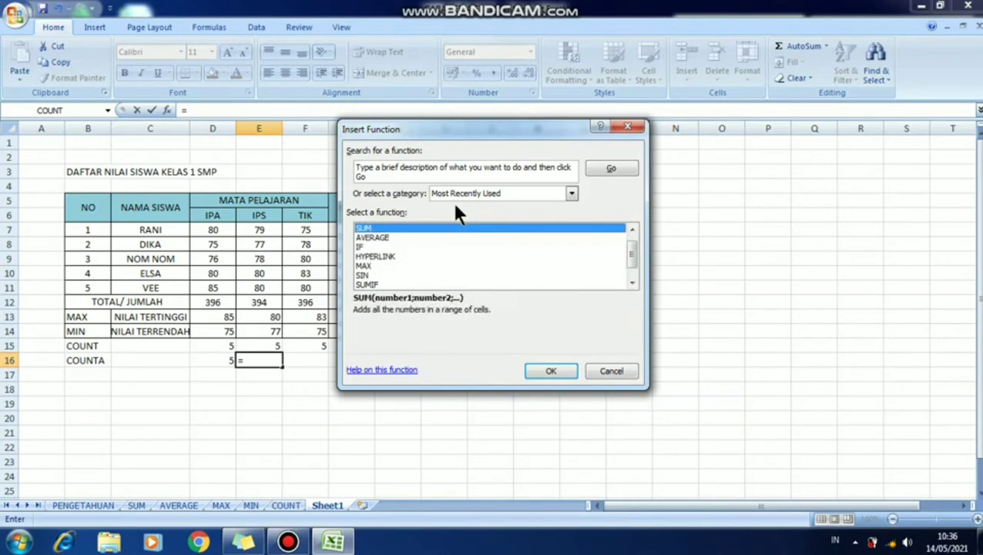
{"action": "key", "text": "Up"}
{"action": "key", "text": "Down"}
{"action": "key", "text": "Down"}
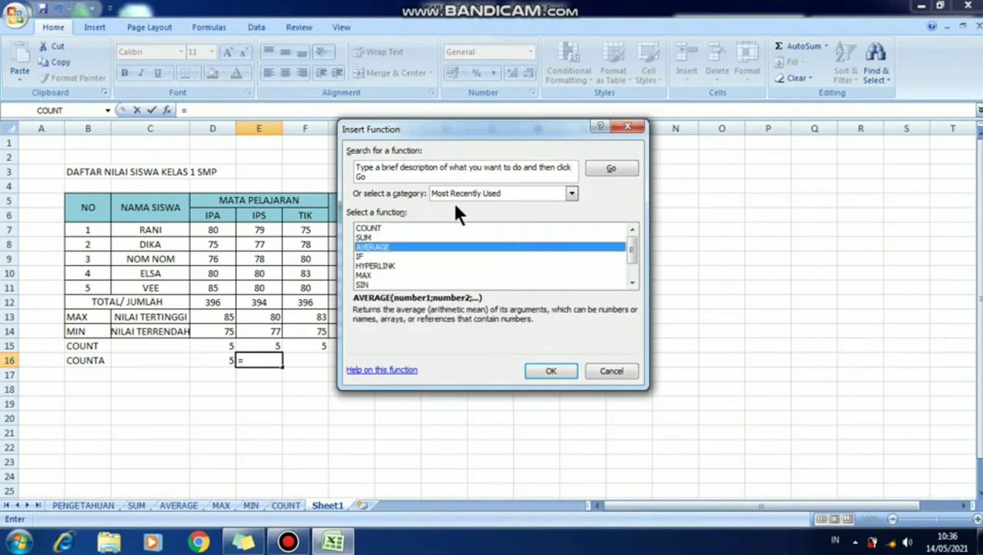
{"action": "key", "text": "Up"}
{"action": "key", "text": "Up"}
{"action": "key", "text": "Down"}
{"action": "key", "text": "Down"}
{"action": "key", "text": "Down"}
{"action": "key", "text": "Down"}
{"action": "key", "text": "Up"}
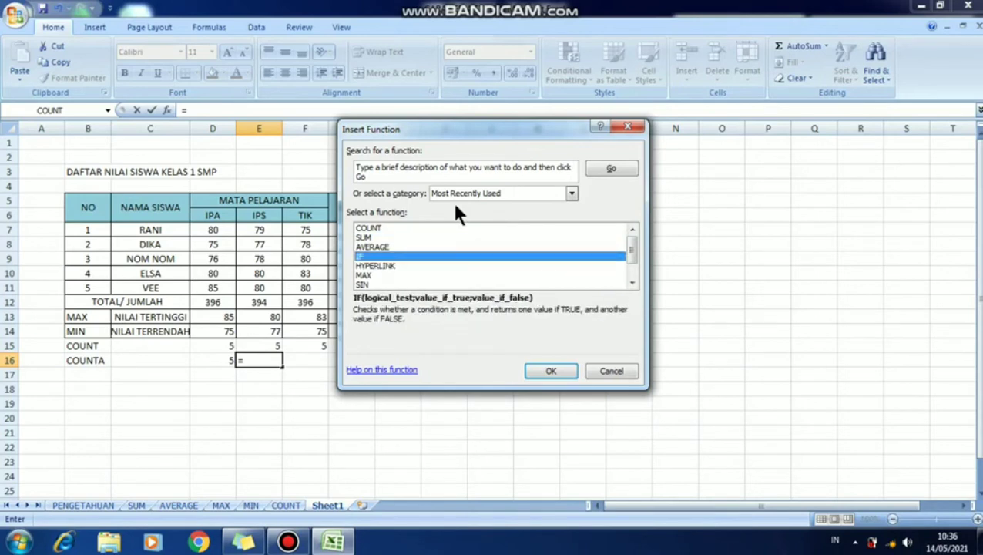
{"action": "key", "text": "Down"}
{"action": "key", "text": "Down"}
{"action": "key", "text": "Down"}
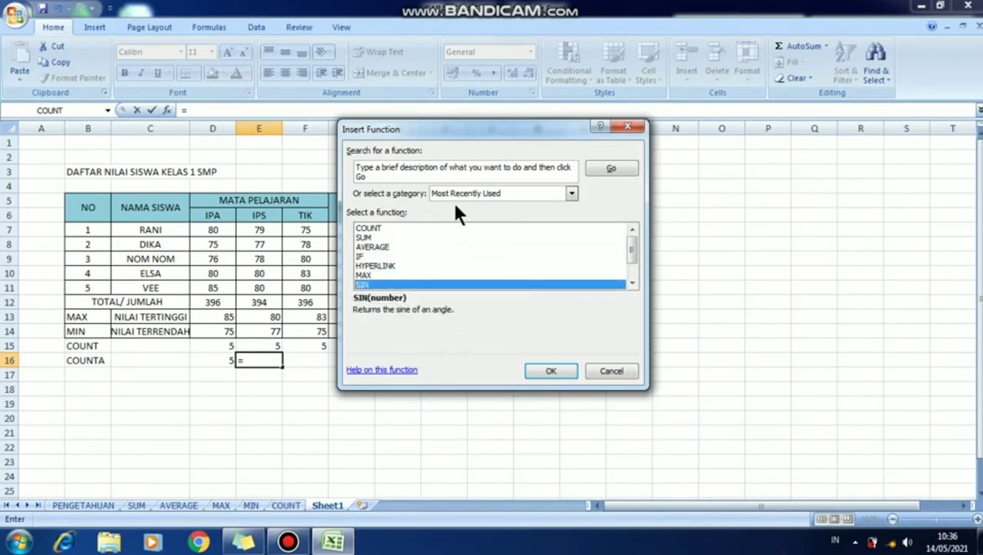
{"action": "key", "text": "Down"}
{"action": "key", "text": "Down"}
{"action": "key", "text": "Down"}
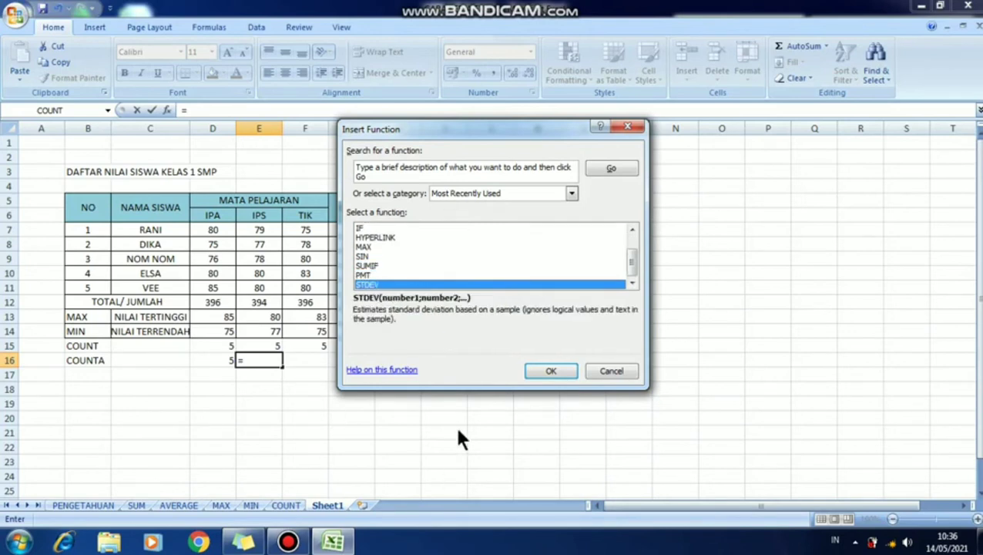
{"action": "left_click", "coordinate": [627, 127]}
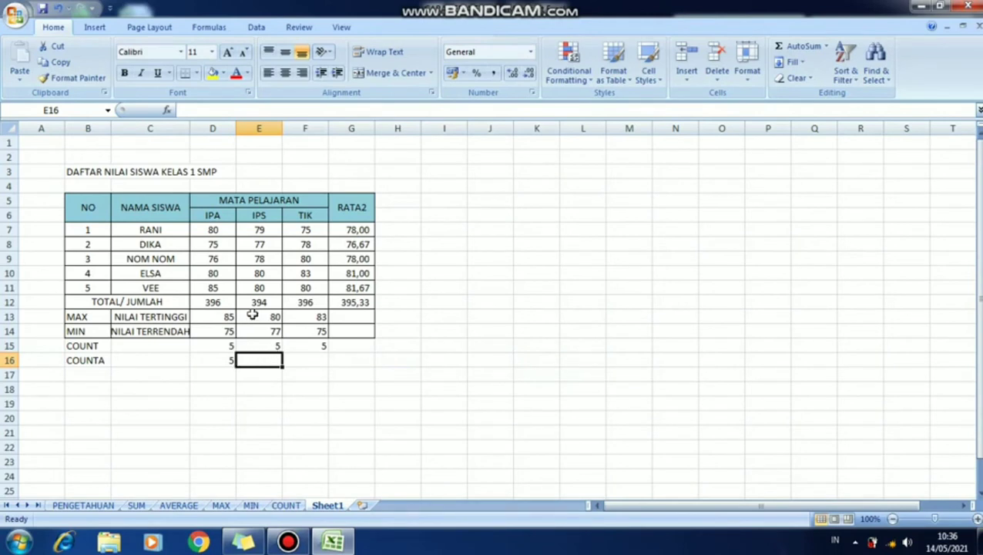
Step: Enter a COUNTA formula in E16 that counts the IPS scores in E7:E11
{"action": "type", "text": "=C"}
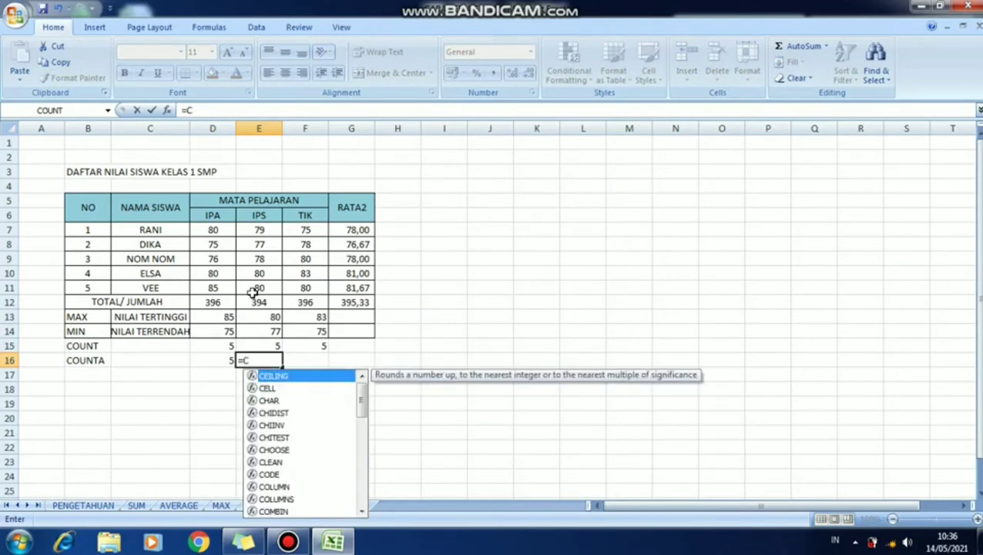
{"action": "type", "text": "IUNTA"}
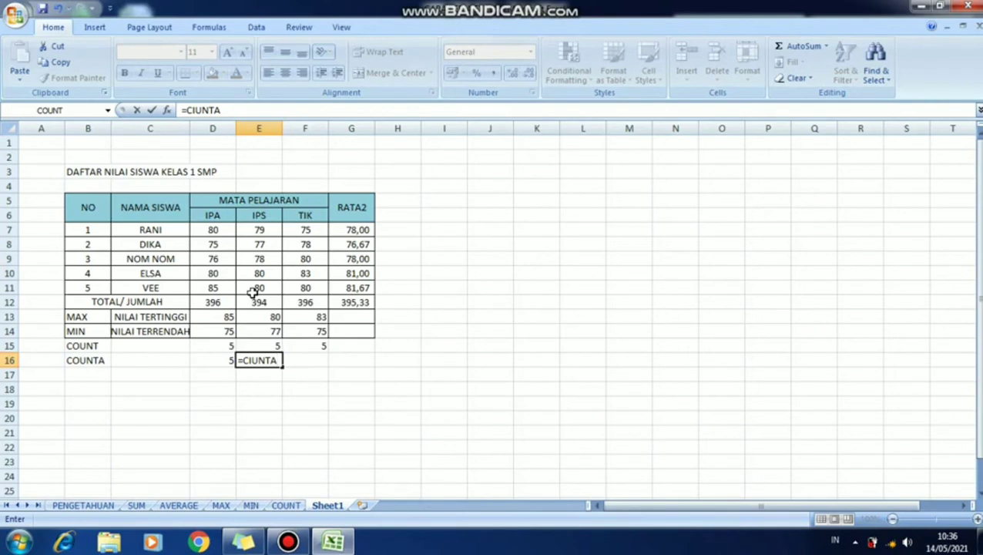
{"action": "key", "text": "BackSpace"}
{"action": "key", "text": "BackSpace"}
{"action": "key", "text": "BackSpace"}
{"action": "key", "text": "BackSpace"}
{"action": "key", "text": "BackSpace"}
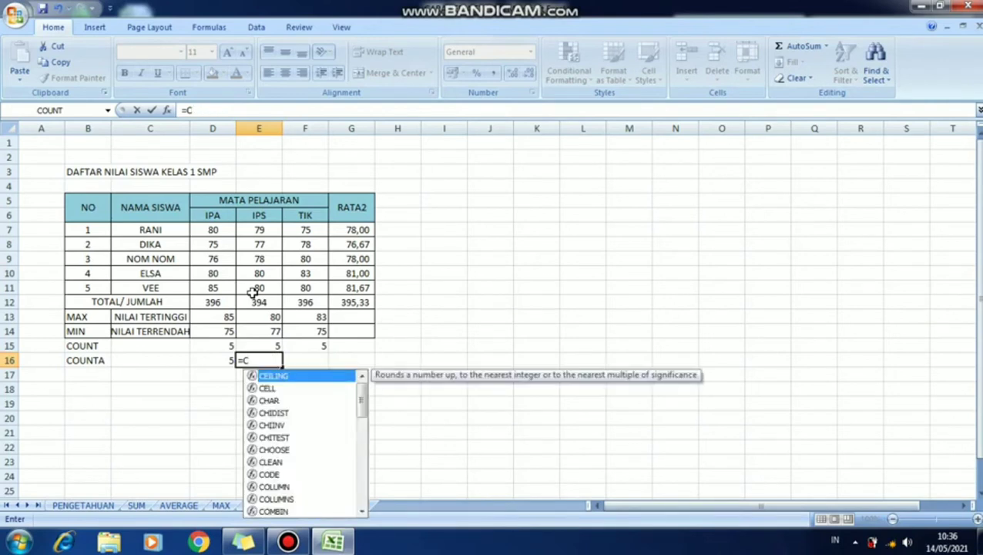
{"action": "type", "text": "OU"}
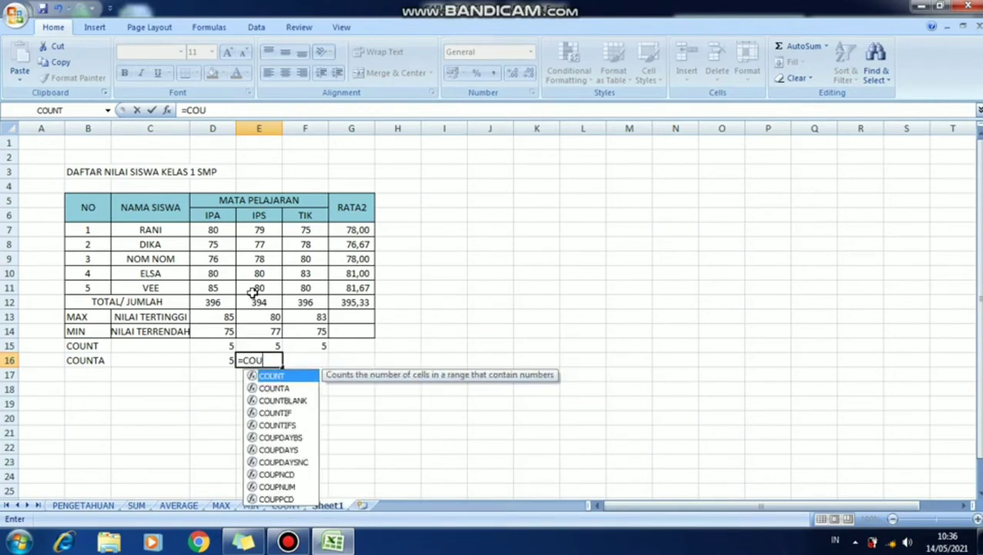
{"action": "left_click", "coordinate": [275, 388]}
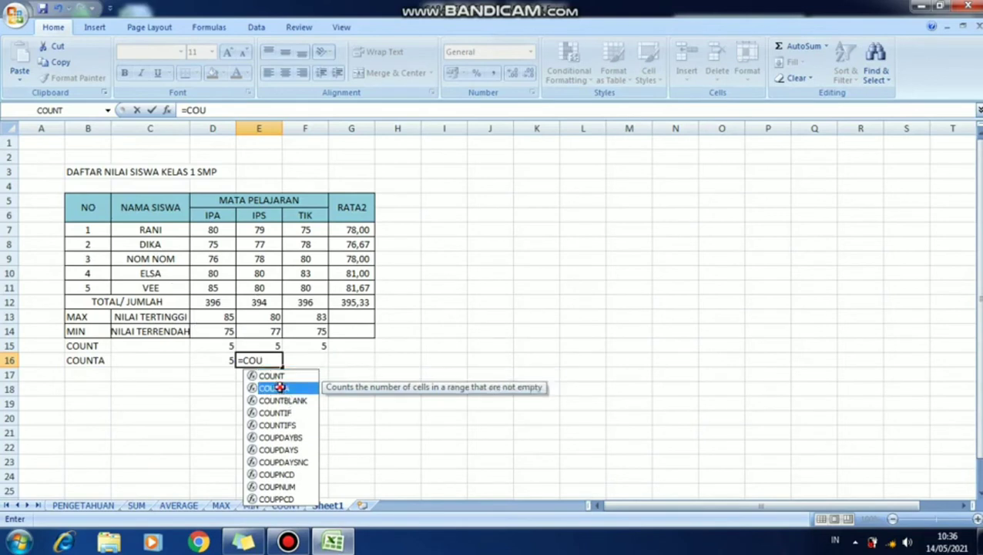
{"action": "double_click", "coordinate": [275, 387]}
{"action": "left_click_drag", "start_coordinate": [262, 233], "coordinate": [266, 289]}
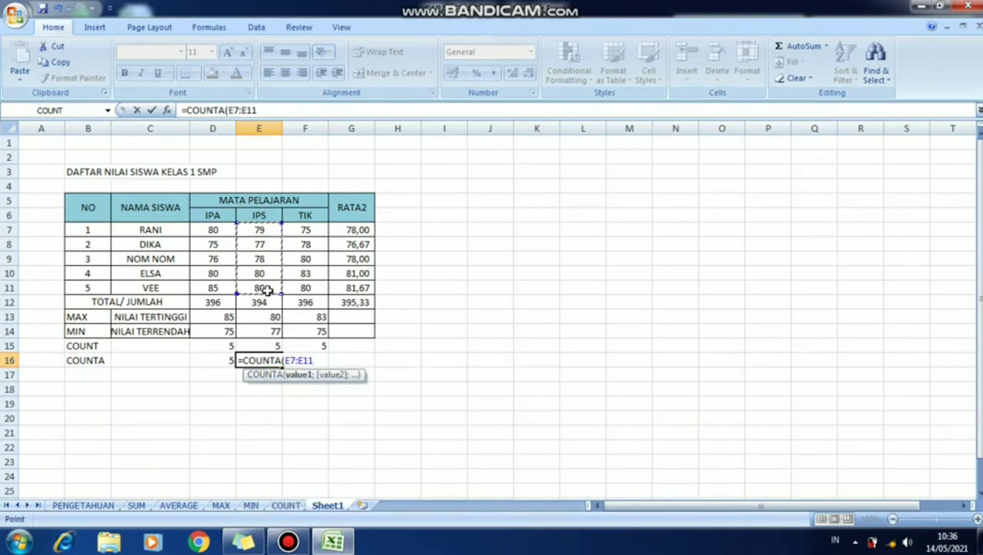
{"action": "type", "text": ")"}
{"action": "key", "text": "Return"}
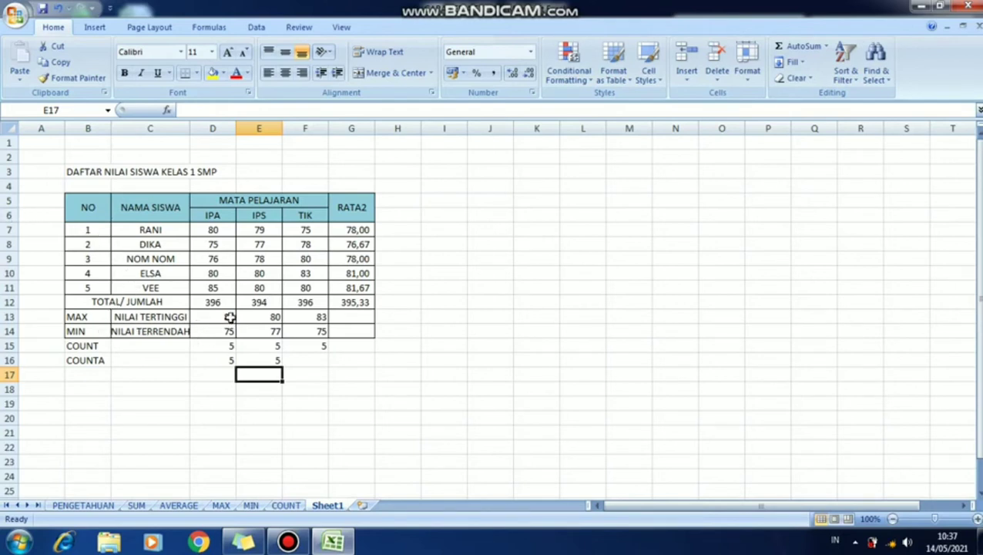
Step: Fill the COUNTA formula from E16 across to F16 for the TIK column
{"action": "left_click", "coordinate": [258, 360]}
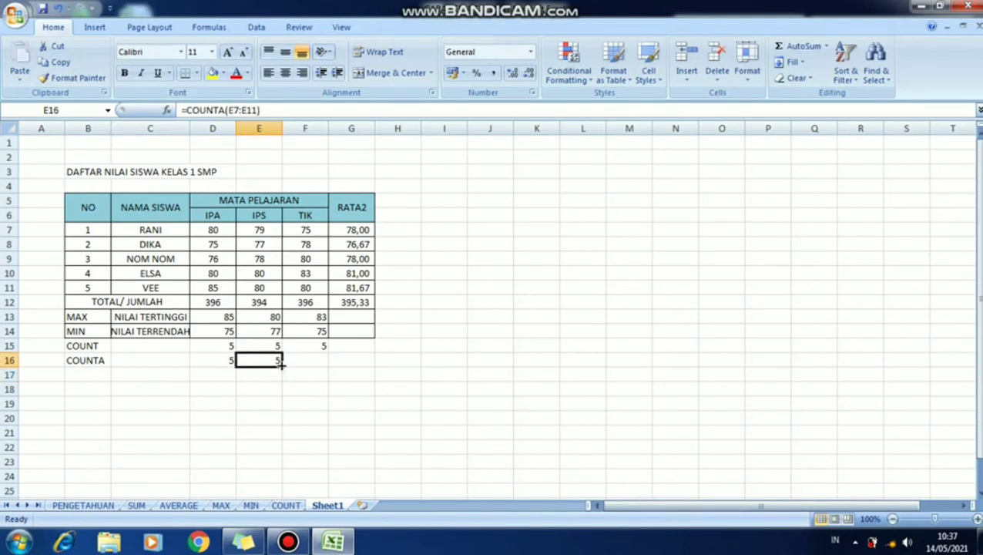
{"action": "left_click_drag", "start_coordinate": [283, 363], "coordinate": [327, 364]}
{"action": "left_click", "coordinate": [253, 390]}
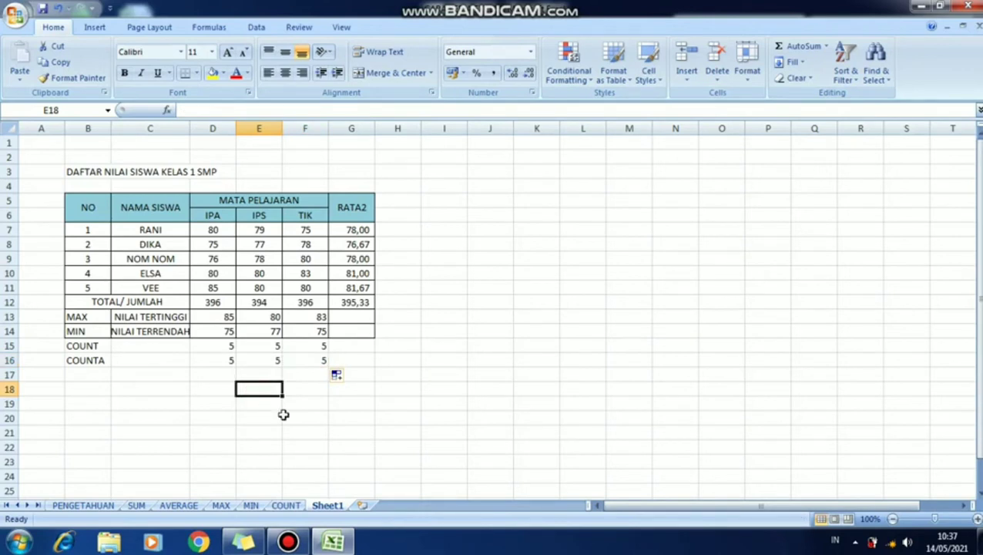
Step: Apply all borders to the COUNT and COUNTA rows B15:G16 and slightly widen column C to fit its labels
{"action": "left_click_drag", "start_coordinate": [80, 345], "coordinate": [360, 357]}
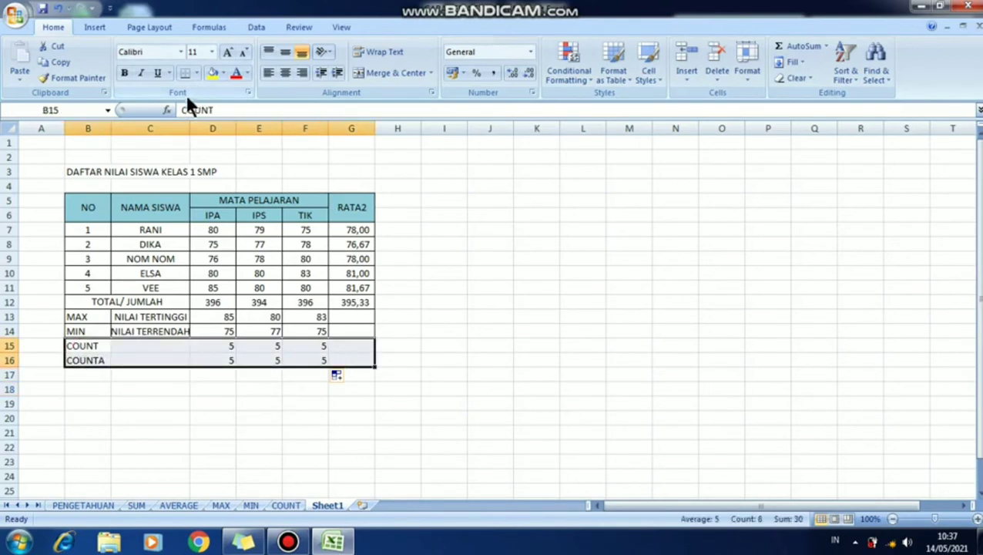
{"action": "left_click", "coordinate": [196, 73]}
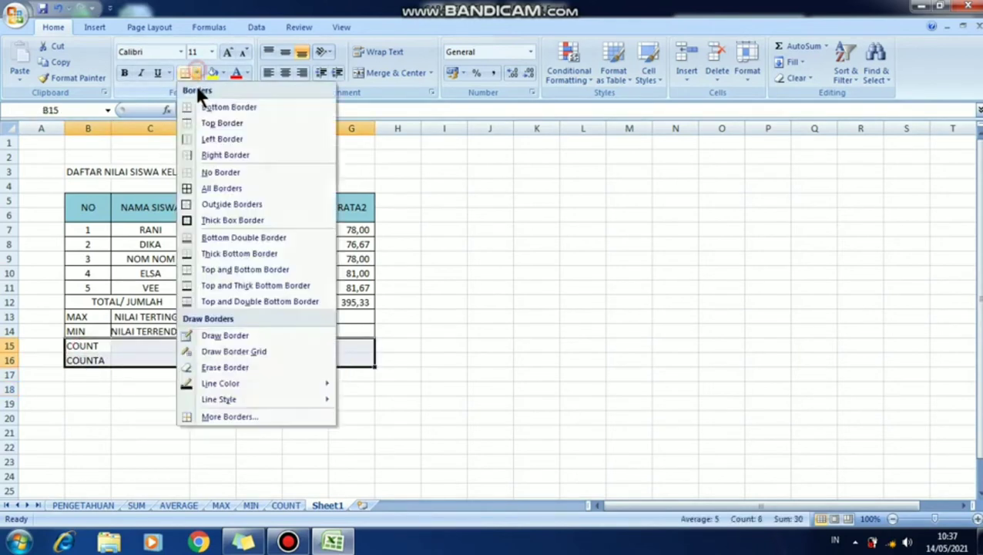
{"action": "left_click", "coordinate": [192, 189]}
{"action": "left_click", "coordinate": [316, 392]}
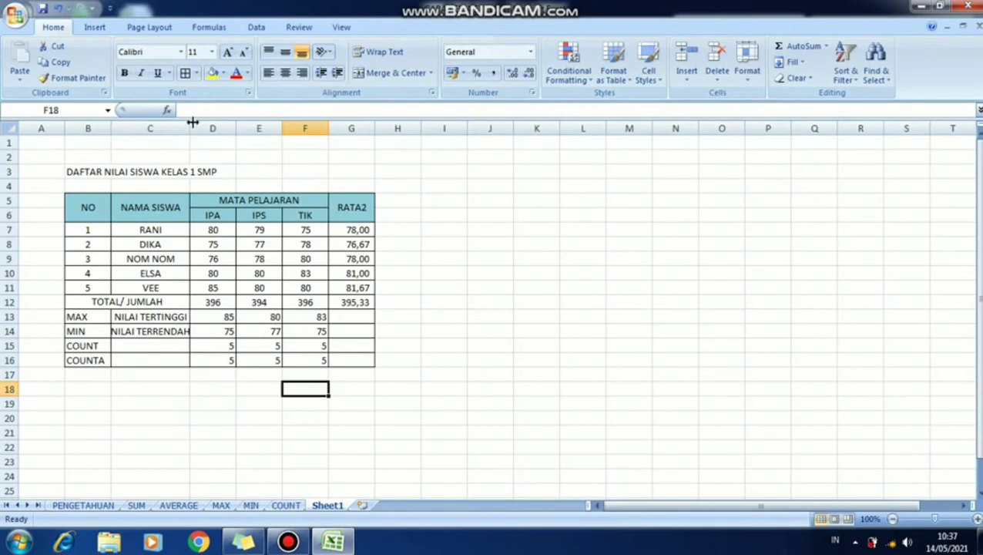
{"action": "left_click_drag", "start_coordinate": [190, 125], "coordinate": [195, 123]}
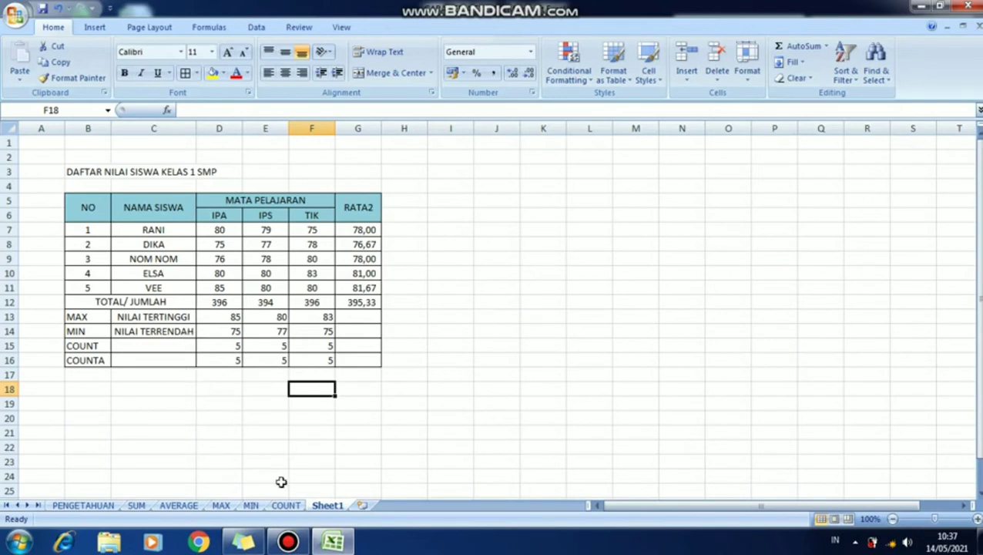
Step: Rename Sheet1 as COUNTA
{"action": "right_click", "coordinate": [323, 510]}
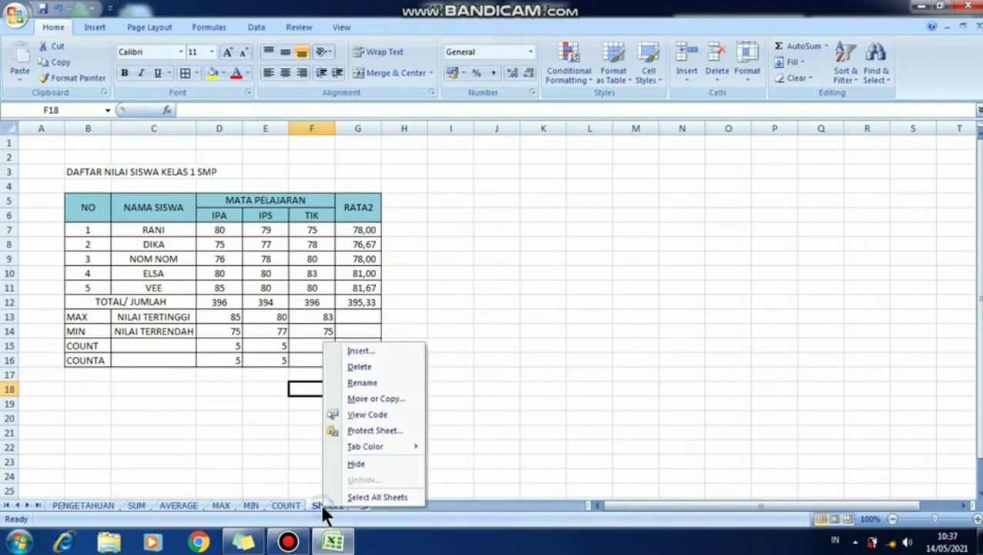
{"action": "left_click", "coordinate": [360, 380]}
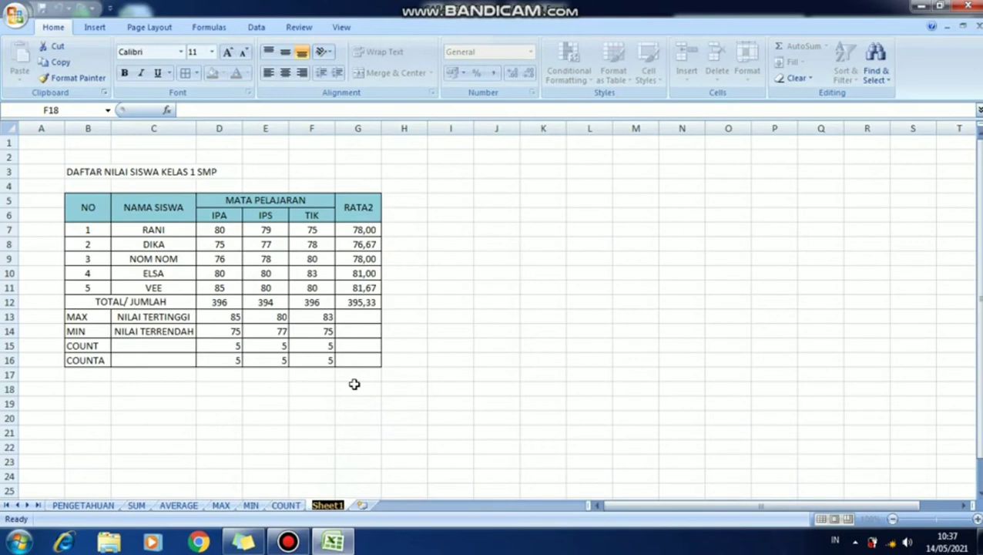
{"action": "type", "text": "C"}
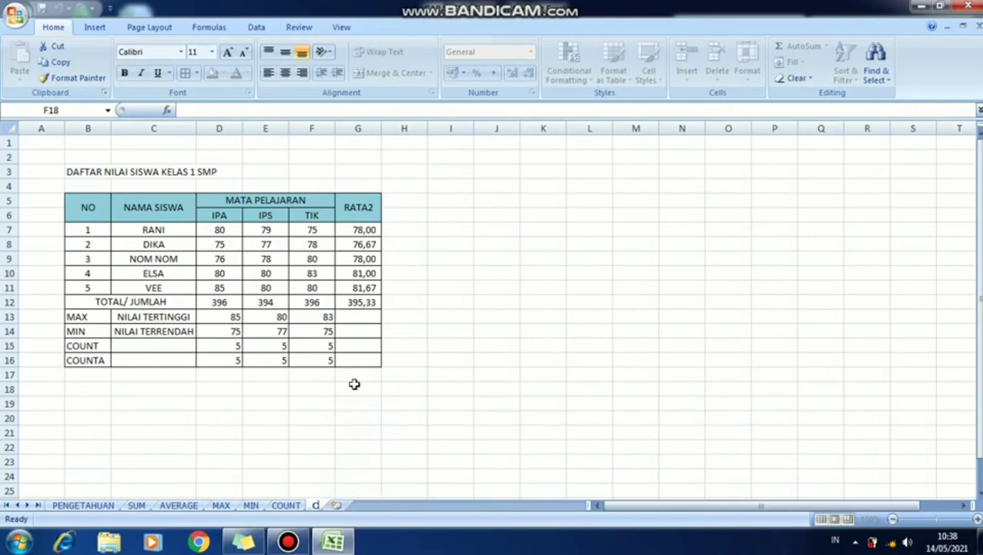
{"action": "type", "text": "OUNTA"}
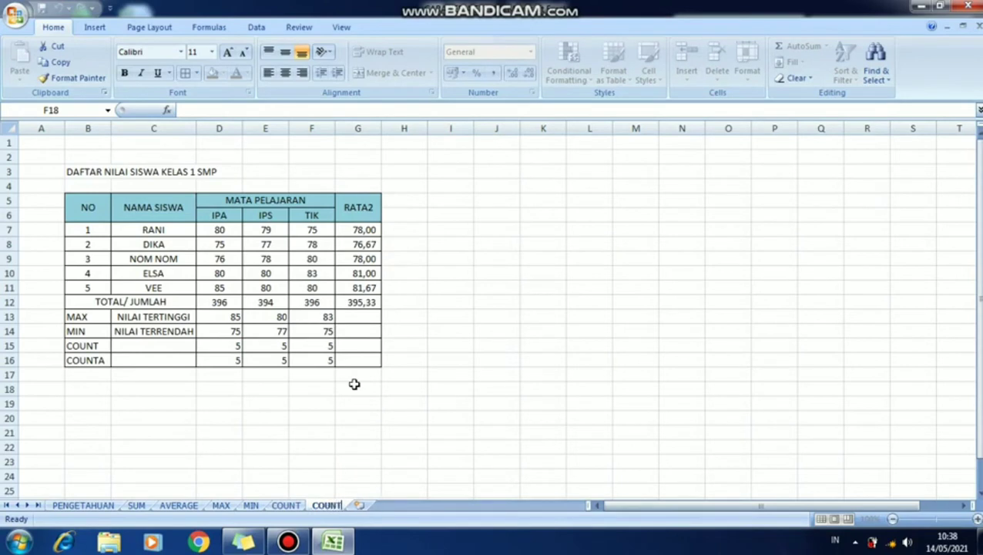
{"action": "left_click", "coordinate": [310, 389]}
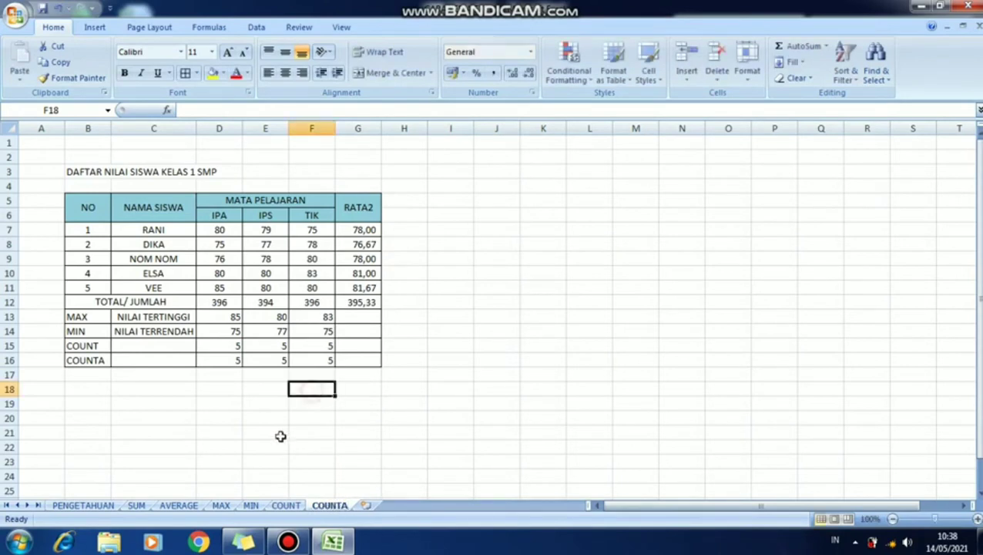
Step: Colour the AVERAGE sheet's tab with a dark red theme shade
{"action": "right_click", "coordinate": [187, 508]}
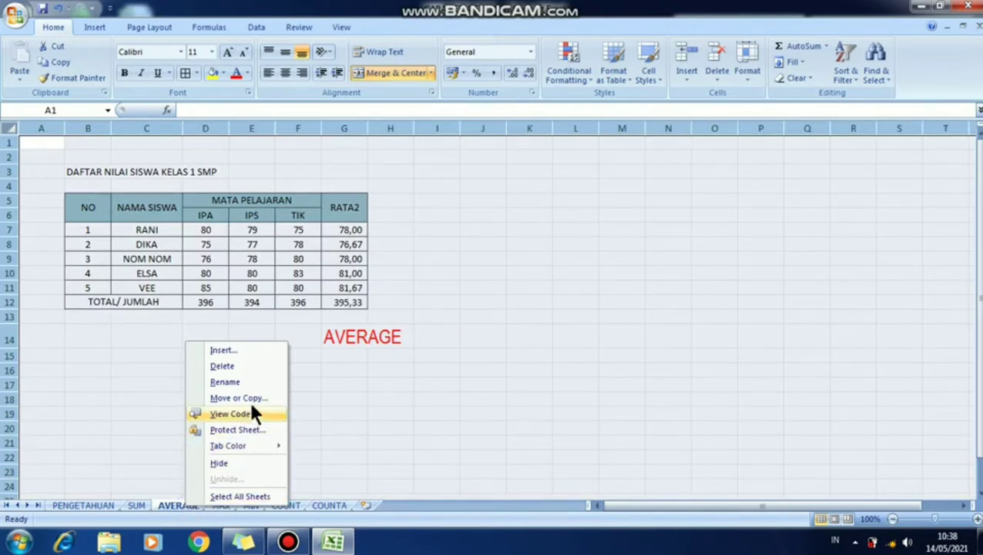
{"action": "mouse_move", "coordinate": [249, 445]}
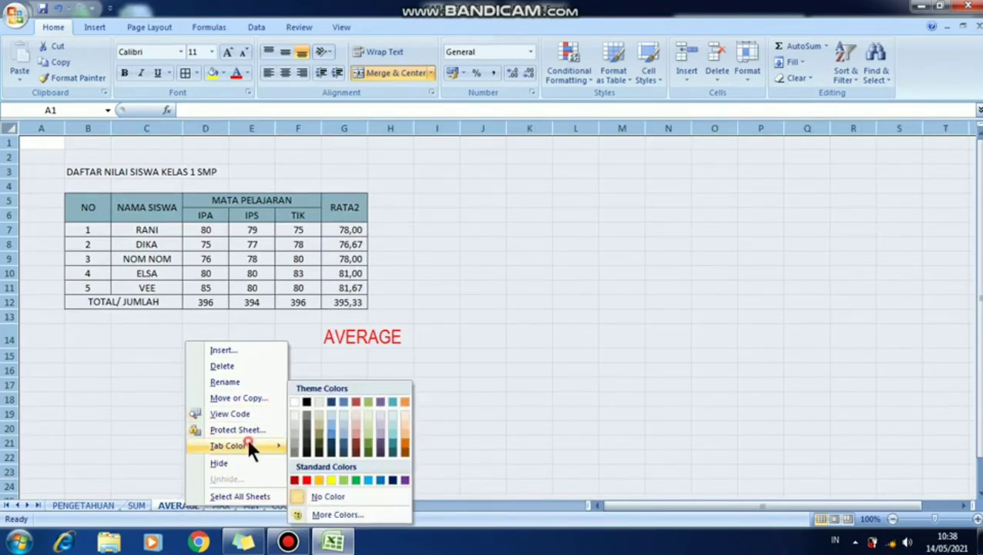
{"action": "left_click", "coordinate": [356, 444]}
{"action": "left_click", "coordinate": [380, 400]}
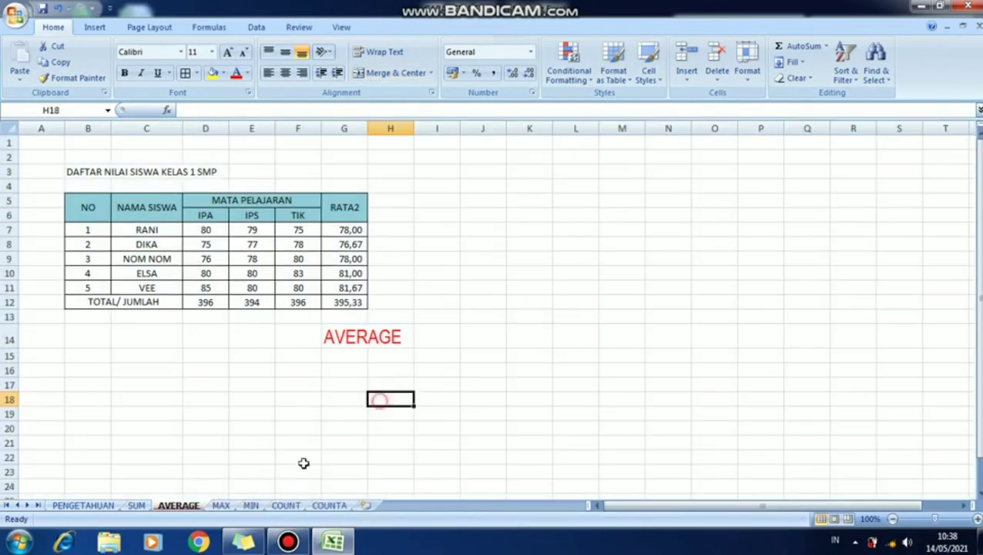
Step: Colour the COUNTA sheet's tab with a dark blue theme shade
{"action": "left_click", "coordinate": [286, 506]}
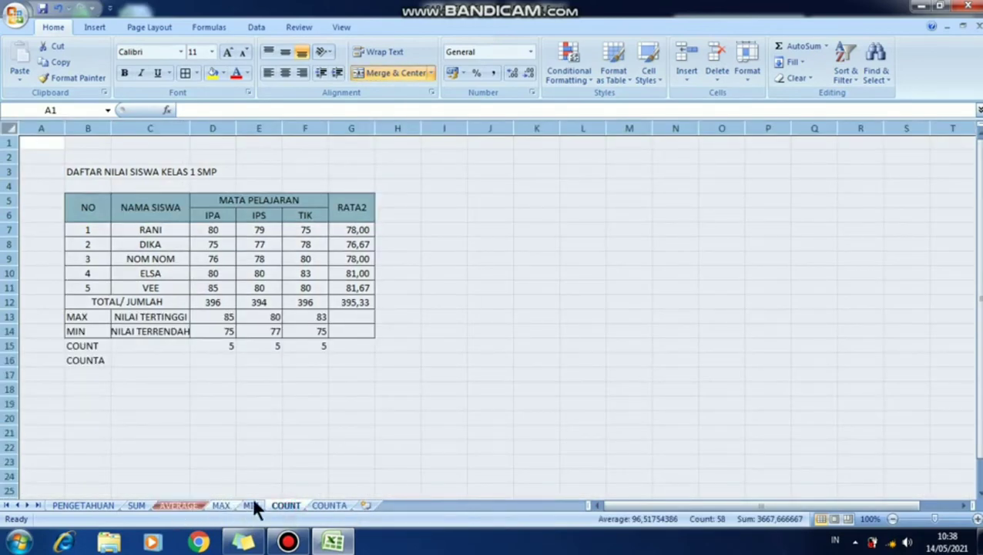
{"action": "left_click", "coordinate": [327, 506]}
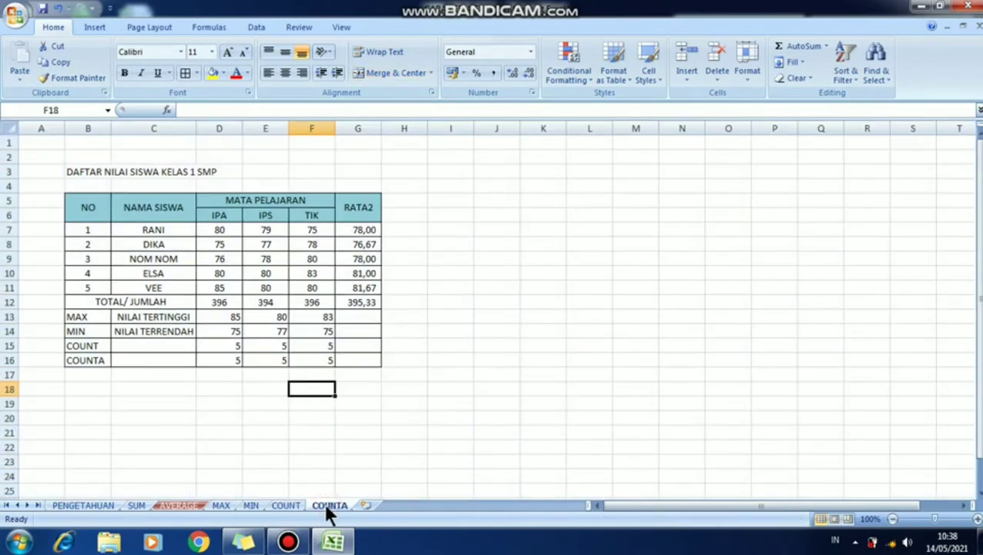
{"action": "right_click", "coordinate": [322, 505]}
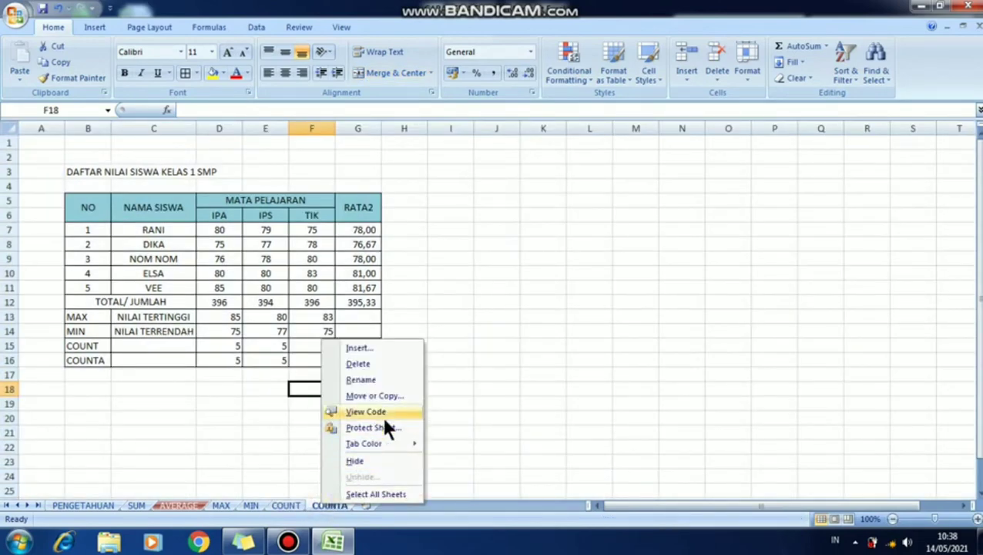
{"action": "mouse_move", "coordinate": [382, 443]}
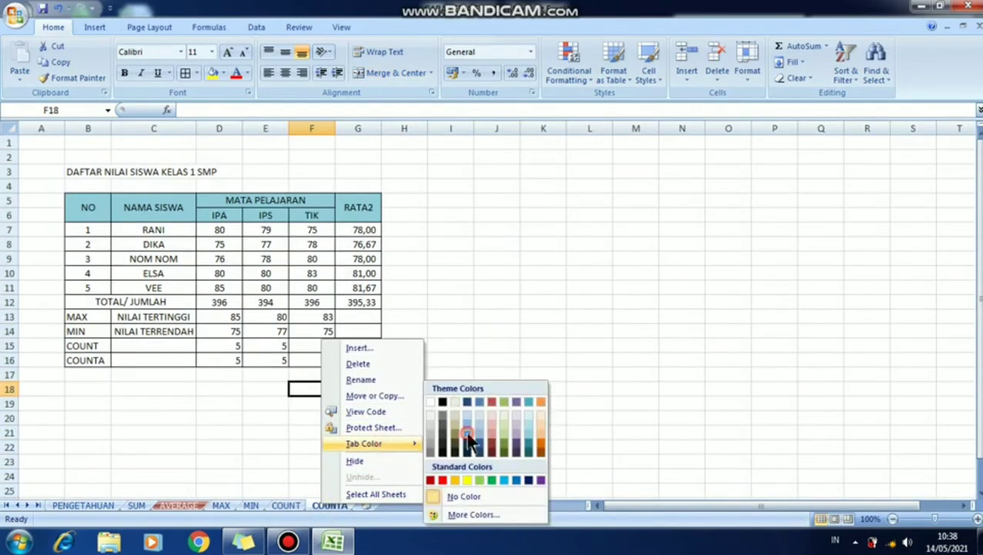
{"action": "left_click", "coordinate": [433, 355]}
{"action": "left_click", "coordinate": [434, 358]}
{"action": "left_click", "coordinate": [285, 506]}
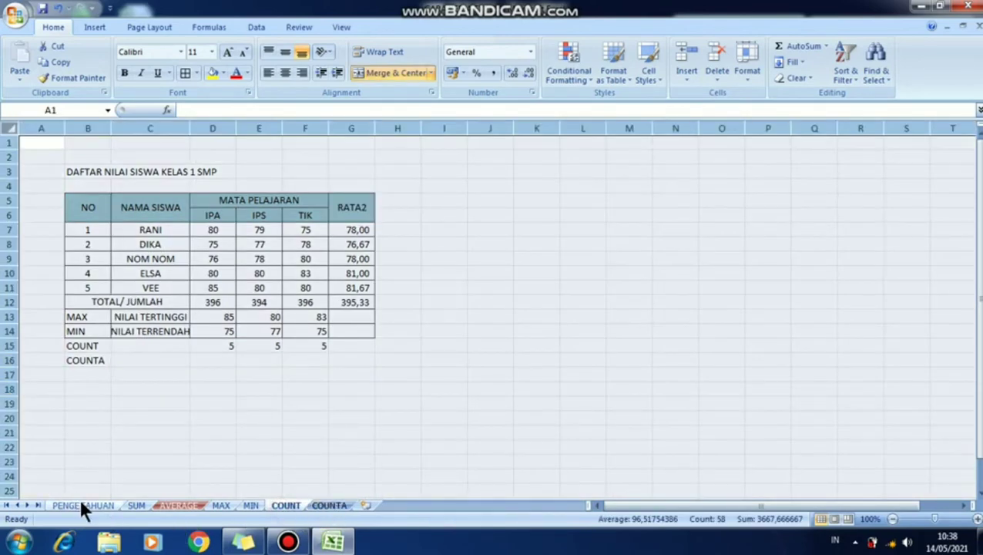
Step: Colour the PENGETAHUAN sheet's tab with an orange theme shade
{"action": "right_click", "coordinate": [85, 504]}
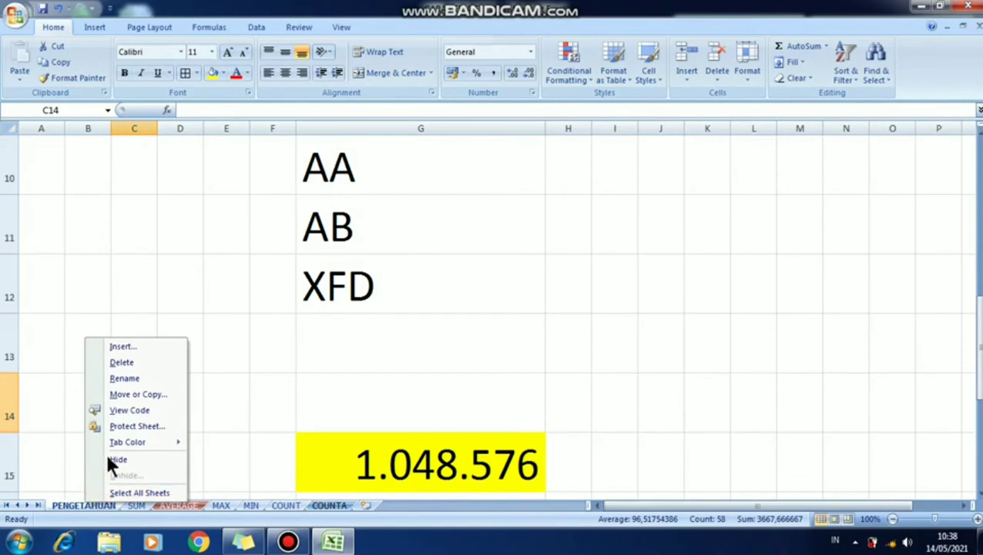
{"action": "mouse_move", "coordinate": [150, 445]}
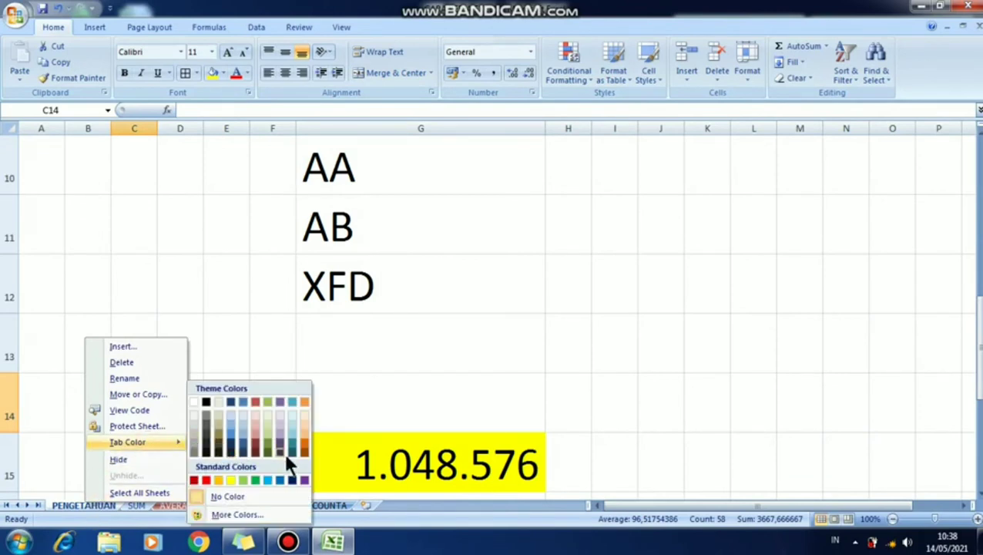
{"action": "left_click", "coordinate": [302, 441]}
{"action": "left_click", "coordinate": [341, 411]}
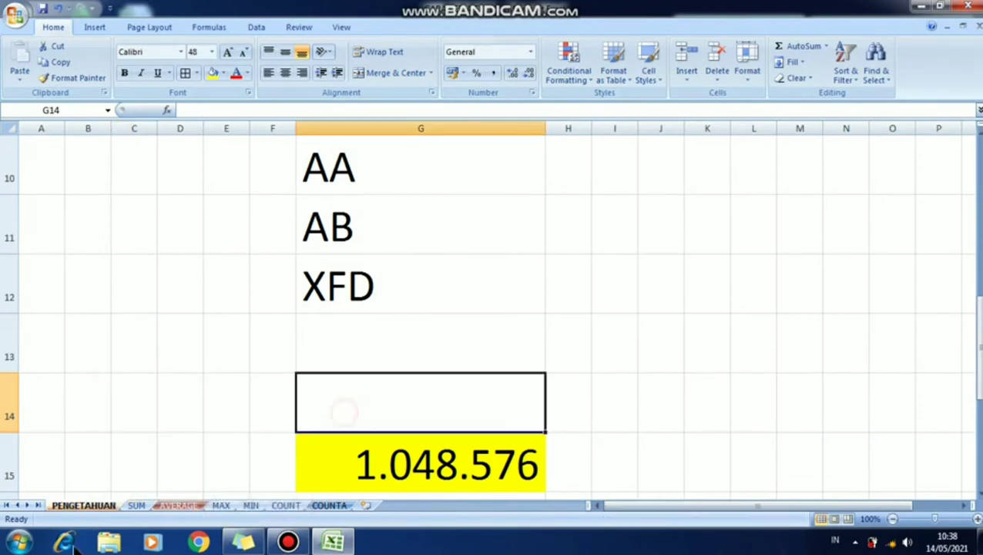
Step: Return to the COUNTA sheet and dismiss the Windows color scheme message without choosing an option
{"action": "left_click", "coordinate": [219, 507]}
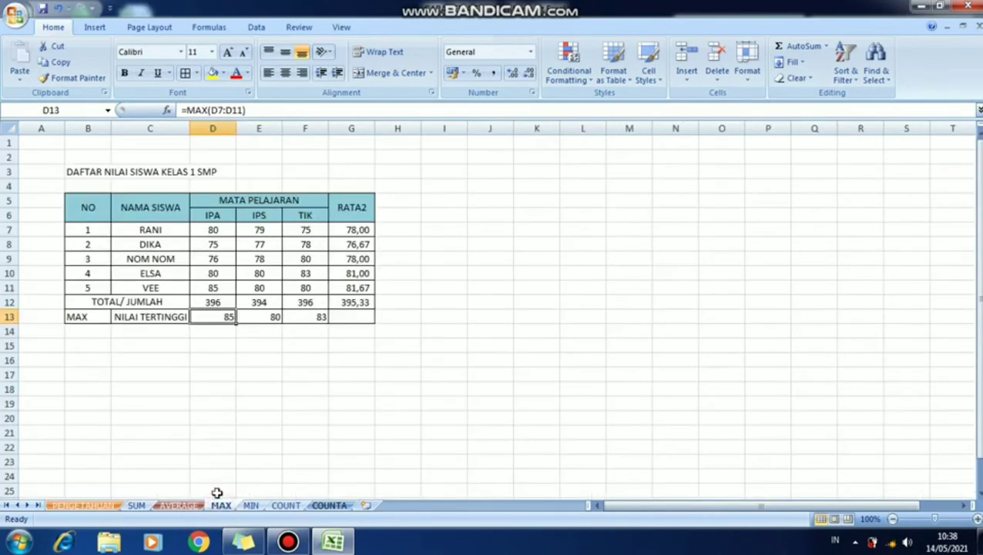
{"action": "left_click", "coordinate": [142, 511]}
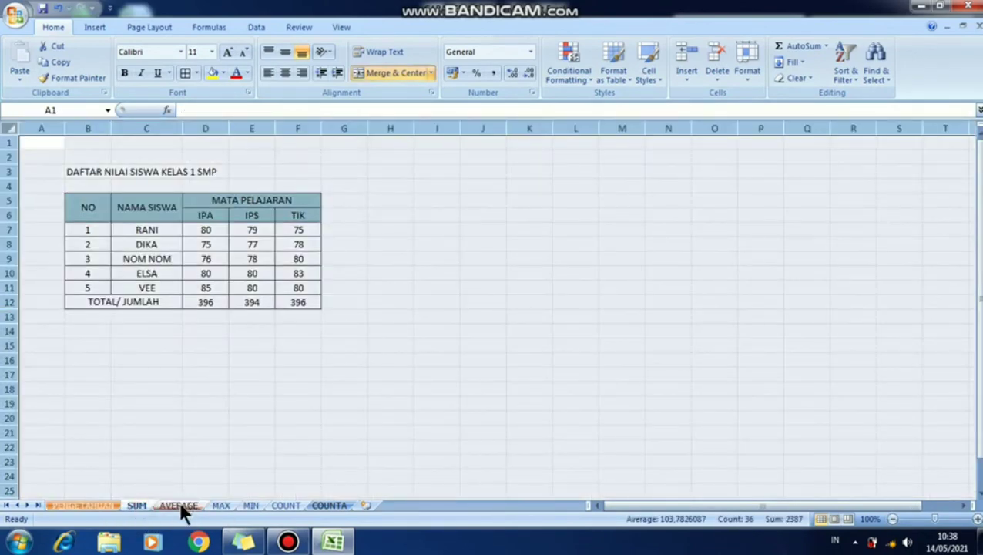
{"action": "left_click", "coordinate": [218, 507]}
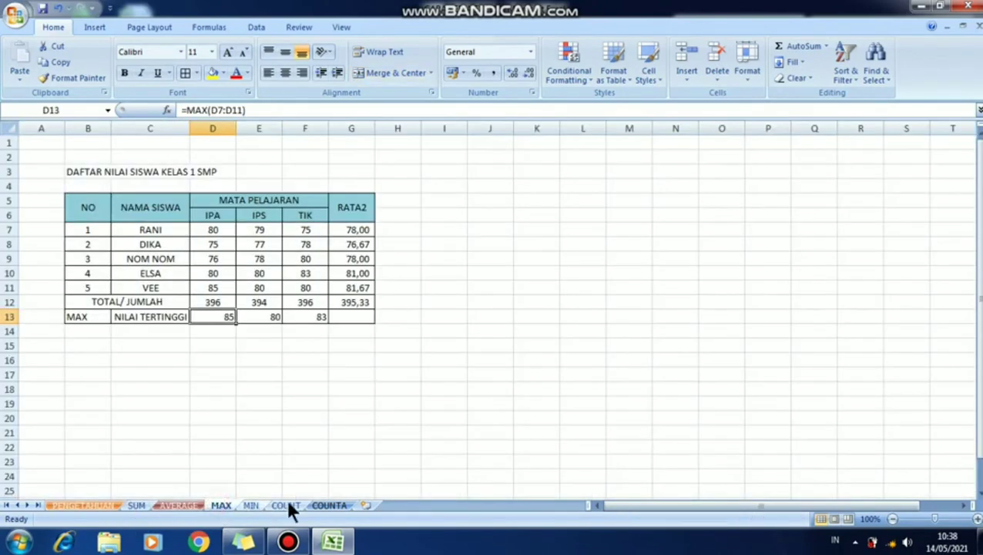
{"action": "left_click", "coordinate": [340, 507]}
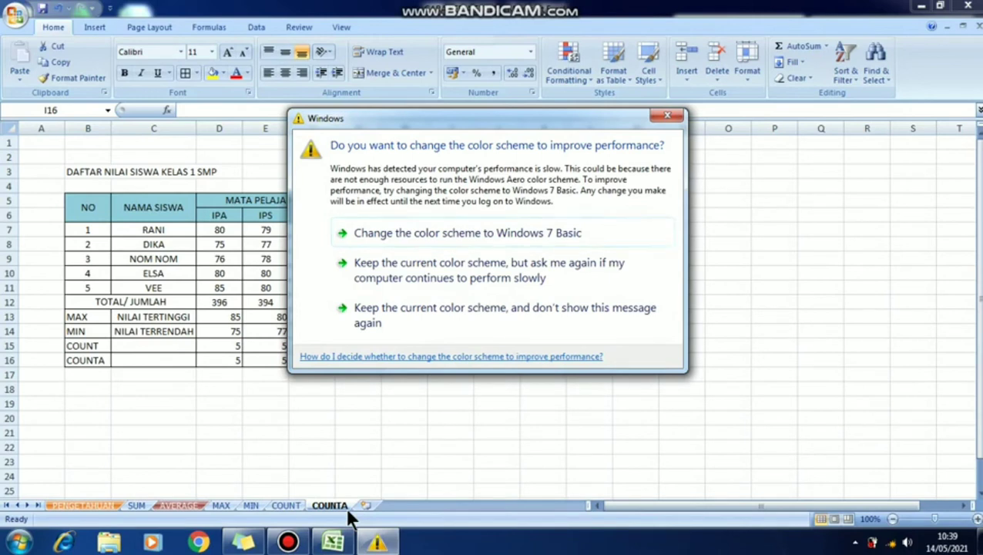
{"action": "left_click", "coordinate": [670, 118]}
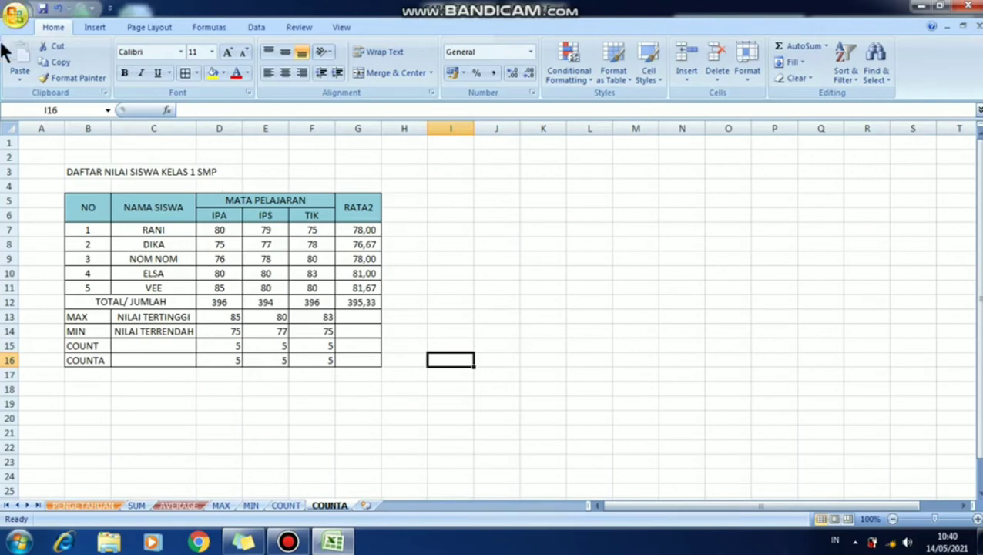
Step: Copy the entire contents of the COUNTA sheet and paste them over the whole of a new worksheet
{"action": "left_click", "coordinate": [10, 133]}
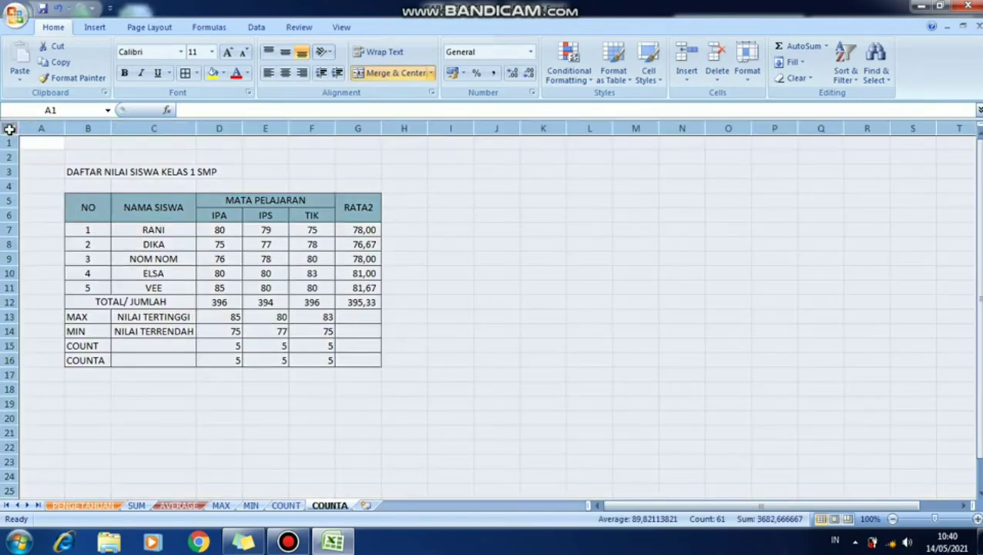
{"action": "right_click", "coordinate": [11, 133]}
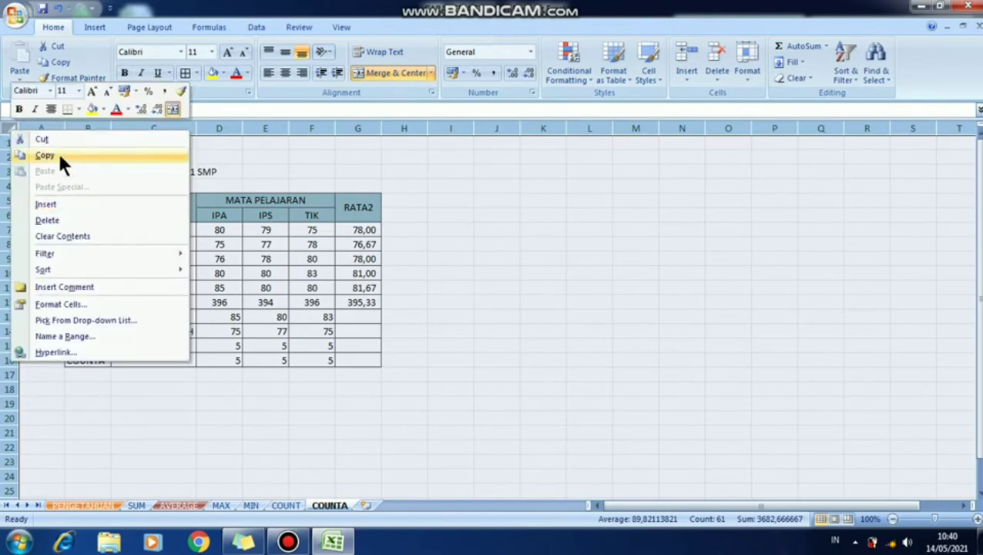
{"action": "left_click", "coordinate": [58, 155]}
{"action": "left_click", "coordinate": [365, 501]}
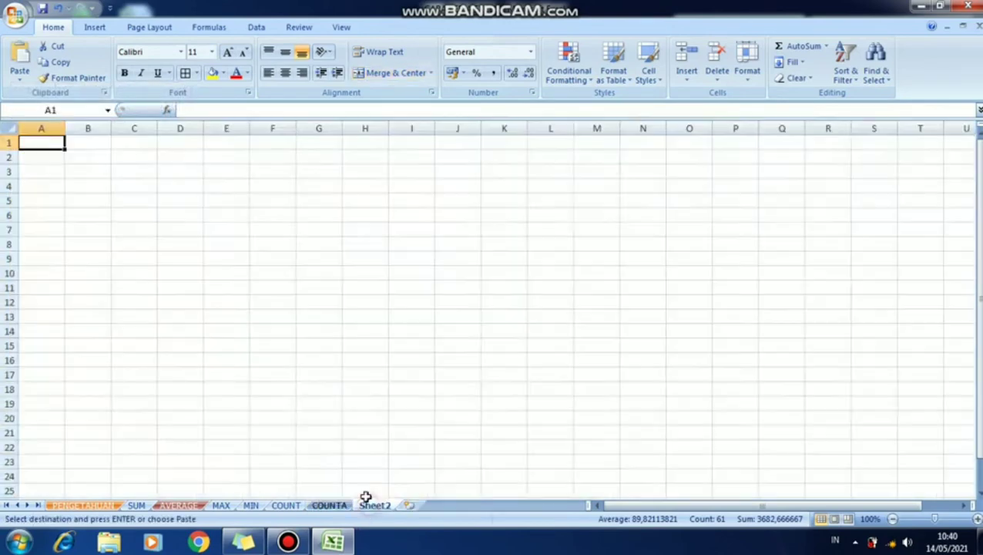
{"action": "right_click", "coordinate": [12, 128]}
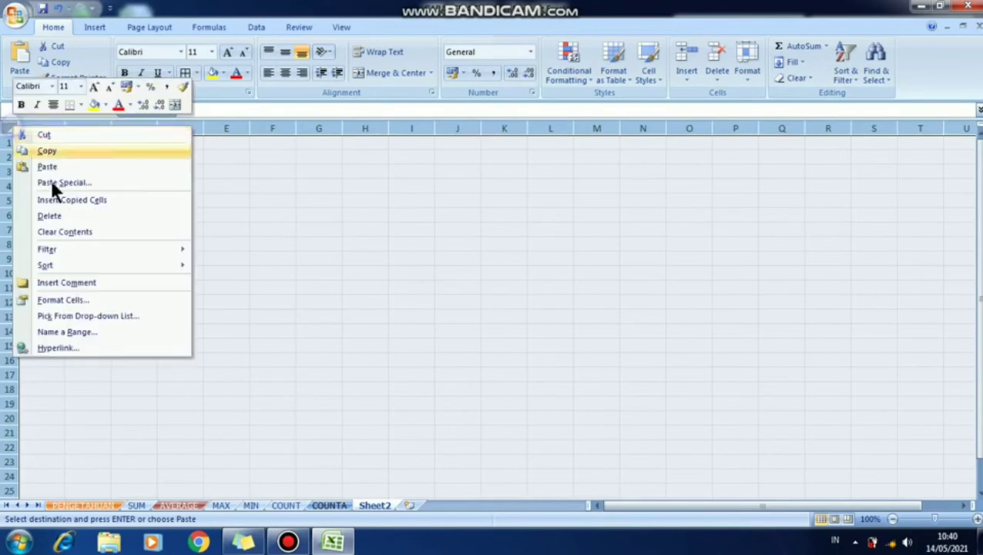
{"action": "left_click", "coordinate": [57, 165]}
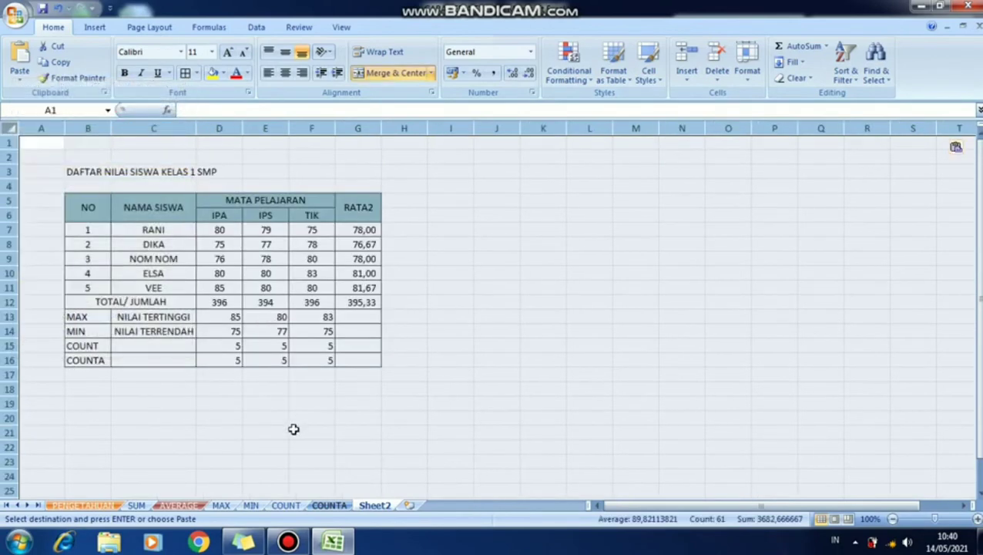
{"action": "left_click", "coordinate": [297, 431]}
{"action": "left_click", "coordinate": [416, 371]}
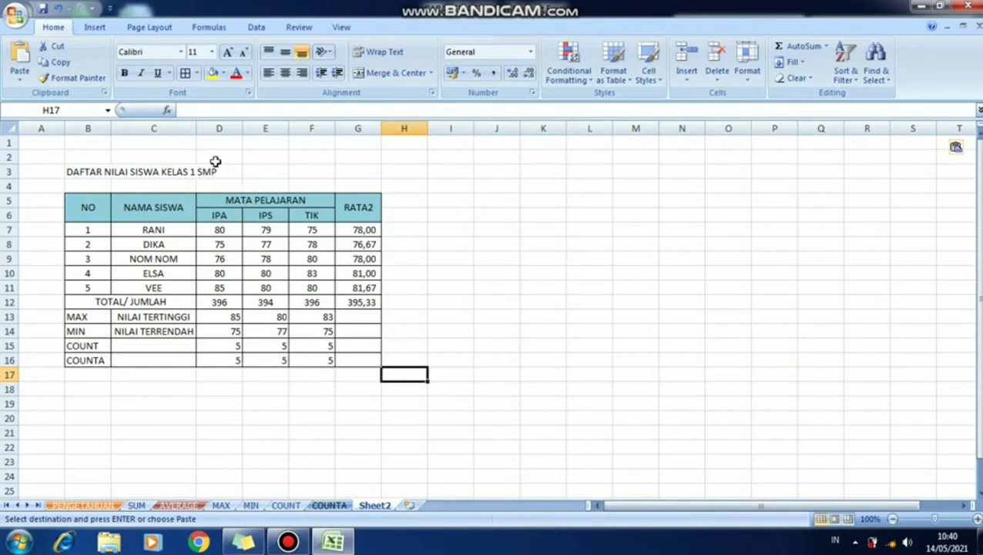
{"action": "left_click", "coordinate": [219, 124]}
{"action": "right_click", "coordinate": [220, 154]}
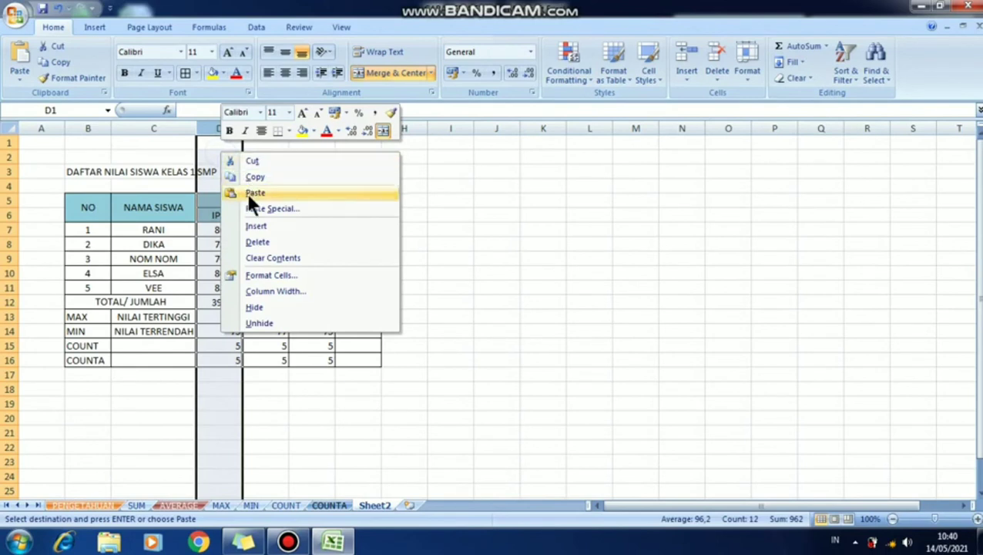
{"action": "key", "text": "Escape"}
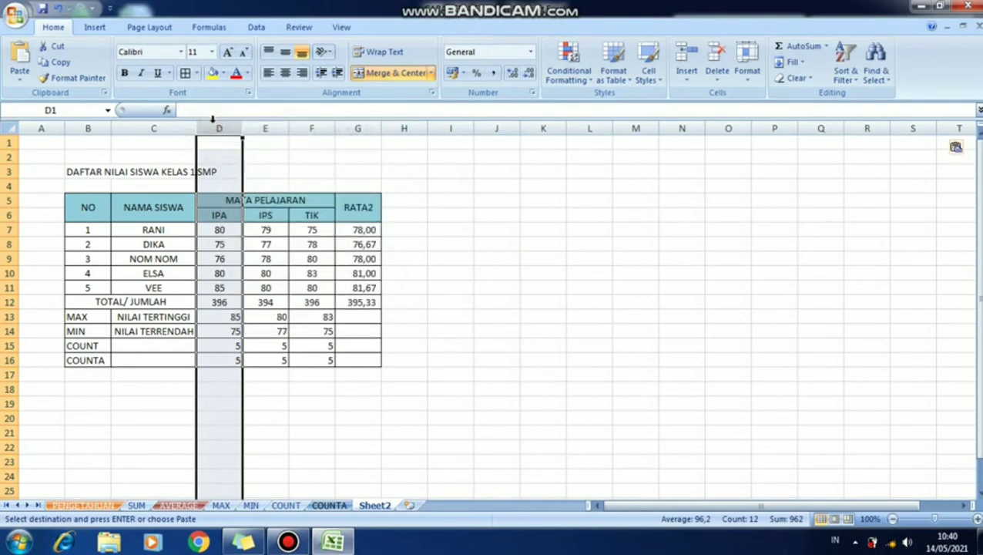
Step: Insert an empty column D between the NAMA SISWA and IPA columns of the score table
{"action": "right_click", "coordinate": [224, 173]}
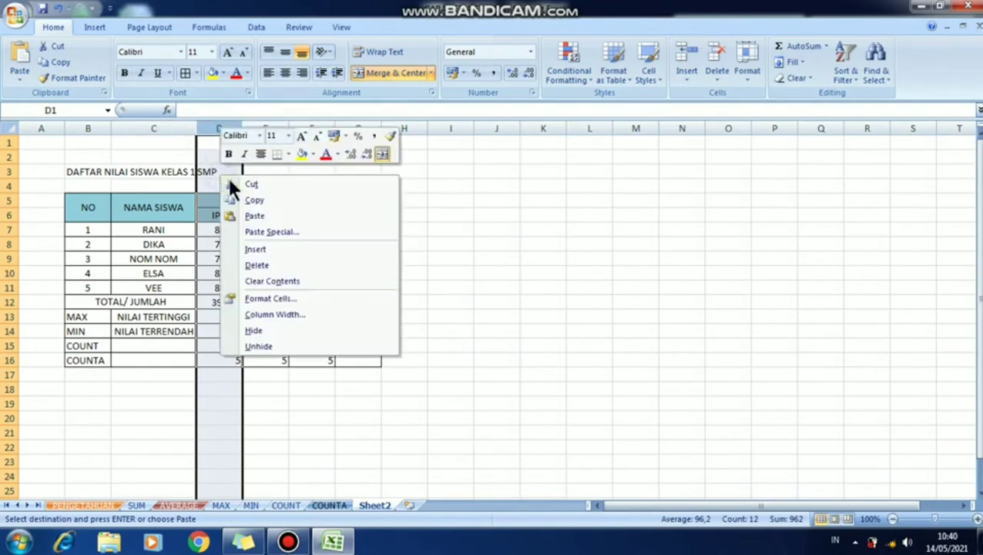
{"action": "left_click", "coordinate": [268, 248]}
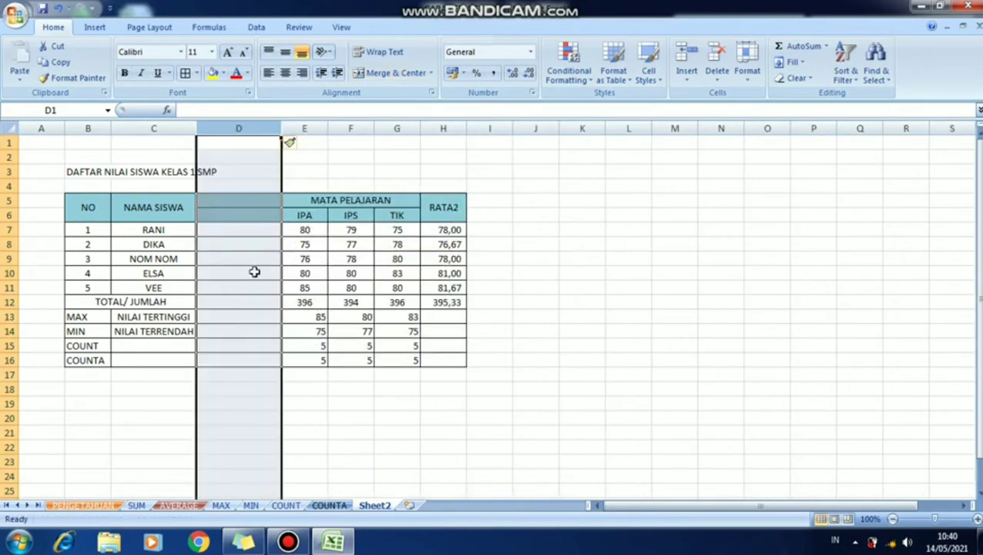
{"action": "left_click", "coordinate": [254, 272]}
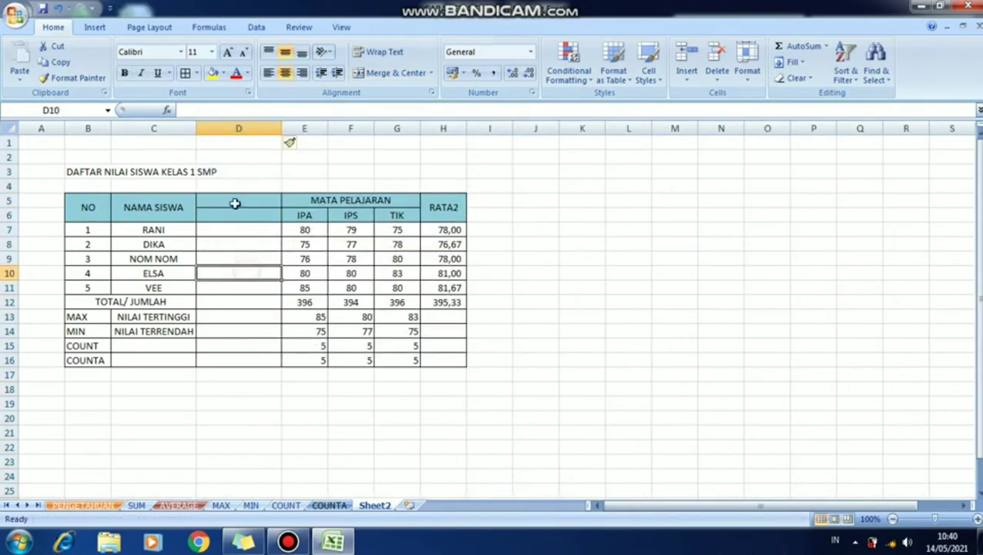
Step: Merge header cells D5:D6 of the new column and enter the heading JENIS KELAMIN
{"action": "left_click_drag", "start_coordinate": [235, 203], "coordinate": [236, 216]}
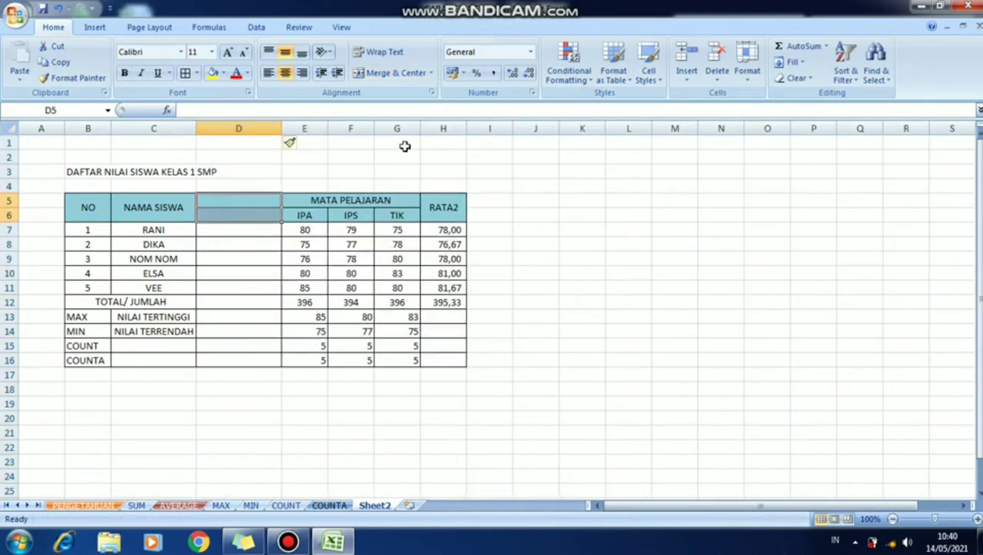
{"action": "left_click", "coordinate": [378, 74]}
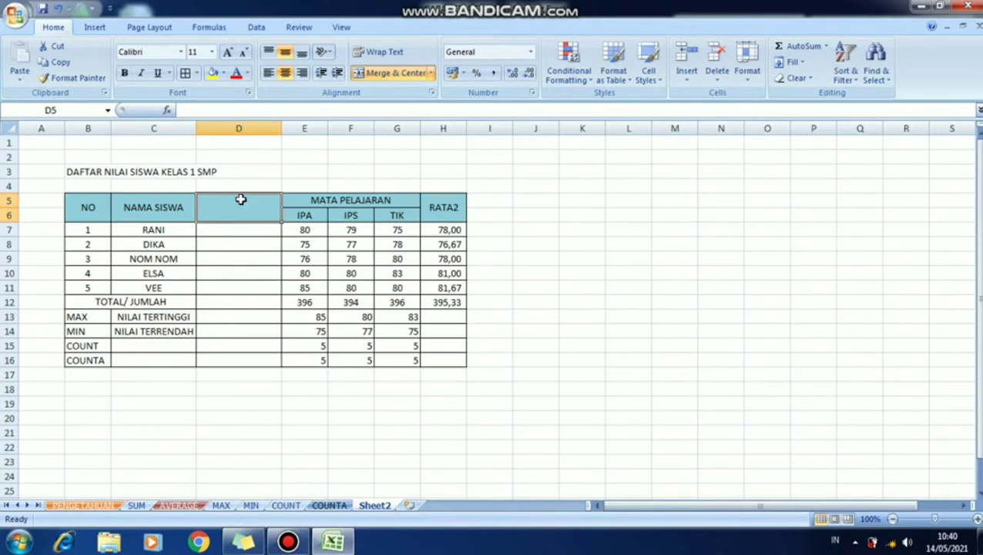
{"action": "type", "text": "JEN"}
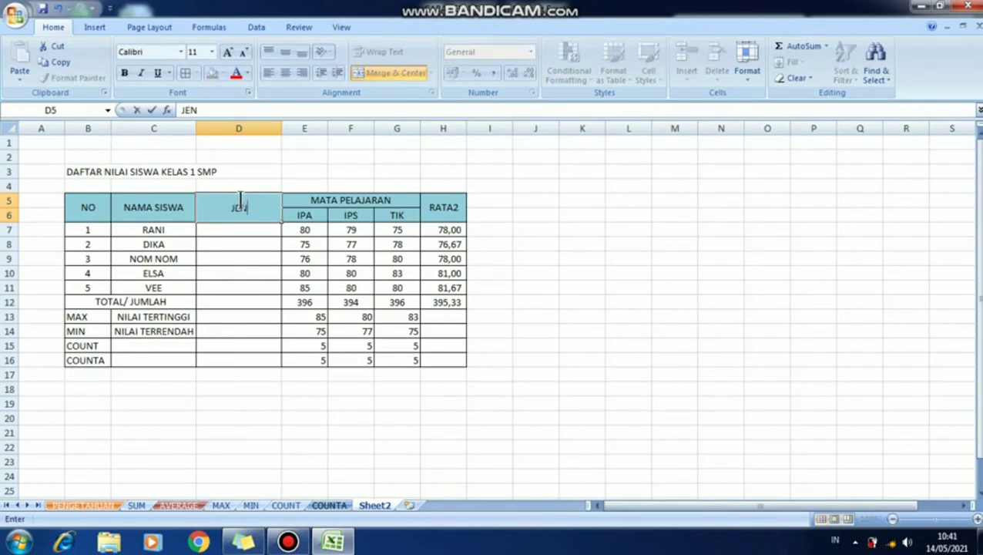
{"action": "type", "text": "IS KELAMIN"}
{"action": "left_click", "coordinate": [213, 267]}
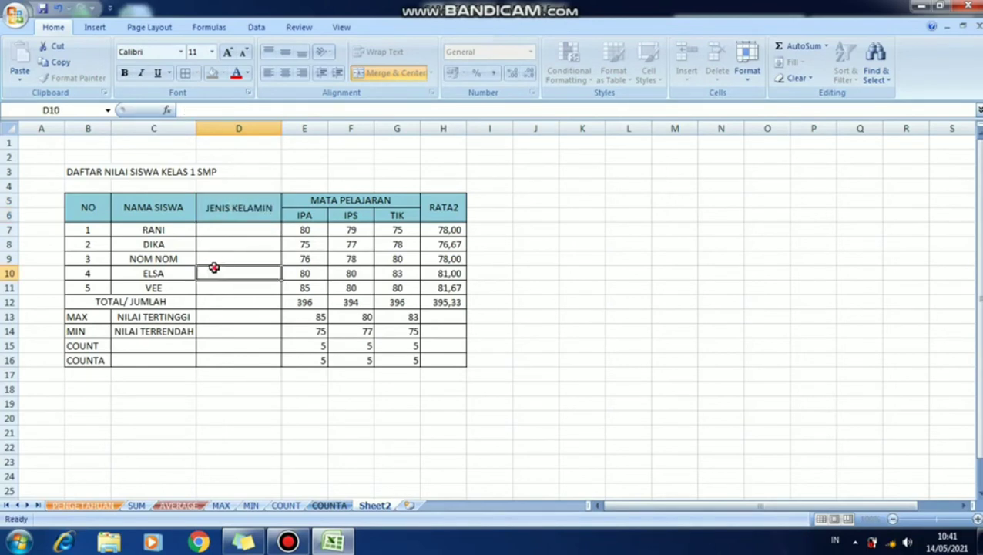
Step: Replace the names of students 1, 5 and 3 in the NAMA SISWA column with male first names
{"action": "left_click", "coordinate": [228, 228]}
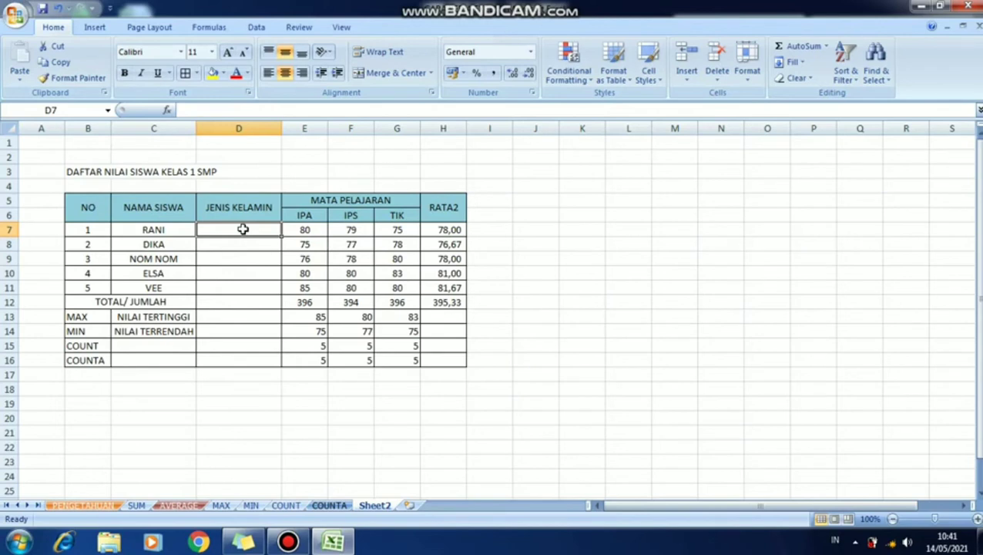
{"action": "key", "text": "Left"}
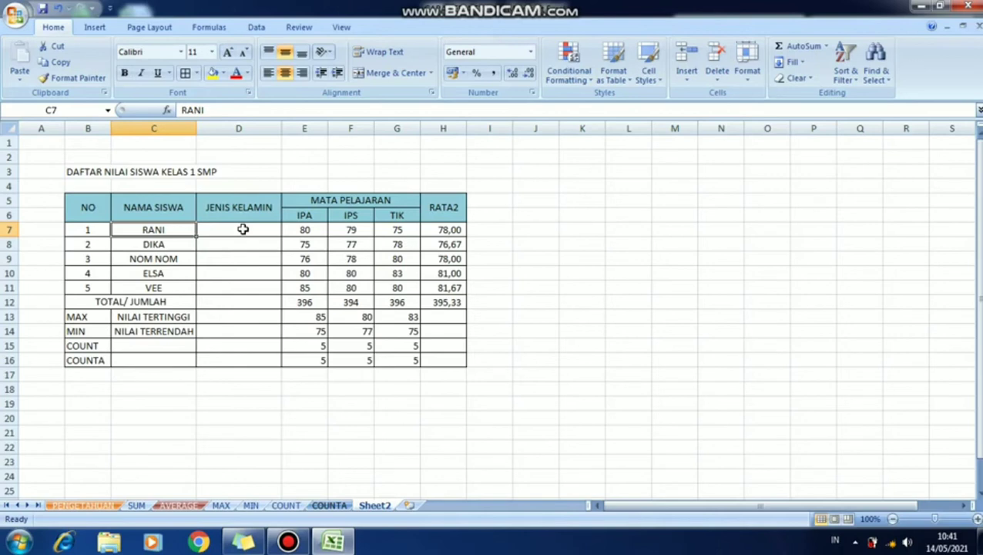
{"action": "type", "text": "JONI"}
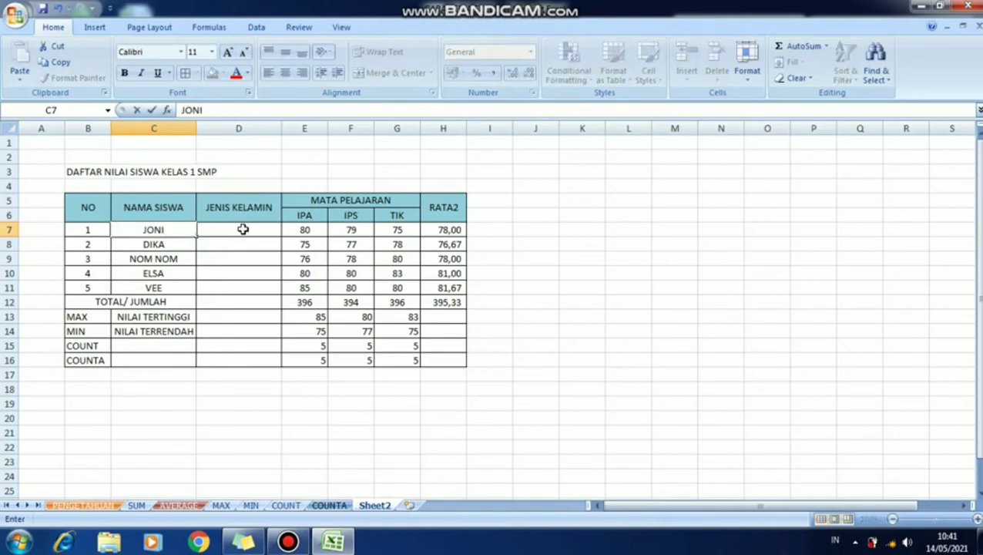
{"action": "key", "text": "Return"}
{"action": "key", "text": "Down"}
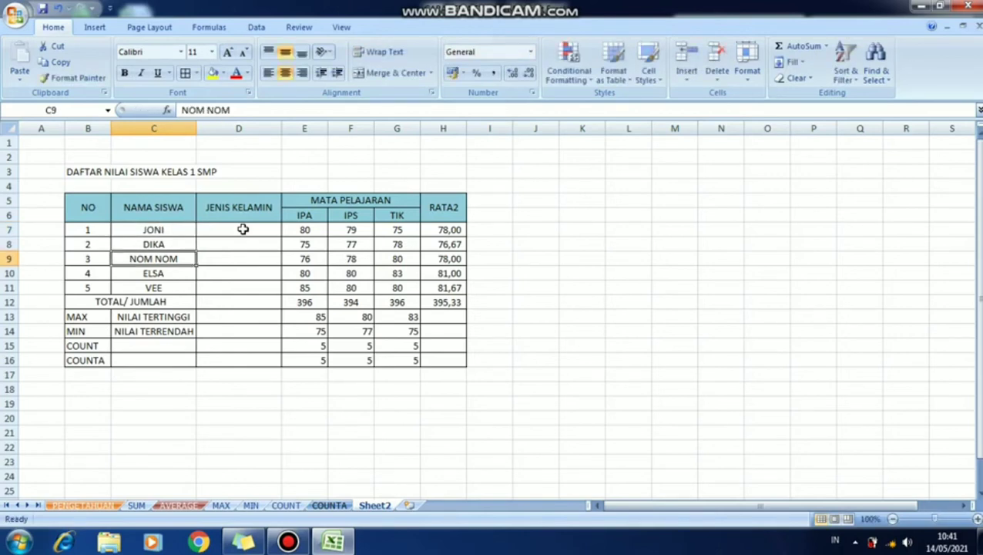
{"action": "key", "text": "Down"}
{"action": "key", "text": "Down"}
{"action": "type", "text": "B"}
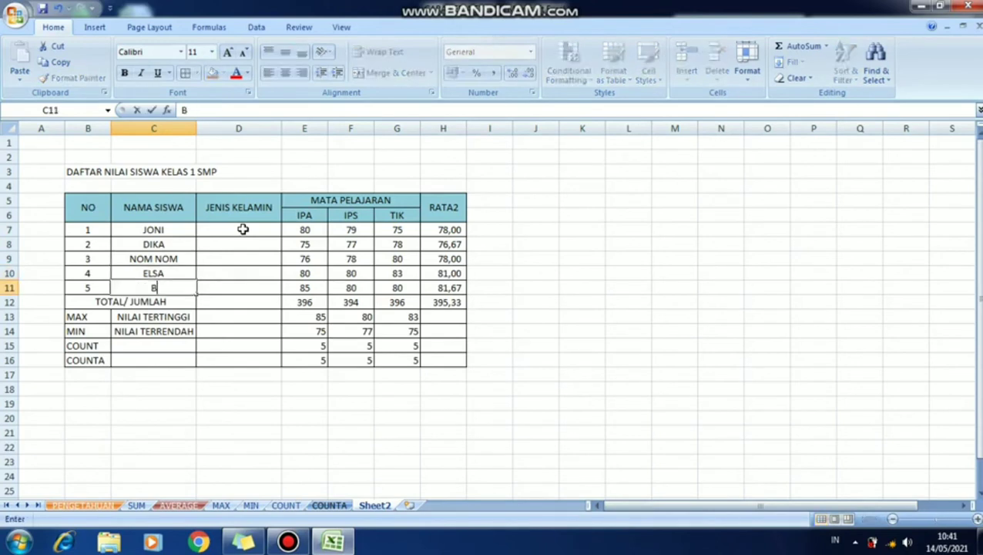
{"action": "type", "text": "UDI"}
{"action": "key", "text": "Up"}
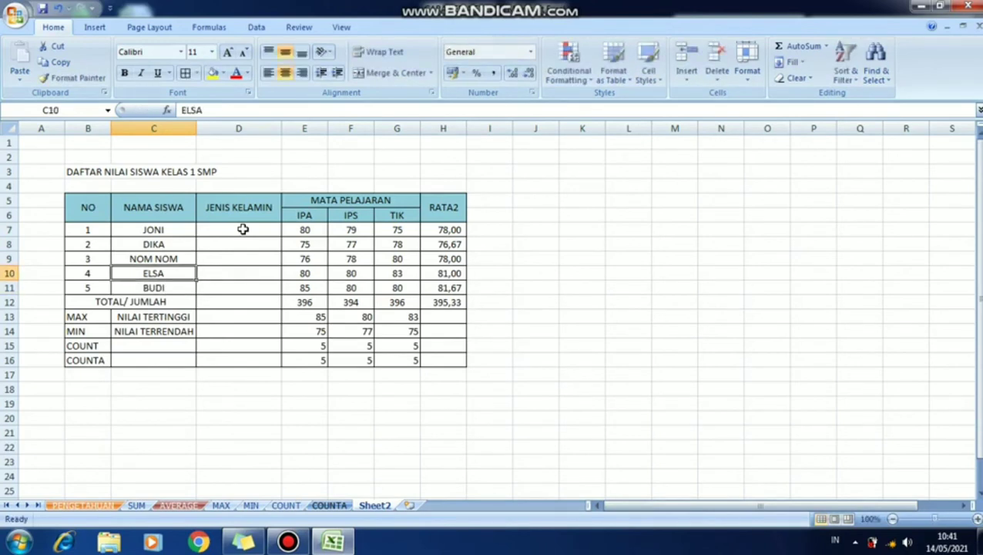
{"action": "key", "text": "Up"}
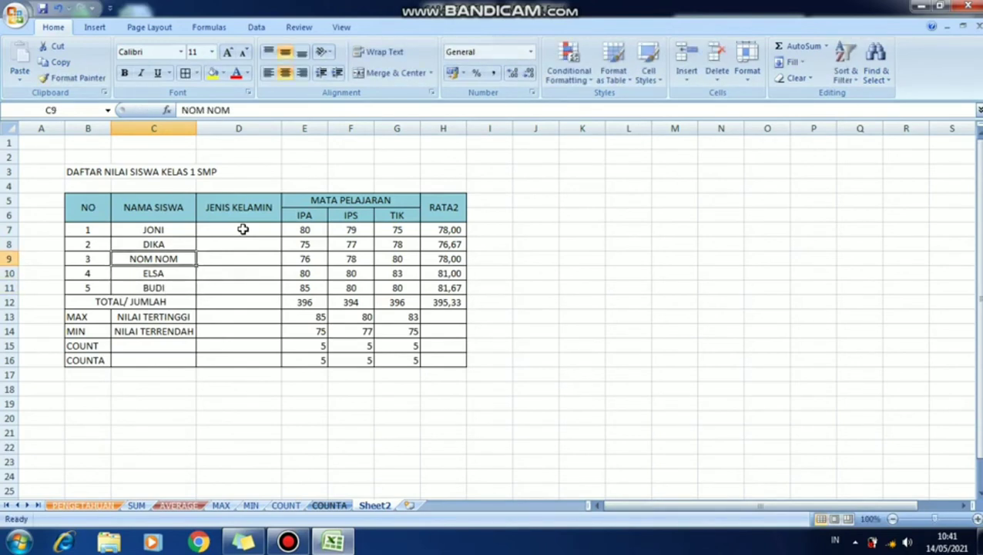
{"action": "type", "text": "RANDY"}
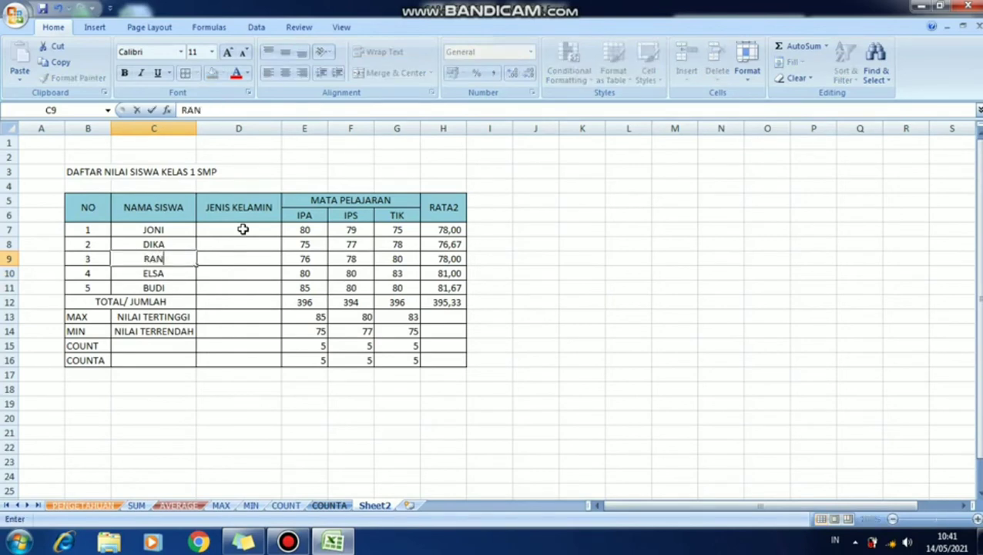
{"action": "key", "text": "Return"}
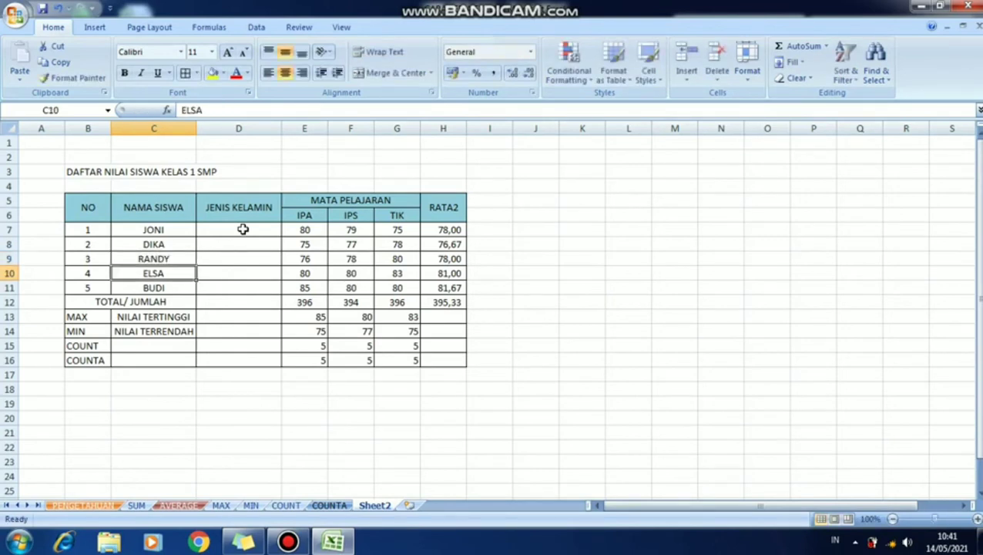
Step: Fill the JENIS KELAMIN column for the five students, D7:D11, with L, P, L, P, L
{"action": "key", "text": "Up"}
{"action": "key", "text": "Up"}
{"action": "key", "text": "Up"}
{"action": "key", "text": "Right"}
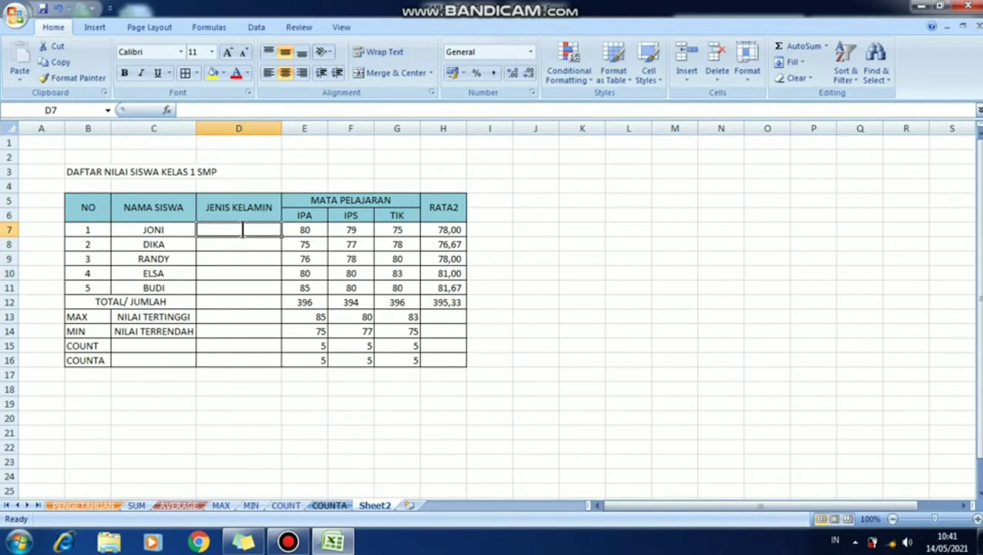
{"action": "key", "text": "Return"}
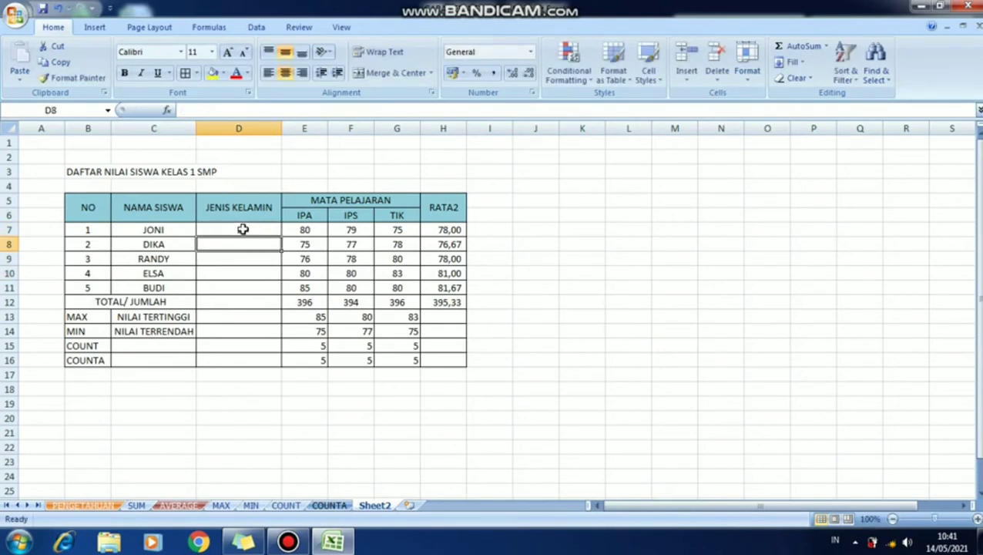
{"action": "type", "text": "P"}
{"action": "key", "text": "Return"}
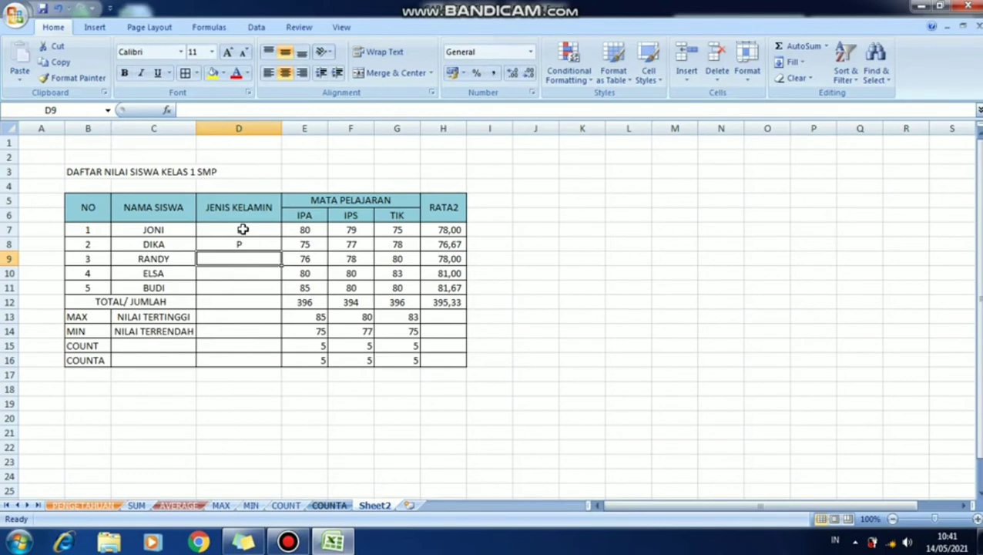
{"action": "type", "text": "L"}
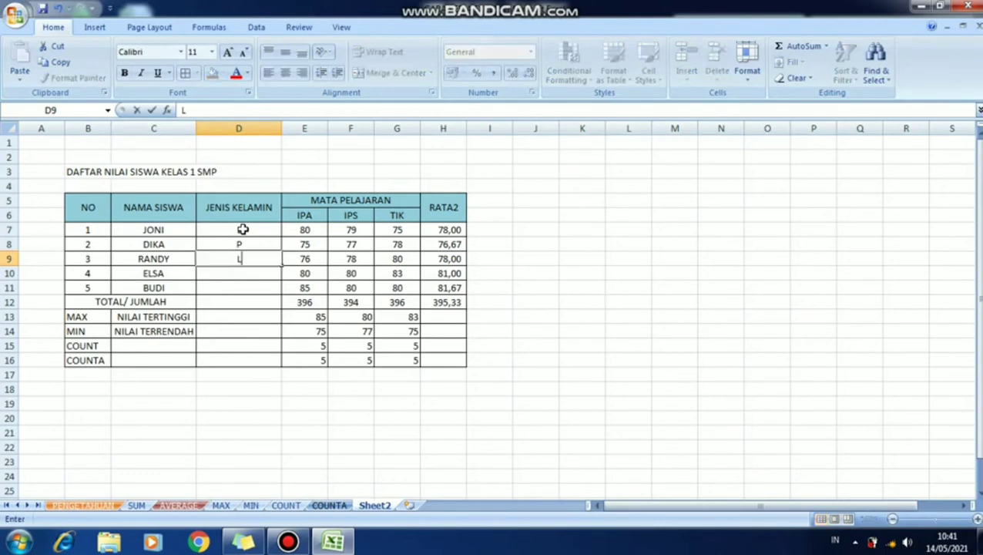
{"action": "key", "text": "Return"}
{"action": "type", "text": "P"}
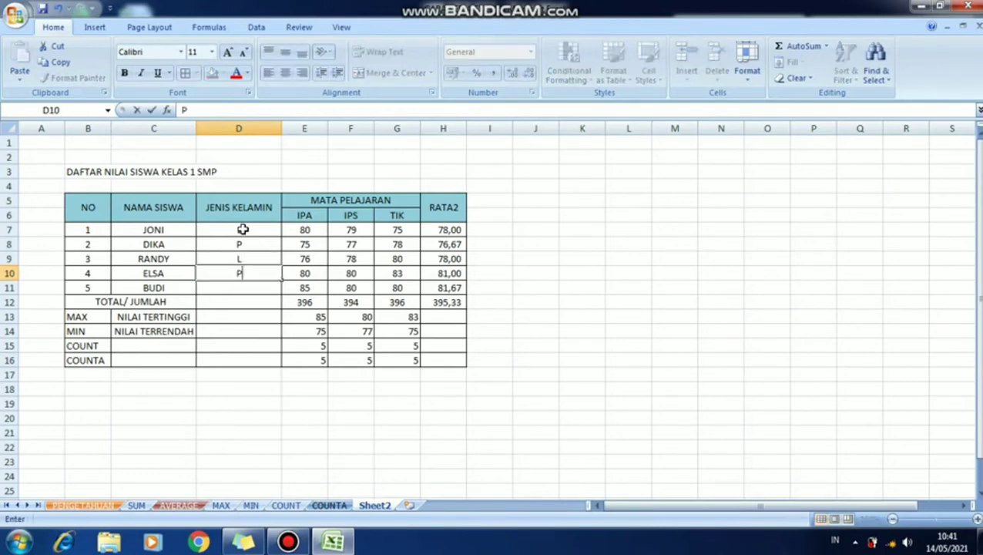
{"action": "key", "text": "Return"}
{"action": "type", "text": "L"}
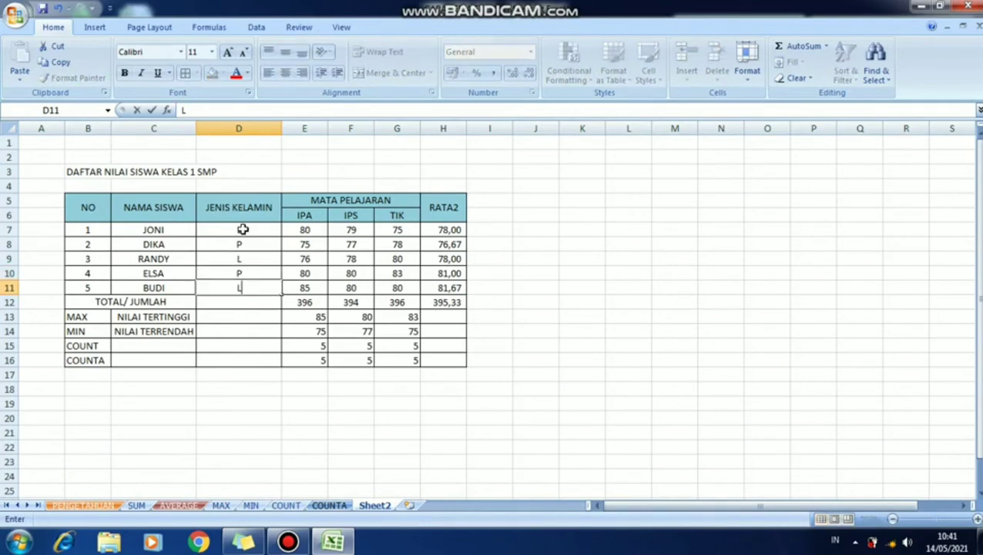
{"action": "key", "text": "Return"}
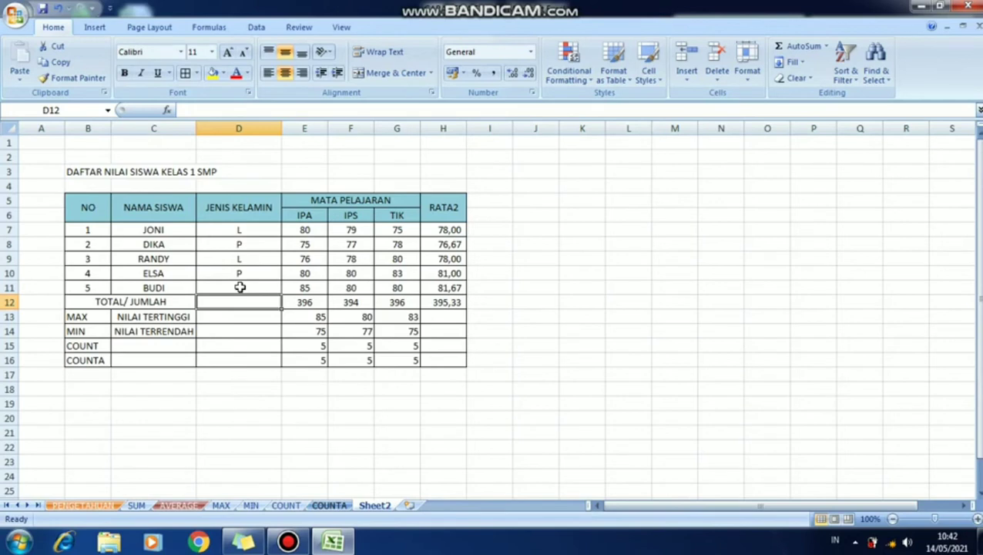
Step: Label cell B17 below COUNTA as COUNTIF, dismissing the Windows color scheme message without choosing an option
{"action": "key", "text": "Down"}
{"action": "key", "text": "Down"}
{"action": "key", "text": "Down"}
{"action": "key", "text": "Down"}
{"action": "key", "text": "Down"}
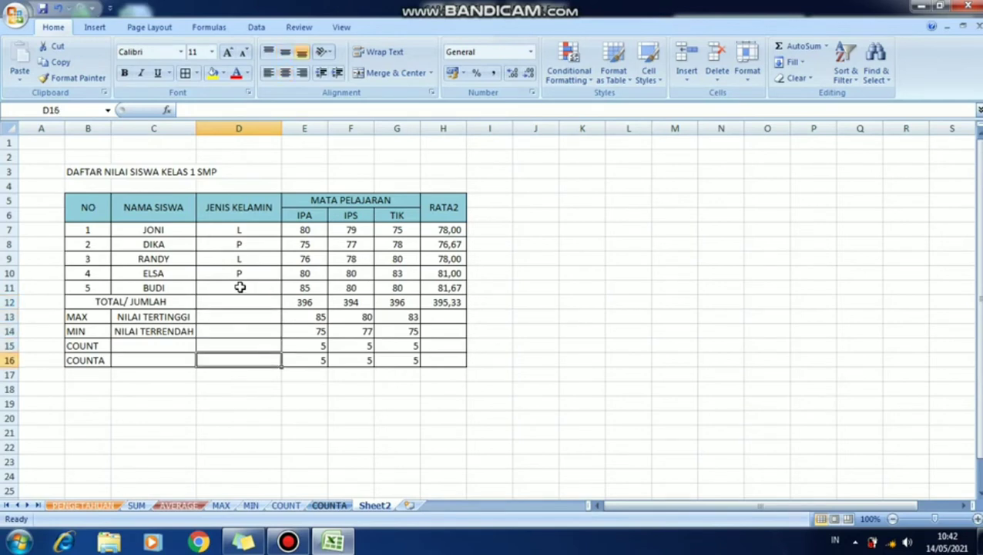
{"action": "key", "text": "Left"}
{"action": "key", "text": "Left"}
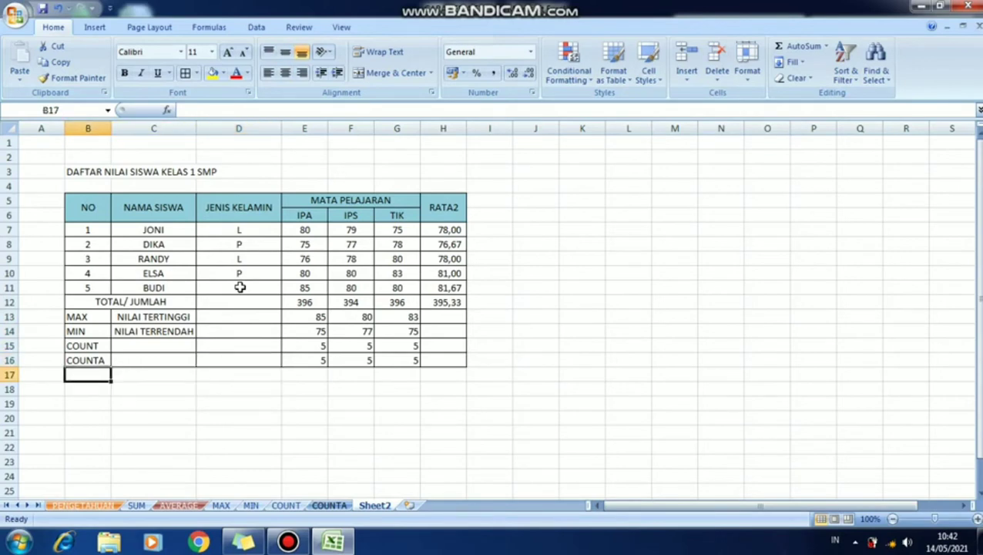
{"action": "key", "text": "Up"}
{"action": "key", "text": "Up"}
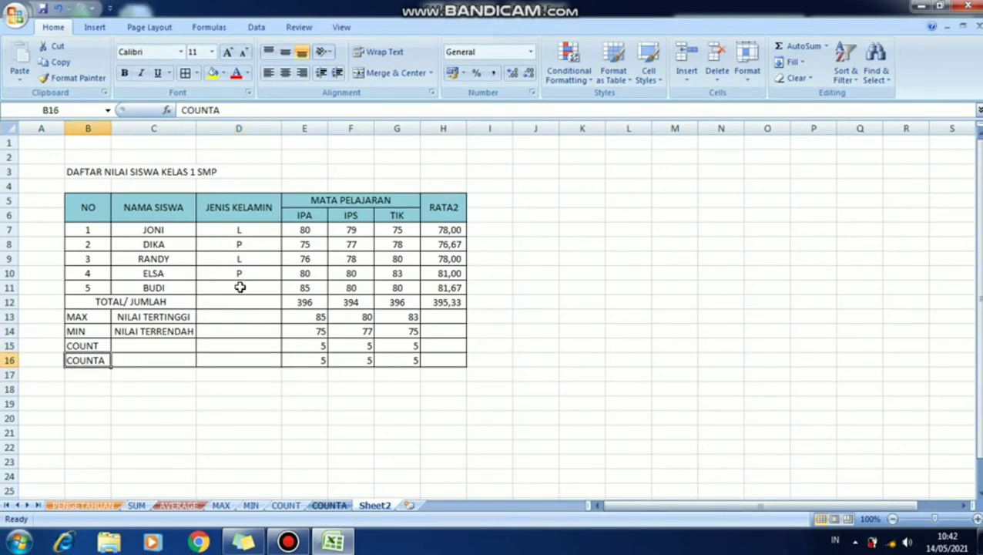
{"action": "key", "text": "Down"}
{"action": "key", "text": "Down"}
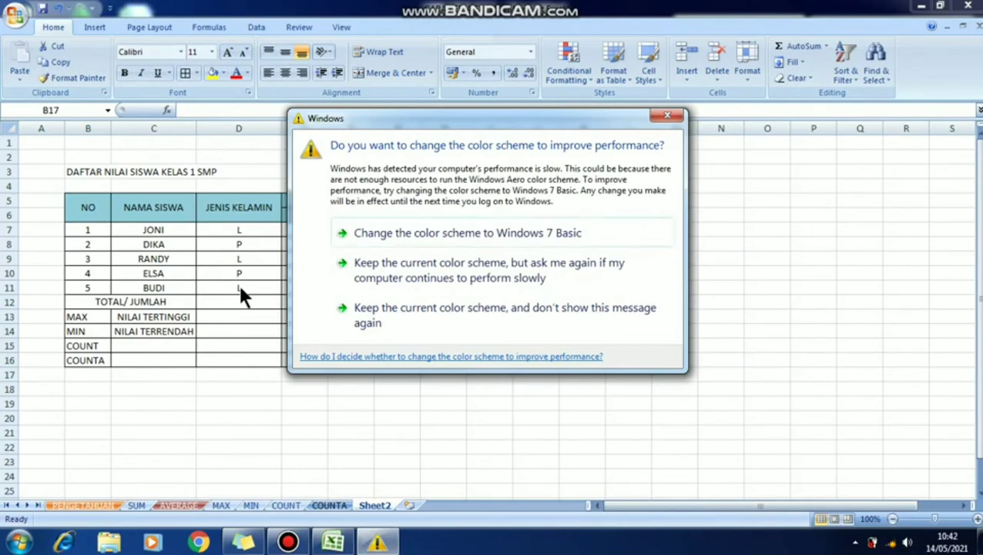
{"action": "left_click", "coordinate": [669, 117]}
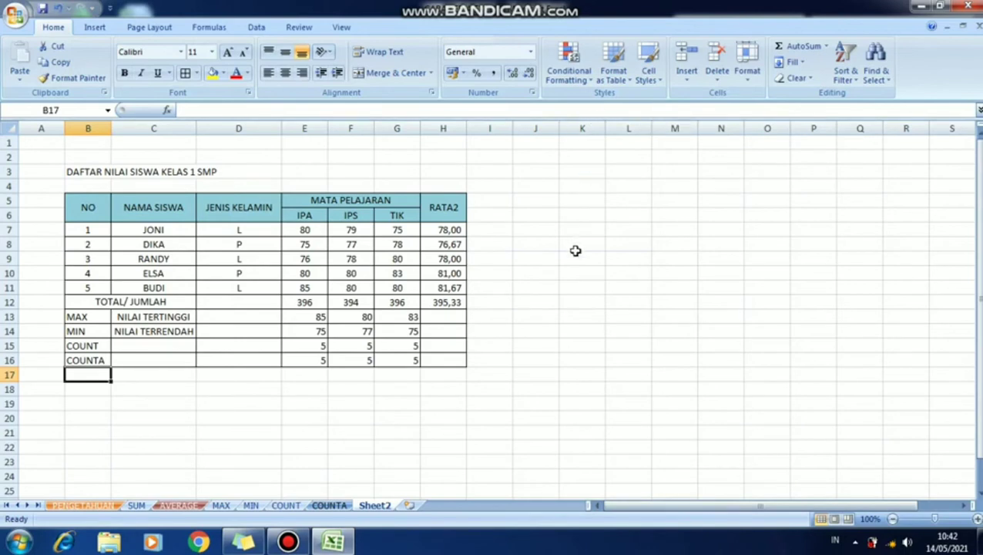
{"action": "type", "text": "C"}
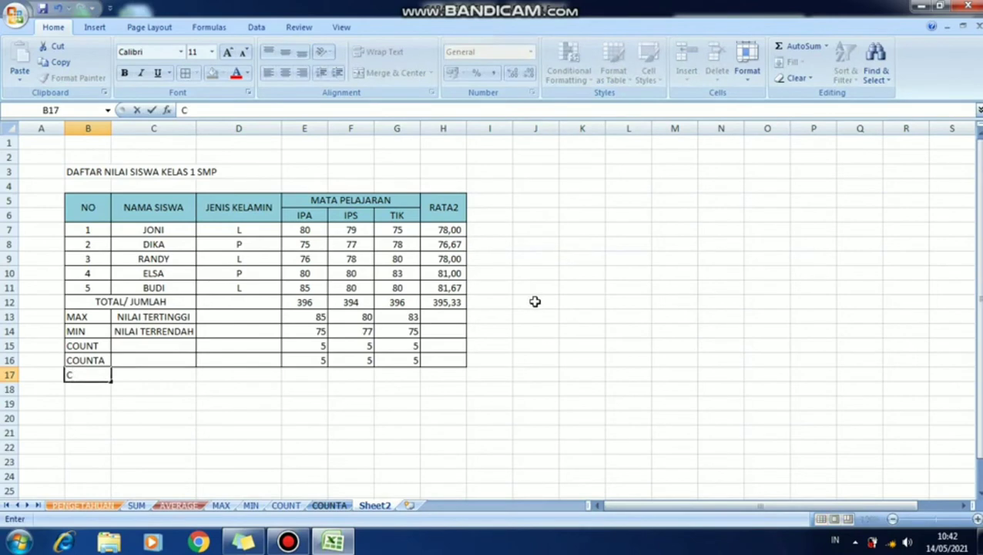
{"action": "type", "text": "OUNTIF"}
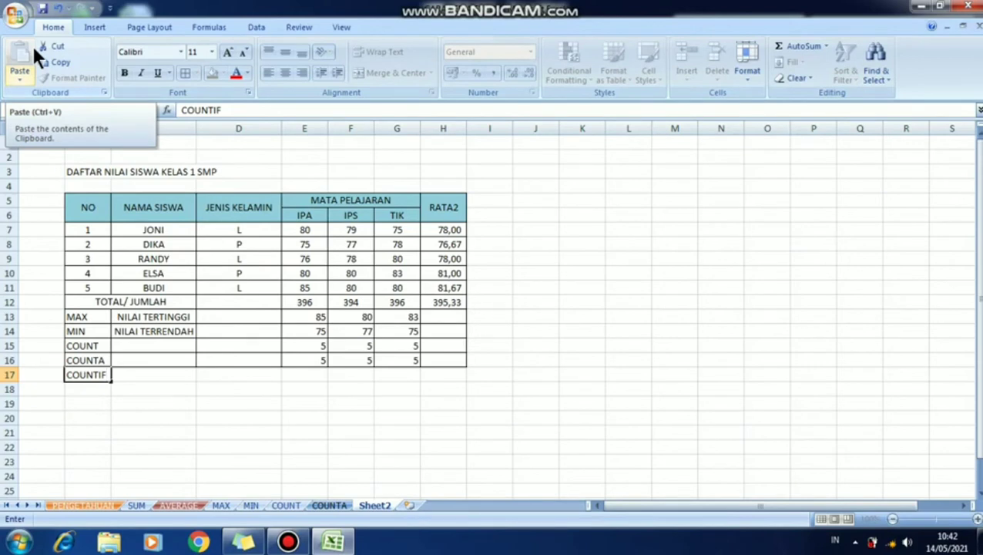
{"action": "left_click", "coordinate": [247, 375]}
Step: Enter the descriptions LAKI -LAKI in C17 beside the COUNTIF label and PEREMPUAN in C18 below it
{"action": "left_click", "coordinate": [149, 375]}
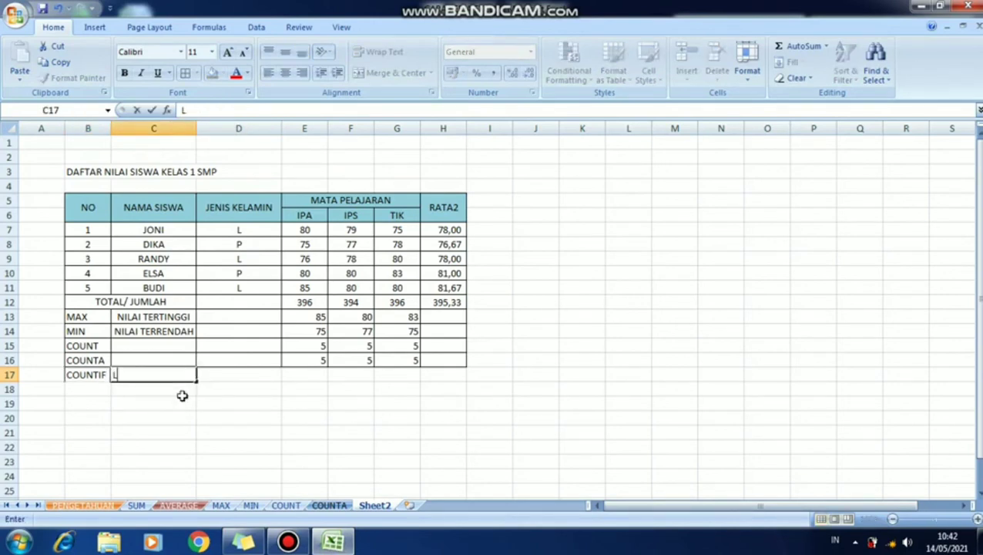
{"action": "type", "text": "LAK"}
{"action": "key", "text": "Return"}
{"action": "type", "text": "l"}
{"action": "key", "text": "Up"}
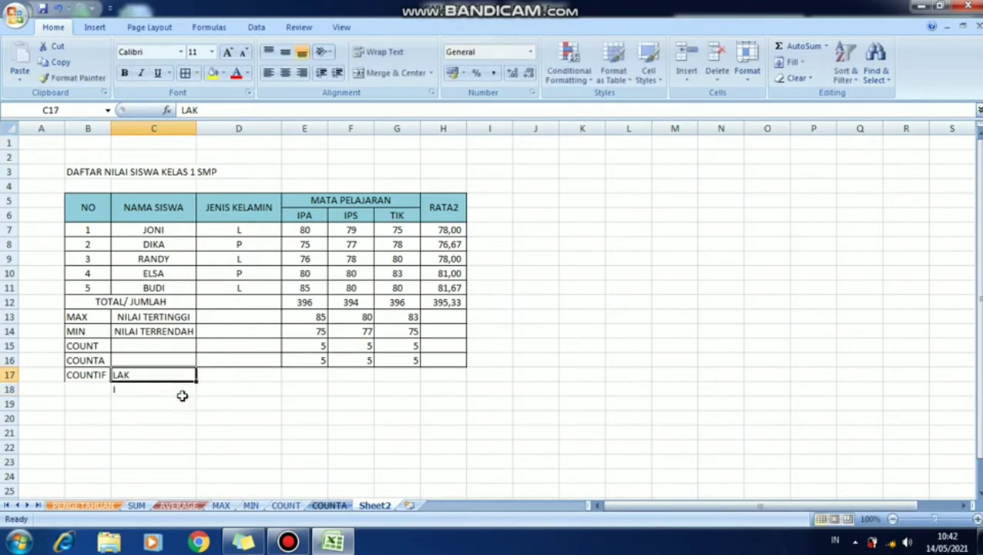
{"action": "key", "text": "BackSpace"}
{"action": "type", "text": "LAKI"}
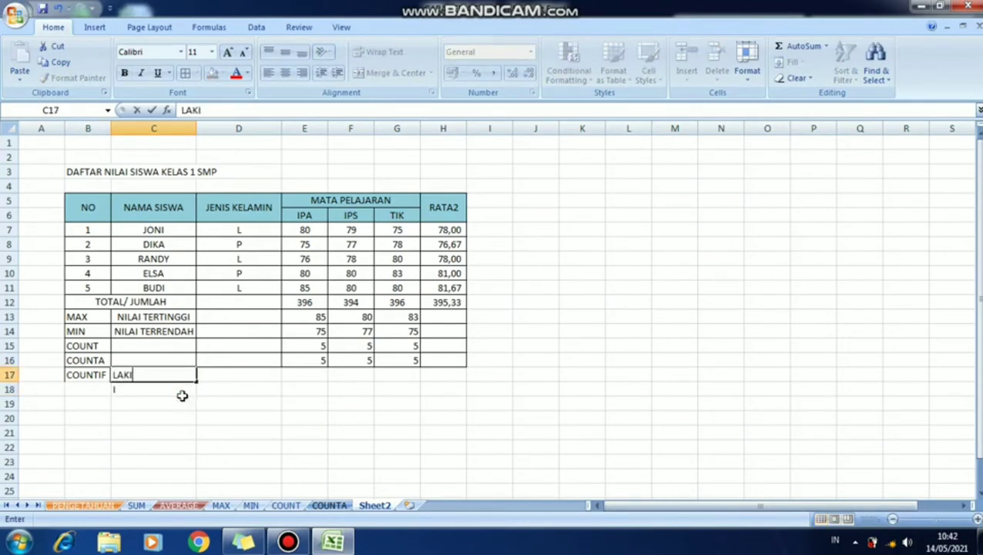
{"action": "type", "text": " -LAKI"}
{"action": "key", "text": "Return"}
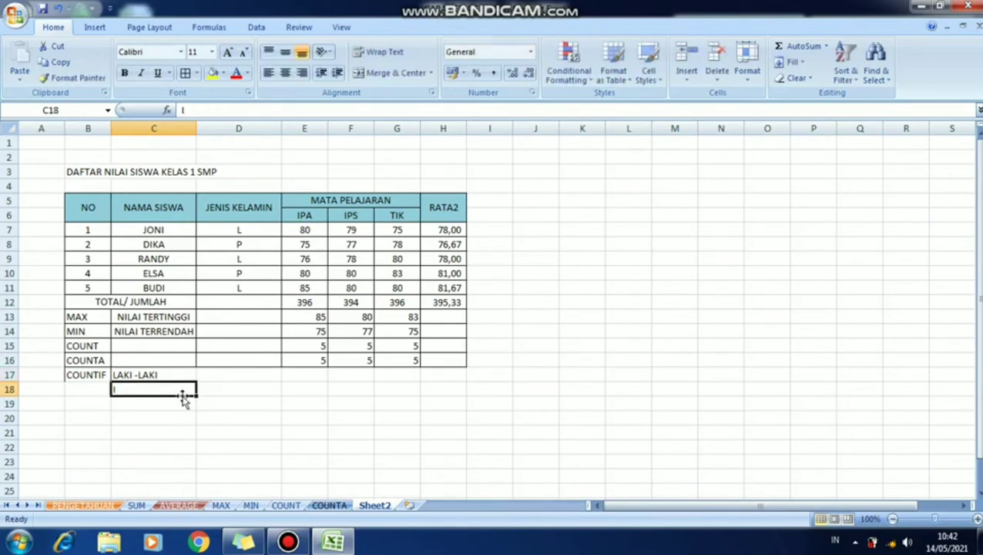
{"action": "type", "text": "PERE"}
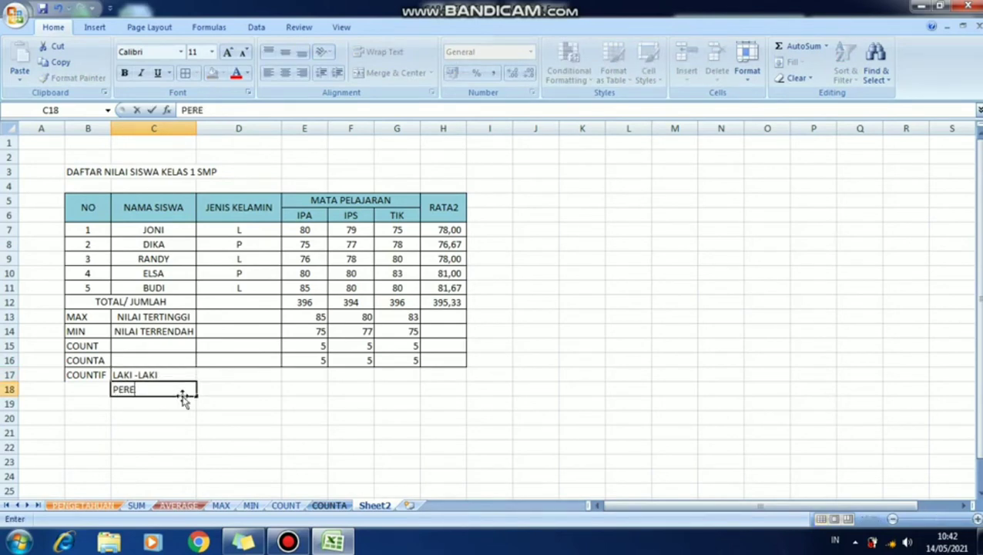
{"action": "type", "text": "MPUAN"}
{"action": "key", "text": "Up"}
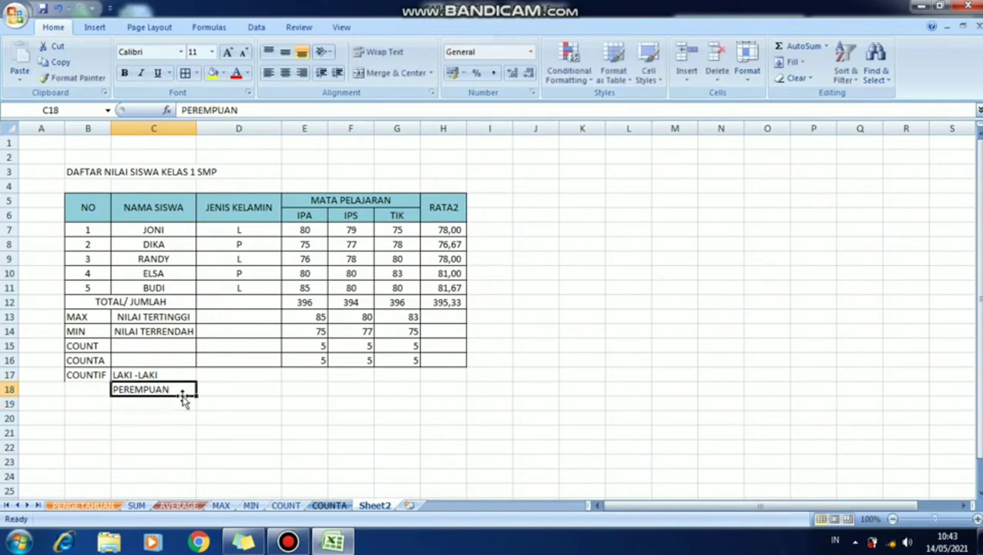
Step: Copy the COUNTIF label from B17 into B18, beside PEREMPUAN
{"action": "key", "text": "Left"}
{"action": "key", "text": "ctrl+c"}
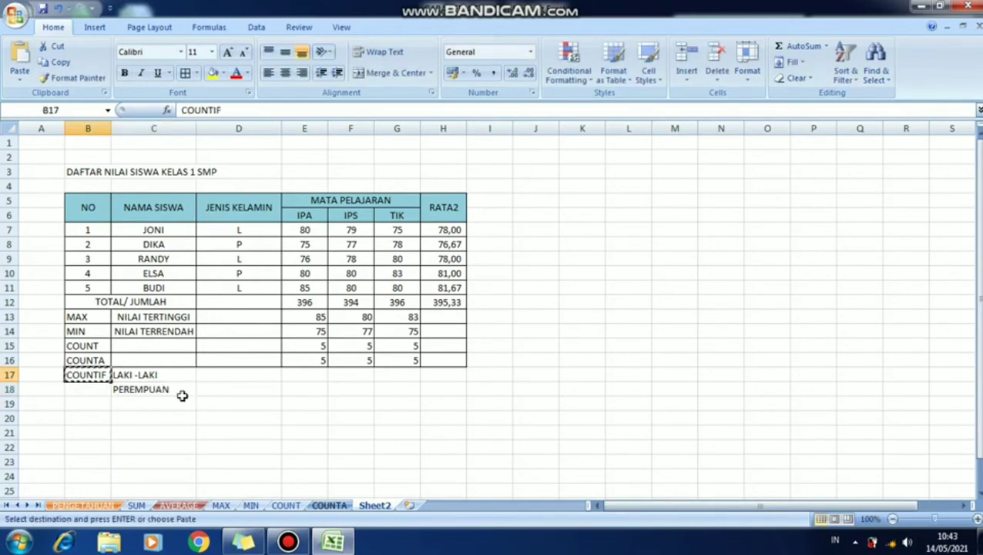
{"action": "key", "text": "Down"}
{"action": "key", "text": "Return"}
Step: Count the male students in D17 with =COUNTIF(D7:D11;D7)
{"action": "key", "text": "Up"}
{"action": "key", "text": "Up"}
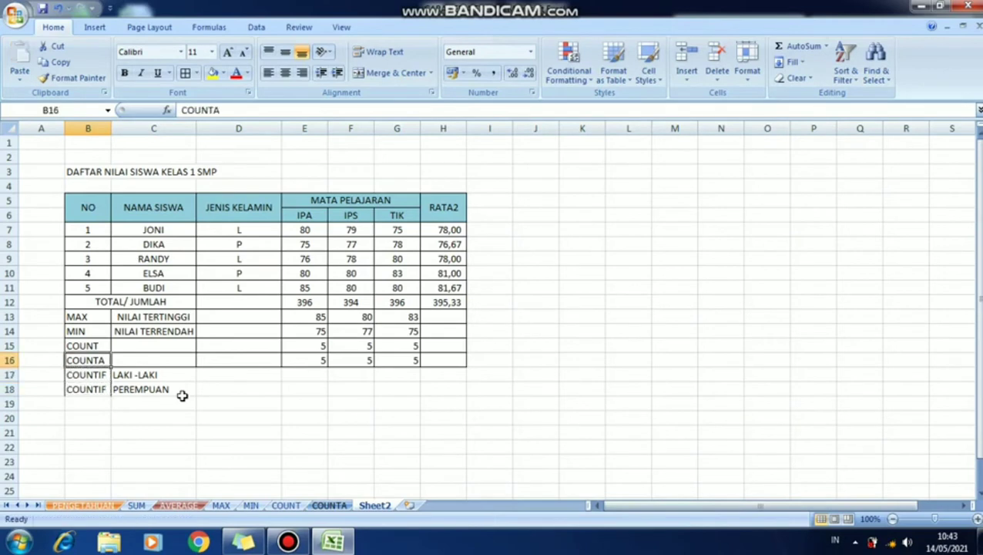
{"action": "key", "text": "Right"}
{"action": "key", "text": "Down"}
{"action": "key", "text": "Right"}
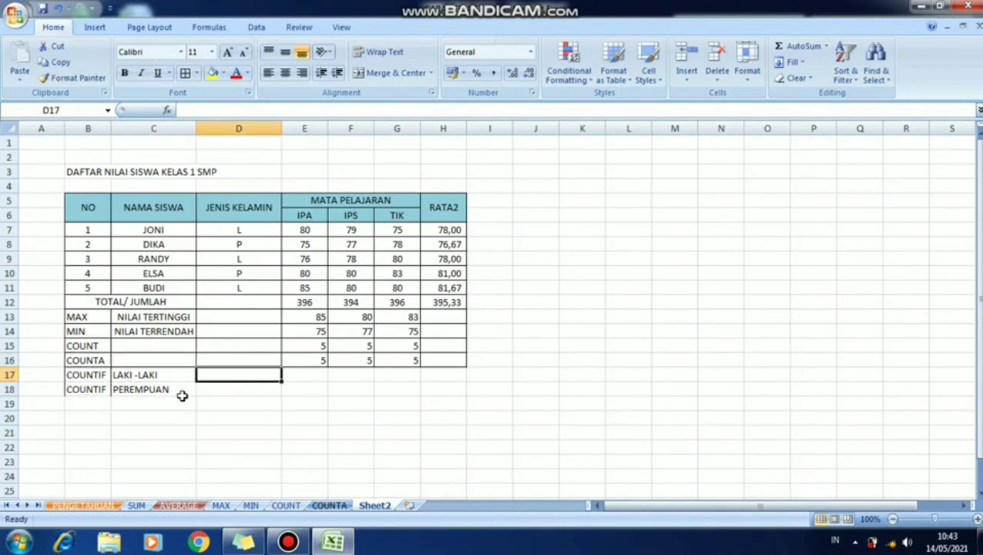
{"action": "type", "text": "="}
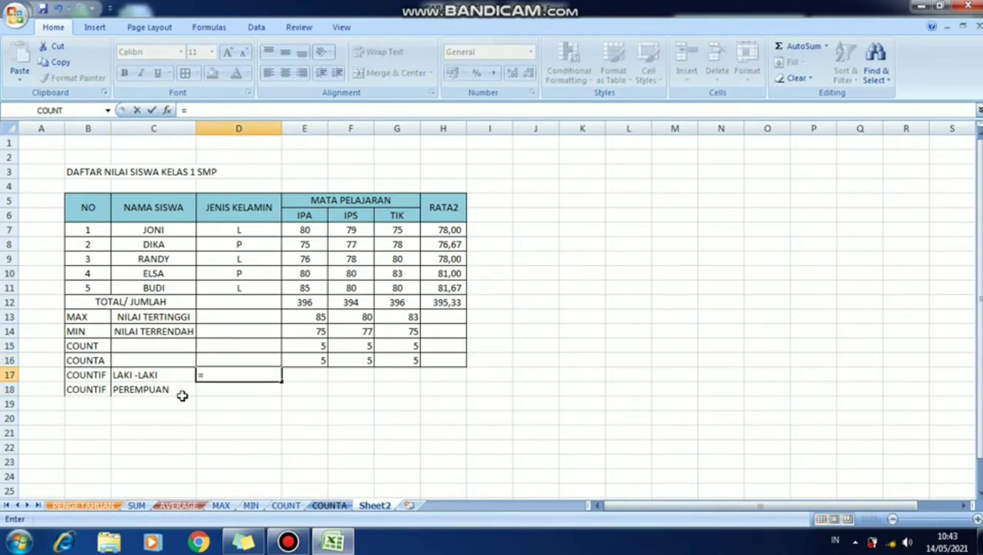
{"action": "type", "text": "C"}
{"action": "key", "text": "Return"}
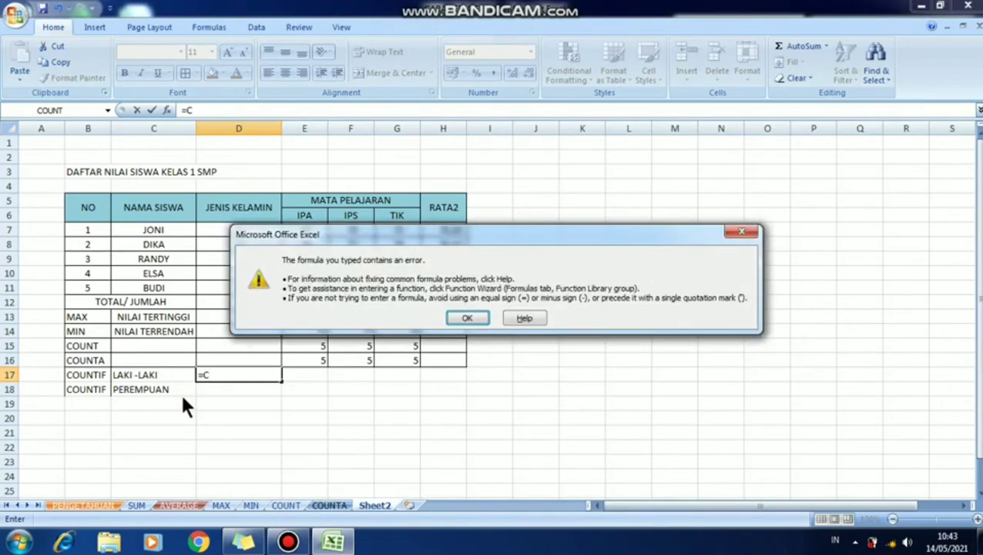
{"action": "left_click", "coordinate": [744, 232]}
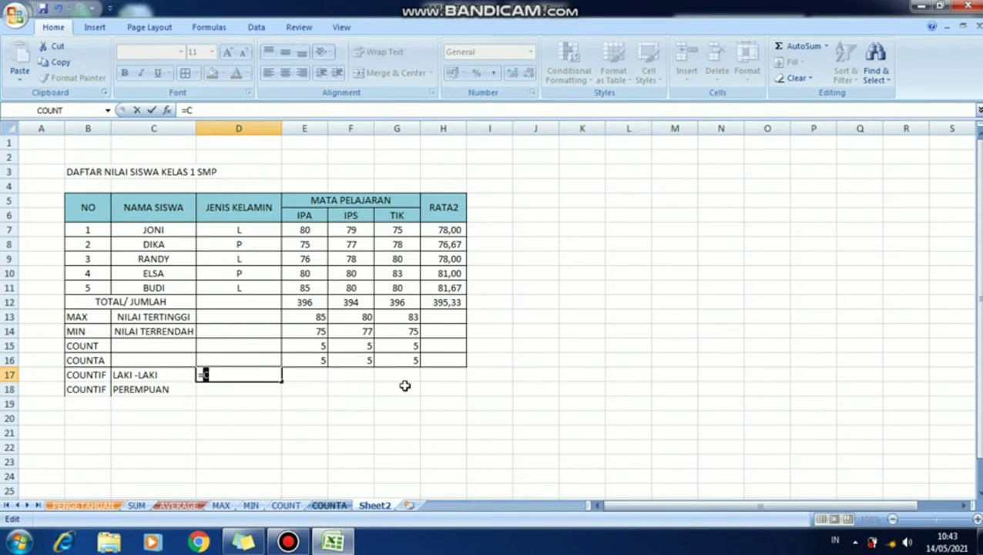
{"action": "type", "text": "OU"}
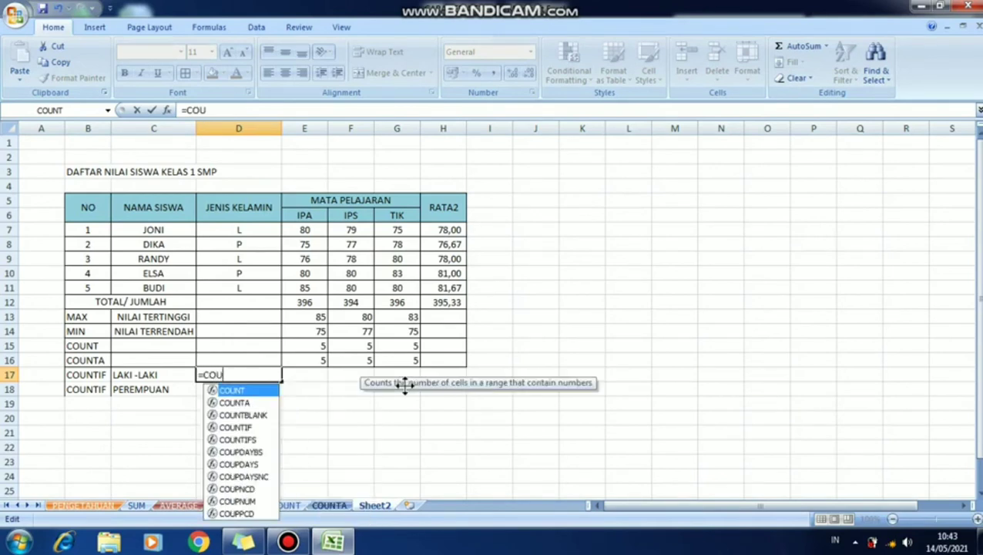
{"action": "type", "text": "NTIF"}
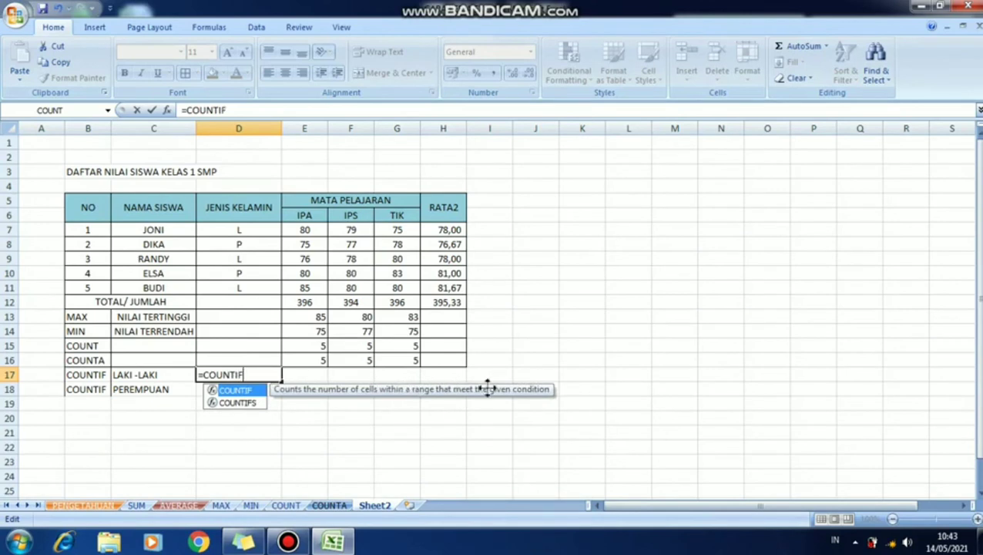
{"action": "double_click", "coordinate": [252, 392]}
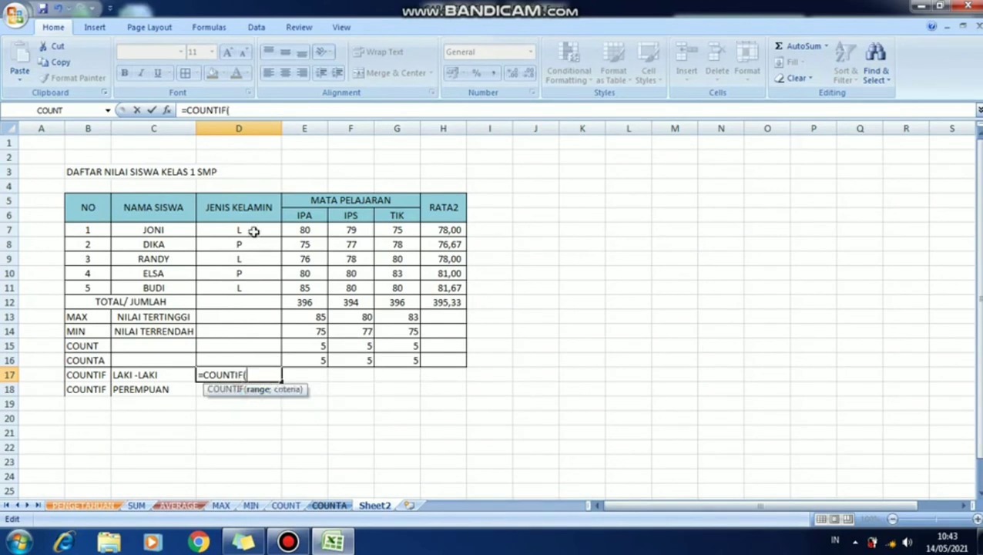
{"action": "left_click_drag", "start_coordinate": [254, 231], "coordinate": [261, 295]}
{"action": "type", "text": ";"}
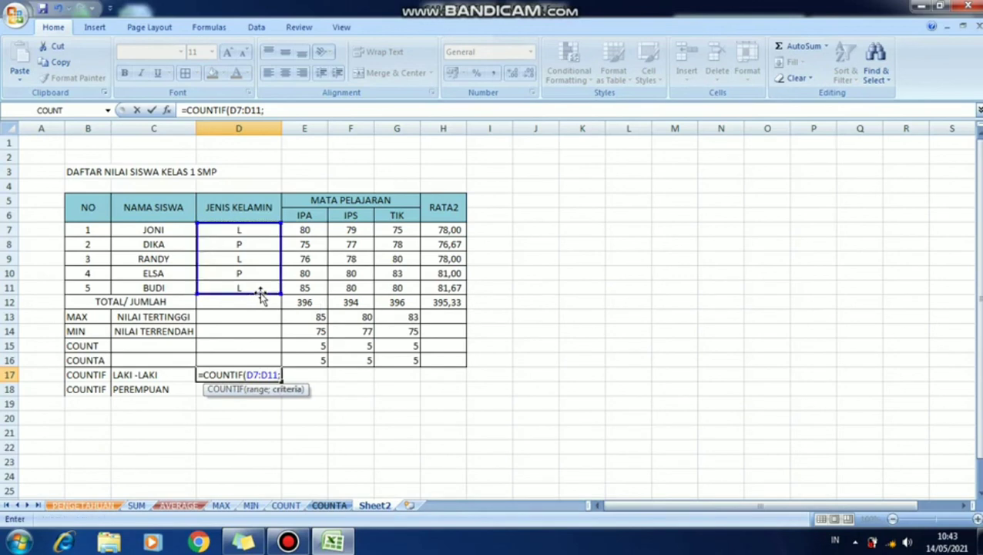
{"action": "left_click", "coordinate": [249, 233]}
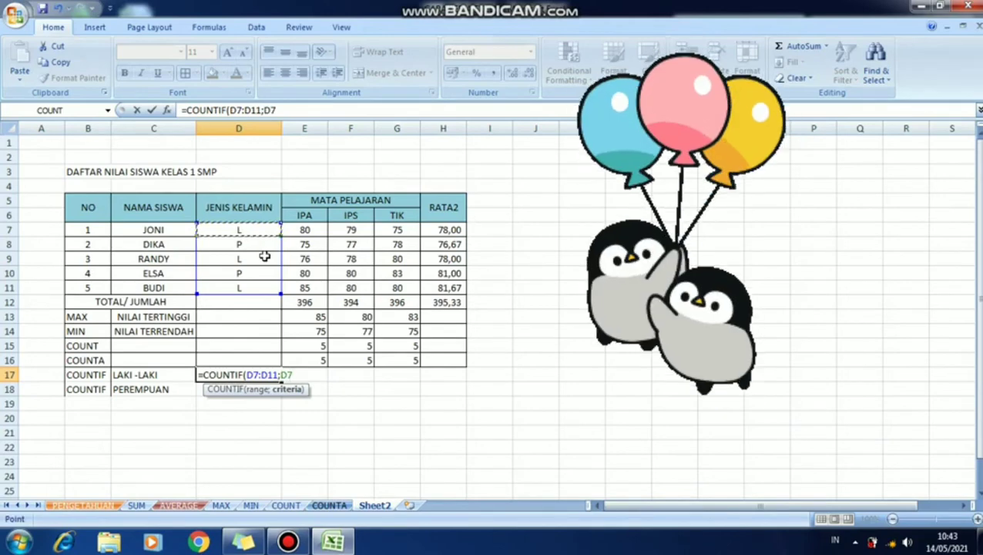
{"action": "type", "text": ")"}
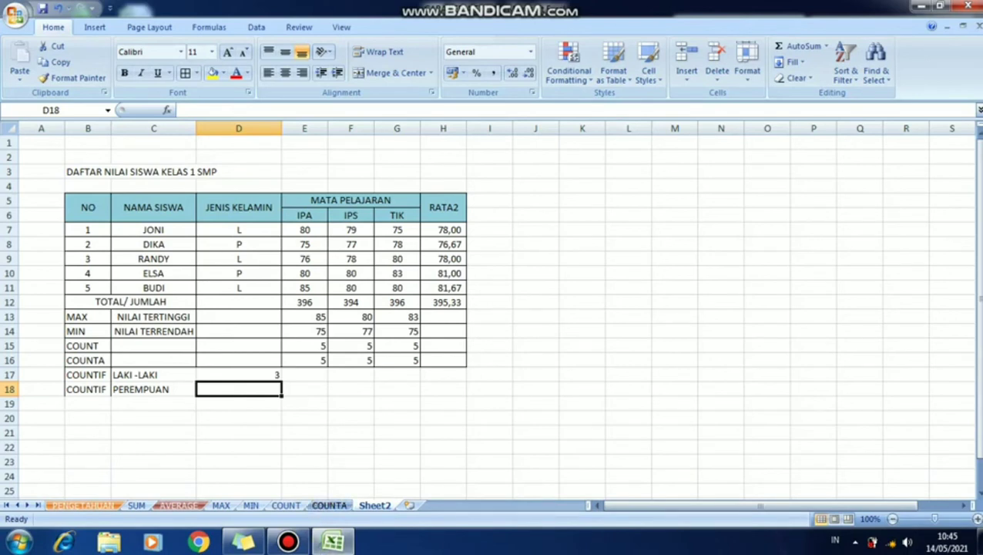
Step: Count the female students in D18 with =COUNTIF(D7:D11;D8)
{"action": "type", "text": "=C"}
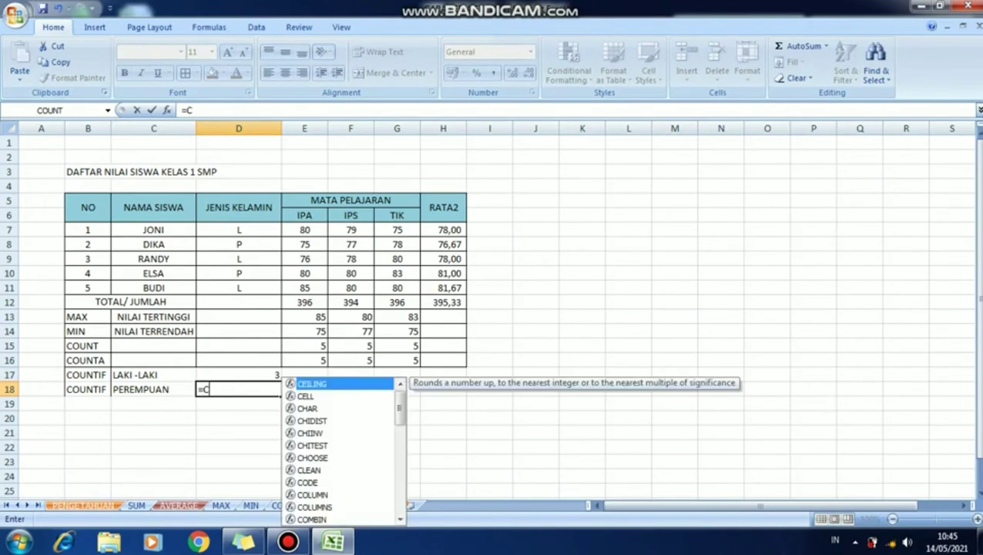
{"action": "type", "text": "OUNTIF"}
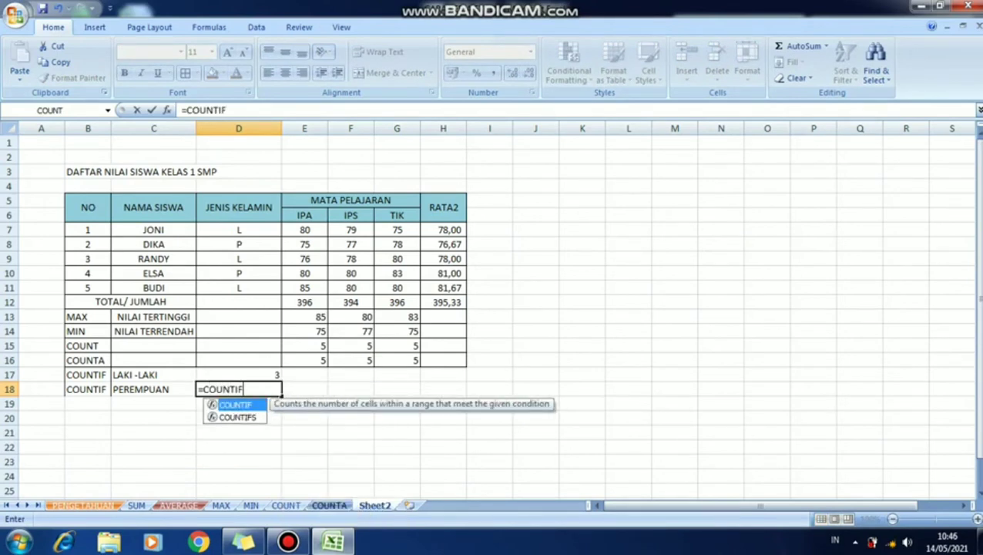
{"action": "double_click", "coordinate": [253, 407]}
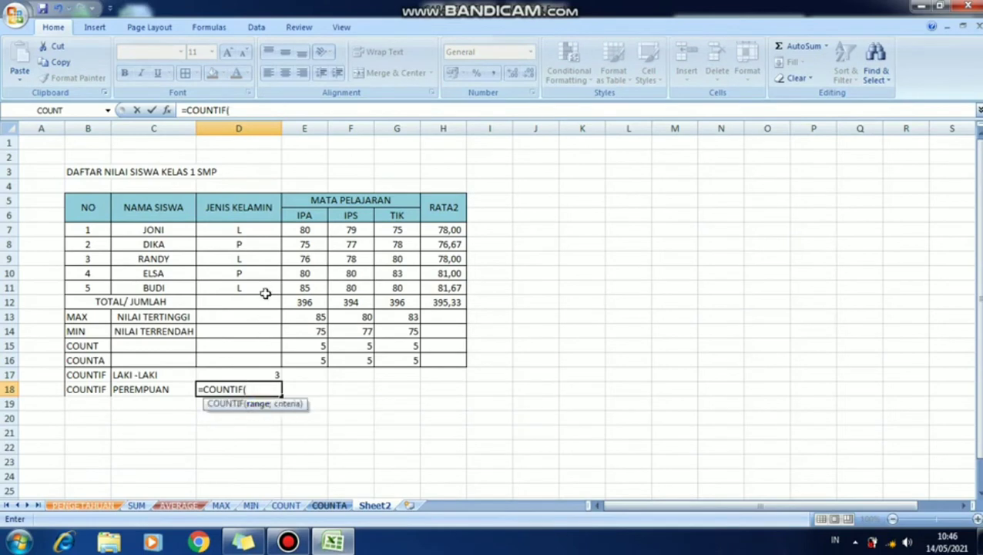
{"action": "left_click_drag", "start_coordinate": [256, 230], "coordinate": [259, 288]}
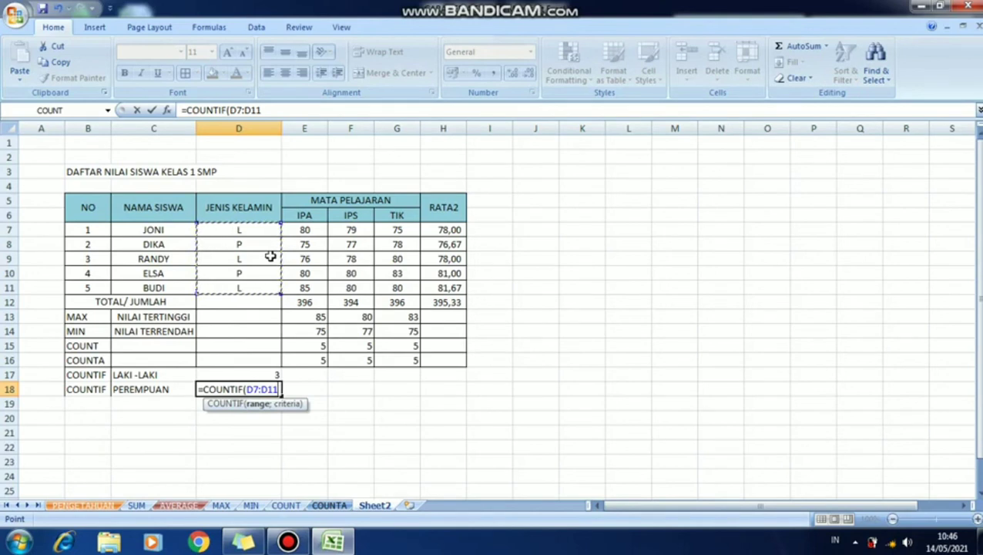
{"action": "type", "text": ";"}
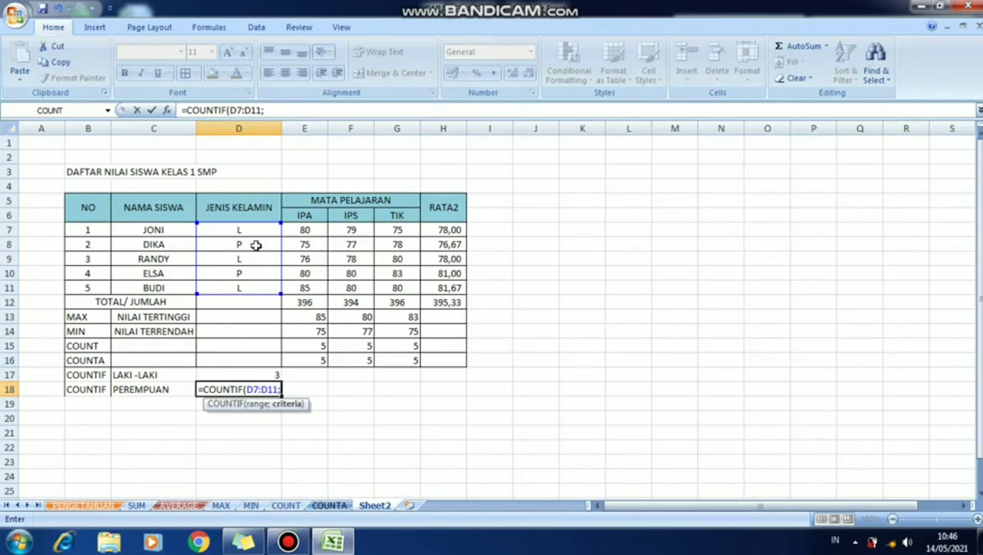
{"action": "left_click", "coordinate": [255, 244]}
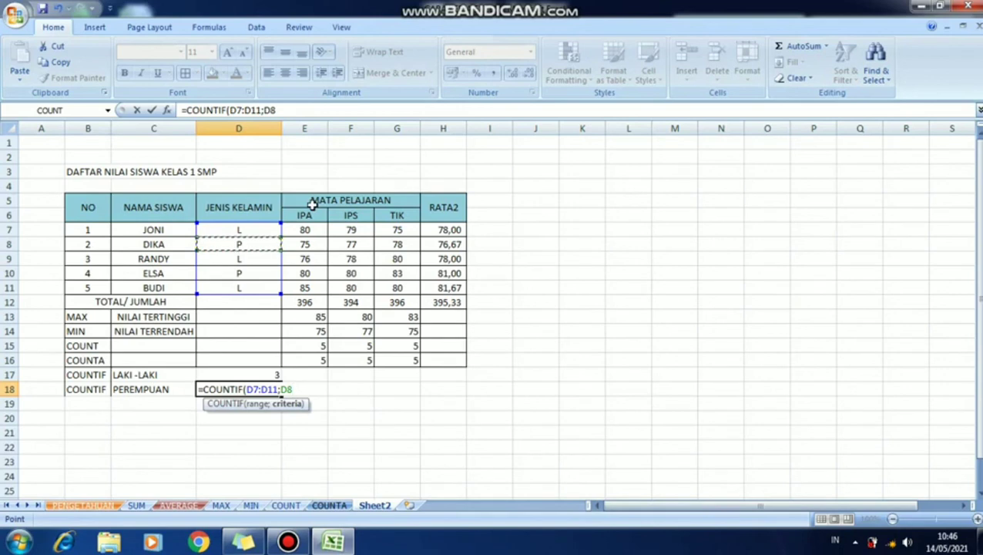
{"action": "type", "text": ")"}
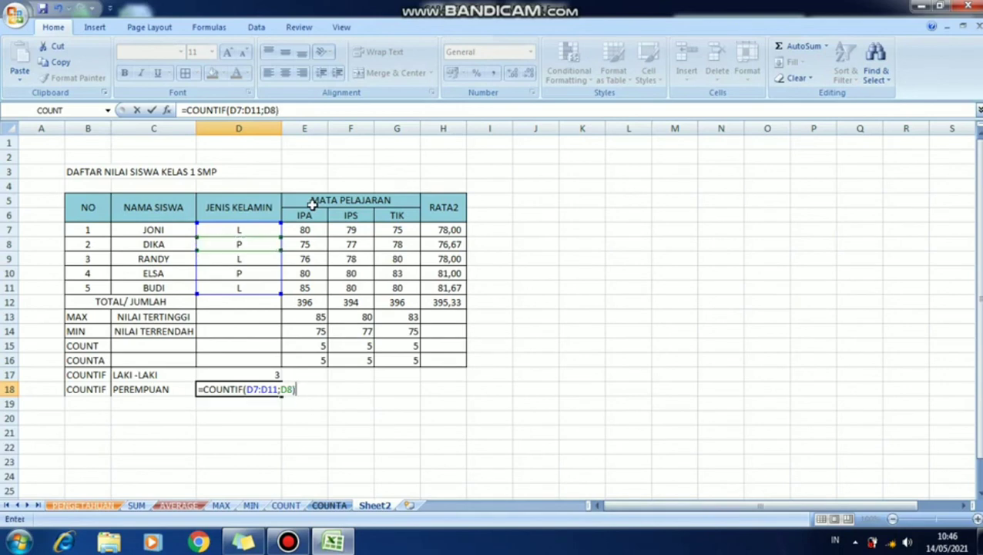
{"action": "key", "text": "Return"}
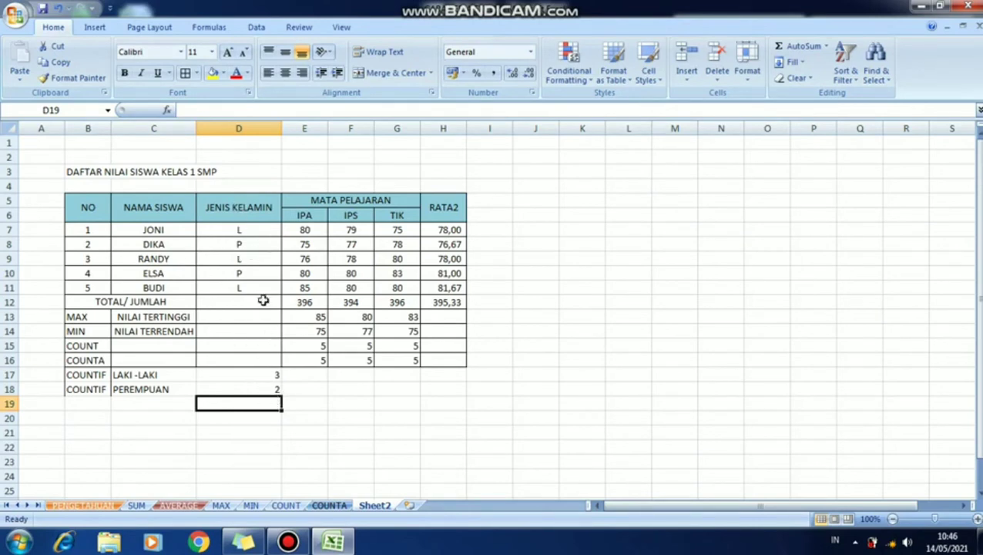
Step: Check the L entries D7, D9 and D11 against the count in D17, and the P entries D8 and D10 against D18
{"action": "left_click", "coordinate": [261, 231]}
{"action": "left_click", "coordinate": [255, 259]}
{"action": "left_click", "coordinate": [254, 288]}
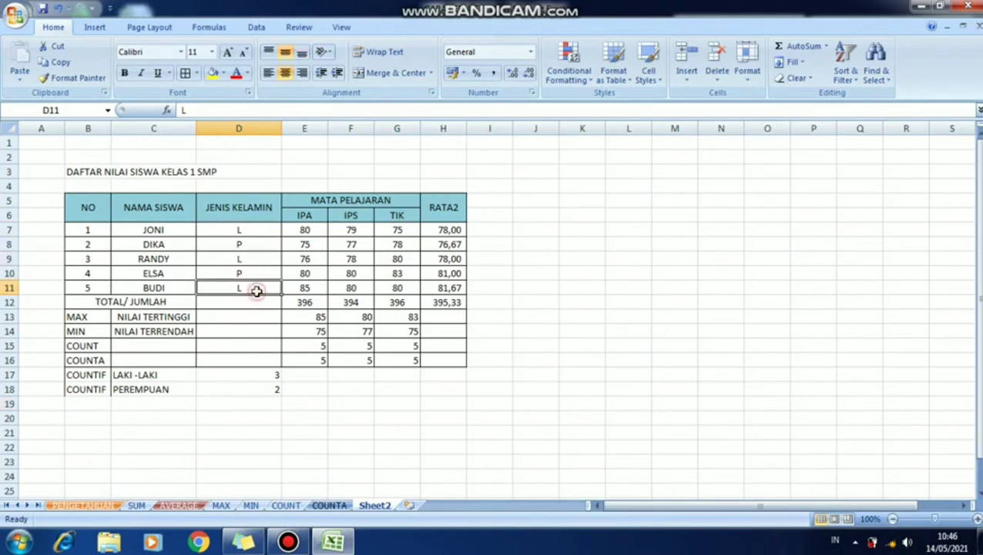
{"action": "left_click", "coordinate": [266, 376]}
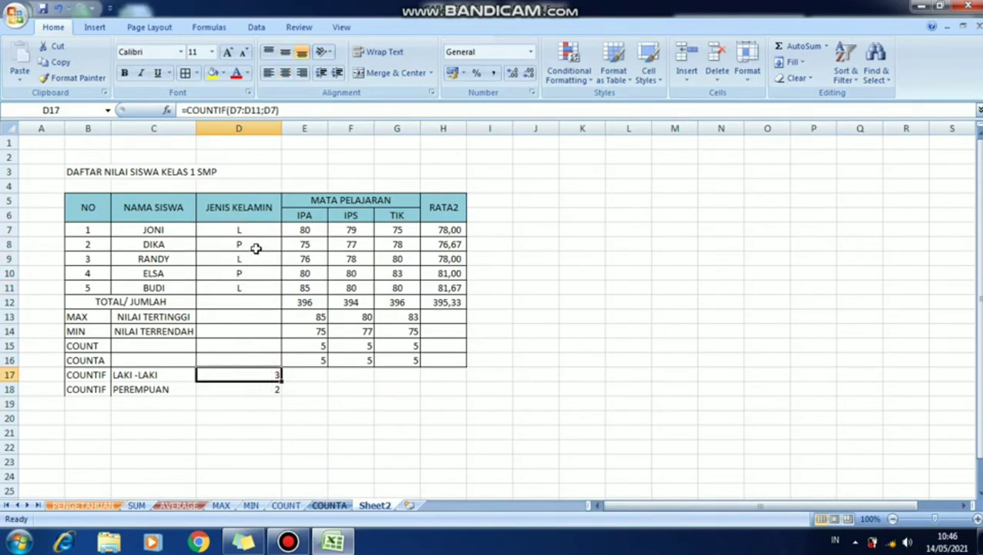
{"action": "left_click", "coordinate": [256, 247]}
{"action": "left_click", "coordinate": [258, 274]}
{"action": "left_click", "coordinate": [276, 389]}
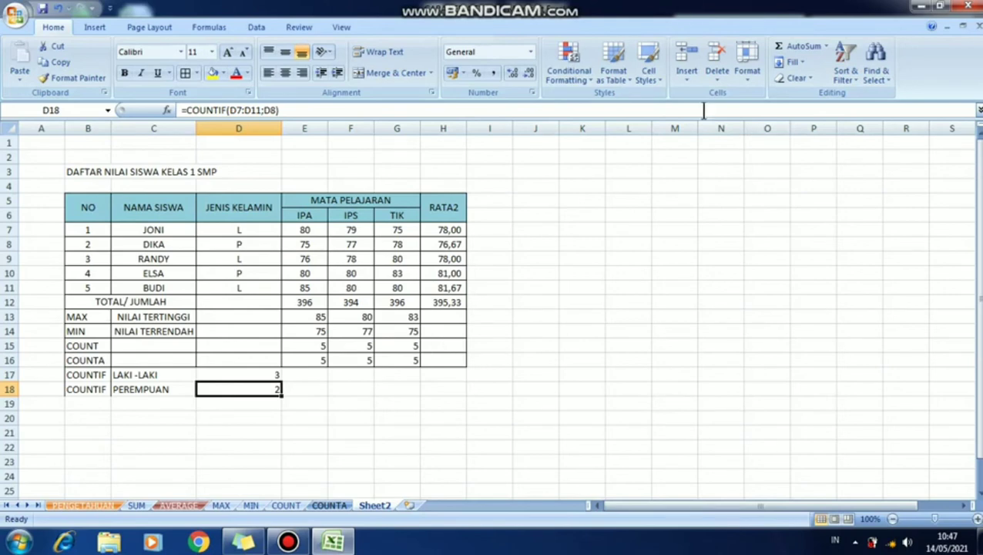
Step: Rename the worksheet Sheet2 as COUNTIF
{"action": "right_click", "coordinate": [373, 506]}
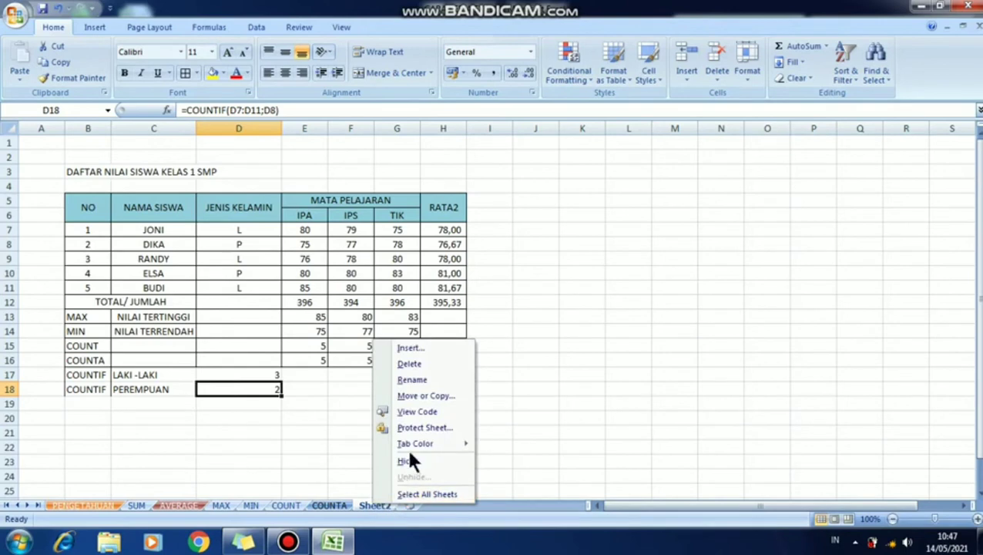
{"action": "left_click", "coordinate": [423, 378]}
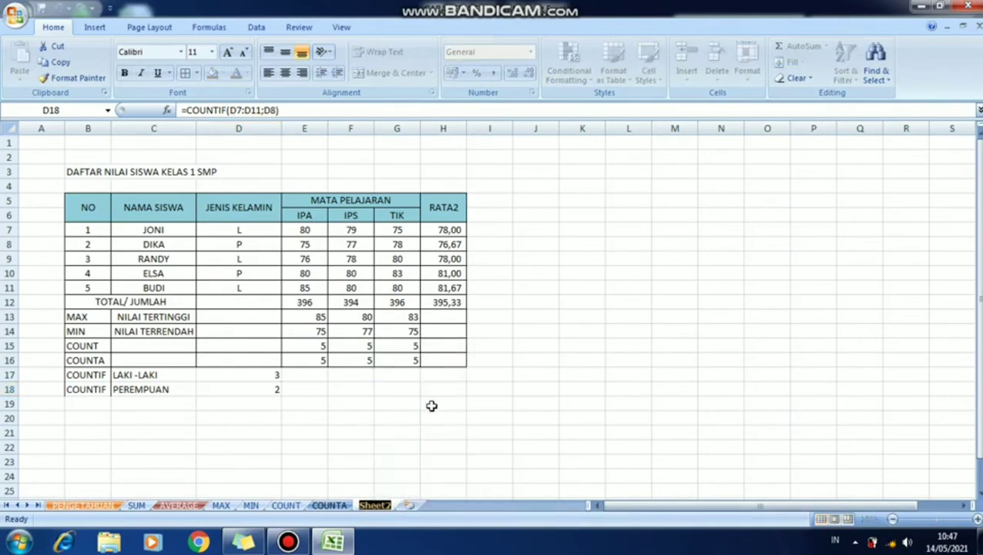
{"action": "type", "text": "COUNTIF"}
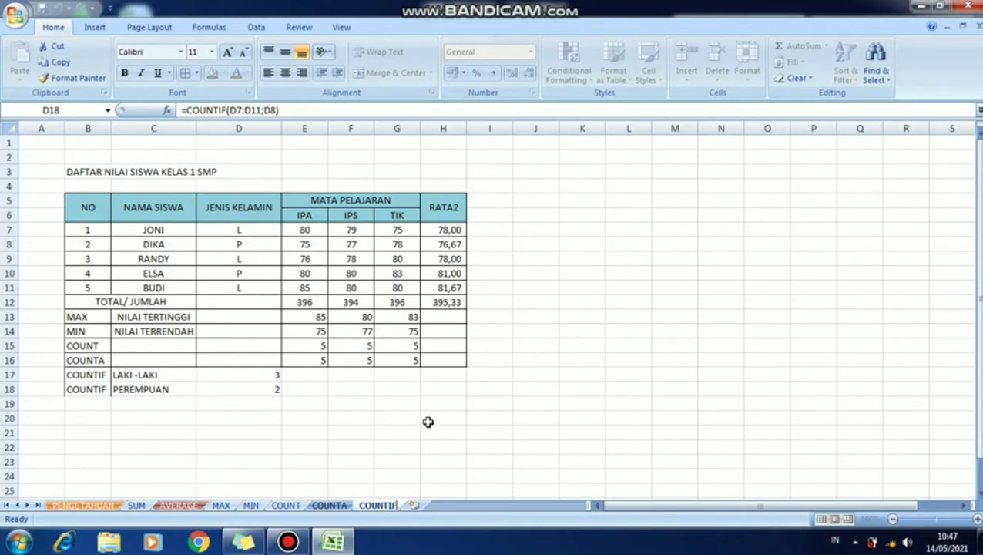
{"action": "left_click", "coordinate": [427, 419]}
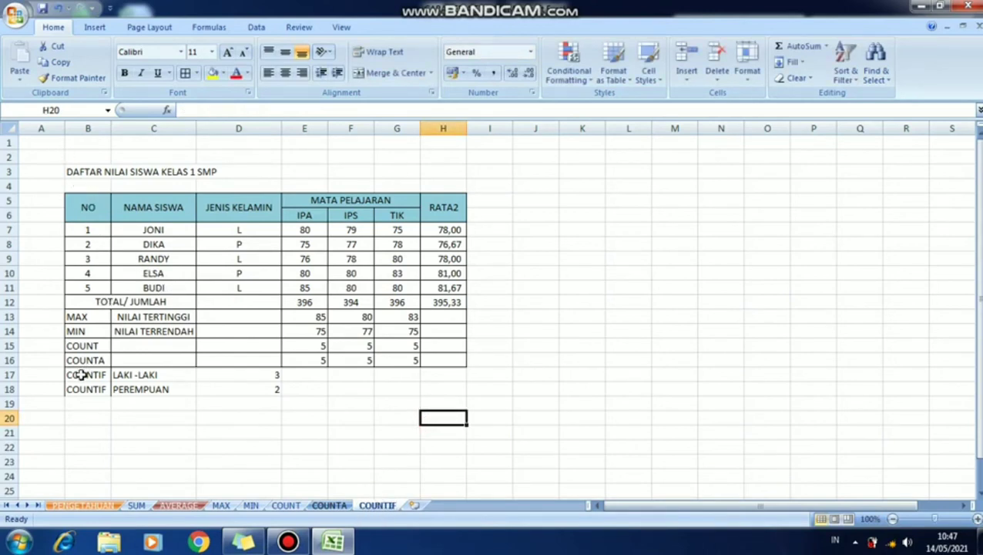
Step: Apply all borders to the two COUNTIF rows, B17:H18
{"action": "left_click_drag", "start_coordinate": [81, 374], "coordinate": [463, 386]}
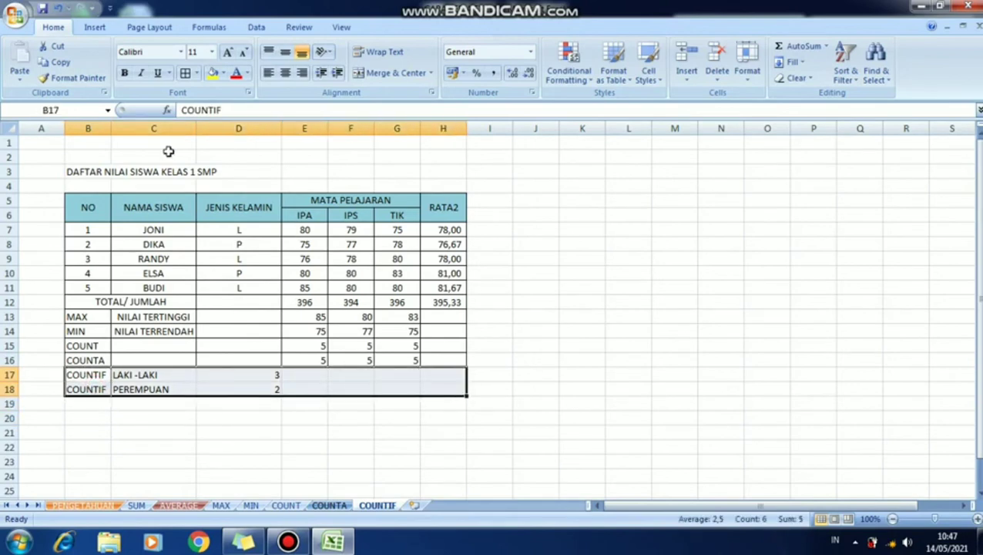
{"action": "left_click", "coordinate": [185, 73]}
{"action": "left_click", "coordinate": [296, 430]}
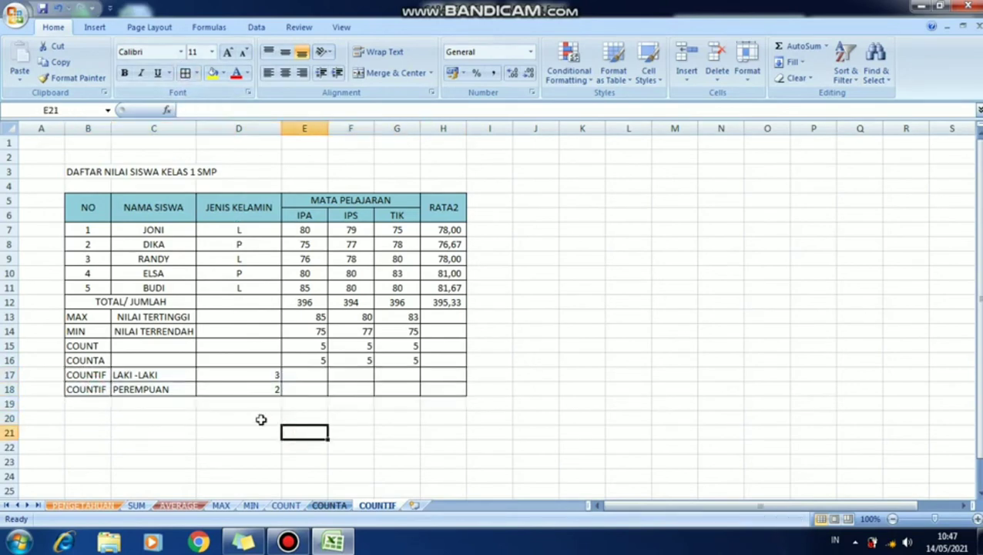
Step: Fill the LAKI -LAKI and PEREMPUAN label cells C17:C18 with purple
{"action": "left_click", "coordinate": [219, 418]}
{"action": "left_click", "coordinate": [129, 402]}
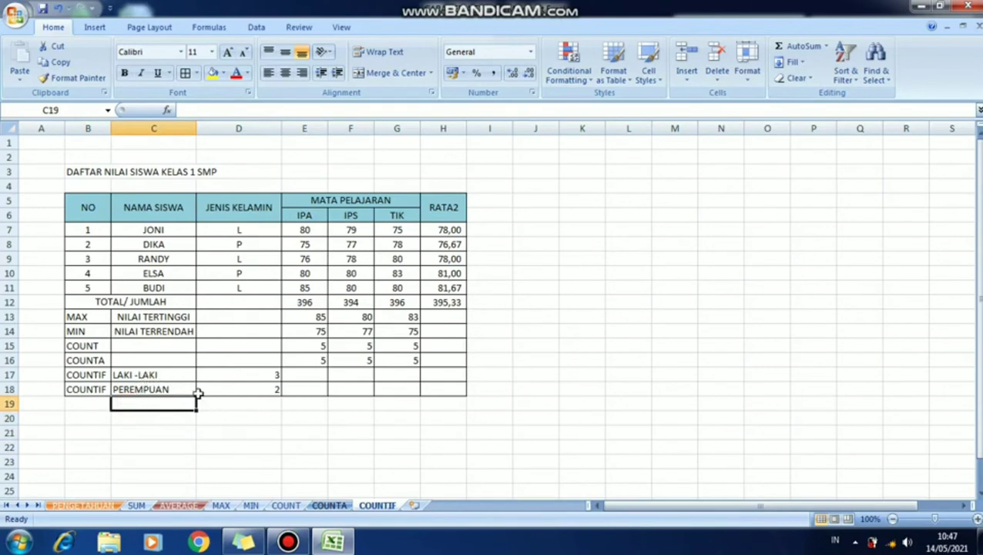
{"action": "left_click", "coordinate": [154, 375]}
{"action": "left_click_drag", "start_coordinate": [184, 378], "coordinate": [183, 389]}
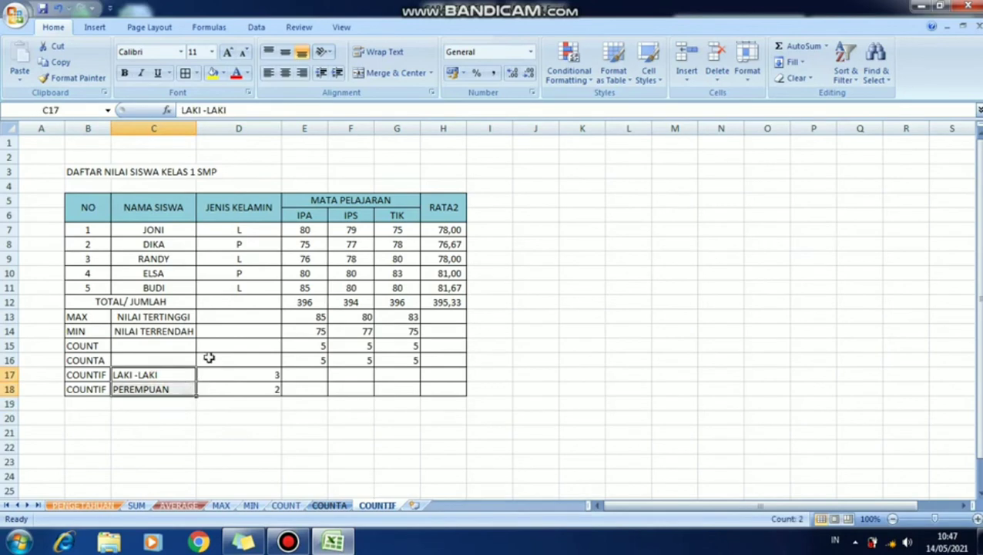
{"action": "left_click", "coordinate": [222, 72]}
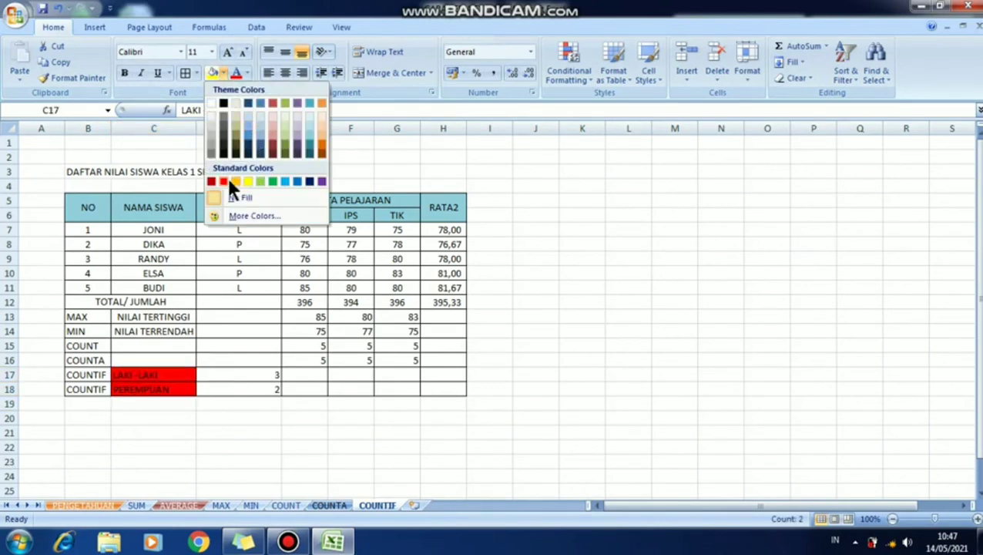
{"action": "left_click", "coordinate": [301, 145]}
{"action": "left_click", "coordinate": [254, 431]}
{"action": "left_click", "coordinate": [212, 348]}
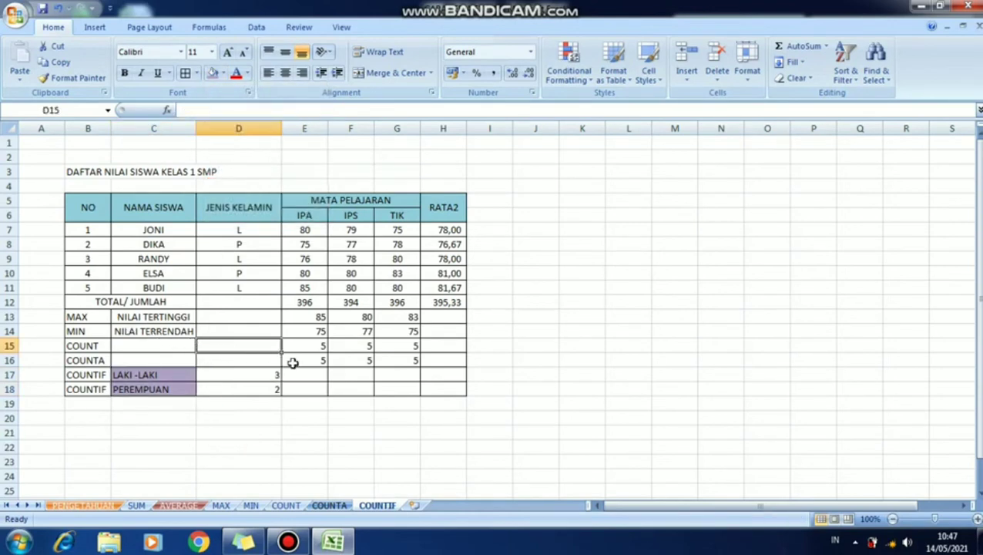
Step: Apply the same purple fill to the COUNT and COUNTA results in E15:G16
{"action": "left_click_drag", "start_coordinate": [323, 347], "coordinate": [396, 359]}
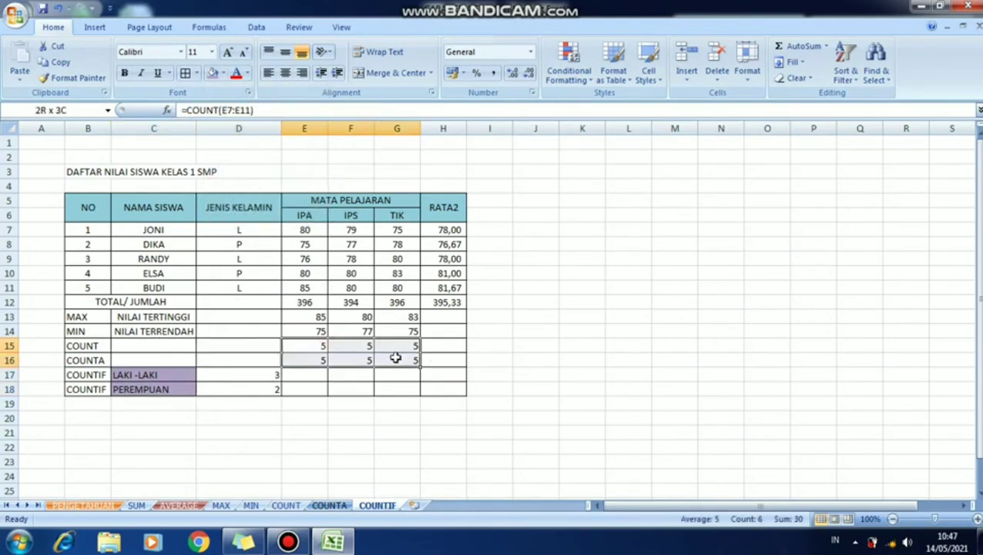
{"action": "left_click", "coordinate": [218, 70]}
{"action": "left_click", "coordinate": [359, 397]}
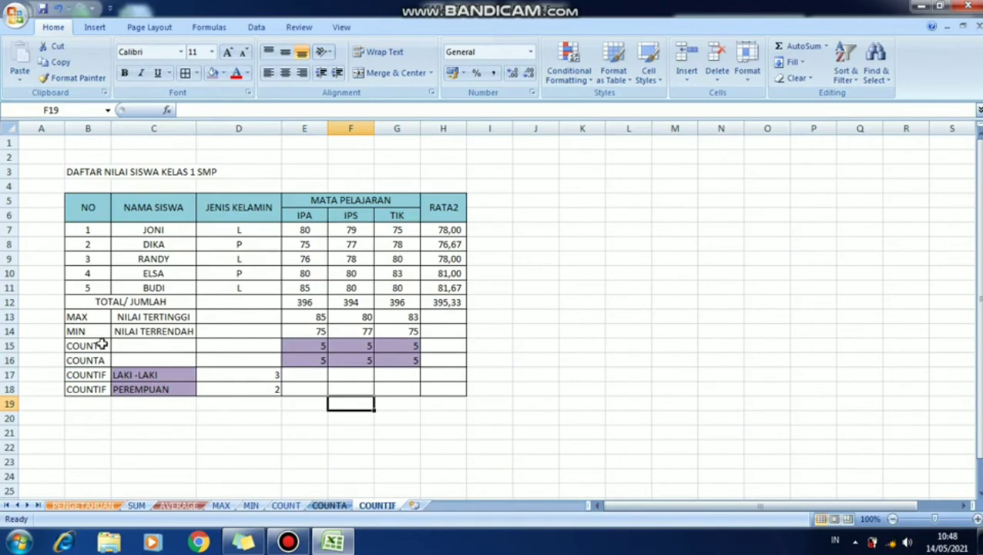
Step: Fill the MAX label in B13 with light red and the MIN label in B14 with light orange
{"action": "left_click", "coordinate": [101, 318]}
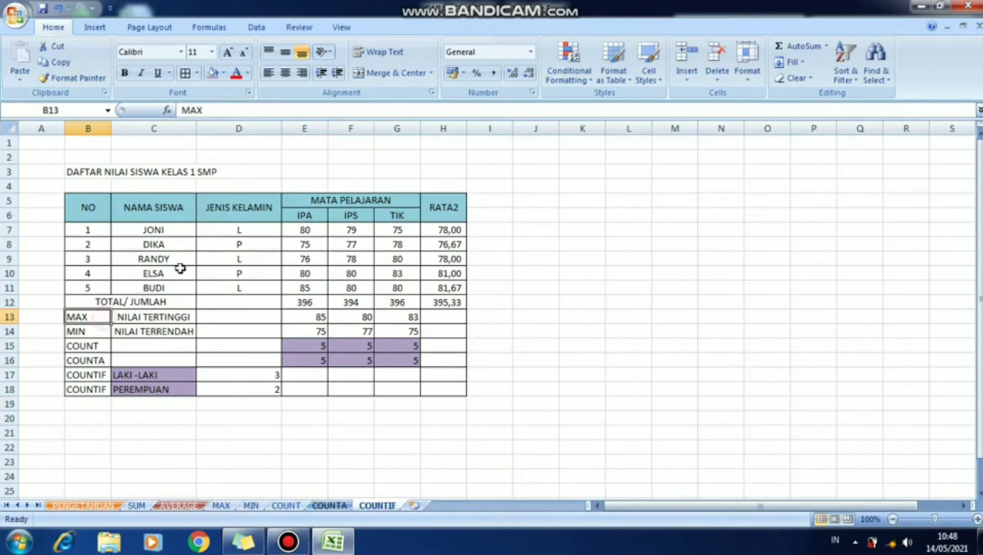
{"action": "left_click", "coordinate": [221, 73]}
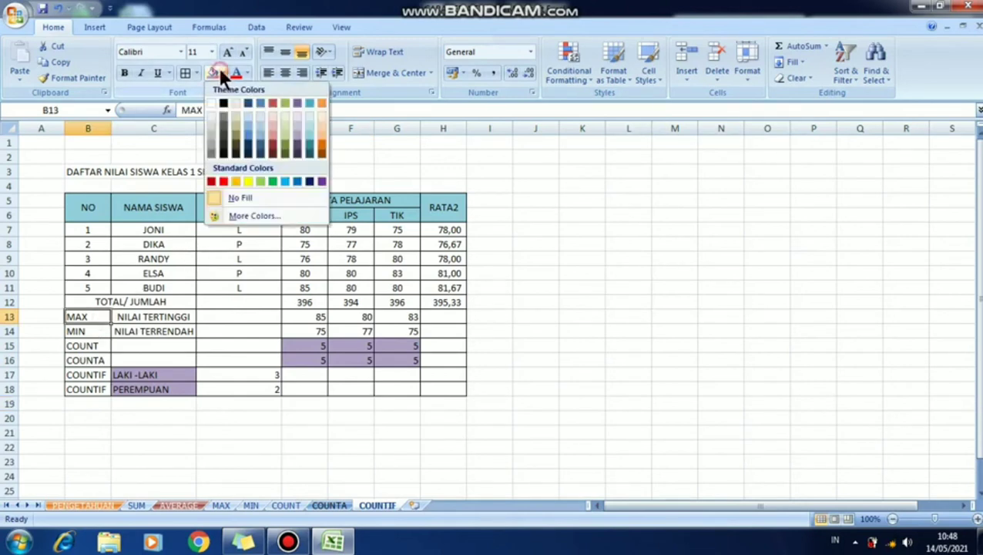
{"action": "left_click", "coordinate": [271, 137]}
{"action": "left_click", "coordinate": [98, 330]}
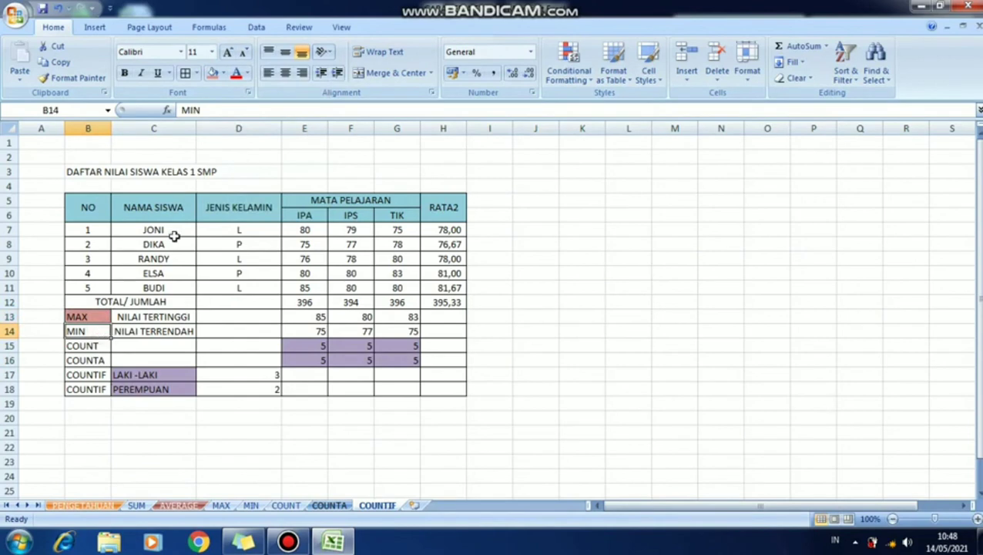
{"action": "left_click", "coordinate": [223, 71]}
{"action": "left_click", "coordinate": [319, 136]}
Step: Fill the COUNT label in B15 with dark green and the COUNTIF label in B17 with dark teal
{"action": "left_click", "coordinate": [77, 346]}
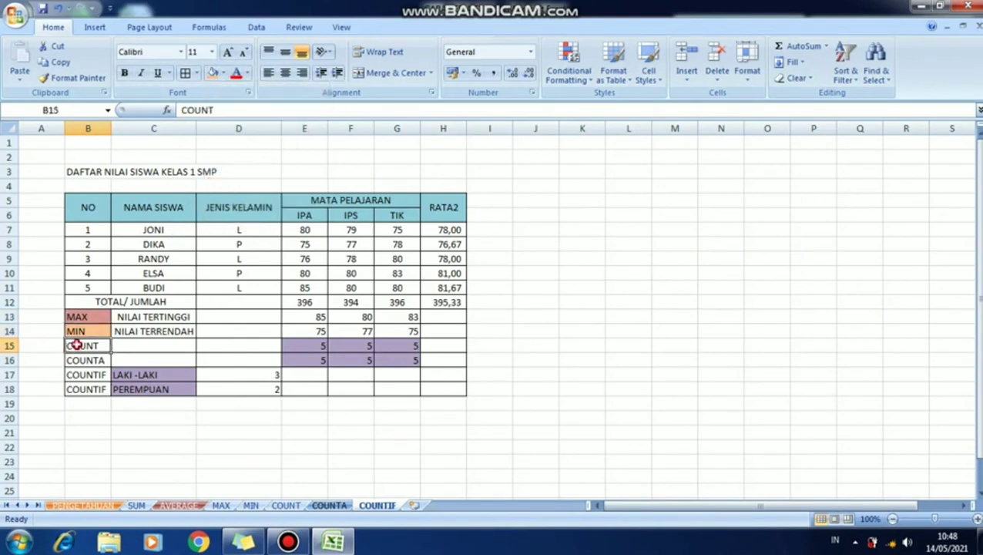
{"action": "left_click", "coordinate": [224, 72]}
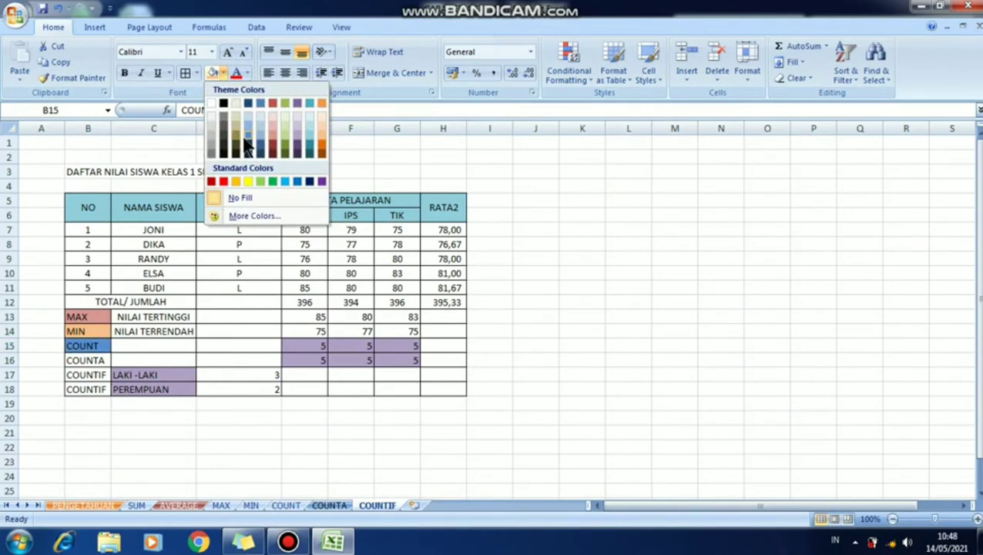
{"action": "left_click", "coordinate": [292, 152]}
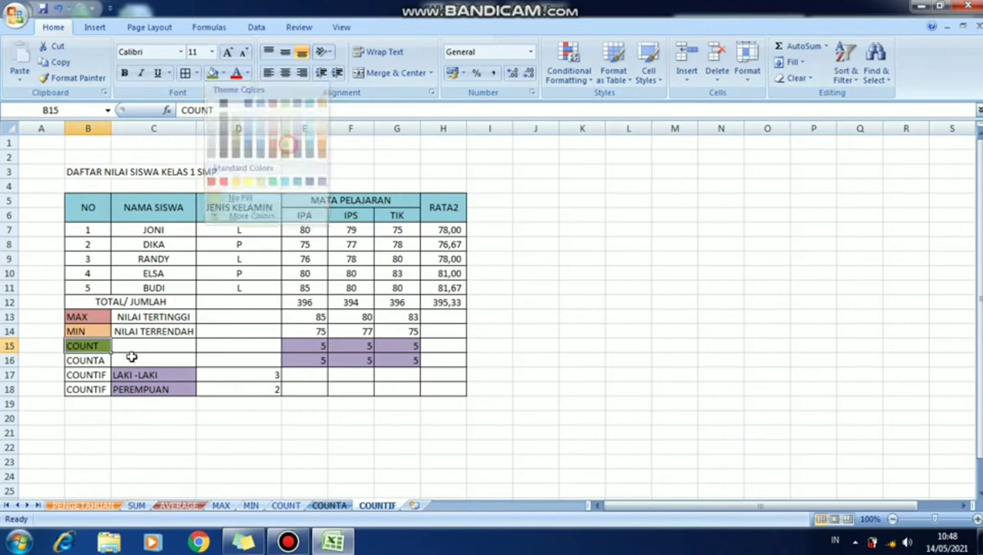
{"action": "left_click", "coordinate": [86, 373]}
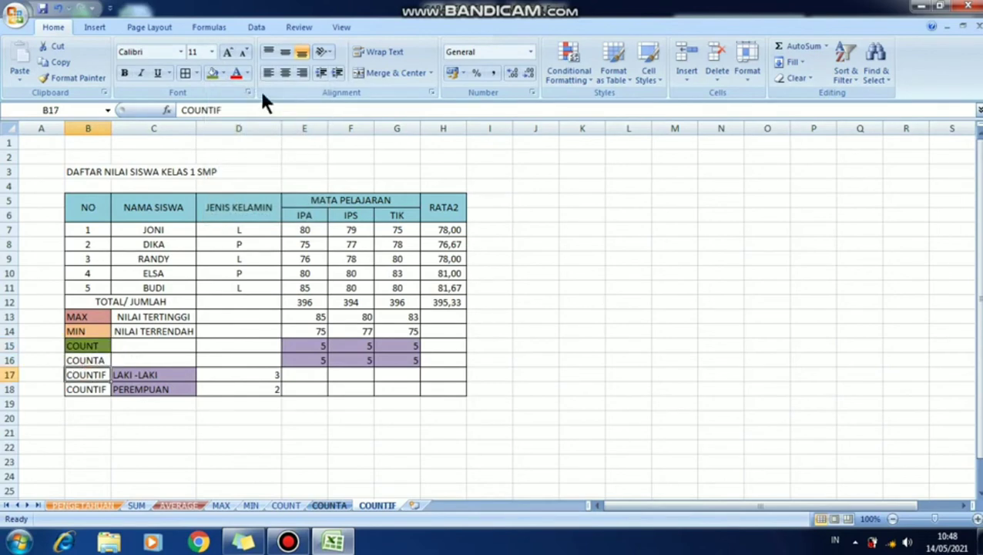
{"action": "left_click", "coordinate": [222, 73]}
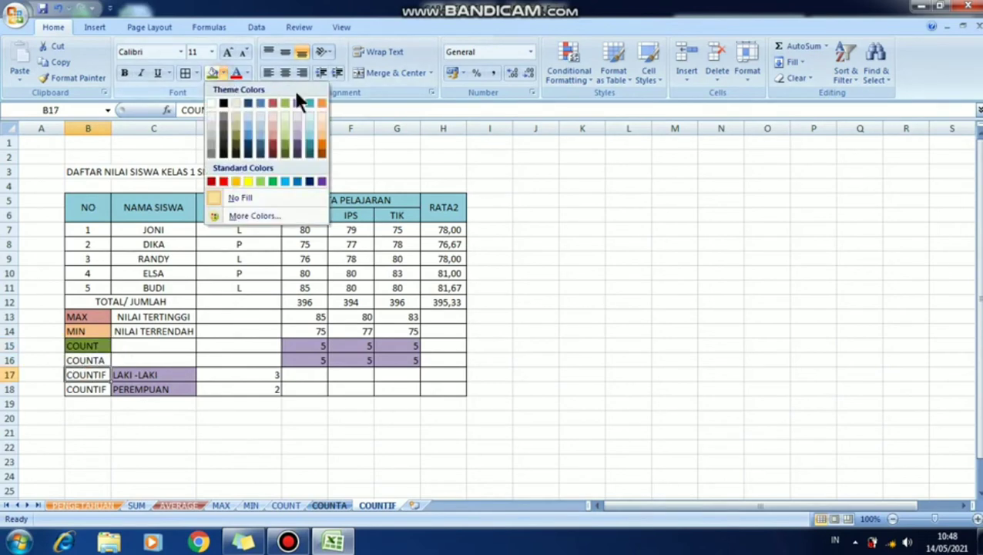
{"action": "left_click", "coordinate": [315, 152]}
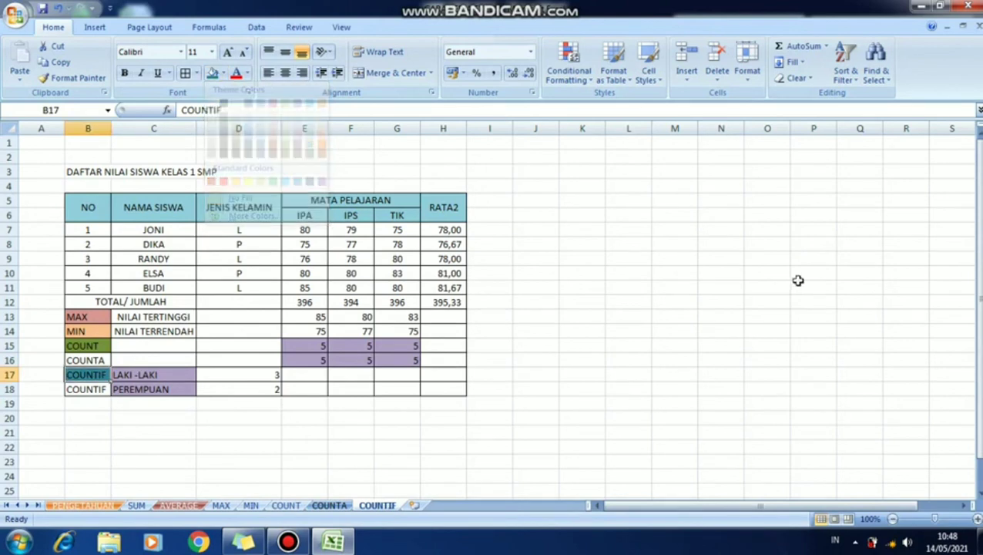
{"action": "left_click", "coordinate": [802, 285]}
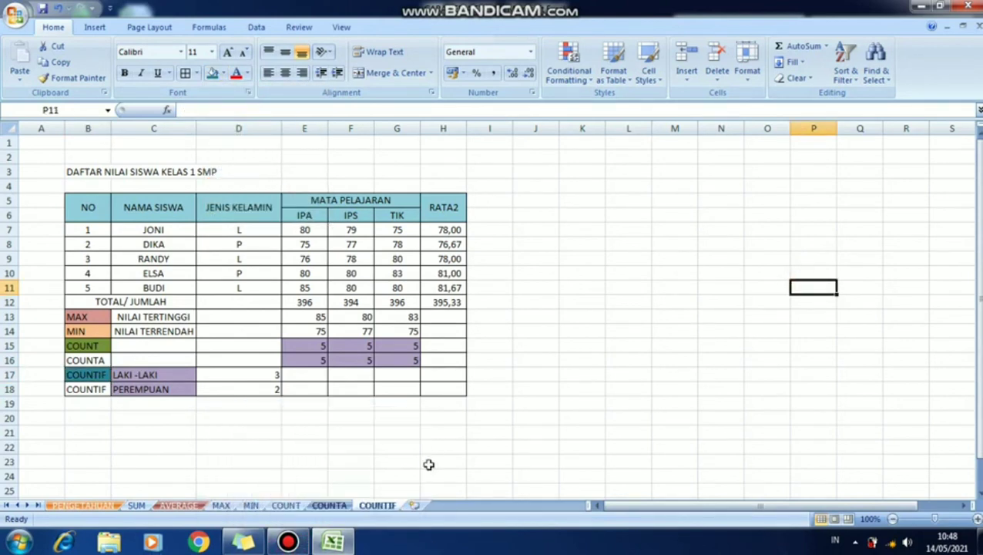
{"action": "left_click", "coordinate": [609, 443]}
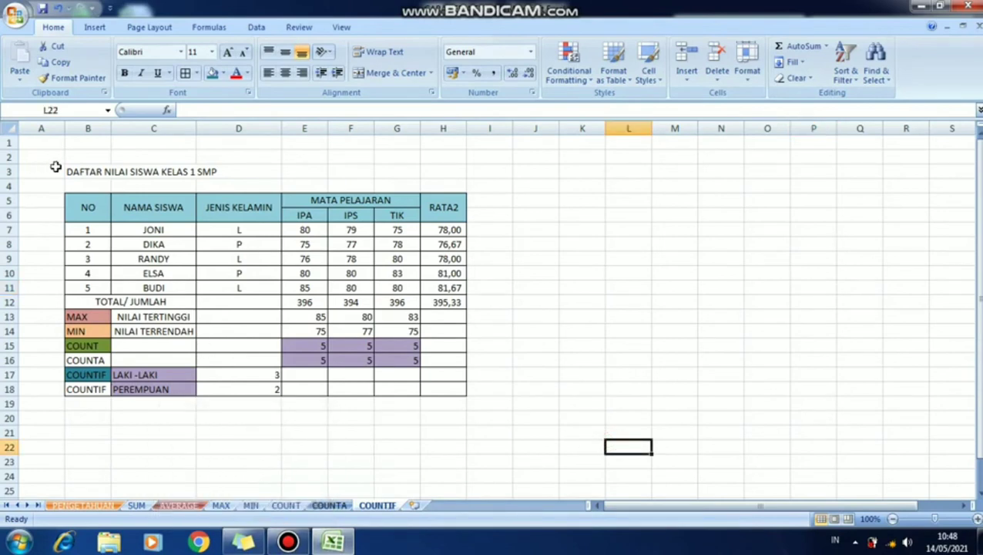
{"action": "left_click", "coordinate": [6, 126]}
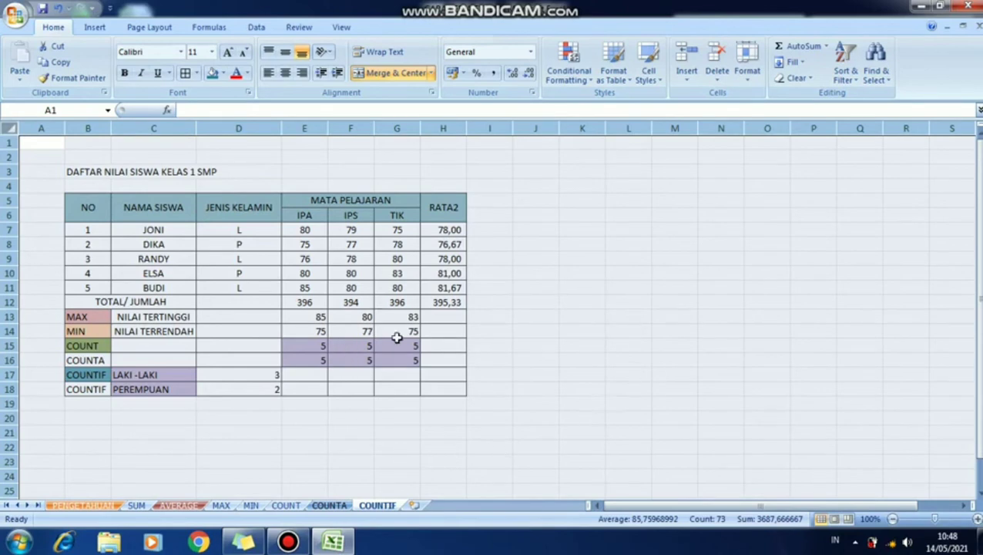
{"action": "left_click", "coordinate": [799, 357]}
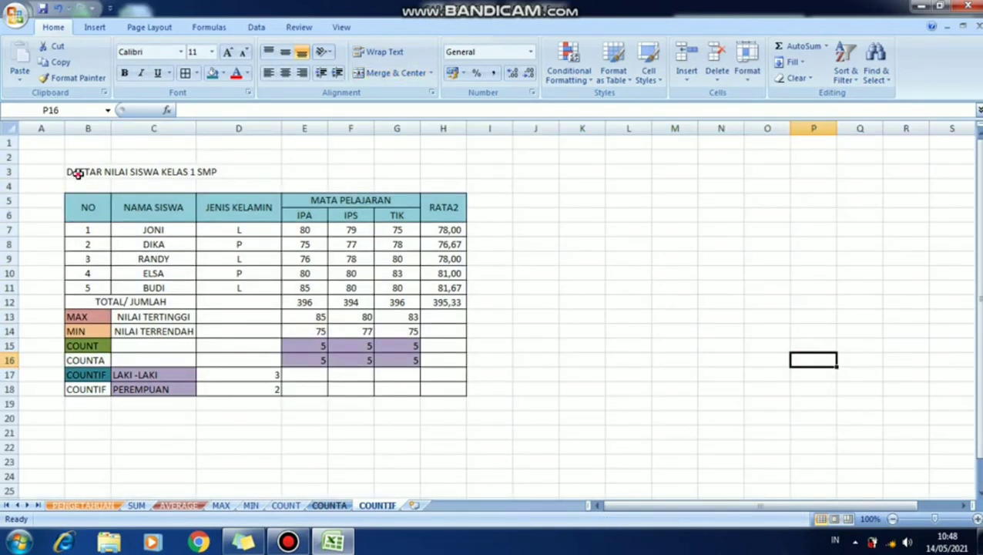
Step: Copy the title and score table B3:H18 and paste it at B2 of a newly inserted worksheet
{"action": "left_click_drag", "start_coordinate": [76, 171], "coordinate": [452, 389]}
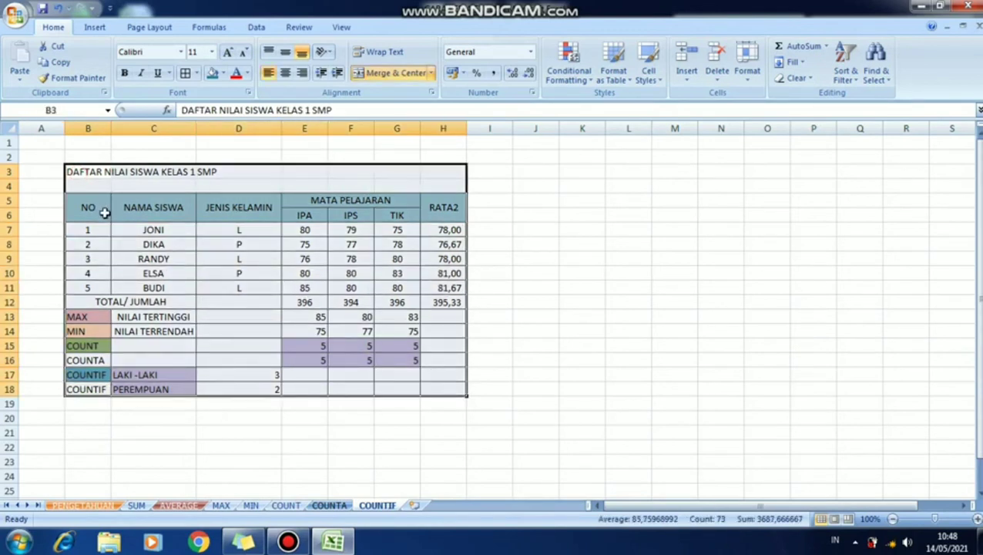
{"action": "right_click", "coordinate": [185, 256]}
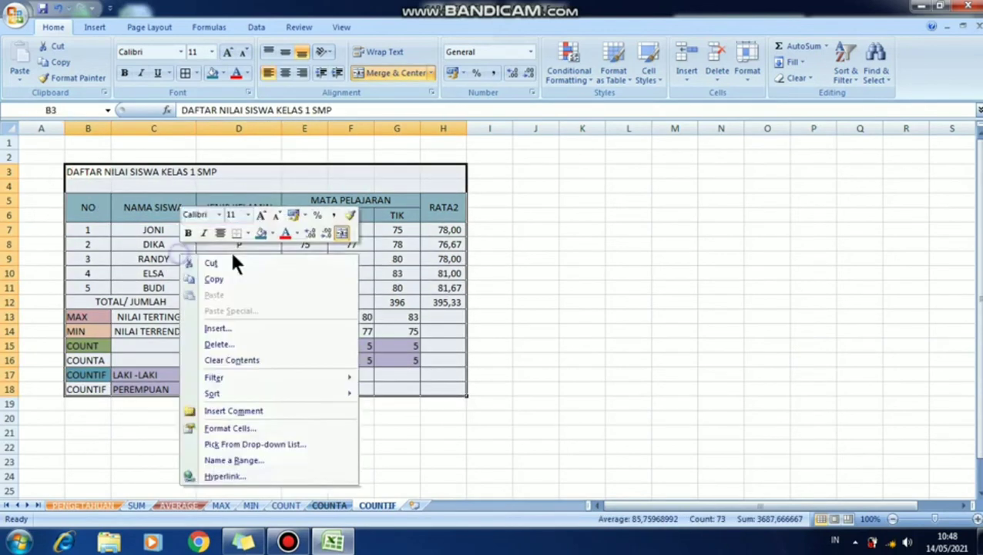
{"action": "left_click", "coordinate": [275, 278]}
{"action": "left_click", "coordinate": [413, 505]}
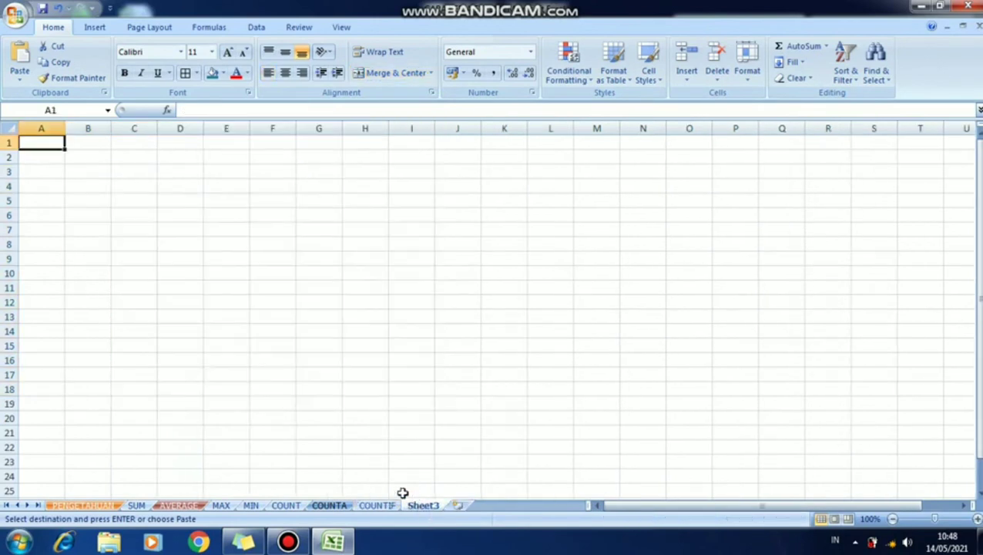
{"action": "left_click", "coordinate": [82, 157]}
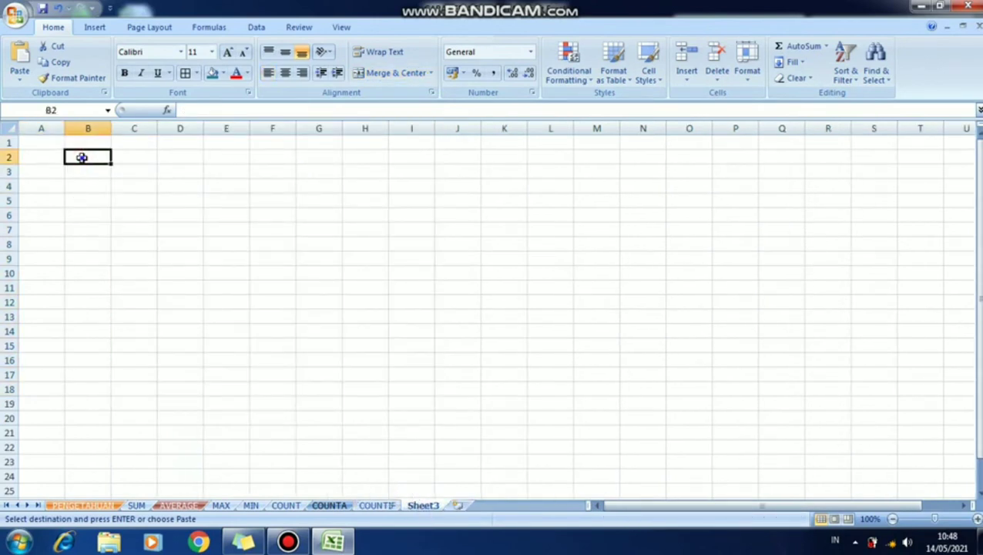
{"action": "right_click", "coordinate": [83, 156]}
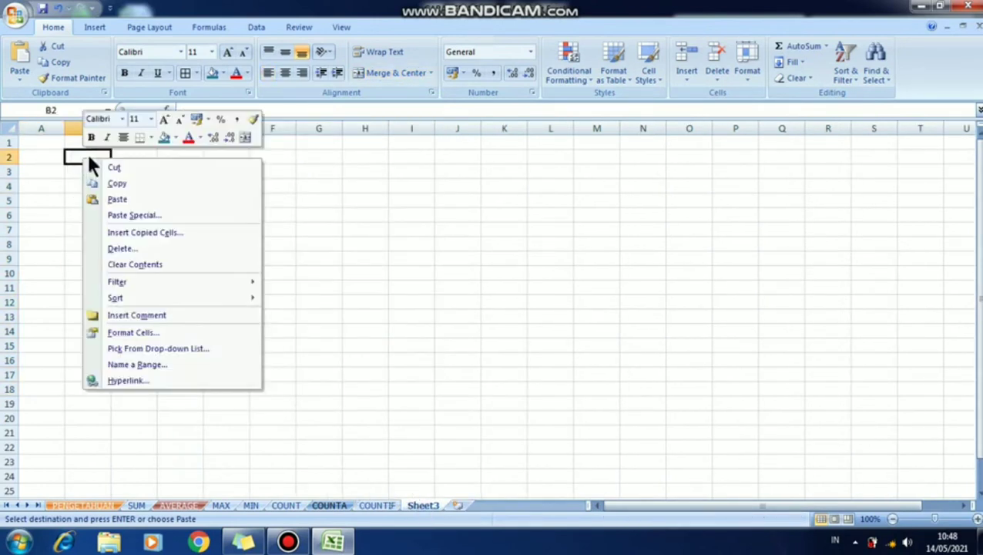
{"action": "left_click", "coordinate": [117, 200]}
{"action": "left_click", "coordinate": [254, 417]}
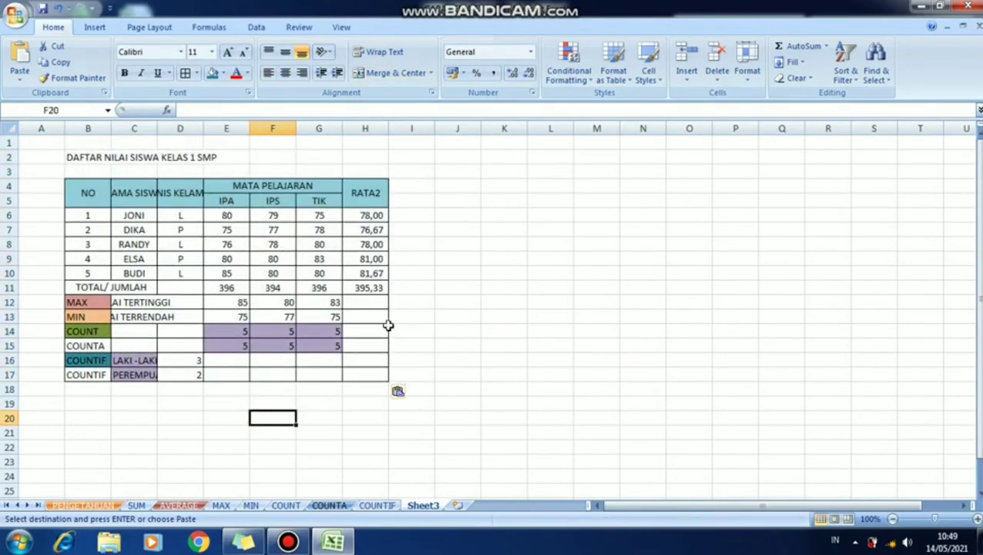
Step: Autofit columns C and D so the NAMA SISWA and JENIS KELAMIN headings fit
{"action": "left_click", "coordinate": [162, 128]}
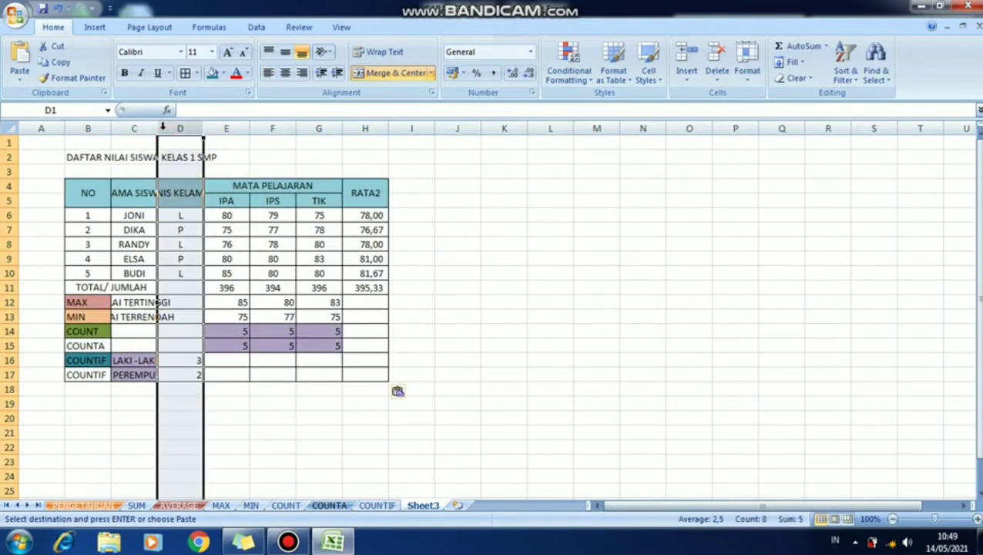
{"action": "double_click", "coordinate": [158, 128]}
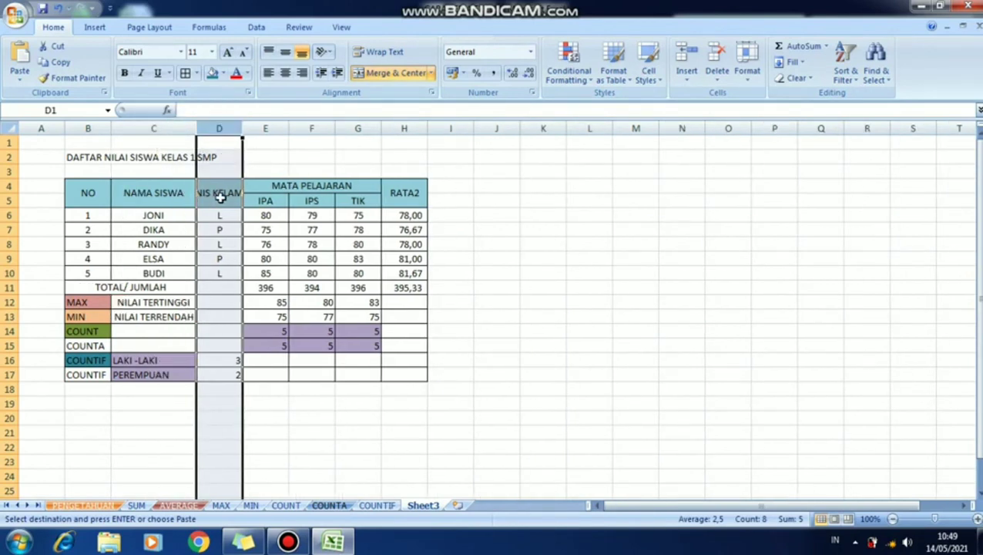
{"action": "double_click", "coordinate": [242, 129]}
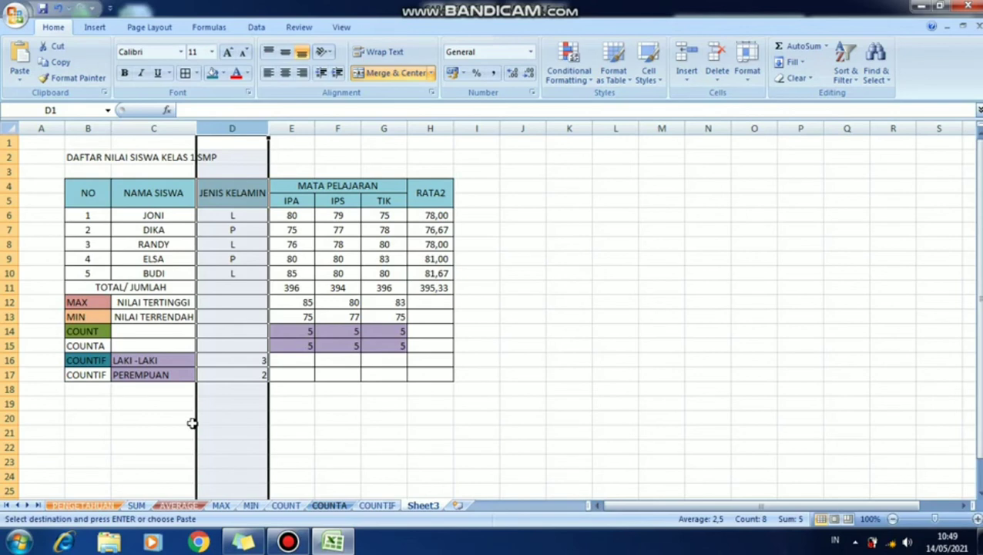
{"action": "left_click", "coordinate": [472, 447]}
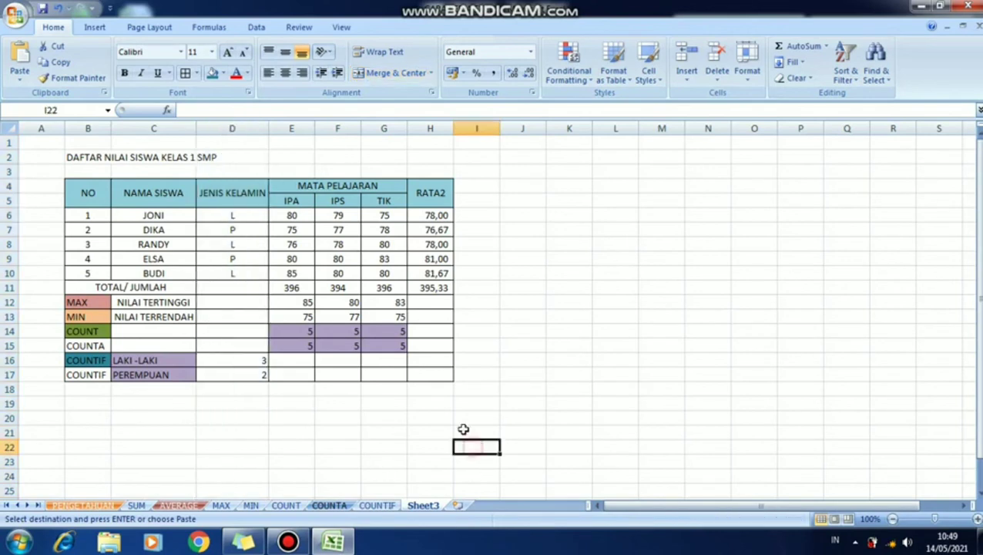
{"action": "left_click", "coordinate": [148, 461]}
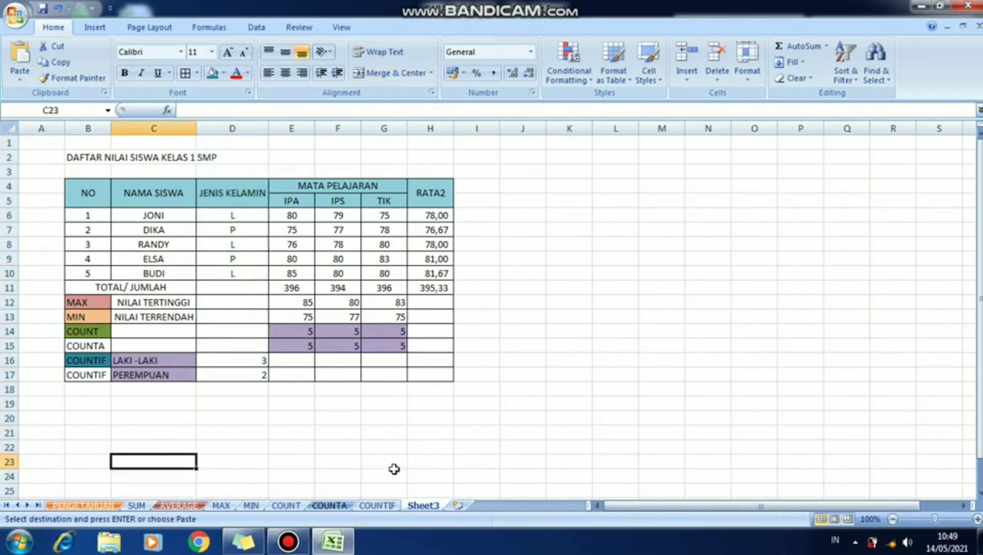
Step: Change the font of the whole worksheet to Bradley Hand ITC
{"action": "left_click", "coordinate": [15, 131]}
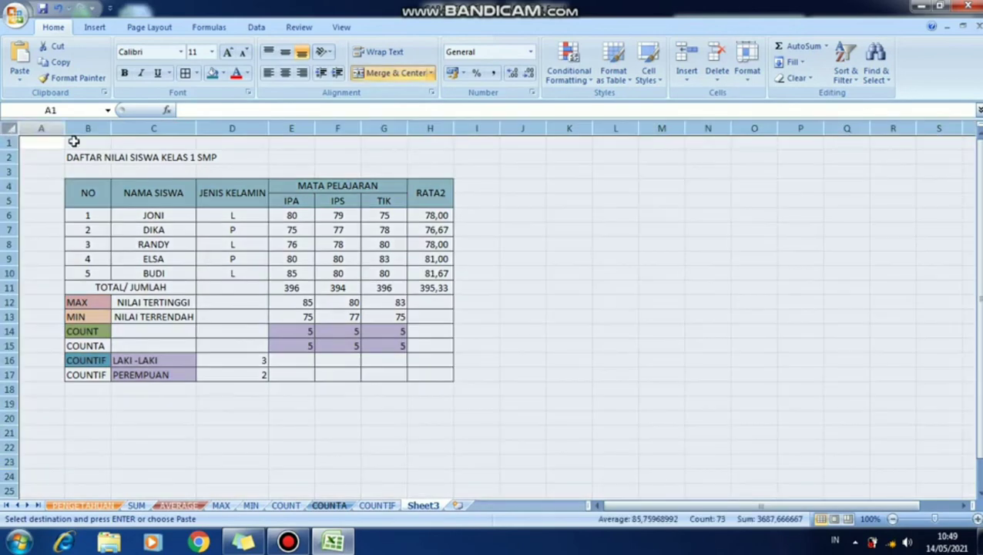
{"action": "left_click", "coordinate": [180, 51]}
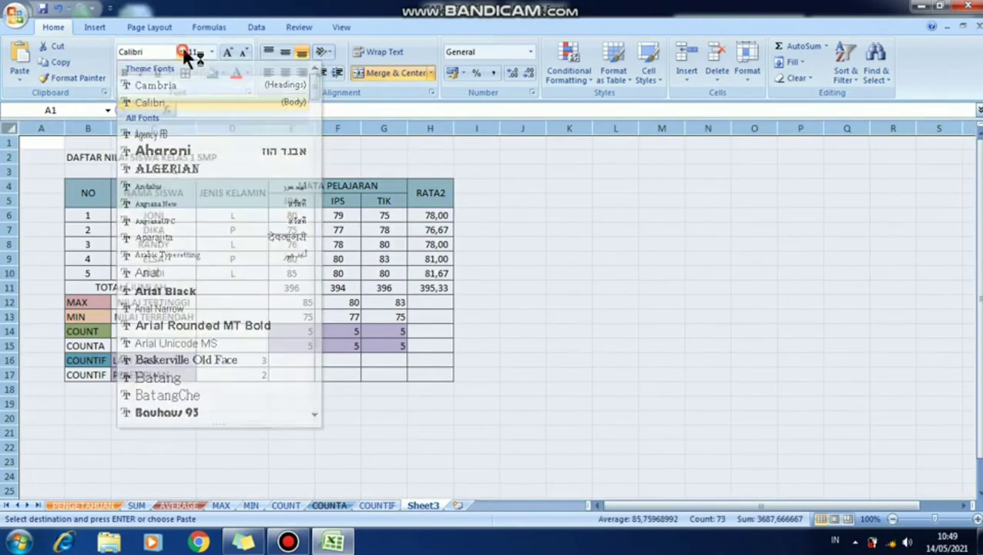
{"action": "left_click", "coordinate": [181, 50]}
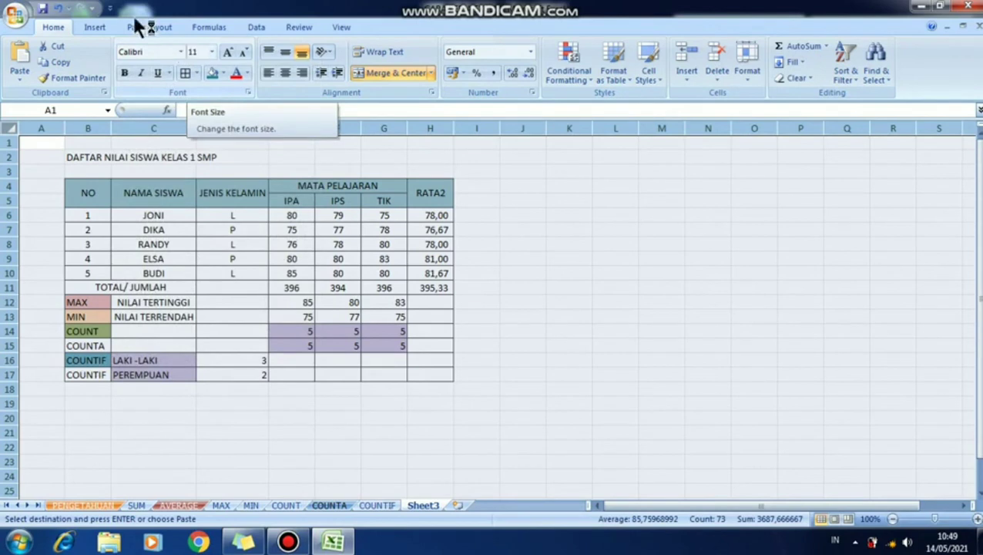
{"action": "left_click", "coordinate": [180, 51]}
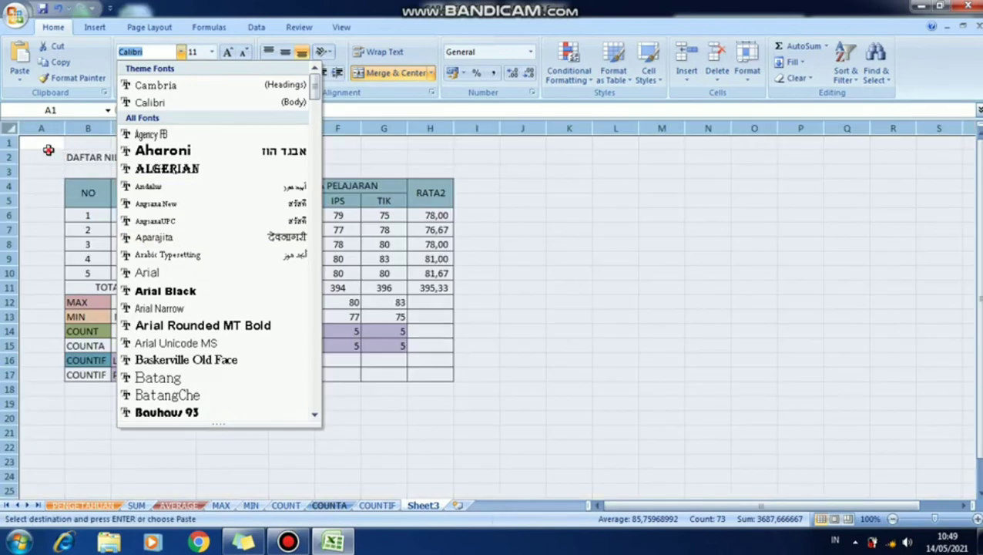
{"action": "left_click", "coordinate": [49, 150]}
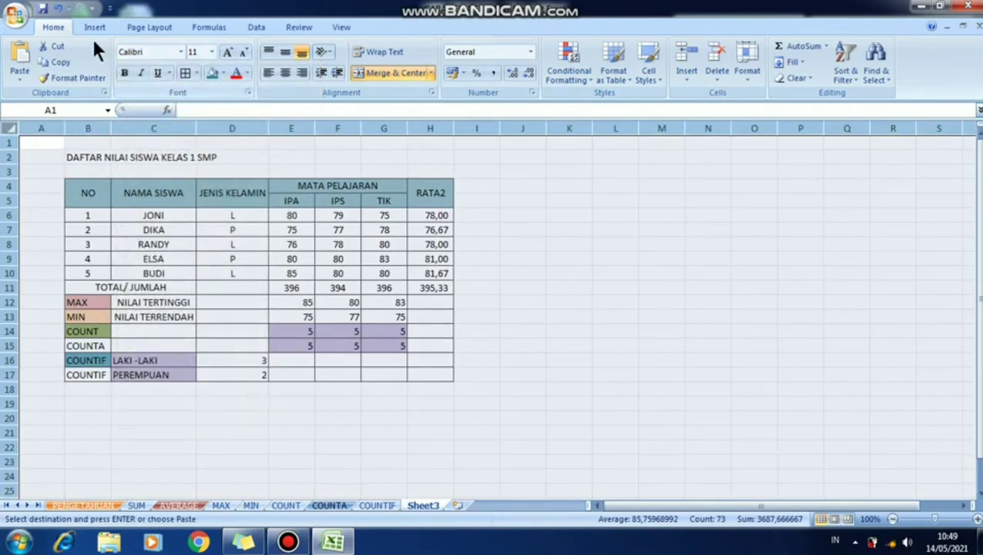
{"action": "left_click", "coordinate": [181, 52]}
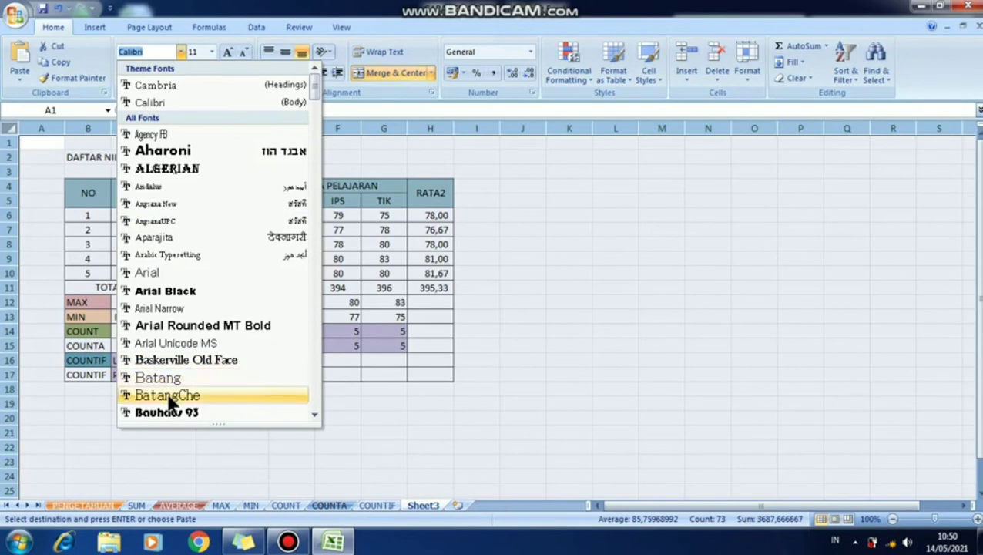
{"action": "scroll", "coordinate": [176, 390], "scroll_direction": "down", "scroll_amount": 3}
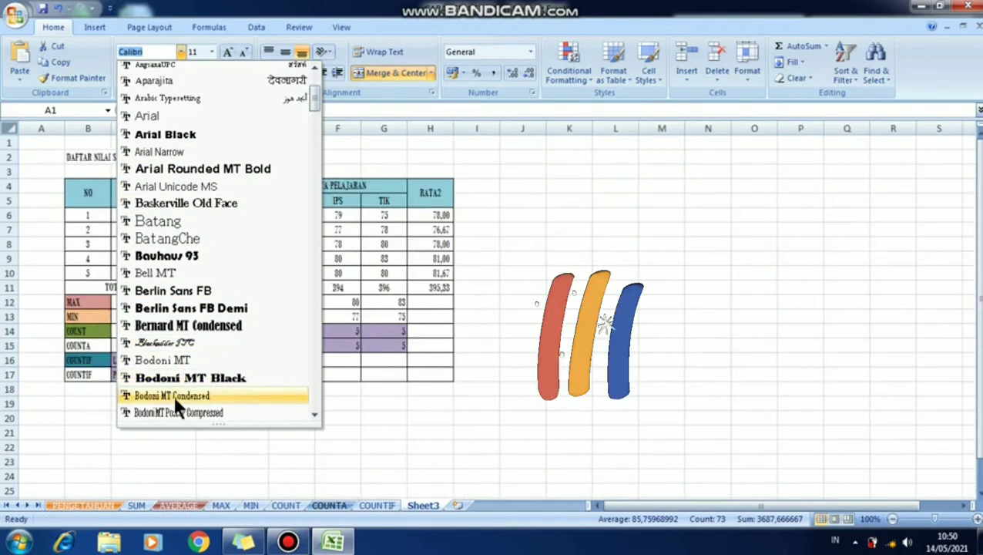
{"action": "scroll", "coordinate": [242, 399], "scroll_direction": "down", "scroll_amount": 3}
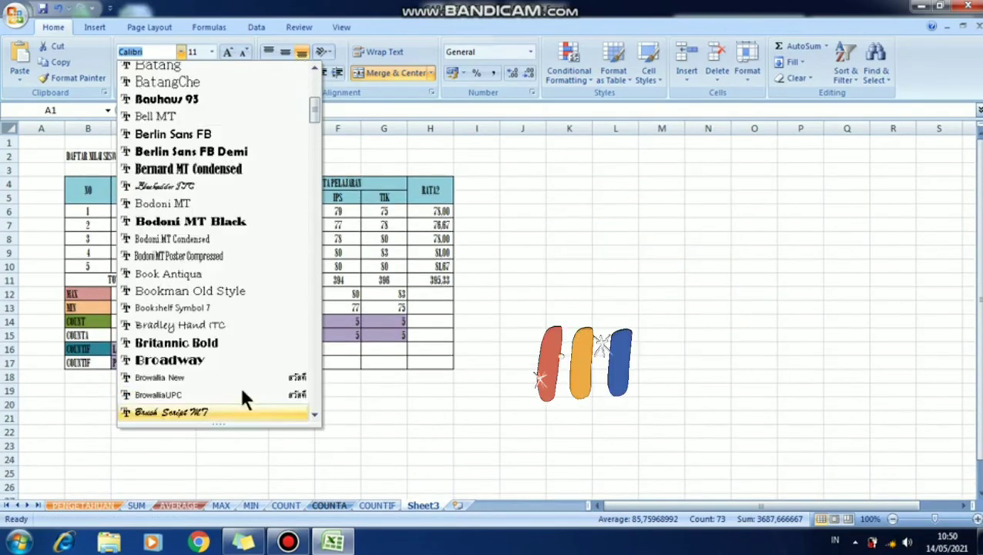
{"action": "scroll", "coordinate": [231, 370], "scroll_direction": "down", "scroll_amount": 2}
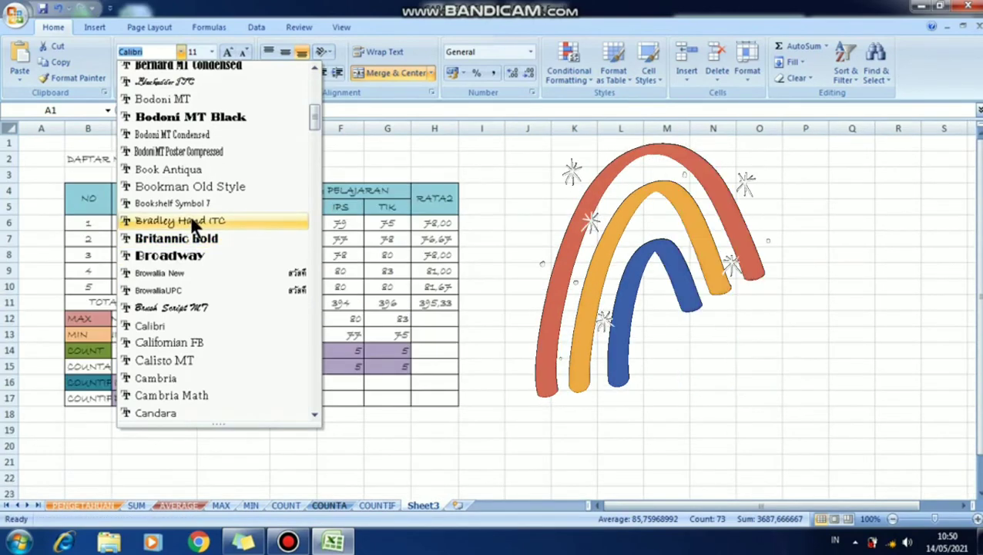
{"action": "left_click", "coordinate": [189, 221]}
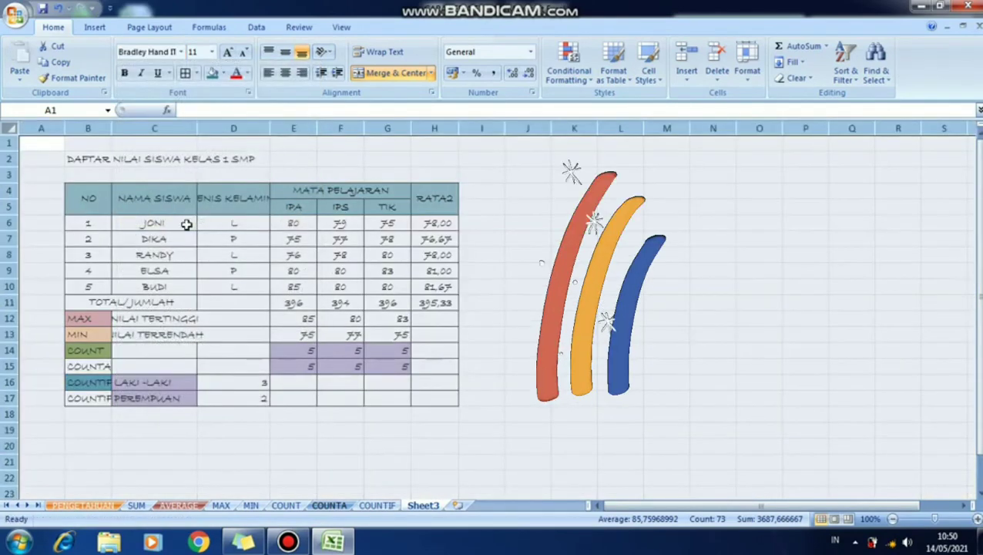
{"action": "left_click", "coordinate": [491, 394]}
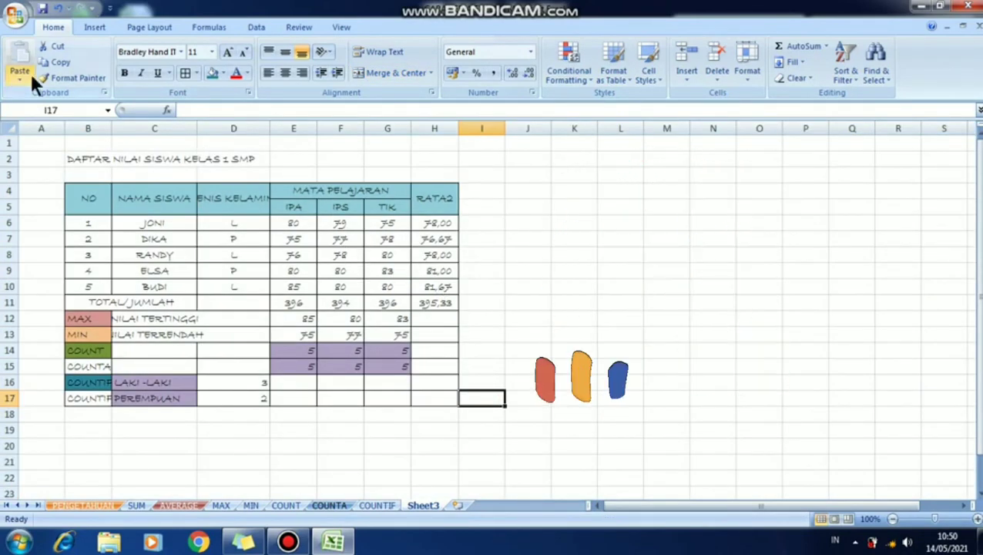
Step: Set the font size of the whole worksheet to 15
{"action": "left_click", "coordinate": [212, 51]}
{"action": "left_click", "coordinate": [38, 136]}
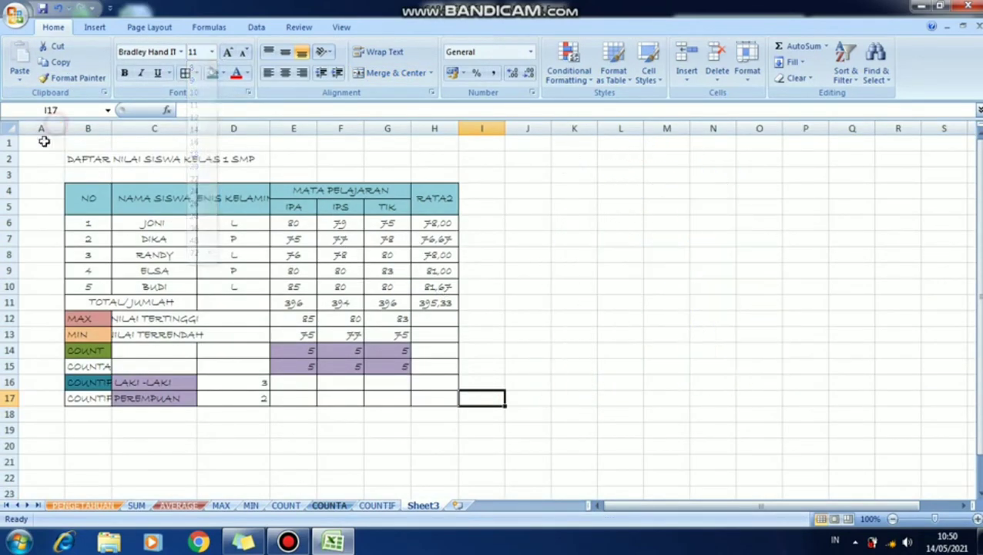
{"action": "left_click", "coordinate": [10, 128]}
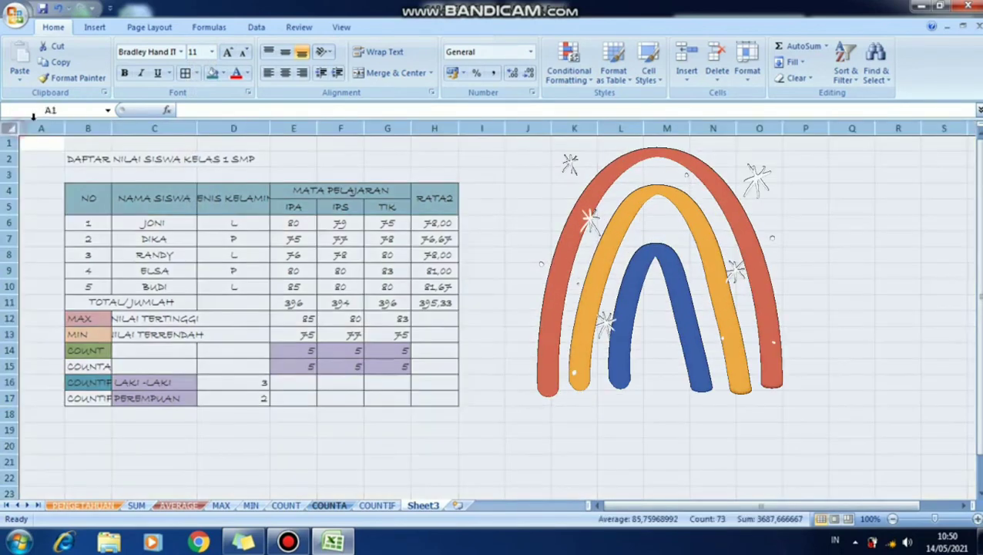
{"action": "left_click", "coordinate": [212, 51]}
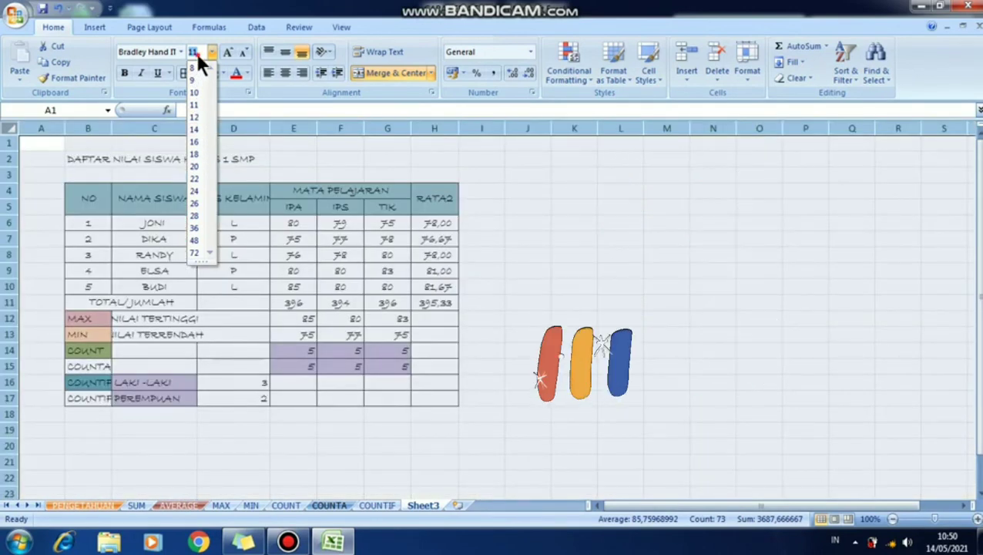
{"action": "type", "text": "1"}
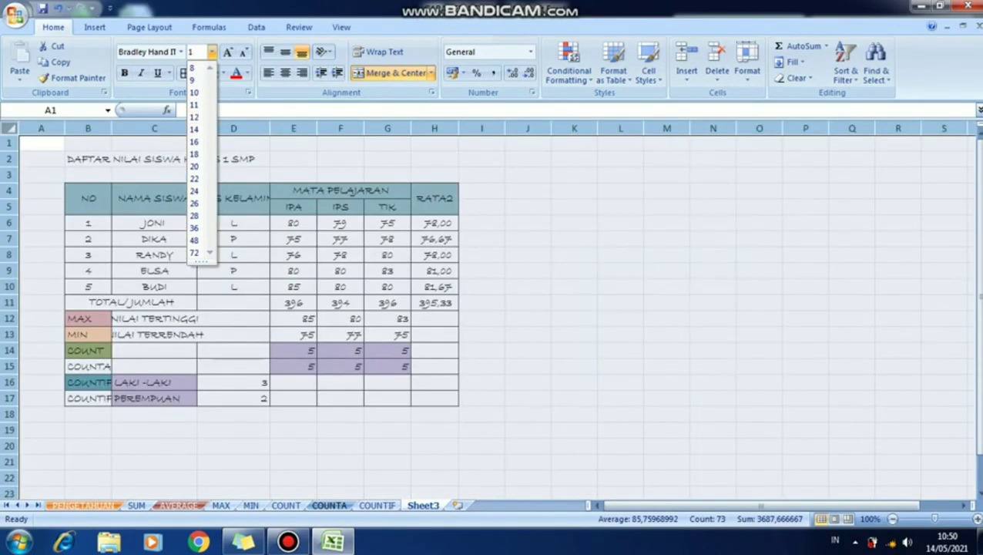
{"action": "type", "text": "5"}
{"action": "key", "text": "Return"}
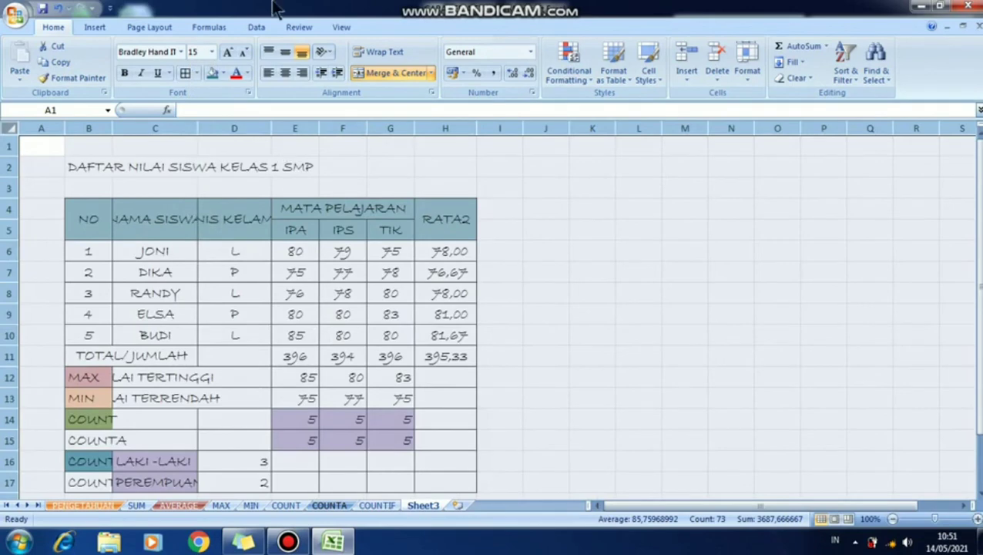
{"action": "scroll", "coordinate": [114, 229], "scroll_direction": "down", "scroll_amount": 2}
{"action": "scroll", "coordinate": [113, 232], "scroll_direction": "up", "scroll_amount": 1}
{"action": "scroll", "coordinate": [114, 231], "scroll_direction": "up", "scroll_amount": 1}
{"action": "left_click", "coordinate": [259, 191]}
Step: Delete the empty row above the title and the empty row between the title and the table header
{"action": "left_click", "coordinate": [9, 145]}
{"action": "right_click", "coordinate": [9, 145]}
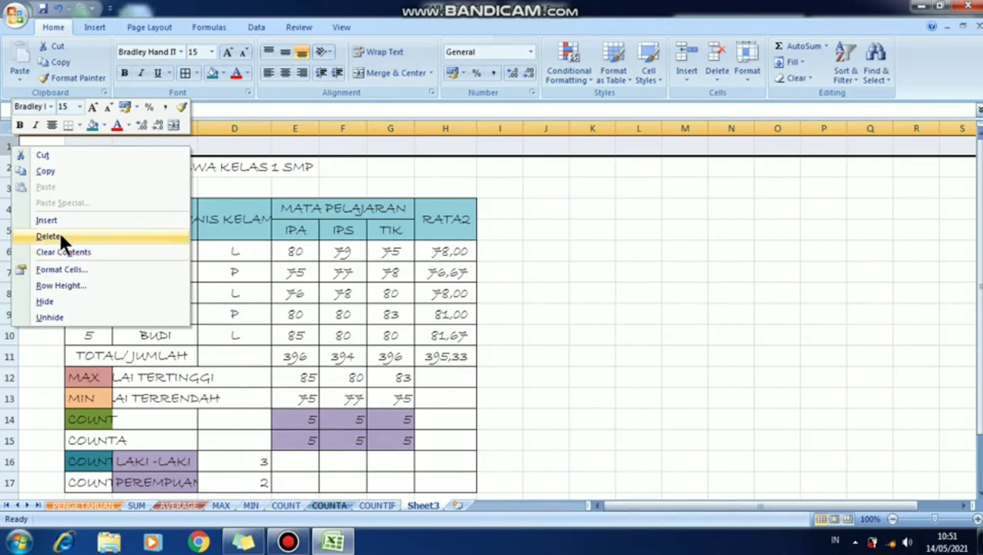
{"action": "left_click", "coordinate": [61, 236]}
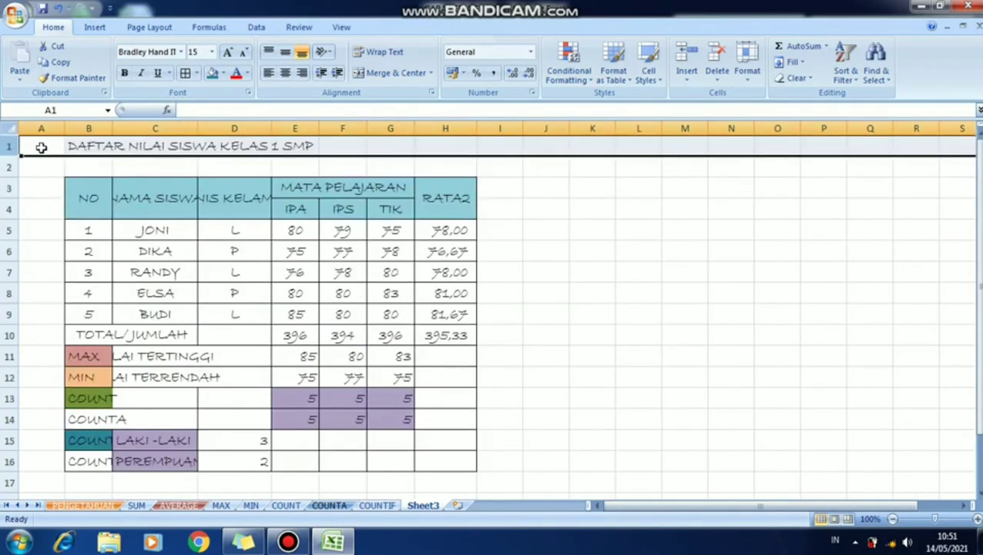
{"action": "left_click", "coordinate": [6, 166]}
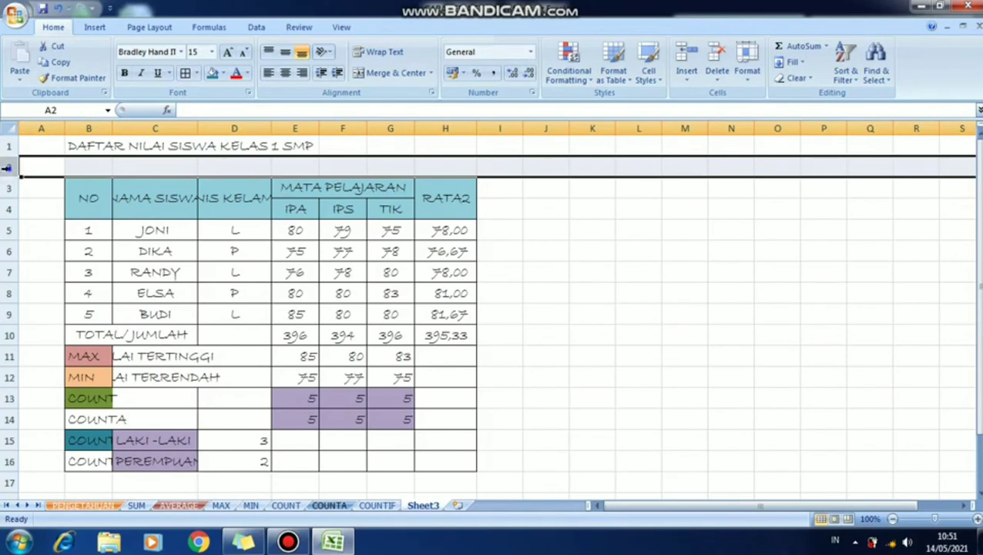
{"action": "right_click", "coordinate": [6, 166]}
{"action": "left_click", "coordinate": [45, 260]}
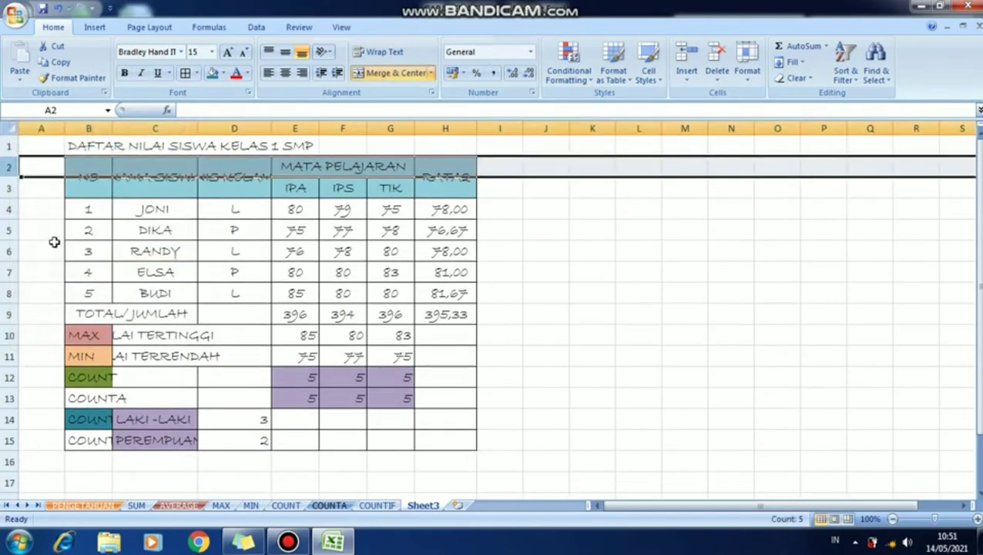
{"action": "left_click", "coordinate": [503, 270]}
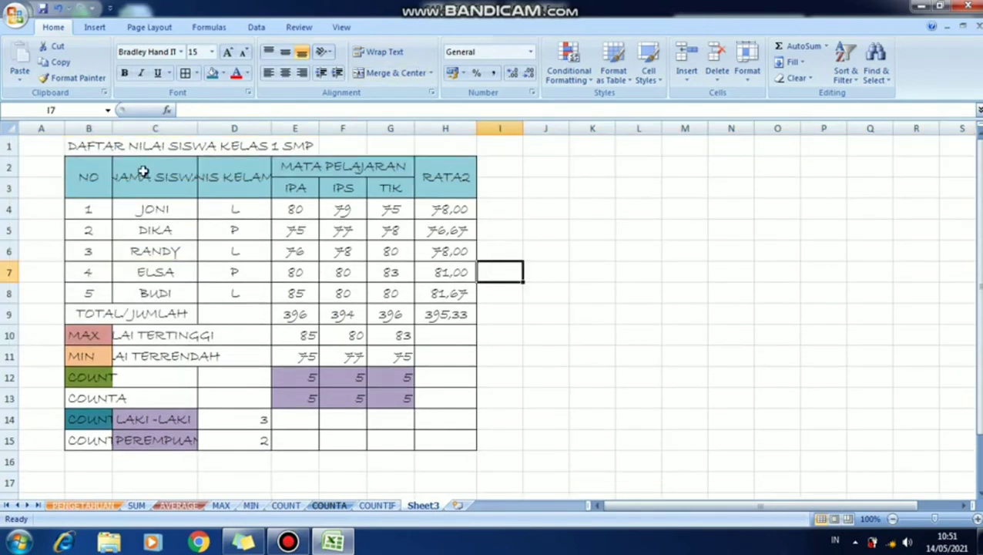
Step: Autofit columns B and C to their contents, and dismiss the Windows color scheme dialog without changing the scheme
{"action": "double_click", "coordinate": [112, 128]}
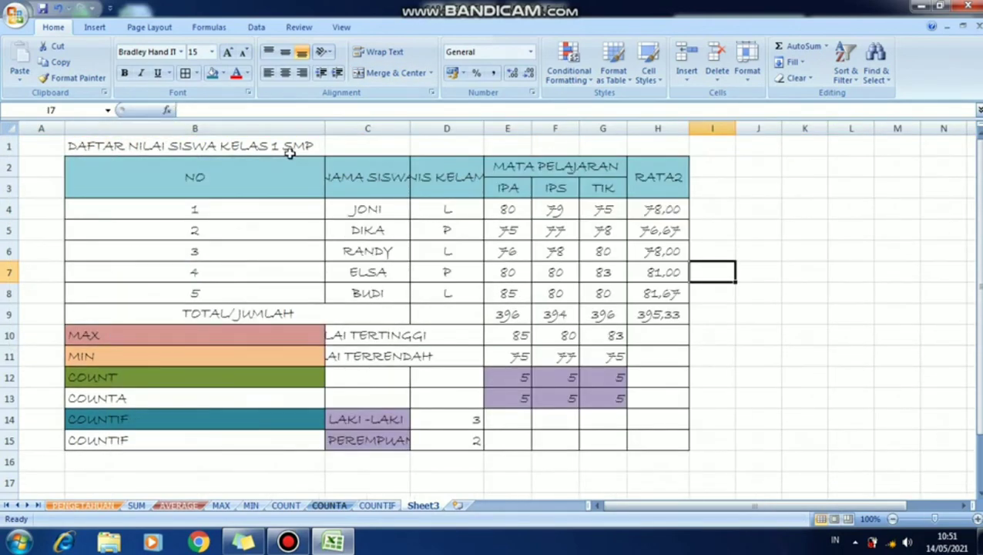
{"action": "double_click", "coordinate": [411, 127]}
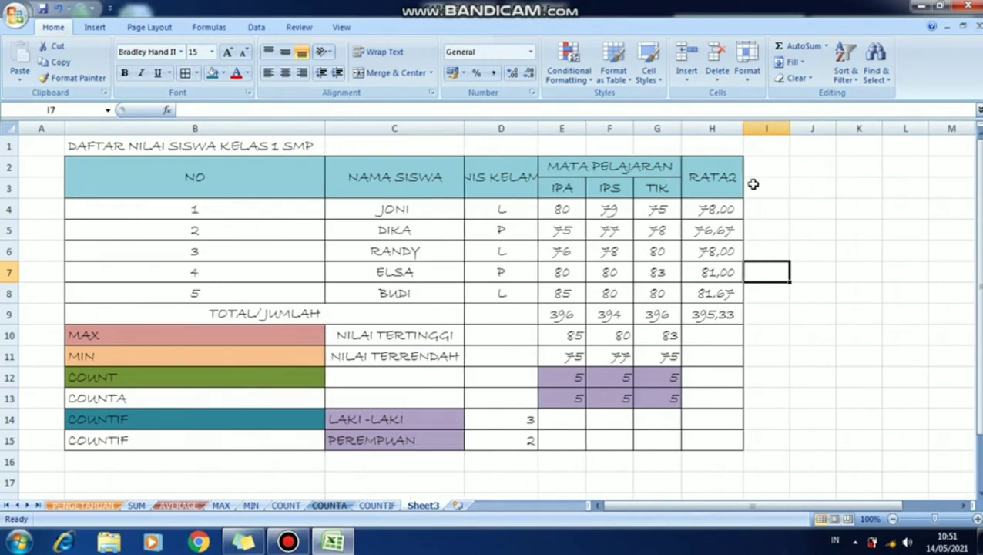
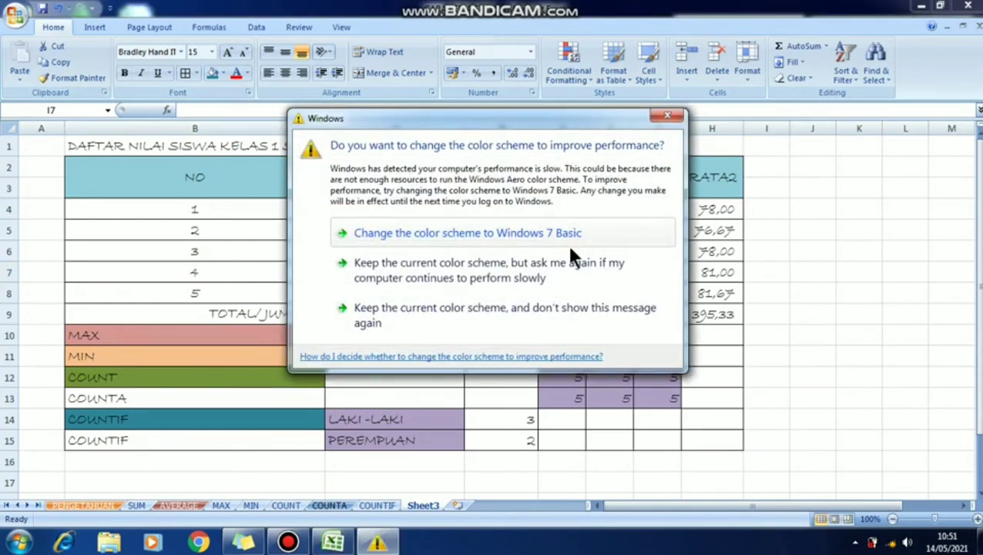
{"action": "left_click", "coordinate": [675, 118]}
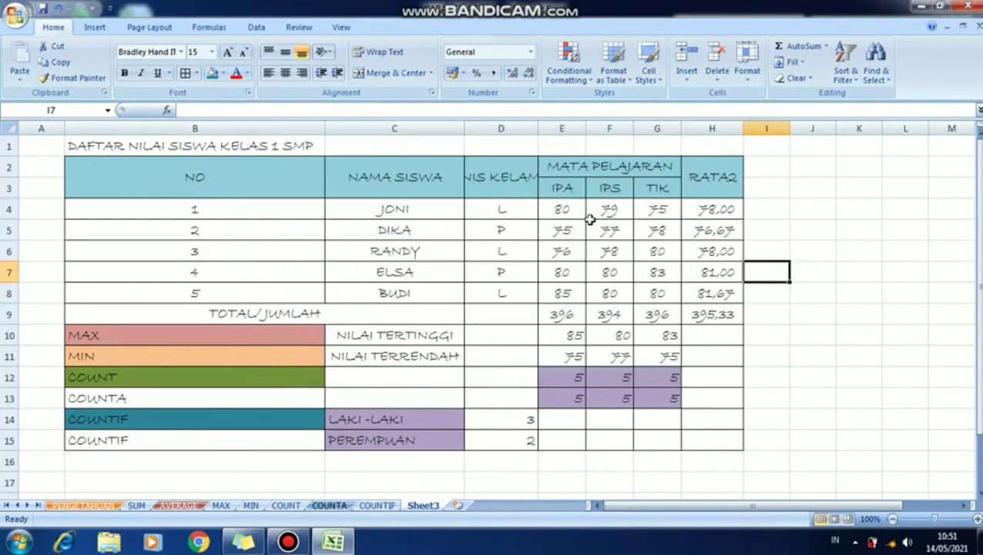
{"action": "left_click", "coordinate": [567, 252]}
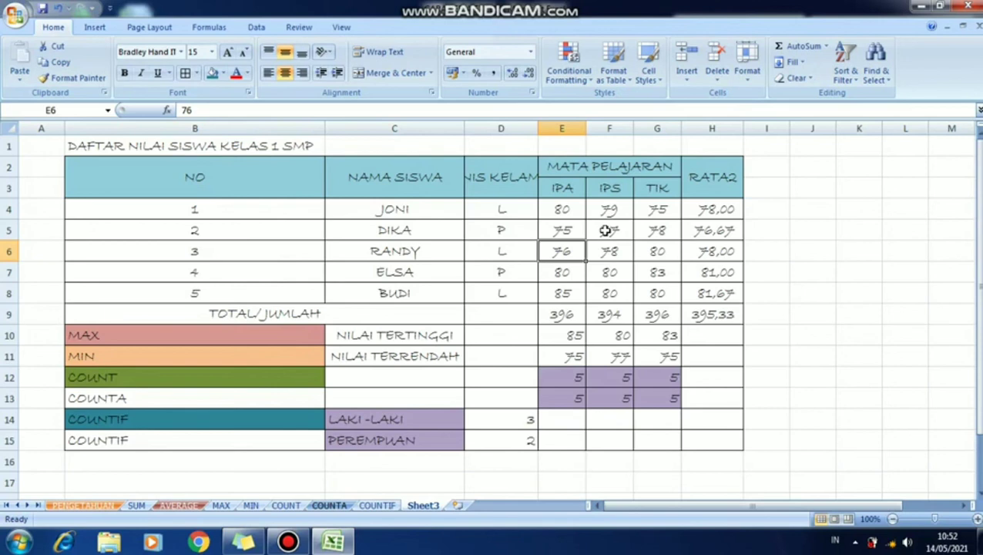
{"action": "key", "text": "Up"}
{"action": "key", "text": "Up"}
{"action": "key", "text": "Down"}
{"action": "key", "text": "Down"}
{"action": "key", "text": "Down"}
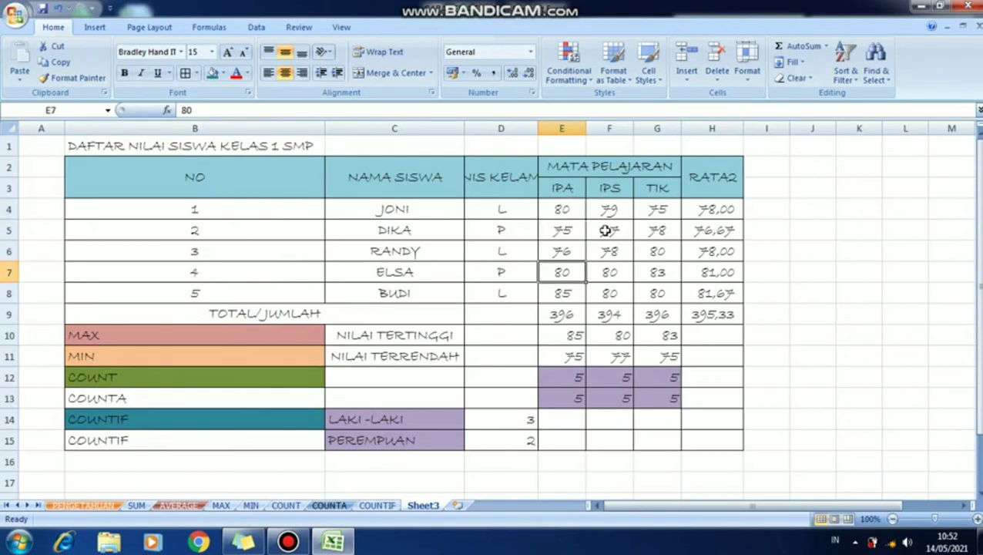
{"action": "key", "text": "Up"}
{"action": "key", "text": "Up"}
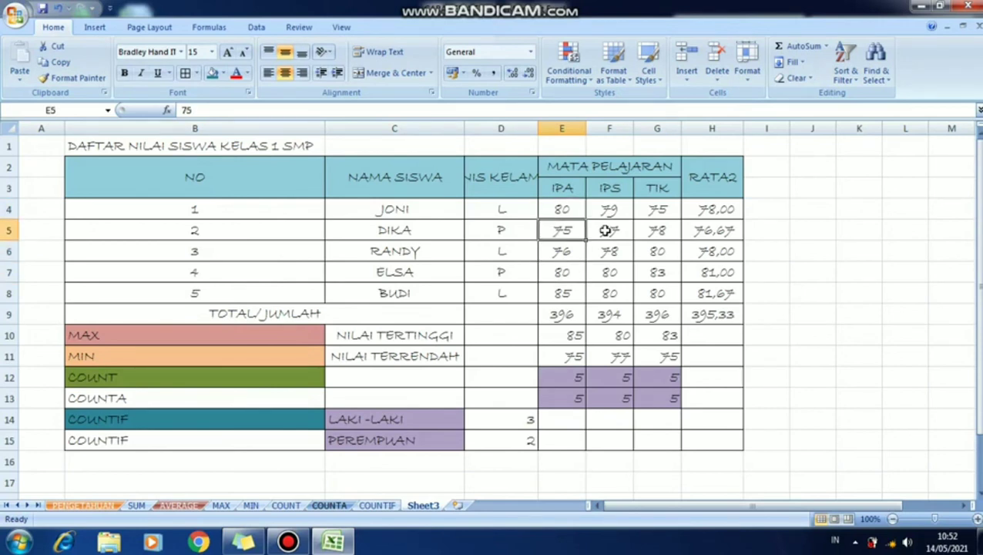
{"action": "key", "text": "Up"}
{"action": "key", "text": "Down"}
{"action": "key", "text": "Down"}
{"action": "key", "text": "Up"}
{"action": "key", "text": "Down"}
{"action": "key", "text": "Down"}
Step: Clear the IPA scores in E5 and E8 to test how the summary formulas react
{"action": "key", "text": "Up"}
{"action": "key", "text": "Down"}
{"action": "key", "text": "Up"}
{"action": "key", "text": "Delete"}
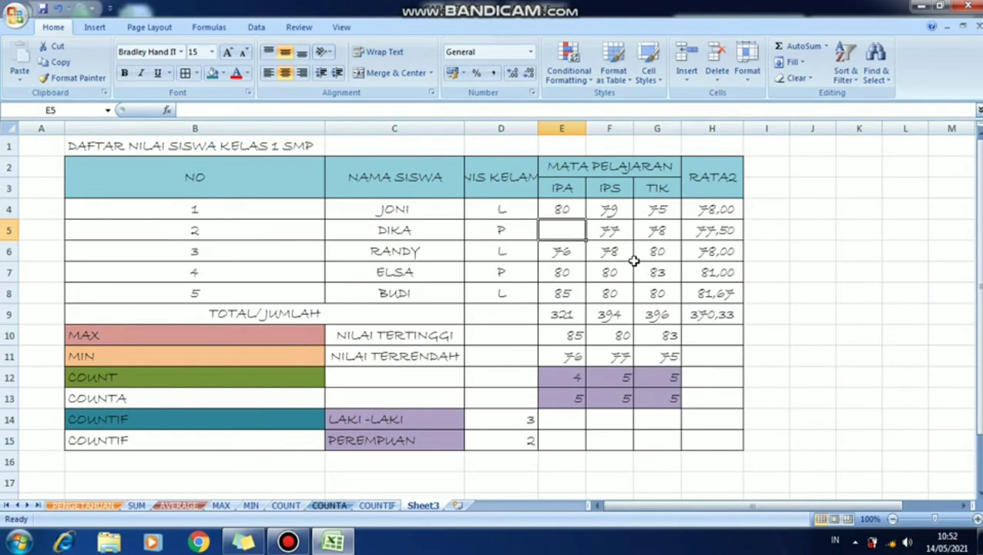
{"action": "key", "text": "Down"}
{"action": "key", "text": "Down"}
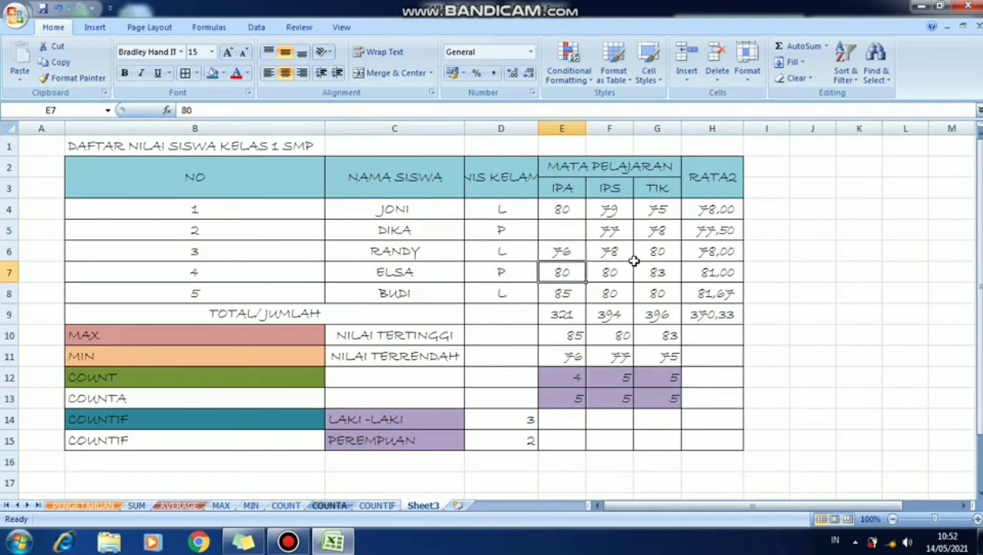
{"action": "key", "text": "Down"}
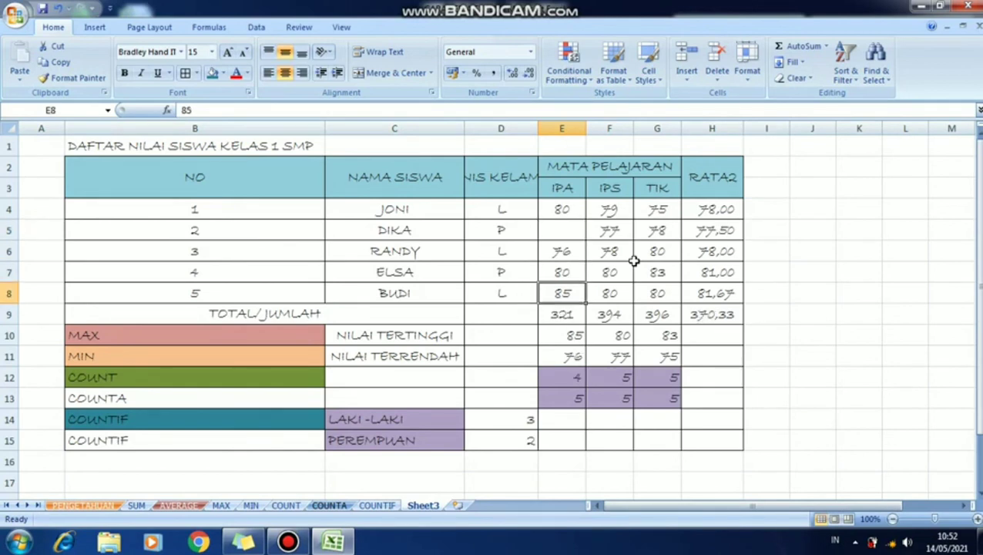
{"action": "key", "text": "Delete"}
{"action": "key", "text": "Up"}
{"action": "key", "text": "Up"}
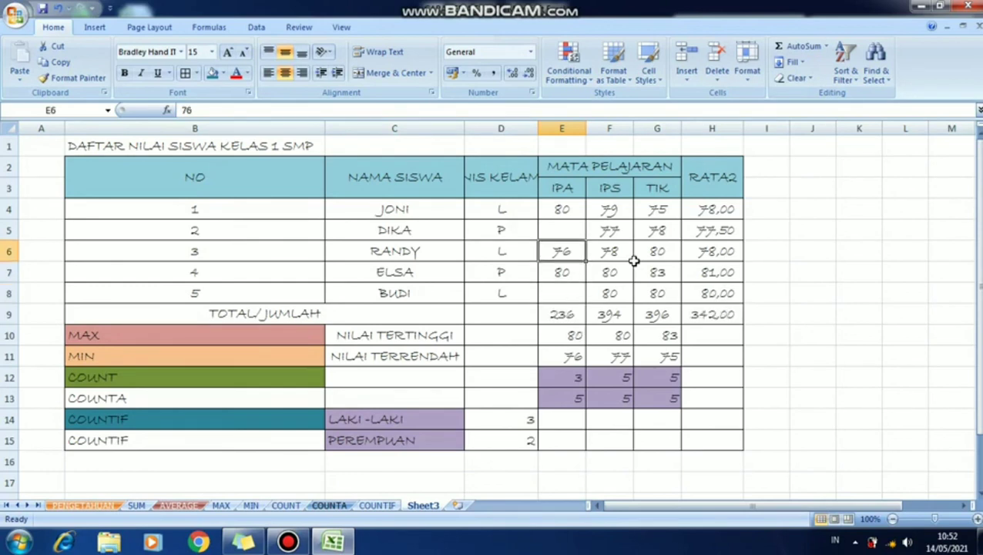
Step: Clear the IPS score in F6 of the third student
{"action": "key", "text": "Up"}
{"action": "key", "text": "Down"}
{"action": "key", "text": "Right"}
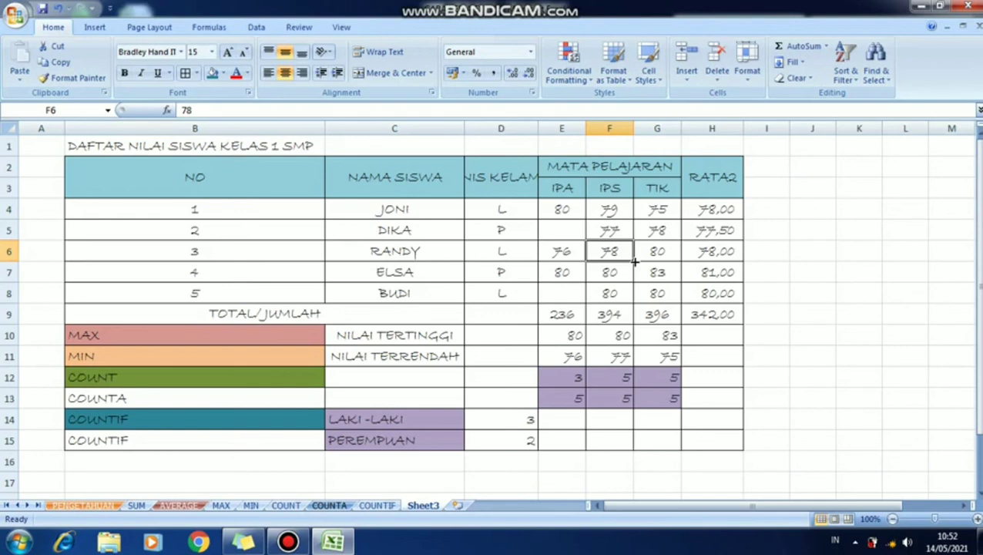
{"action": "key", "text": "Delete"}
{"action": "key", "text": "Down"}
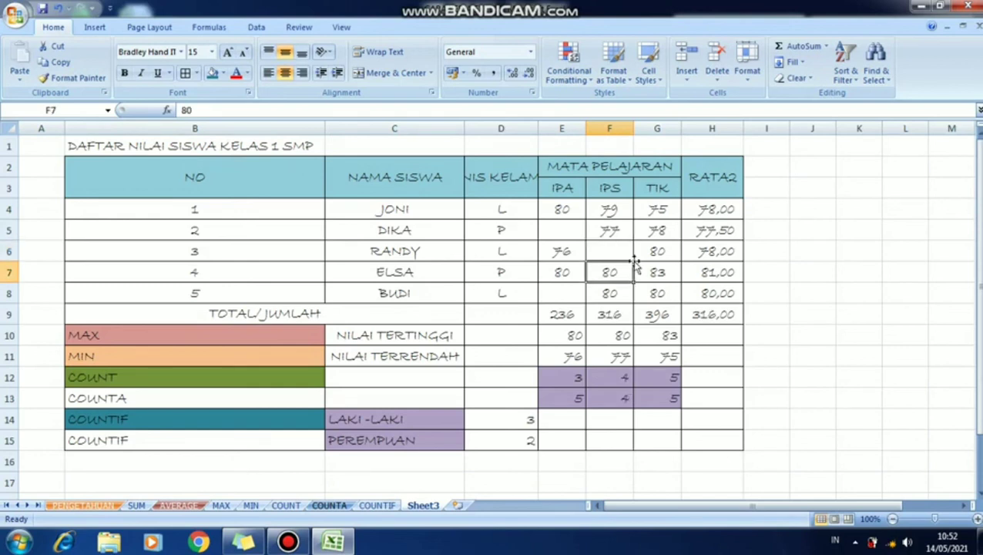
{"action": "key", "text": "Down"}
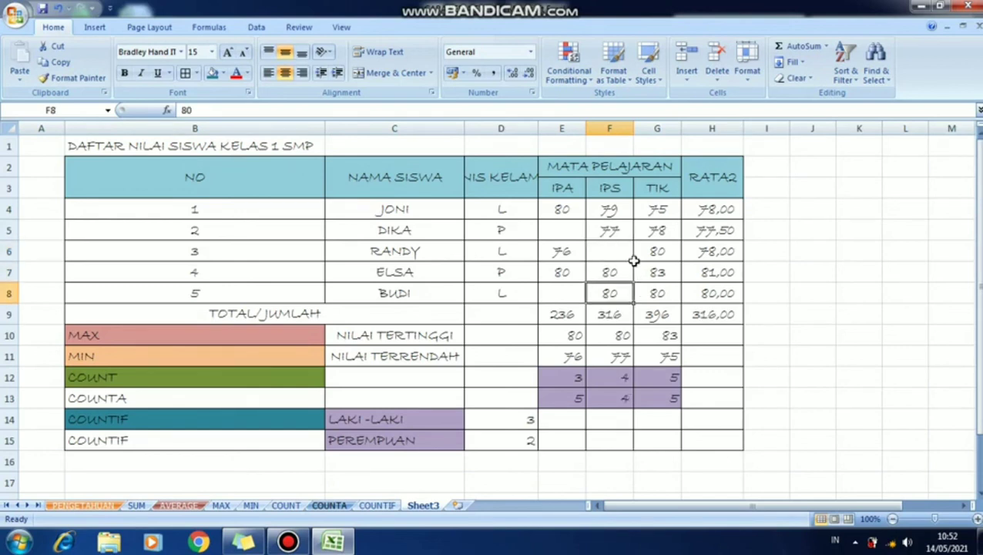
Step: Clear the IPS scores in F4 and F7 of the first and fourth students
{"action": "key", "text": "Up"}
{"action": "key", "text": "Up"}
{"action": "key", "text": "Up"}
{"action": "key", "text": "Up"}
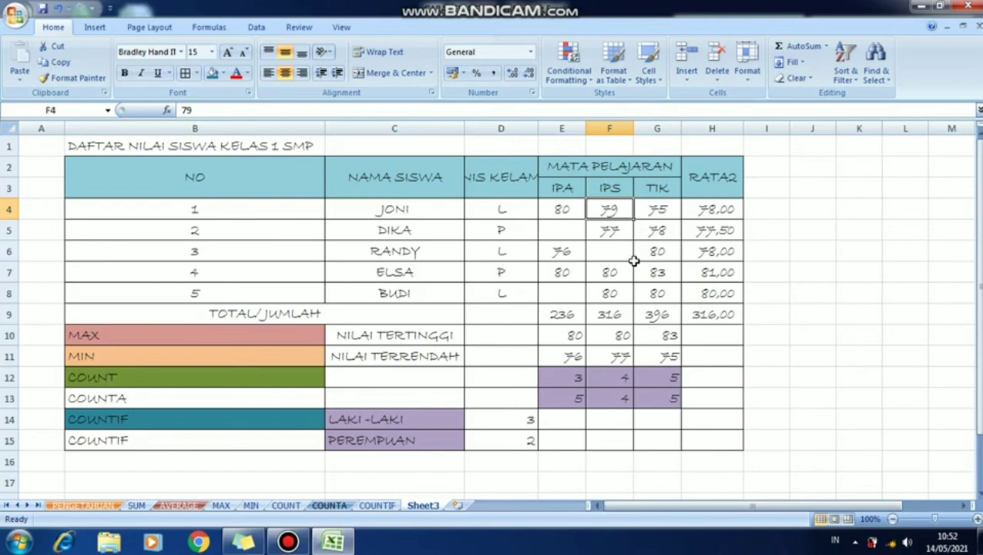
{"action": "key", "text": "Delete"}
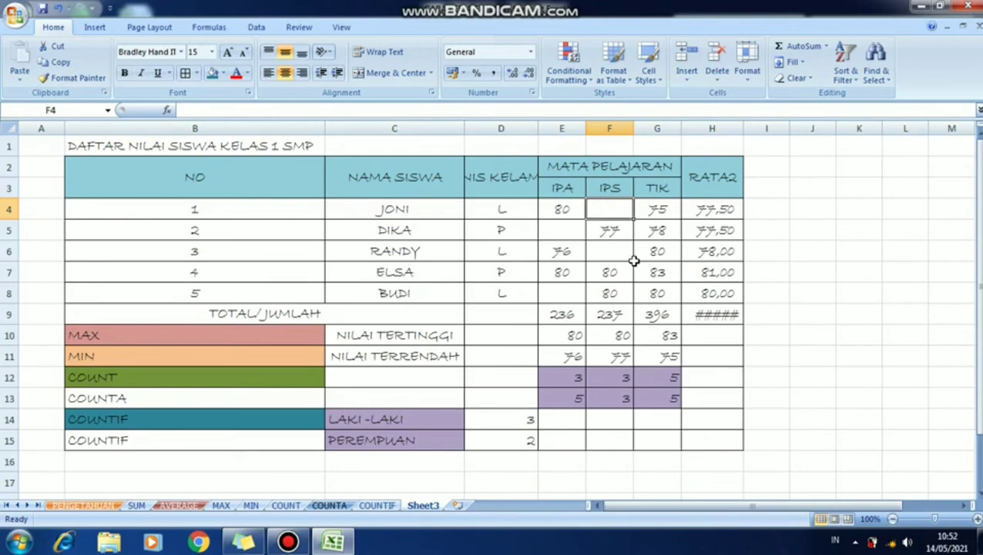
{"action": "key", "text": "Down"}
{"action": "key", "text": "Down"}
{"action": "key", "text": "Down"}
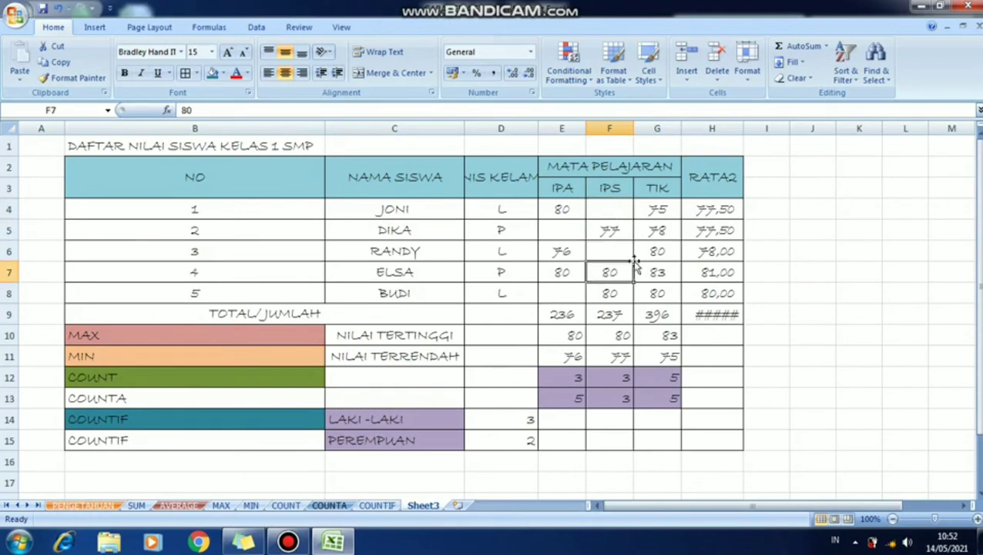
{"action": "key", "text": "Delete"}
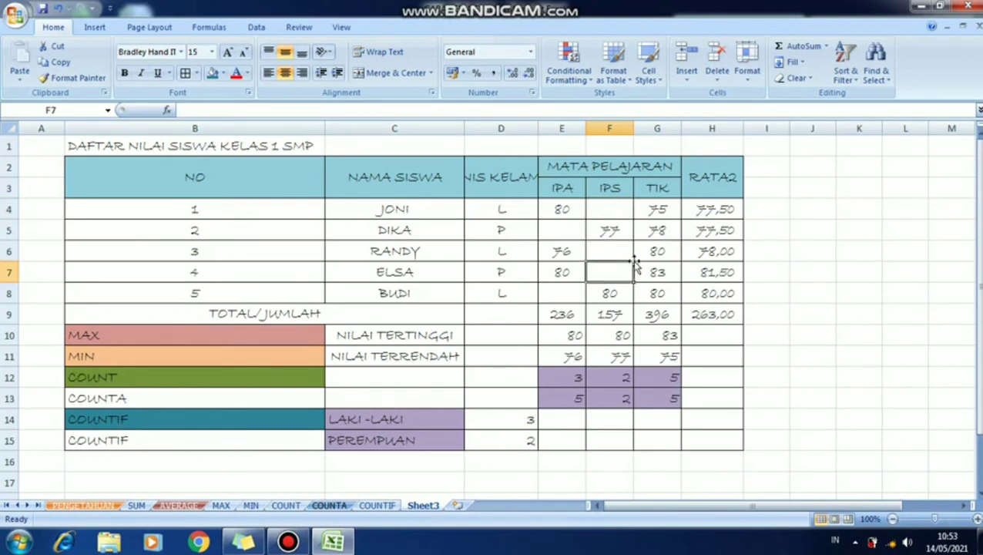
Step: Clear the TIK scores in G5, G7 and G8, and autofit column H to its contents
{"action": "key", "text": "Down"}
{"action": "key", "text": "Up"}
{"action": "key", "text": "Up"}
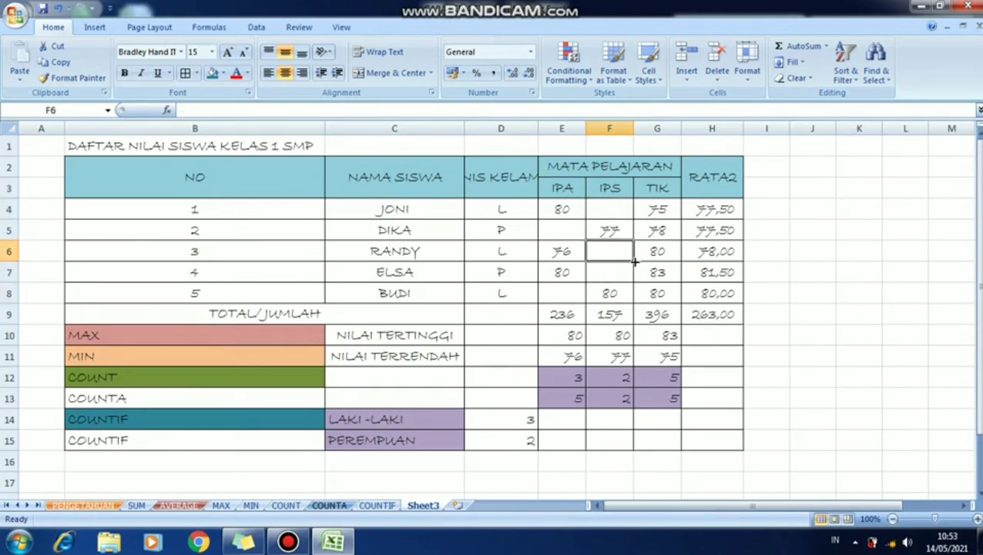
{"action": "key", "text": "Up"}
{"action": "key", "text": "Right"}
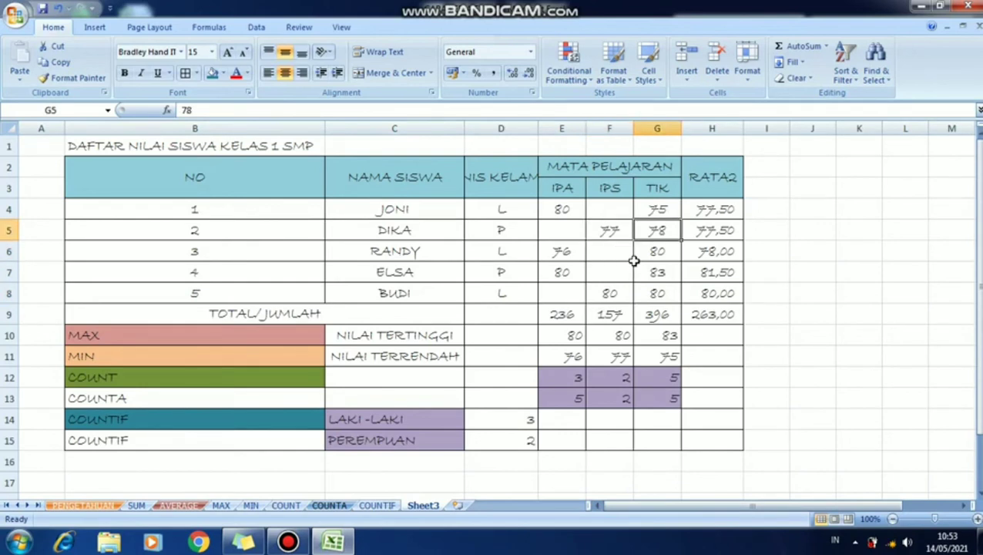
{"action": "key", "text": "Delete"}
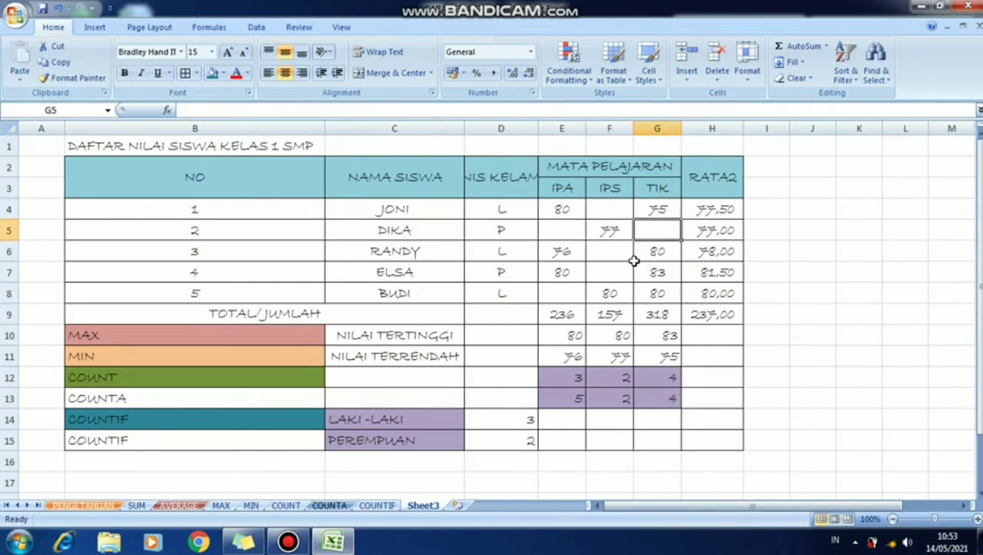
{"action": "key", "text": "Down"}
{"action": "key", "text": "Down"}
{"action": "key", "text": "Delete"}
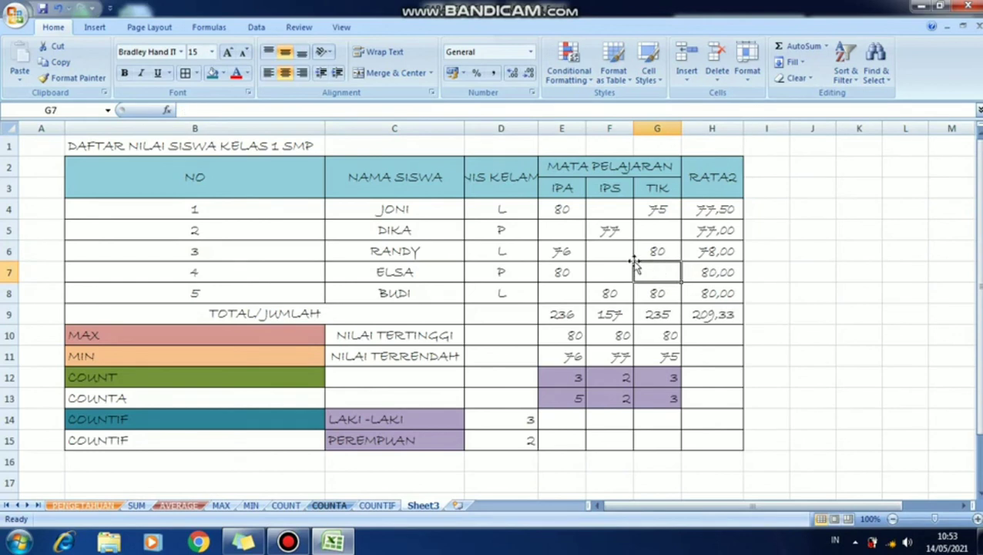
{"action": "key", "text": "Down"}
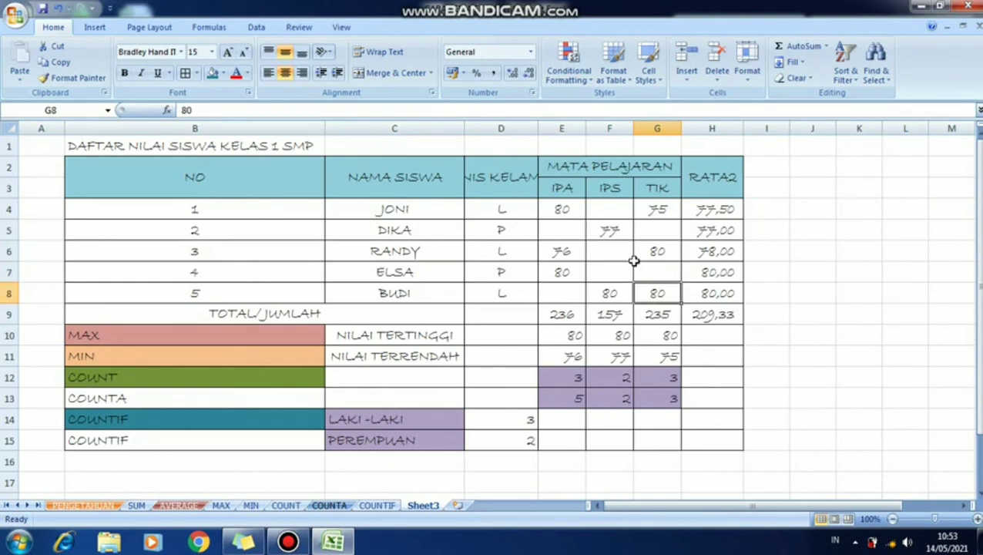
{"action": "key", "text": "Delete"}
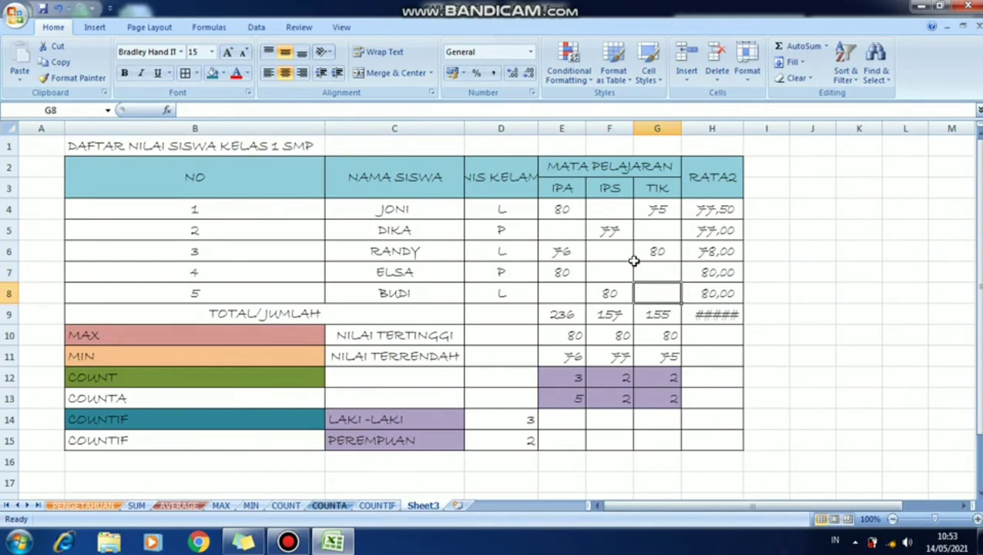
{"action": "key", "text": "Down"}
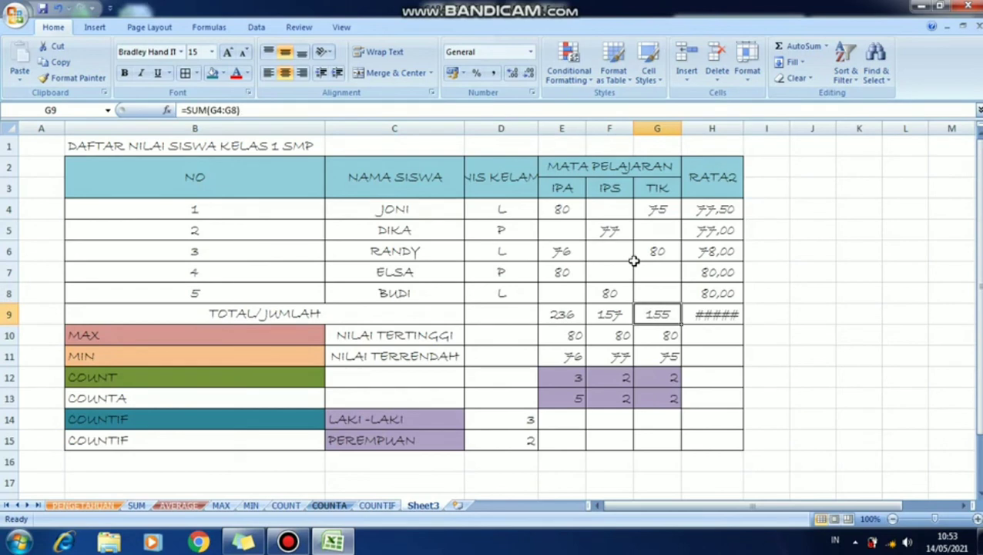
{"action": "double_click", "coordinate": [743, 127]}
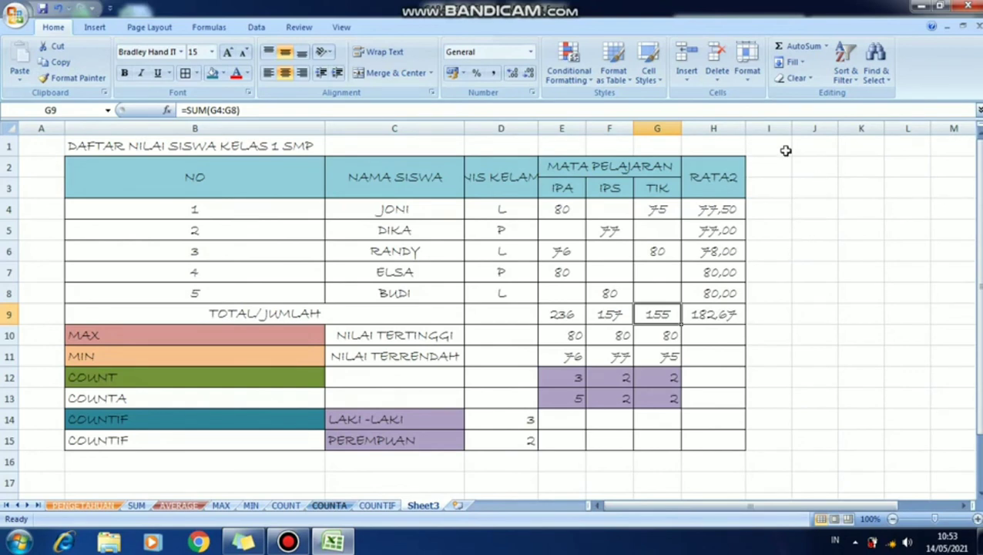
{"action": "scroll", "coordinate": [394, 443], "scroll_direction": "down", "scroll_amount": 1}
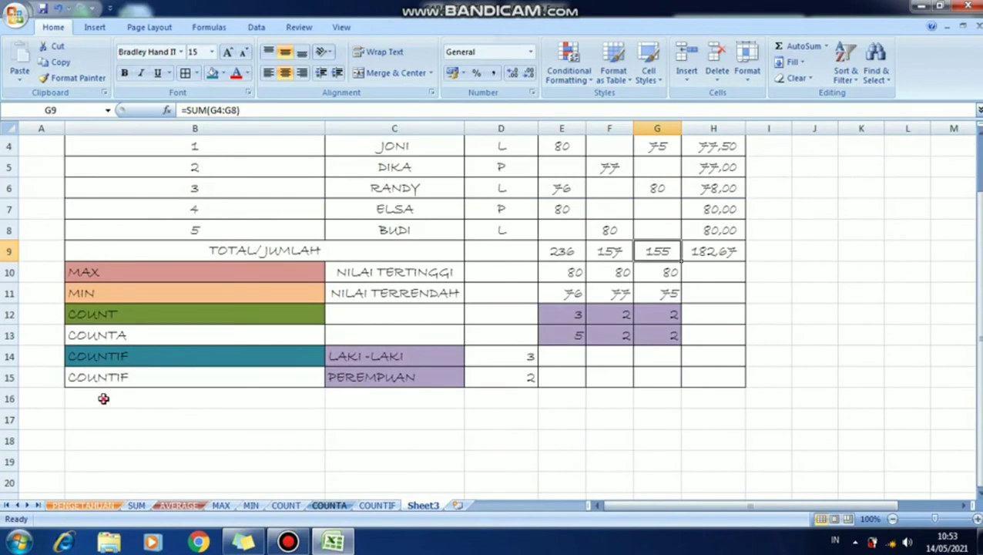
{"action": "left_click", "coordinate": [104, 398]}
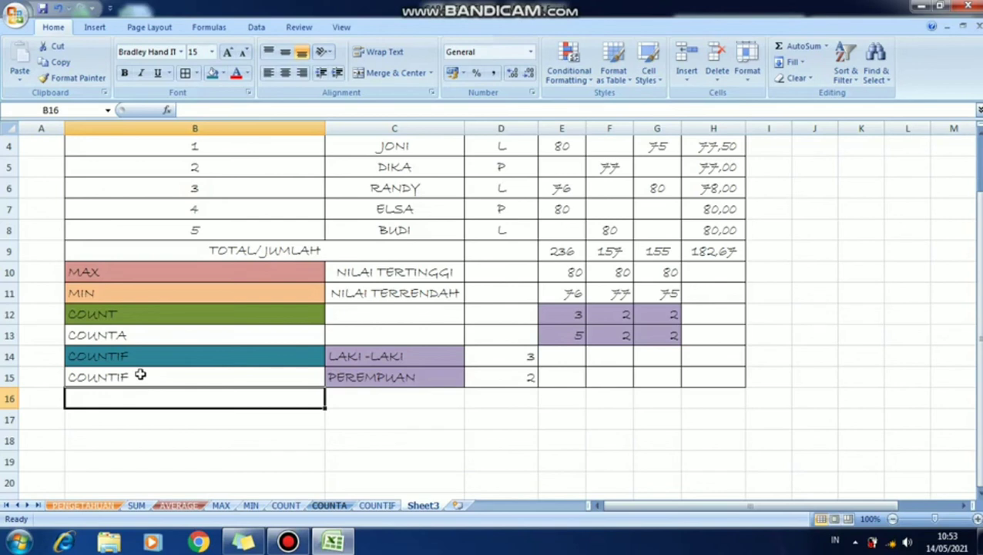
{"action": "type", "text": "C"}
{"action": "left_click", "coordinate": [62, 426]}
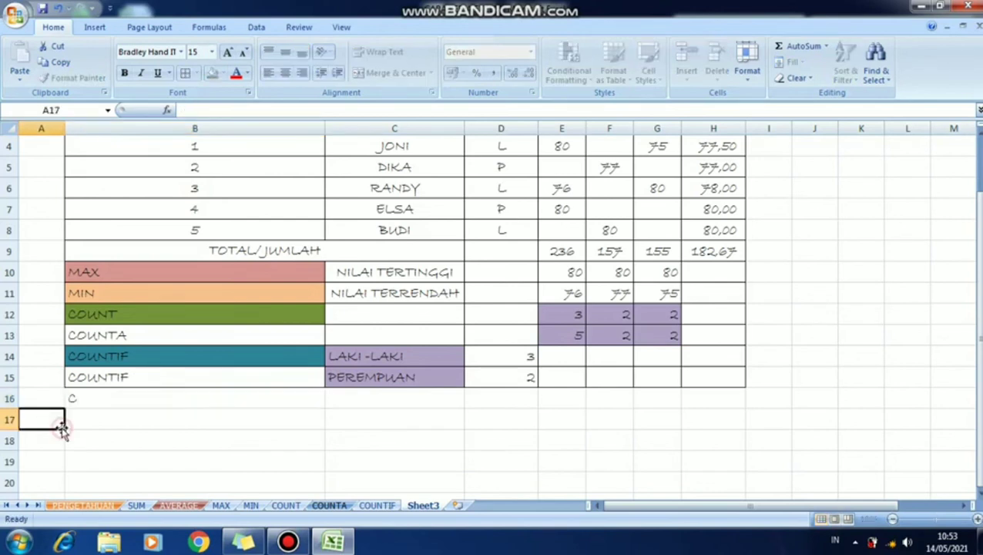
{"action": "type", "text": "OUNT"}
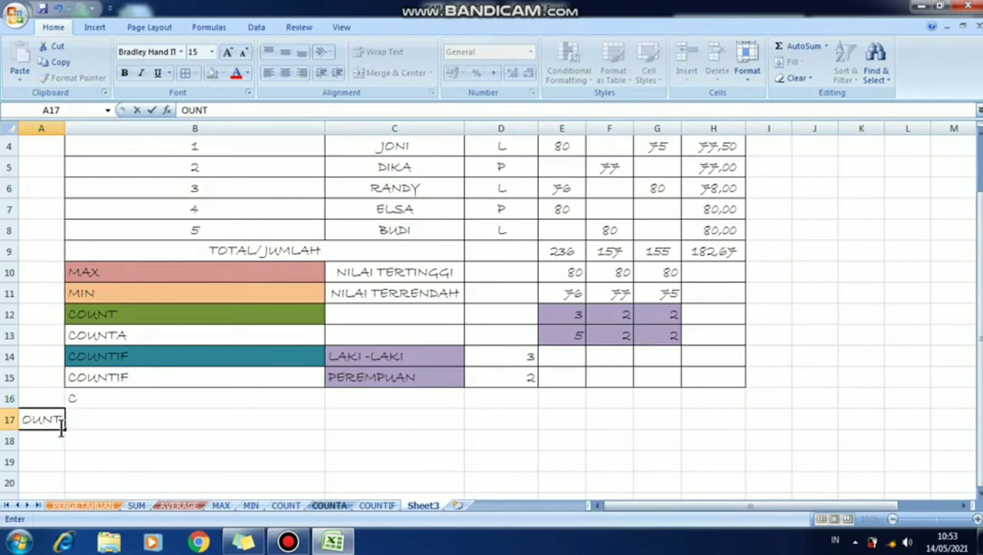
{"action": "key", "text": "BackSpace"}
{"action": "key", "text": "BackSpace"}
{"action": "key", "text": "BackSpace"}
{"action": "key", "text": "BackSpace"}
Step: Enter the label COUNTBLANK in B16, below the last COUNTIF row
{"action": "key", "text": "Up"}
{"action": "key", "text": "Right"}
{"action": "type", "text": "COUNT"}
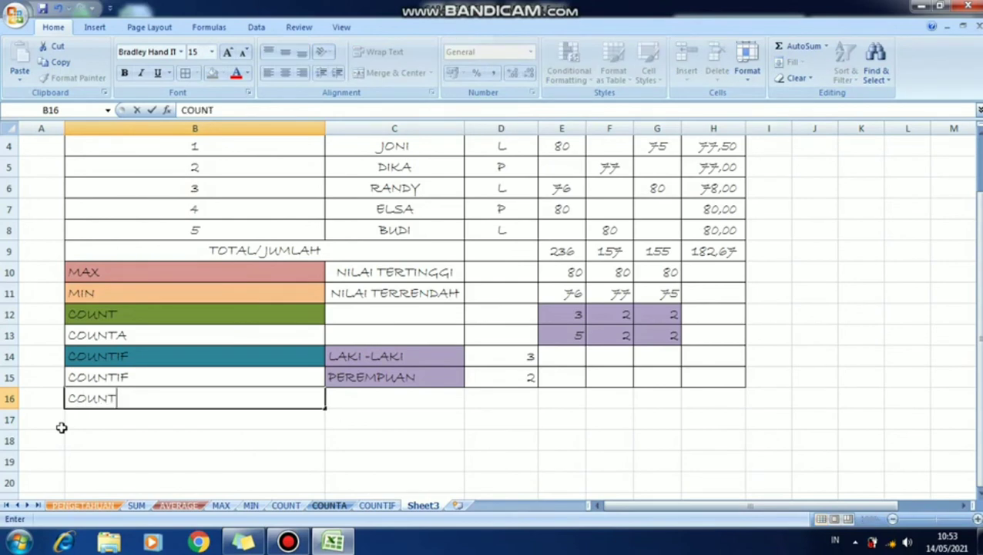
{"action": "type", "text": "BLANK"}
{"action": "key", "text": "Return"}
Step: Enter the description DATA KOSONG in C16 beside the COUNTBLANK label
{"action": "key", "text": "Up"}
{"action": "key", "text": "Right"}
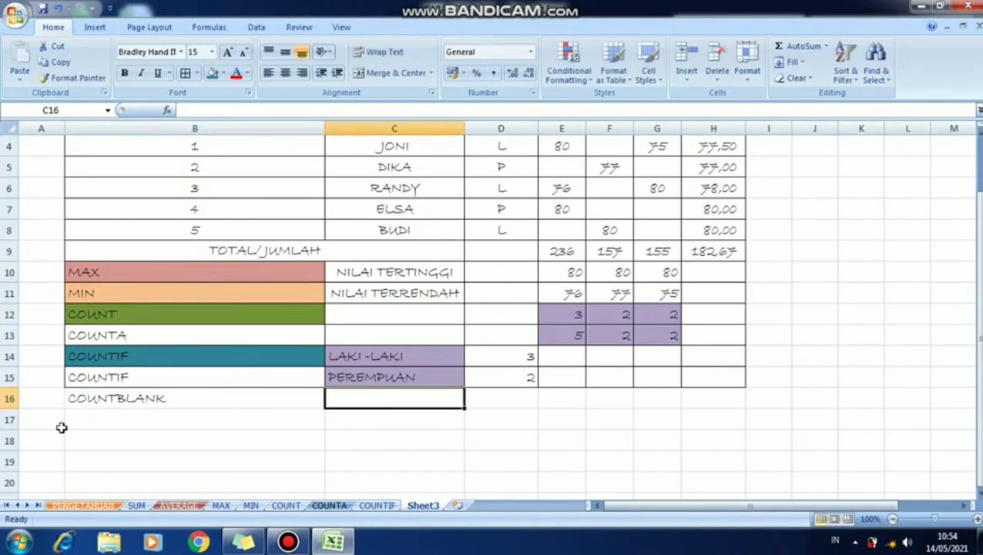
{"action": "key", "text": "Right"}
{"action": "key", "text": "Right"}
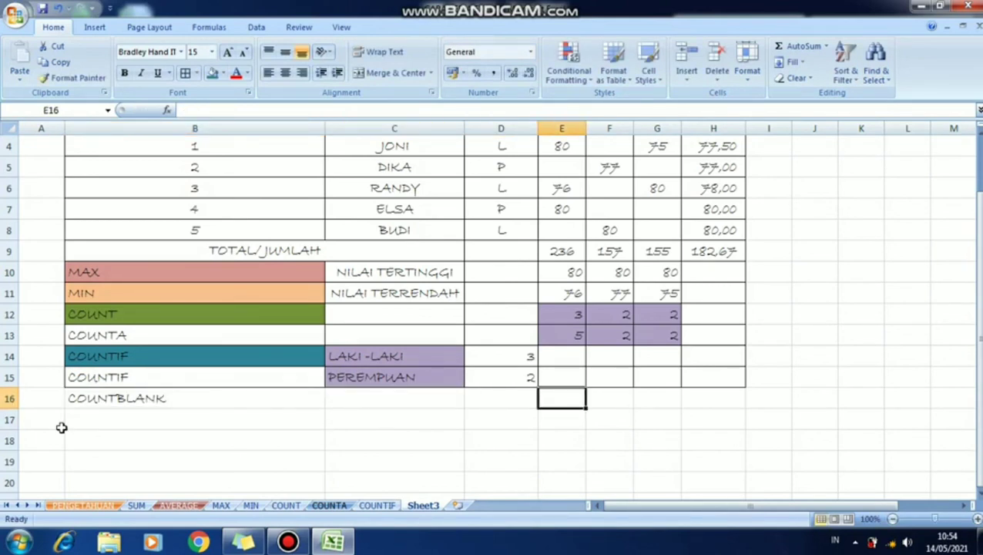
{"action": "key", "text": "Left"}
{"action": "key", "text": "Left"}
{"action": "type", "text": "DAT"}
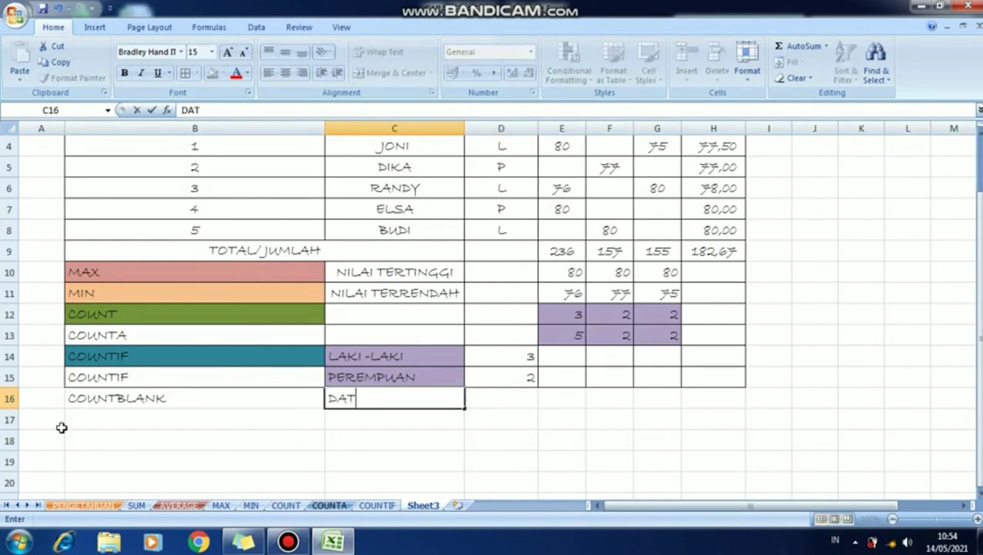
{"action": "type", "text": "A KOSONG"}
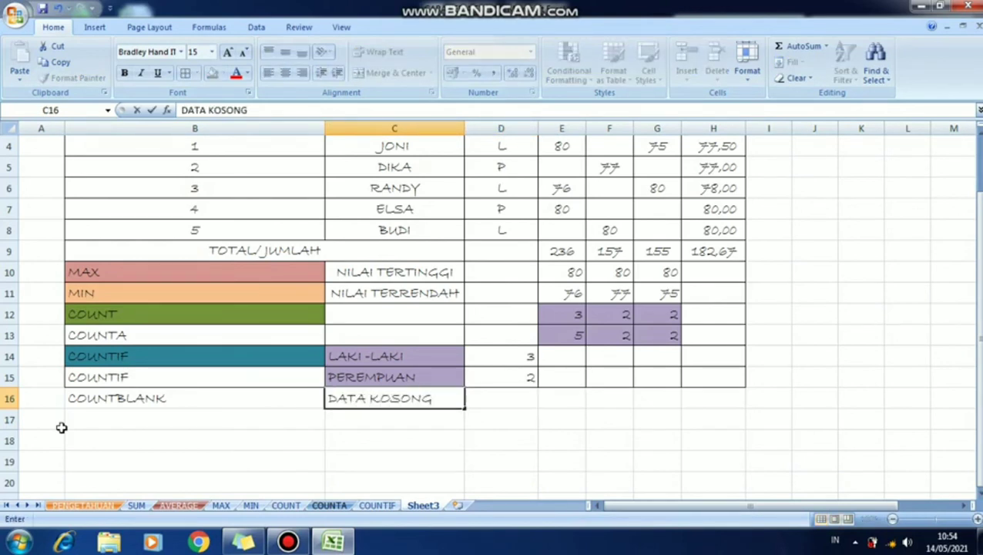
{"action": "key", "text": "Return"}
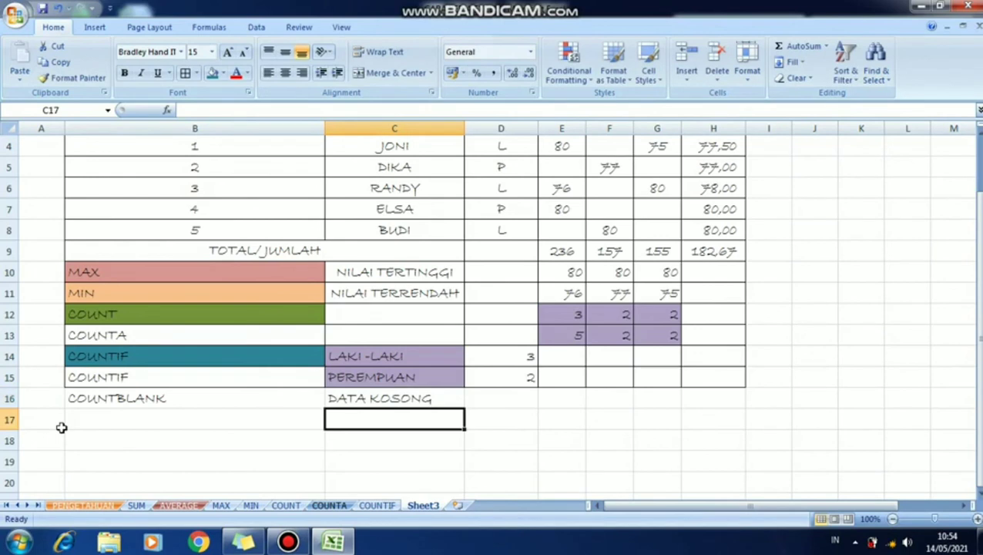
Step: Enter the formula =COUNTBLANK(E4:E8) in E16 to count the empty IPA scores
{"action": "key", "text": "Up"}
{"action": "key", "text": "Right"}
{"action": "key", "text": "Right"}
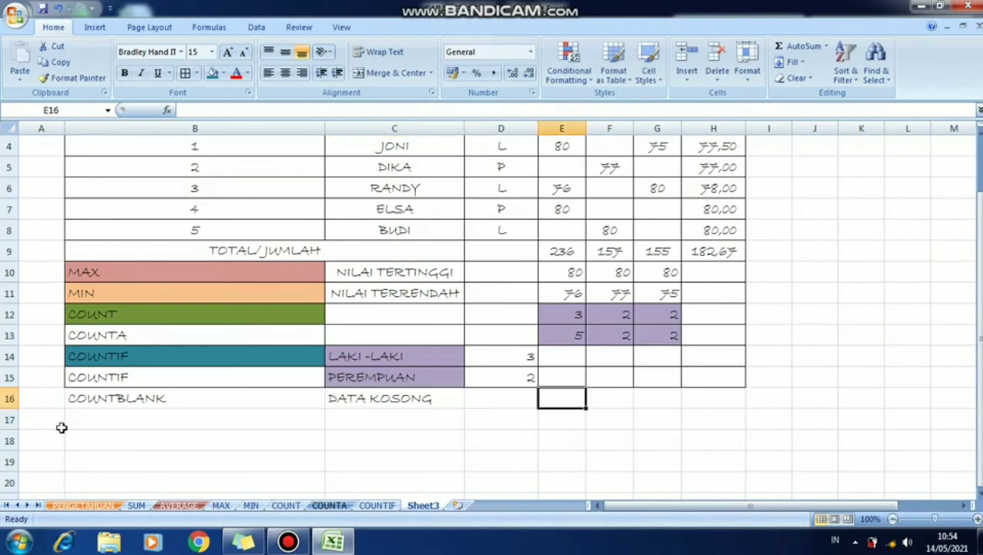
{"action": "type", "text": "="}
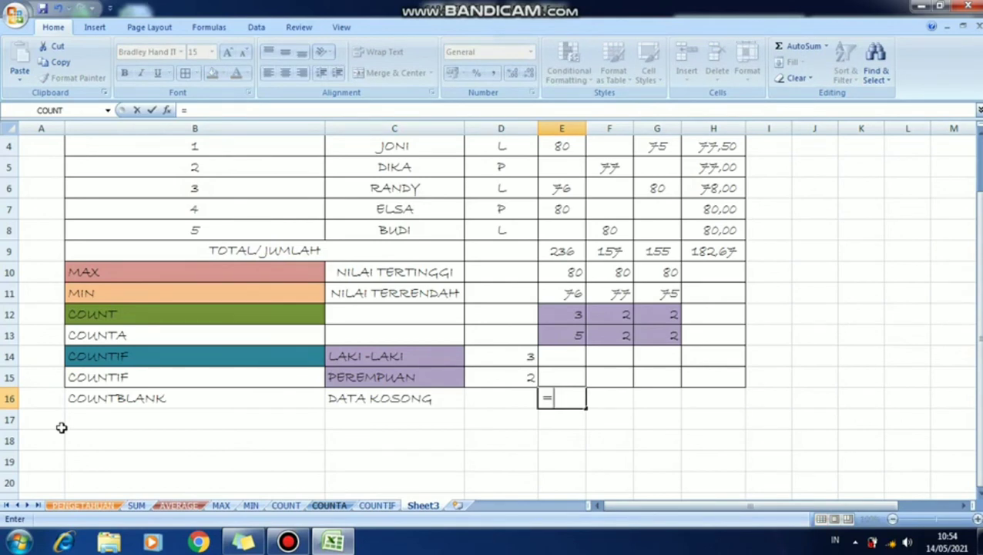
{"action": "type", "text": "COUNTBLANK"}
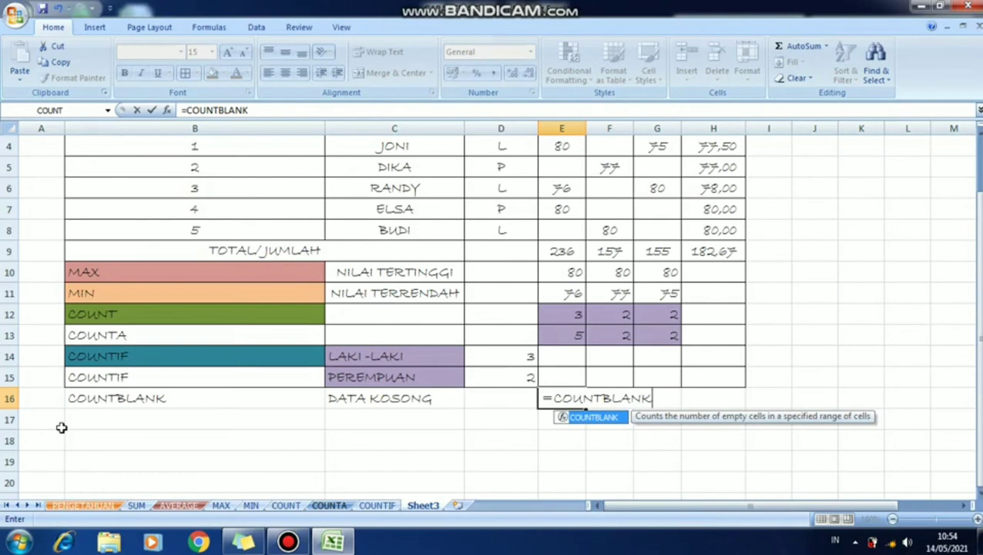
{"action": "double_click", "coordinate": [594, 417]}
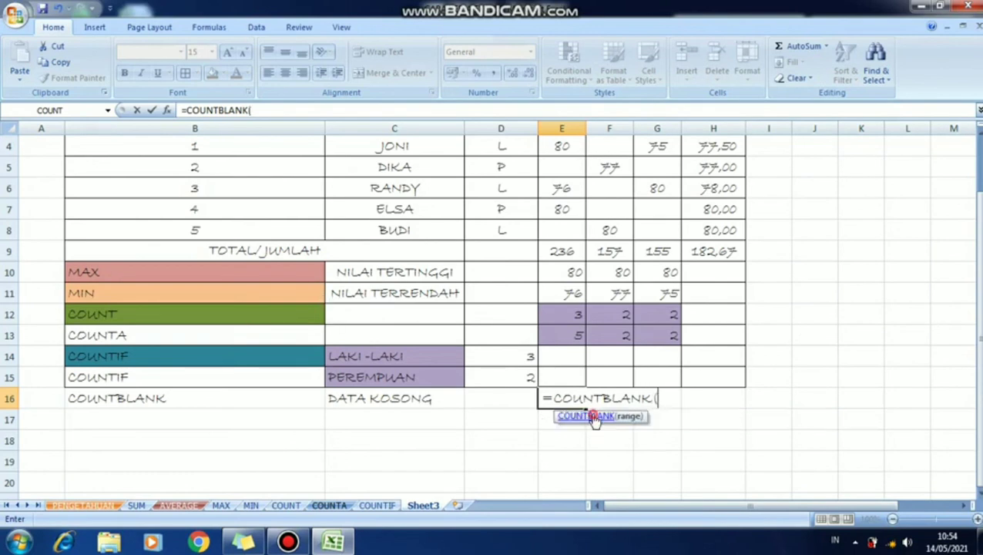
{"action": "scroll", "coordinate": [594, 417], "scroll_direction": "up", "scroll_amount": 1}
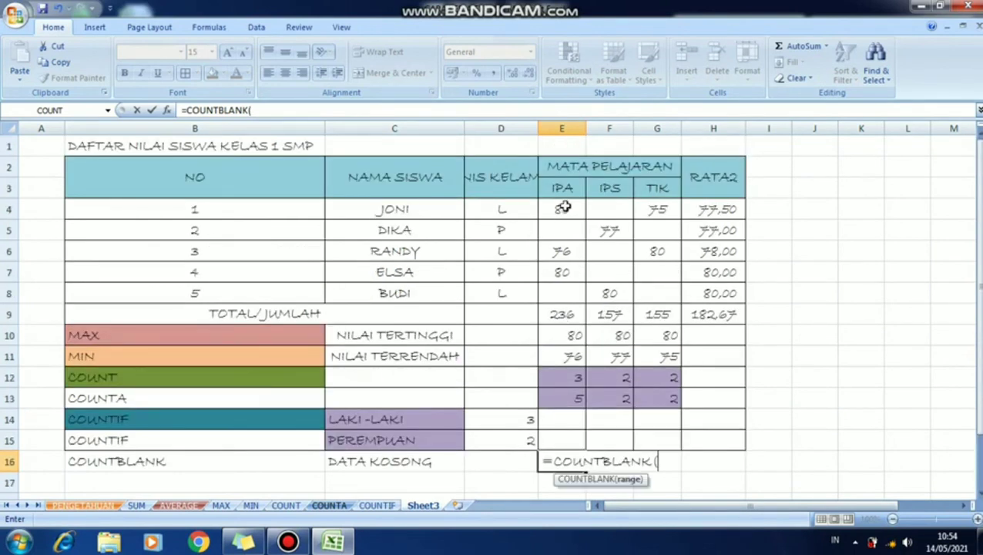
{"action": "left_click_drag", "start_coordinate": [565, 205], "coordinate": [565, 303]}
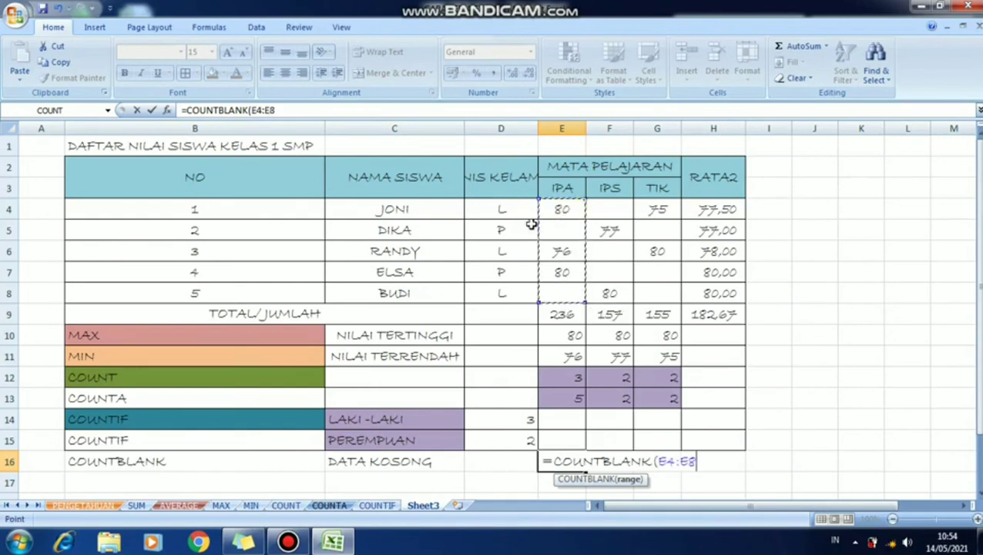
{"action": "type", "text": ")"}
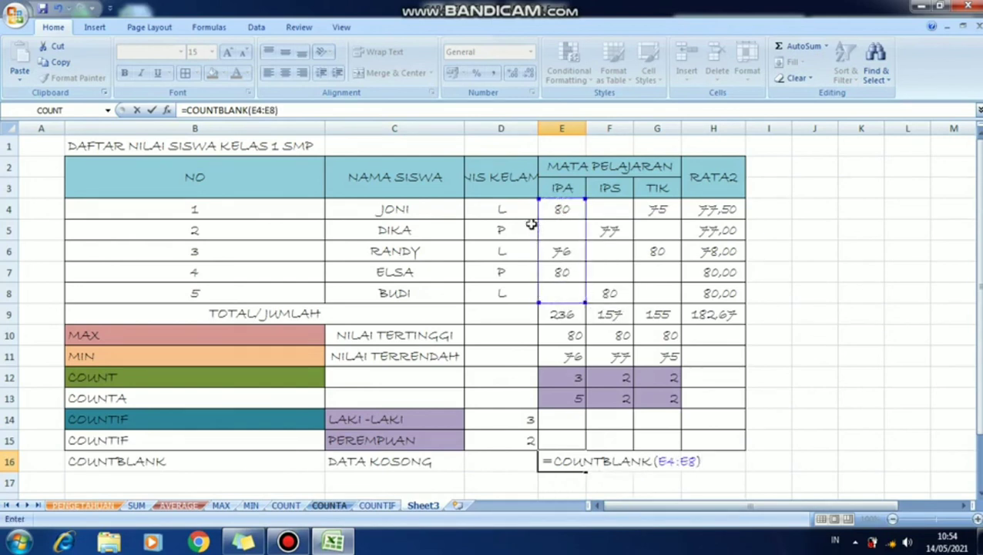
{"action": "key", "text": "Return"}
Step: Highlight the empty IPA cells E5 and E8 with the current teal fill color
{"action": "scroll", "coordinate": [899, 460], "scroll_direction": "down", "scroll_amount": 1}
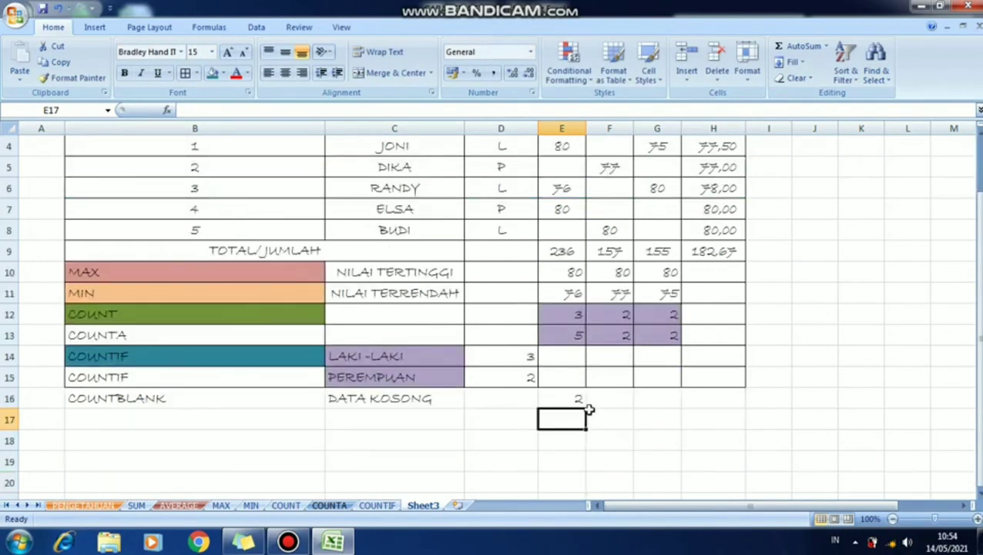
{"action": "left_click", "coordinate": [567, 399]}
{"action": "scroll", "coordinate": [572, 396], "scroll_direction": "up", "scroll_amount": 1}
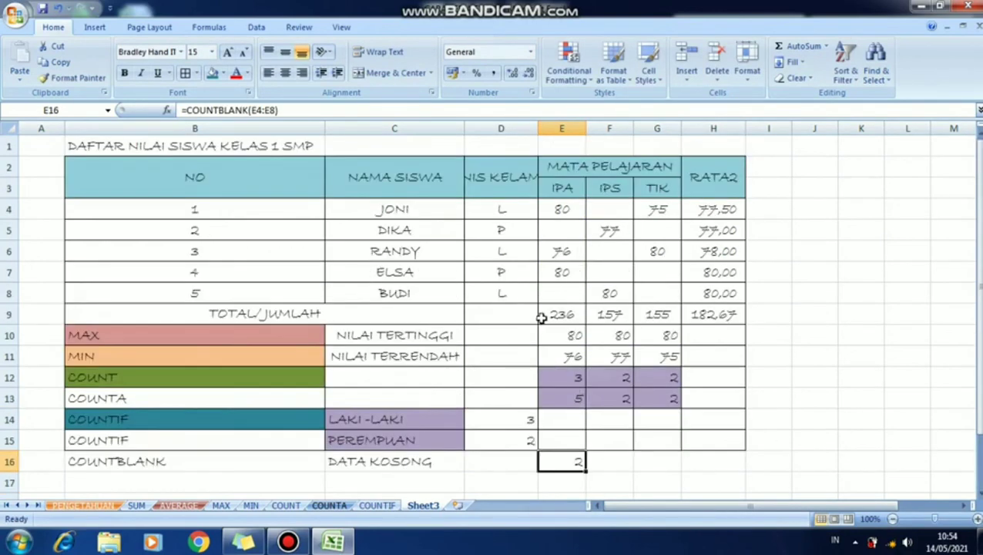
{"action": "left_click", "coordinate": [564, 228]}
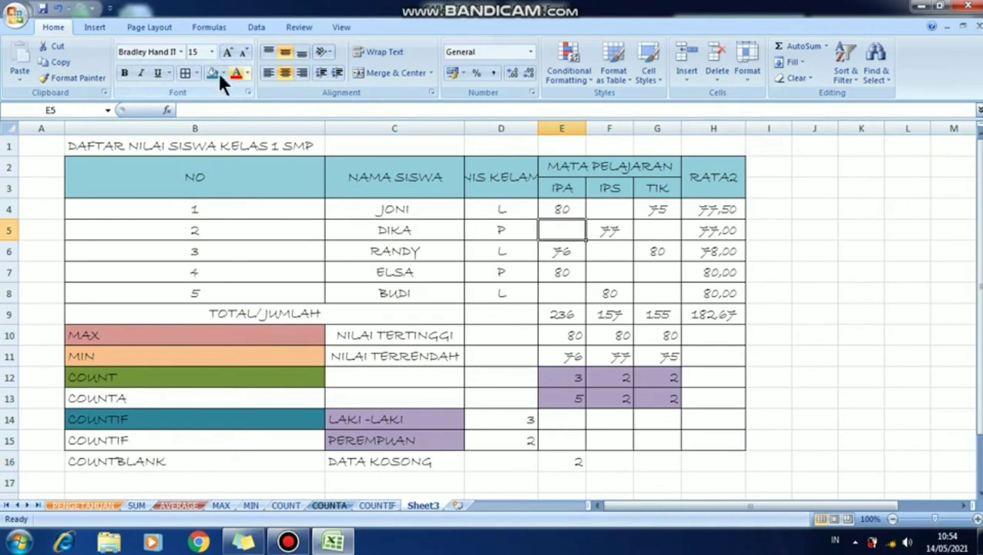
{"action": "left_click", "coordinate": [214, 70]}
{"action": "left_click", "coordinate": [559, 292]}
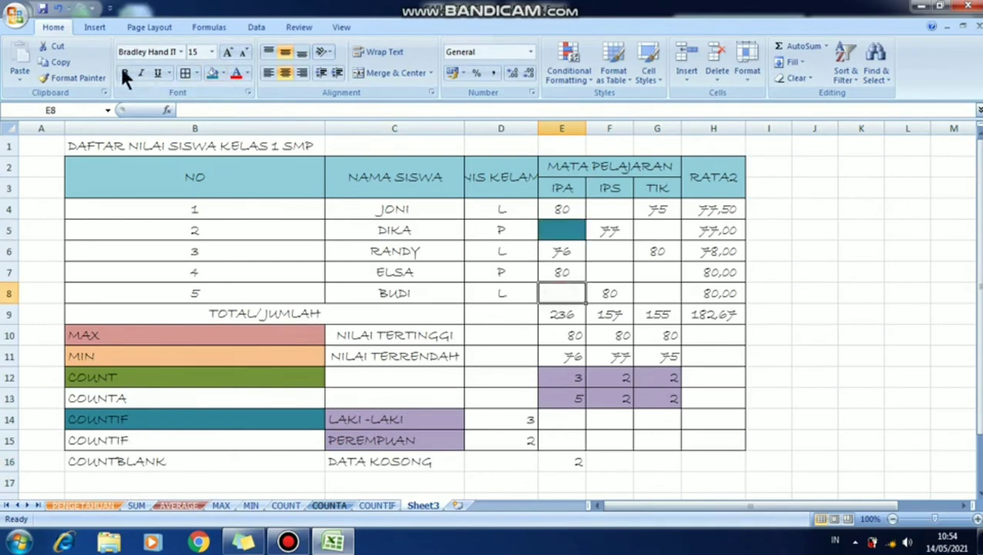
{"action": "left_click", "coordinate": [214, 74]}
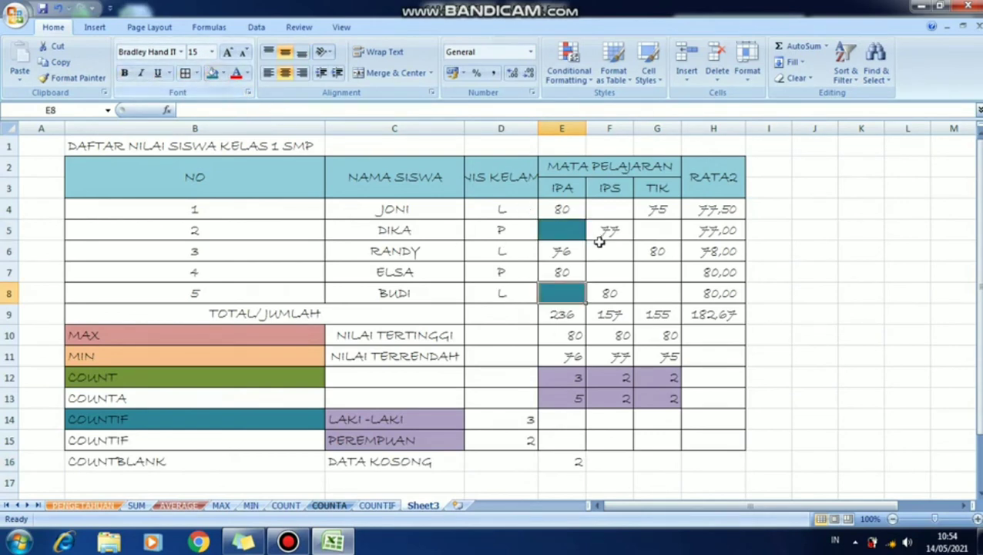
Step: Copy the COUNTBLANK formula from E16 across to F16:G16 and check it against the empty IPS cells
{"action": "left_click", "coordinate": [586, 460]}
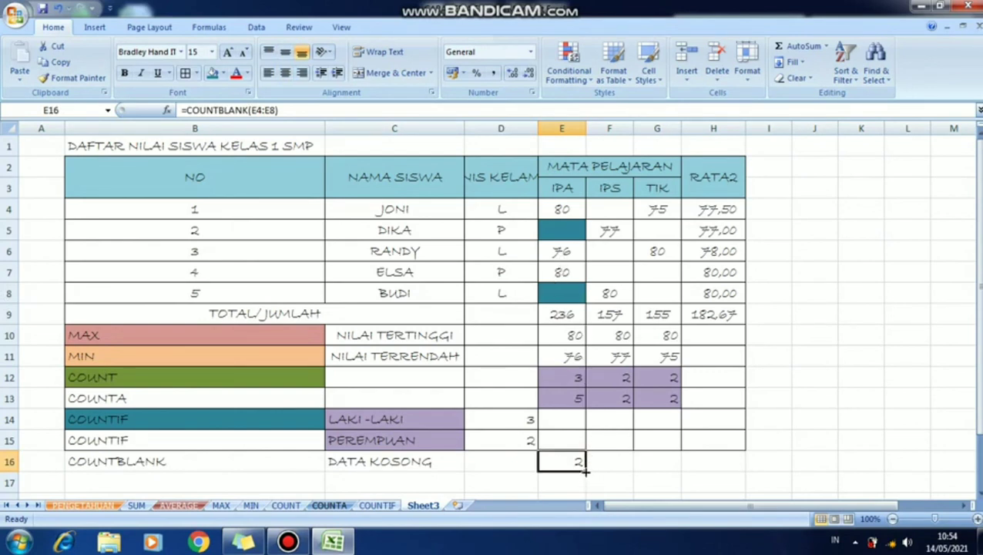
{"action": "left_click_drag", "start_coordinate": [586, 472], "coordinate": [677, 475]}
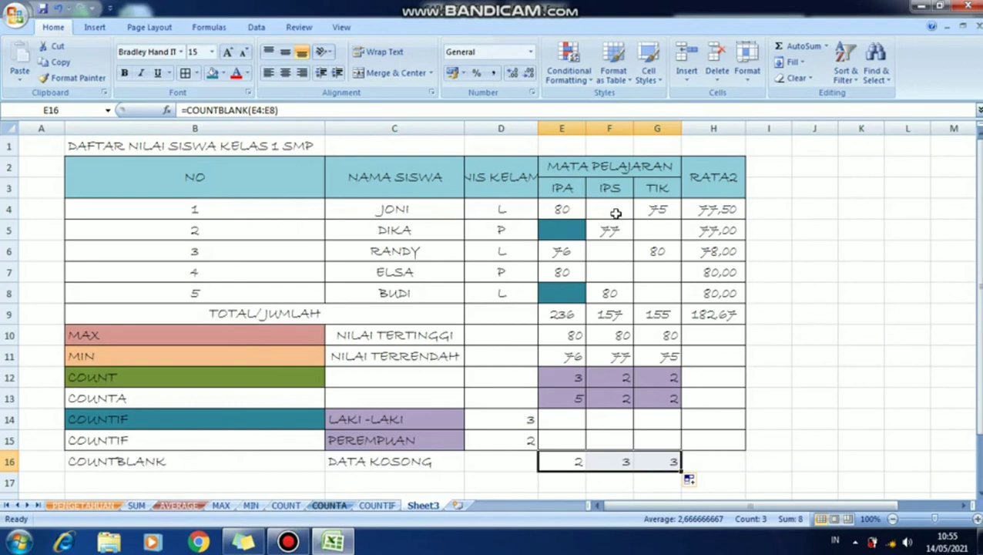
{"action": "left_click", "coordinate": [615, 212]}
{"action": "left_click", "coordinate": [615, 250]}
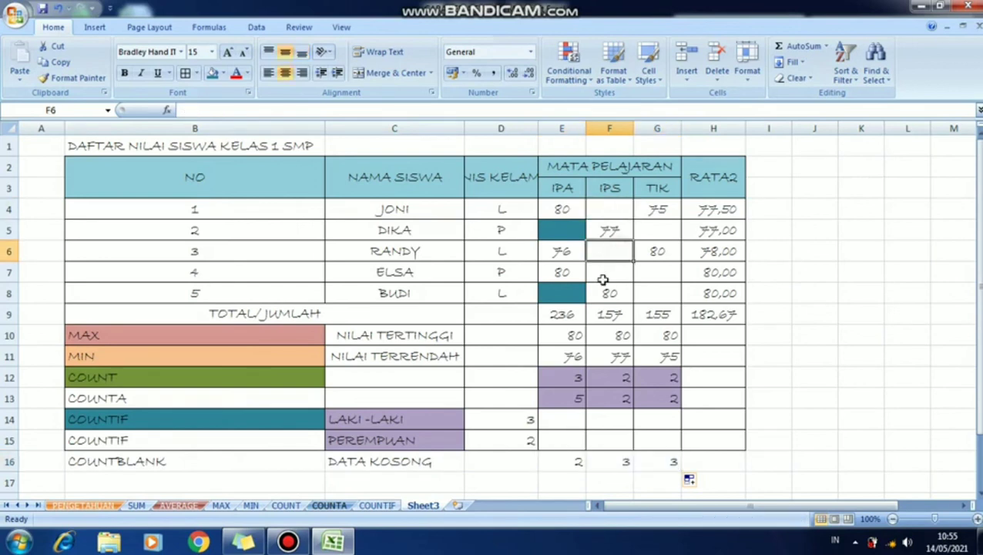
{"action": "left_click", "coordinate": [605, 278]}
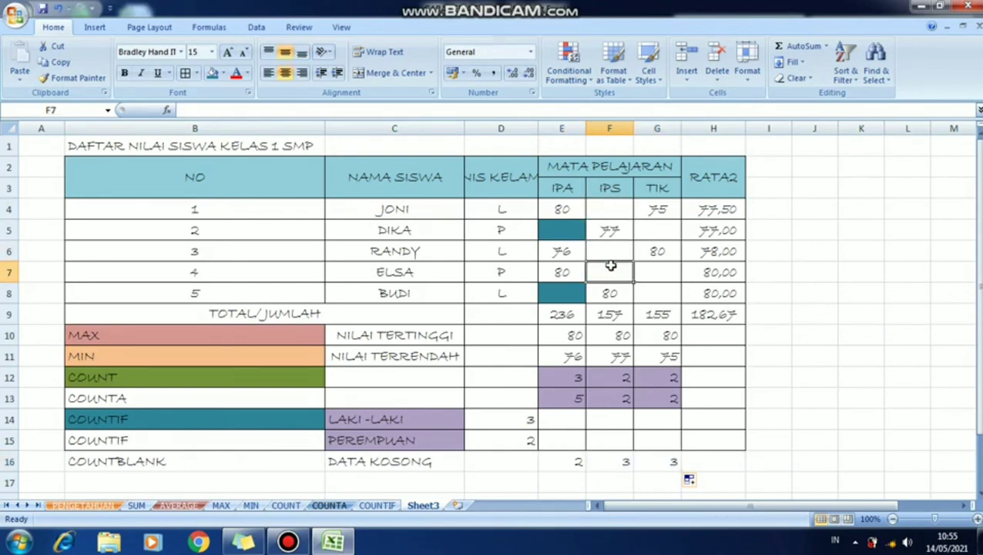
Step: Highlight the empty IPS cells F4, F6 and F7 with a light purple fill color
{"action": "left_click", "coordinate": [609, 210]}
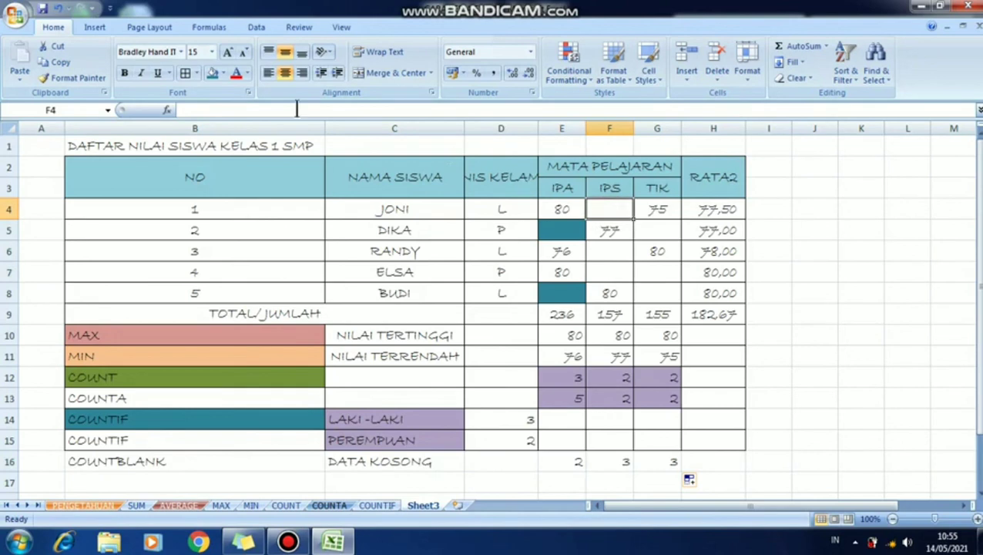
{"action": "left_click", "coordinate": [227, 73]}
{"action": "left_click", "coordinate": [298, 133]}
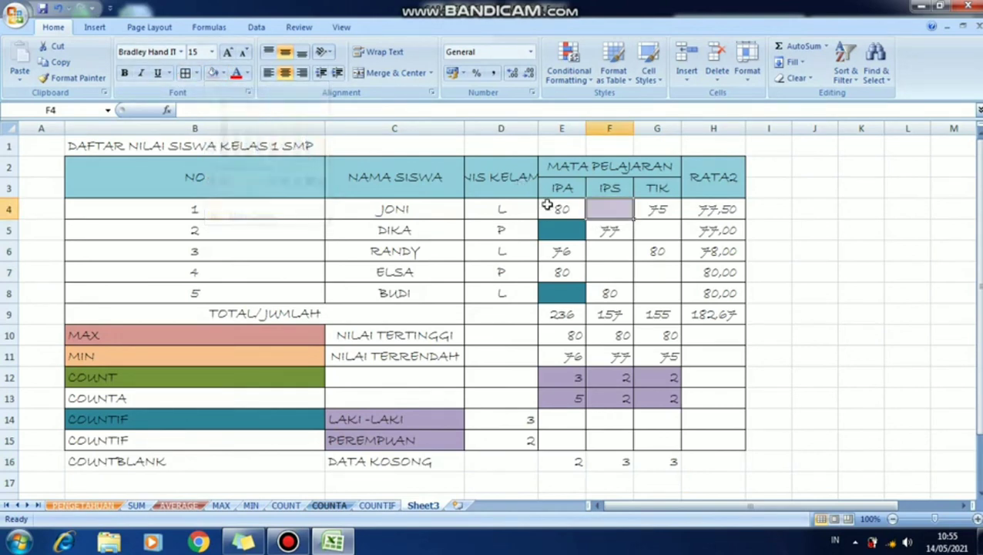
{"action": "left_click", "coordinate": [606, 251]}
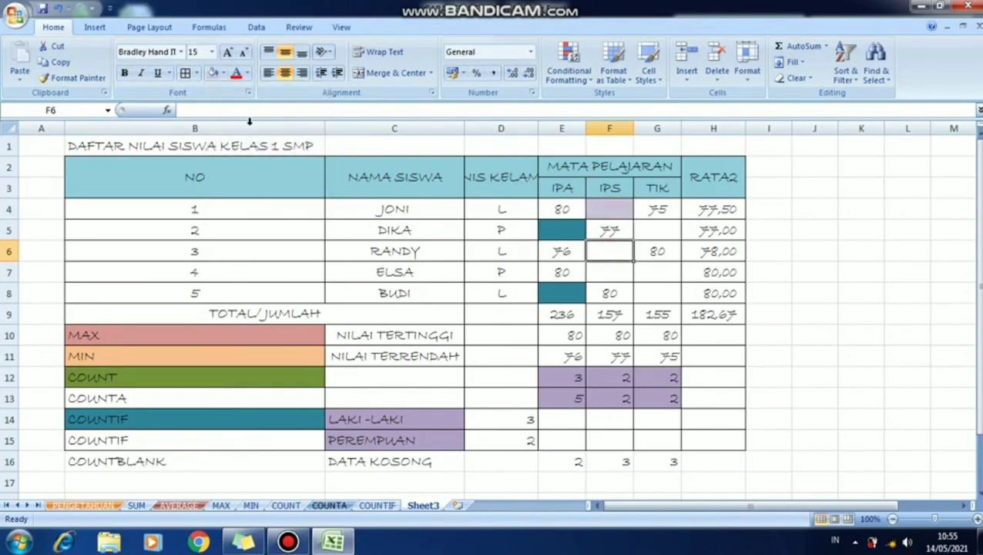
{"action": "left_click", "coordinate": [210, 71]}
{"action": "left_click", "coordinate": [599, 272]}
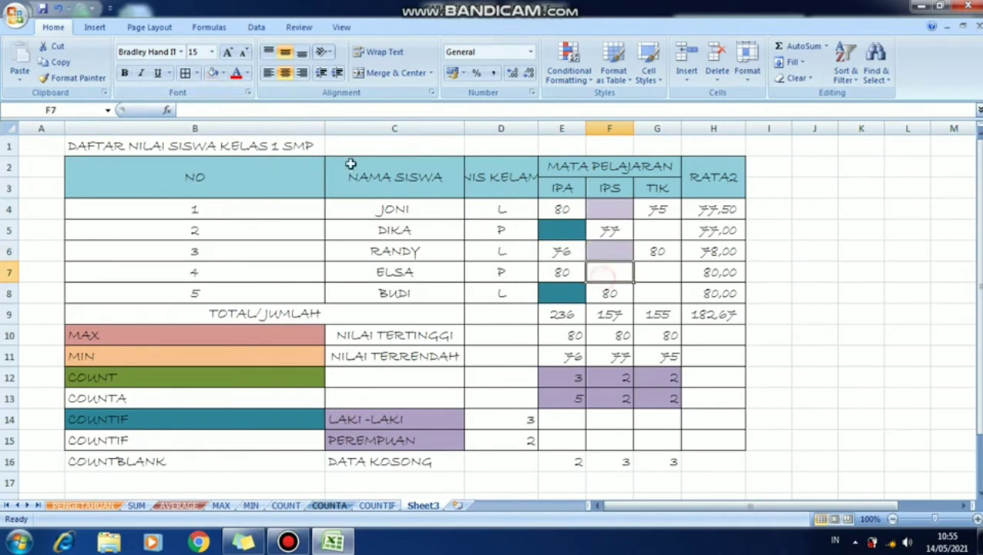
{"action": "left_click", "coordinate": [214, 73]}
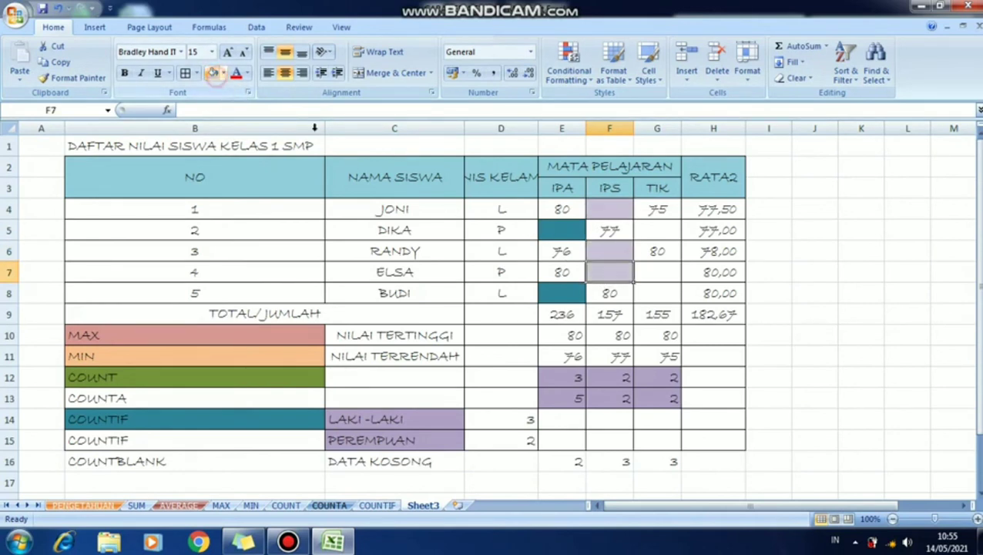
Step: Highlight the empty TIK cells G5, G7 and G8 with a light red fill color
{"action": "left_click", "coordinate": [661, 229]}
{"action": "left_click", "coordinate": [655, 269]}
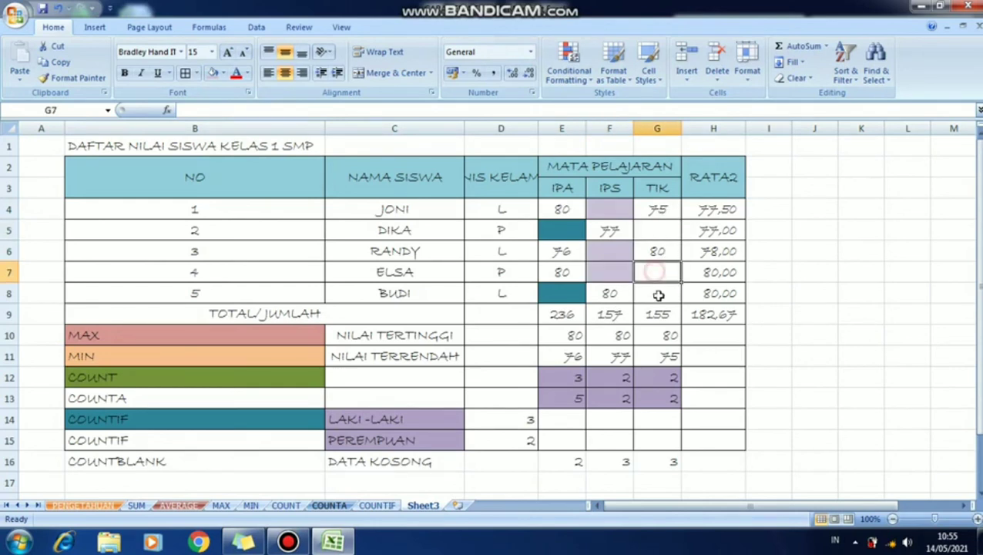
{"action": "left_click", "coordinate": [657, 294]}
{"action": "left_click", "coordinate": [666, 461]}
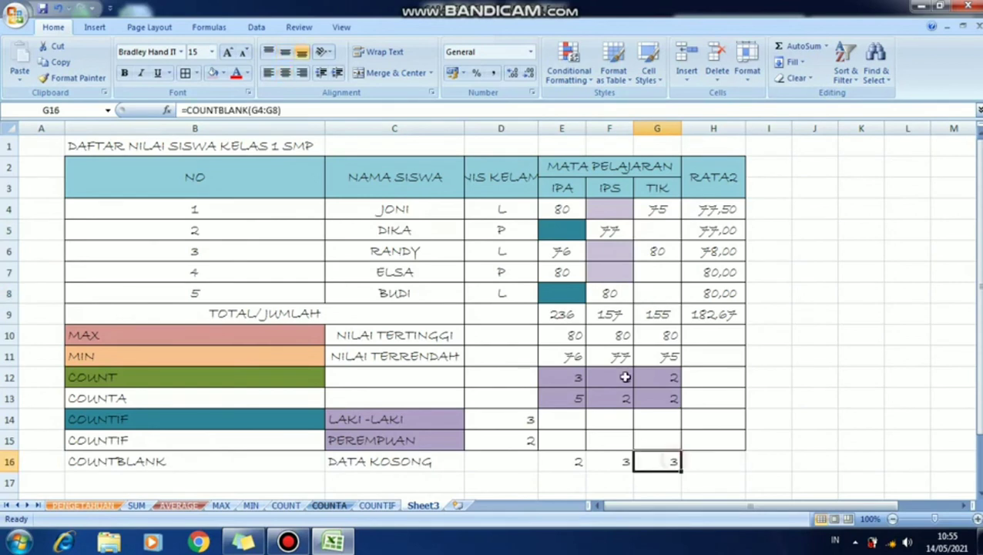
{"action": "left_click", "coordinate": [653, 232]}
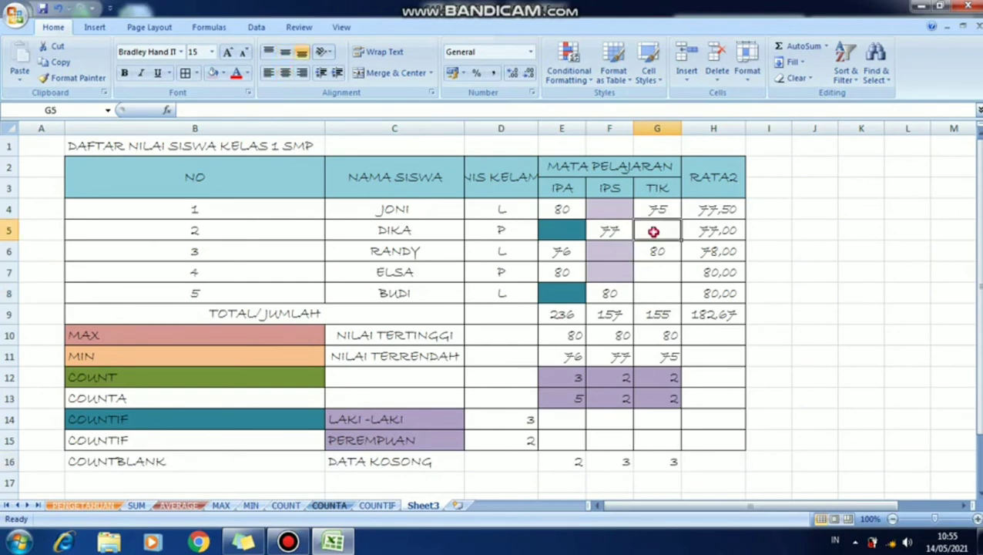
{"action": "left_click", "coordinate": [223, 71]}
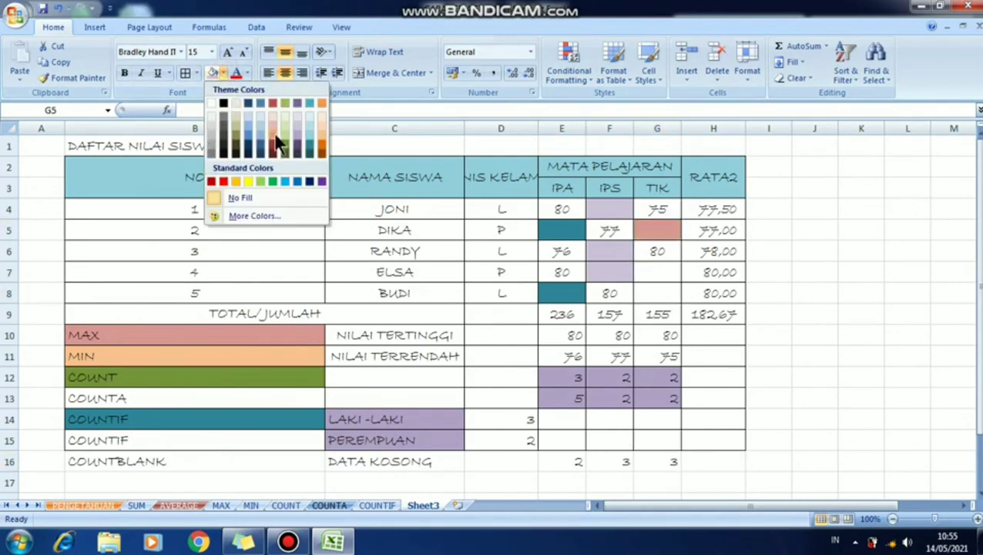
{"action": "left_click", "coordinate": [272, 133]}
{"action": "left_click", "coordinate": [662, 276]}
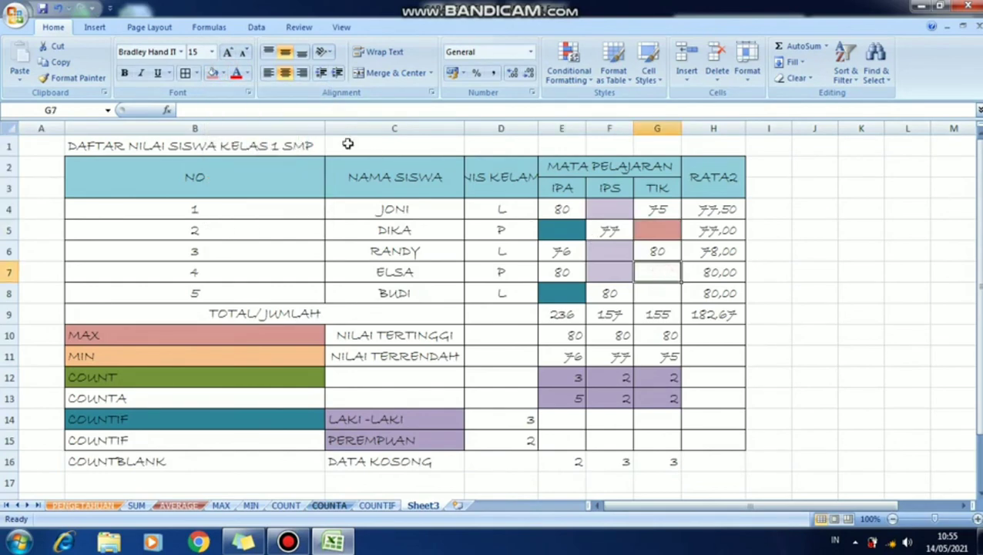
{"action": "left_click", "coordinate": [215, 69]}
{"action": "left_click", "coordinate": [666, 297]}
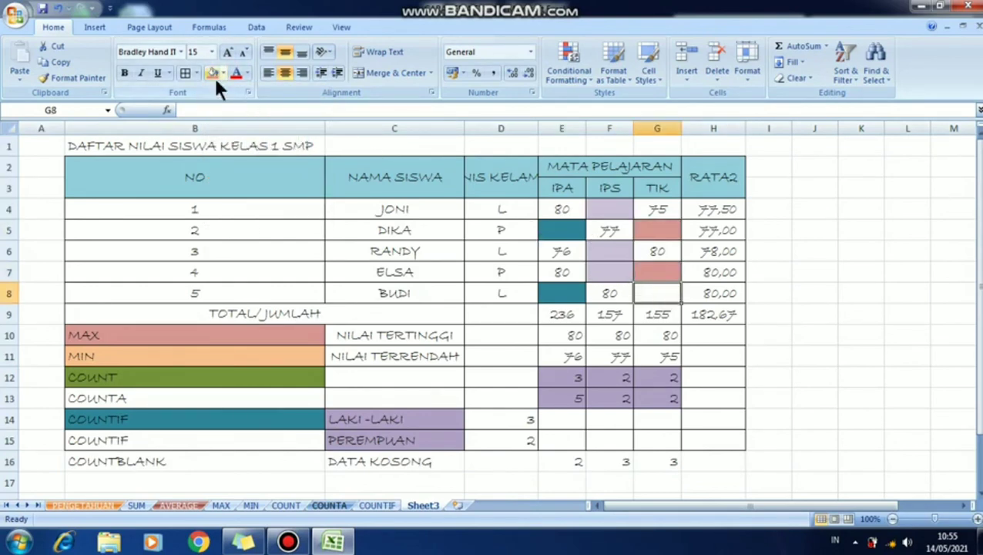
{"action": "left_click", "coordinate": [214, 73]}
Step: Rename the Sheet3 worksheet to COUNTBLANK
{"action": "scroll", "coordinate": [540, 386], "scroll_direction": "down", "scroll_amount": 1}
{"action": "left_click", "coordinate": [657, 482]}
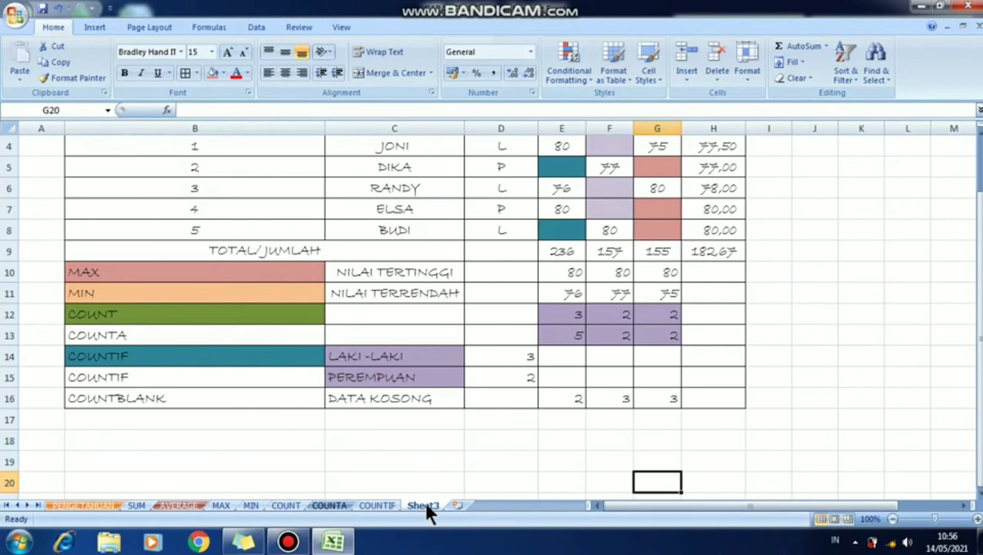
{"action": "right_click", "coordinate": [427, 506]}
{"action": "left_click", "coordinate": [467, 380]}
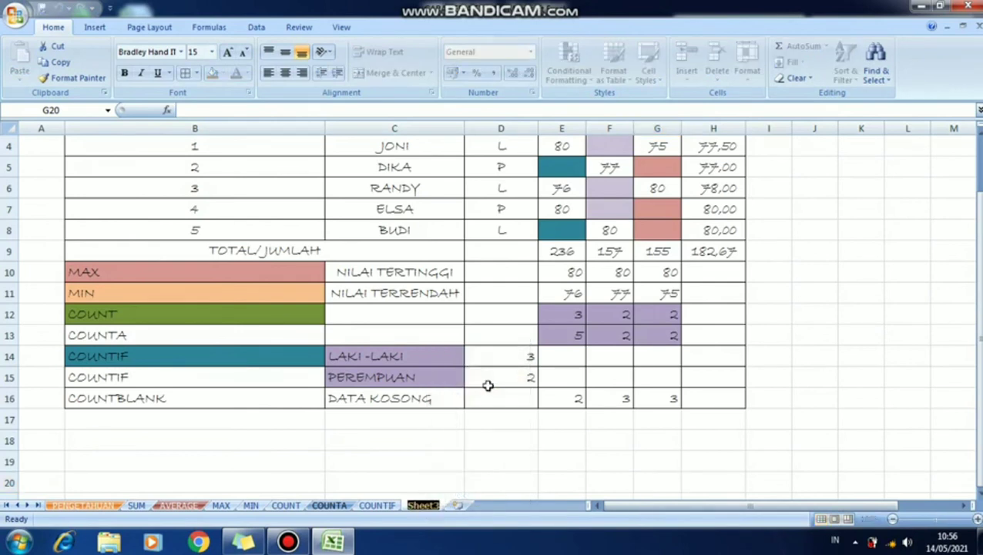
{"action": "type", "text": "COUN"}
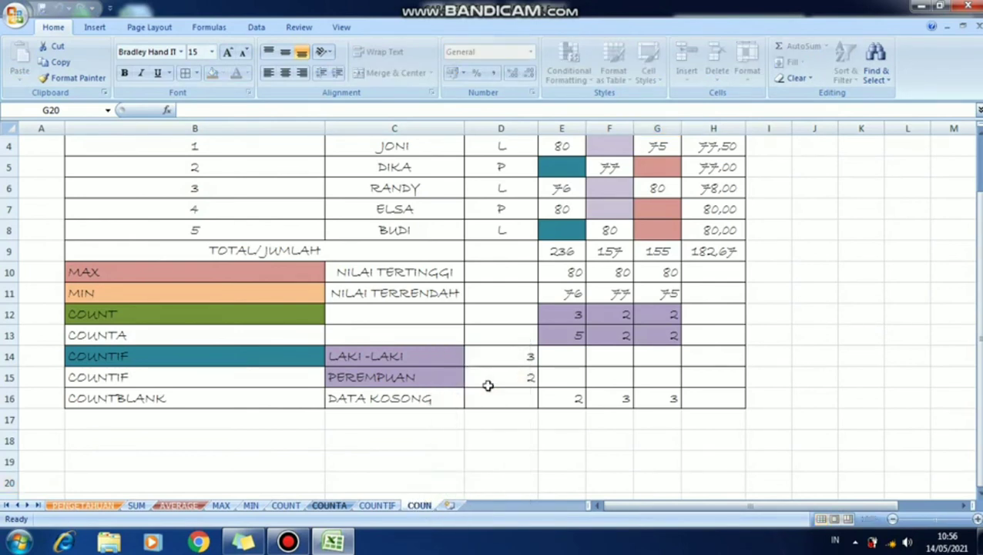
{"action": "type", "text": "TBLA"}
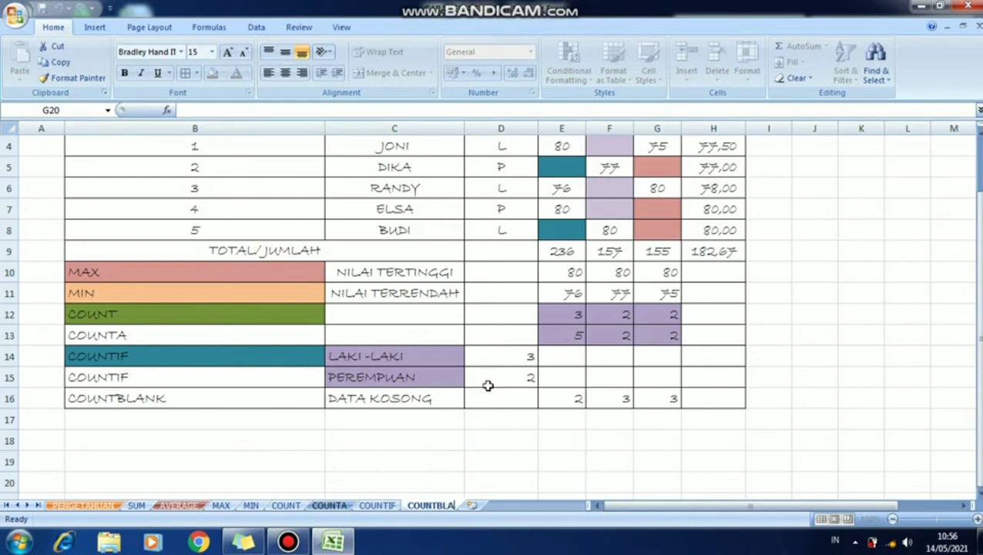
{"action": "type", "text": "NK"}
{"action": "left_click", "coordinate": [535, 456]}
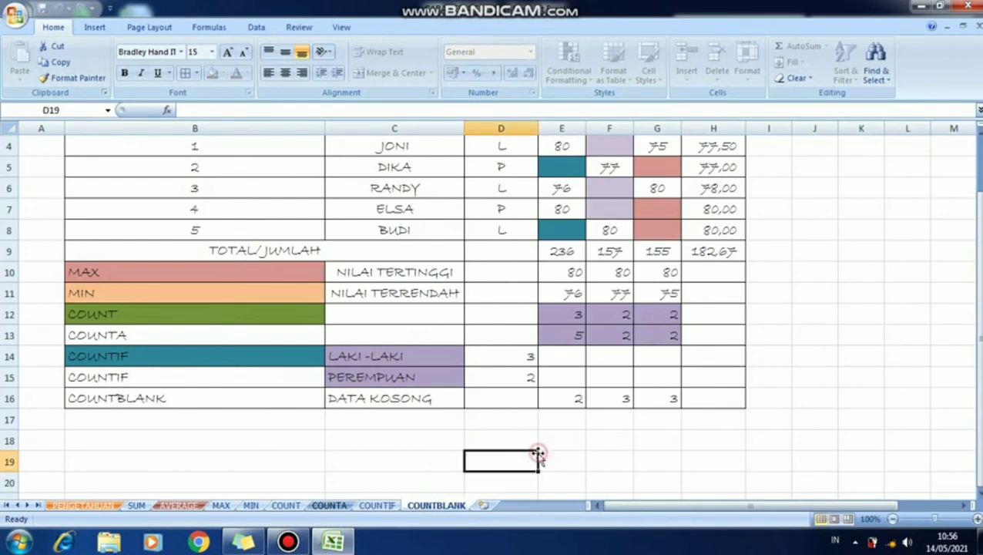
Step: Add a new worksheet and copy the entire contents of the COUNTBLANK sheet into it
{"action": "left_click", "coordinate": [483, 505]}
{"action": "left_click", "coordinate": [431, 503]}
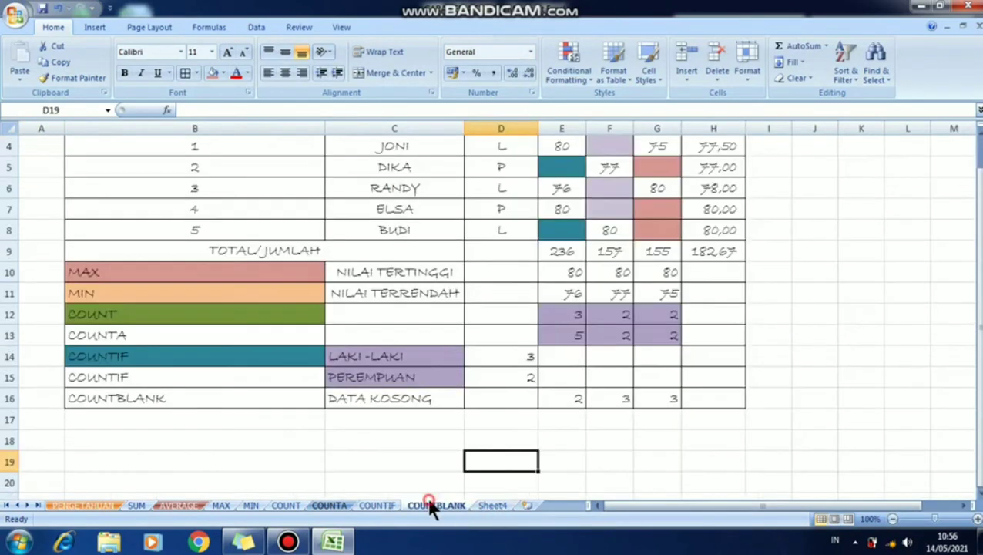
{"action": "scroll", "coordinate": [427, 496], "scroll_direction": "up", "scroll_amount": 1}
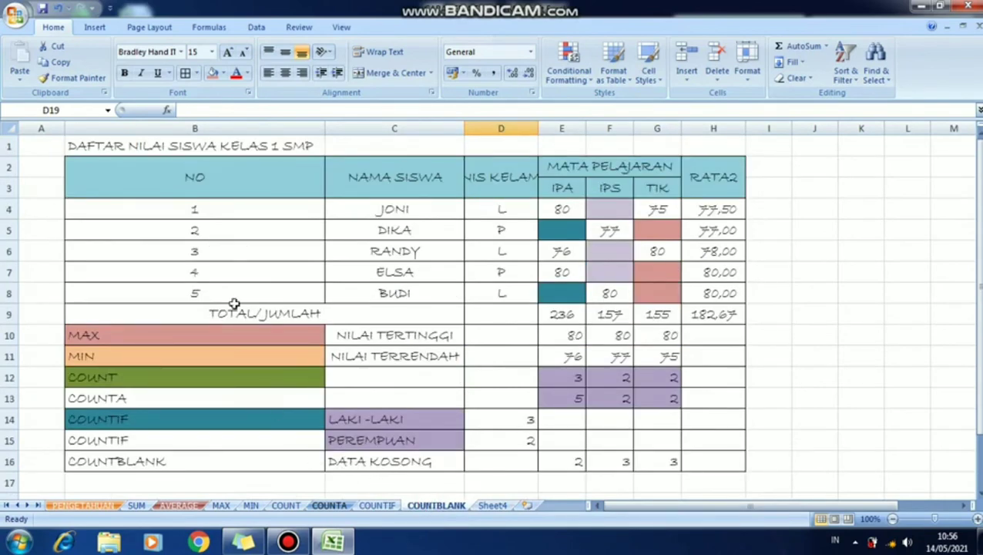
{"action": "left_click", "coordinate": [11, 128]}
{"action": "right_click", "coordinate": [12, 128]}
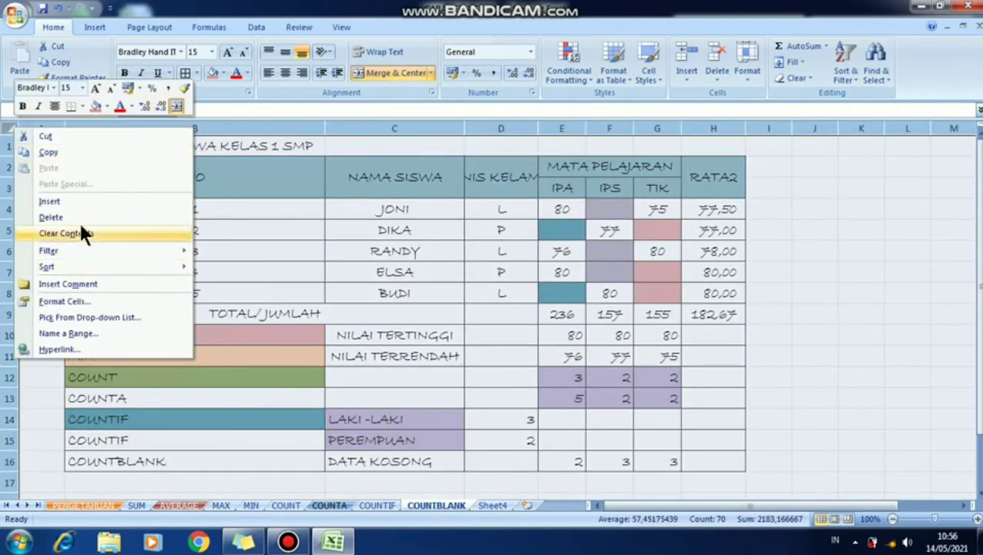
{"action": "left_click", "coordinate": [69, 152]}
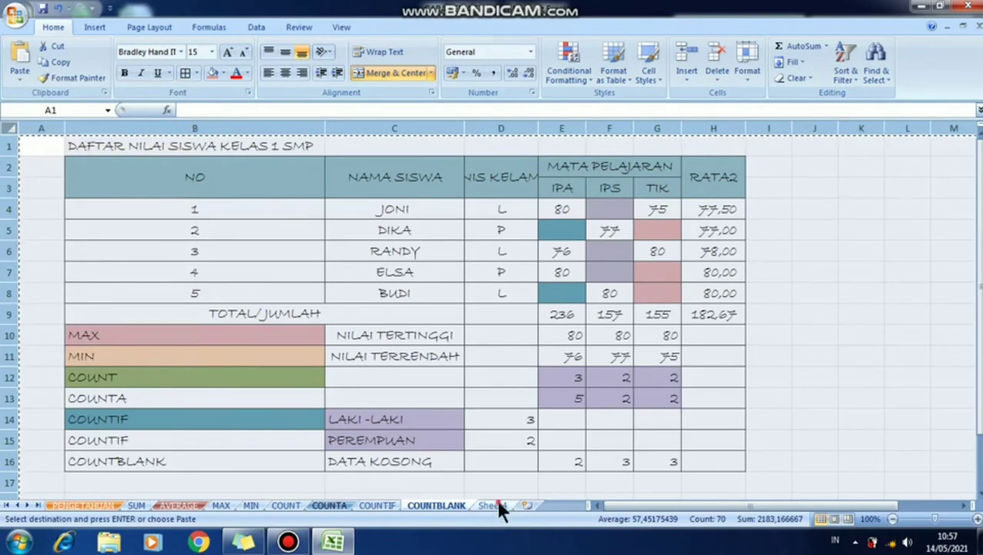
{"action": "left_click", "coordinate": [494, 506]}
{"action": "left_click", "coordinate": [11, 128]}
{"action": "right_click", "coordinate": [11, 127]}
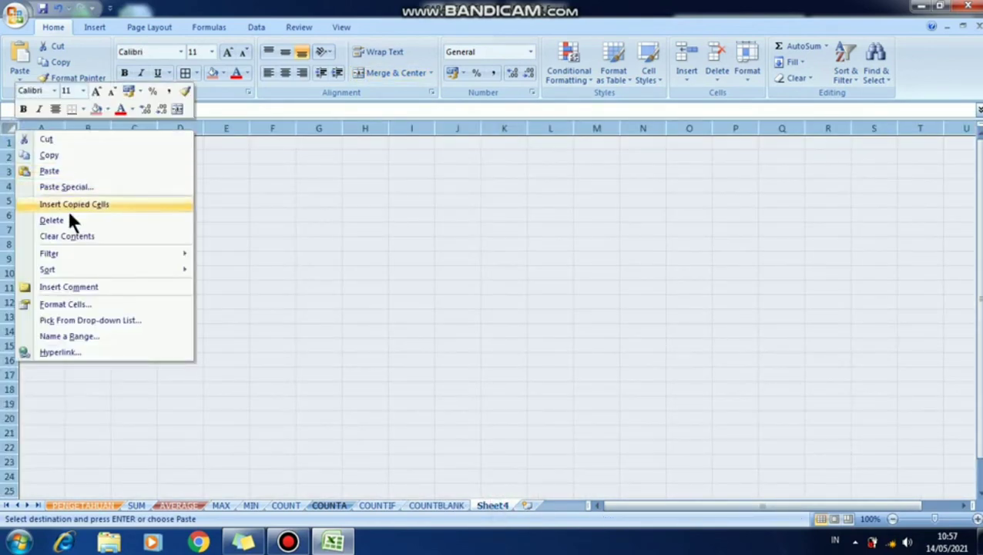
{"action": "left_click", "coordinate": [76, 170]}
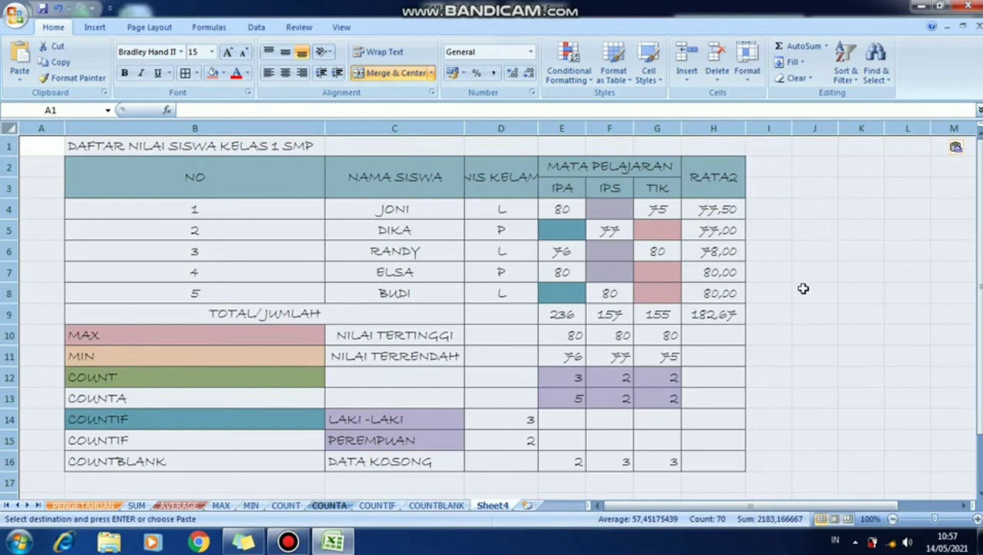
Step: Rename the Sheet4 worksheet to STDEV
{"action": "right_click", "coordinate": [489, 502]}
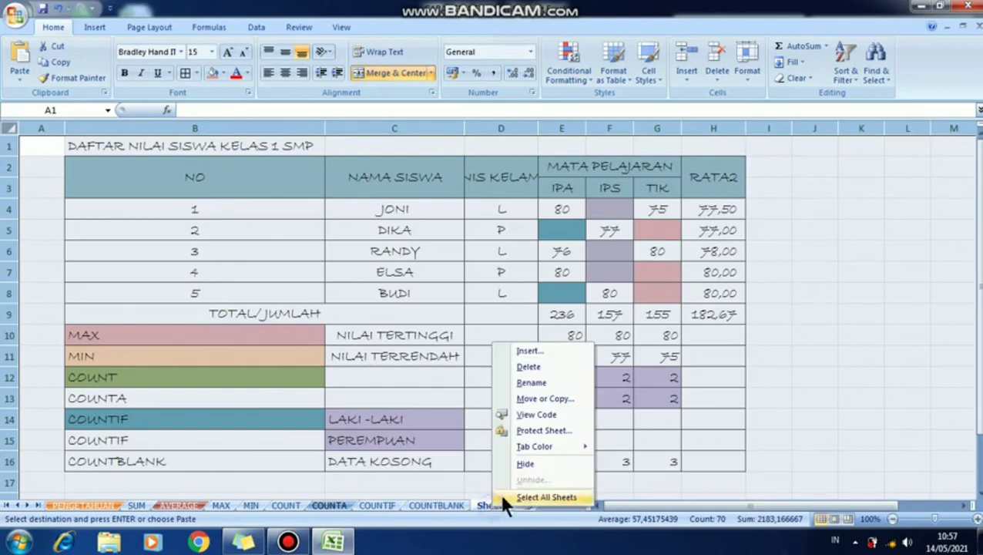
{"action": "left_click", "coordinate": [537, 383]}
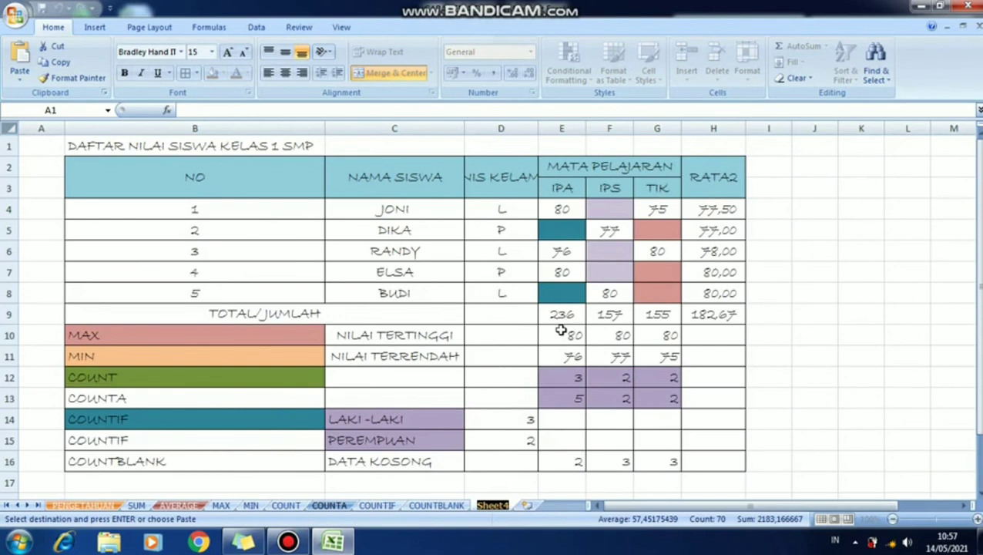
{"action": "type", "text": "ST"}
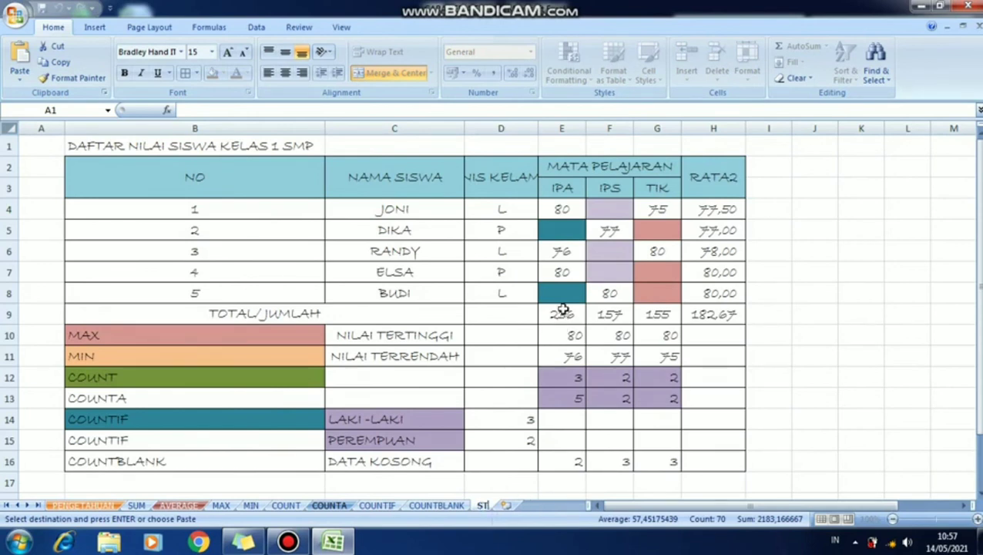
{"action": "type", "text": "DE"}
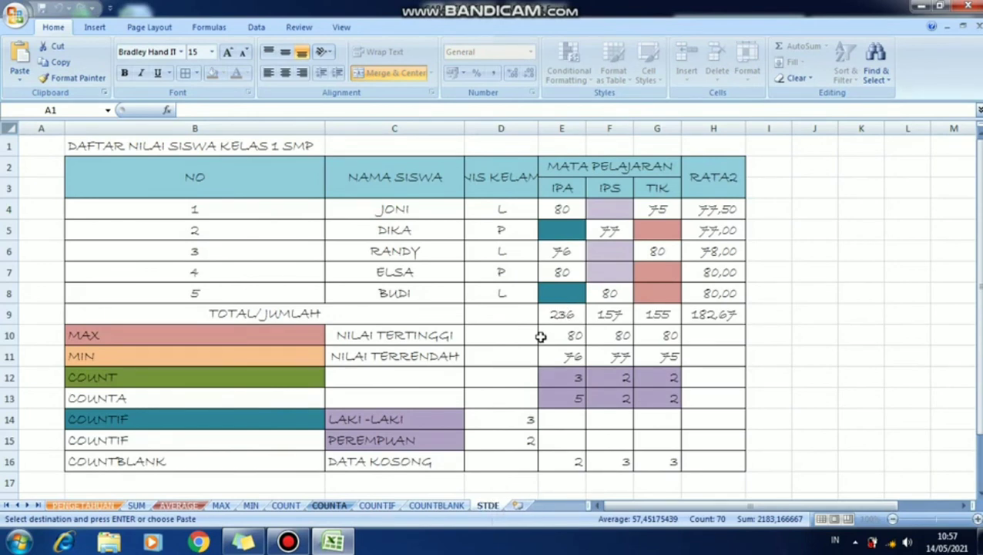
{"action": "type", "text": "V"}
{"action": "left_click", "coordinate": [861, 296]}
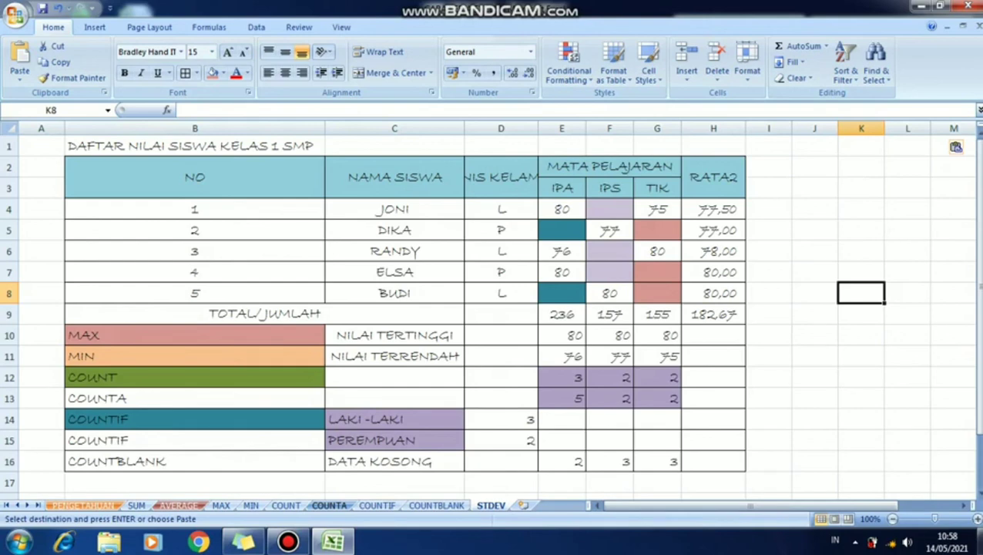
Step: Enter the label STANDAR in cell B17, below the COUNTBLANK row of the STDEV sheet
{"action": "left_click", "coordinate": [800, 395]}
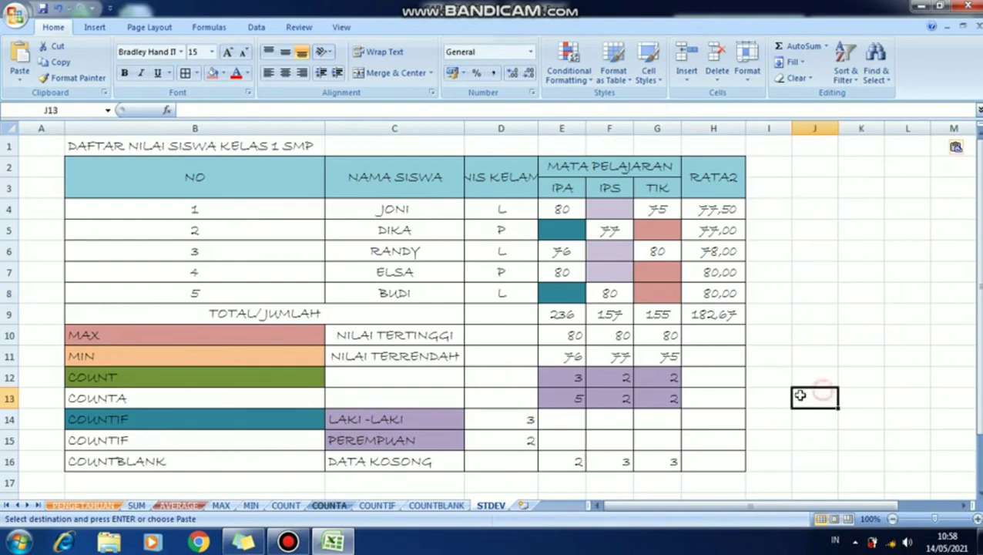
{"action": "scroll", "coordinate": [99, 339], "scroll_direction": "down", "scroll_amount": 1}
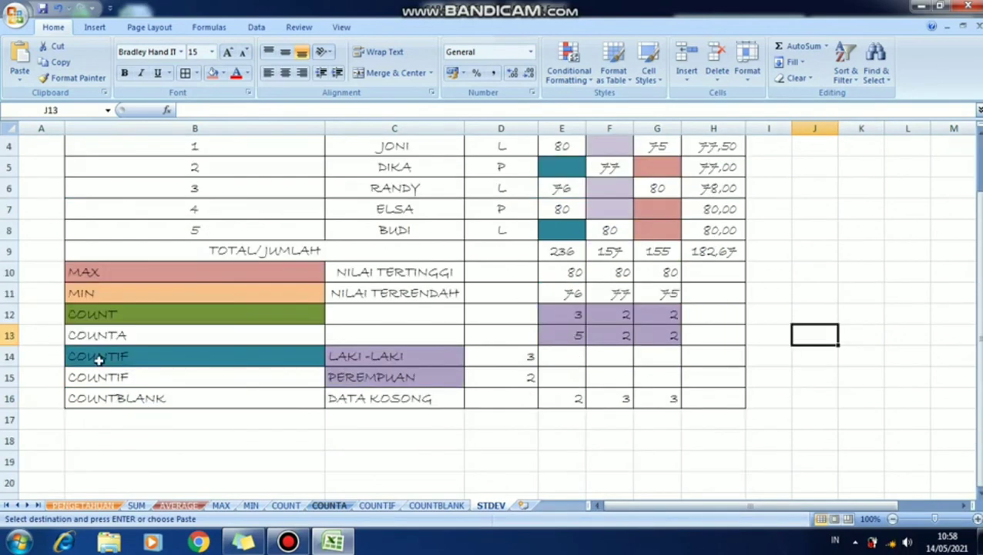
{"action": "left_click", "coordinate": [121, 416]}
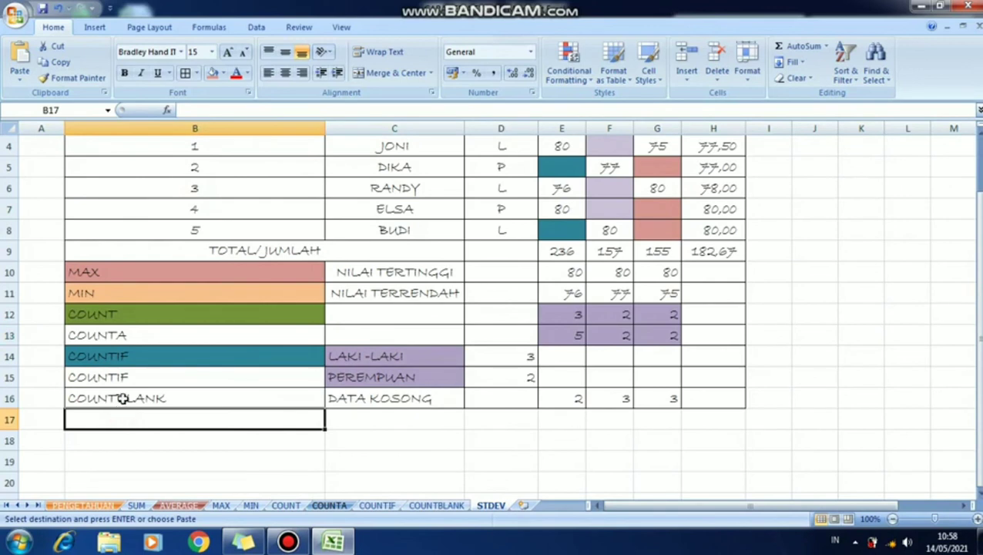
{"action": "type", "text": "STA"}
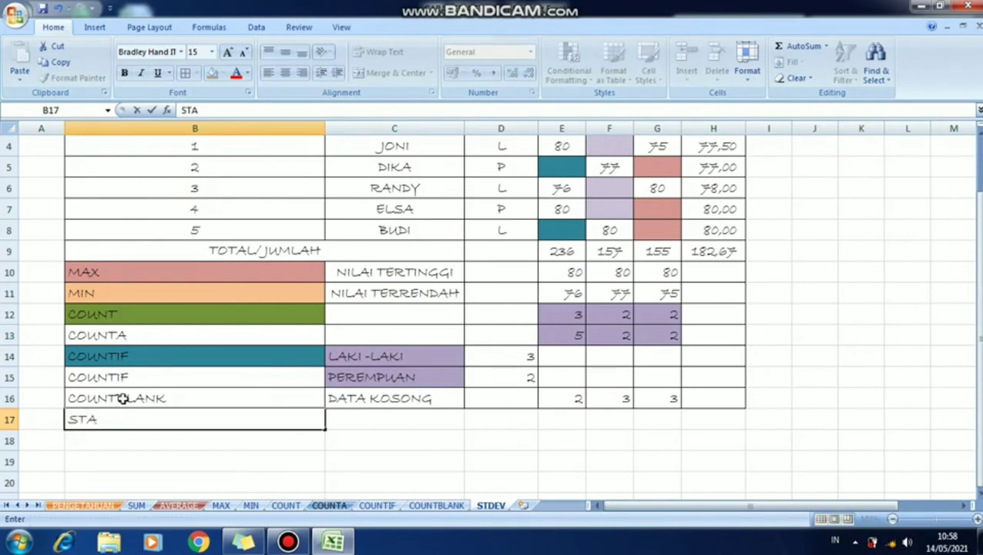
{"action": "type", "text": "NDAR"}
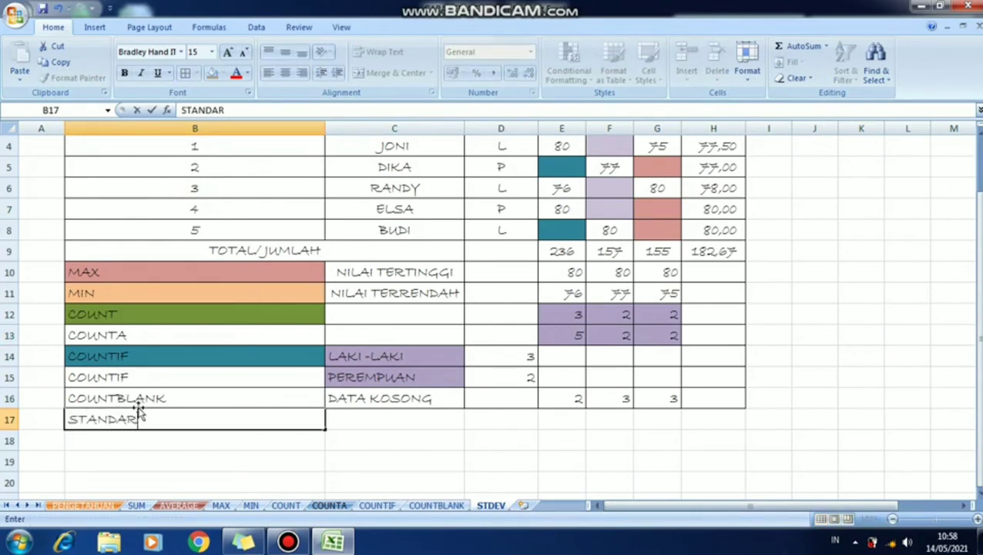
Step: Overwrite the COUNTBLANK label in cell B16 with DEVIASI
{"action": "left_click", "coordinate": [135, 404]}
{"action": "type", "text": "DE"}
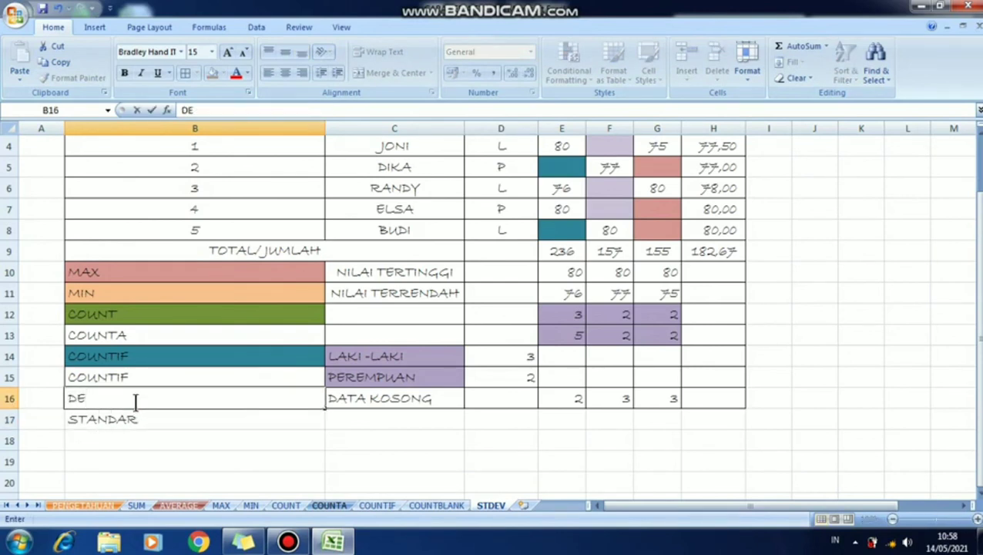
{"action": "type", "text": "VIASI"}
Step: Switch to Sticky Notes and highlight item 9, STANDAR DEVIASI (STDEV), in the function list note
{"action": "left_click", "coordinate": [243, 543]}
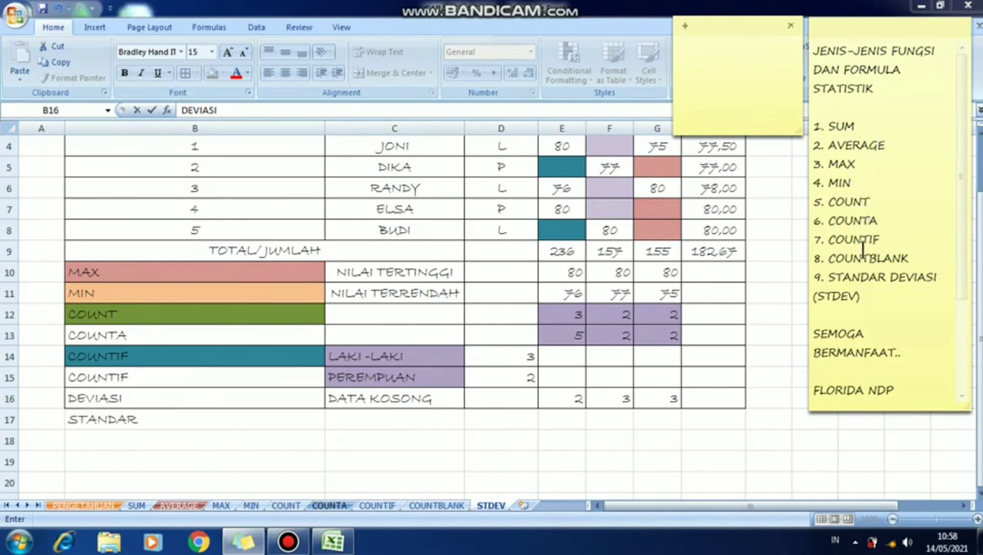
{"action": "left_click", "coordinate": [835, 279]}
{"action": "left_click_drag", "start_coordinate": [860, 296], "coordinate": [813, 276]}
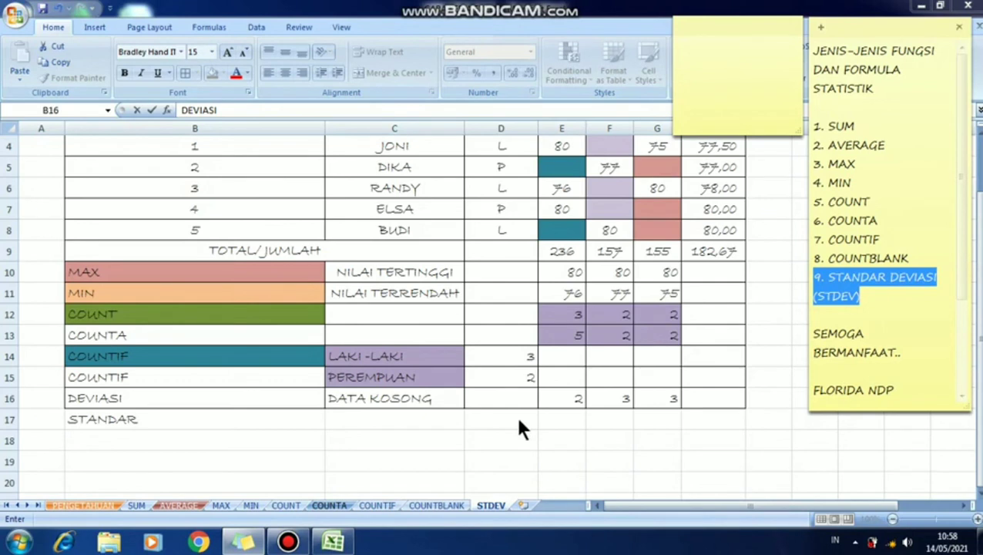
Step: Write the lines "DI SUBCRIBE.....", "DI COMET,,," and "DI LIKE,,," in the empty sticky note
{"action": "left_click", "coordinate": [709, 75]}
{"action": "type", "text": "DI SUB"}
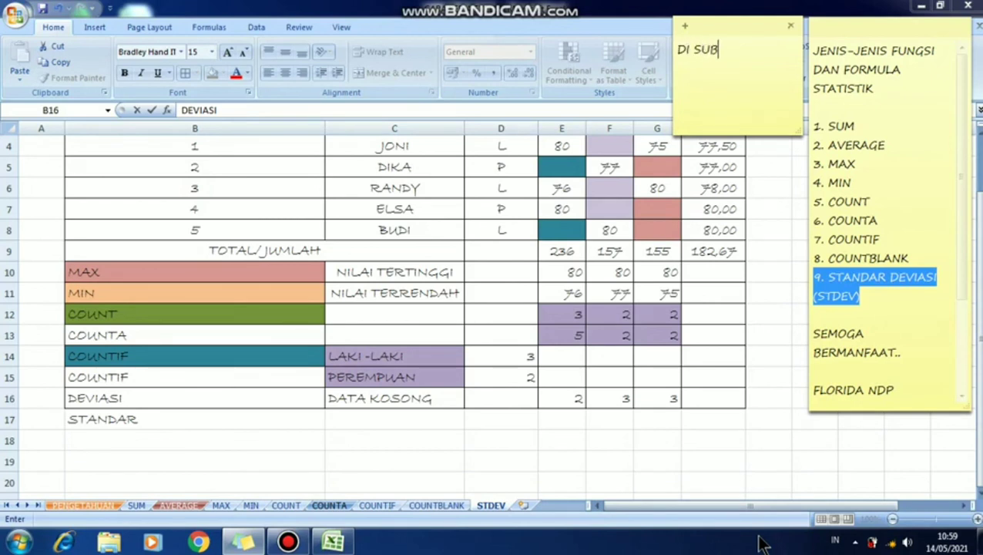
{"action": "type", "text": "CRIBE"}
{"action": "type", "text": "....."}
{"action": "key", "text": "Return"}
{"action": "type", "text": "DI COMET,,,"}
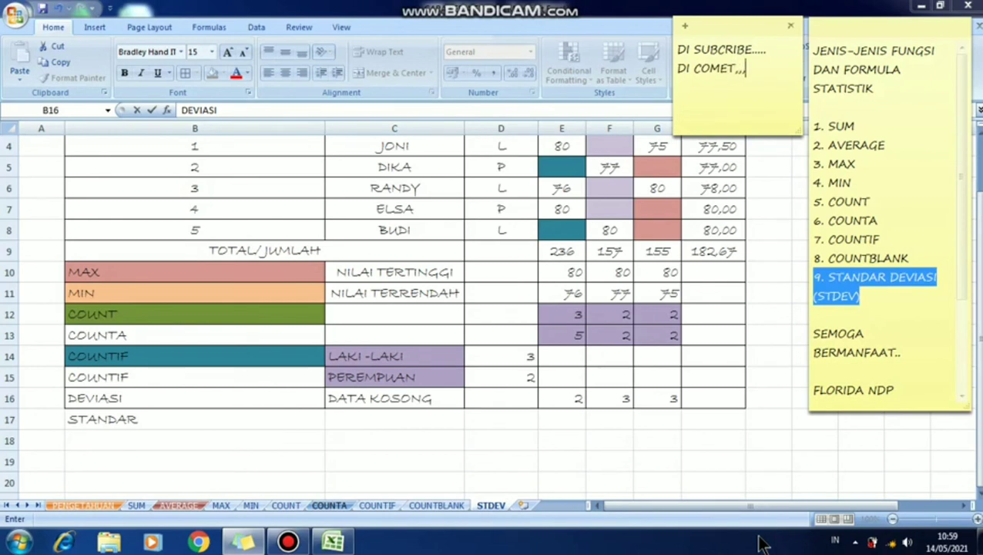
{"action": "key", "text": "Return"}
{"action": "type", "text": "DI LIKE,,,"}
{"action": "key", "text": "Return"}
Step: Add the lines "HIDUPKAN TANDA LONCENG NY,,,," and "OK TKS,,,," to the end of the same note
{"action": "type", "text": "HIDUP"}
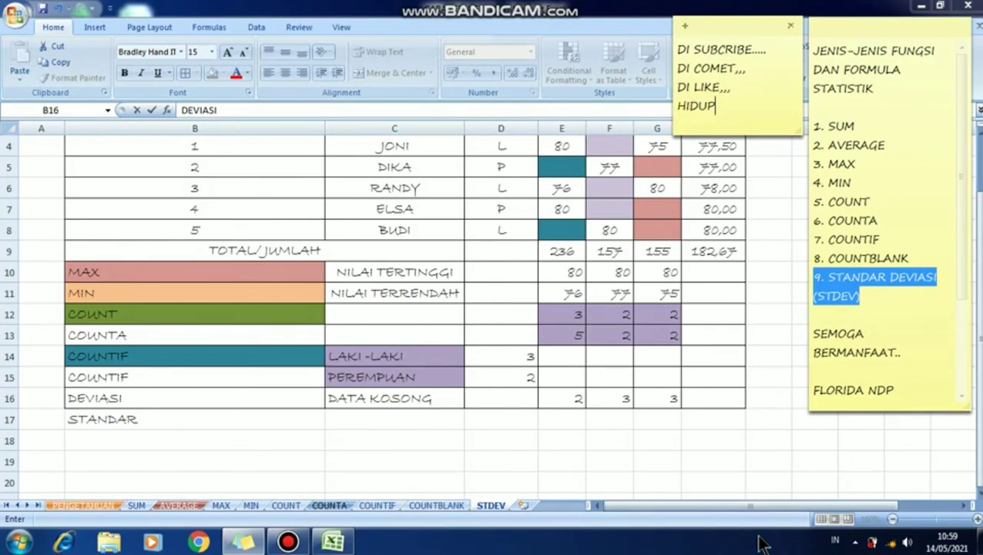
{"action": "type", "text": "KAN TANDA LONC"}
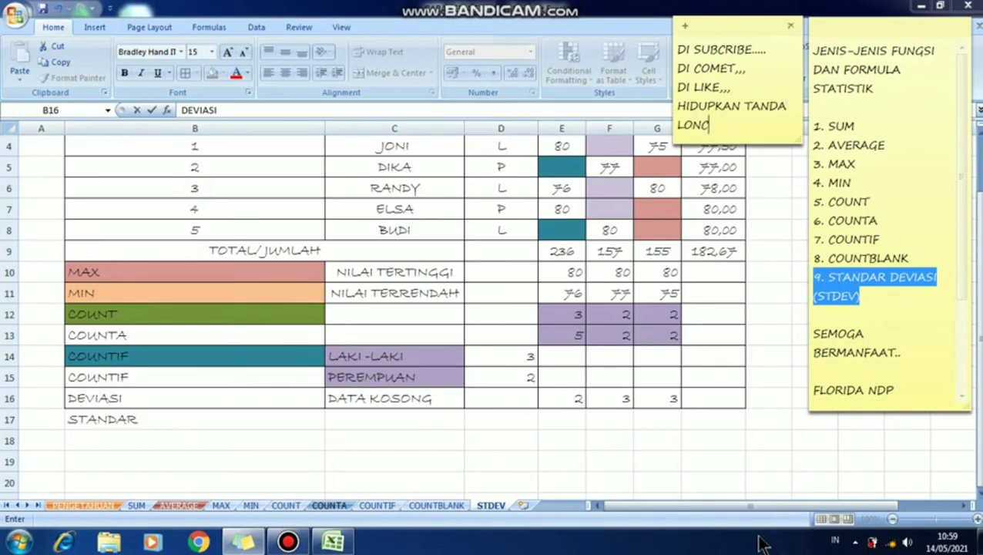
{"action": "type", "text": "ENG NY,,,,"}
{"action": "key", "text": "Return"}
{"action": "type", "text": "OK"}
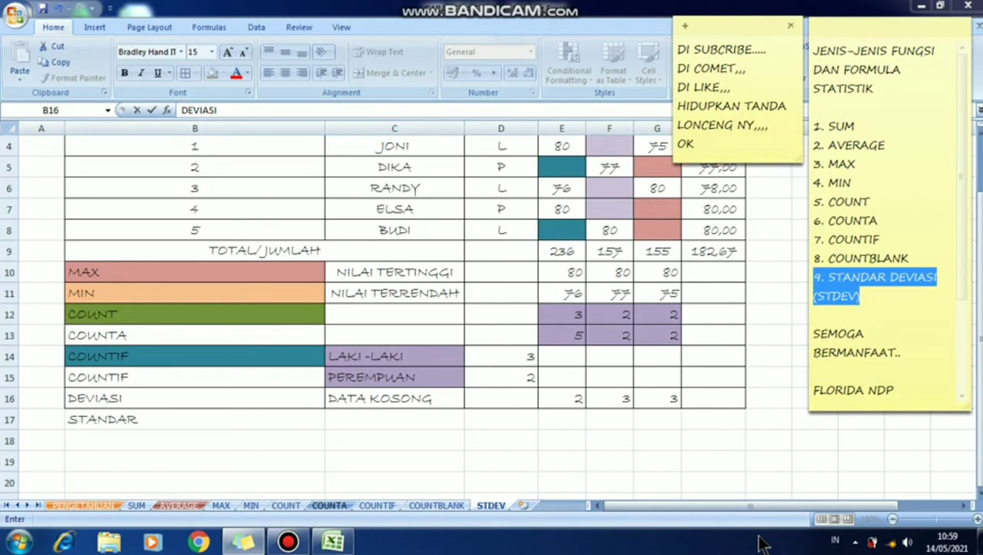
{"action": "type", "text": " TKS,,,,"}
Step: Enlarge the new sticky note so that it covers most of the spreadsheet
{"action": "left_click_drag", "start_coordinate": [738, 161], "coordinate": [738, 382]}
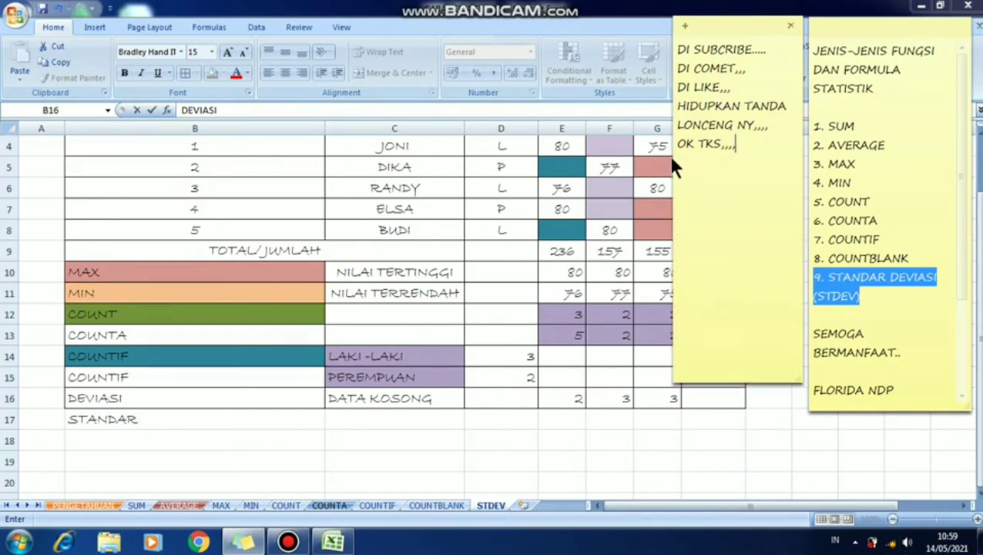
{"action": "left_click_drag", "start_coordinate": [673, 96], "coordinate": [173, 115]}
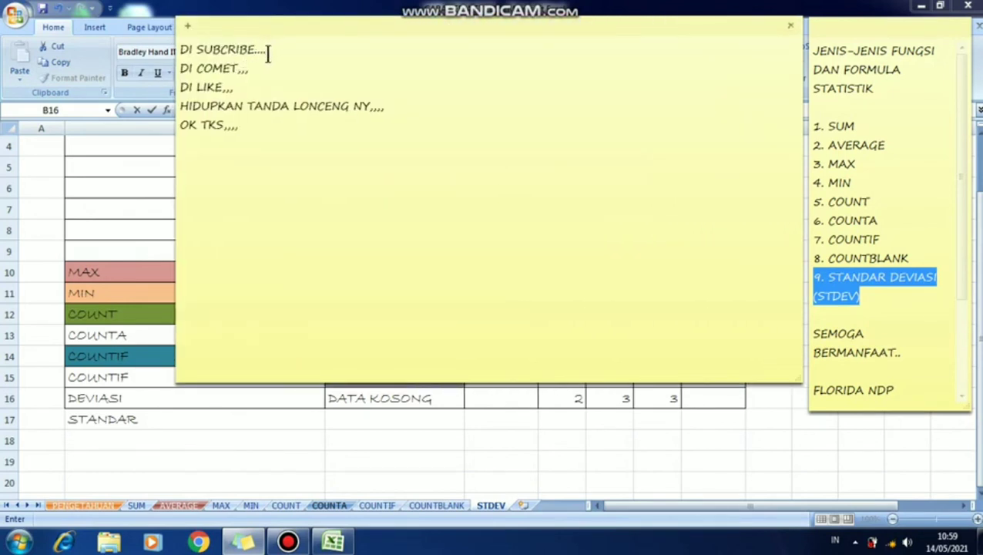
{"action": "left_click_drag", "start_coordinate": [176, 49], "coordinate": [183, 50]}
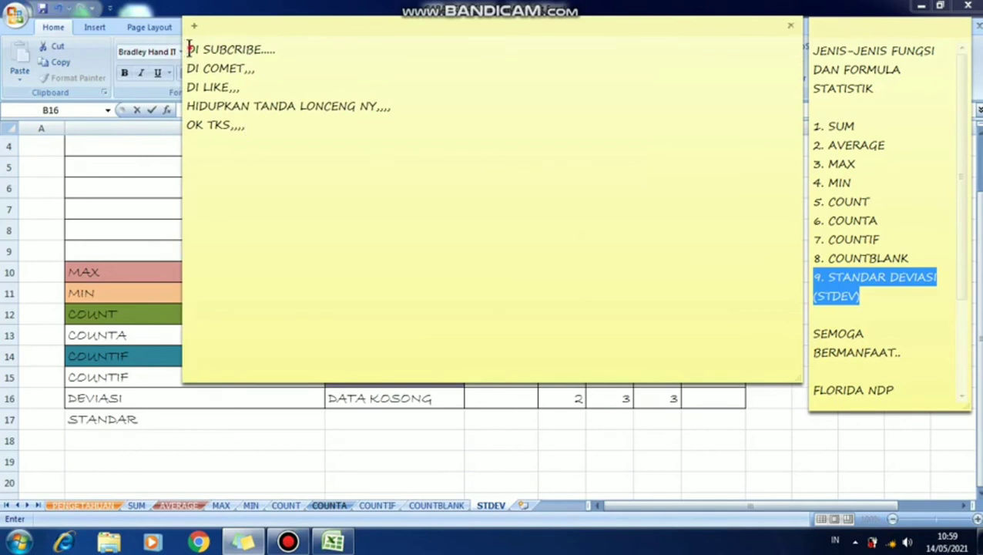
Step: Highlight the note's first three lines, from DI SUBCRIBE to DI LIKE, for reading
{"action": "key", "text": "ctrl+a"}
{"action": "left_click", "coordinate": [386, 146]}
{"action": "left_click_drag", "start_coordinate": [189, 44], "coordinate": [477, 90]}
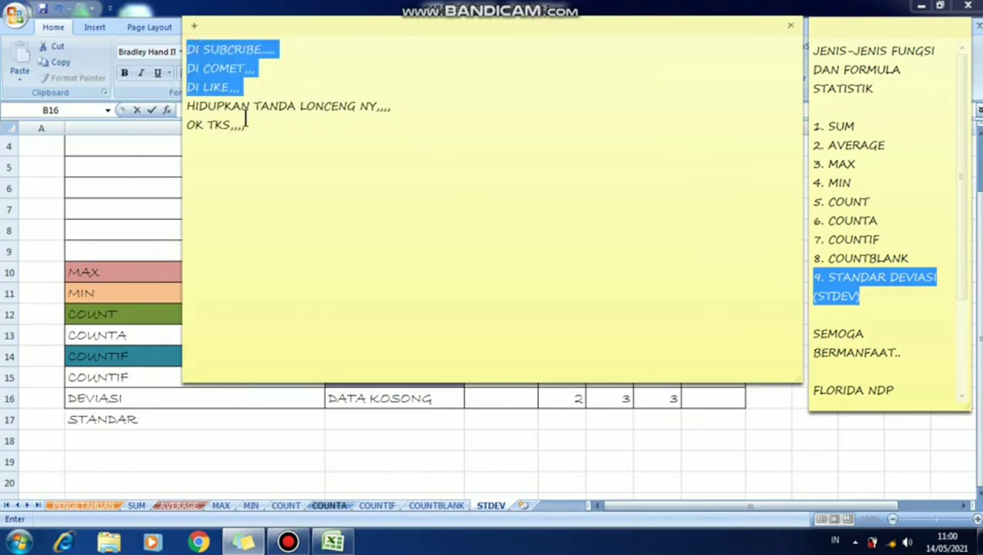
{"action": "left_click", "coordinate": [195, 149]}
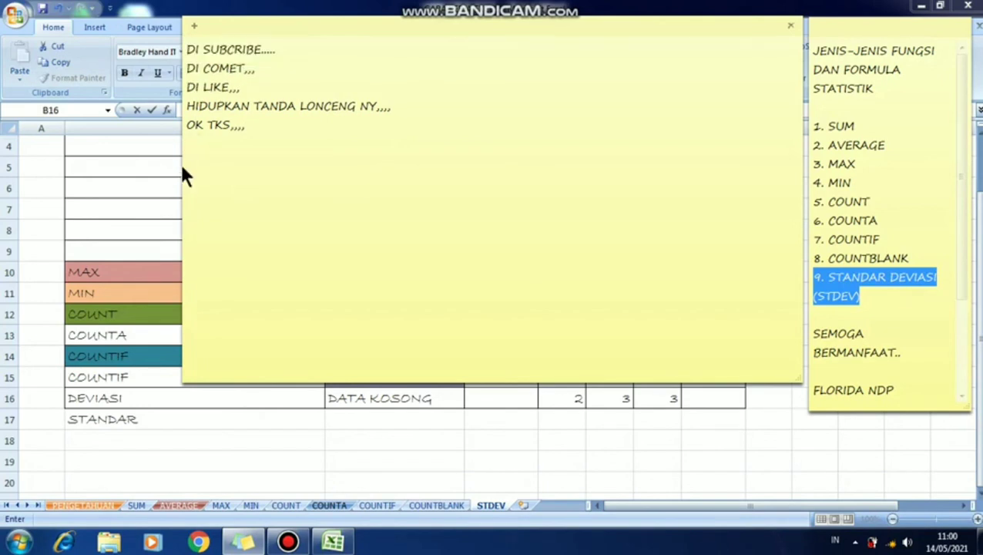
Step: Shrink the new note to fit its text beside the function list note, and return to Excel
{"action": "left_click_drag", "start_coordinate": [182, 169], "coordinate": [185, 169]}
{"action": "left_click_drag", "start_coordinate": [575, 216], "coordinate": [617, 216]}
{"action": "left_click_drag", "start_coordinate": [712, 379], "coordinate": [704, 169]}
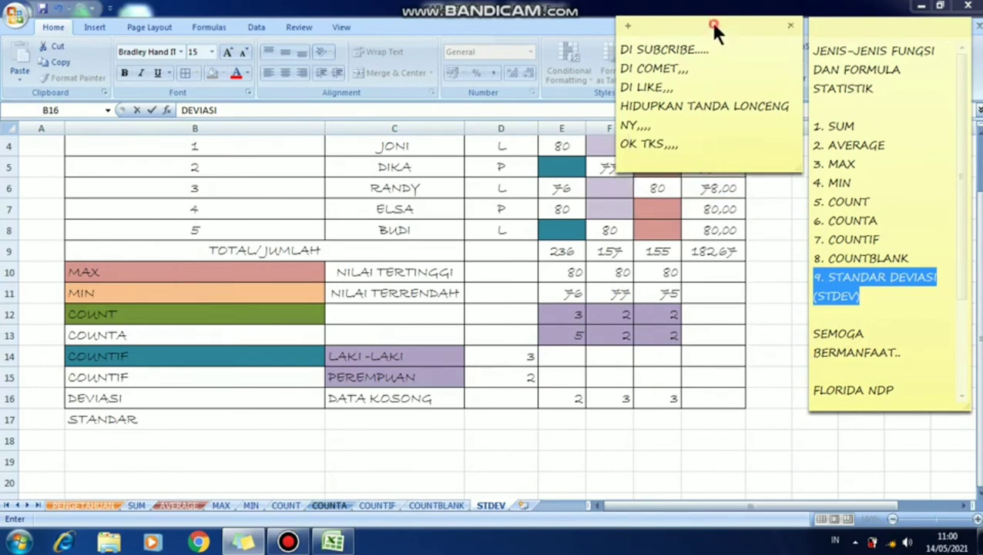
{"action": "mouse_move", "coordinate": [714, 29]}
{"action": "left_mouse_down"}
{"action": "mouse_move", "coordinate": [746, 180]}
{"action": "mouse_move", "coordinate": [722, 49]}
{"action": "mouse_move", "coordinate": [708, 30]}
{"action": "left_mouse_up"}
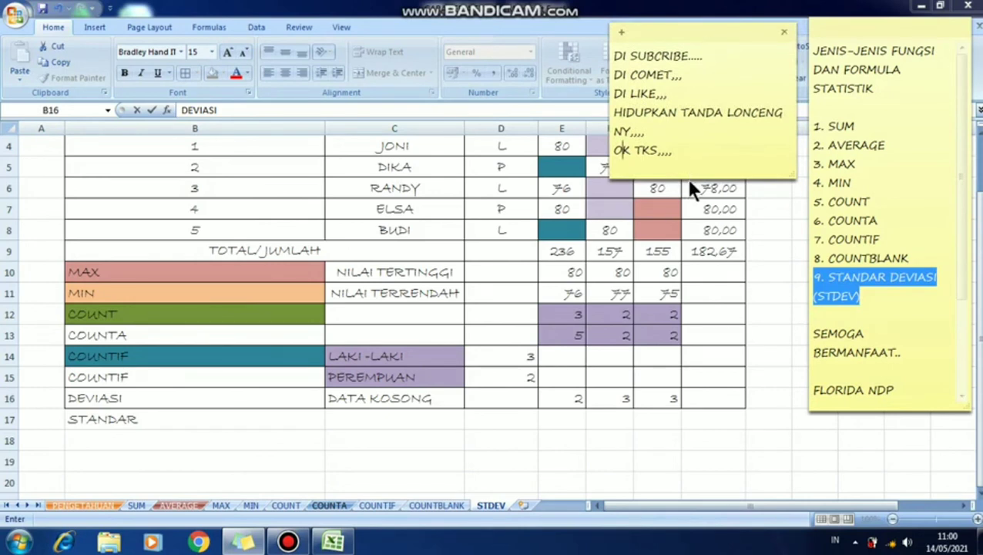
{"action": "left_click_drag", "start_coordinate": [691, 177], "coordinate": [694, 168]}
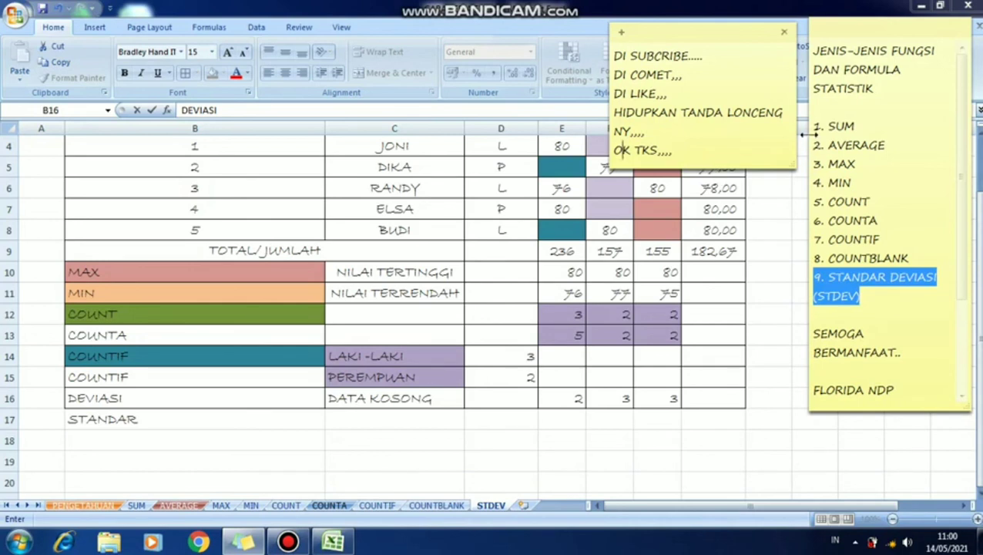
{"action": "left_click", "coordinate": [676, 152]}
{"action": "left_click", "coordinate": [759, 360]}
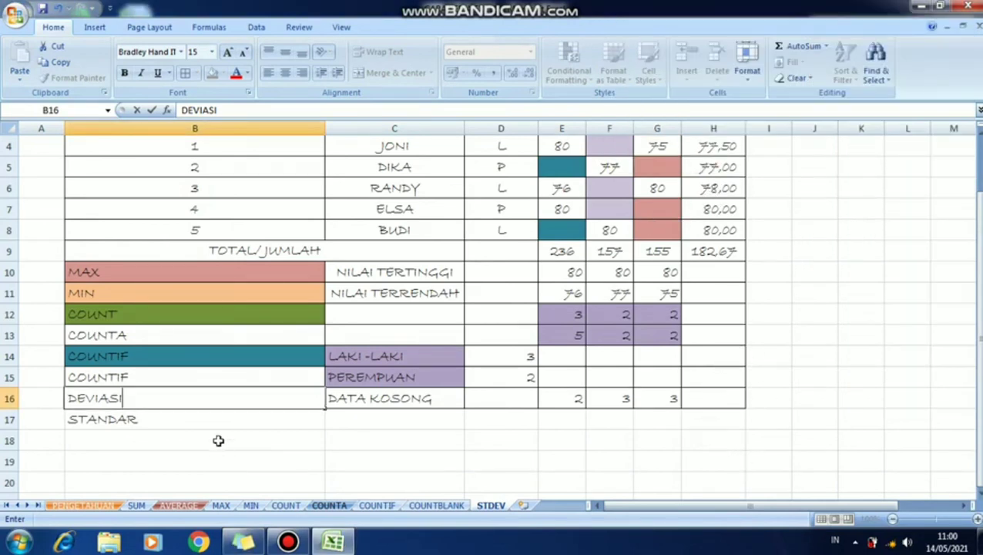
Step: Undo the DEVIASI entry in cell B16
{"action": "left_click", "coordinate": [225, 416]}
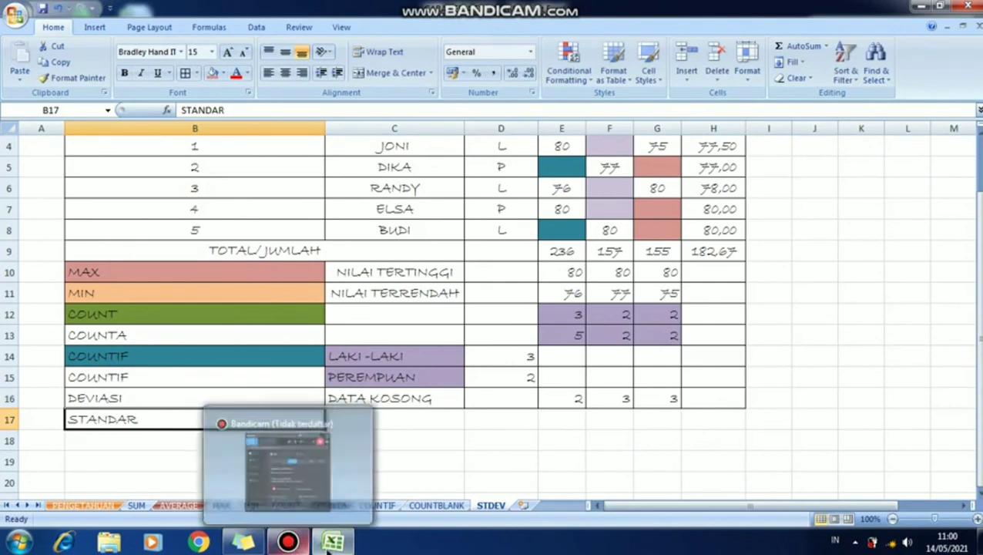
{"action": "left_click", "coordinate": [139, 399]}
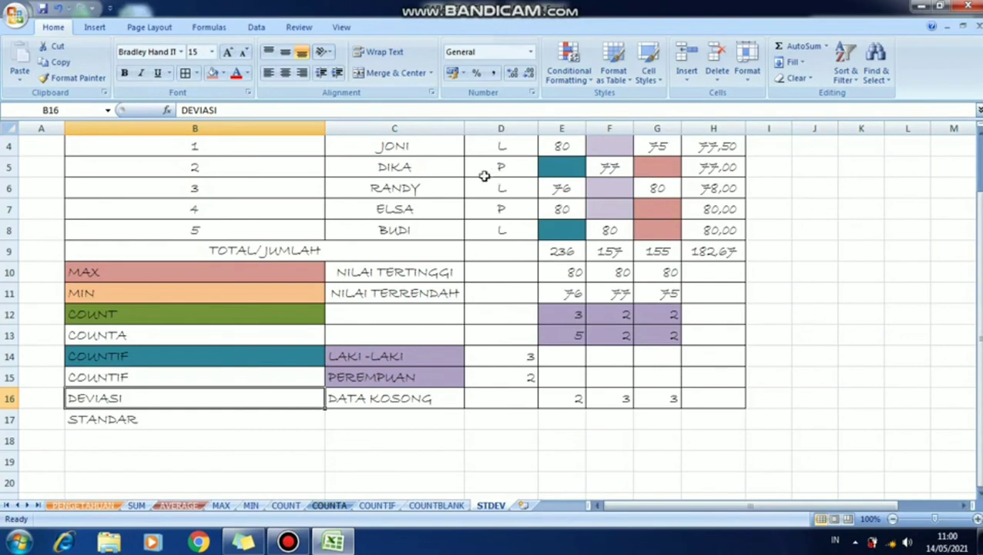
{"action": "left_click", "coordinate": [60, 9]}
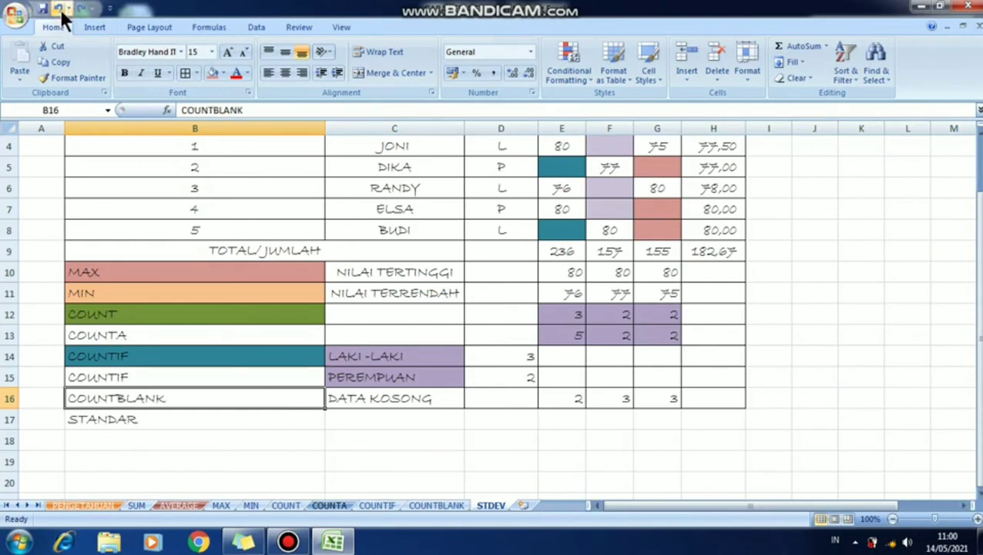
Step: Complete the label in cell B17 so that it reads STANDAR DEVIASI
{"action": "left_click", "coordinate": [199, 418]}
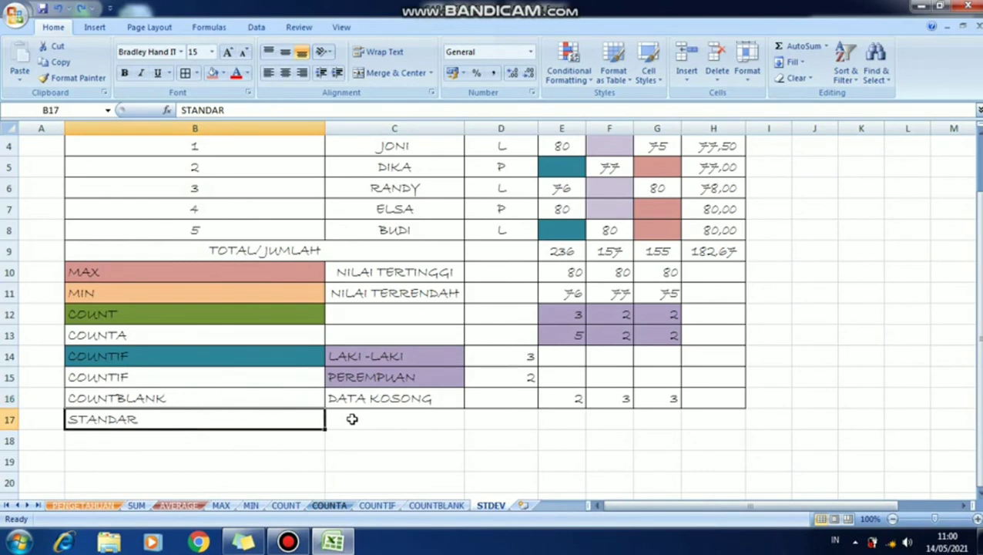
{"action": "double_click", "coordinate": [233, 415]}
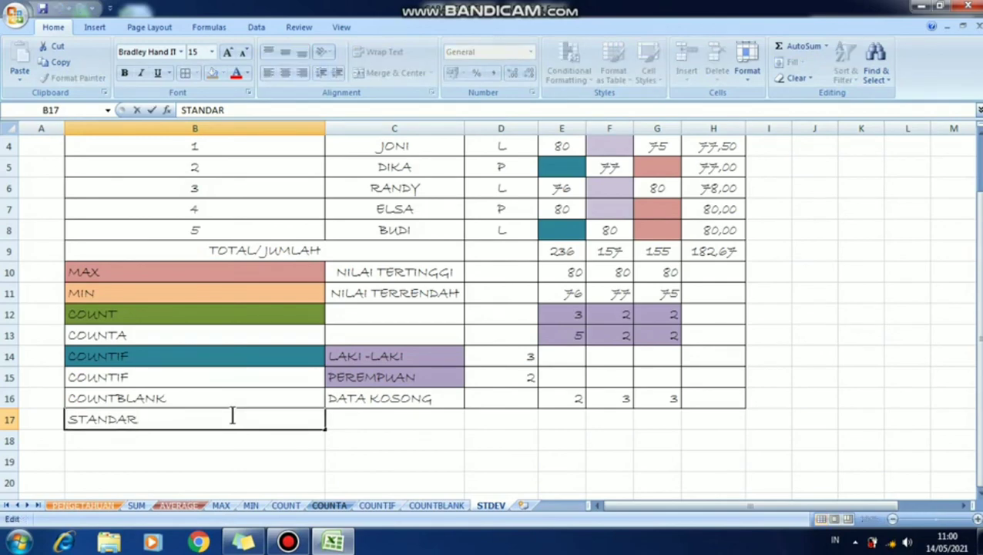
{"action": "key", "text": "F1"}
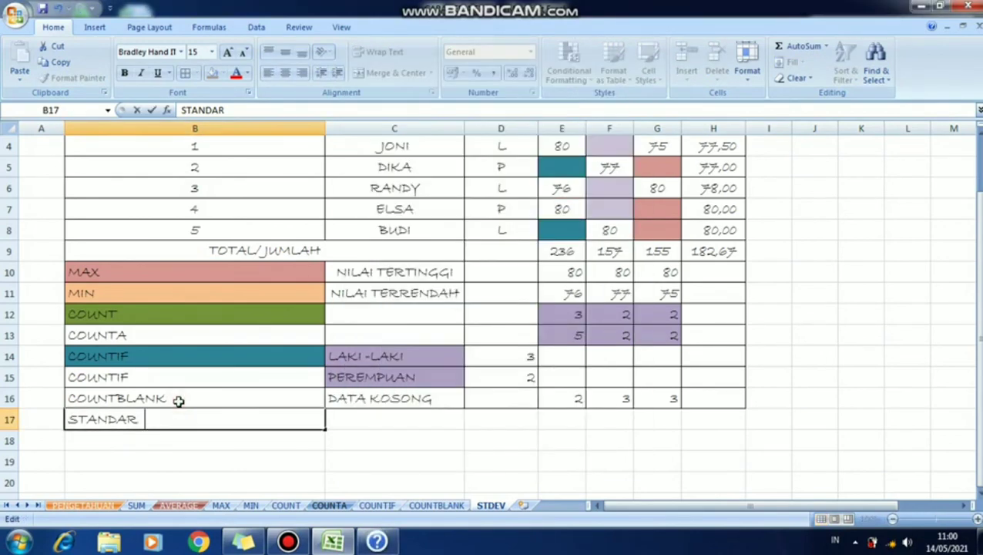
{"action": "type", "text": "DE"}
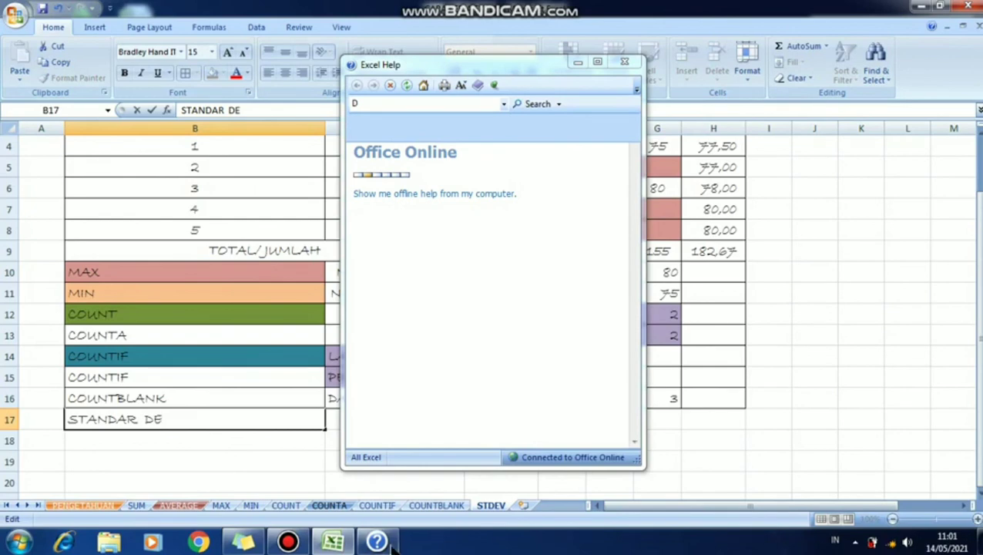
{"action": "left_click", "coordinate": [625, 61]}
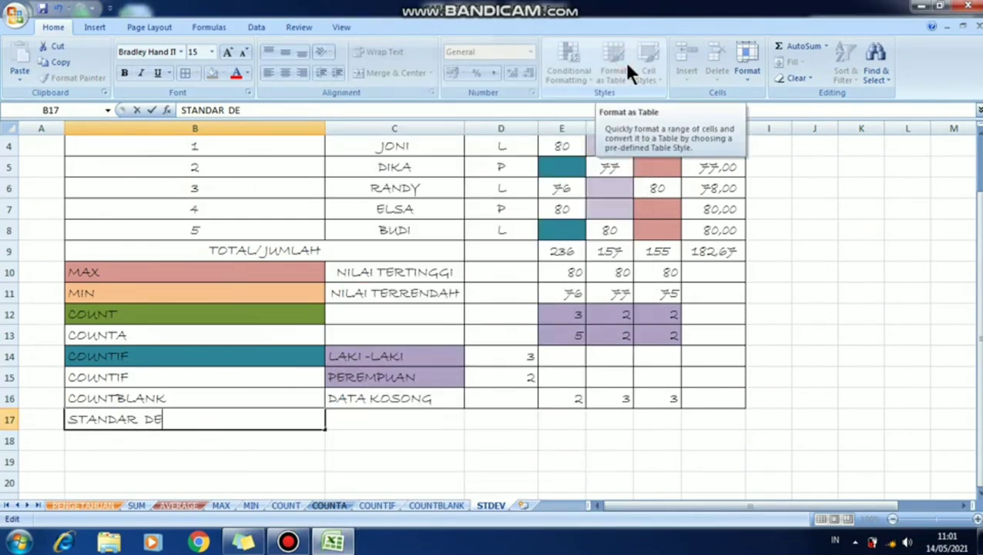
{"action": "type", "text": "VIASI"}
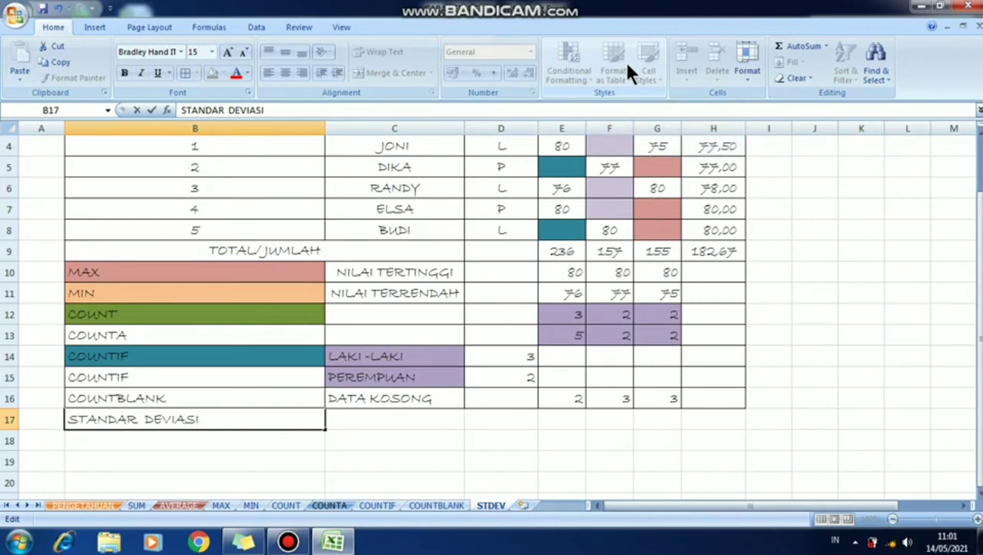
{"action": "key", "text": "Return"}
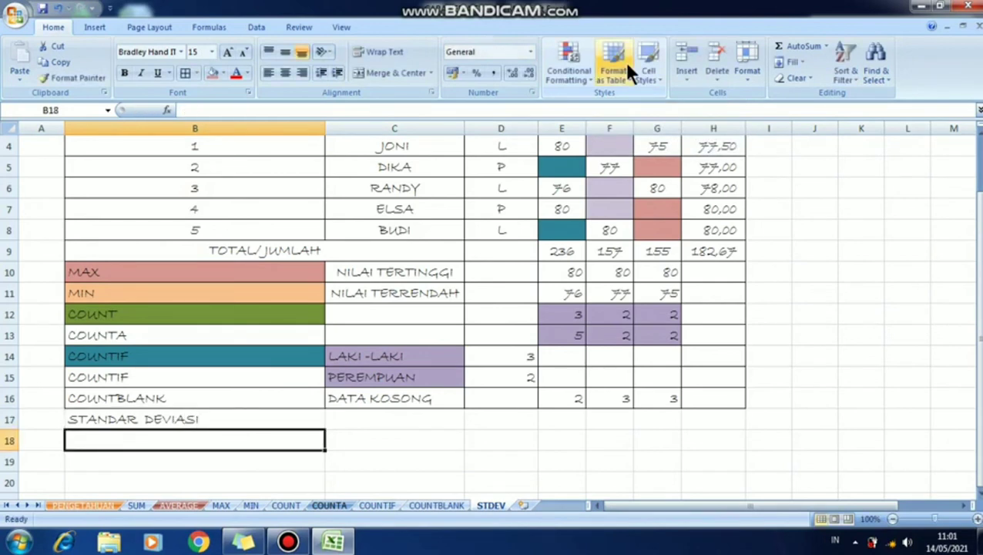
Step: Enter STDEV in cell C17, next to the STANDAR DEVIASI label
{"action": "key", "text": "Up"}
{"action": "key", "text": "Right"}
{"action": "type", "text": "S"}
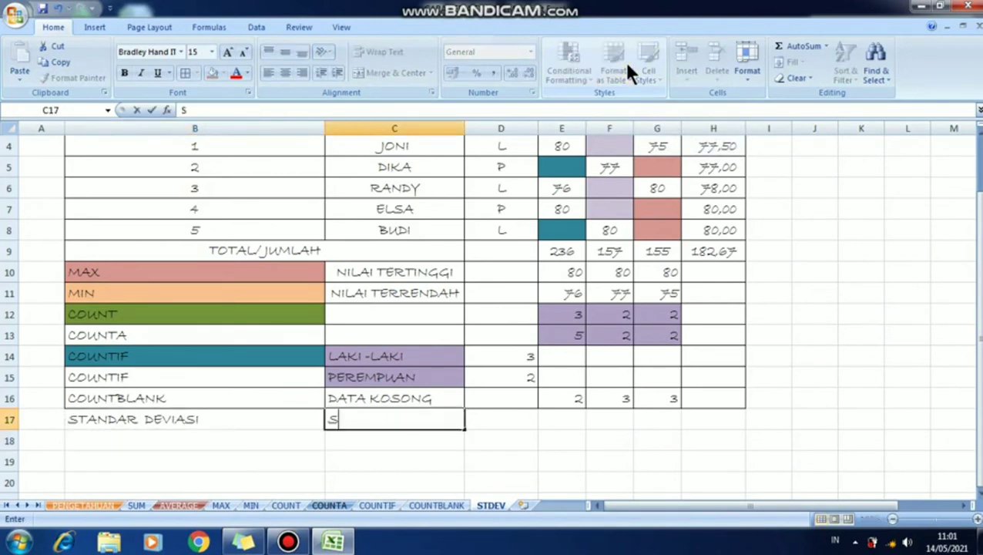
{"action": "key", "text": "BackSpace"}
{"action": "type", "text": "STDEV"}
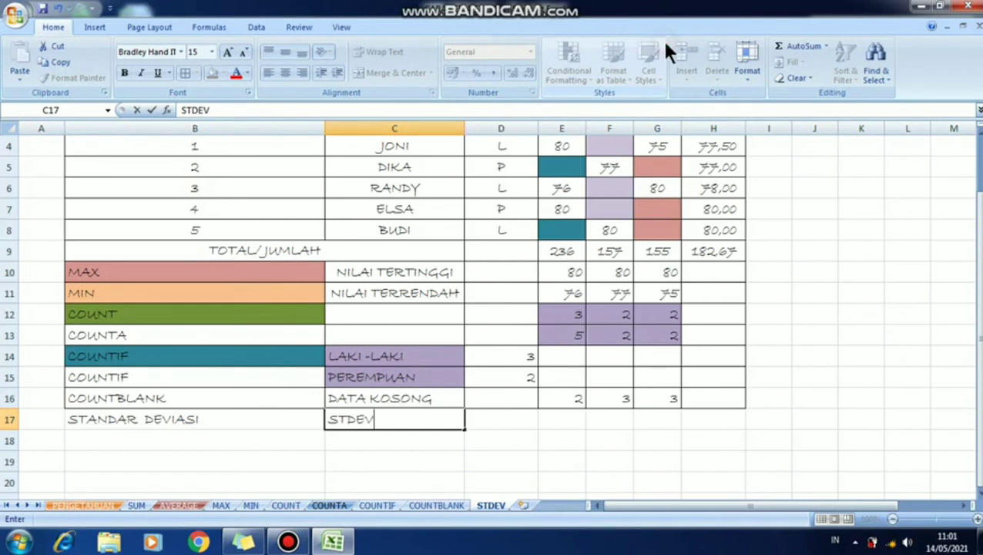
{"action": "key", "text": "Return"}
{"action": "key", "text": "Up"}
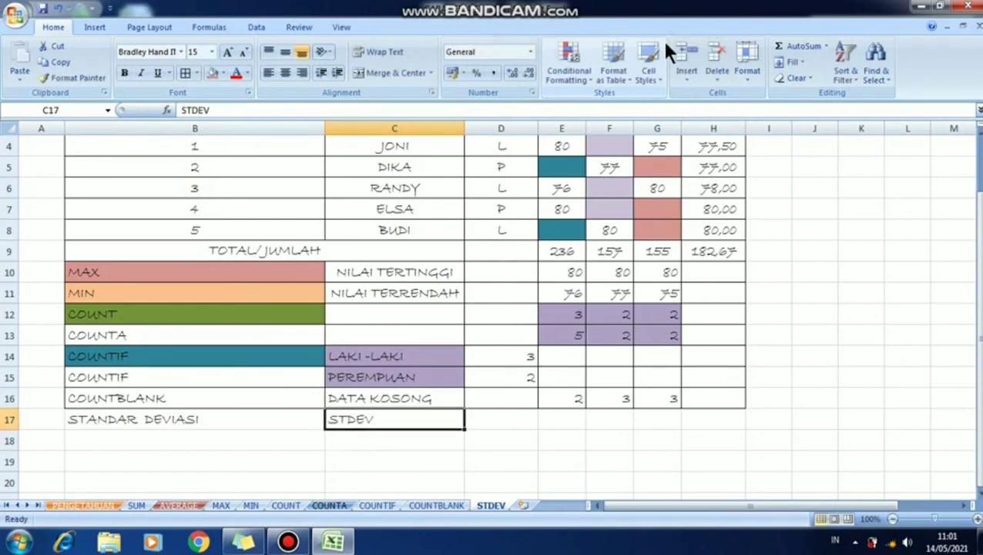
Step: Enter the formula =STDEV(E4:E80) in cell D17, beside the STDEV label
{"action": "key", "text": "Right"}
{"action": "type", "text": "="}
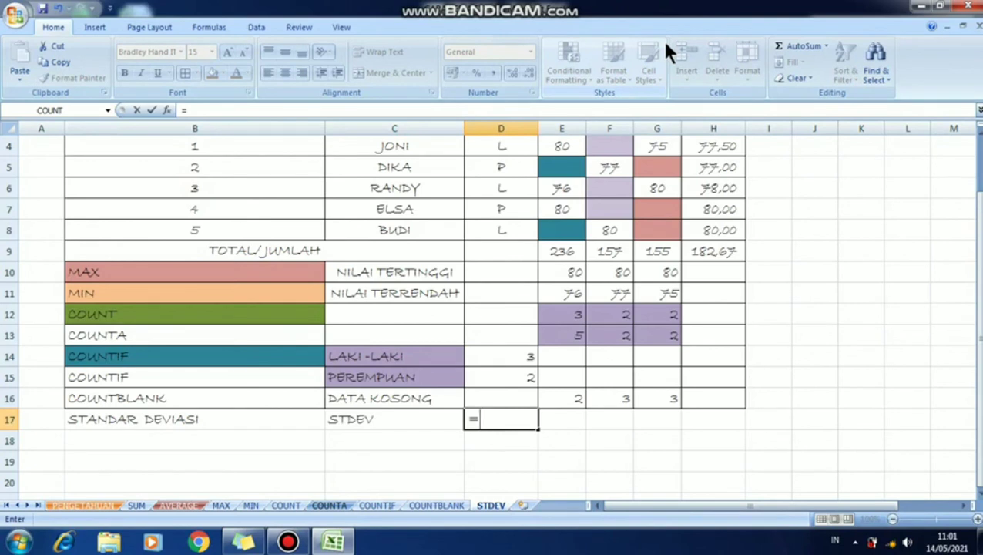
{"action": "type", "text": "STE"}
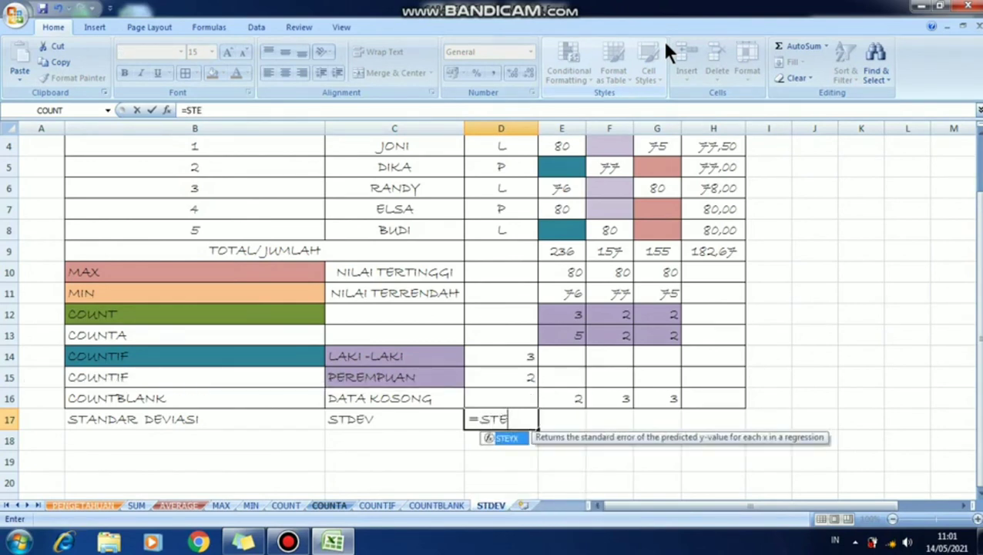
{"action": "type", "text": "DEV"}
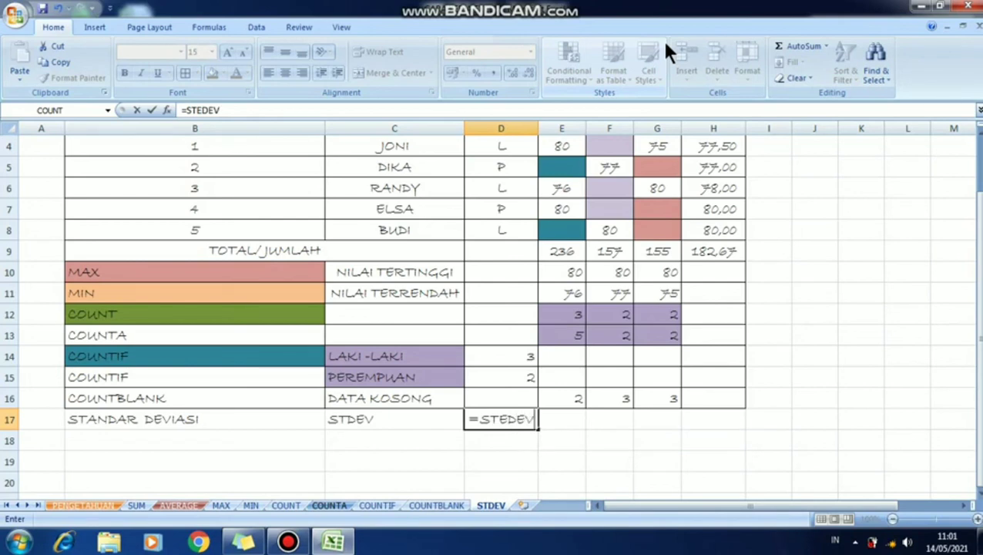
{"action": "key", "text": "BackSpace"}
{"action": "key", "text": "BackSpace"}
{"action": "key", "text": "BackSpace"}
{"action": "key", "text": "BackSpace"}
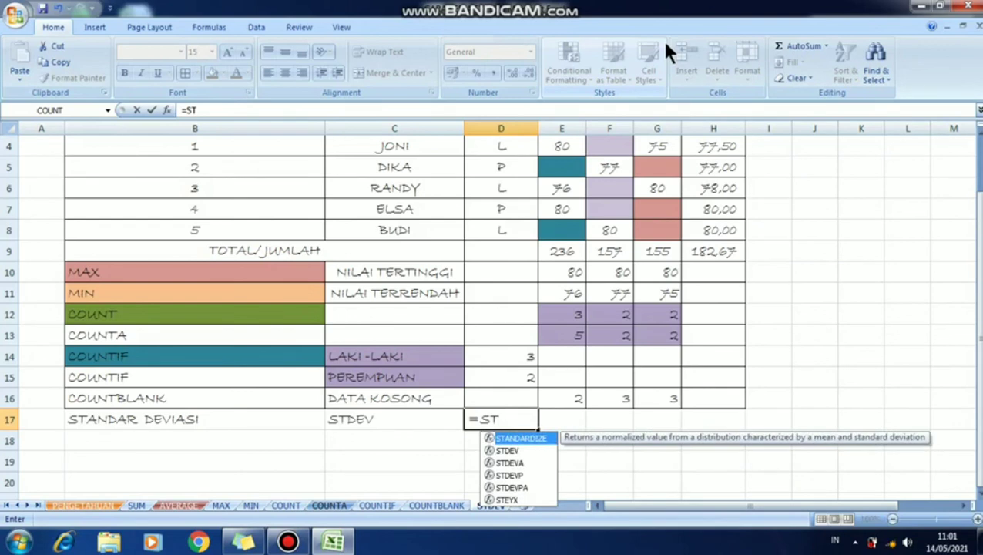
{"action": "type", "text": "DEV"}
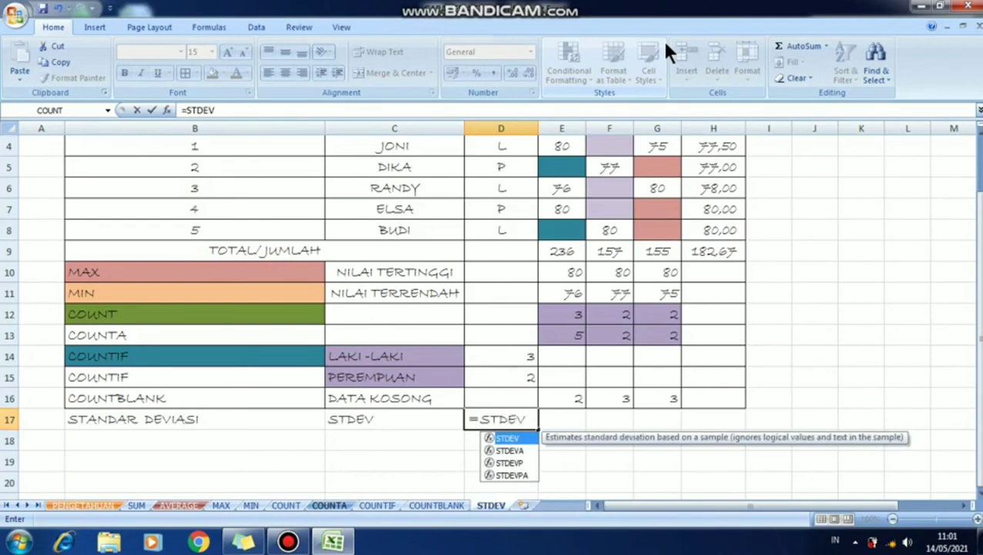
{"action": "double_click", "coordinate": [519, 439]}
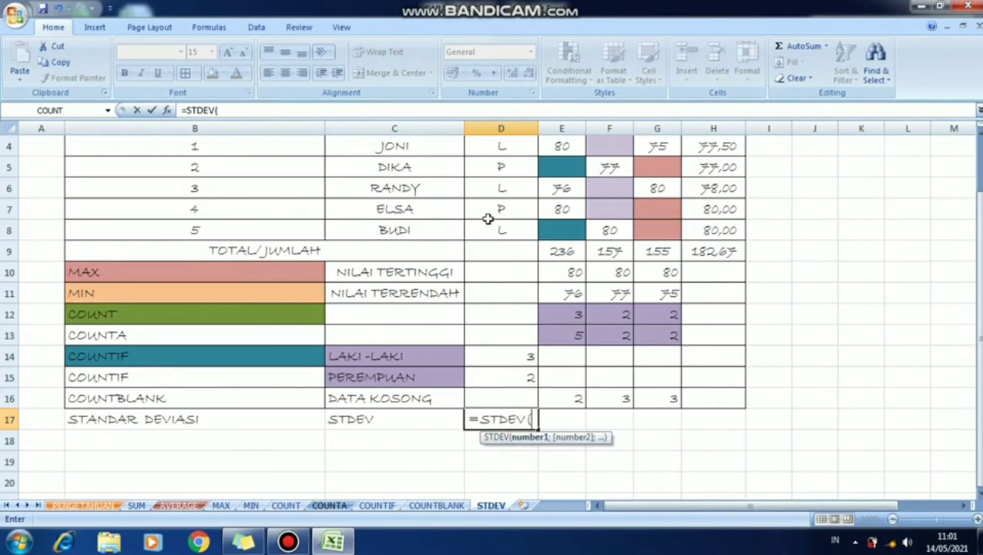
{"action": "scroll", "coordinate": [570, 231], "scroll_direction": "up", "scroll_amount": 1}
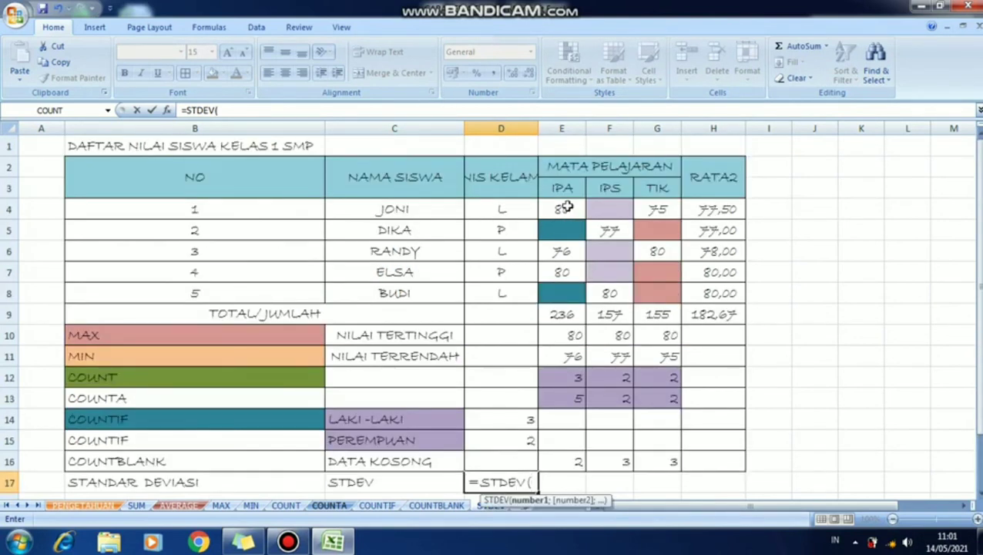
{"action": "left_click_drag", "start_coordinate": [567, 209], "coordinate": [570, 294]}
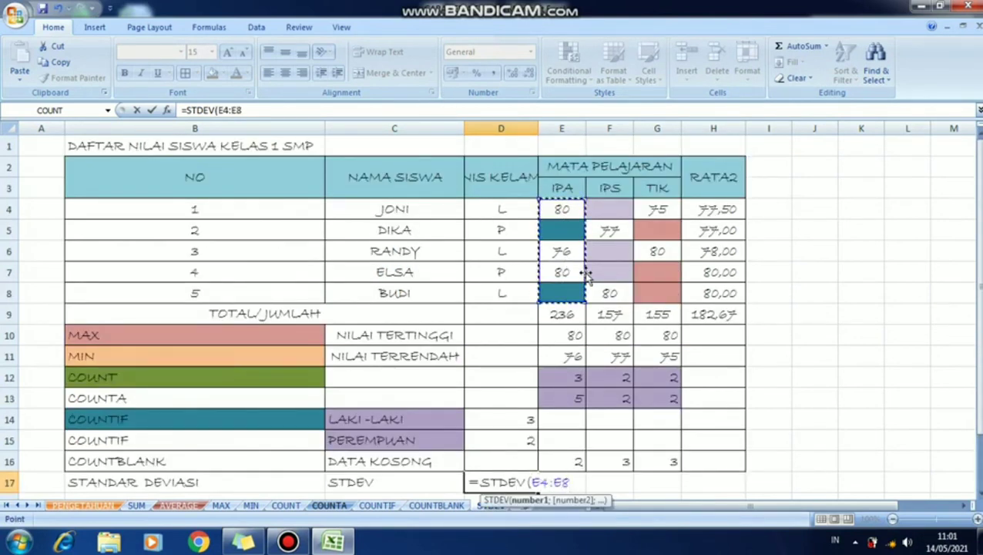
{"action": "type", "text": "0"}
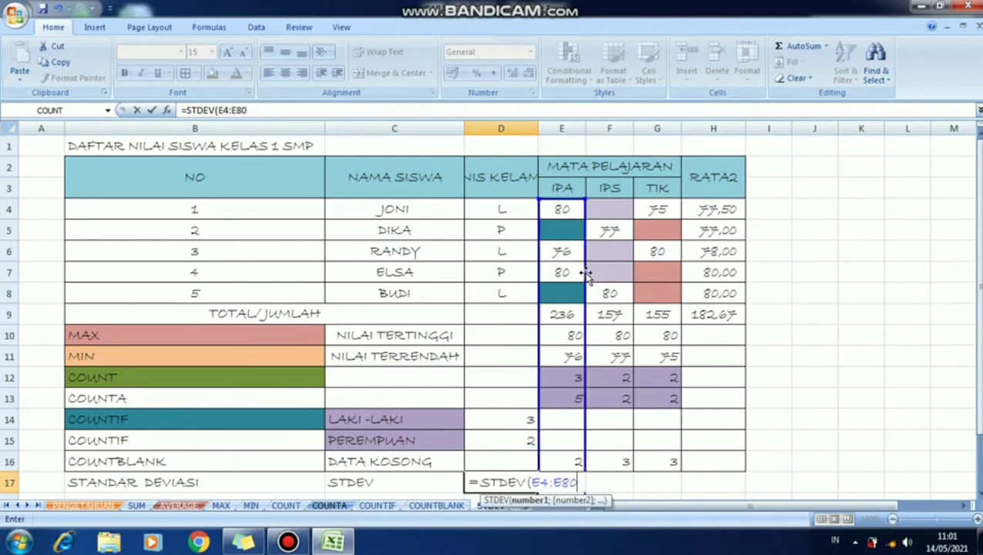
{"action": "key", "text": "Return"}
{"action": "key", "text": "Up"}
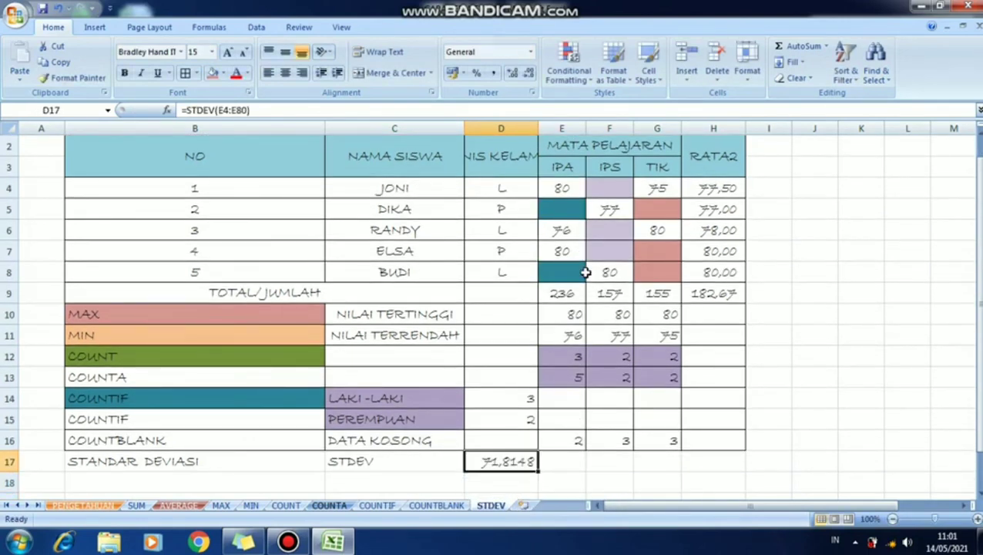
Step: Copy the STDEV formula from D17 into E17 and clear cell D17
{"action": "key", "text": "ctrl+c"}
{"action": "key", "text": "Right"}
{"action": "key", "text": "Return"}
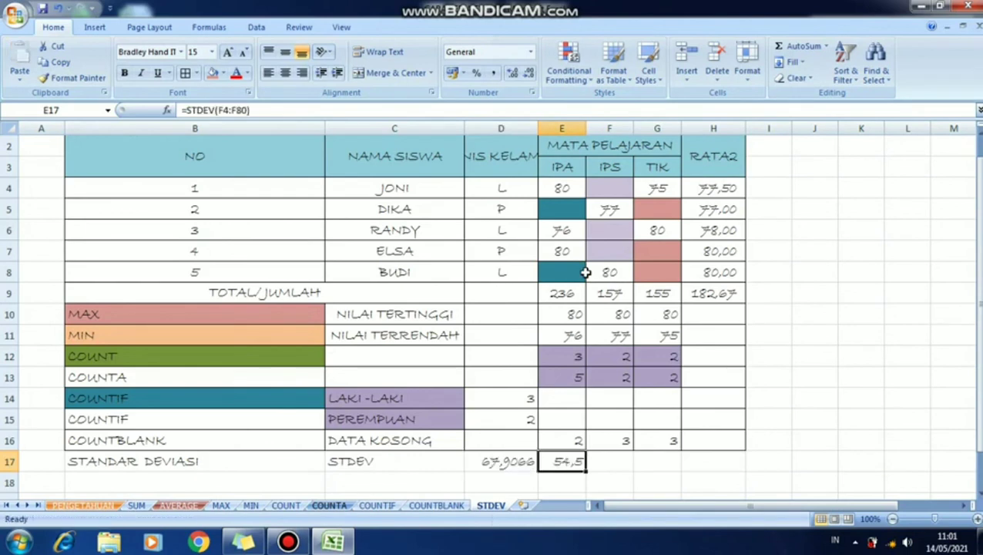
{"action": "key", "text": "Left"}
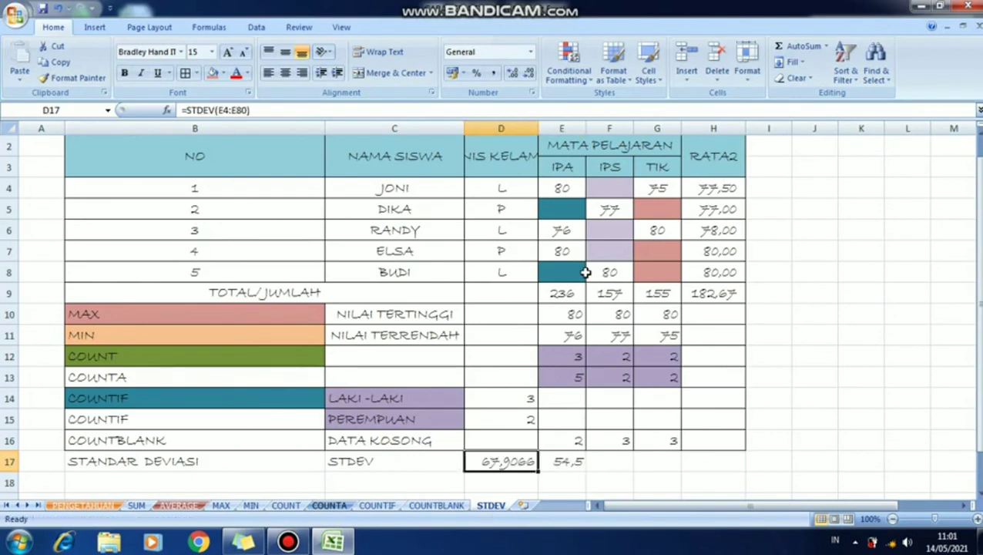
{"action": "key", "text": "Delete"}
{"action": "key", "text": "Right"}
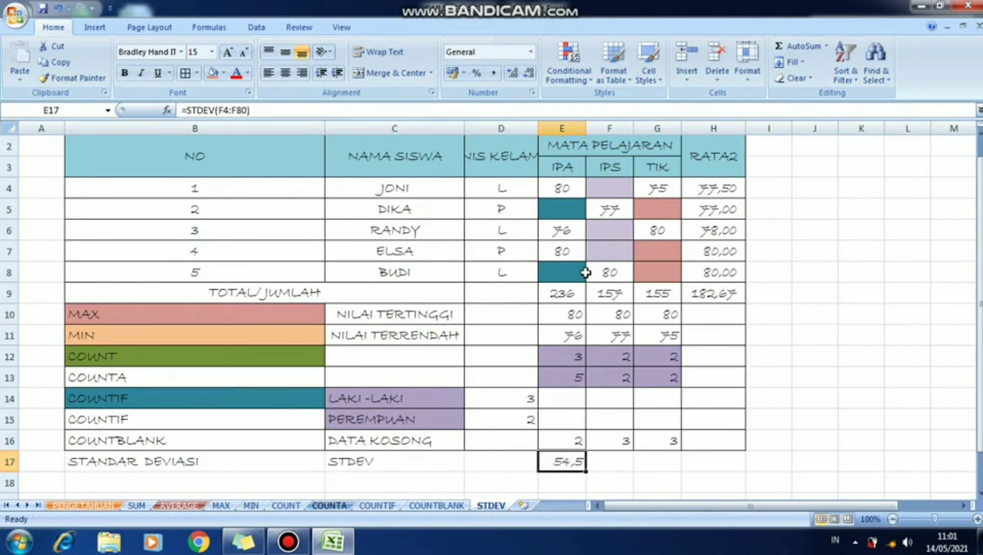
Step: Change the range of the STDEV formula in E17 to the IPA scores E4:E8
{"action": "type", "text": "=STDE"}
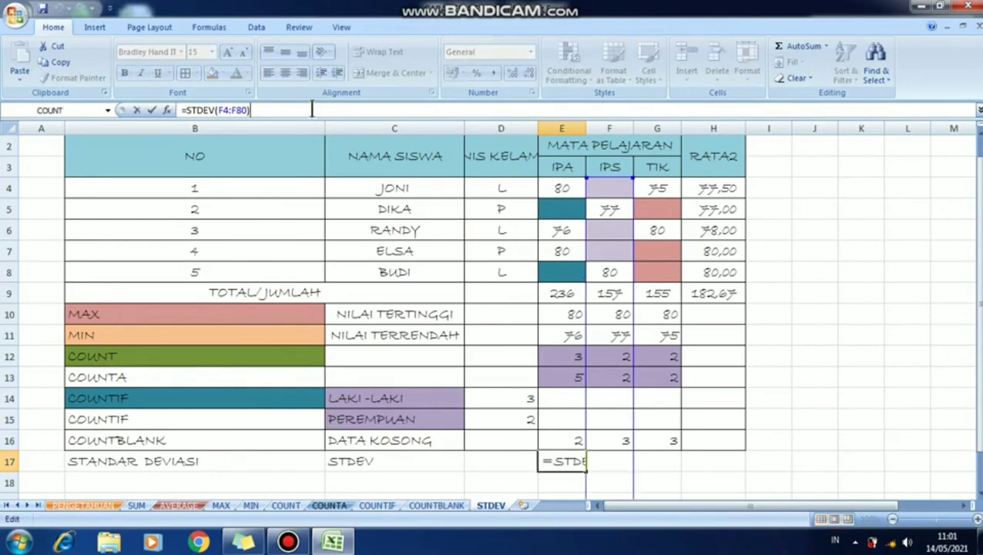
{"action": "left_click_drag", "start_coordinate": [219, 110], "coordinate": [247, 110]}
{"action": "key", "text": "BackSpace"}
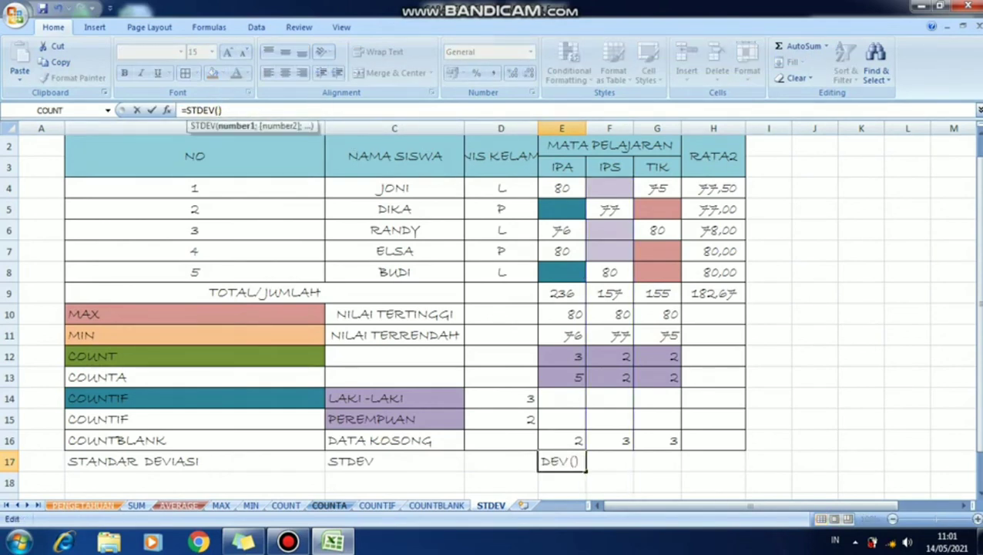
{"action": "left_click_drag", "start_coordinate": [562, 186], "coordinate": [584, 278]}
{"action": "key", "text": "Return"}
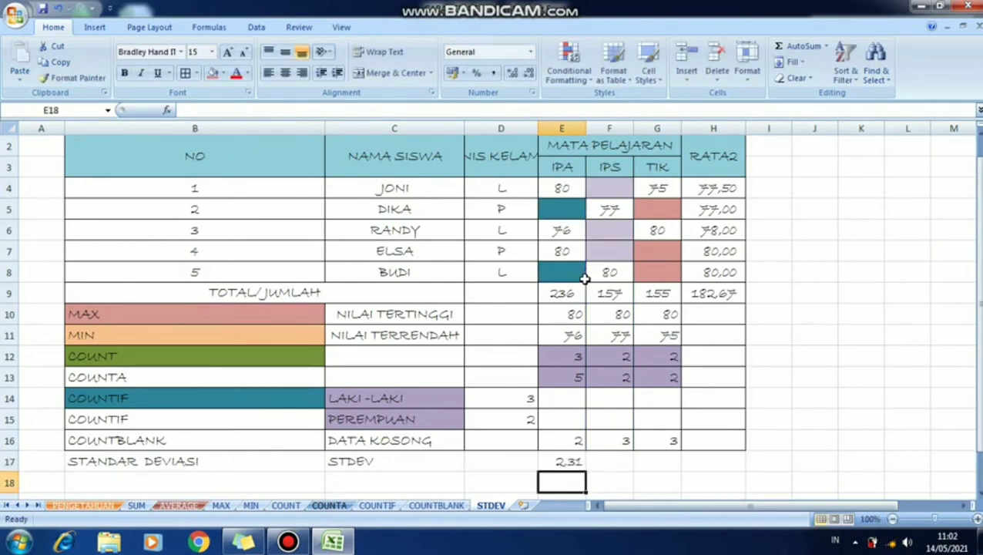
Step: Fill the STDEV formula from E17 across to G17 for the IPS and TIK columns
{"action": "key", "text": "Up"}
{"action": "key", "text": "Right"}
{"action": "key", "text": "Left"}
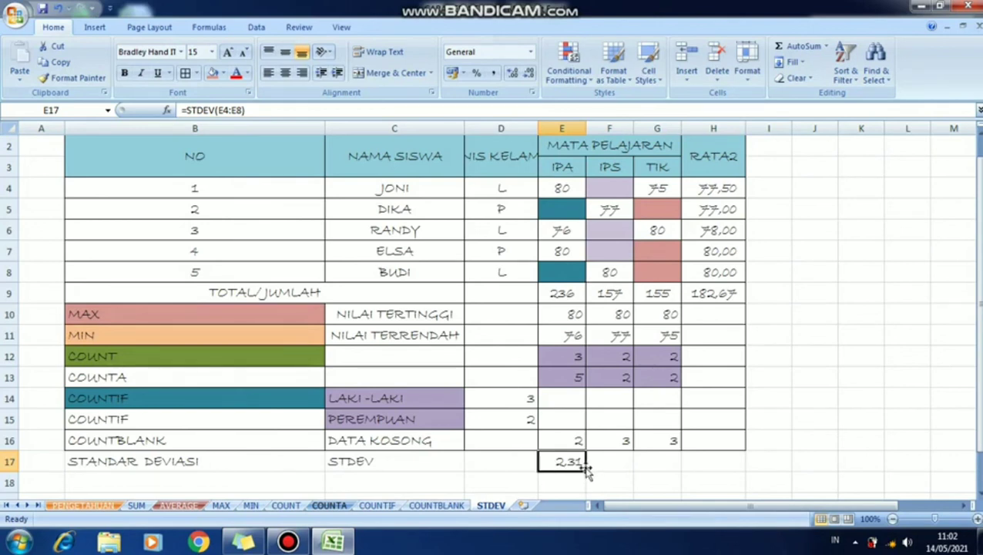
{"action": "left_click_drag", "start_coordinate": [588, 467], "coordinate": [683, 477]}
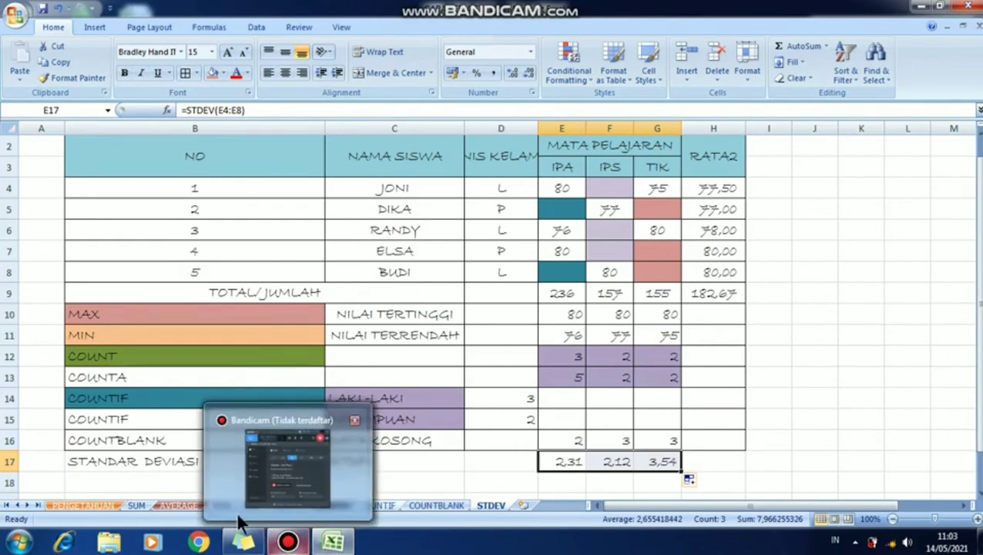
Step: Add a new worksheet after STDEV and enter SUBSCRIBE in cell E8 at font size 72
{"action": "left_click", "coordinate": [523, 505]}
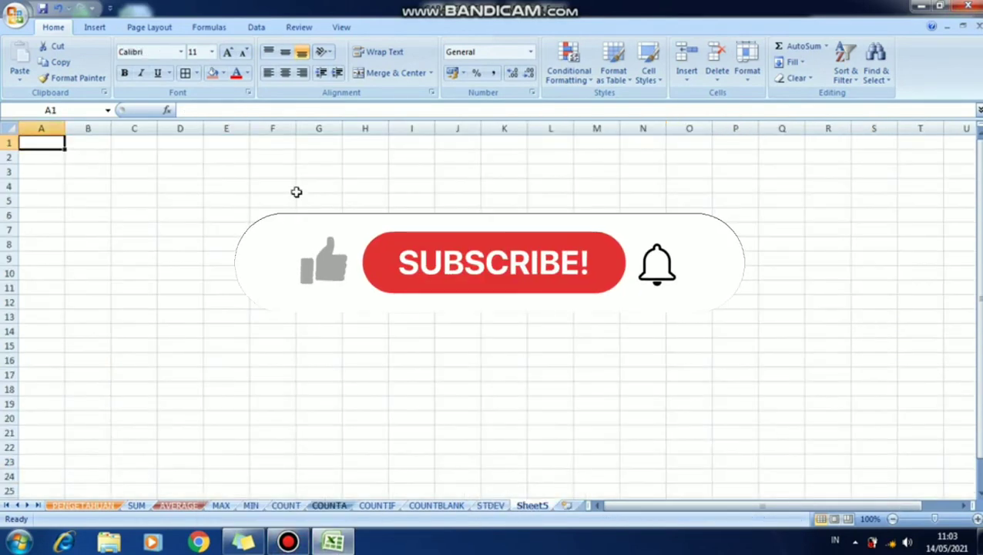
{"action": "left_click", "coordinate": [181, 259]}
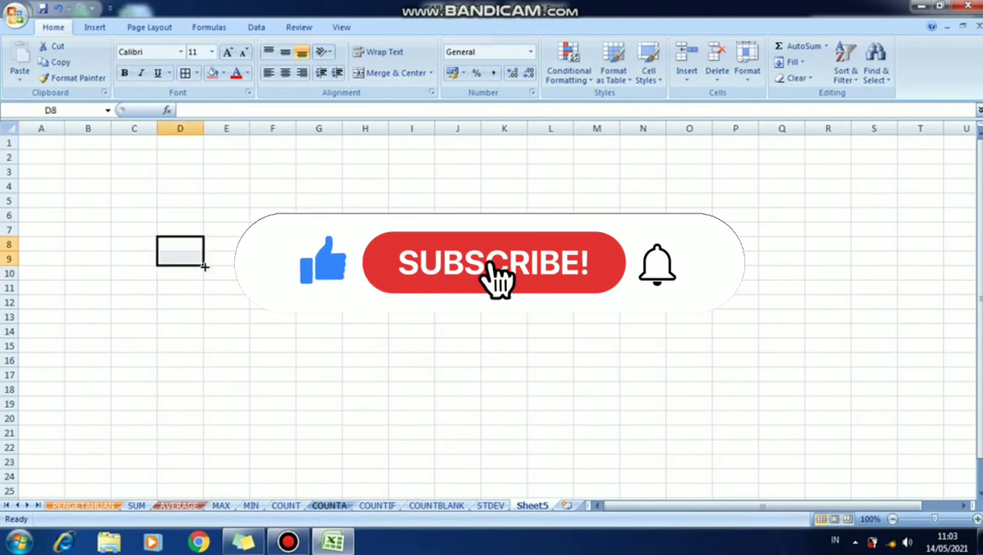
{"action": "left_click", "coordinate": [228, 259]}
{"action": "left_click", "coordinate": [229, 243]}
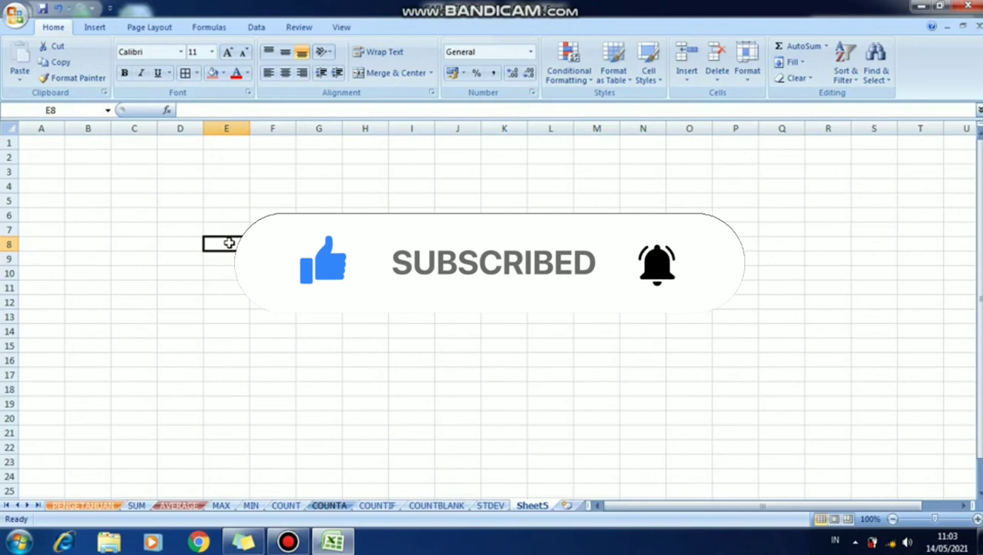
{"action": "type", "text": "S"}
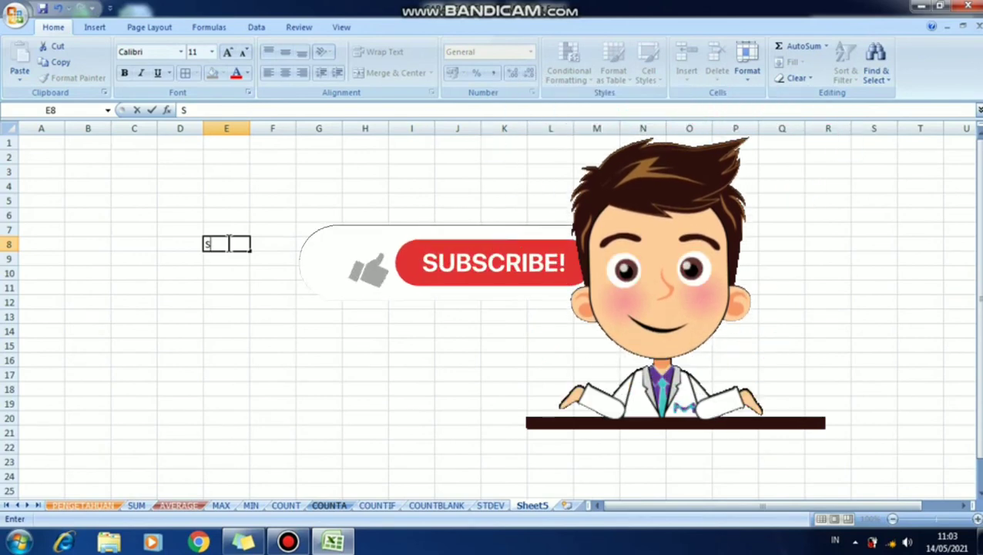
{"action": "type", "text": "UBC"}
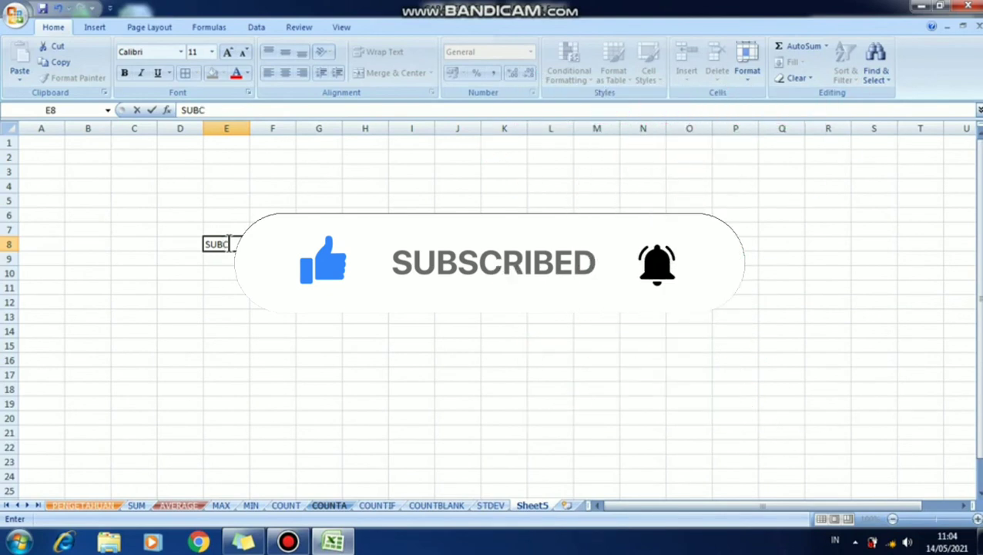
{"action": "type", "text": "E"}
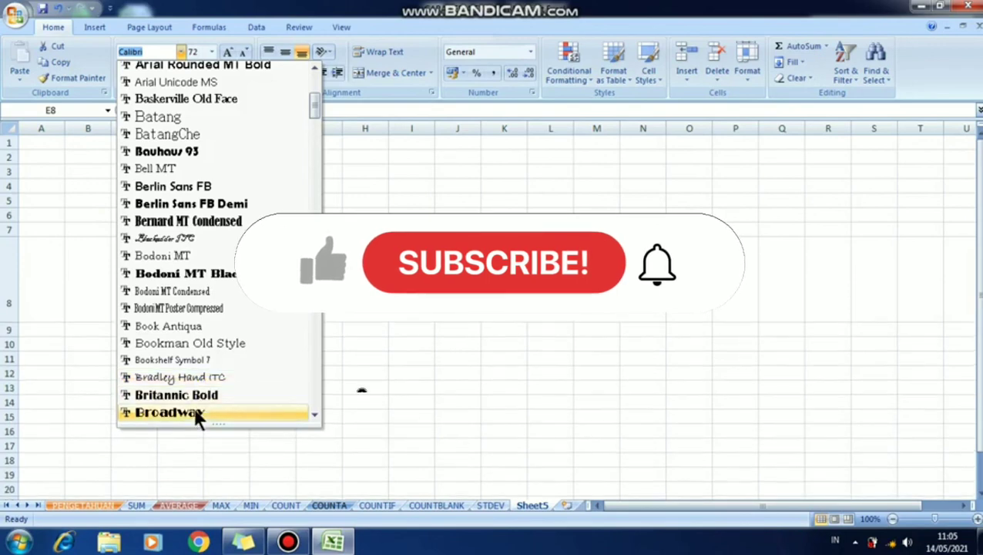
Step: Set the font of the SUBSCRIBE text in E8 to Bradley Hand ITC
{"action": "scroll", "coordinate": [196, 412], "scroll_direction": "down", "scroll_amount": 1}
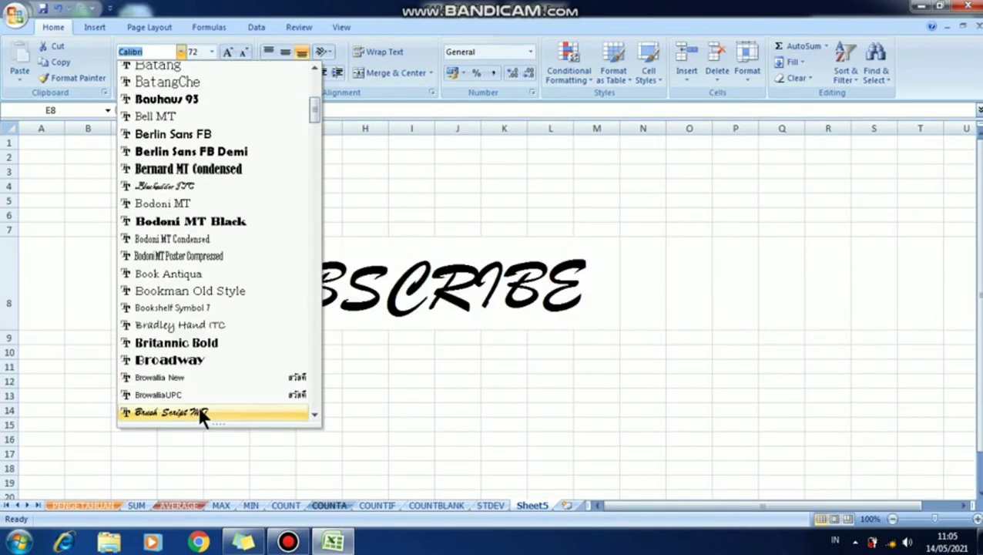
{"action": "scroll", "coordinate": [199, 401], "scroll_direction": "down", "scroll_amount": 2}
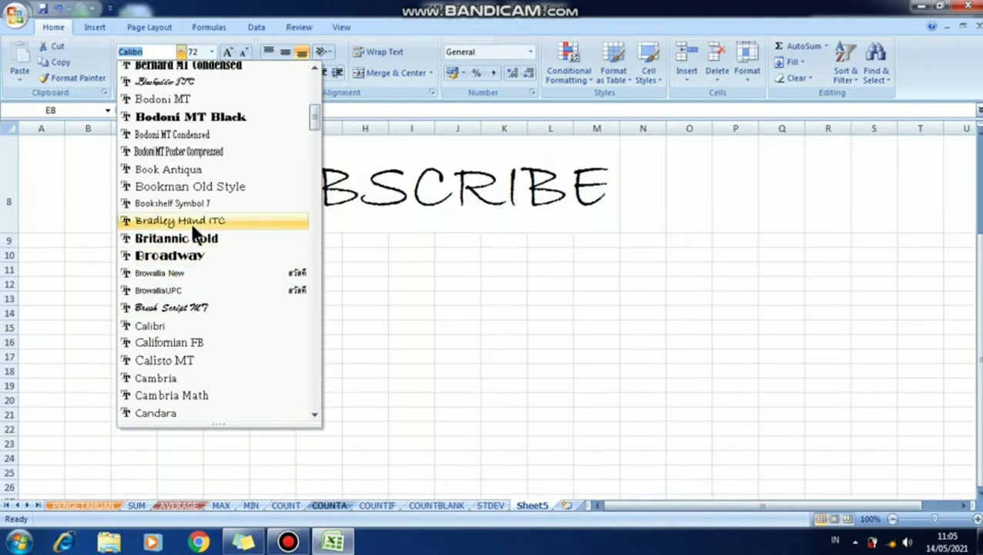
{"action": "left_click", "coordinate": [197, 223]}
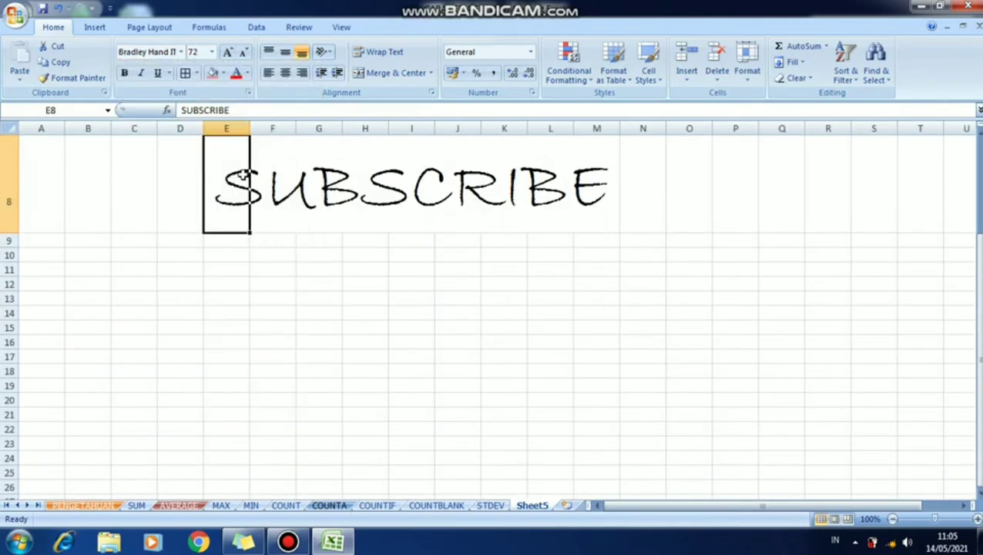
Step: Colour the SUBSCRIBE text across E8:M8 with the standard Red font colour
{"action": "left_click_drag", "start_coordinate": [245, 184], "coordinate": [588, 193]}
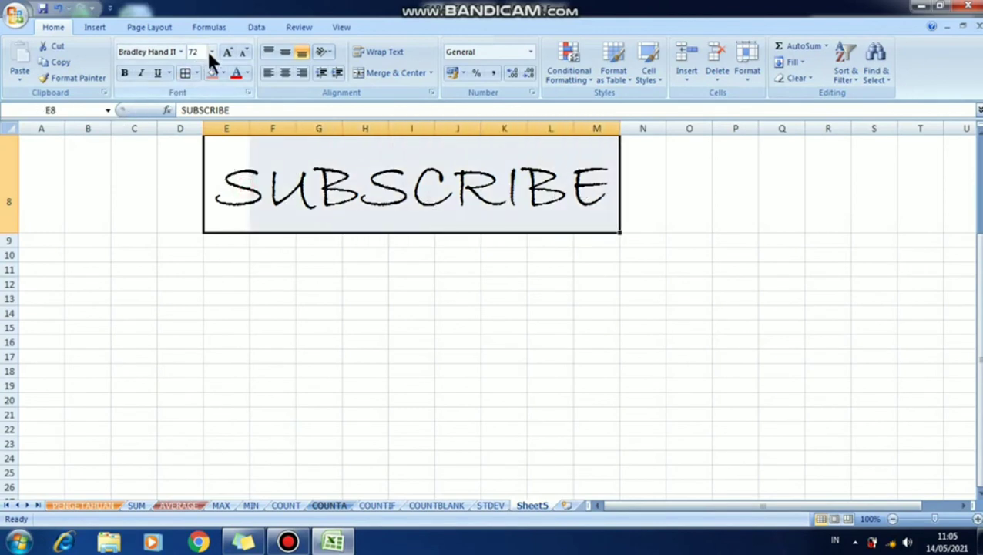
{"action": "left_click", "coordinate": [247, 73]}
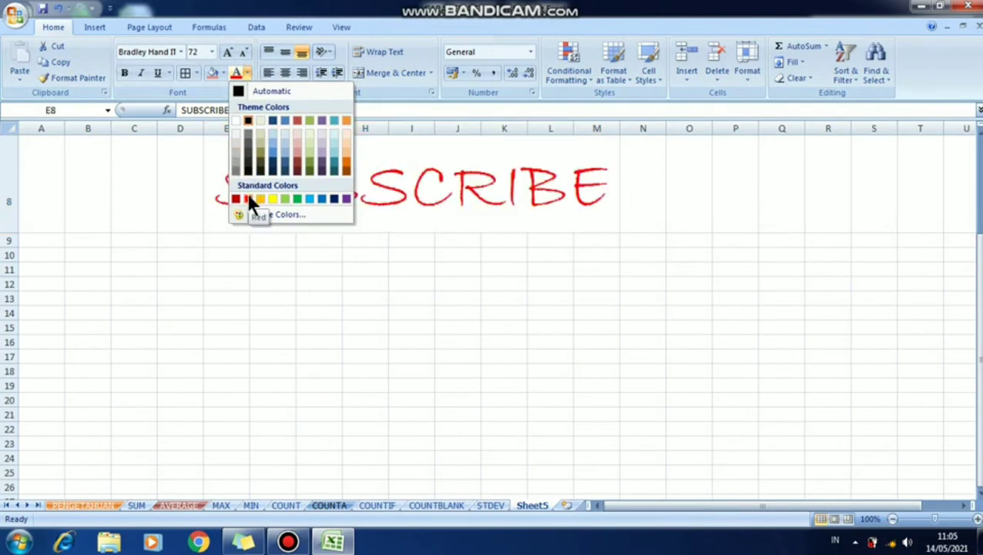
{"action": "left_click", "coordinate": [248, 199]}
Step: Enter a text starting with FLOR in cell E13, below the SUBSCRIBE heading
{"action": "left_click", "coordinate": [228, 298]}
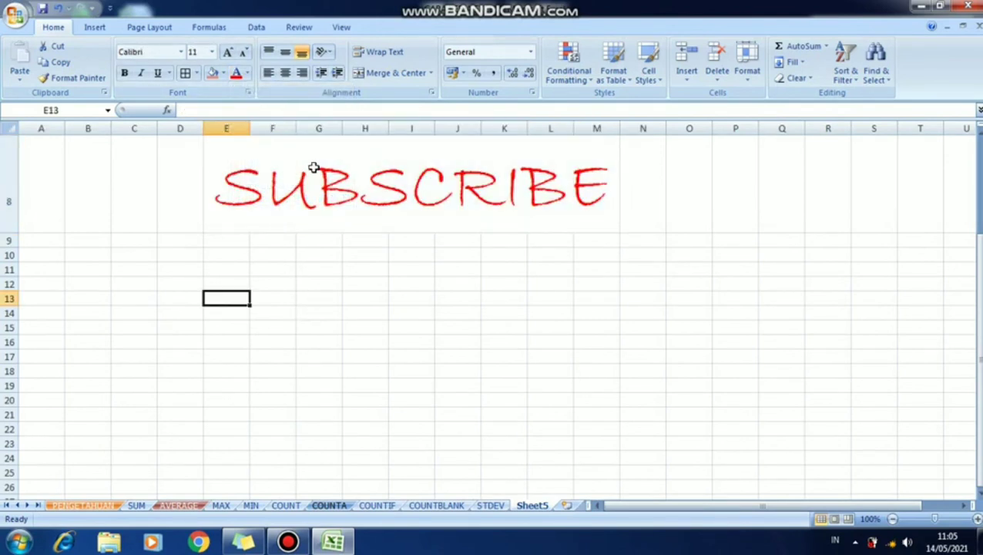
{"action": "type", "text": "FLOR"}
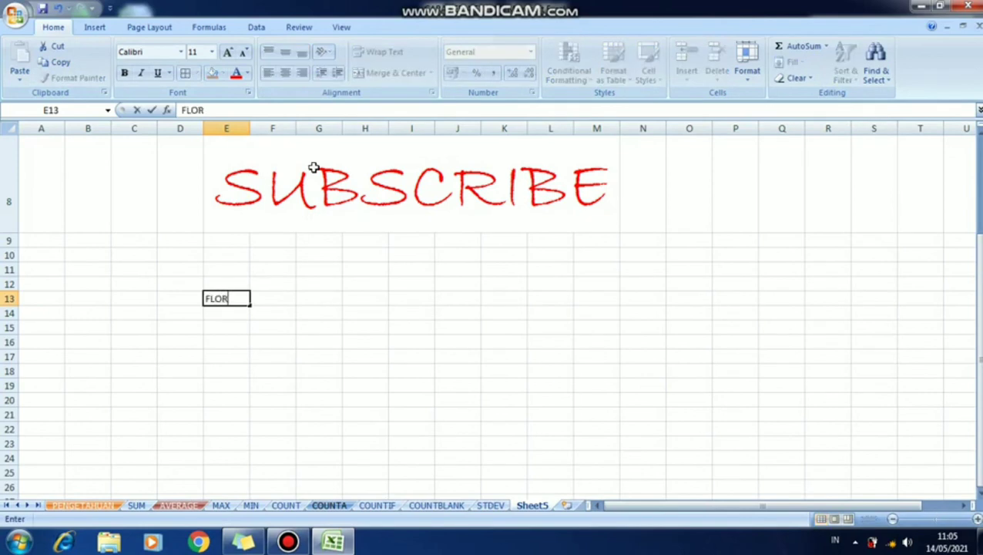